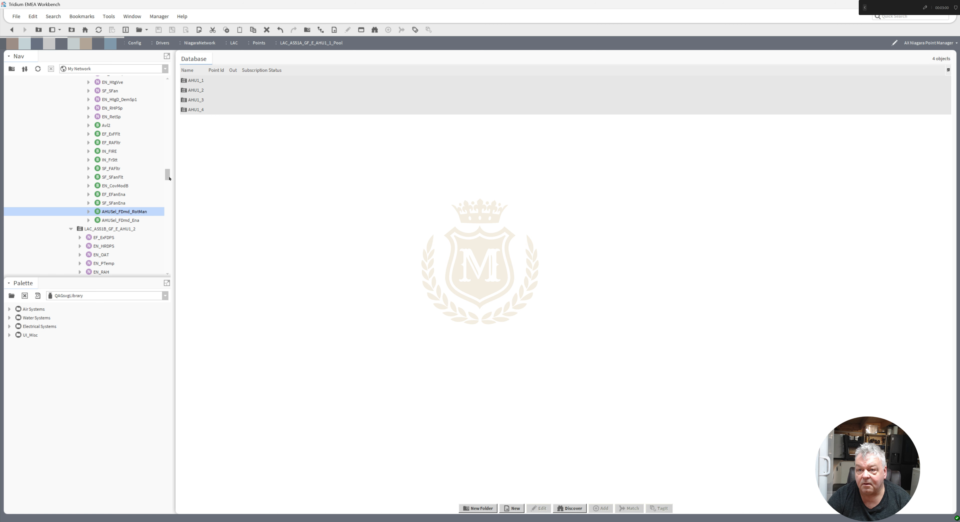
Rename the point EN_HtgD_DemSp1 to EN_HtgD_DemSp by removing the trailing 1.
right_click(119, 103)
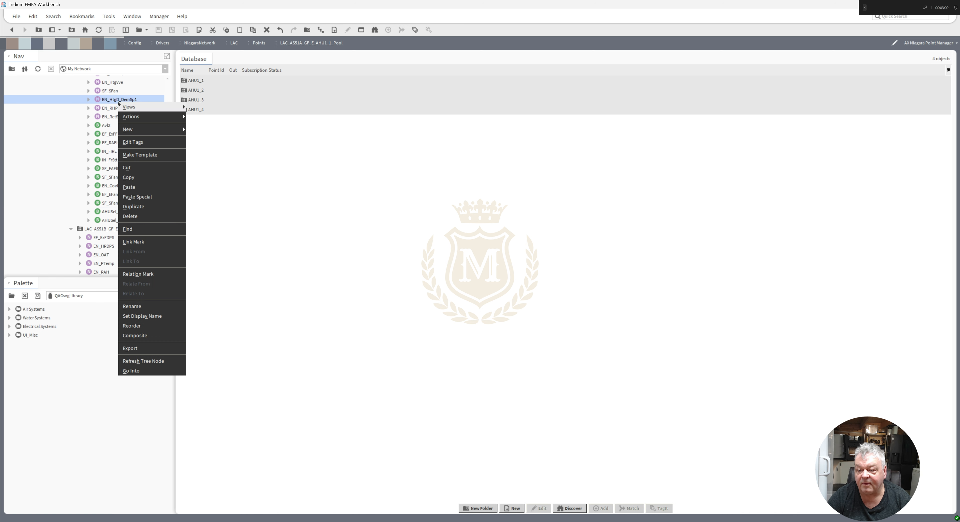
left_click(135, 307)
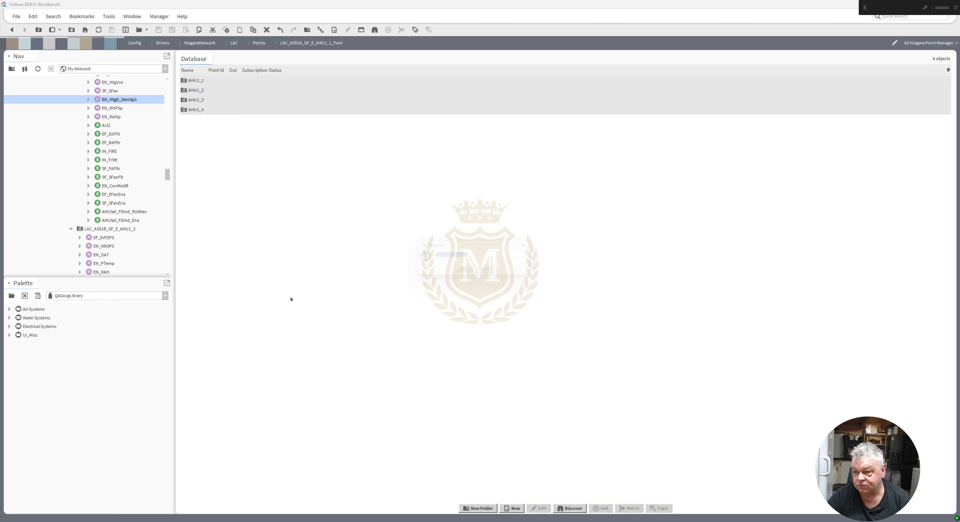
left_click(479, 258)
key("BackSpace")
key("Return")
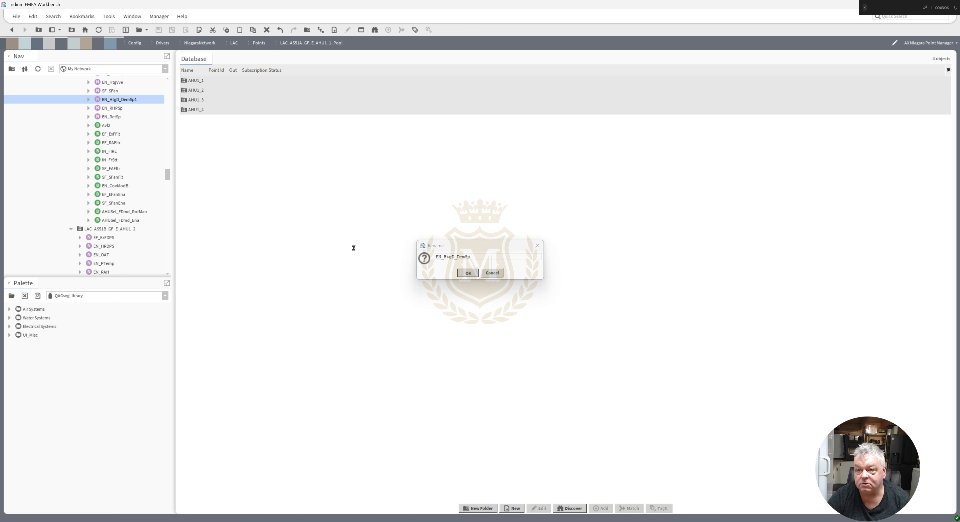
Rename the point EN_FAT1 under AHU1_4 to EN_FAT by removing the trailing 1.
left_click_drag(167, 173, 168, 164)
right_click(111, 151)
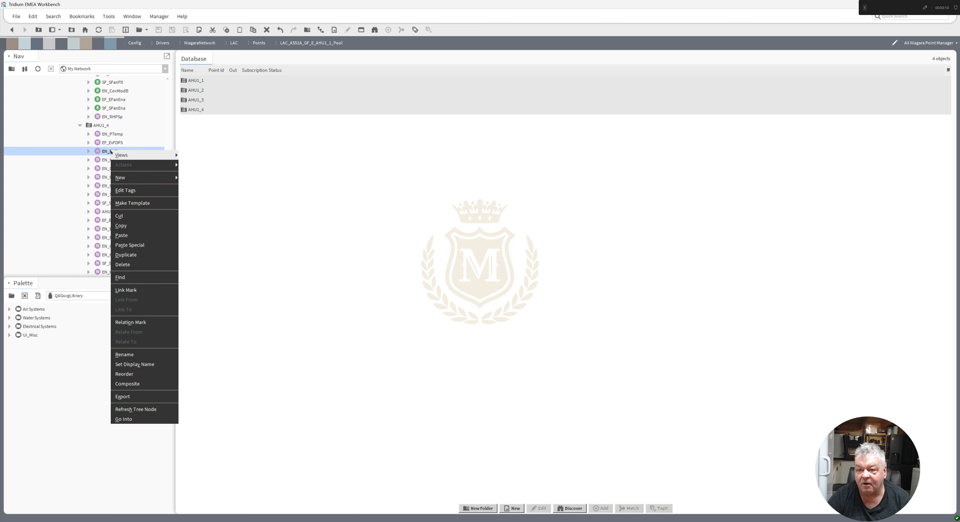
left_click(140, 353)
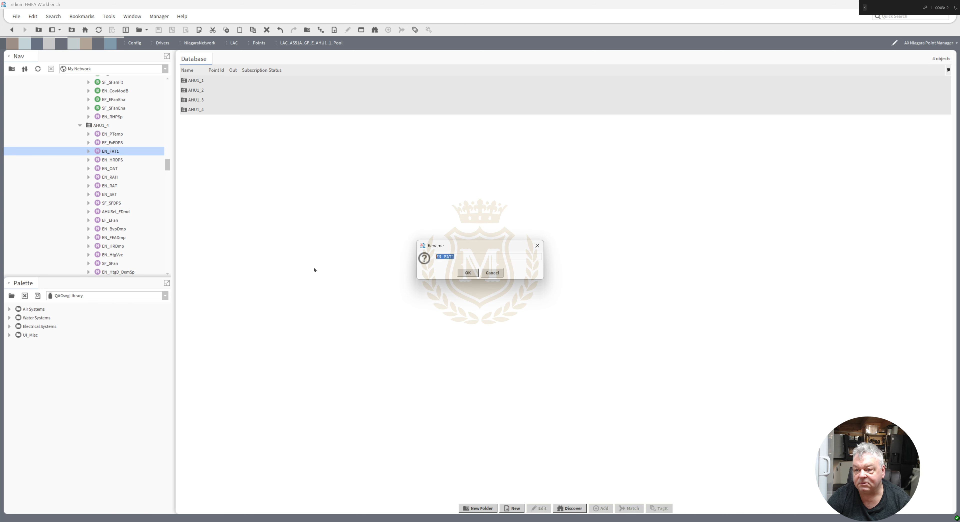
left_click(462, 257)
key("BackSpace")
left_click(467, 272)
Open the AHU1_4 device's point list and review its point names and values.
double_click(98, 126)
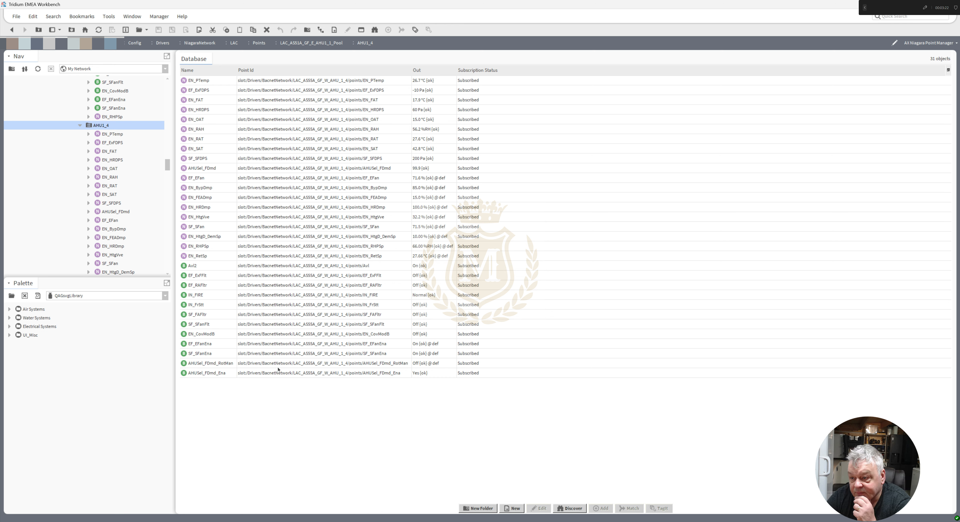
left_click(356, 365)
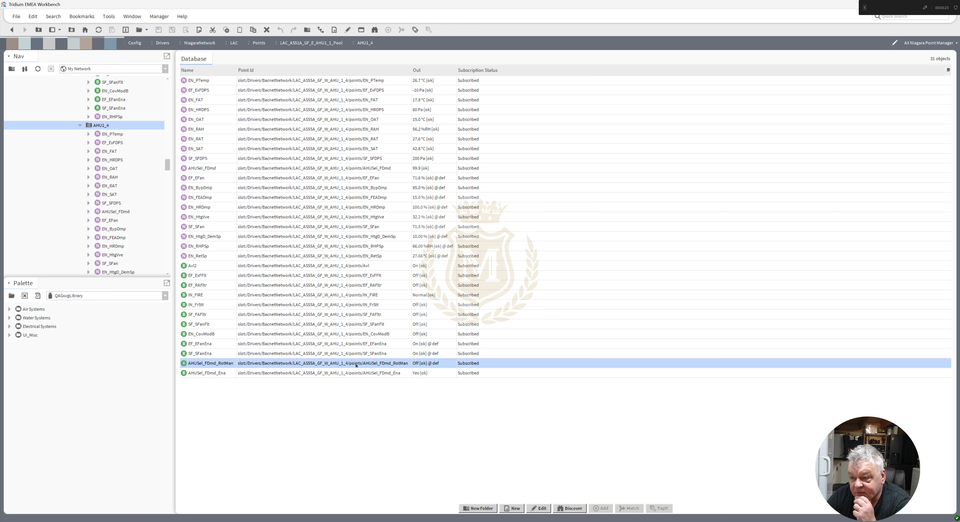
left_click(348, 374)
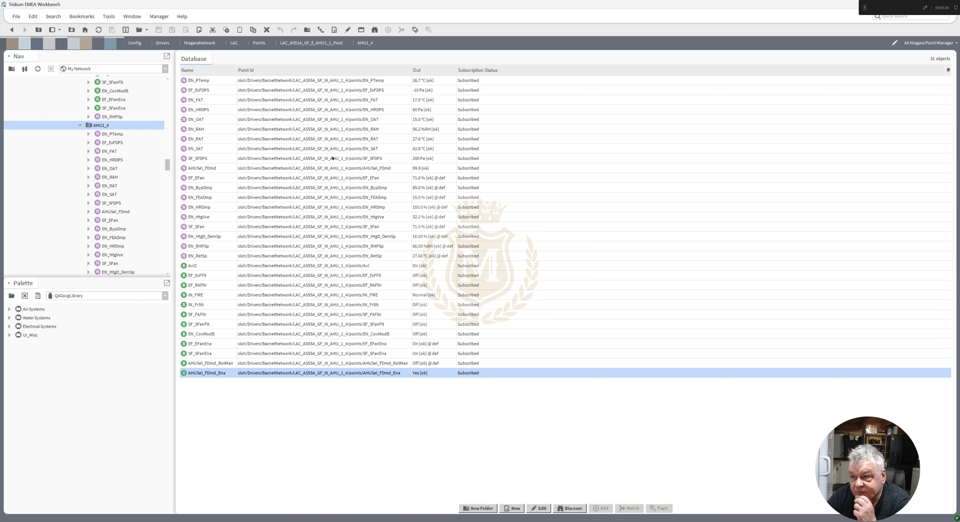
left_click(343, 81)
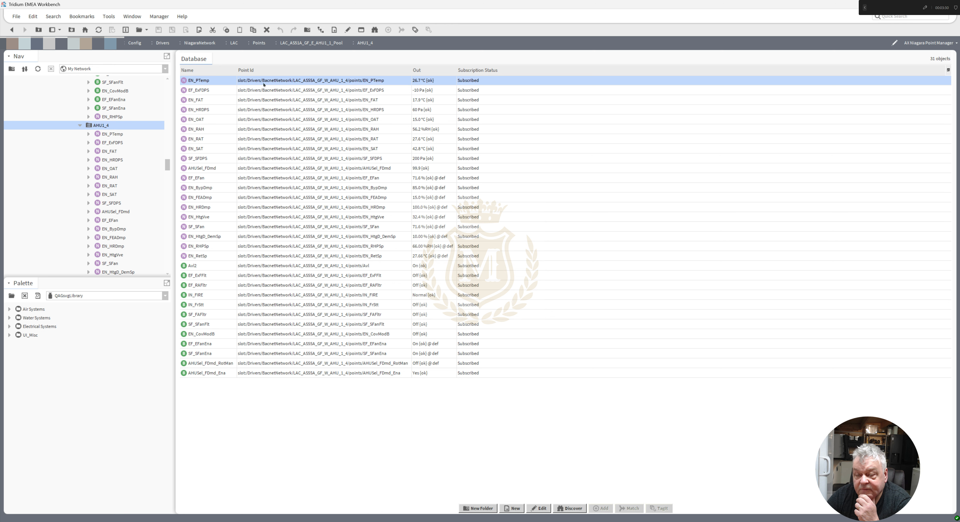
left_click_drag(168, 164, 167, 132)
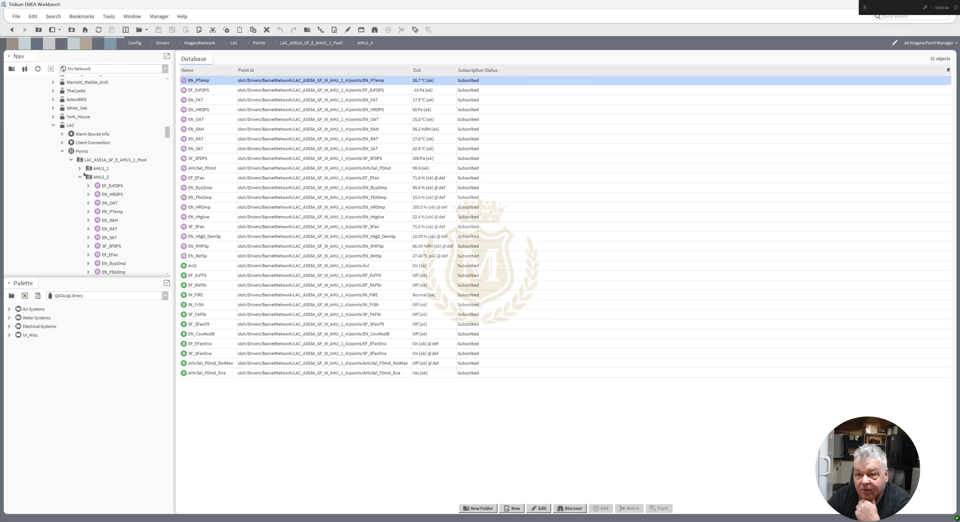
right_click(94, 169)
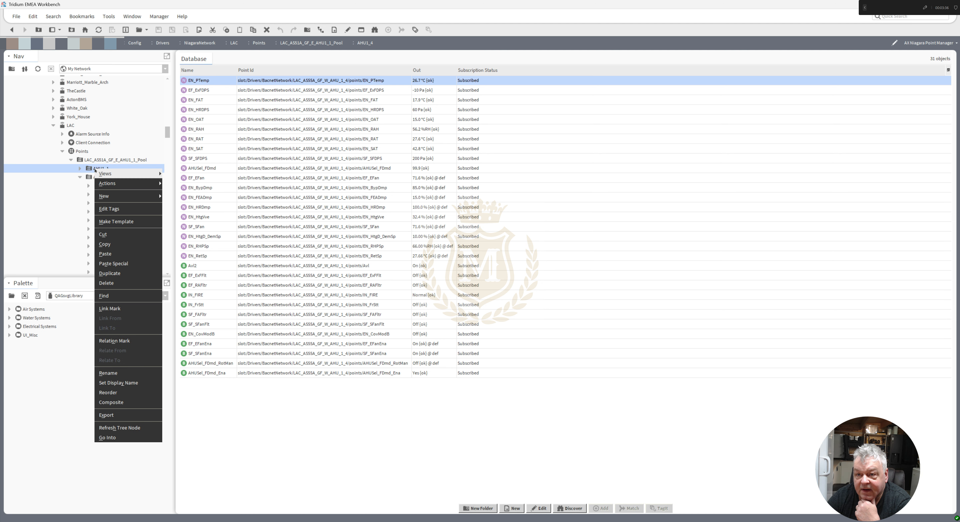
mouse_move(105, 175)
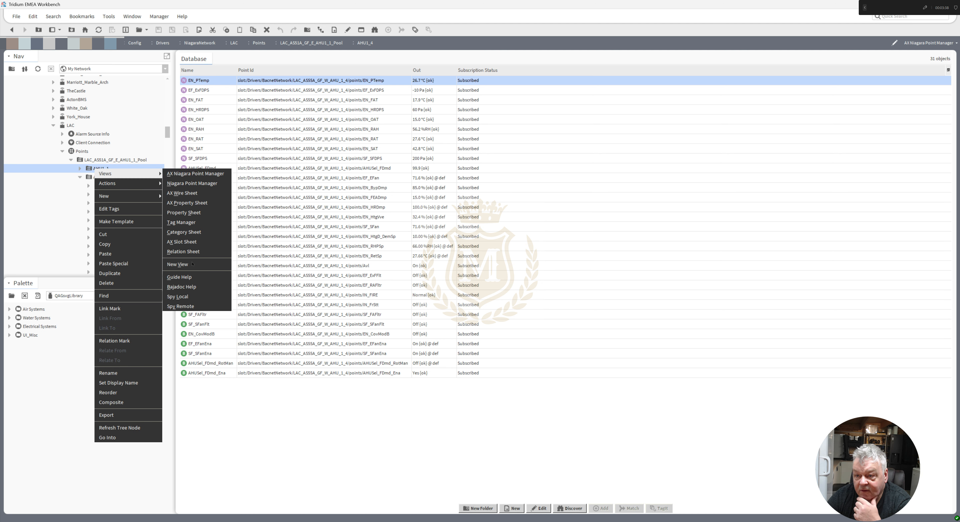
left_click(41, 217)
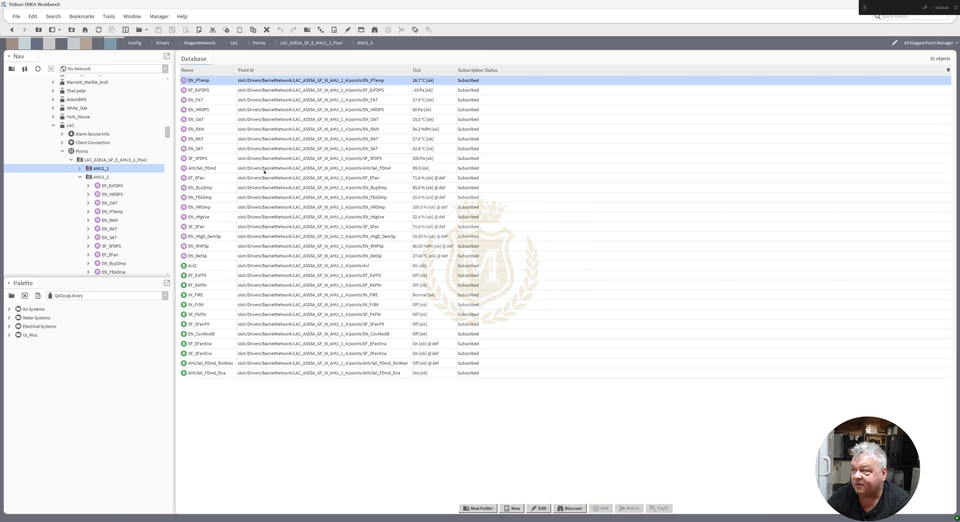
left_click_drag(891, 4, 783, 3)
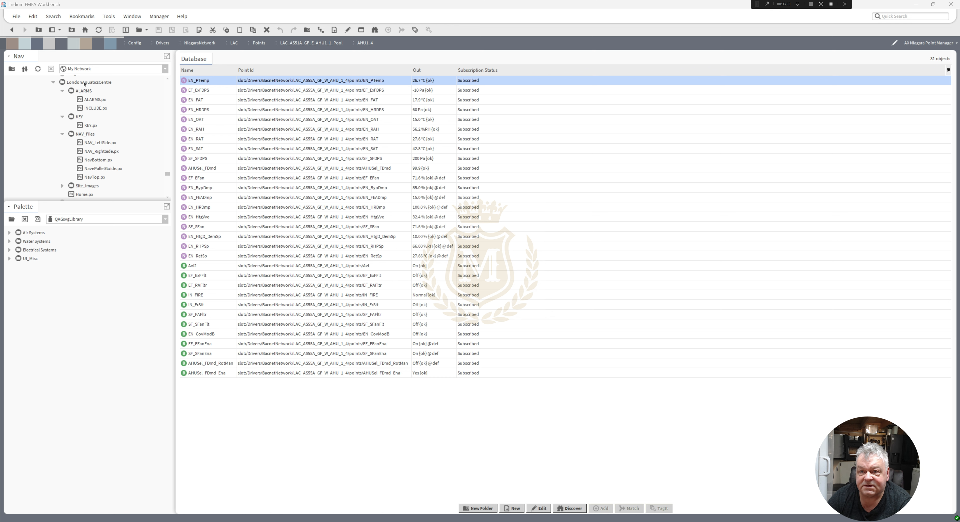
left_click(85, 82)
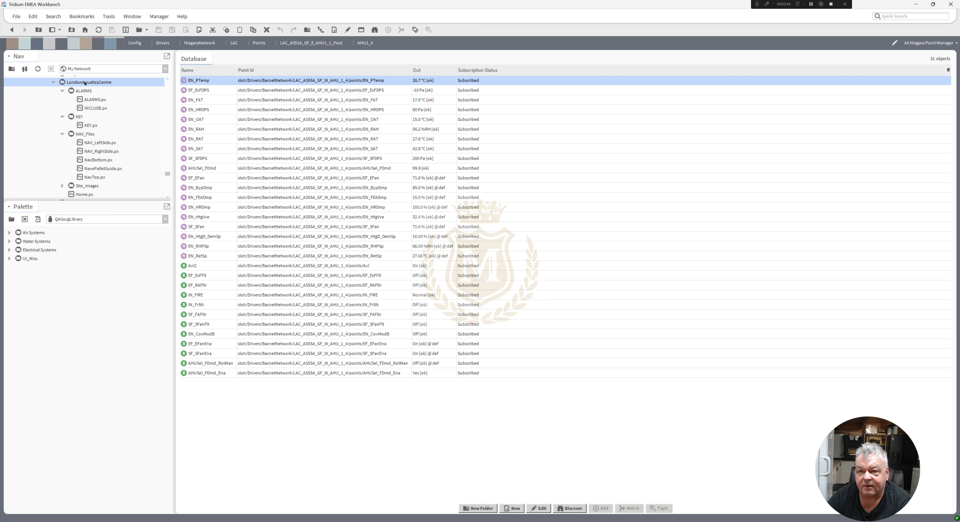
right_click(85, 83)
mouse_move(97, 96)
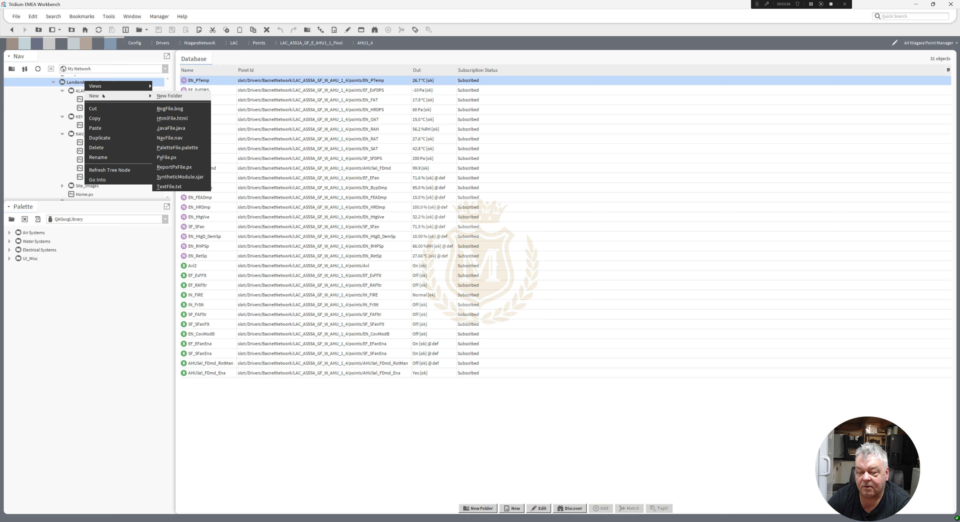
key("Escape")
key("Escape")
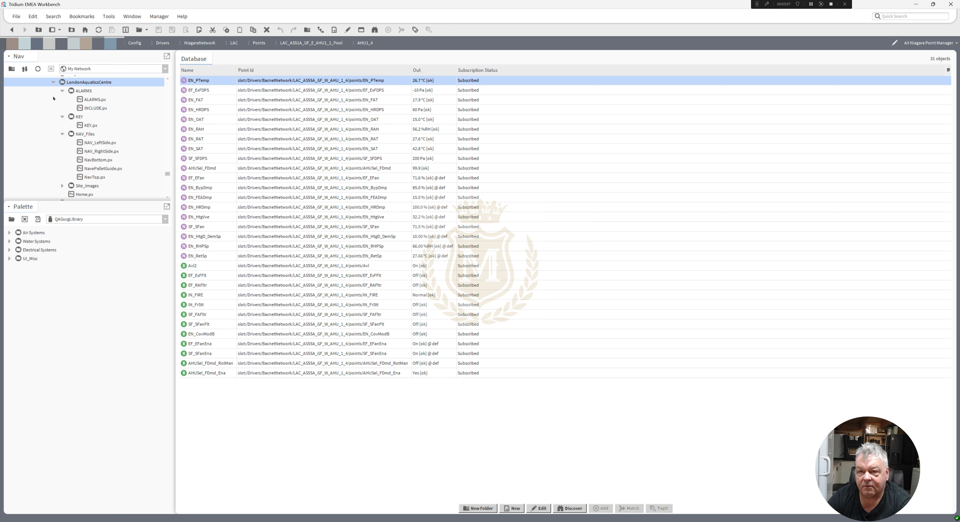
Create a new folder named AHUs under LondonAquaticsCentre in the station files.
right_click(79, 84)
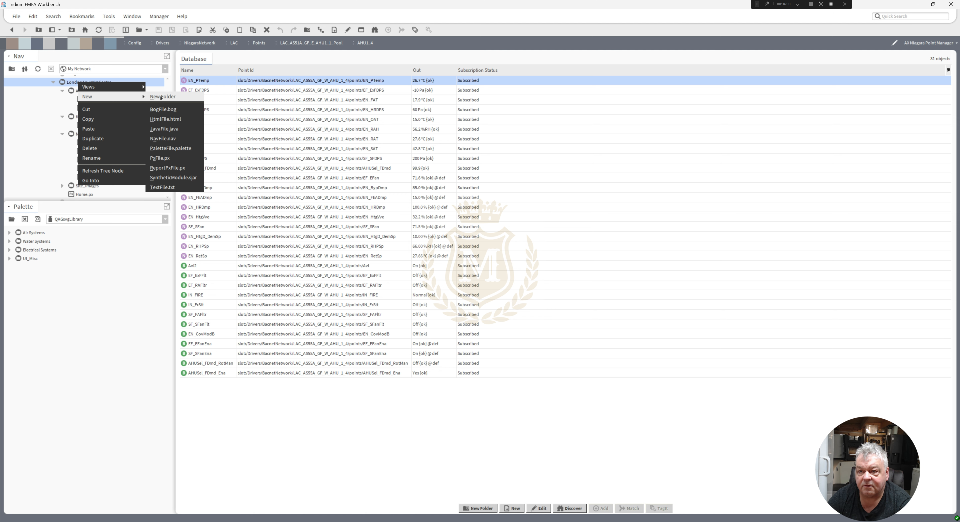
left_click(161, 97)
type("AHUs")
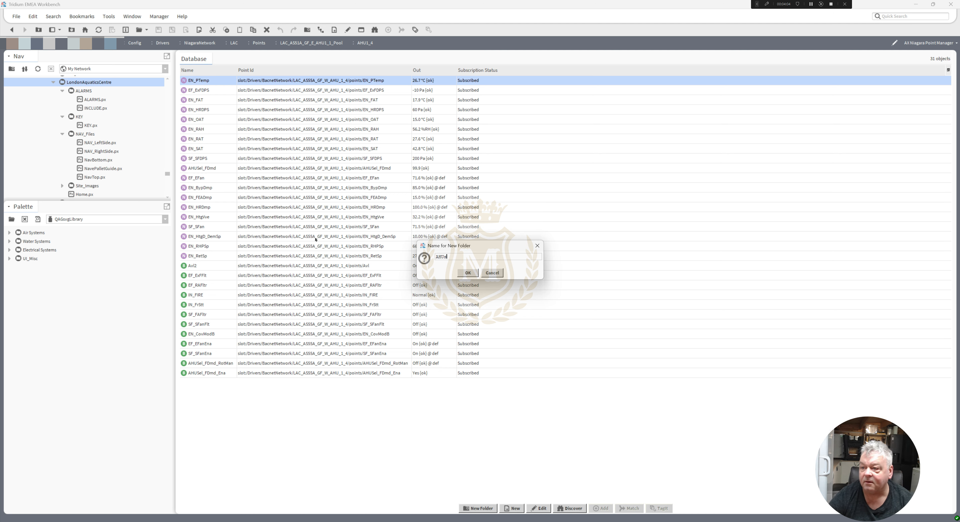
key("Return")
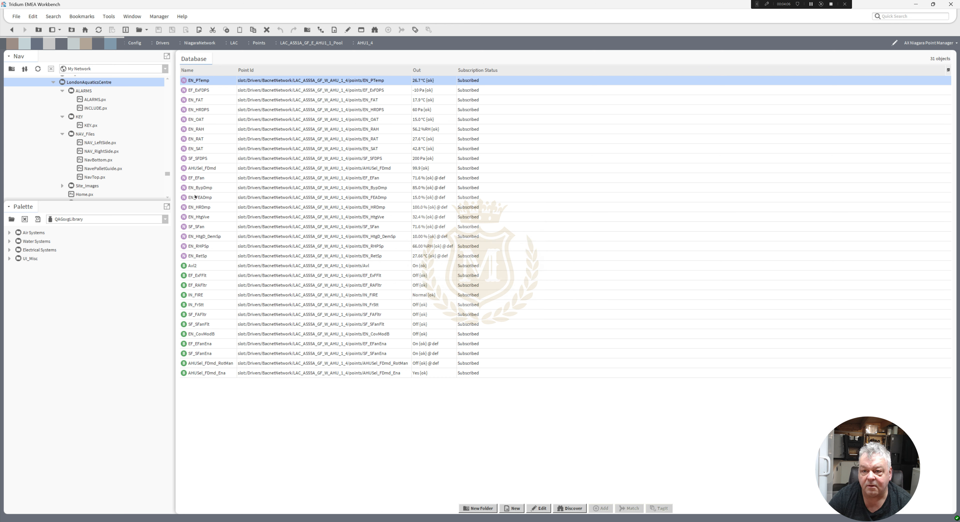
Create a new Px file named AHU1_1.px inside the AHUs folder.
scroll(168, 174, "down", 1)
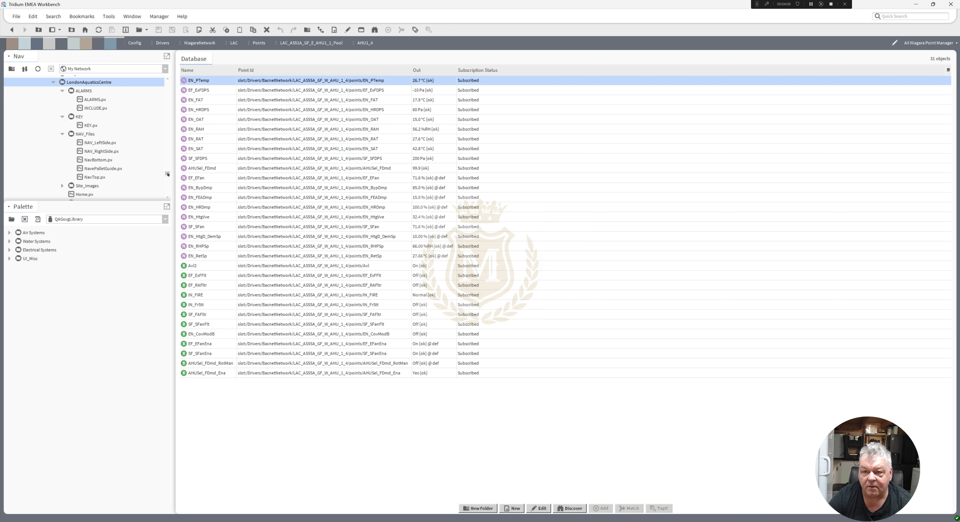
scroll(168, 175, "down", 1)
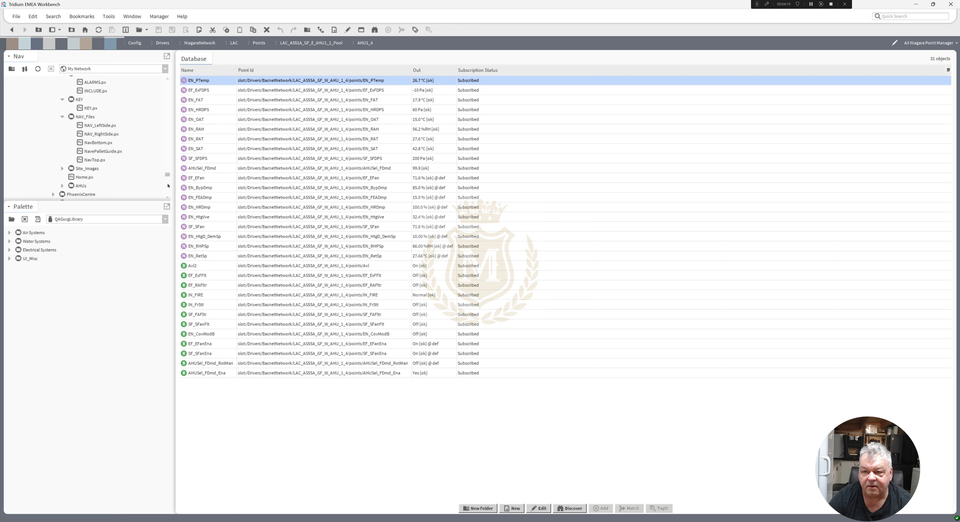
left_click(167, 79)
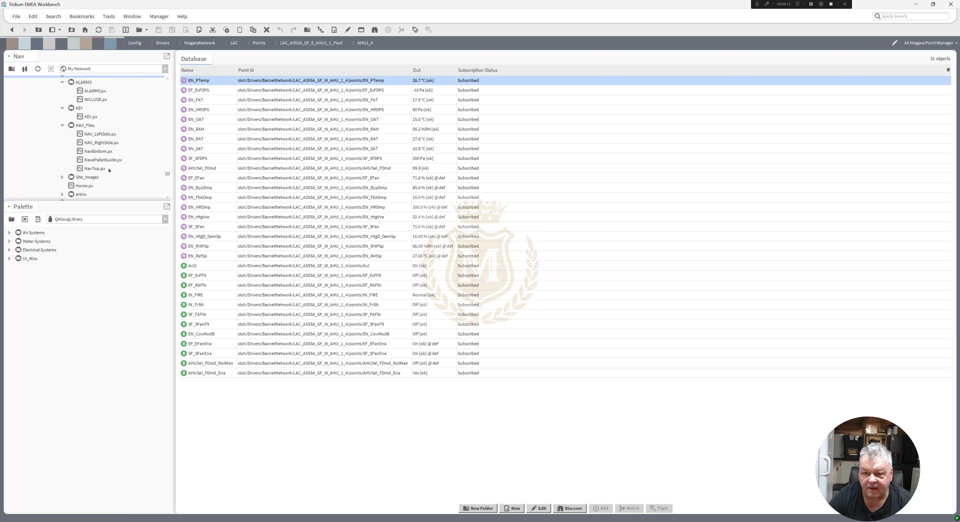
left_click(80, 195)
right_click(80, 196)
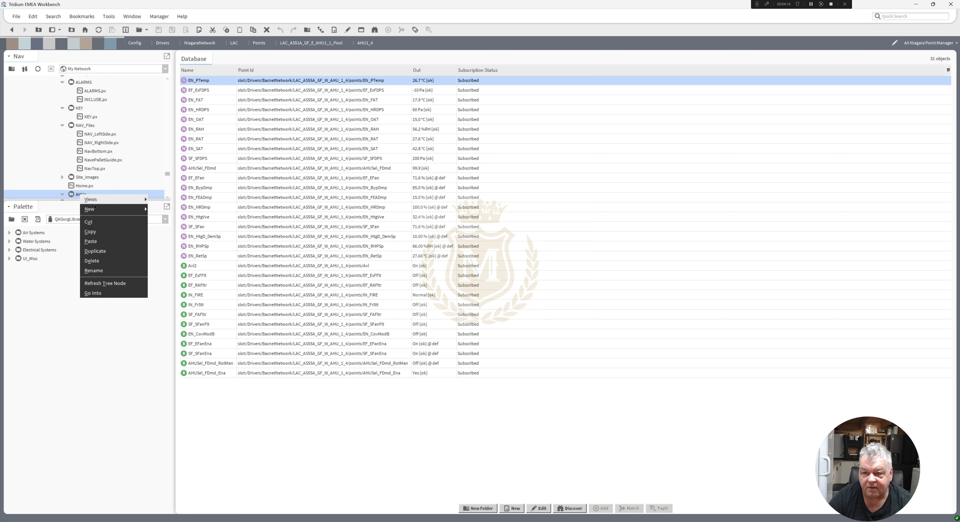
mouse_move(99, 211)
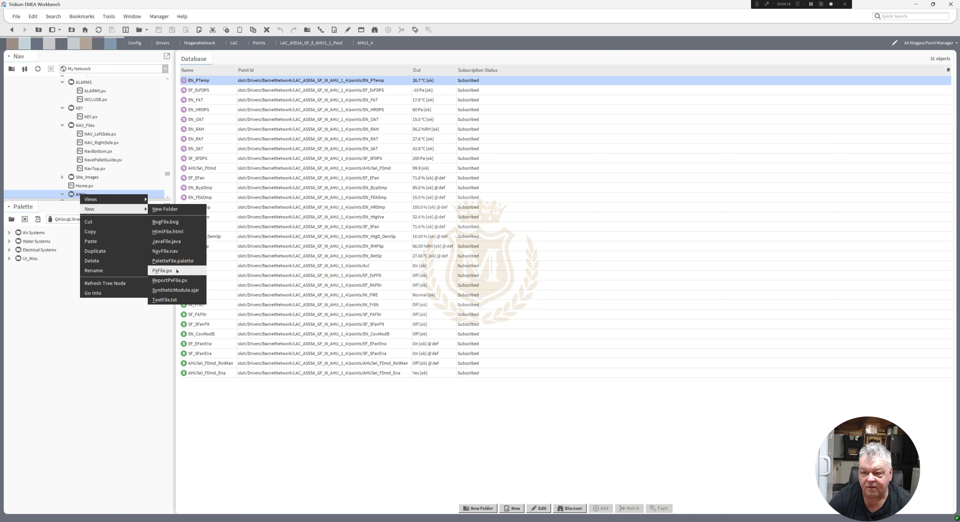
left_click(162, 271)
type("AHU1")
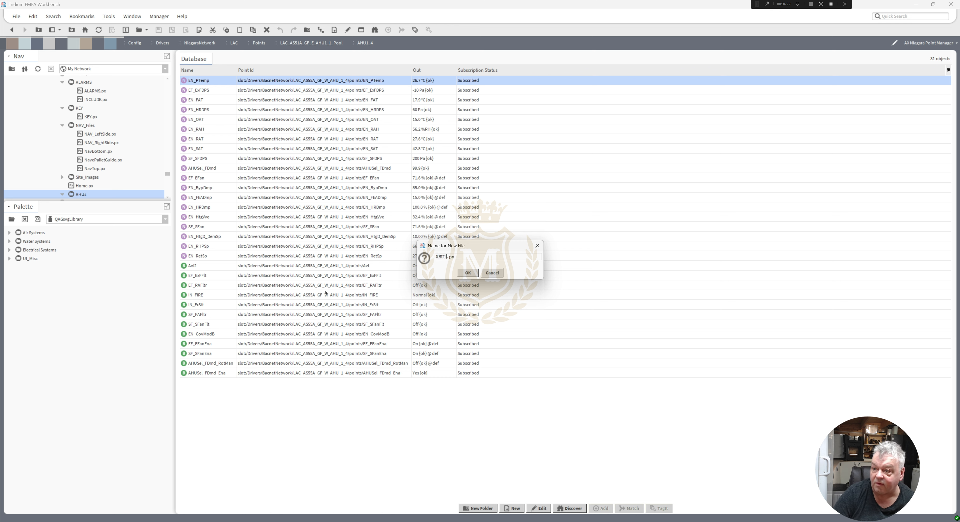
type("_1")
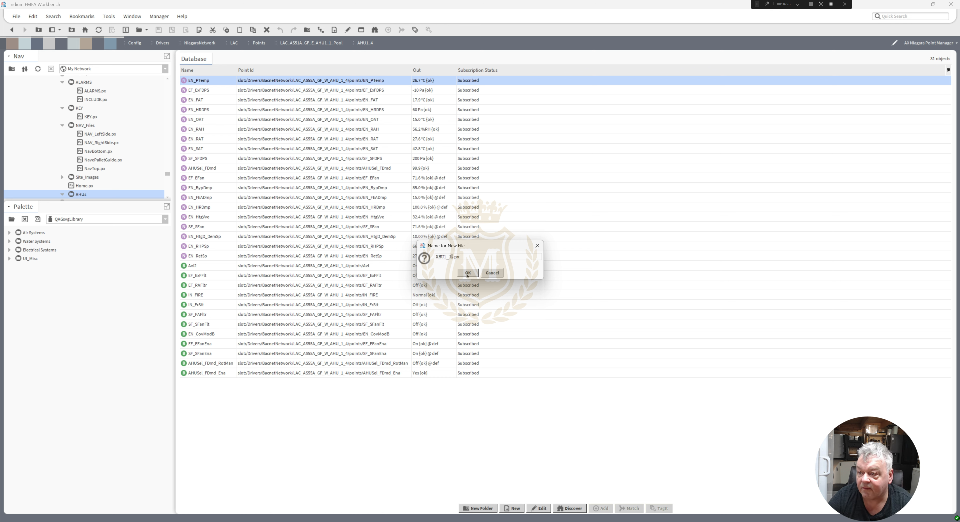
left_click(469, 275)
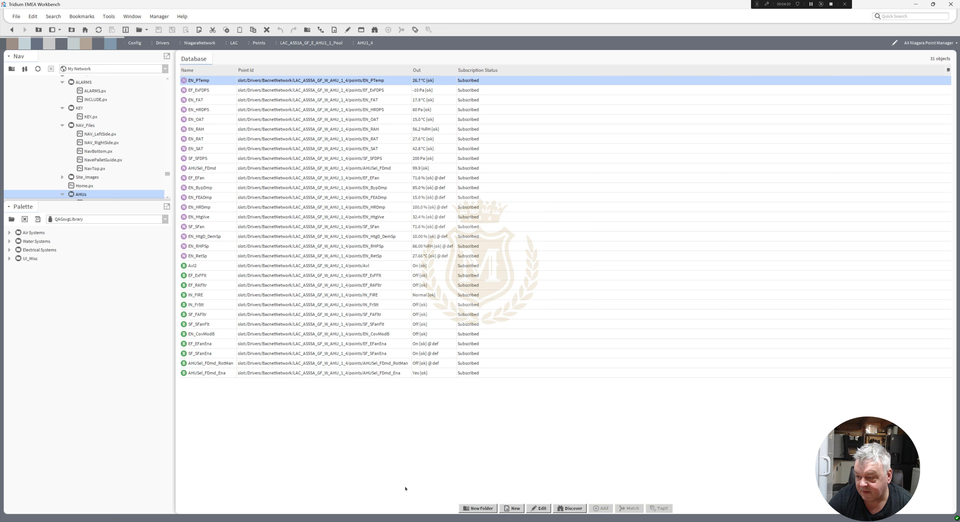
left_click(472, 509)
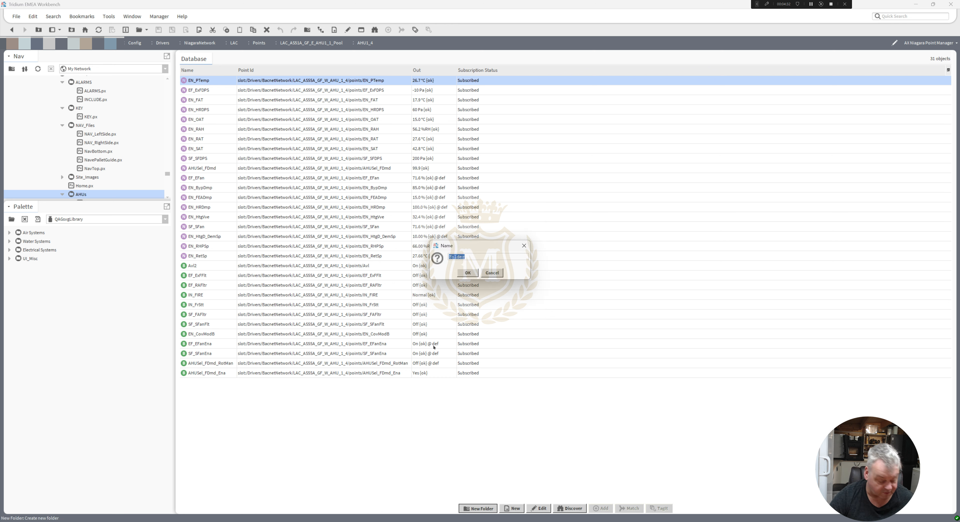
type("AHU")
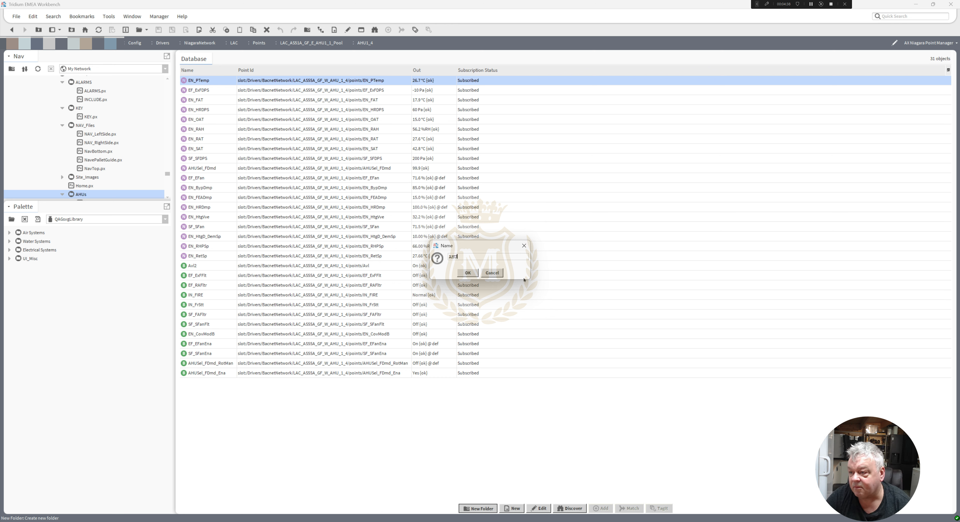
left_click(493, 273)
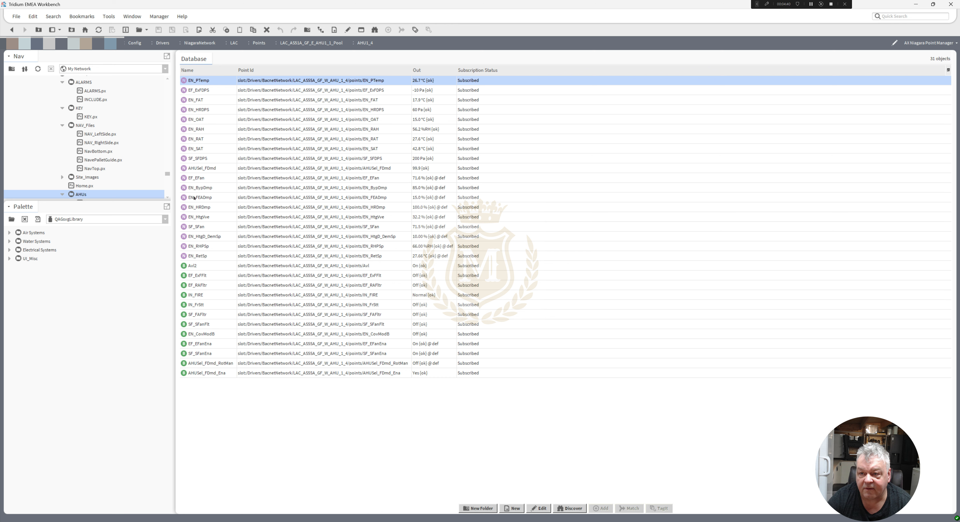
Open AHU1_1.px and switch it into the Px Editor for editing.
left_click(168, 198)
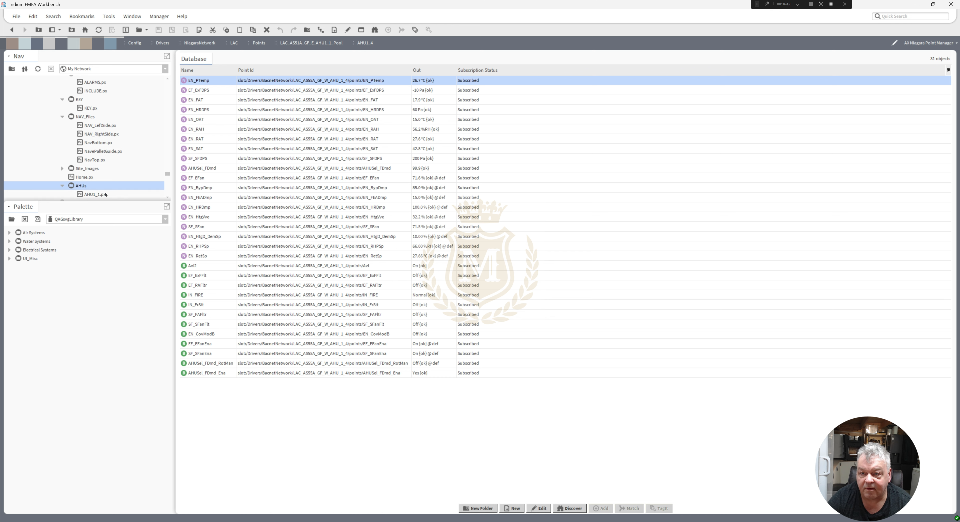
left_click(95, 195)
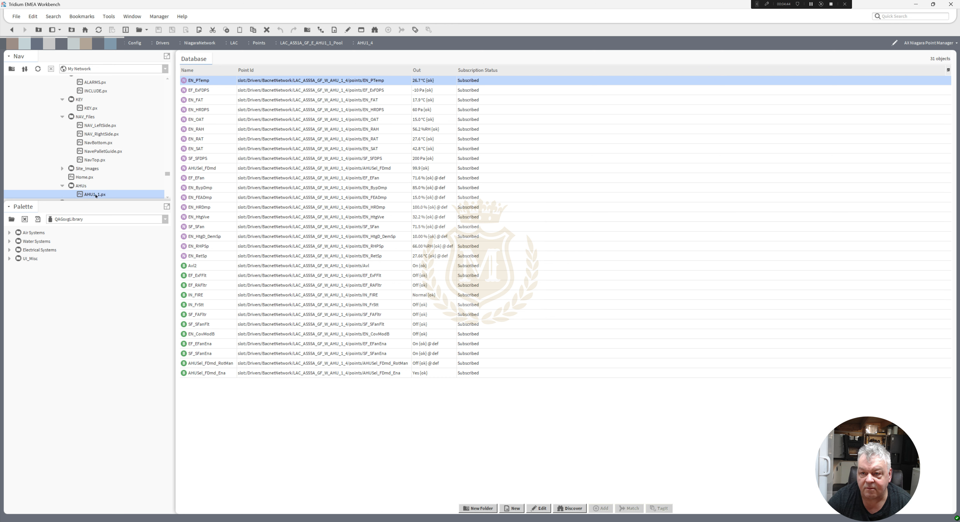
double_click(96, 195)
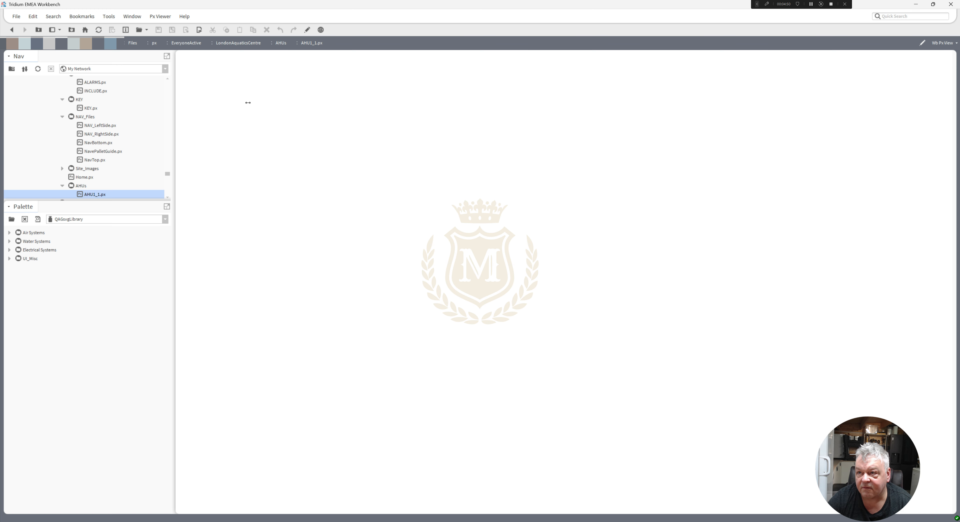
left_click(307, 29)
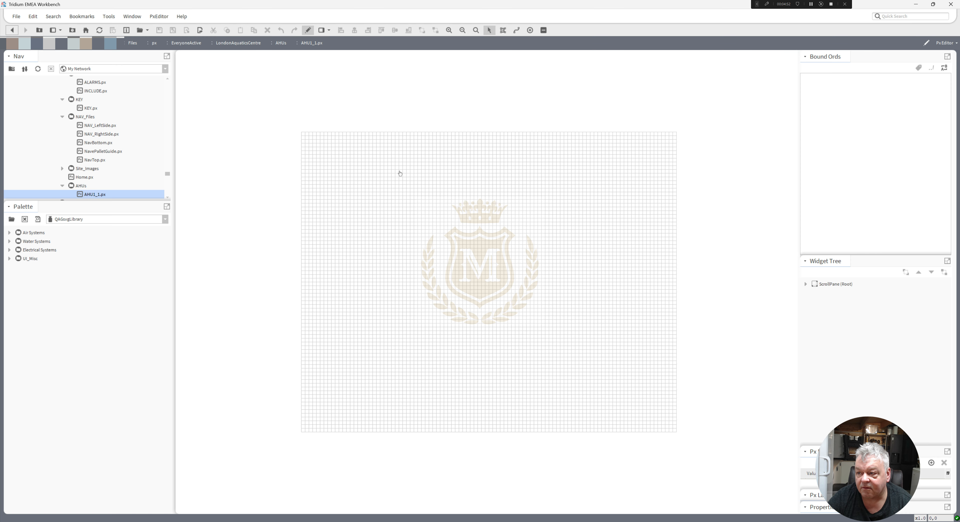
Leave the Px Editor and start a new Px view named AHU on the AHU1_1 point folder.
left_click(308, 30)
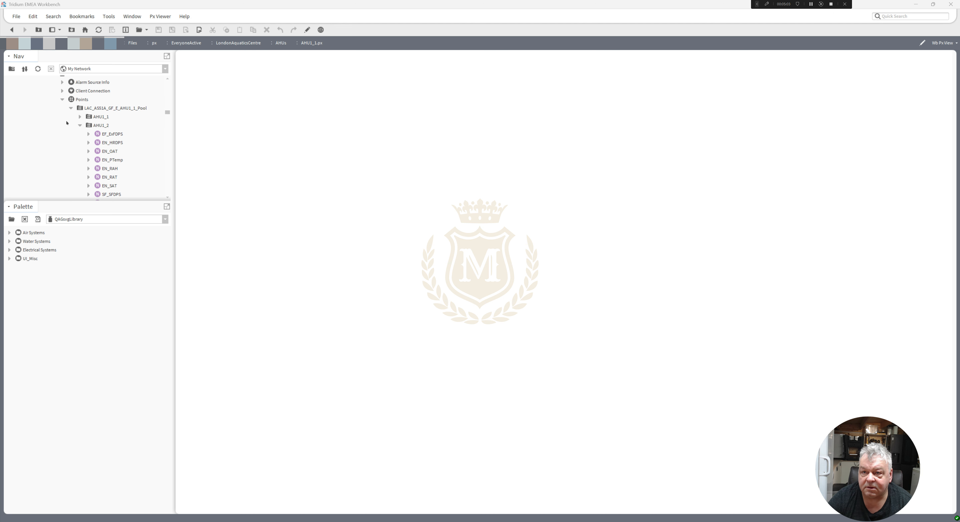
left_click(96, 119)
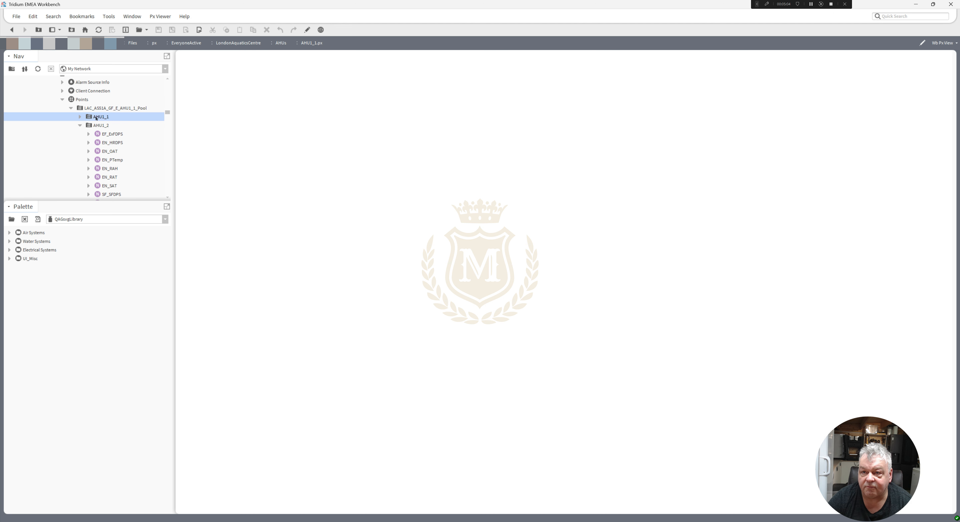
right_click(96, 118)
mouse_move(123, 122)
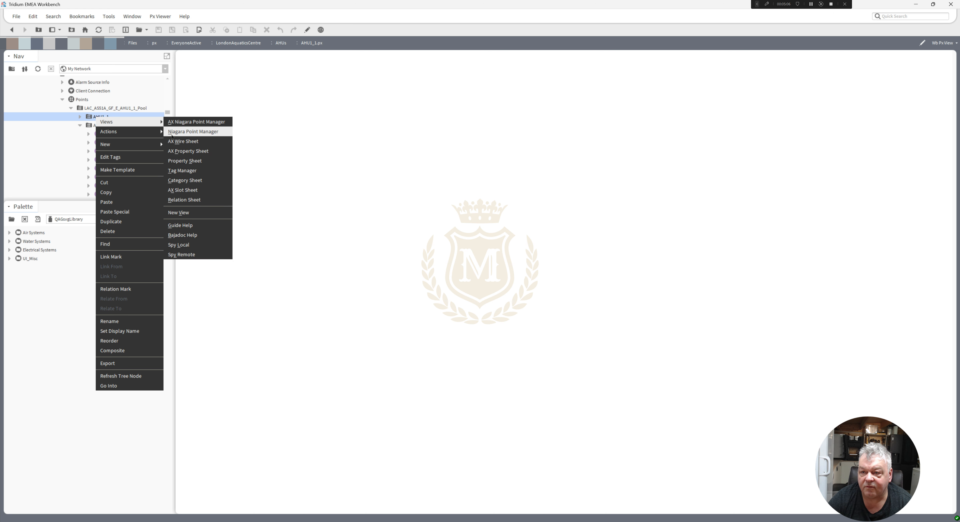
left_click(188, 212)
type("AHU")
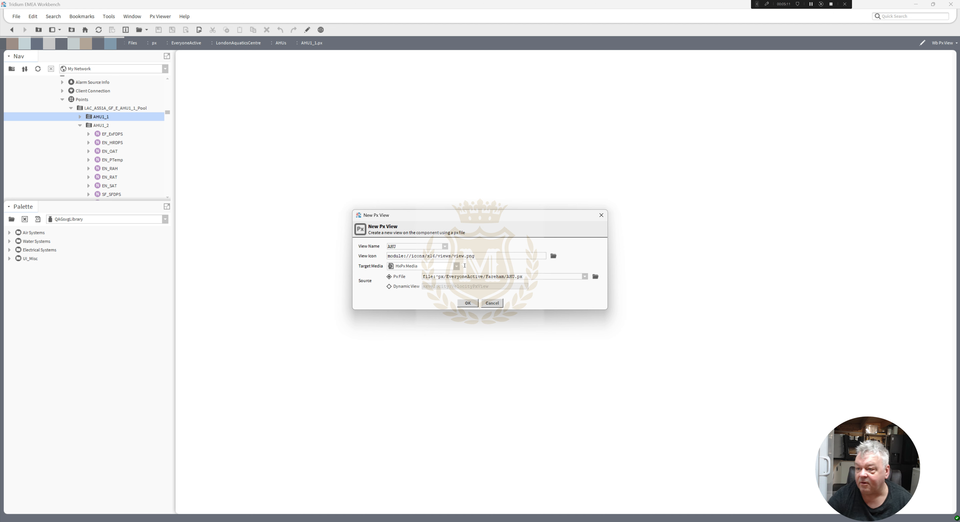
Choose px/EveryoneActive/LondonAquaticsCentre/AHUs/AHU1_1.px as the view's Px file and reuse the existing file.
left_click(596, 276)
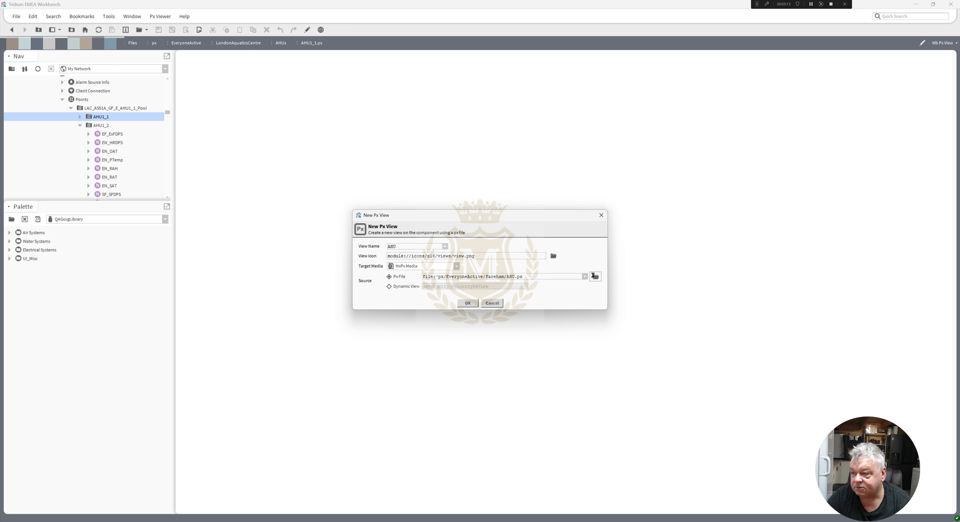
left_click(394, 205)
double_click(431, 240)
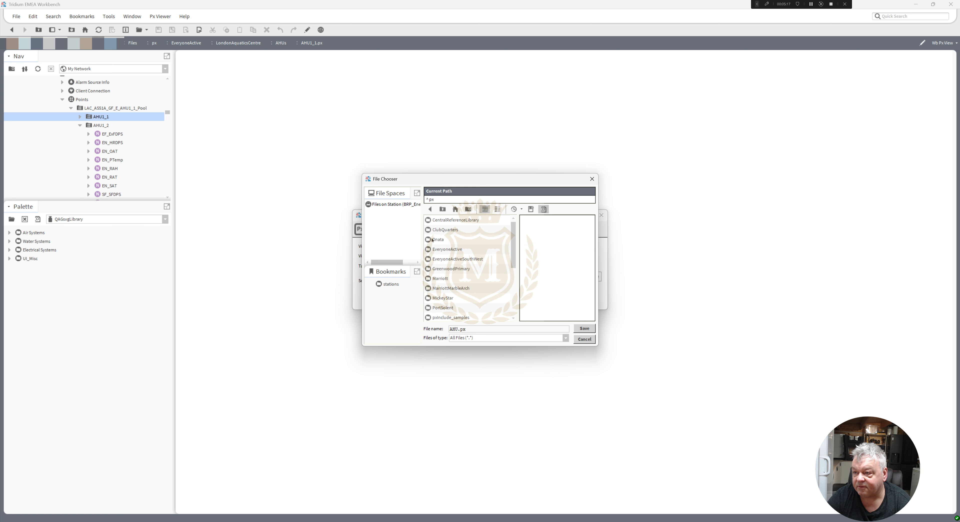
double_click(446, 249)
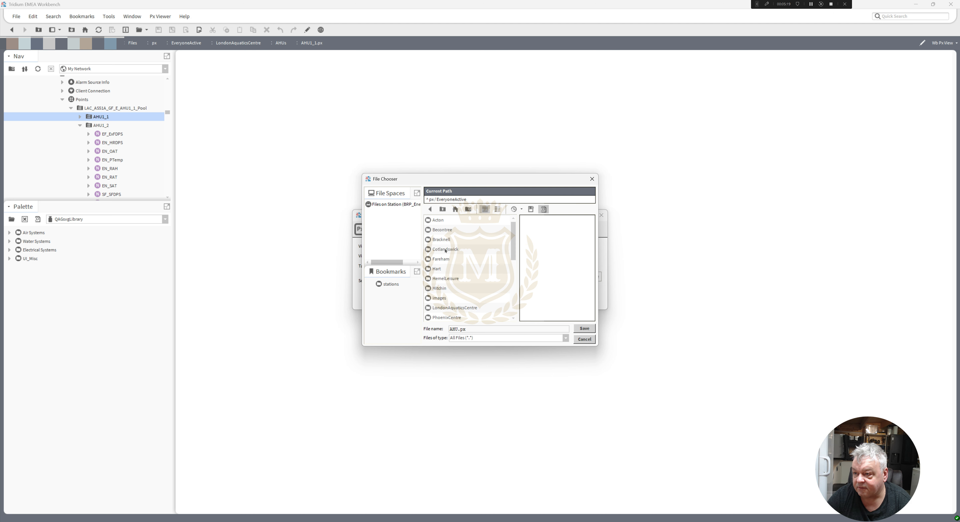
left_click_drag(514, 248, 513, 269)
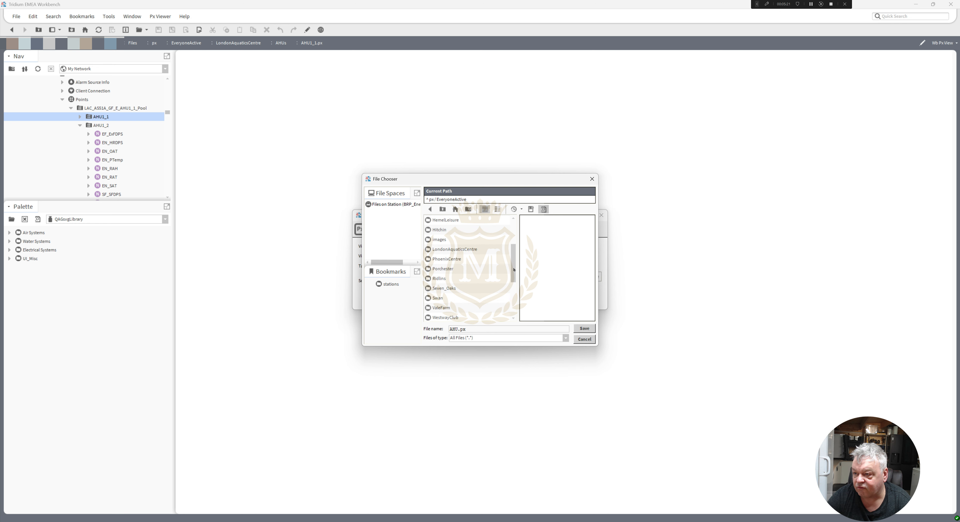
double_click(455, 249)
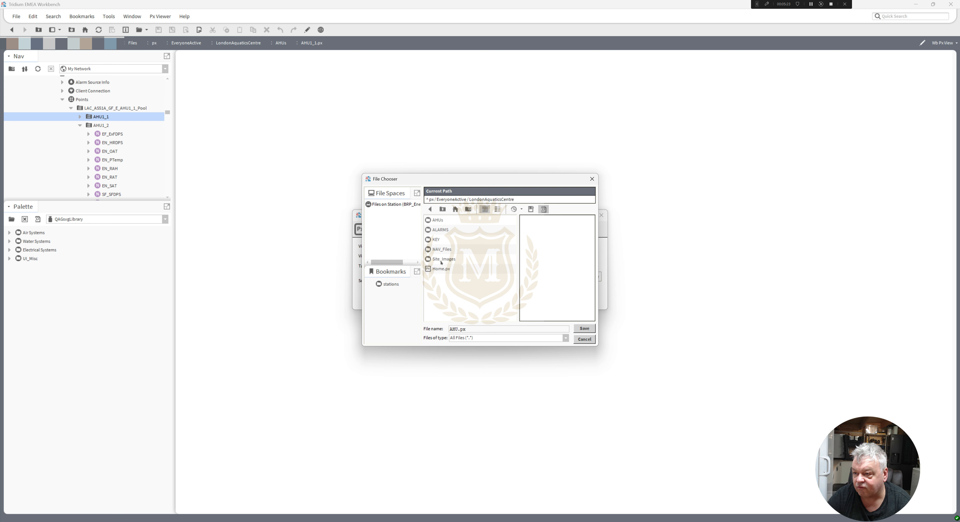
double_click(437, 220)
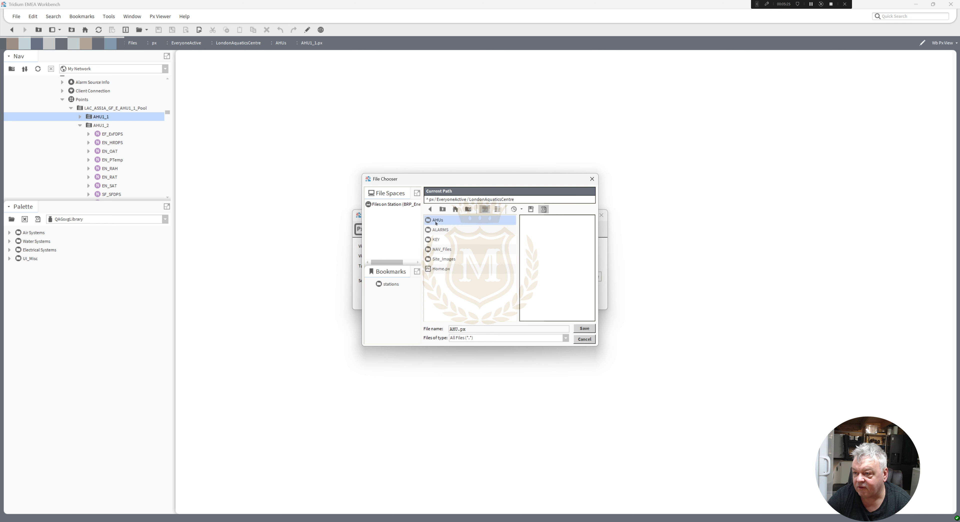
double_click(438, 221)
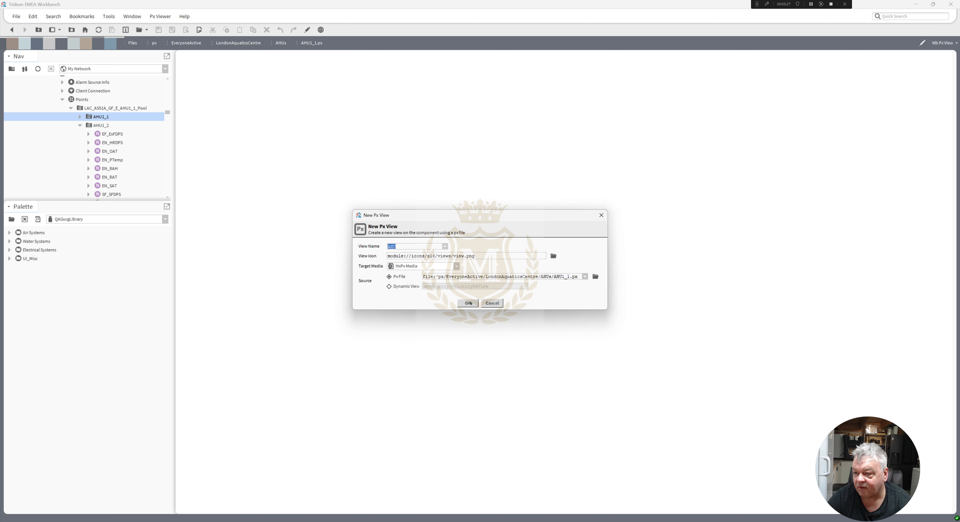
left_click(468, 303)
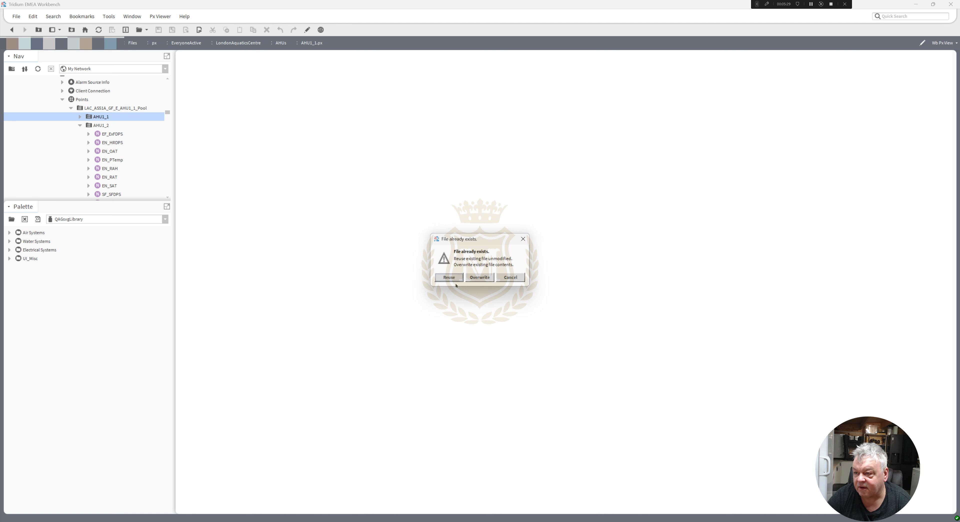
left_click(449, 279)
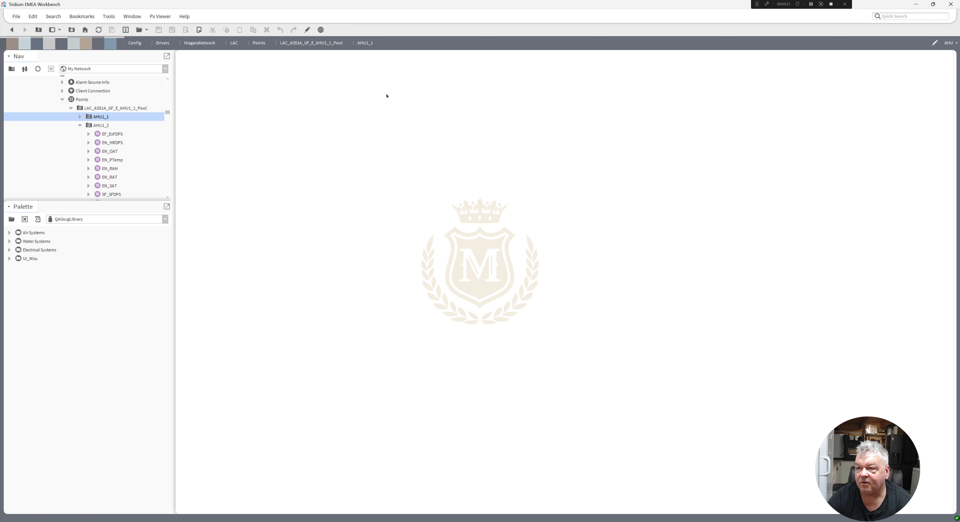
Switch into the Px Editor and drop AHU1_1's points from EN_HRDPS to AHUEna onto the canvas.
left_click(307, 30)
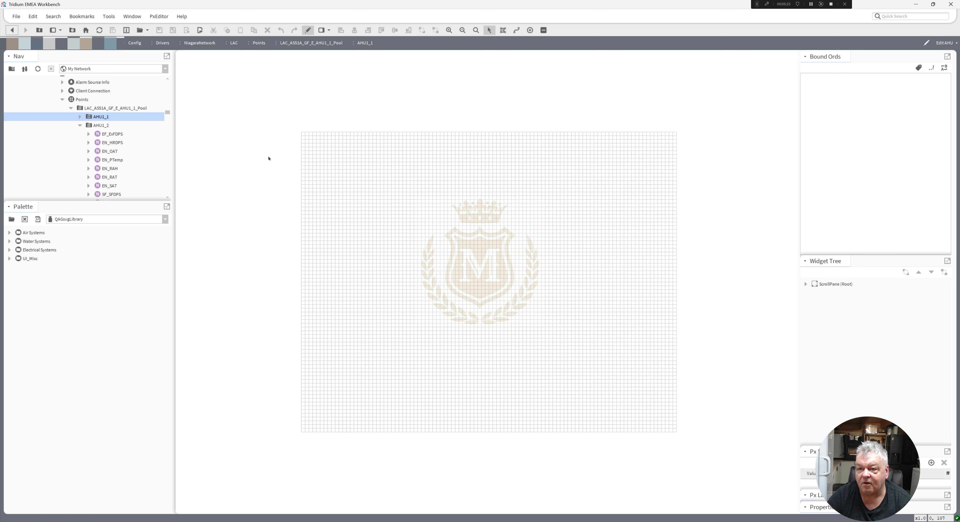
left_click(79, 117)
left_click(113, 91)
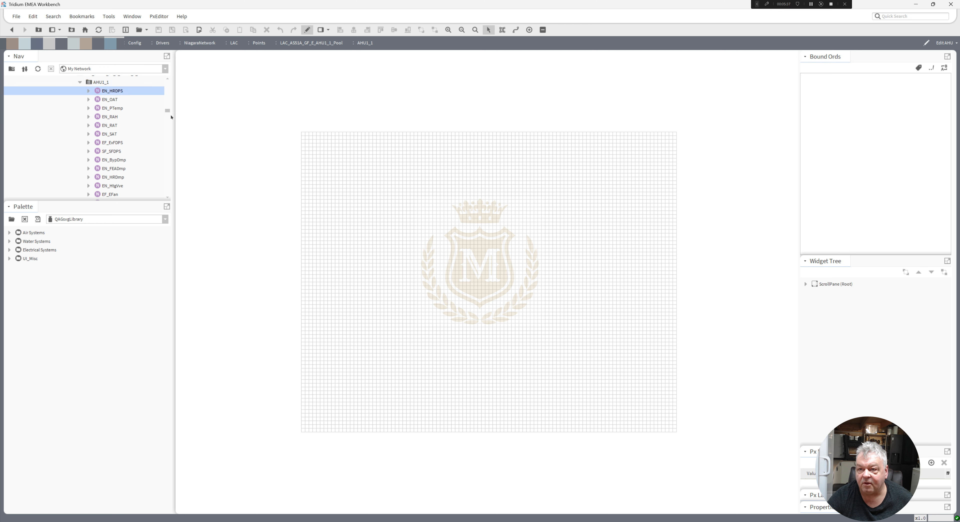
left_click_drag(168, 113, 168, 117)
left_click(108, 160, "shift")
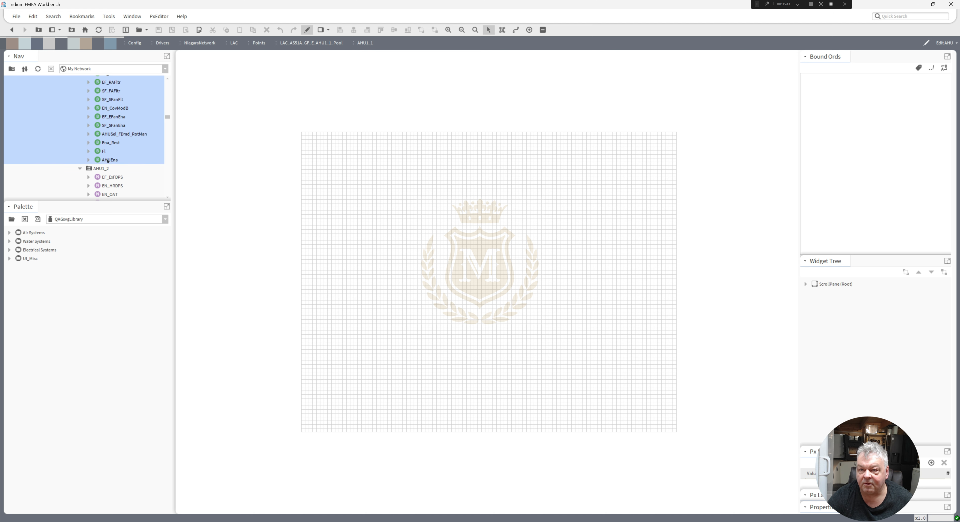
left_click_drag(106, 118, 433, 232)
Animate the bound labels' background with a Status To Simple converter using status background colours.
right_click(560, 183)
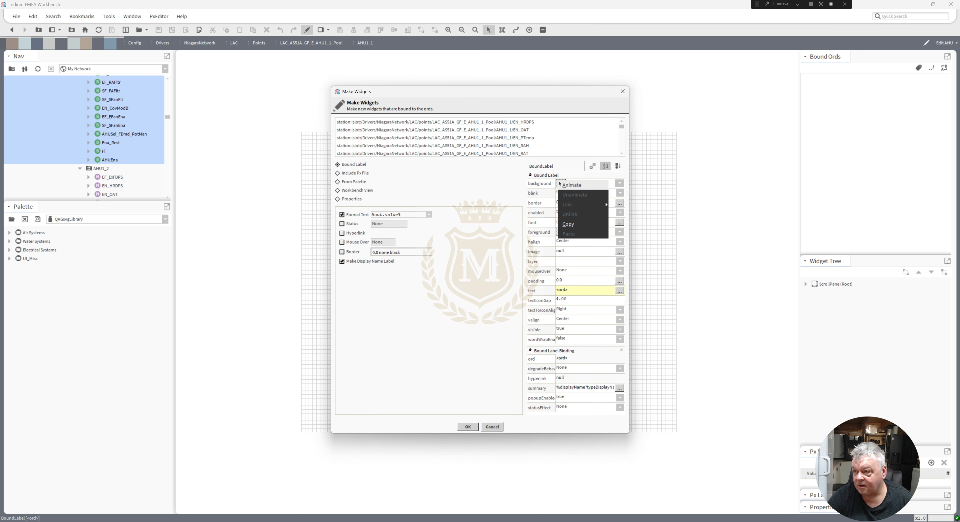
left_click(570, 185)
left_click(466, 221)
left_click(440, 237)
left_click_drag(540, 266, 542, 286)
left_click(494, 320)
left_click(467, 333)
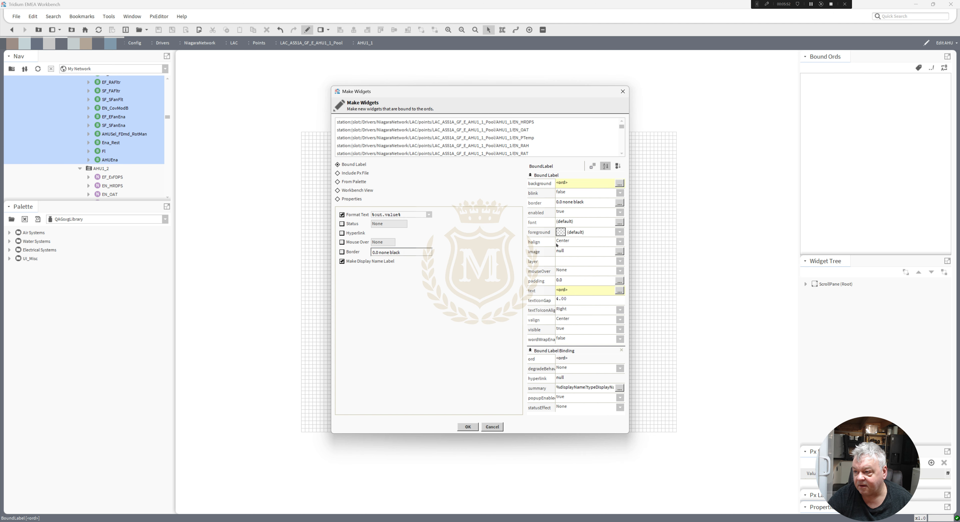
Animate the bound labels' foreground with a Status To Simple converter using status foreground colours.
right_click(560, 232)
left_click(573, 234)
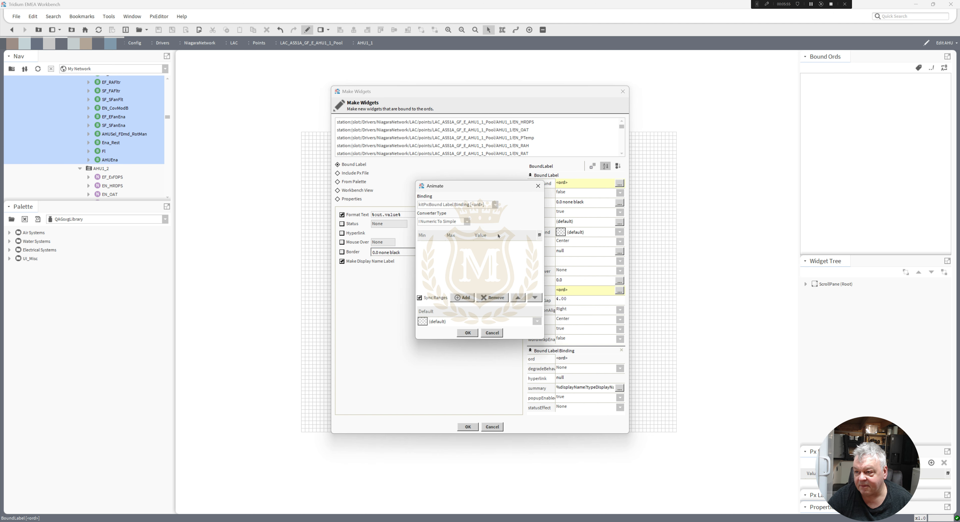
left_click(467, 222)
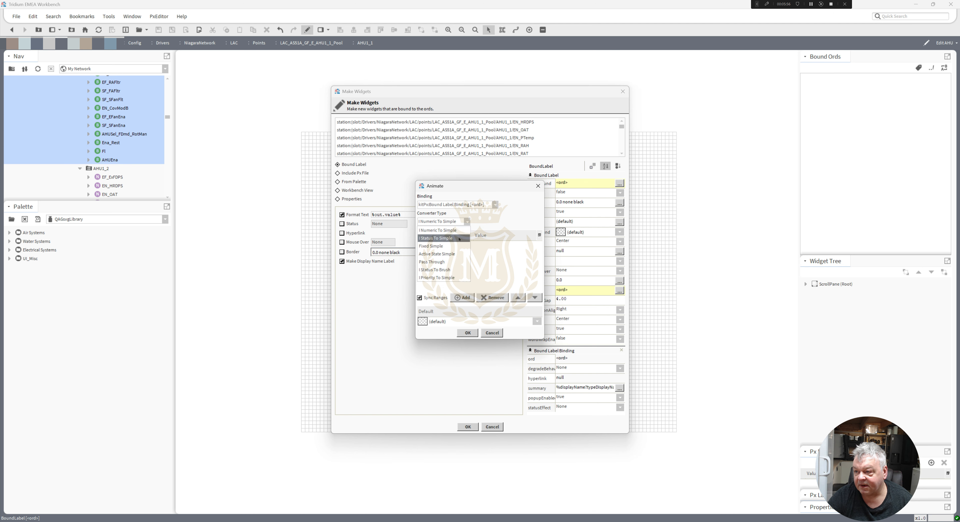
left_click(444, 241)
left_click_drag(541, 291, 542, 323)
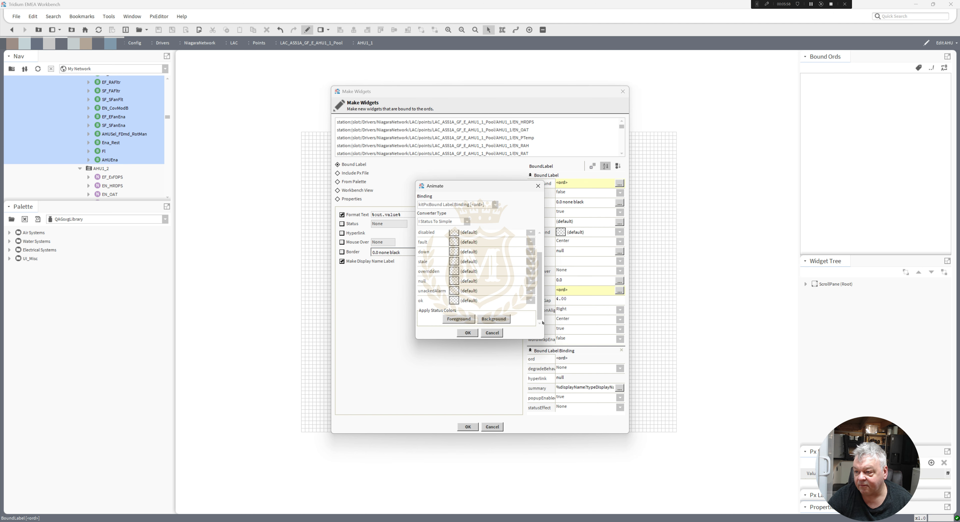
left_click(458, 320)
left_click(468, 333)
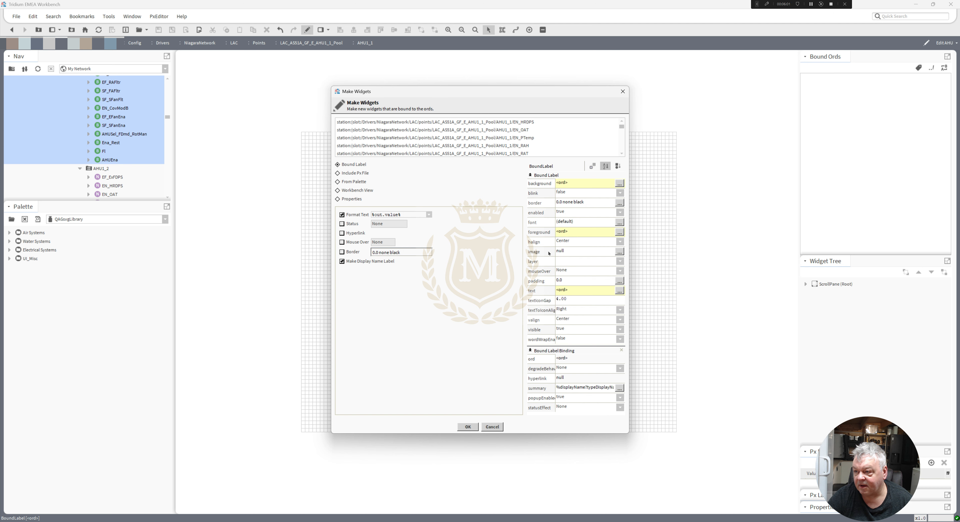
Set the bound labels' border to a 2.0 groove black style and create the widgets.
left_click(619, 202)
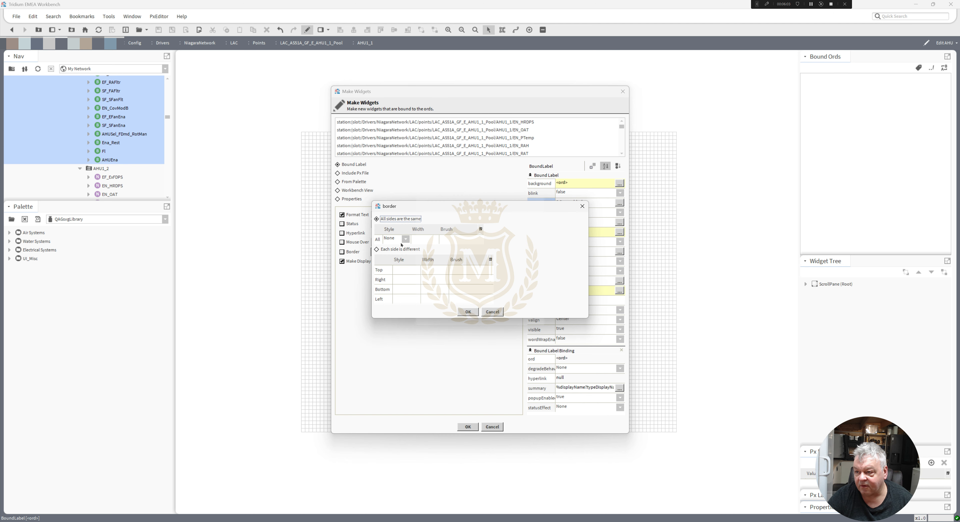
left_click(406, 239)
left_click(396, 276)
left_click(468, 311)
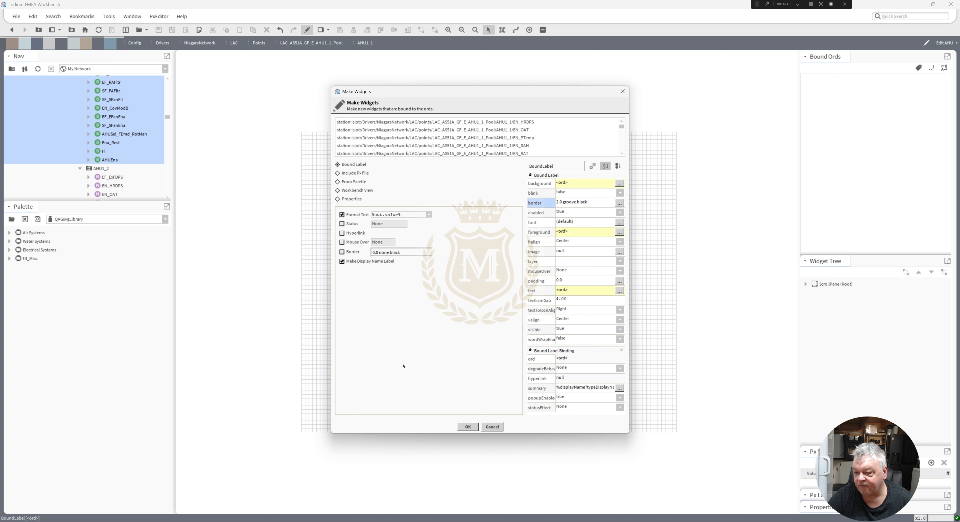
left_click(468, 426)
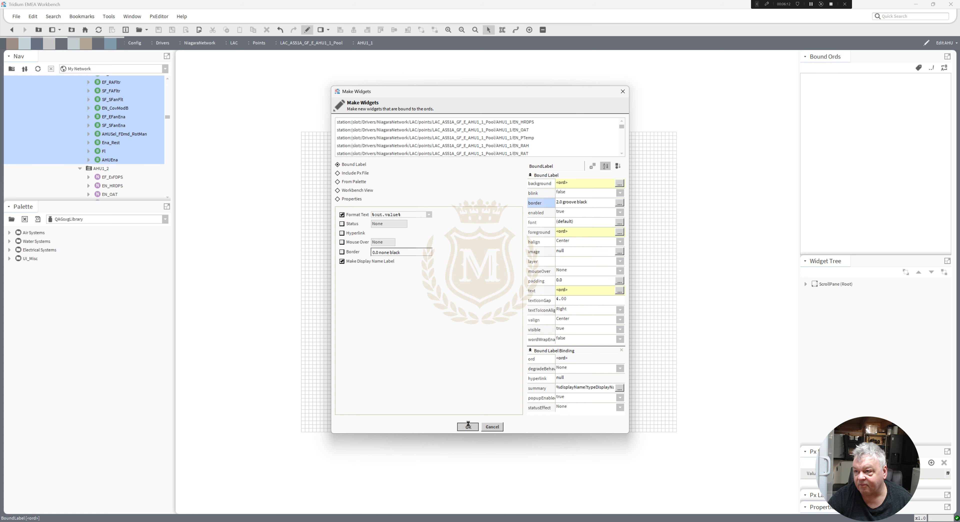
Select all the new widgets and change their font size through Edit Properties.
left_click_drag(448, 234, 596, 159)
right_click(597, 159)
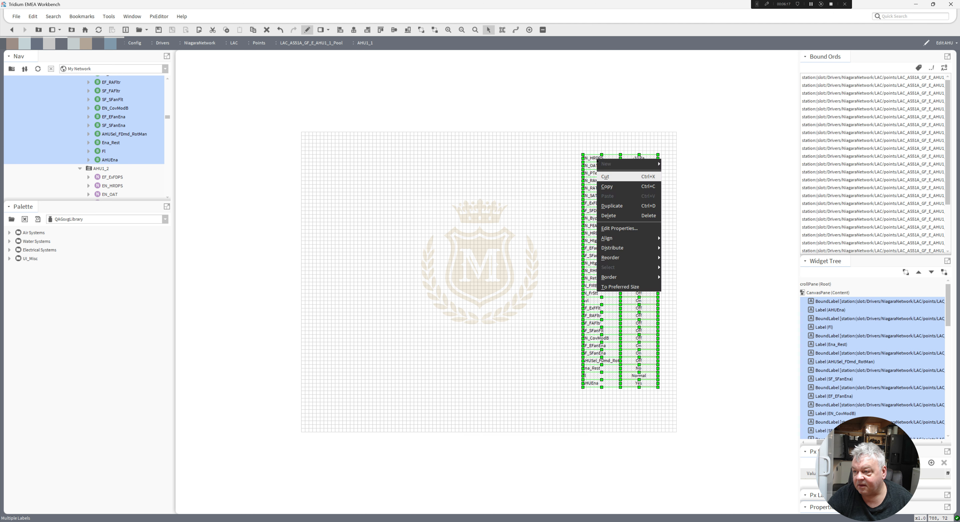
left_click(627, 229)
double_click(432, 229)
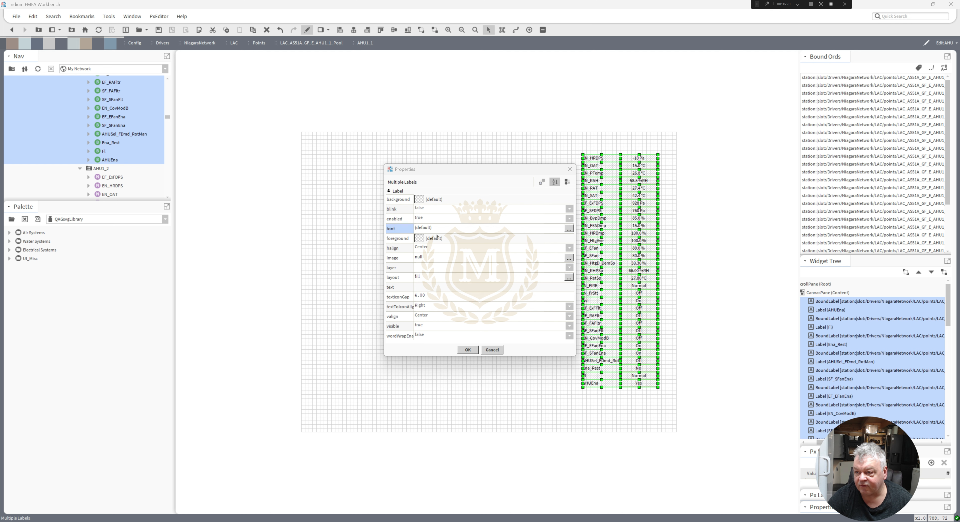
left_click(480, 265)
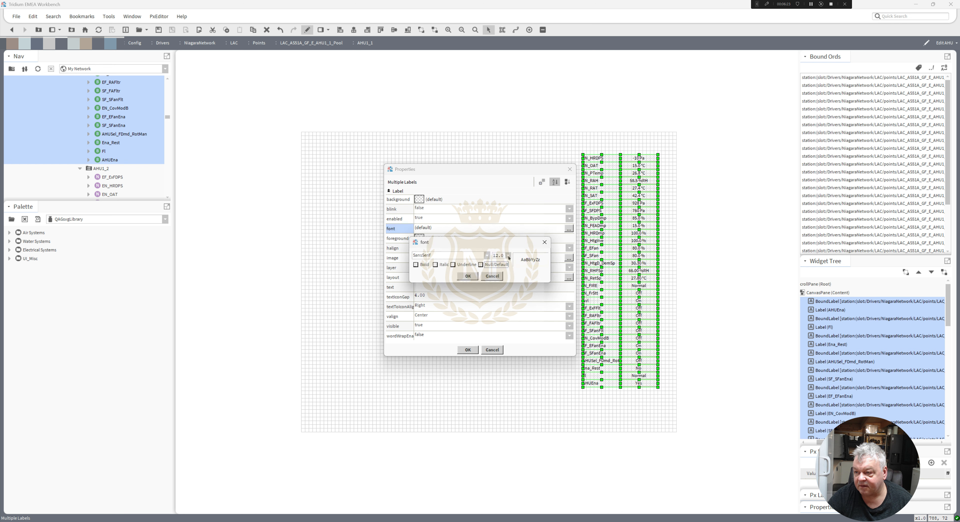
left_click(508, 256)
left_click(498, 309)
left_click(468, 276)
left_click(469, 351)
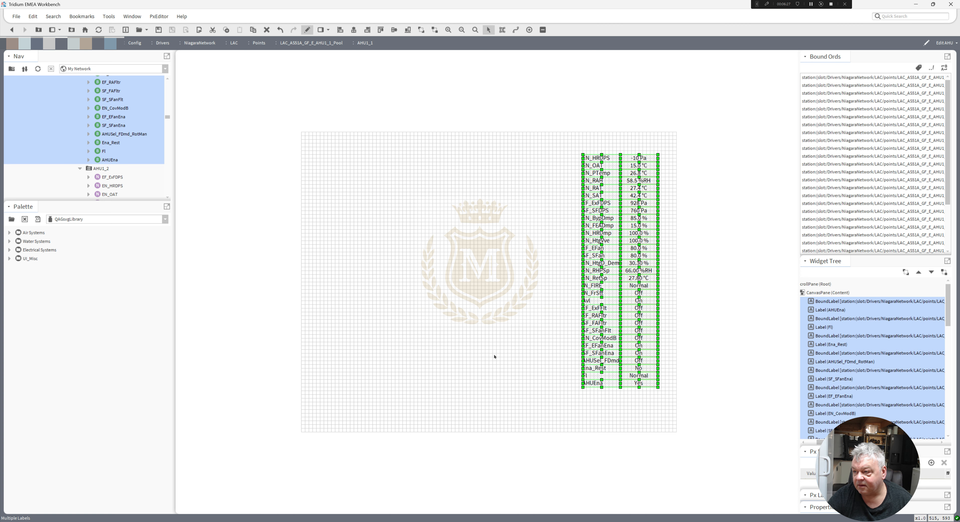
Reposition the block of point names and values lower on the canvas.
left_click(564, 389)
left_click_drag(636, 397, 571, 158)
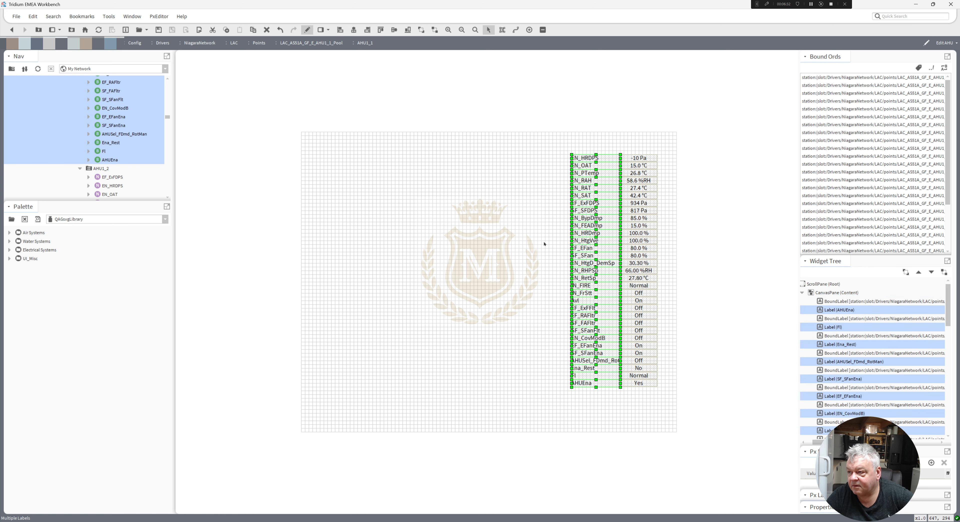
left_click(611, 296)
left_click_drag(663, 396, 592, 206)
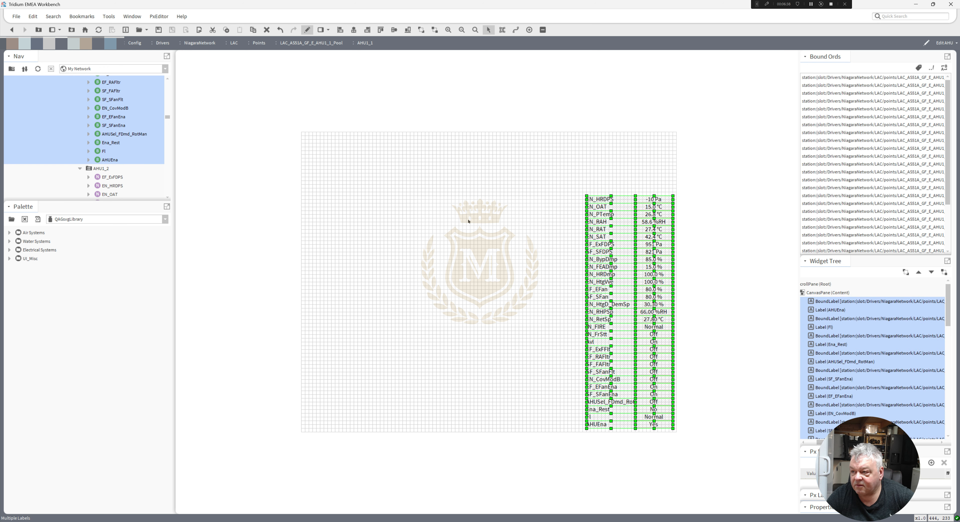
left_click(469, 221)
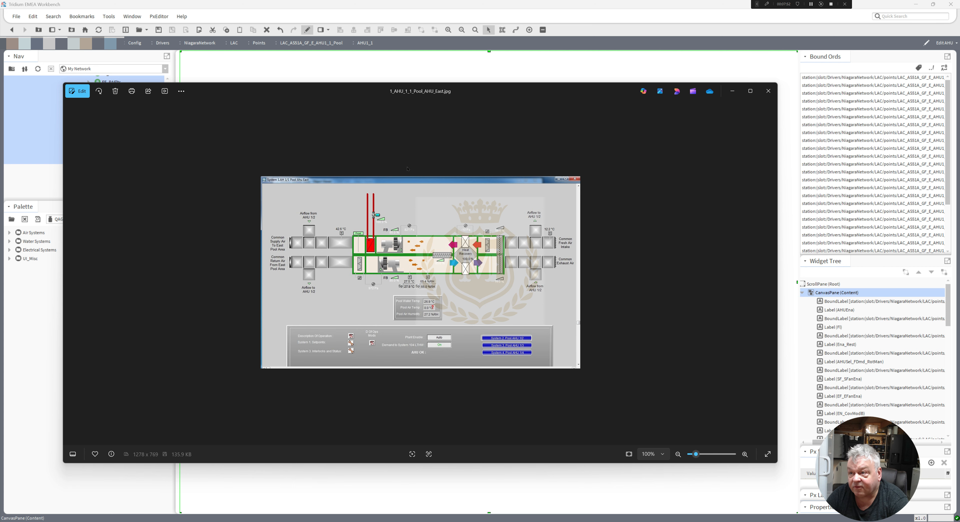
Place a Connect_Right duct piece from the palette's Air Systems Duct folder and delete it again.
left_click_drag(423, 91, 0, 93)
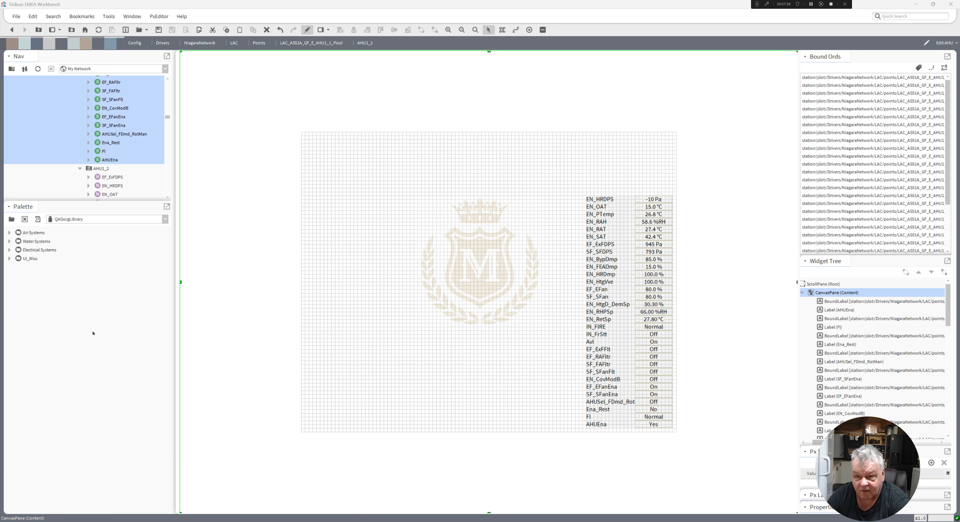
left_click(10, 233)
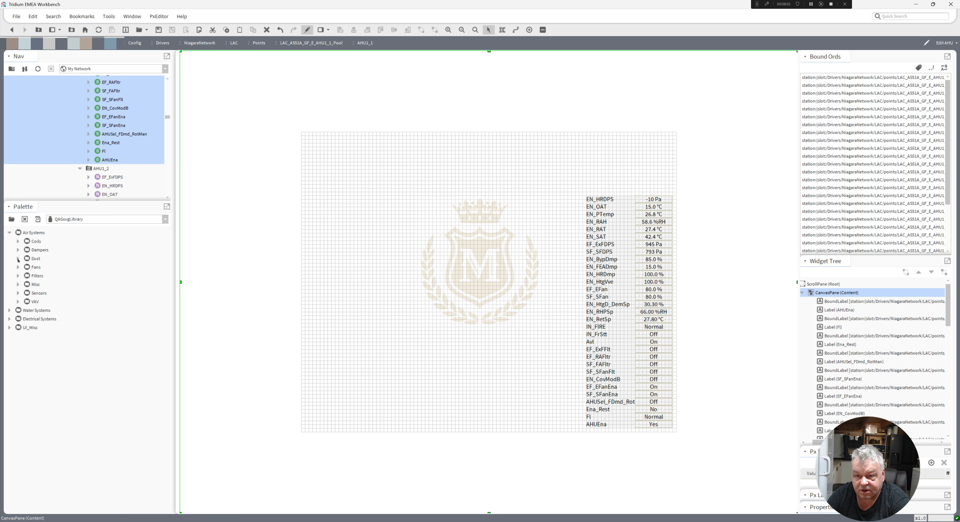
left_click(18, 259)
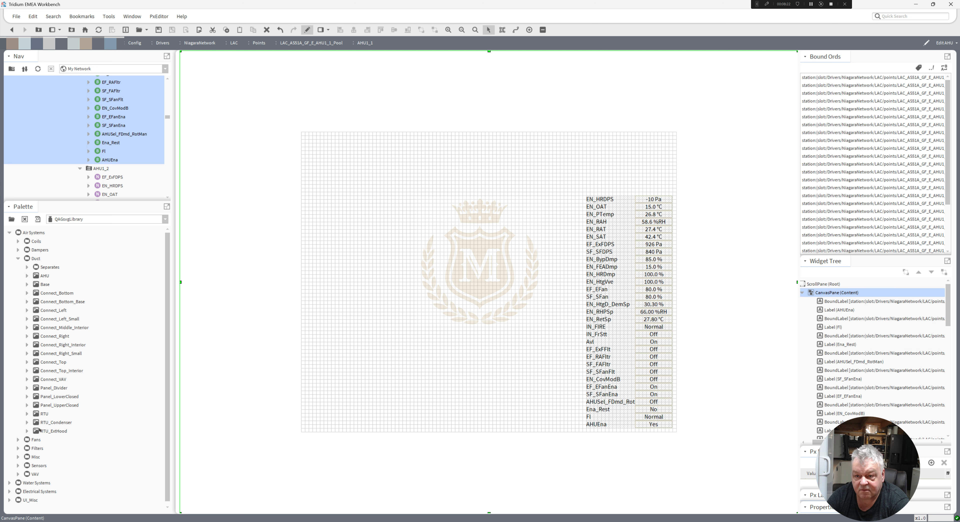
left_click(50, 337)
left_click_drag(50, 338, 475, 230)
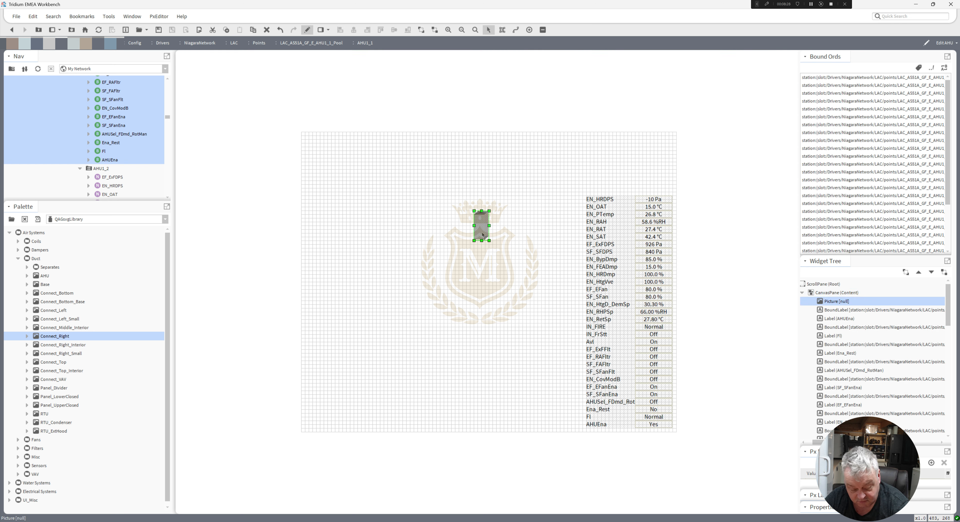
key("Delete")
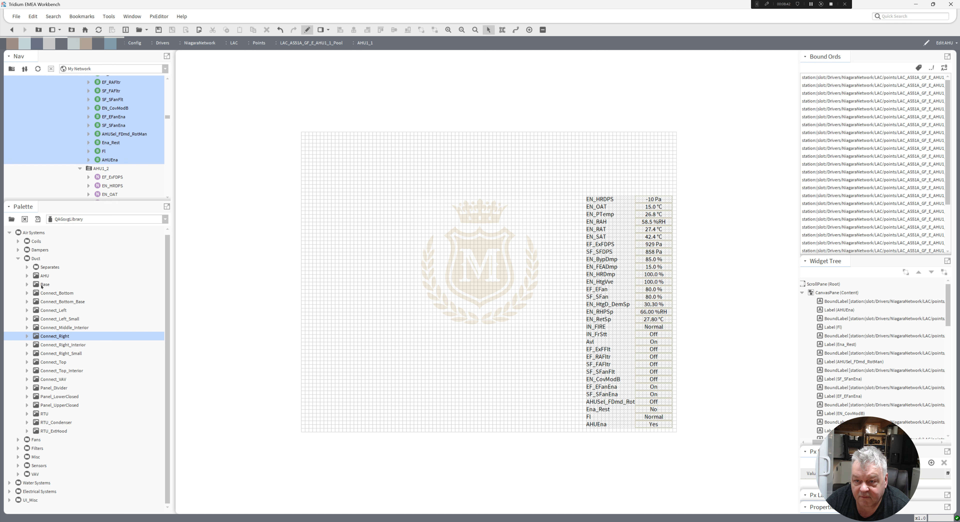
Place a Base duct section on the canvas and set the canvas view size to 1900 by 800.
left_click_drag(42, 286, 399, 380)
left_click(394, 264)
right_click(393, 264)
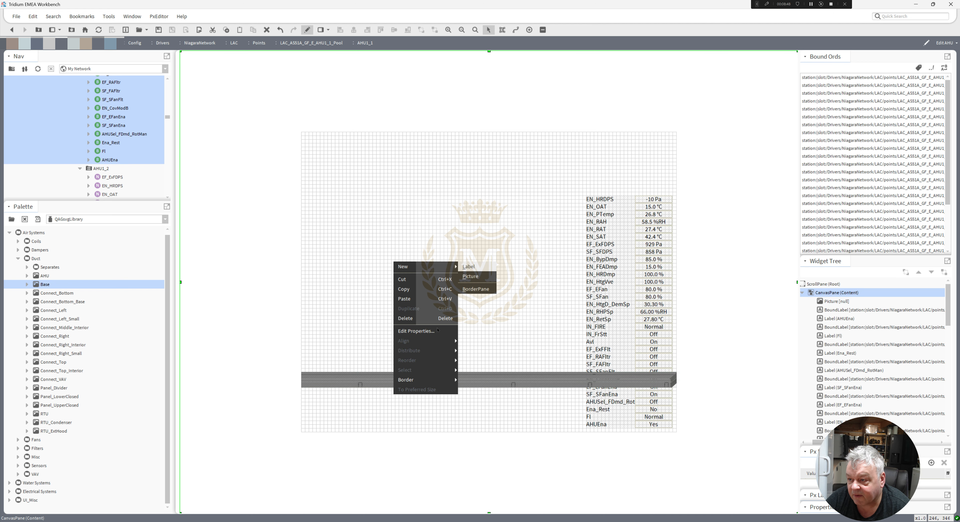
left_click(429, 331)
left_click(437, 302)
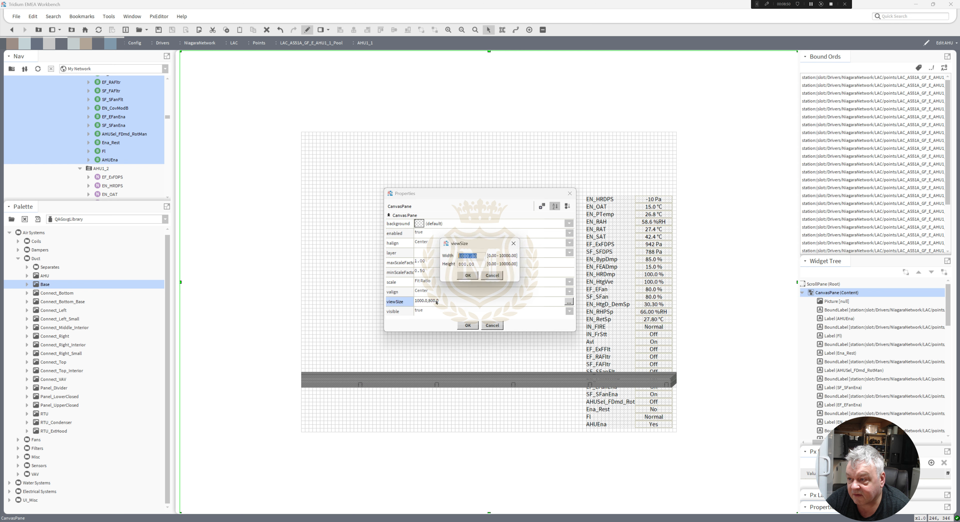
left_click(464, 256)
key("BackSpace")
type("9")
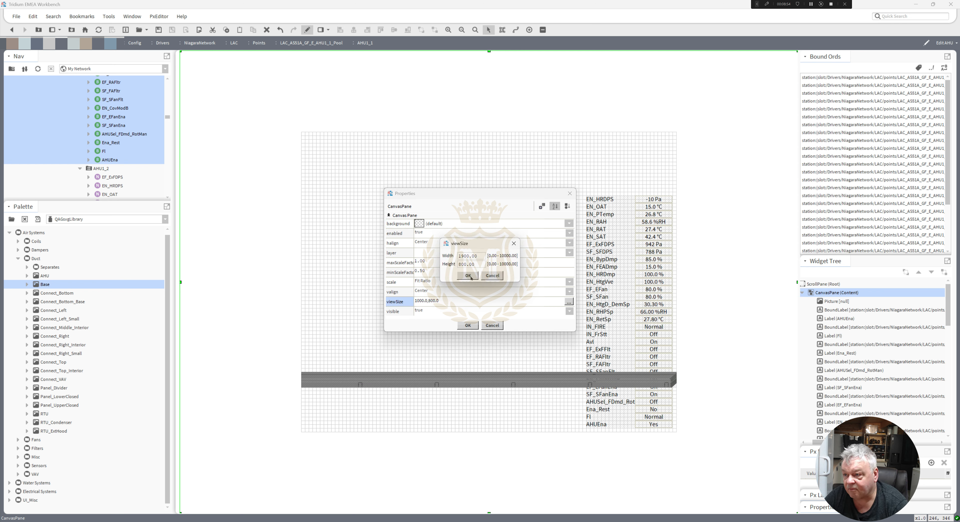
left_click(470, 277)
left_click(472, 326)
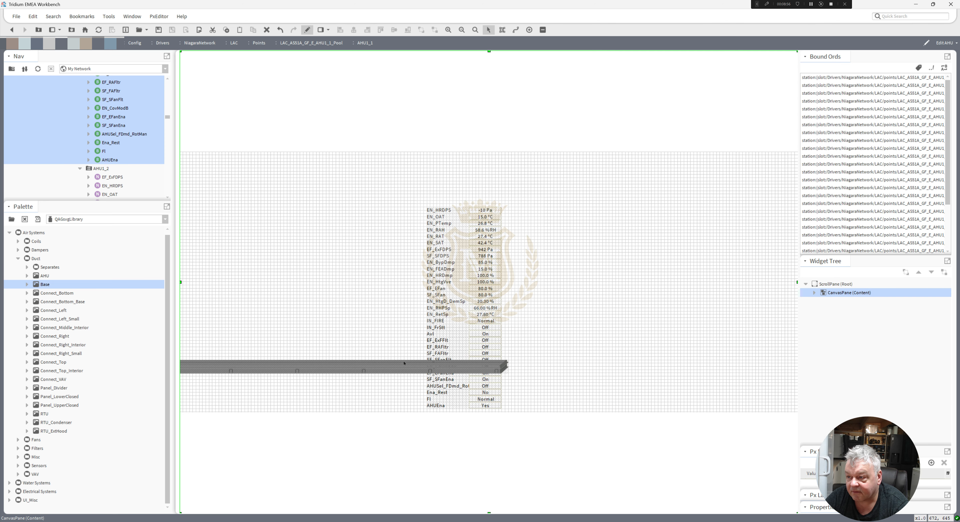
Move the block of point labels to the canvas's right side and reposition the Base section.
left_click_drag(412, 182, 539, 443)
left_click_drag(453, 210, 739, 186)
left_click_drag(438, 370, 555, 328)
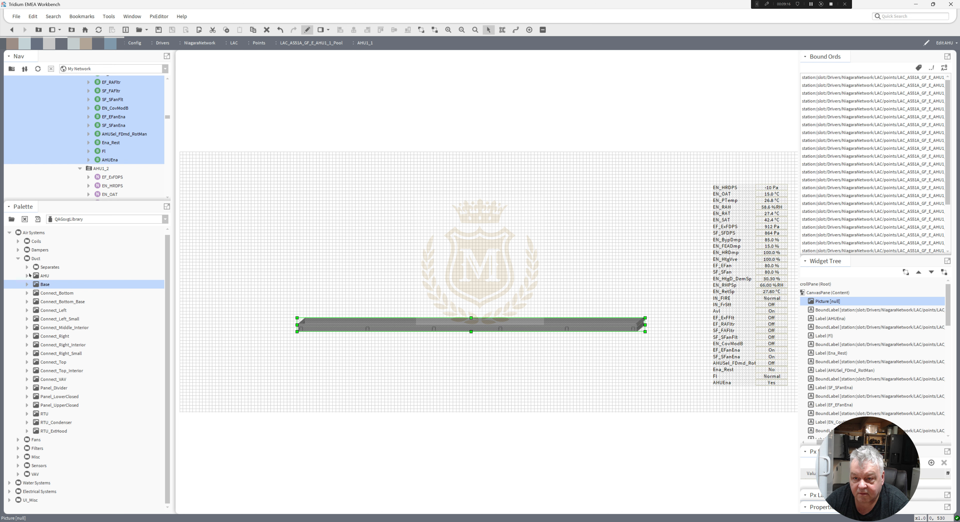
left_click_drag(43, 278, 345, 233)
left_click_drag(367, 263, 332, 301)
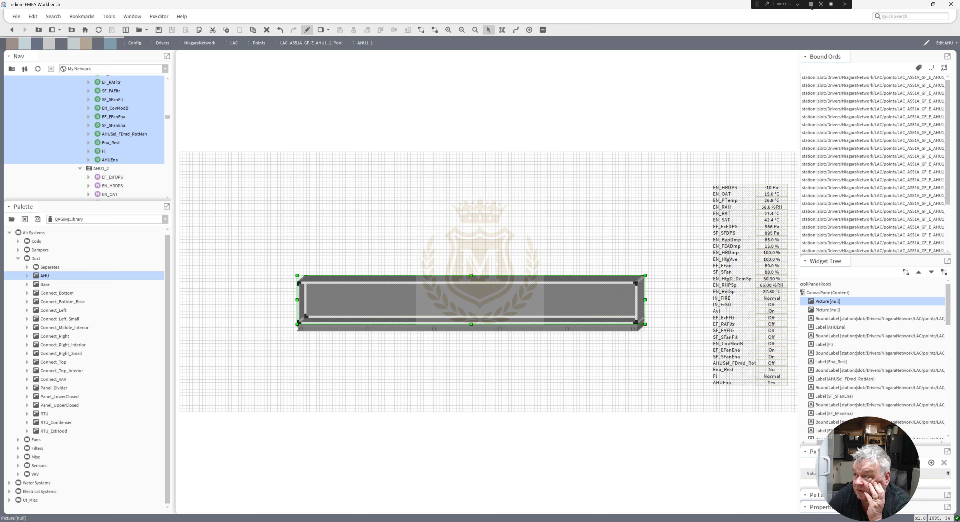
left_click(810, 3)
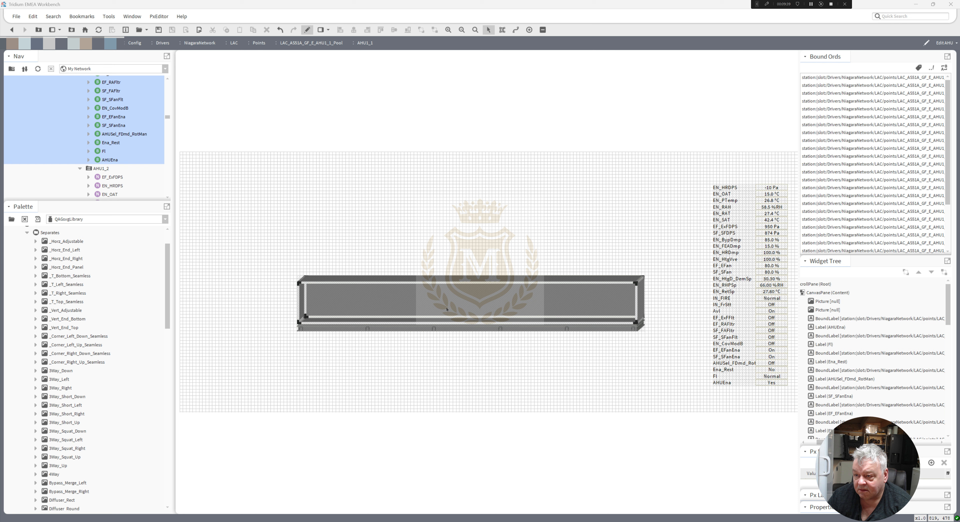
left_click(446, 309)
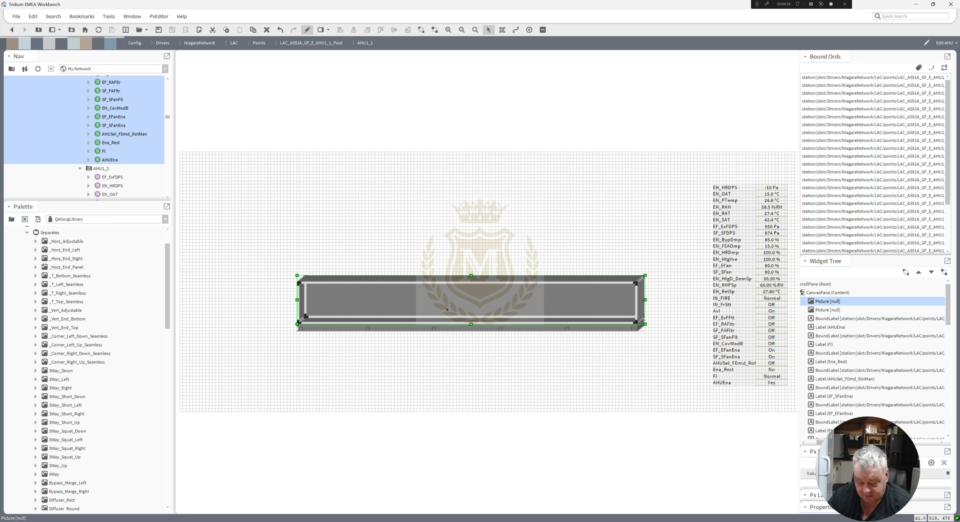
key("Delete")
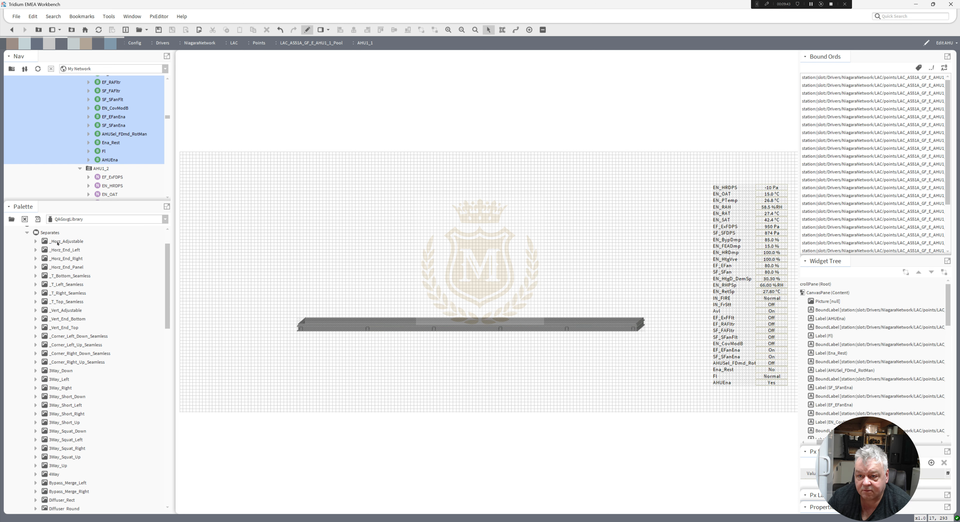
Assemble a horizontal duct from a _Horz_Adjustable section with _Horz_End_Left and _Horz_End_Right pieces.
left_click_drag(64, 245, 508, 251)
left_click_drag(425, 254, 490, 250)
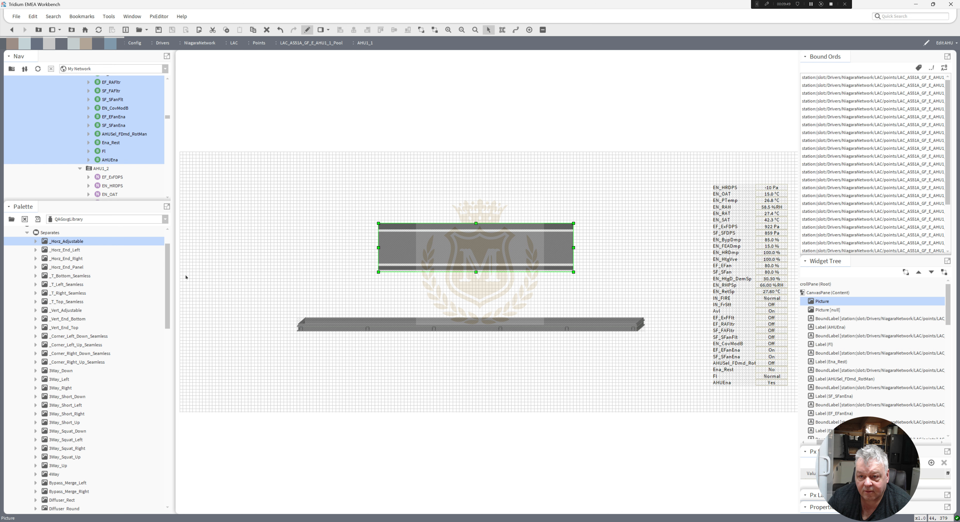
left_click_drag(67, 252, 291, 254)
left_click_drag(350, 262, 373, 247)
left_click_drag(72, 260, 584, 250)
left_click(413, 264)
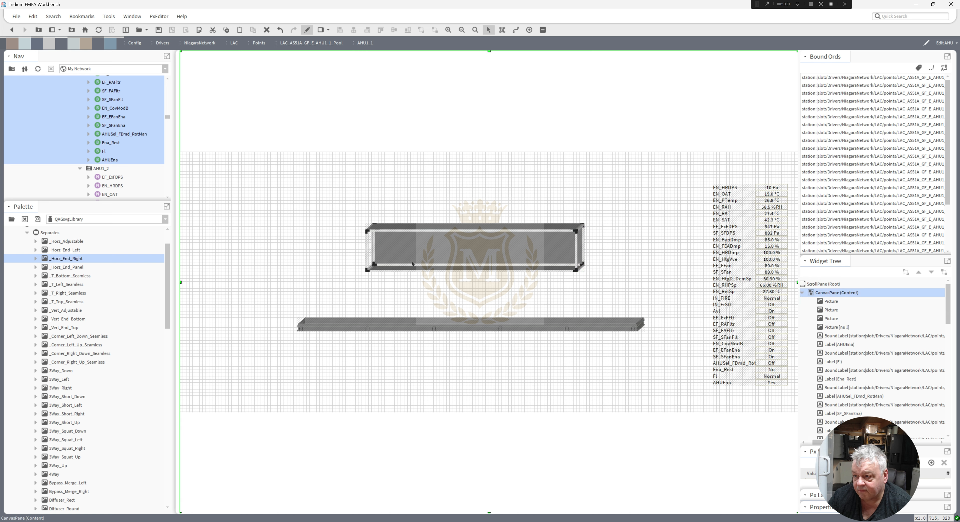
Move the duct assembly towards the upper left and the Base section lower on the canvas.
left_click_drag(339, 207, 637, 288)
left_click_drag(459, 244, 348, 212)
left_click_drag(387, 333, 328, 407)
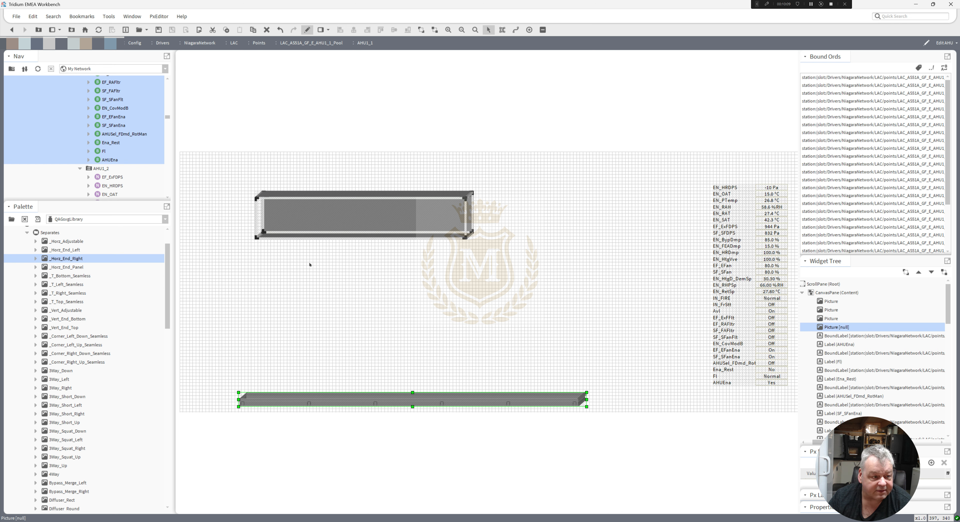
Duplicate the duct assembly and place the copy directly below the original.
left_click_drag(490, 252, 221, 170)
right_click(292, 217)
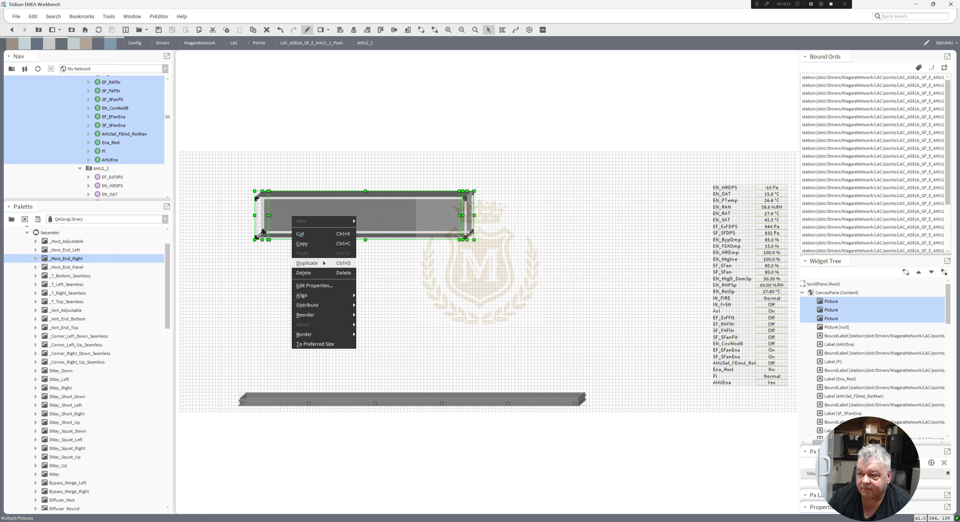
left_click(313, 262)
left_click_drag(315, 218, 315, 275)
left_click(325, 345)
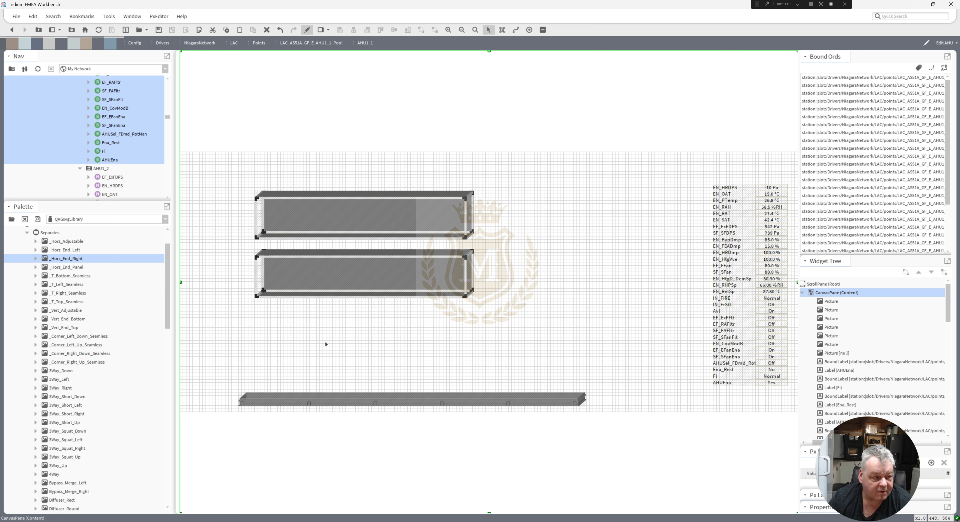
Lengthen the duct runs to the right and fit a vertical end piece to the upper duct's right end.
left_click_drag(468, 273, 574, 270)
left_click_drag(469, 214, 577, 212)
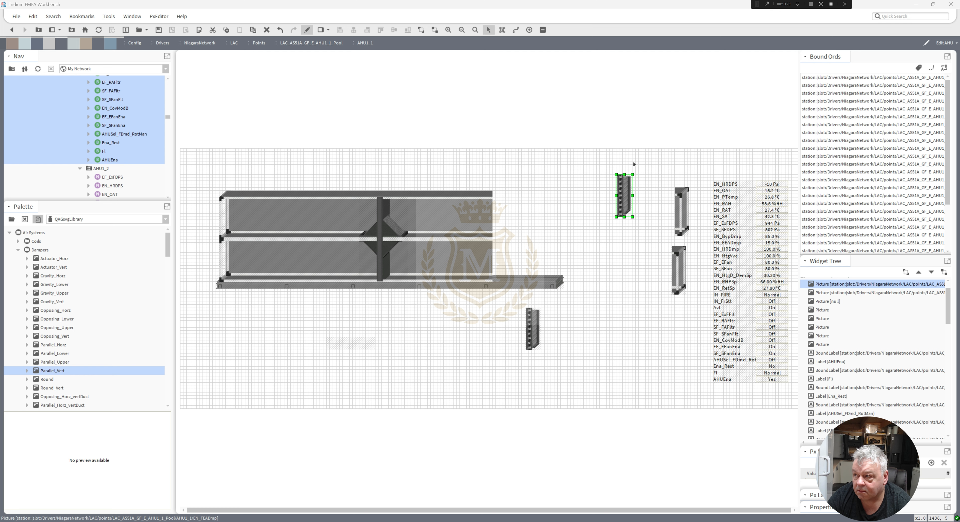
left_click(489, 215)
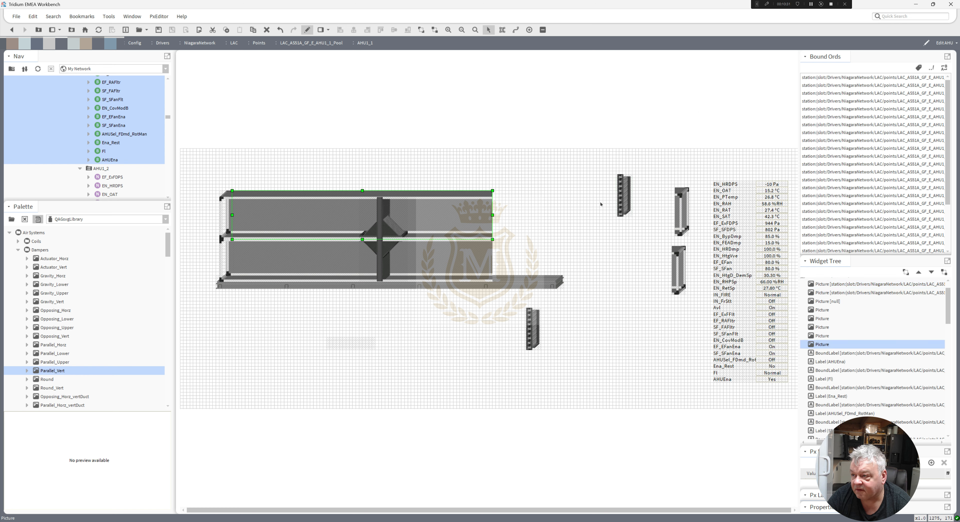
left_click_drag(492, 216, 545, 216)
left_click_drag(684, 220, 573, 220)
Lengthen the lower duct run and nudge a vertical end piece against its right end.
left_click(492, 265)
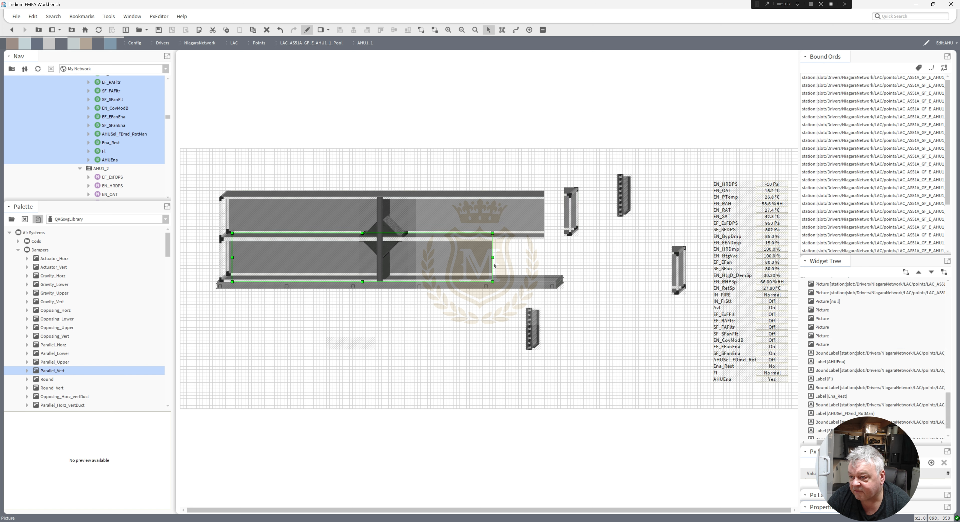
left_click_drag(521, 255, 545, 257)
left_click_drag(674, 283, 546, 270)
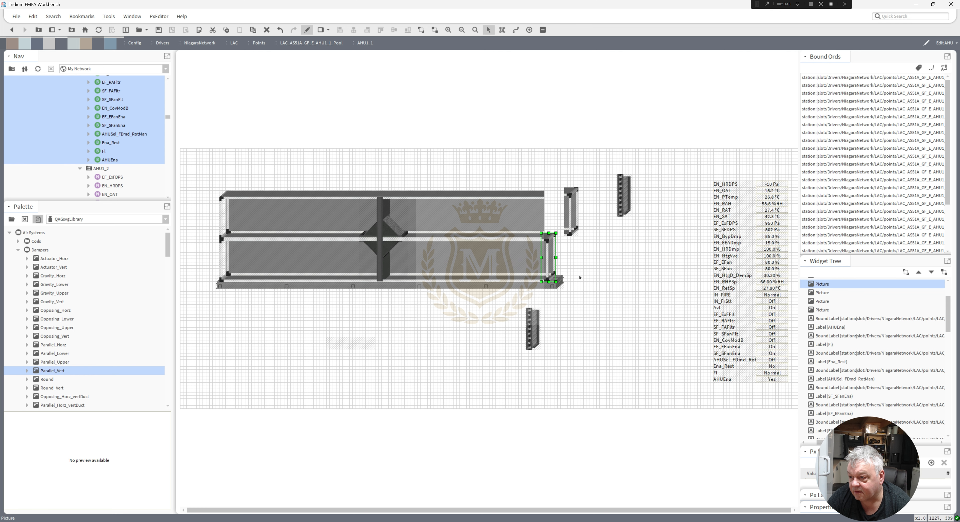
key("Right")
key("Right")
key("Right")
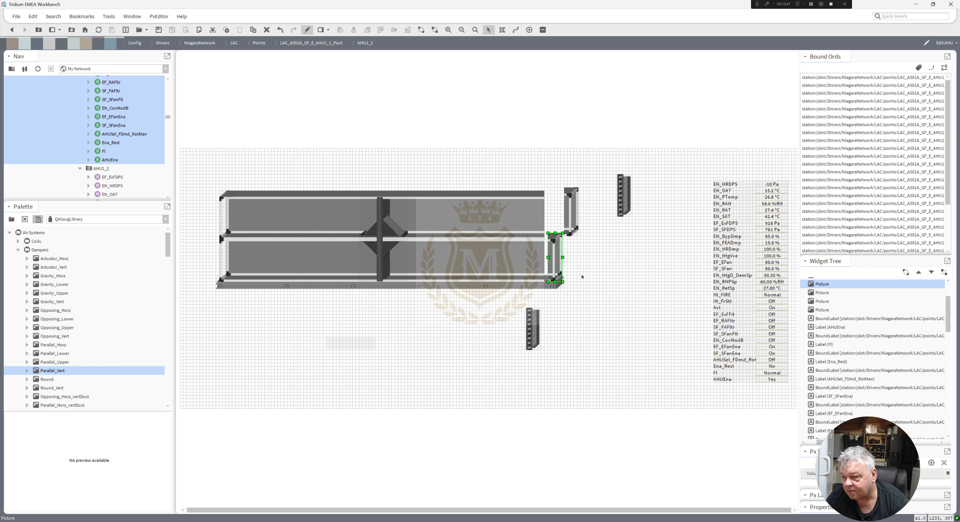
key("Right")
left_click(544, 261)
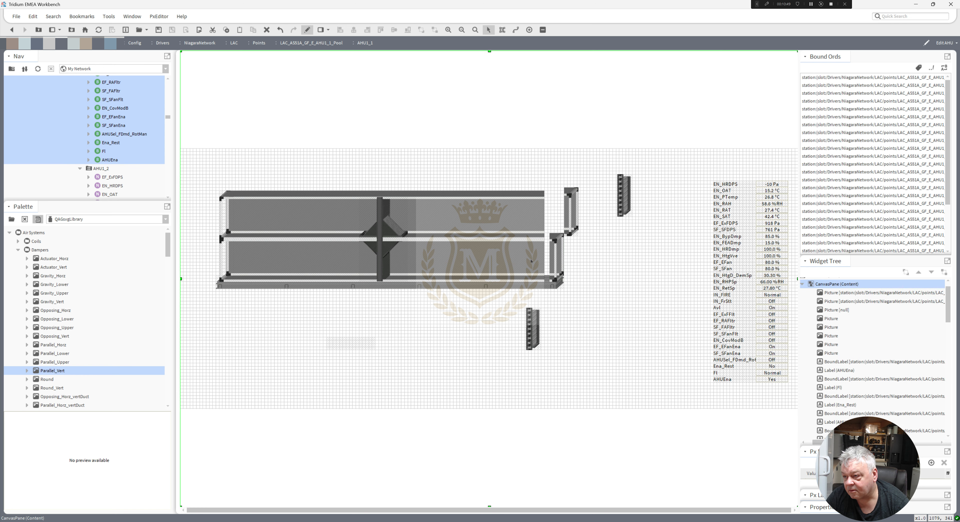
left_click_drag(550, 257, 551, 258)
Nudge the upper end piece into line and stretch the upper duct to meet it.
left_click_drag(568, 220, 553, 219)
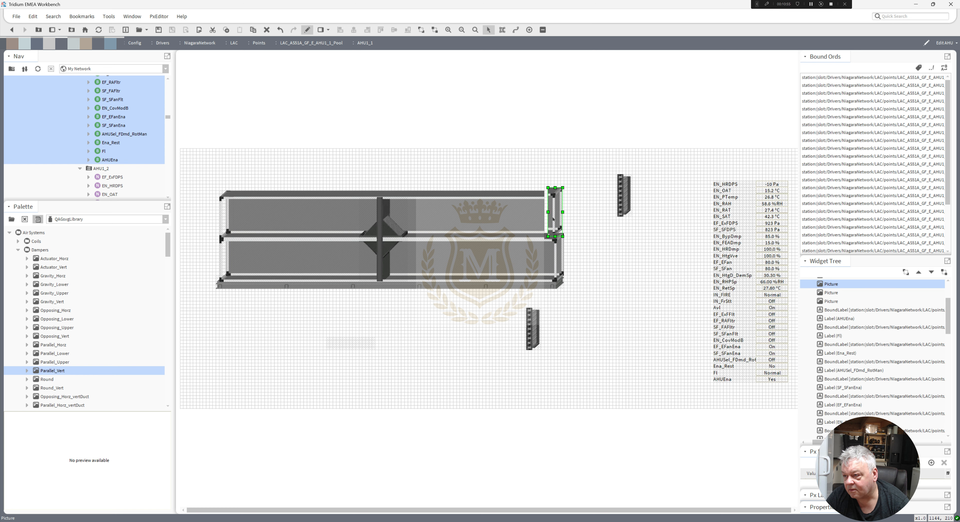
key("Down")
key("Down")
left_click(541, 222)
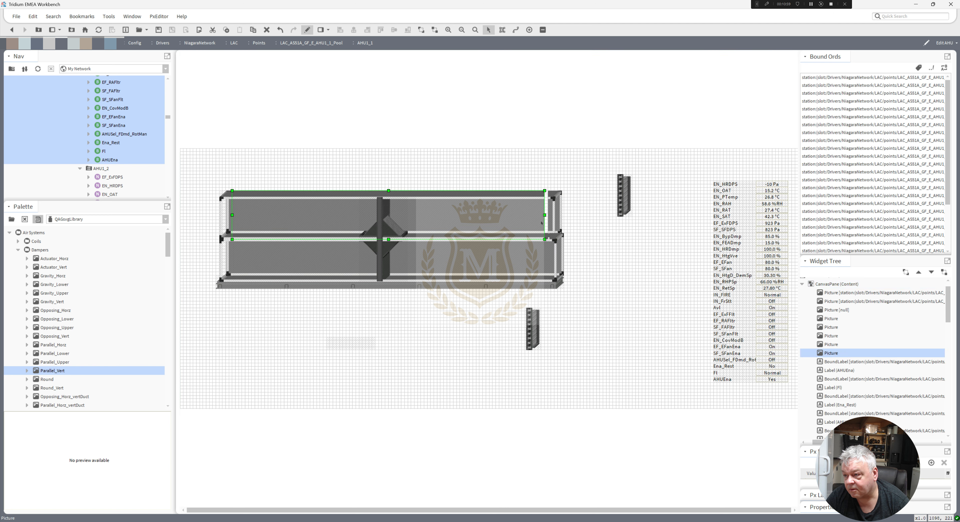
left_click_drag(545, 215, 558, 217)
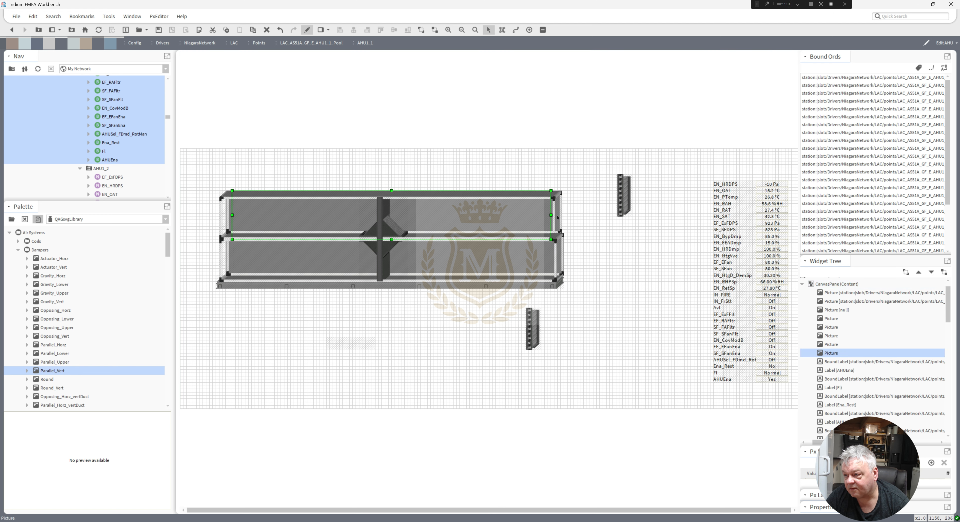
left_click(559, 220)
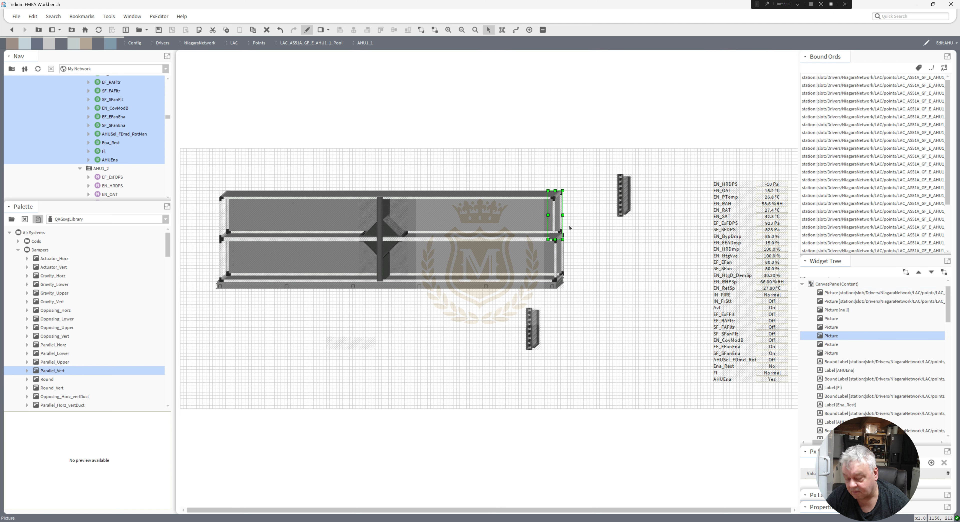
left_click(578, 232)
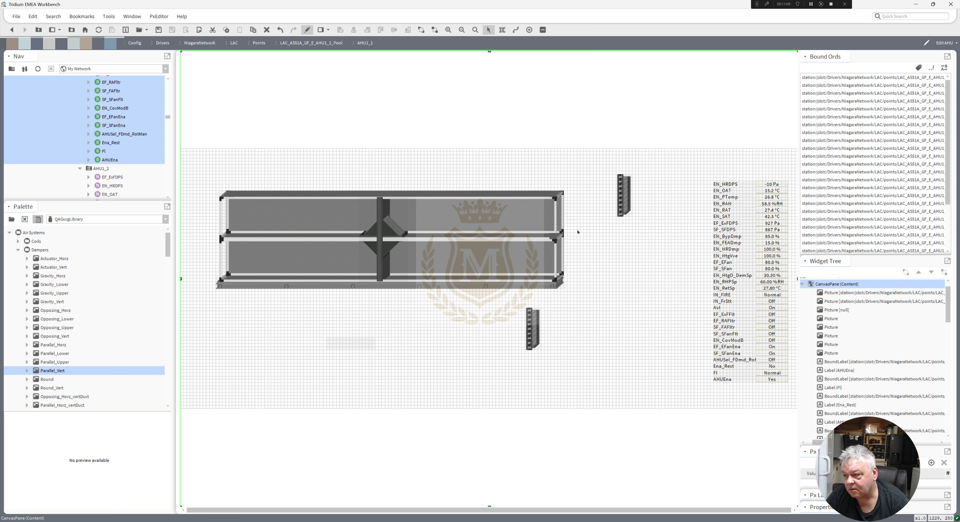
Bring the upper duct's end piece to the top of the drawing order.
left_click(561, 223)
right_click(557, 220)
mouse_move(601, 316)
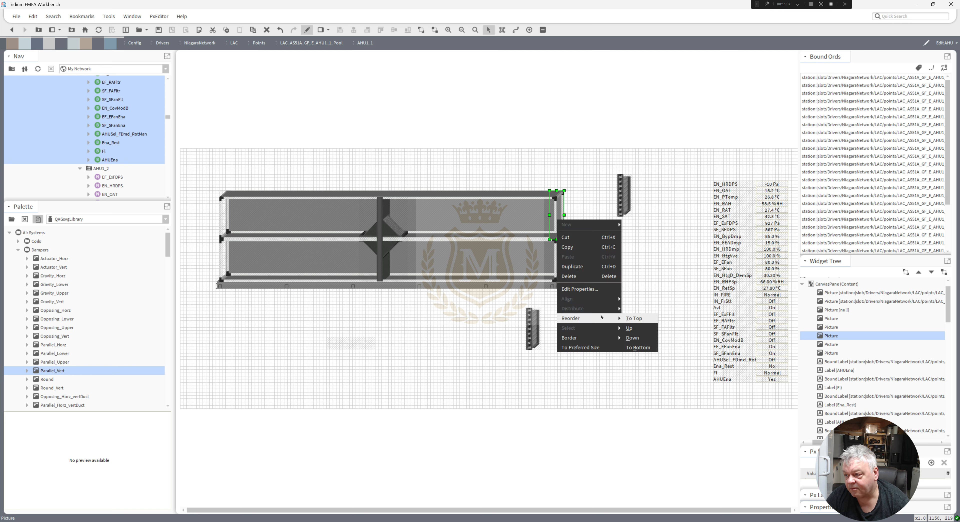
left_click(634, 318)
left_click(600, 258)
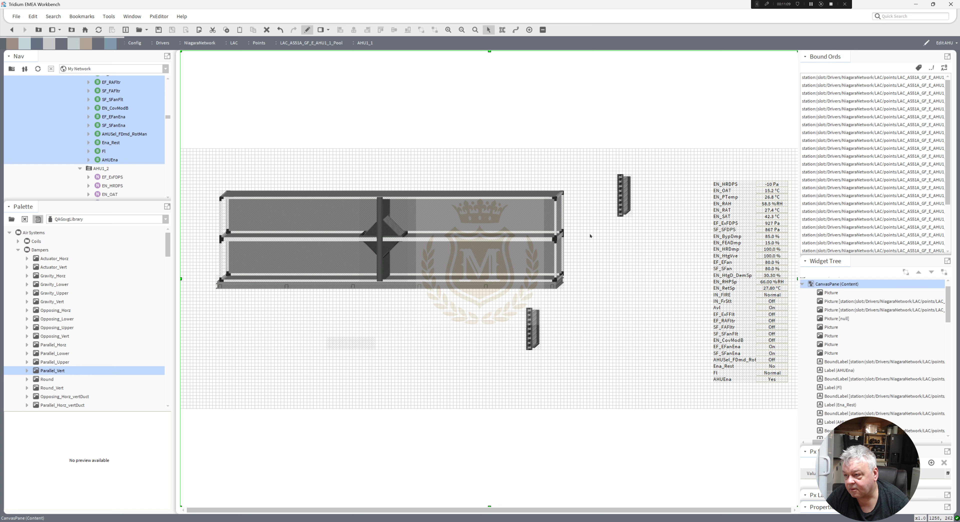
Move the two vertical parallel dampers into the upper and lower duct runs near their right ends.
left_click_drag(622, 205, 526, 226)
key("Down")
key("Down")
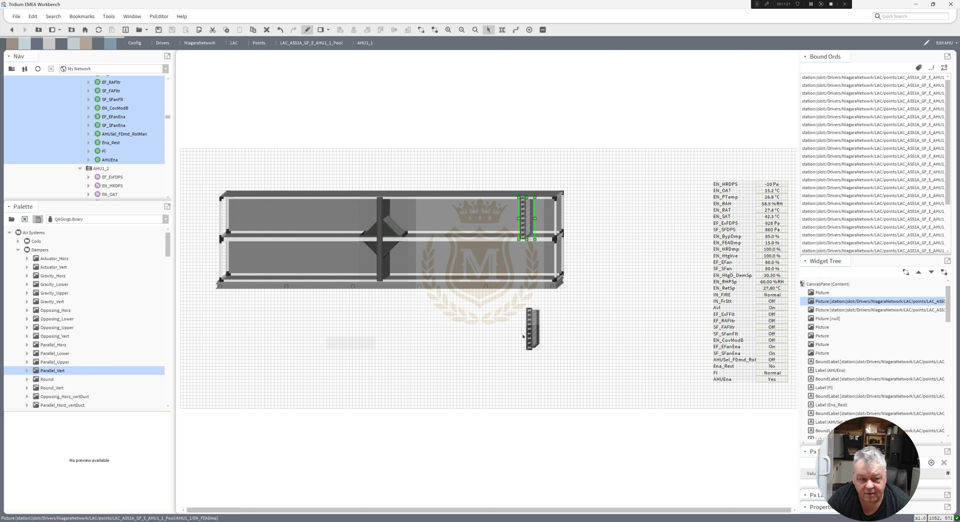
left_click_drag(528, 332, 522, 263)
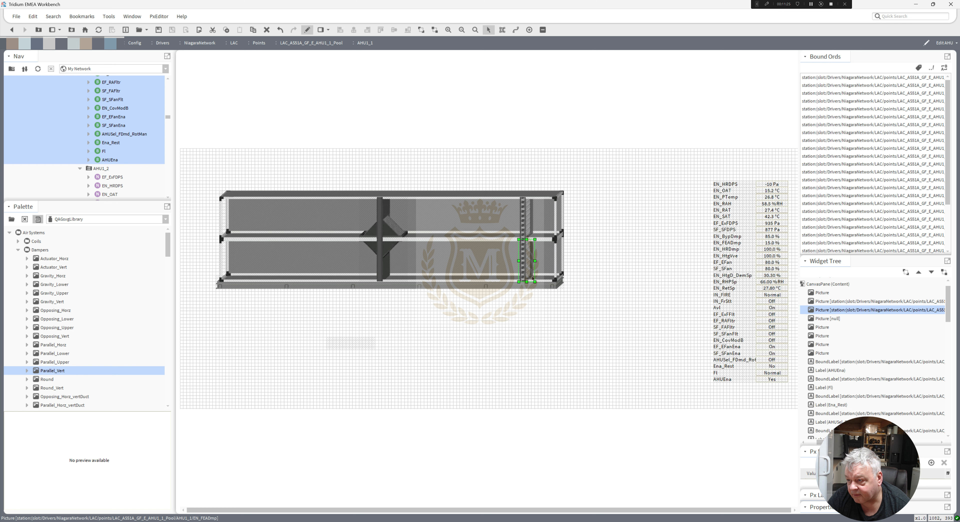
left_click(554, 318)
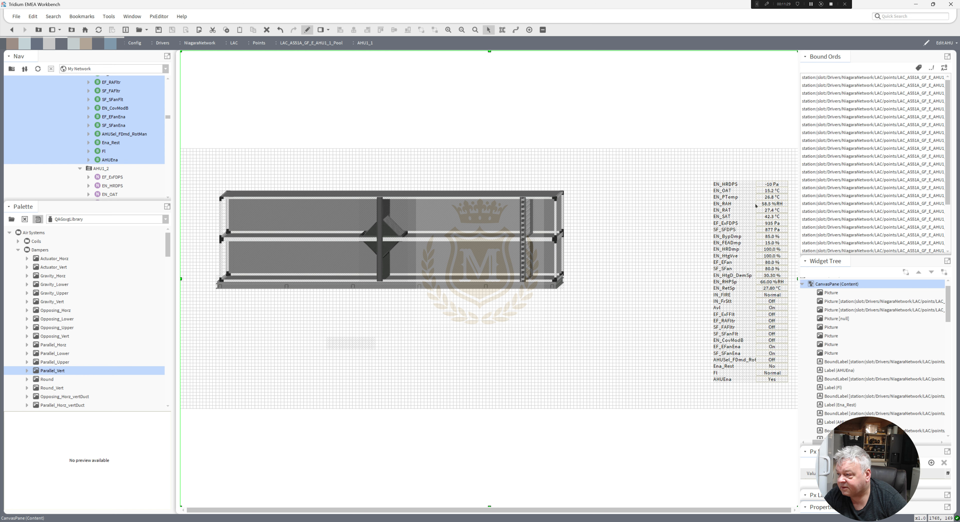
left_click(736, 243)
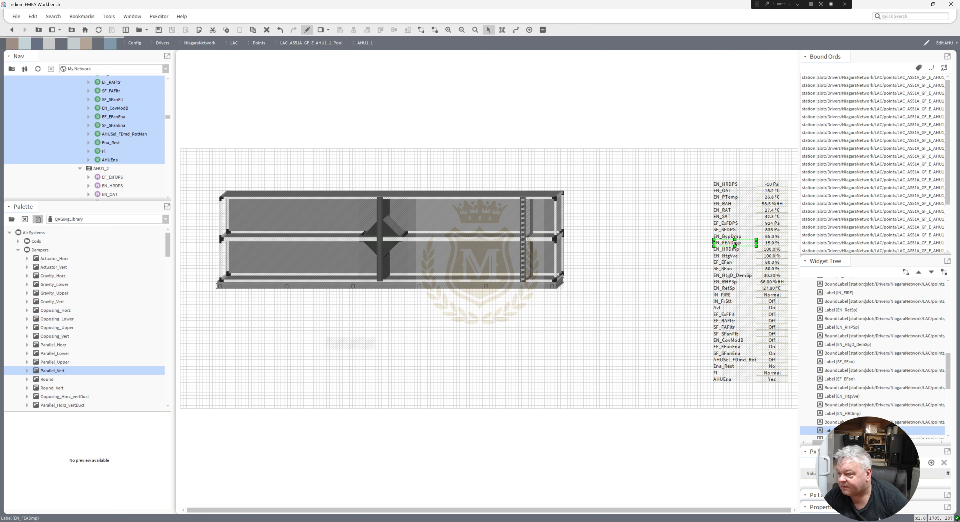
Duplicate the EN_FEADmp label and value and place the copy above the upper duct near its right-end damper.
left_click(770, 244, "ctrl")
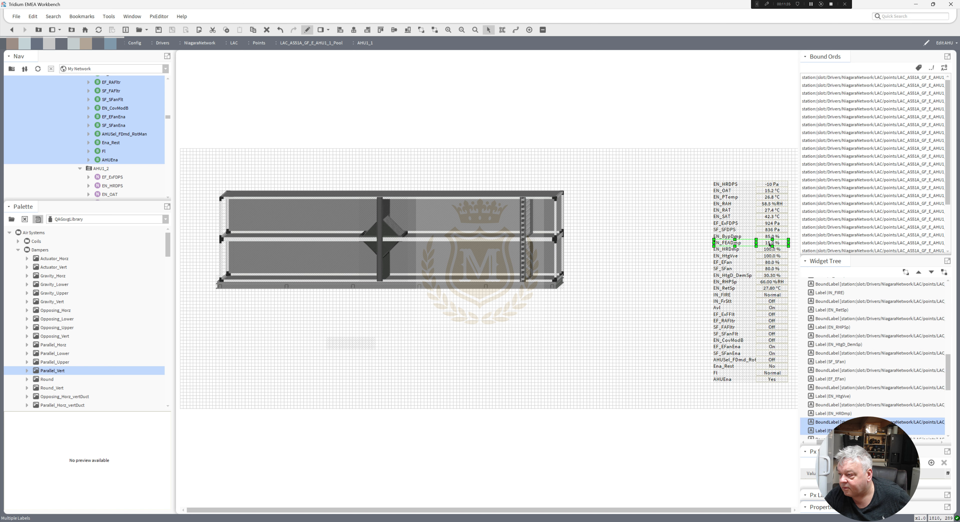
right_click(769, 244)
left_click(782, 289)
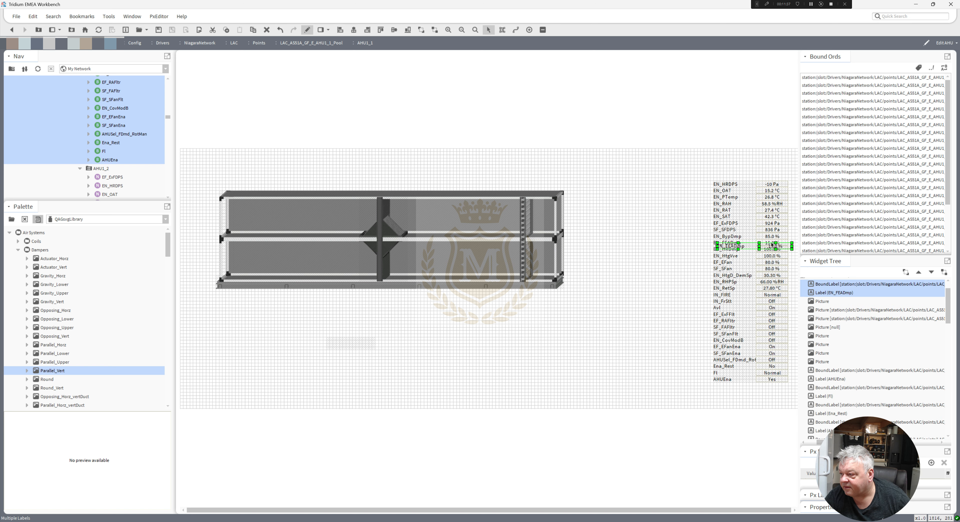
left_click_drag(772, 246, 528, 177)
left_click(567, 180)
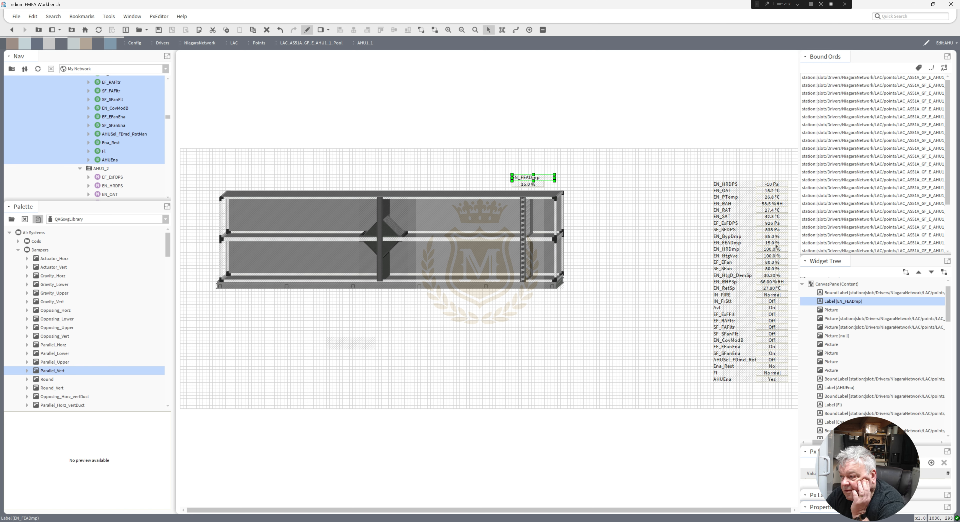
Duplicate the copied damper value and place the new copy below the lower duct near its right-end damper.
left_click(773, 244)
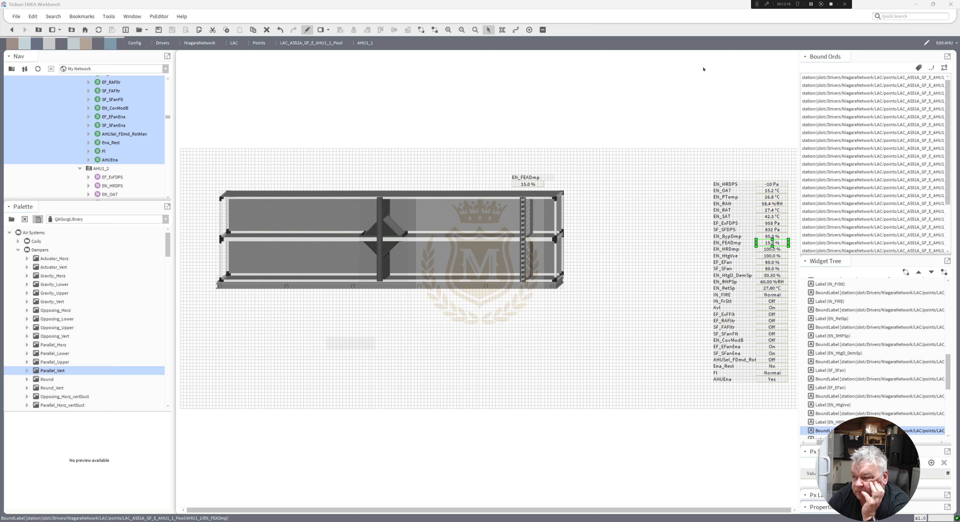
right_click(524, 184)
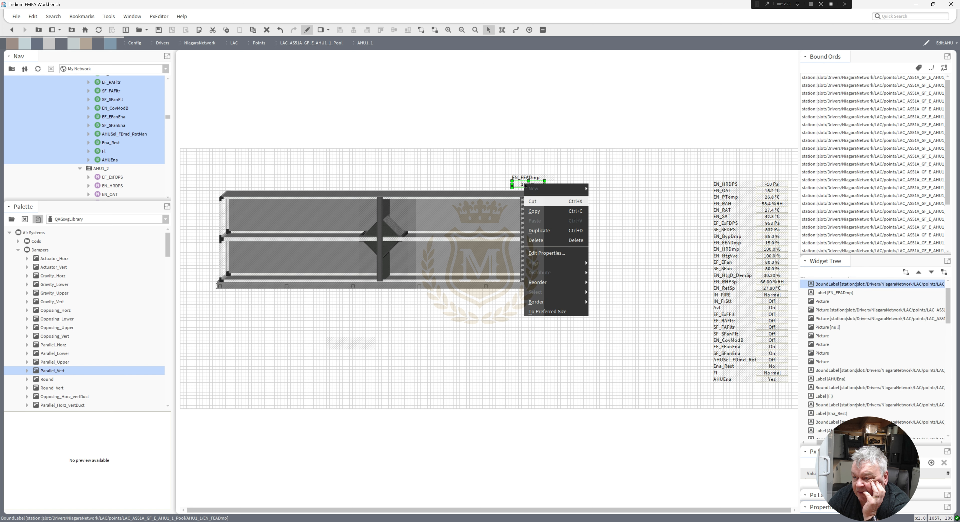
left_click(540, 231)
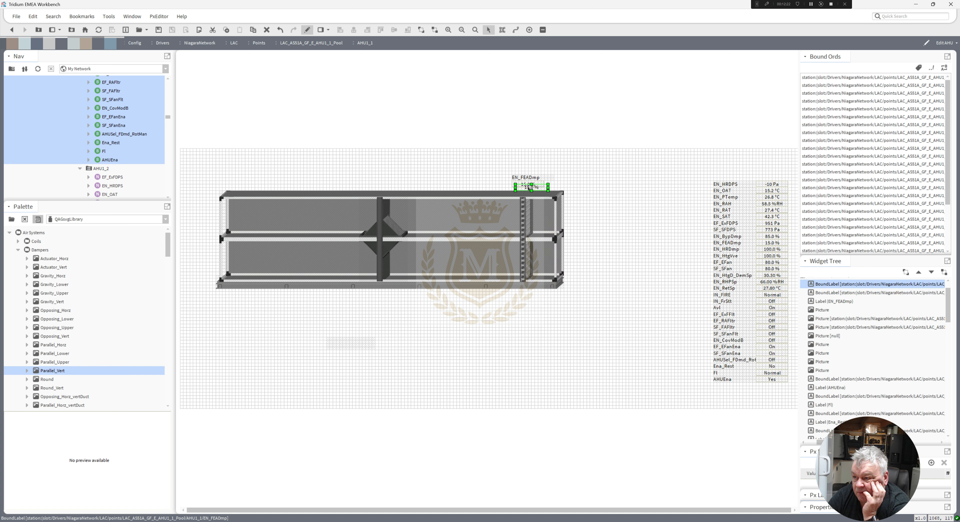
left_click_drag(534, 295, 531, 295)
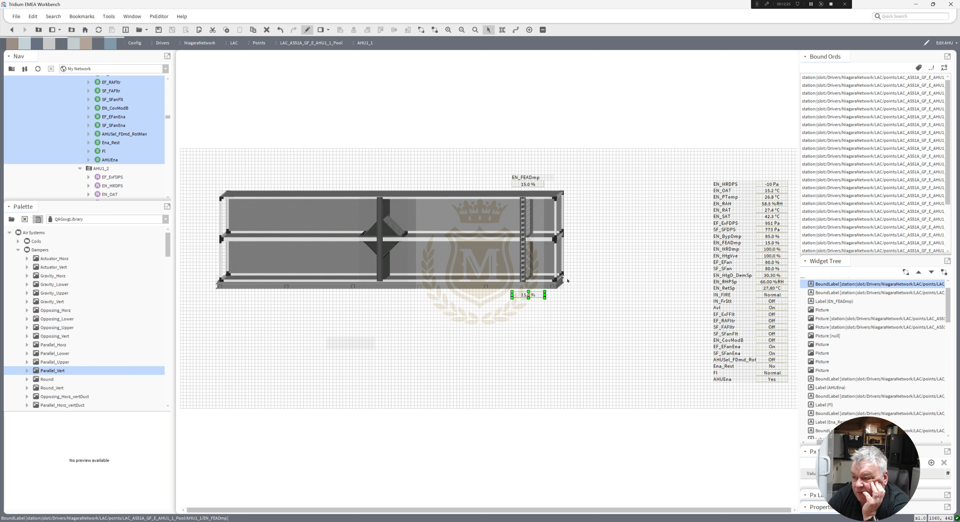
Rename the label above the upper duct to Fresh Air.
left_click(526, 175)
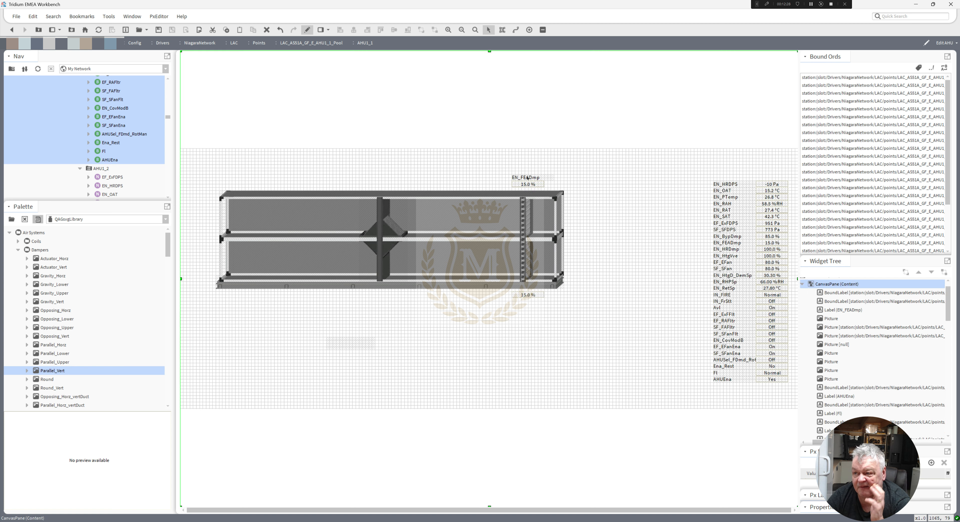
left_click(526, 176)
double_click(526, 176)
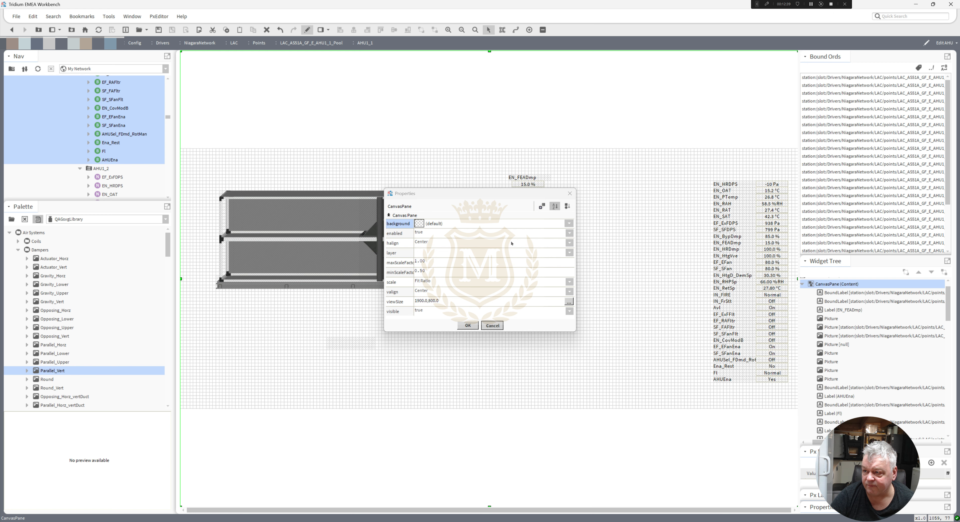
left_click(497, 326)
double_click(528, 178)
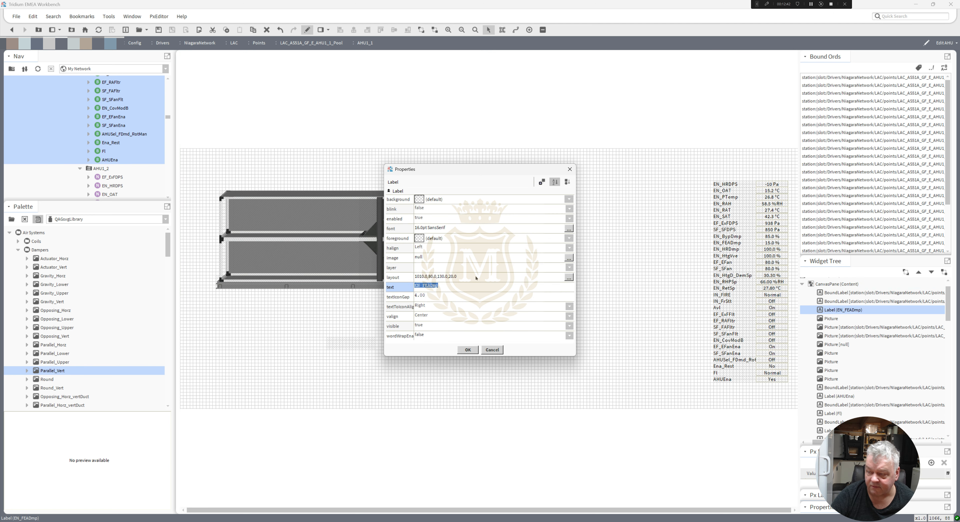
type("Fresh A")
left_click(467, 350)
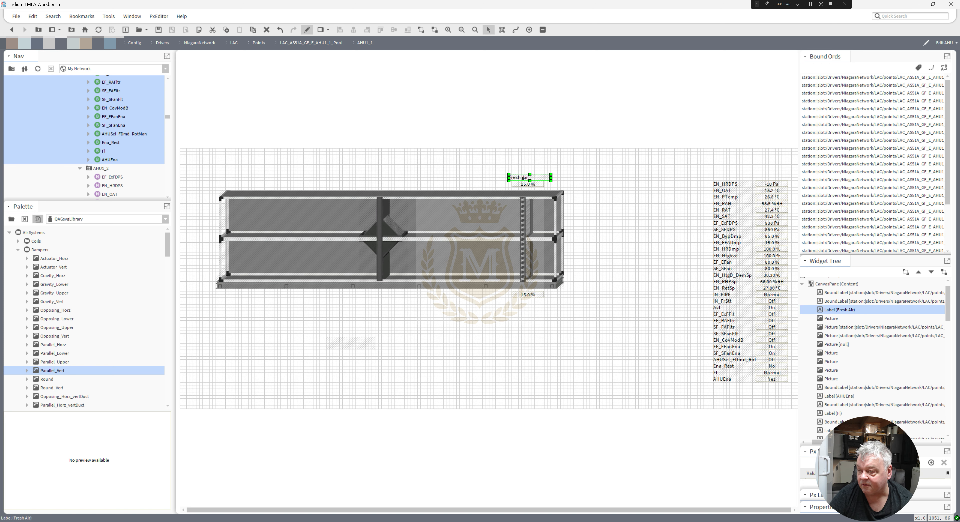
Duplicate the Fresh Air label, place it below the lower duct and rename it Exhaust Air.
right_click(523, 177)
left_click(537, 203)
left_click_drag(524, 180, 525, 301)
double_click(525, 302)
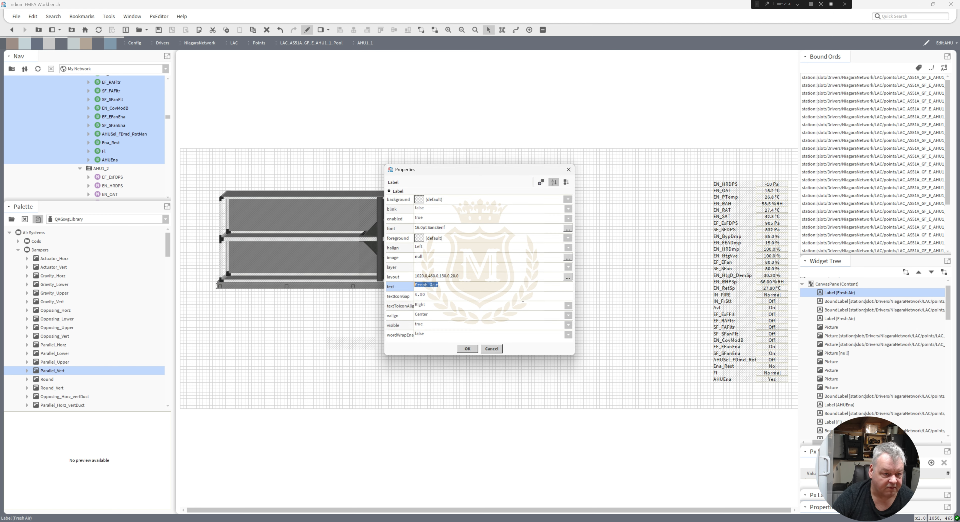
left_click_drag(428, 286, 378, 286)
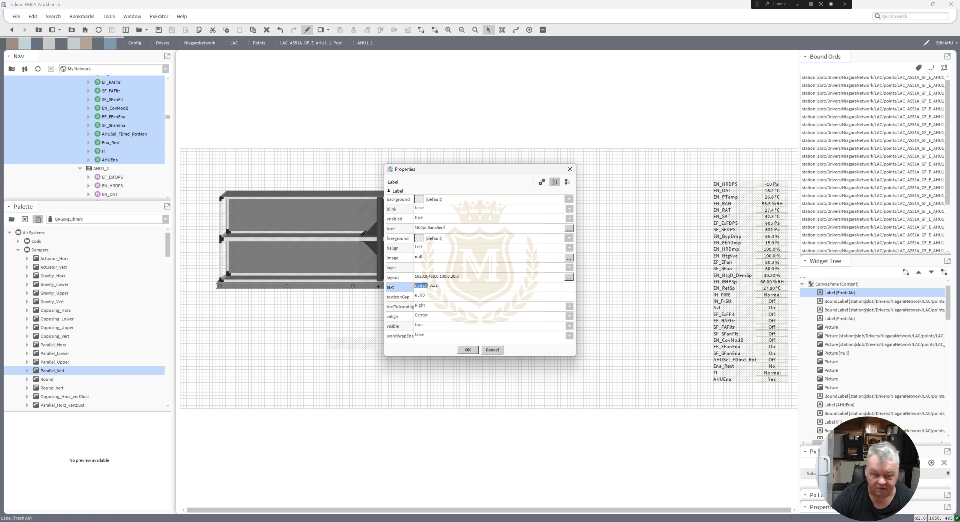
type("Exh")
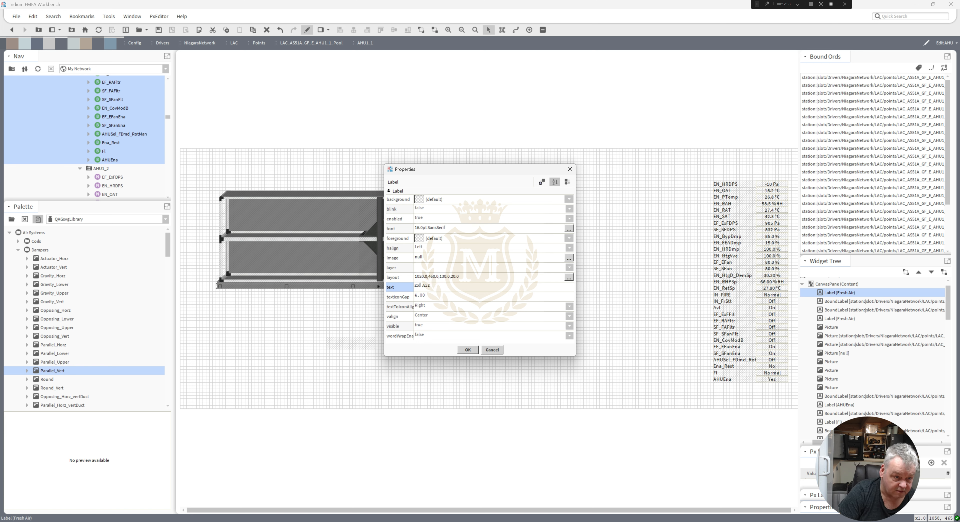
type("st")
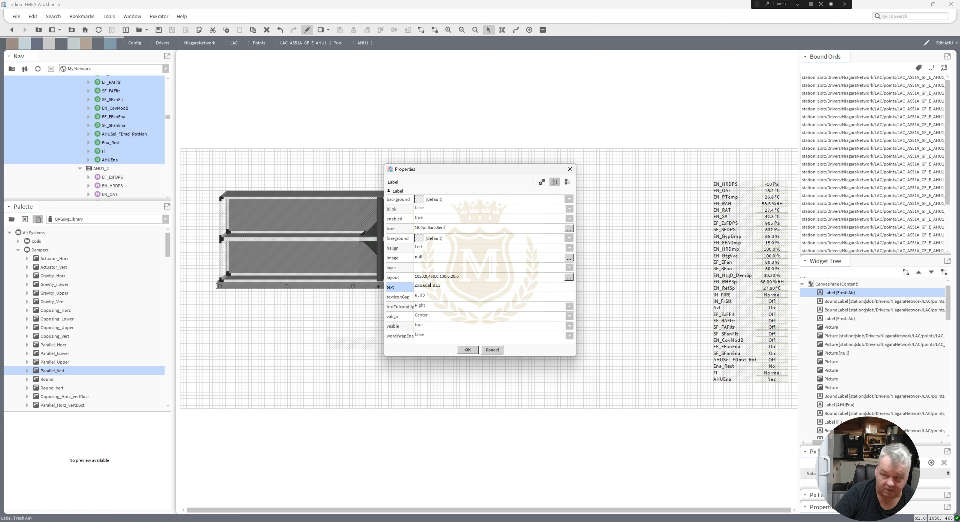
left_click(468, 349)
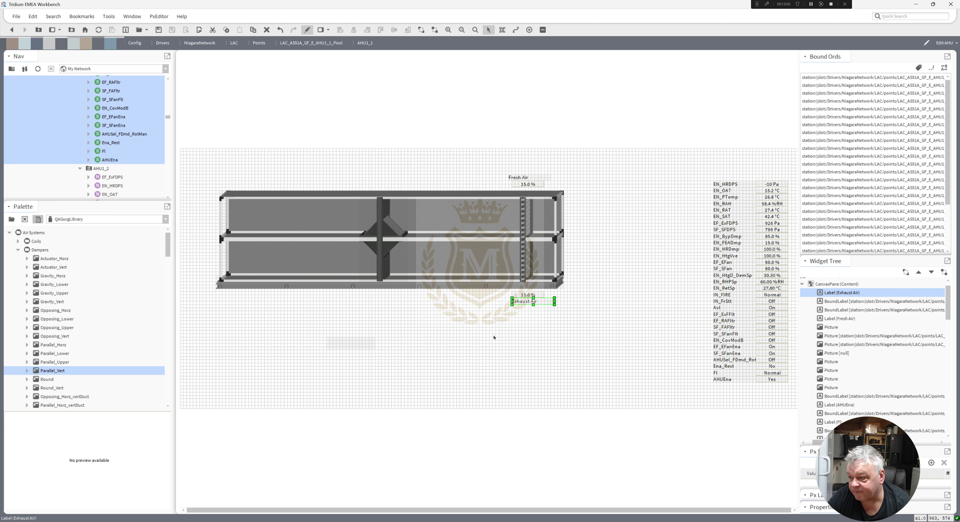
Narrow the Exhaust Air and Fresh Air labels to fit their text.
left_click_drag(553, 301, 545, 301)
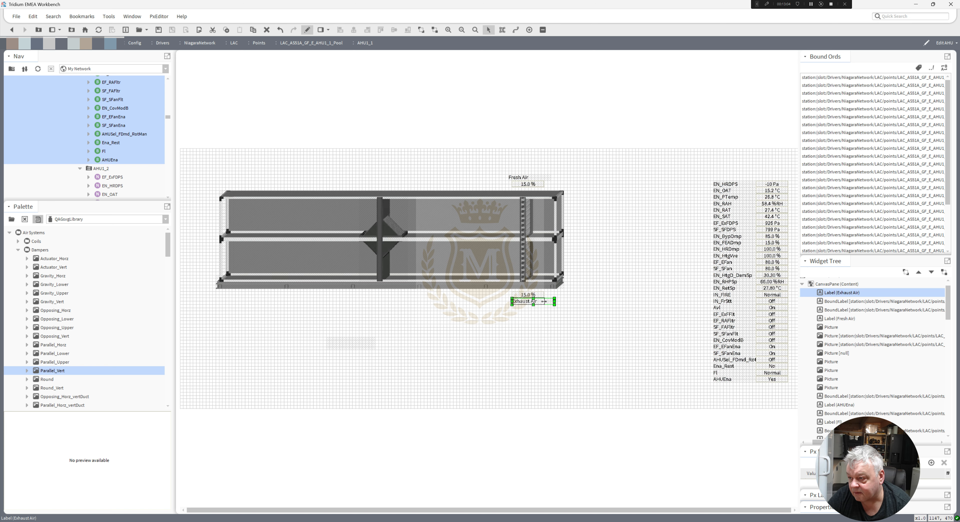
left_click(527, 178)
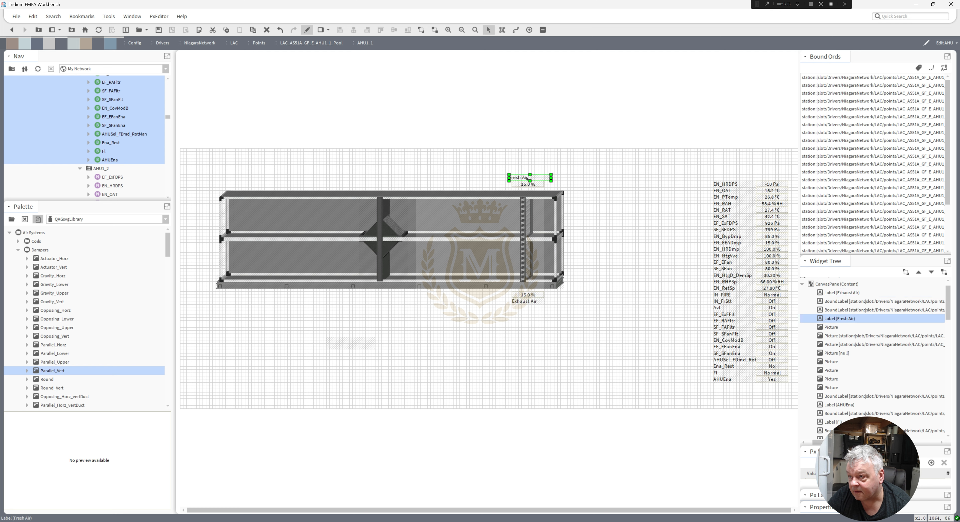
left_click_drag(527, 178, 544, 177)
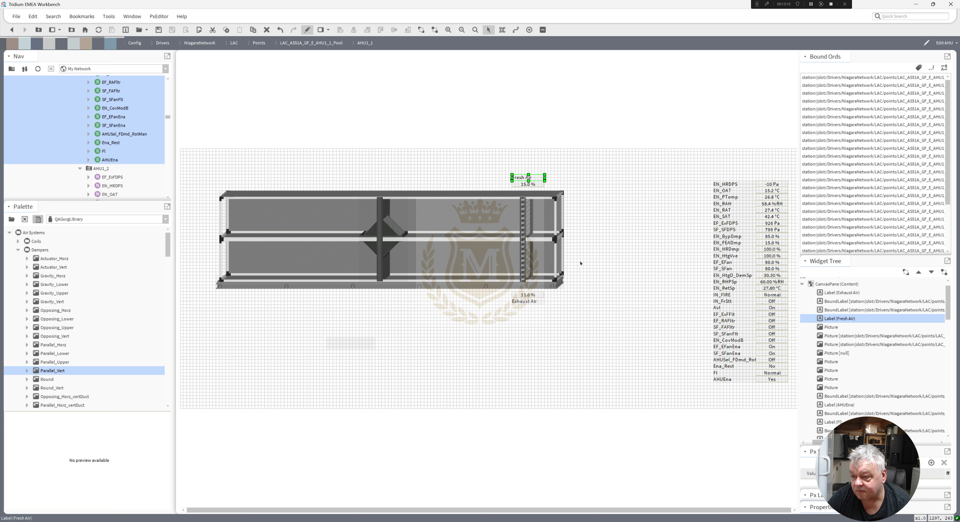
Move the empty picture widget to just below the duct drawing.
left_click(376, 348)
left_click_drag(357, 346, 469, 333)
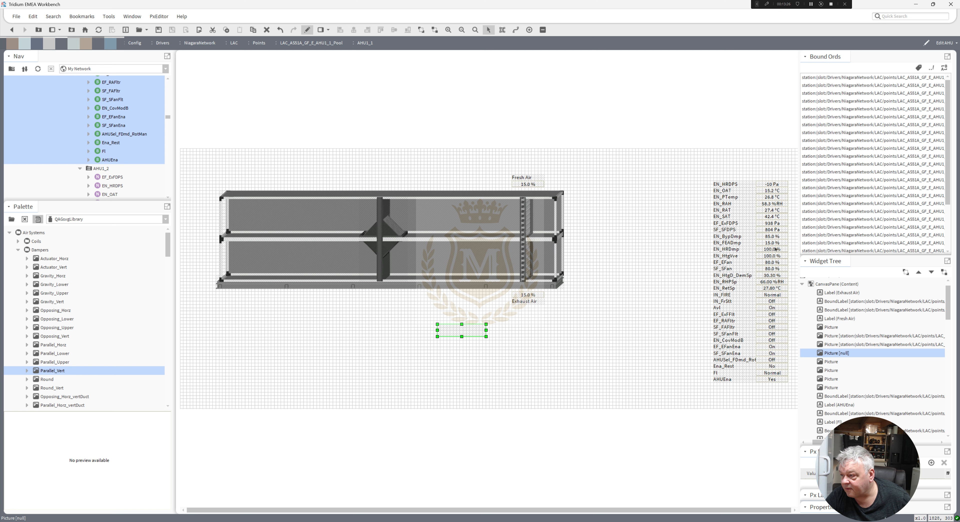
Duplicate the EN_BypDmp value and place the copy below the duct drawing.
left_click(770, 237)
right_click(770, 237)
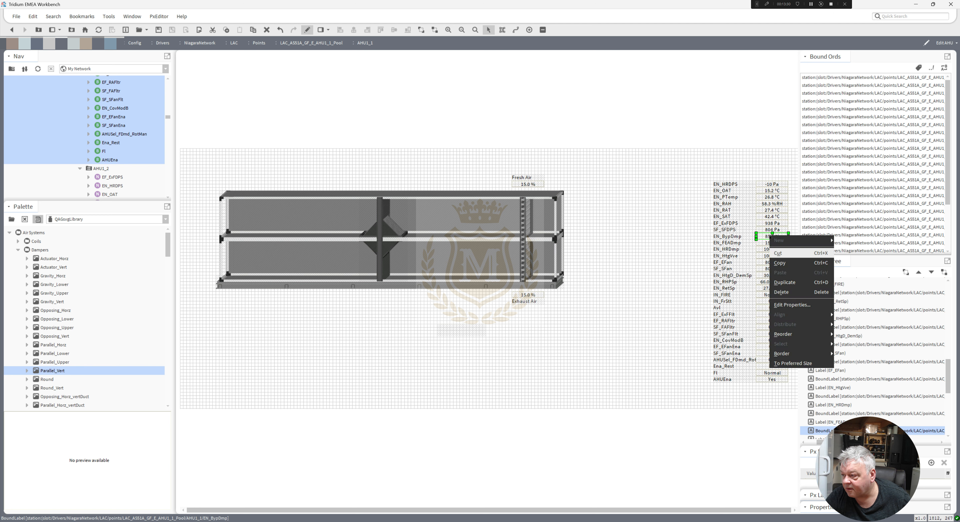
left_click(782, 282)
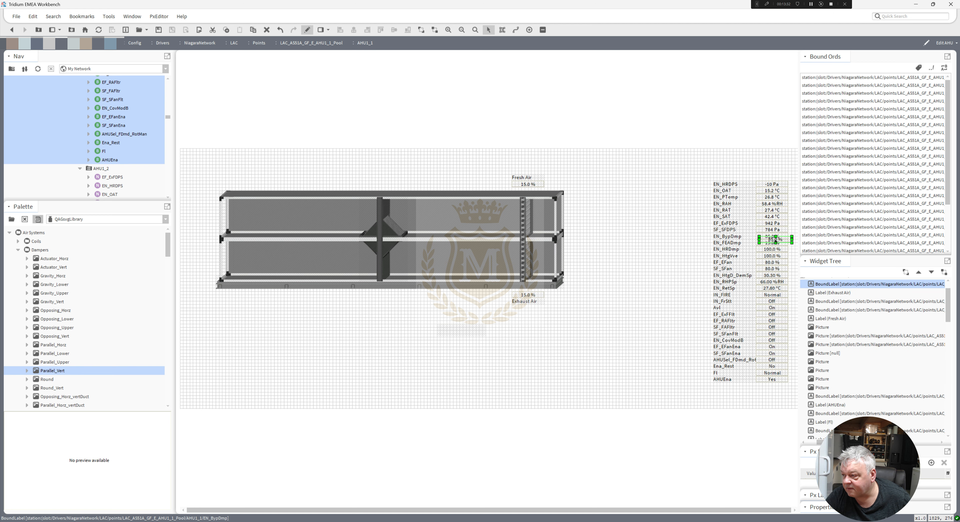
left_click(451, 344)
Copy the duplicated EN_BypDmp value's ord and bind the empty picture widget to that same ord.
double_click(463, 344)
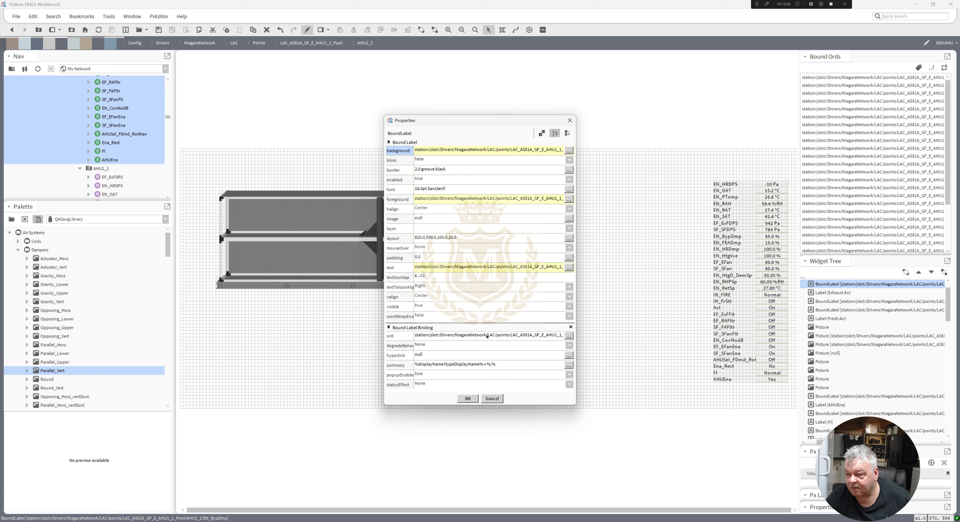
double_click(487, 337)
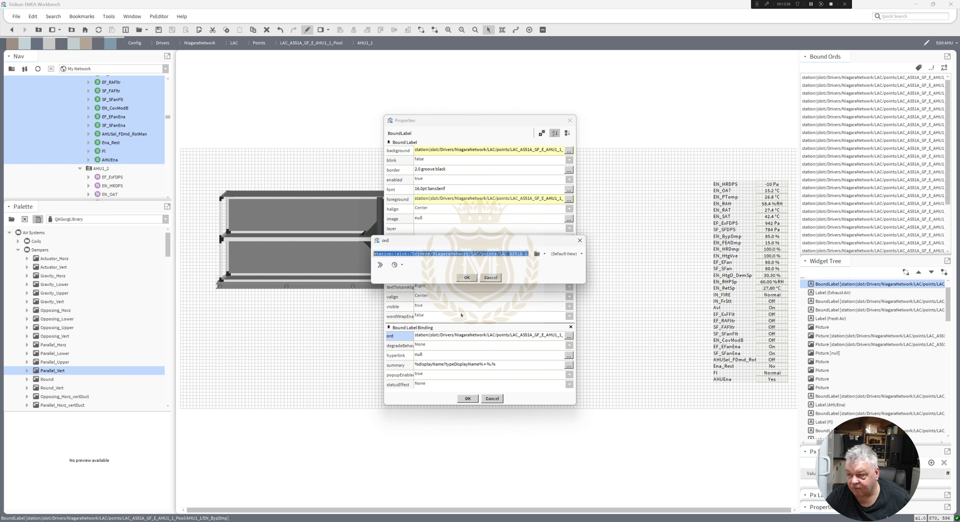
left_click(468, 281)
left_click(469, 399)
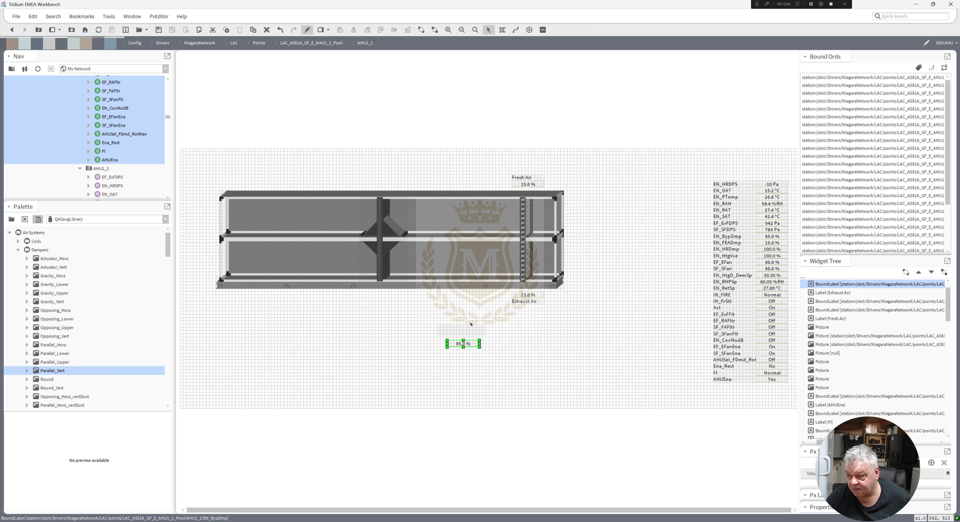
double_click(462, 334)
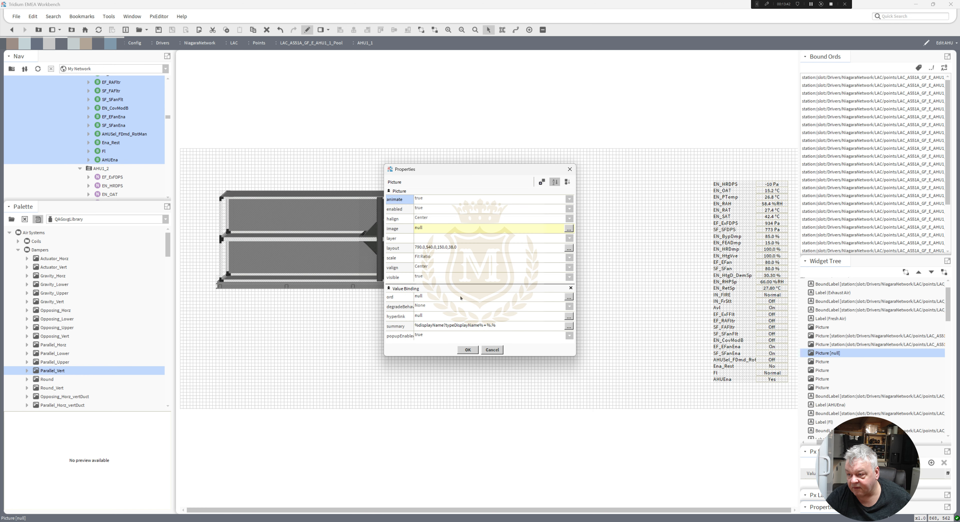
double_click(463, 298)
key("ctrl+v")
left_click(468, 279)
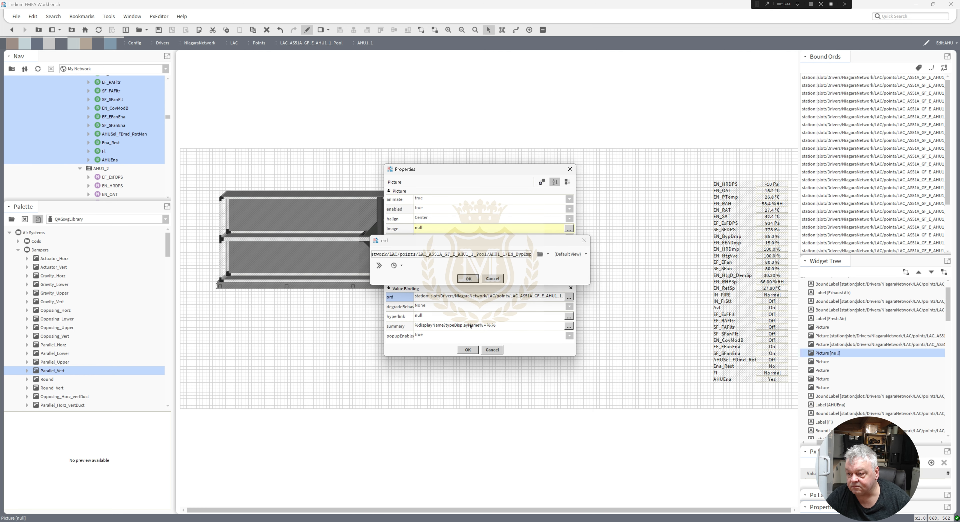
left_click(468, 350)
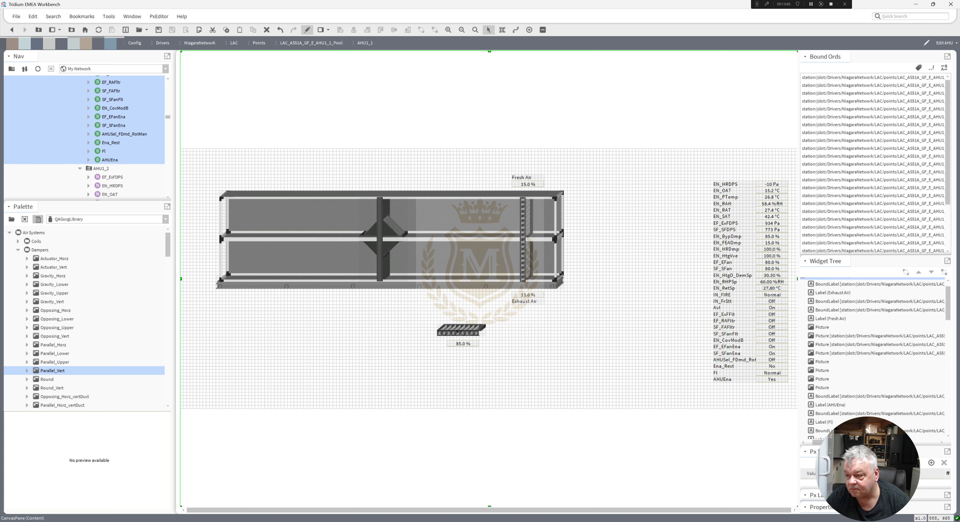
Move the bypass damper picture into the gap between the upper and lower ducts.
left_click_drag(471, 281, 475, 242)
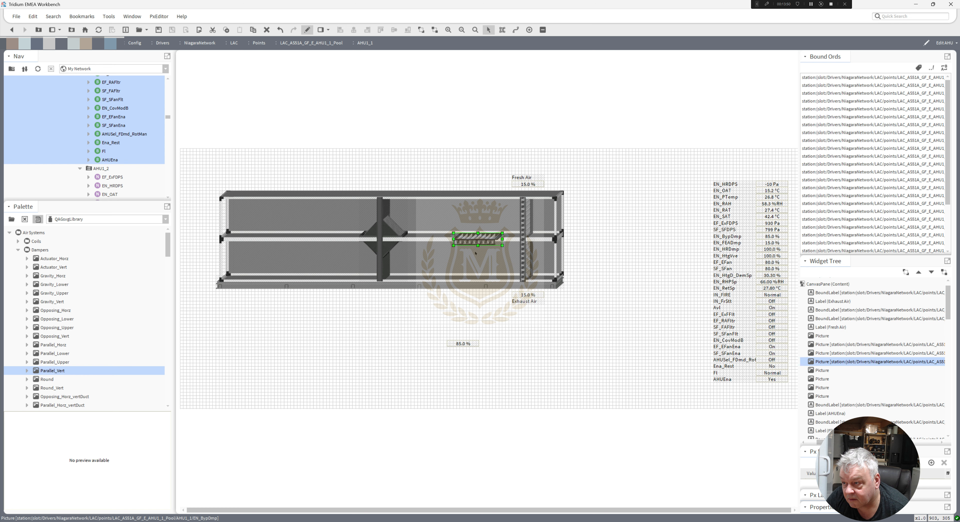
key("Up")
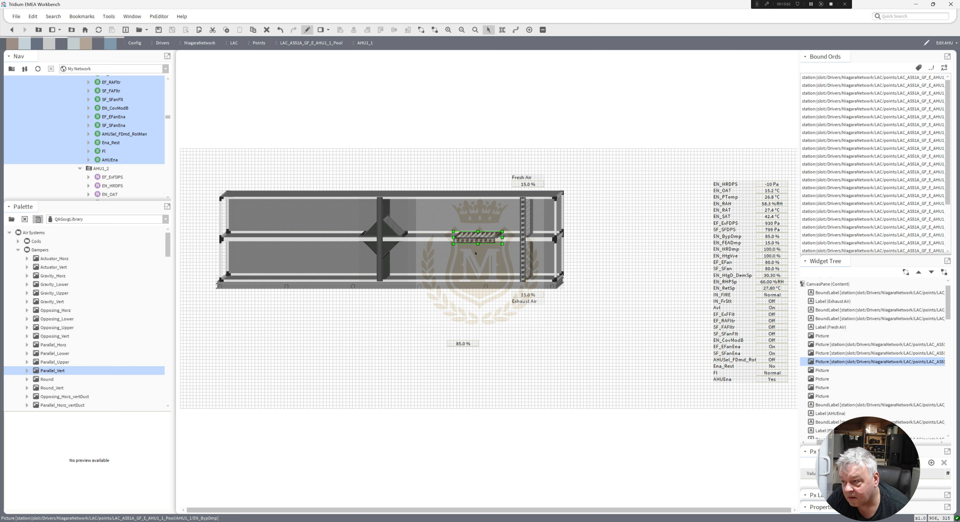
key("Up")
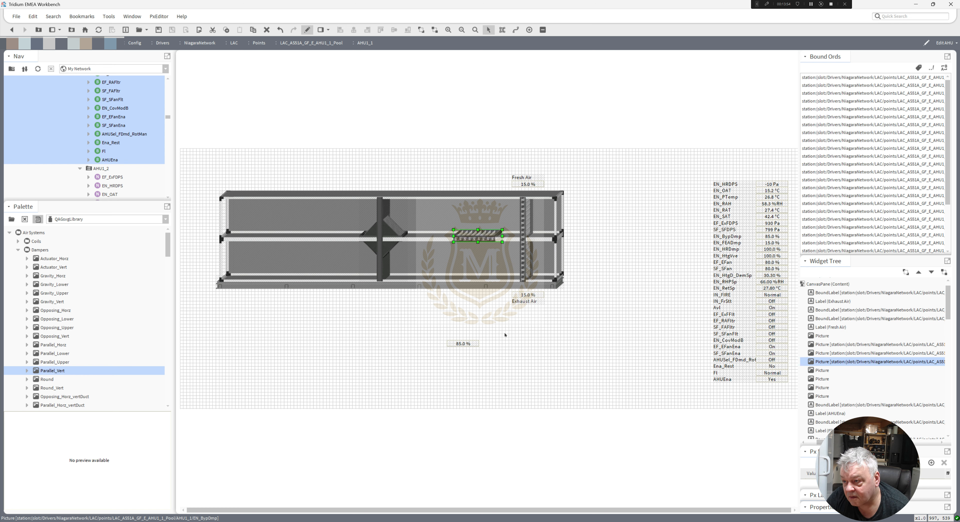
left_click(461, 357)
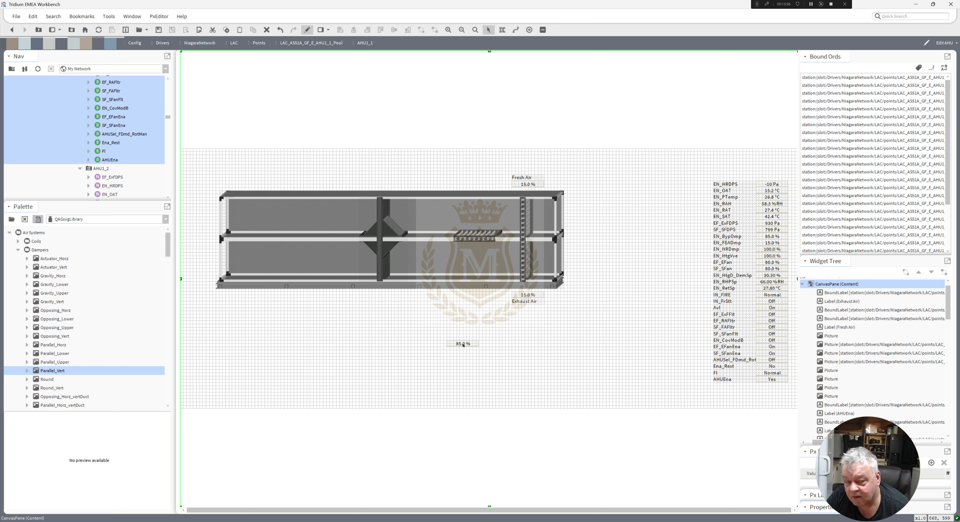
Move the 85.0 % bypass damper value onto the bypass damper between the ducts.
left_click(463, 344)
left_click_drag(463, 344, 476, 246)
Set the bypass damper value's foreground colour to white for the ok, unackedAlarm and null states.
double_click(476, 247)
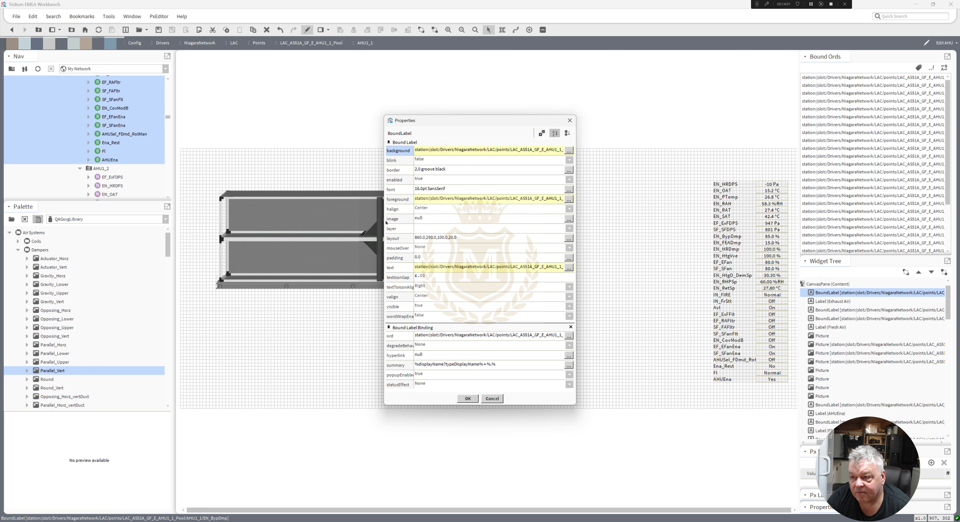
left_click(435, 198)
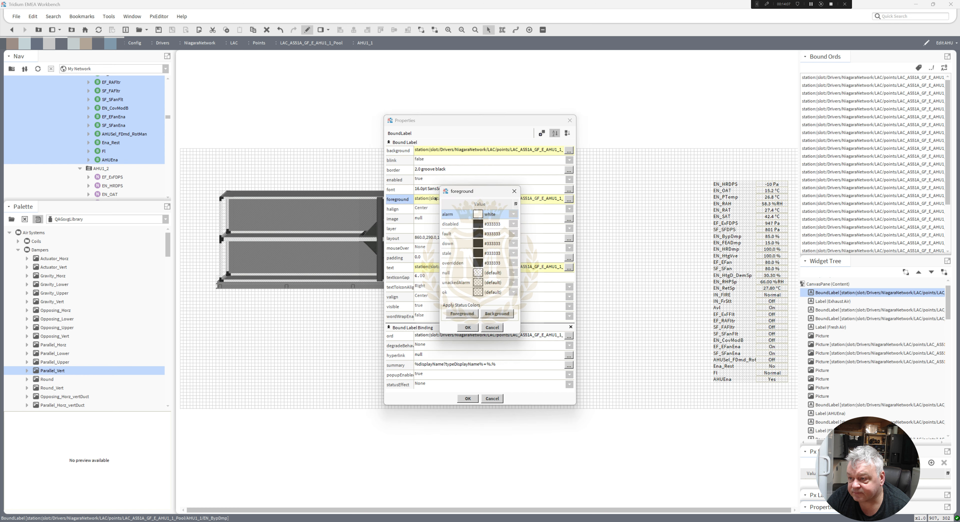
left_click(479, 295)
left_click(399, 242)
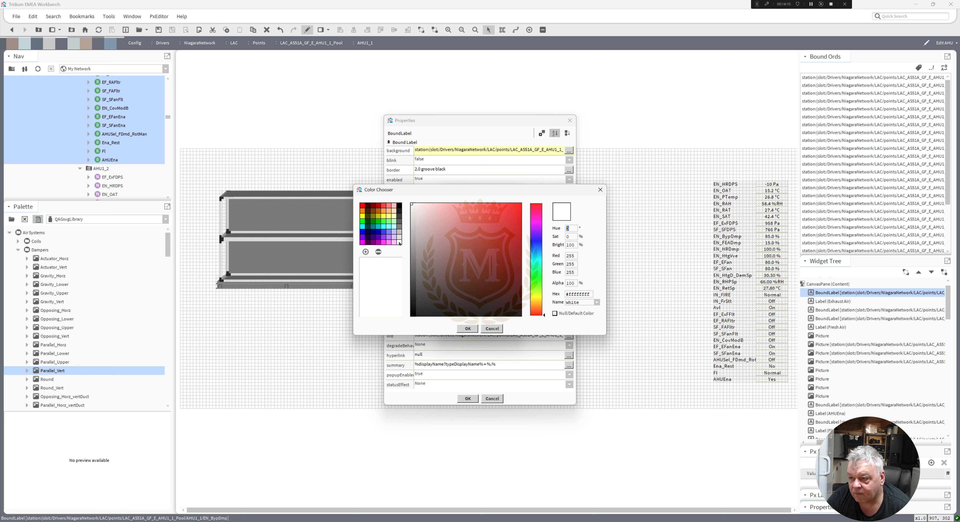
left_click(468, 329)
left_click(478, 284)
left_click(399, 242)
left_click(467, 329)
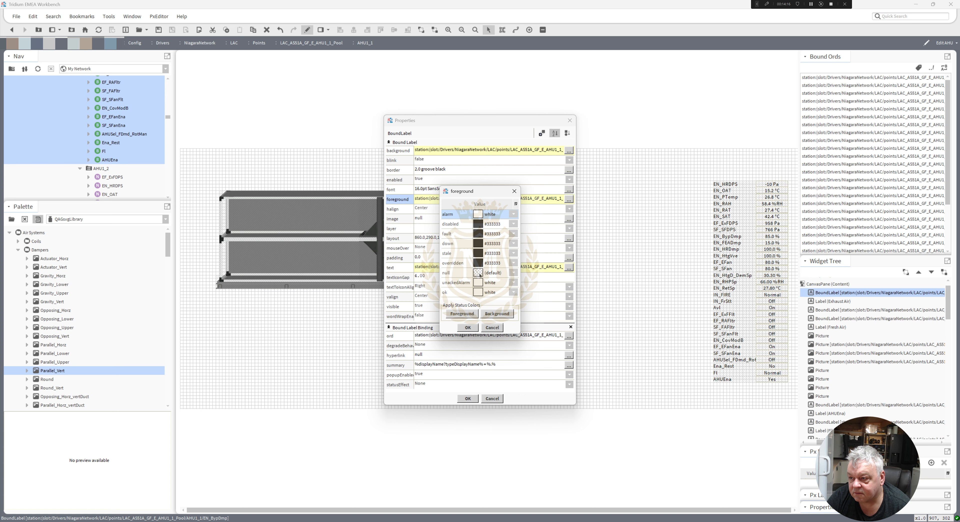
left_click(478, 273)
left_click(399, 242)
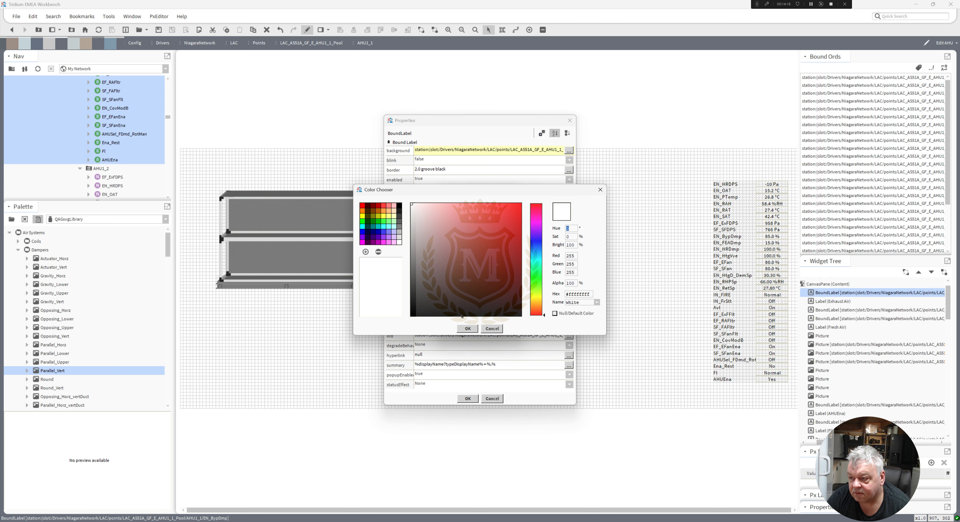
left_click(468, 329)
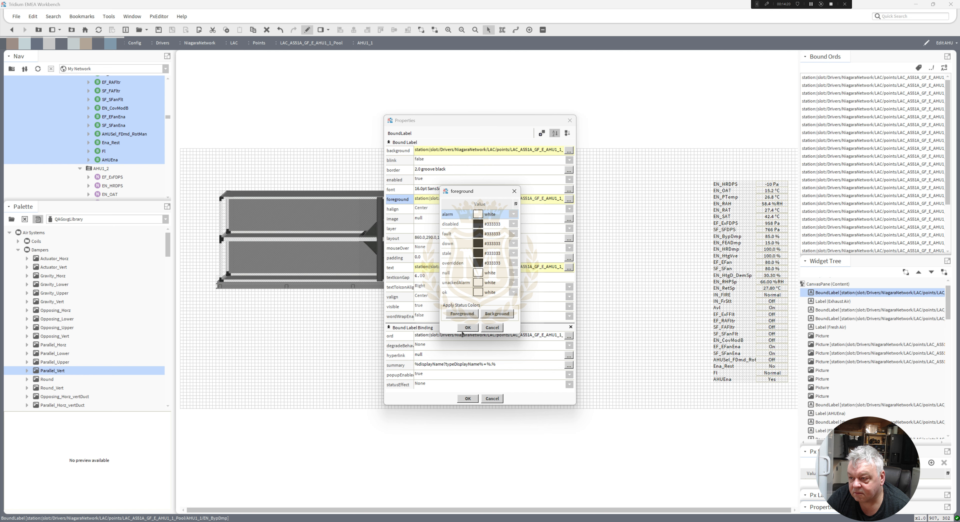
left_click(467, 328)
key("Return")
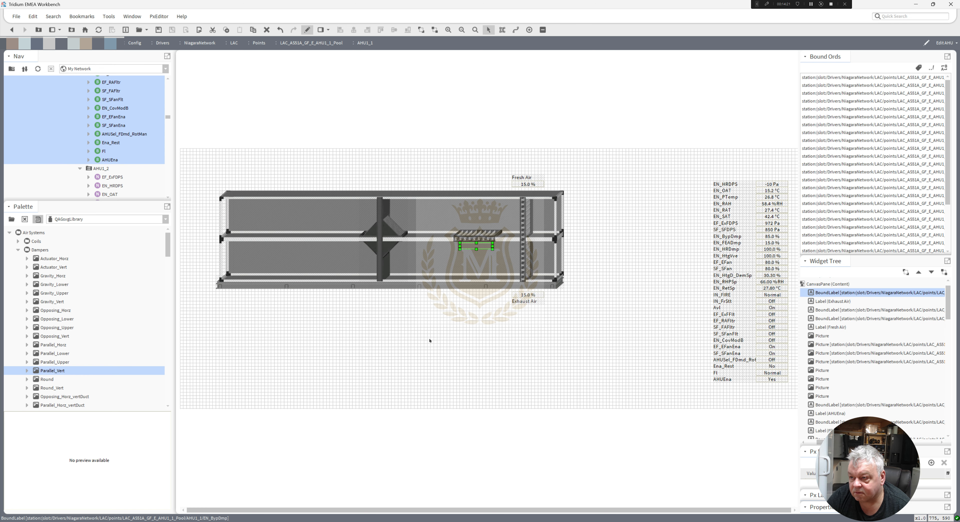
Shift the bypass damper and its value leftwards along the duct gap, and move the diamond damper picture further right.
left_click(402, 331)
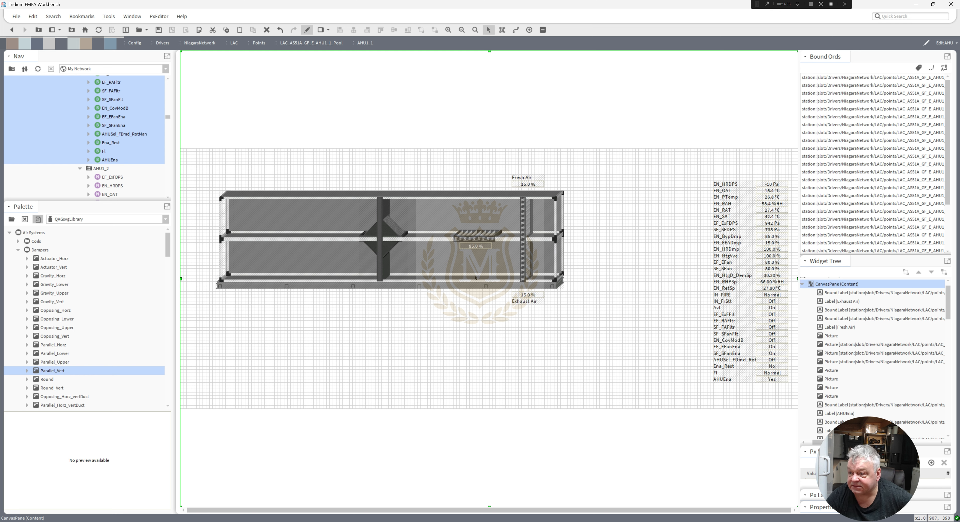
left_click_drag(504, 318, 315, 233)
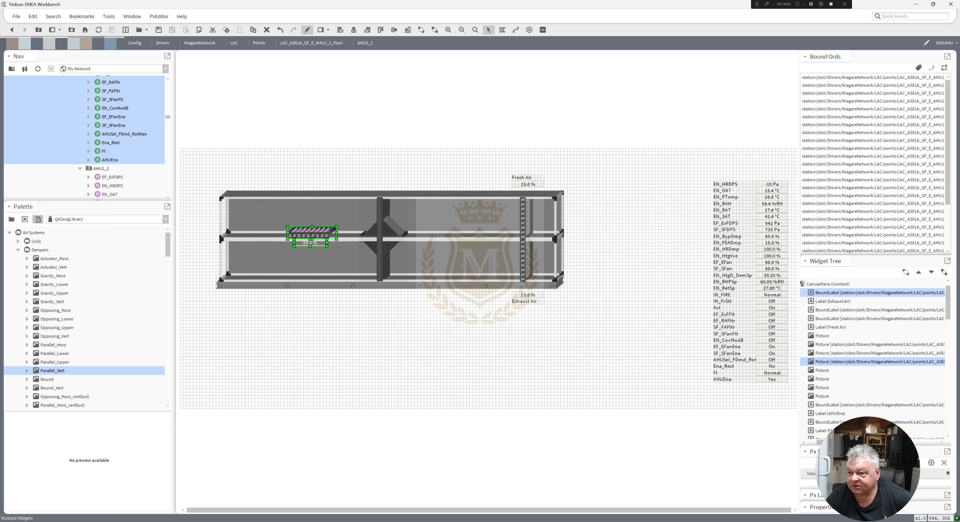
left_click_drag(384, 233, 461, 236)
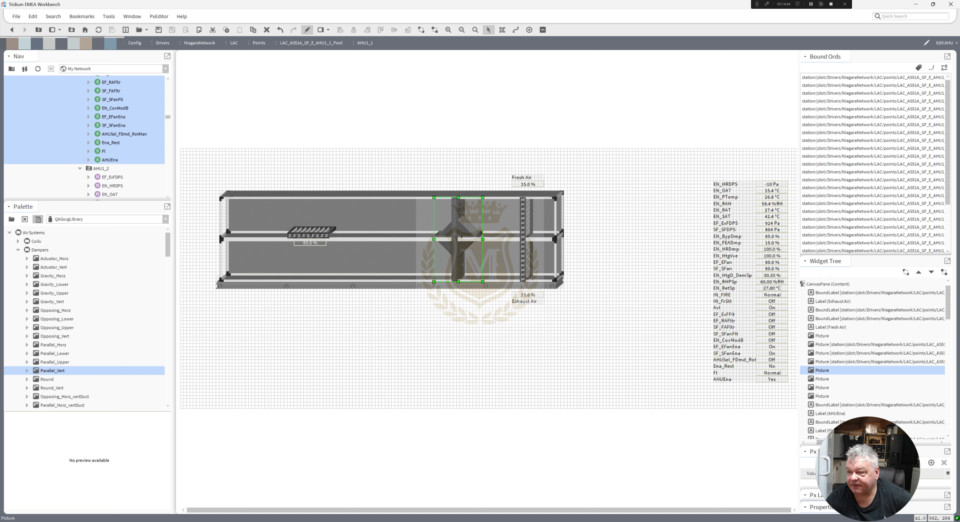
Reposition the bypass damper with its value just left of the diamond damper, nudging both slightly down.
left_click_drag(271, 210, 394, 231)
left_click(416, 323)
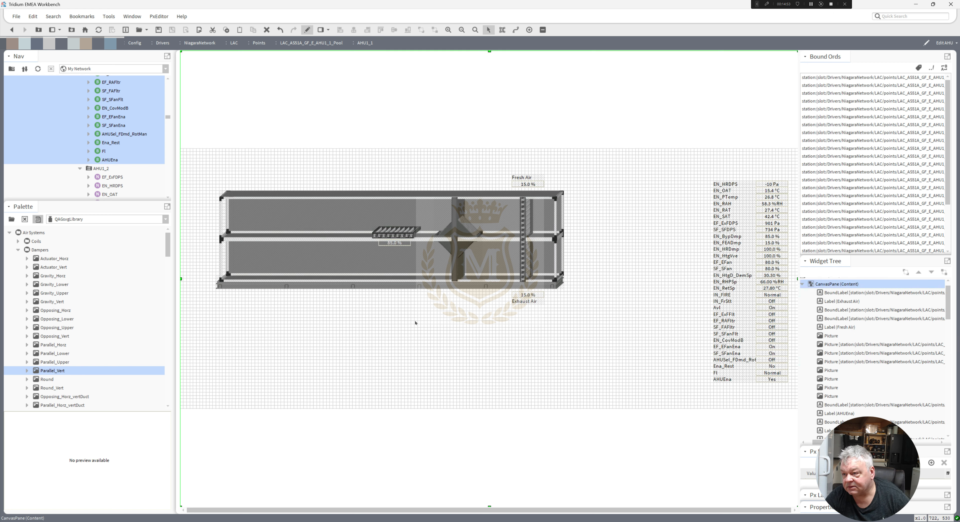
left_click(395, 233)
left_click(395, 243, "ctrl")
key("Down")
key("Down")
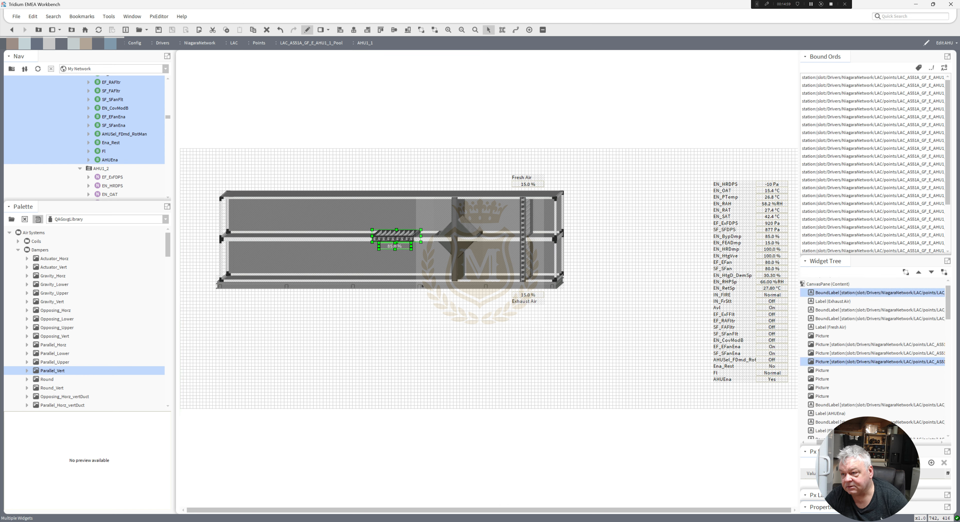
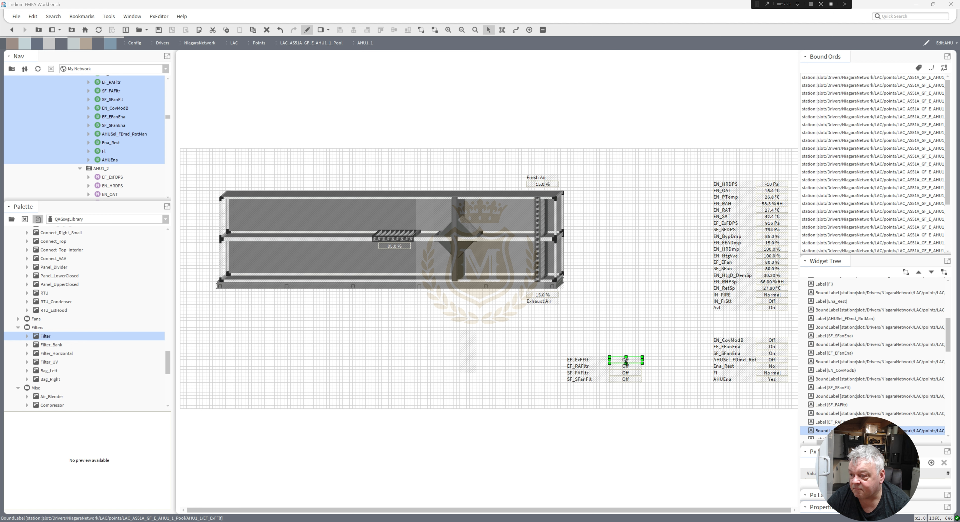
Move the EF_ExFilt label and its value up beside the values list, below the exhaust air area.
left_click(597, 360)
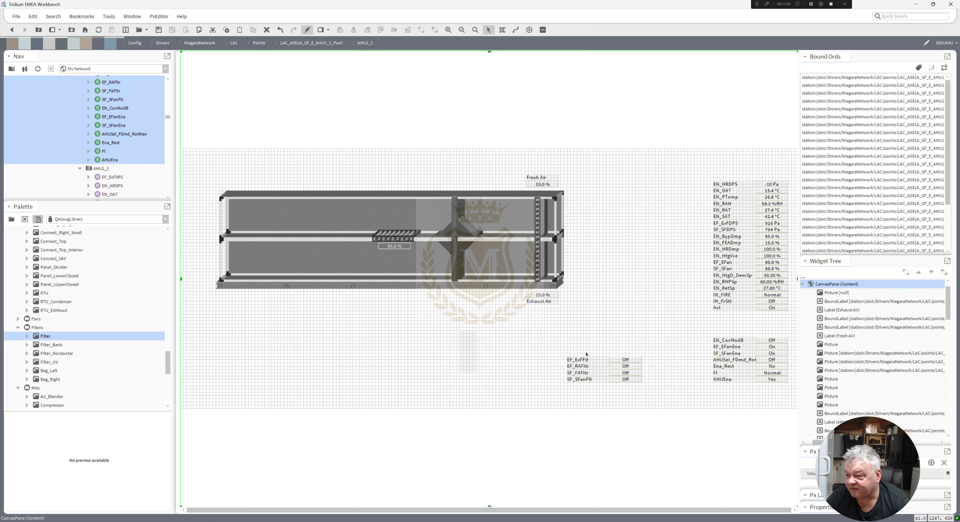
left_click(613, 362, "shift")
left_click_drag(604, 361, 658, 322)
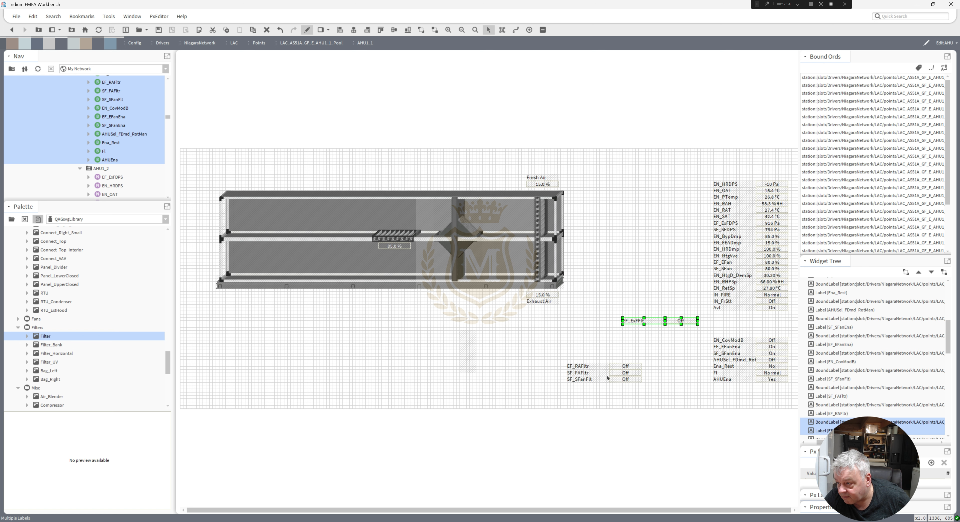
Move the SF_SFanFlt label and value up directly beneath EF_ExFilt.
left_click(585, 380)
left_click(627, 380, "shift")
left_click_drag(603, 382, 659, 329)
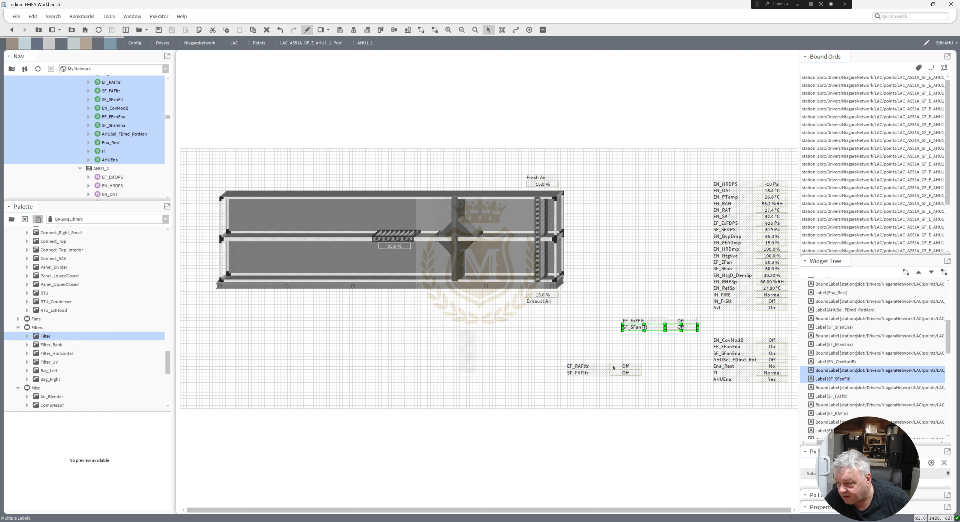
Move the empty picture widget over to the left, below the return duct.
left_click(587, 373)
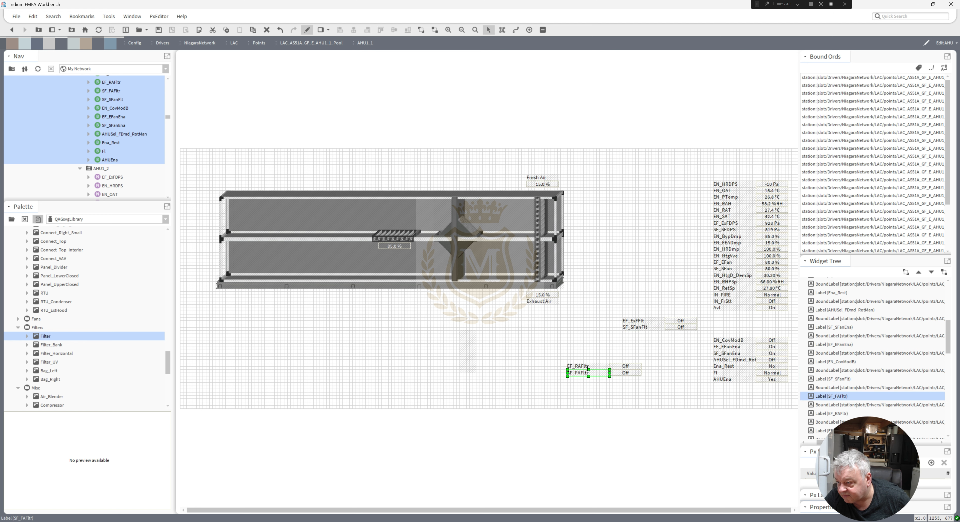
left_click(592, 388)
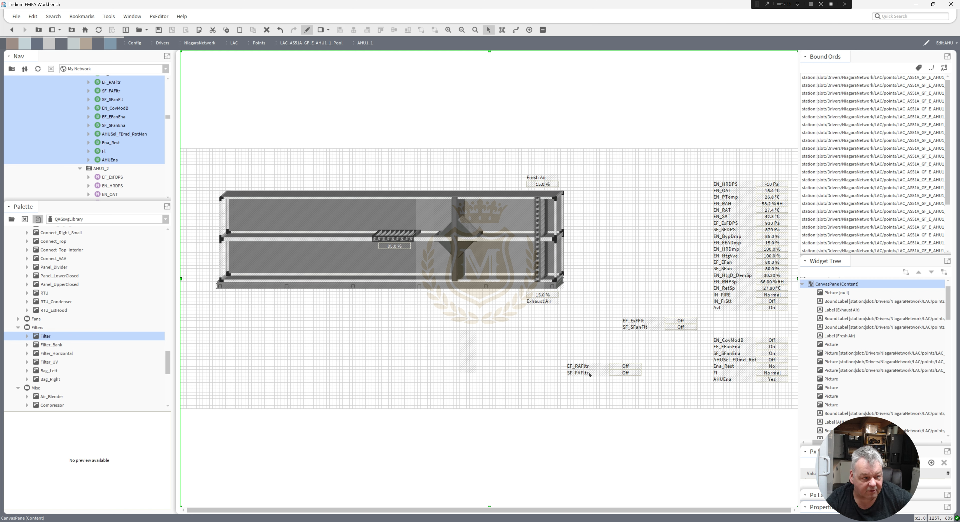
left_click_drag(468, 352, 267, 319)
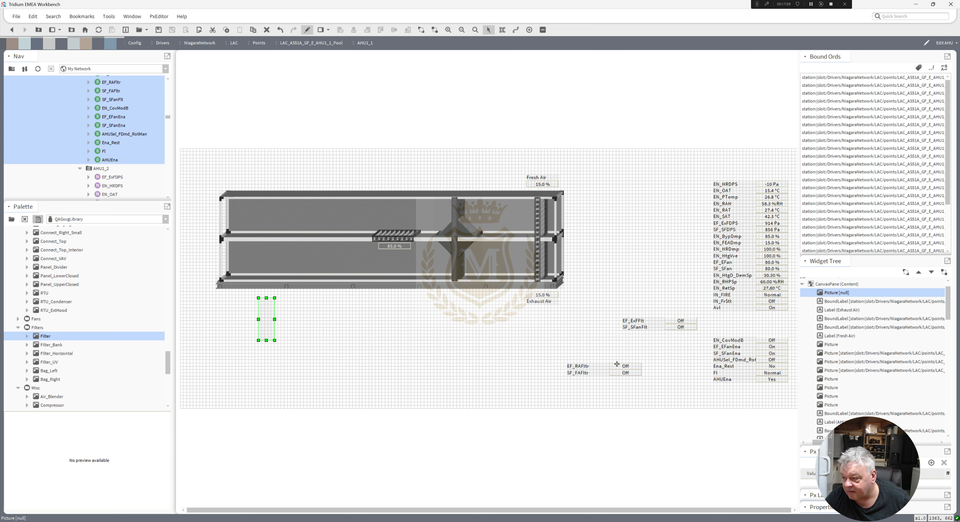
Move the EF_RAFltr label and value next to the empty picture widget.
left_click(616, 364)
left_click(596, 365, "ctrl")
left_click_drag(596, 364, 234, 345)
left_click(277, 351)
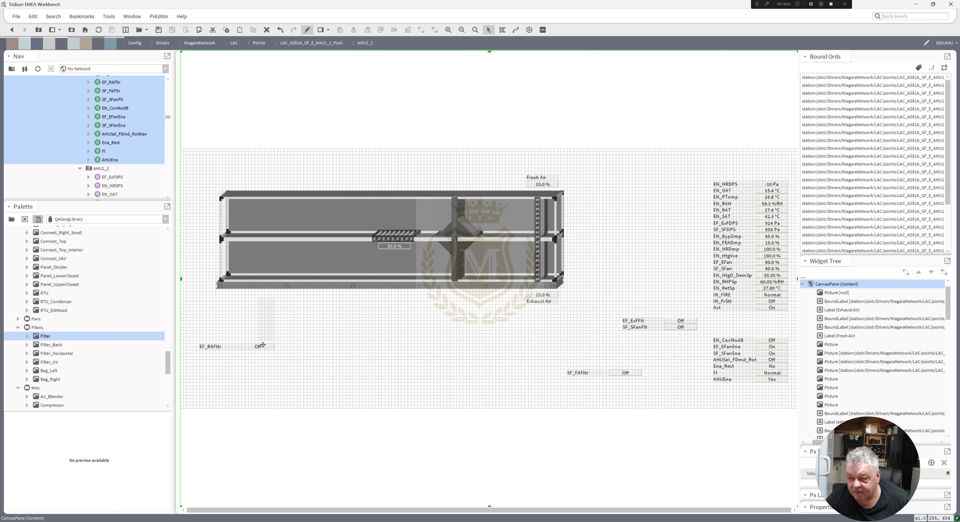
Open the EF_RAFltr value's properties and copy its ord binding.
double_click(263, 345)
double_click(444, 334)
key("ctrl+c")
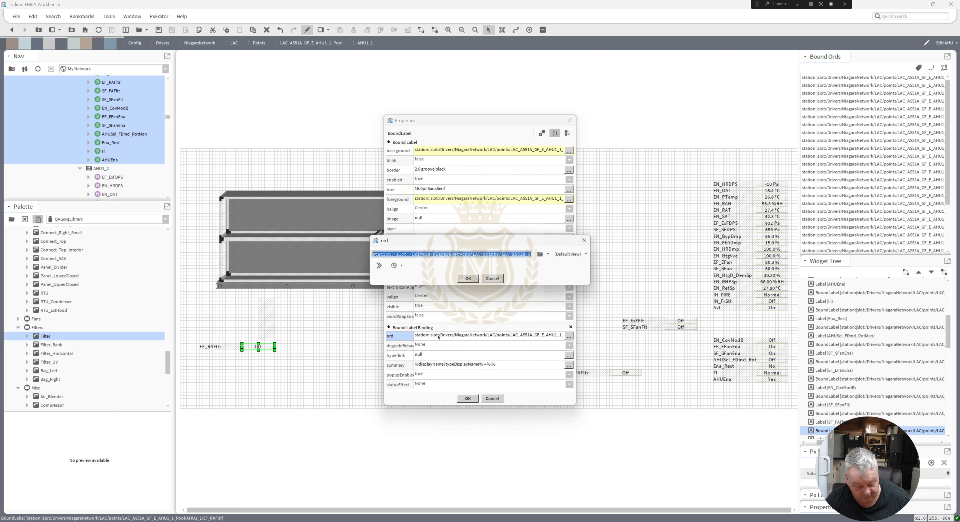
left_click(468, 279)
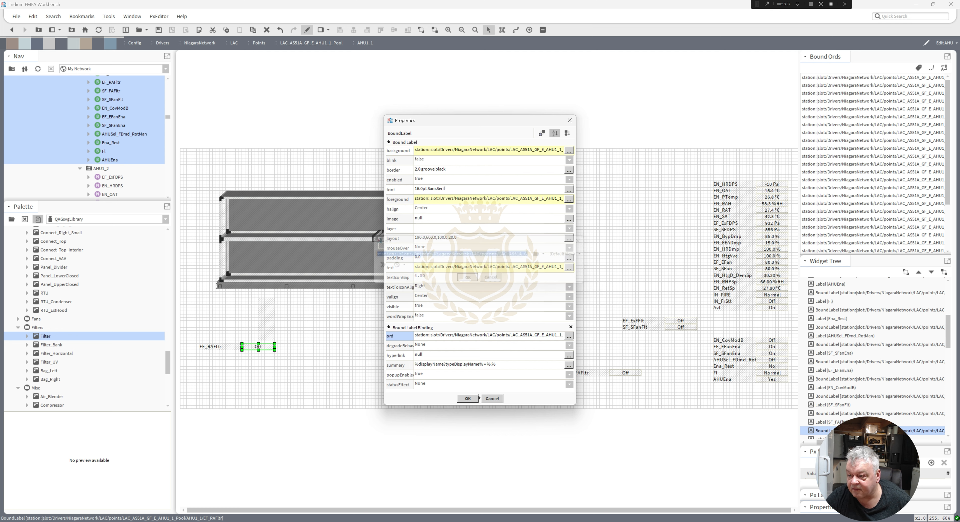
left_click(468, 399)
Paste the EF_RAFltr ord into the picture's binding and confirm its Filter-100 and Filter-0 boolean images.
double_click(265, 323)
double_click(450, 296)
key("ctrl+v")
left_click(468, 278)
double_click(456, 227)
left_click(465, 283)
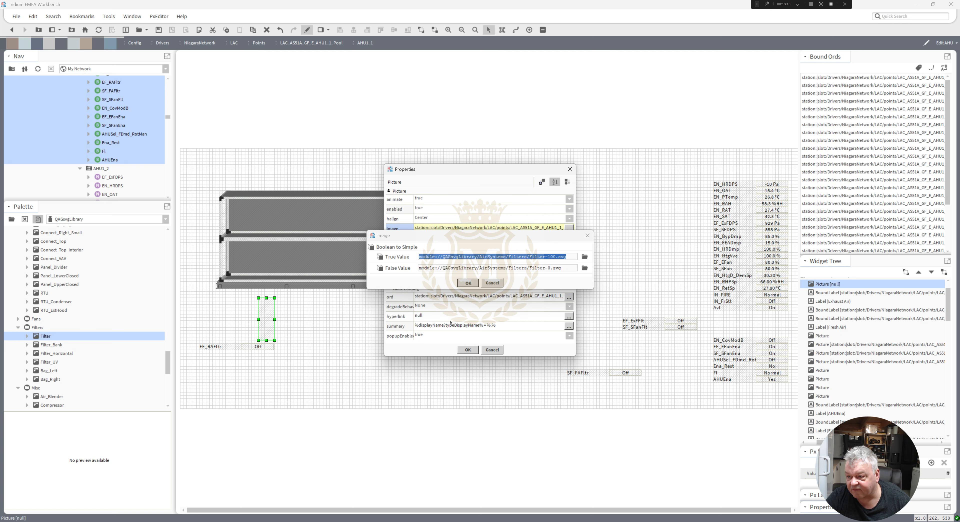
left_click(467, 349)
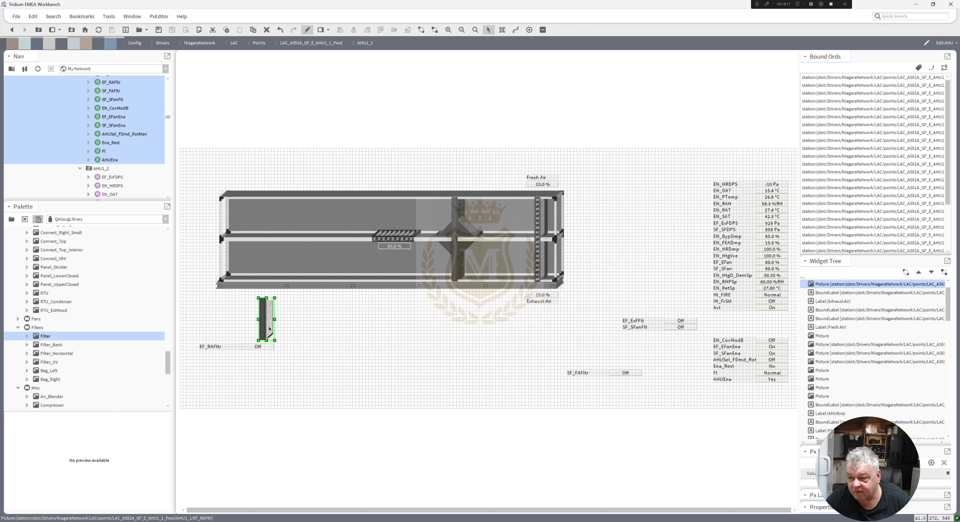
Place the filter picture inside the lower return duct near its left end, with the EF_RAFltr value and label beneath it.
left_click_drag(267, 310, 247, 269)
left_click(263, 347)
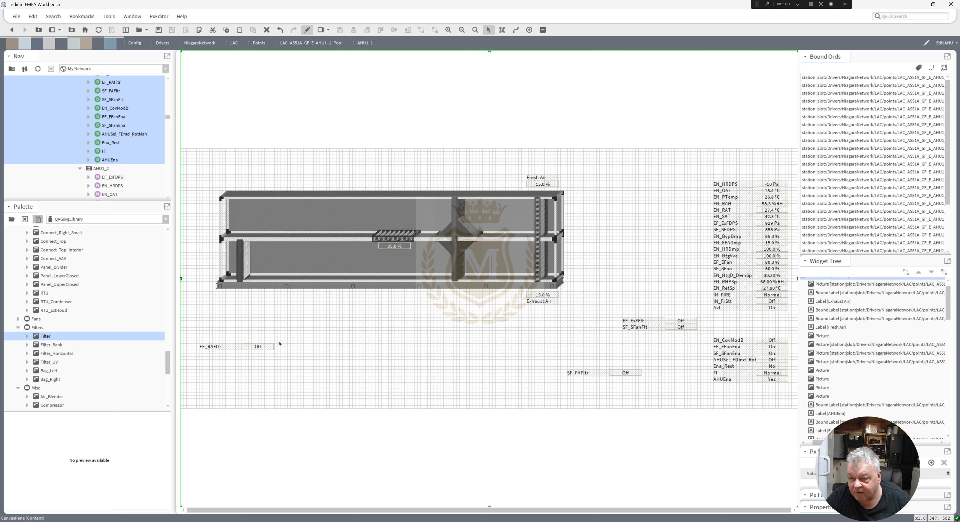
left_click_drag(262, 346, 245, 295)
left_click_drag(229, 341, 258, 301)
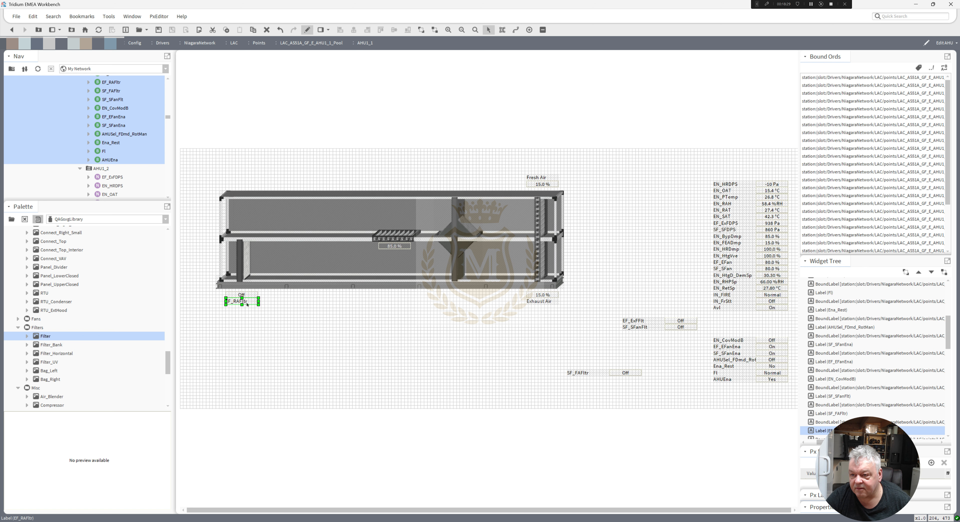
Rename the EF_RAFltr label as Return Air.
double_click(241, 301)
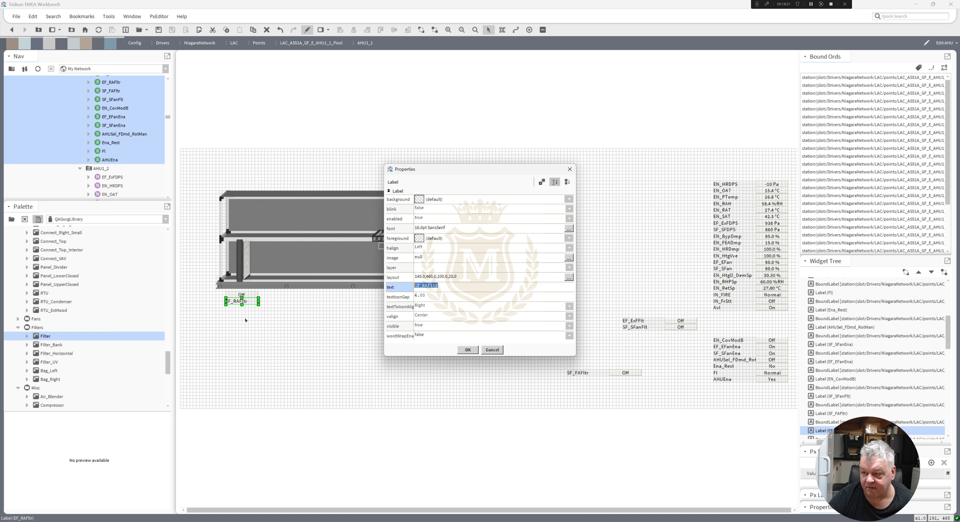
type("R")
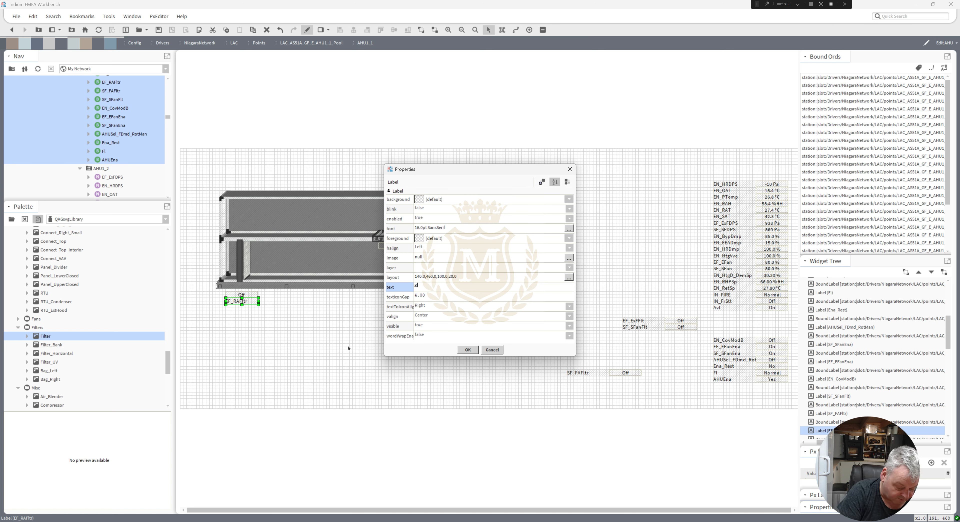
type("eturn")
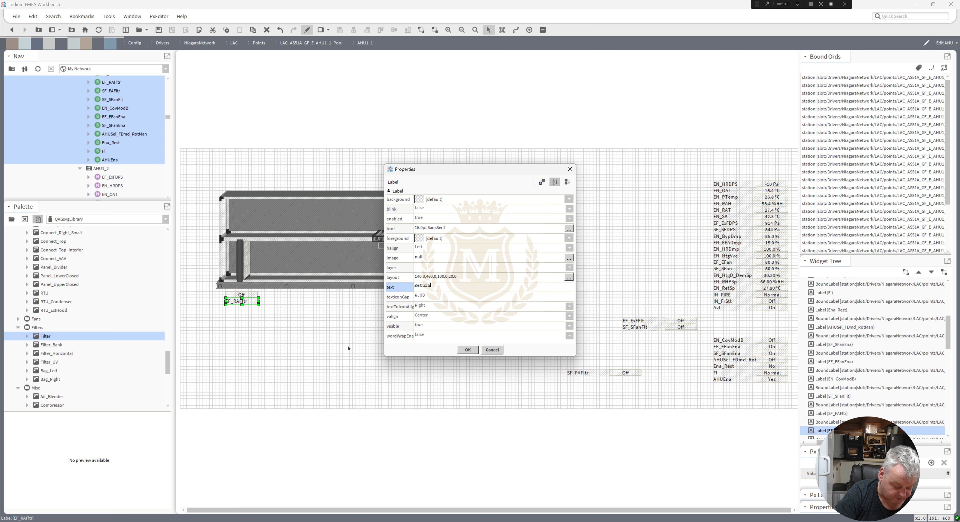
type(" Air")
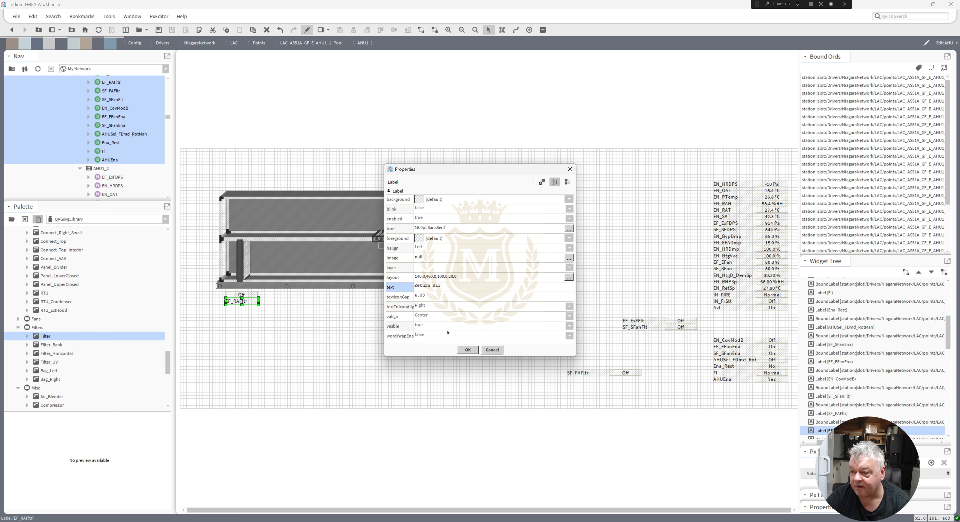
left_click(468, 350)
left_click(264, 318)
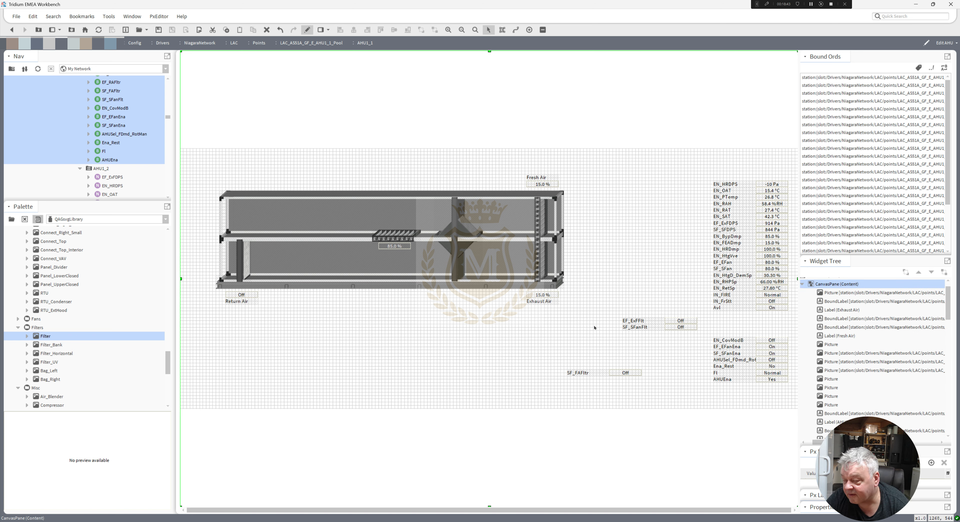
Duplicate the filter picture and place the copy in the upper supply duct beside the fresh air damper, nudging it down.
right_click(245, 264)
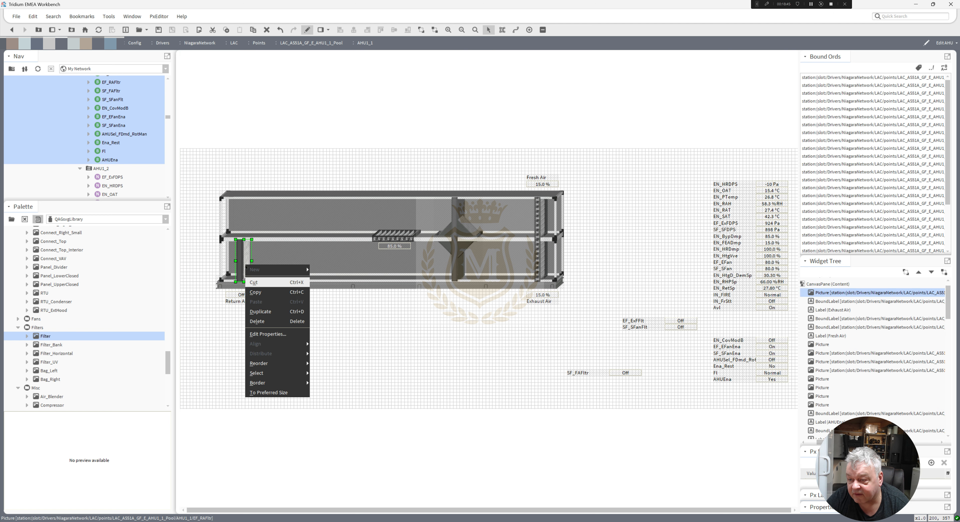
left_click(271, 311)
left_click_drag(253, 264, 521, 223)
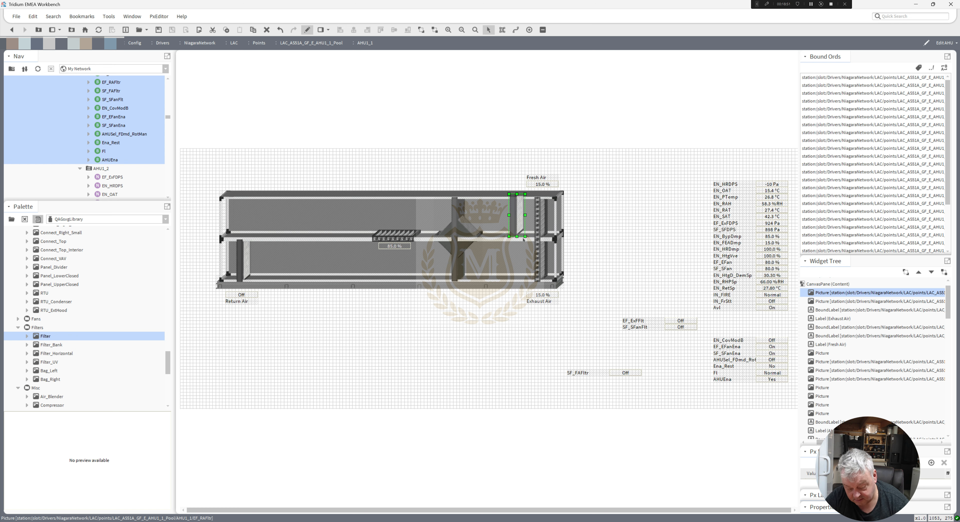
key("Down")
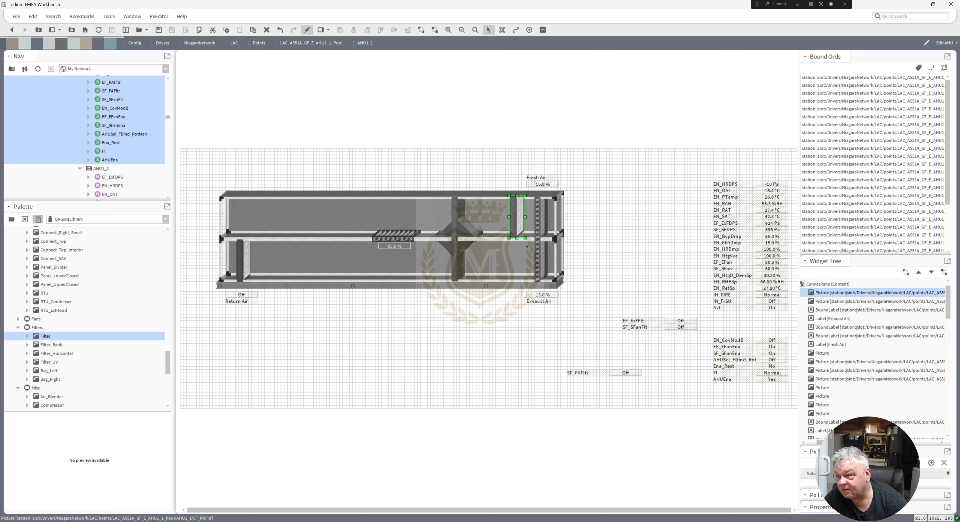
key("Down")
left_click(527, 334)
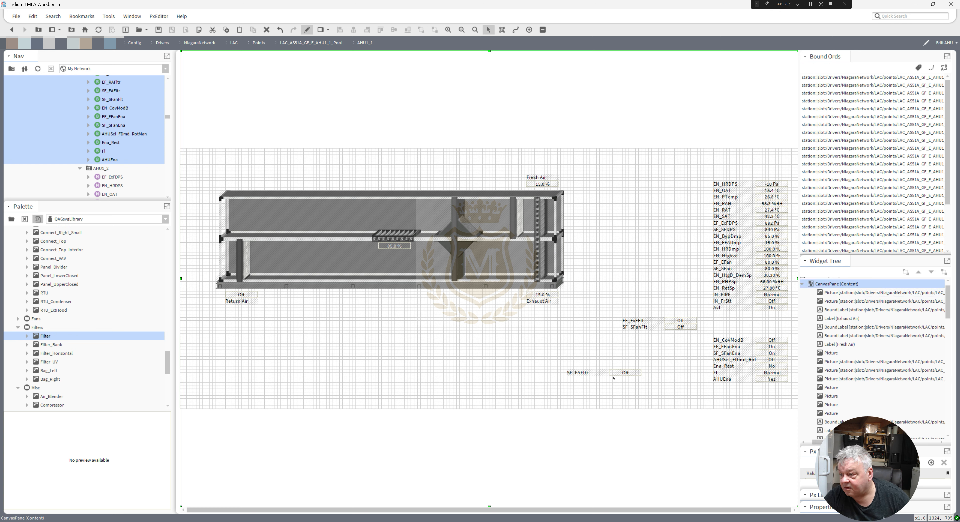
Move the SF_FAFltr value and label above the supply duct, left of the Fresh Air label.
left_click_drag(630, 373, 509, 183)
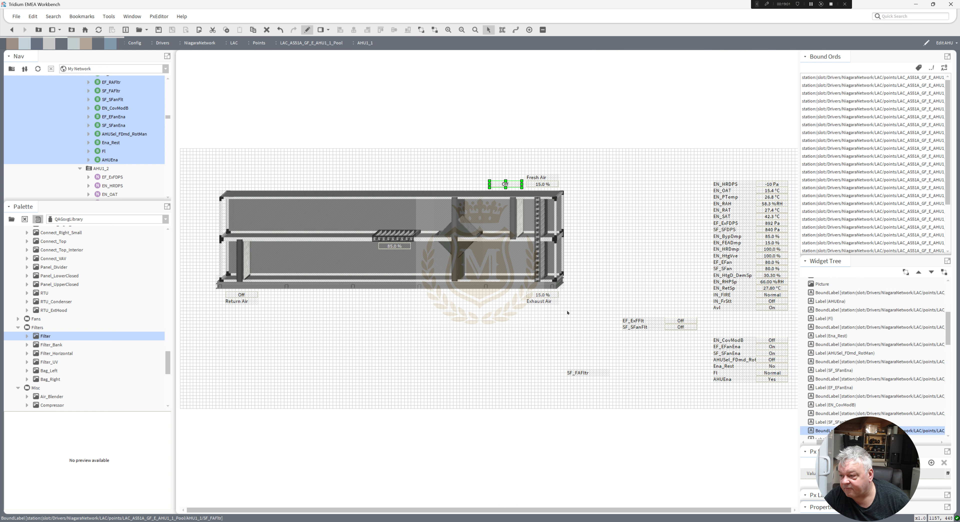
left_click_drag(581, 374, 499, 180)
Rename the SF_FAFltr label as FA Filter.
double_click(498, 179)
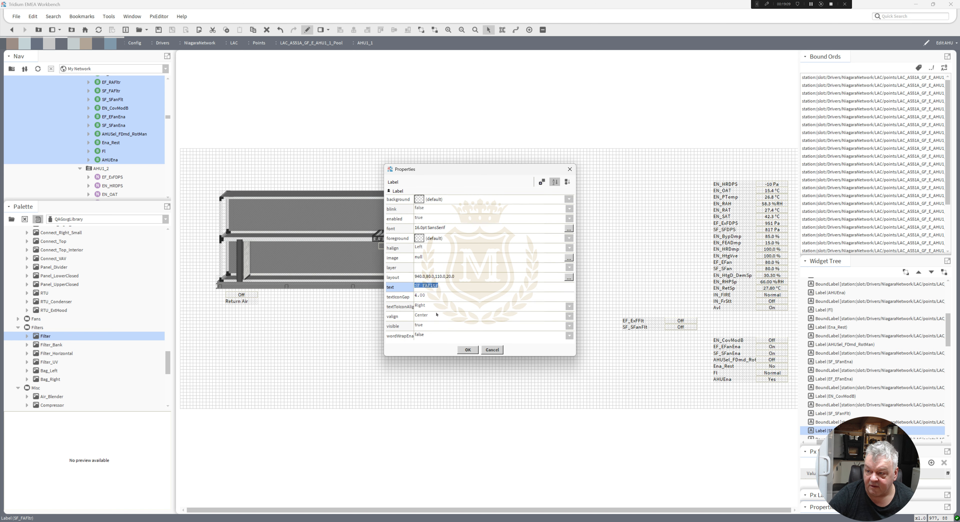
type("FA ")
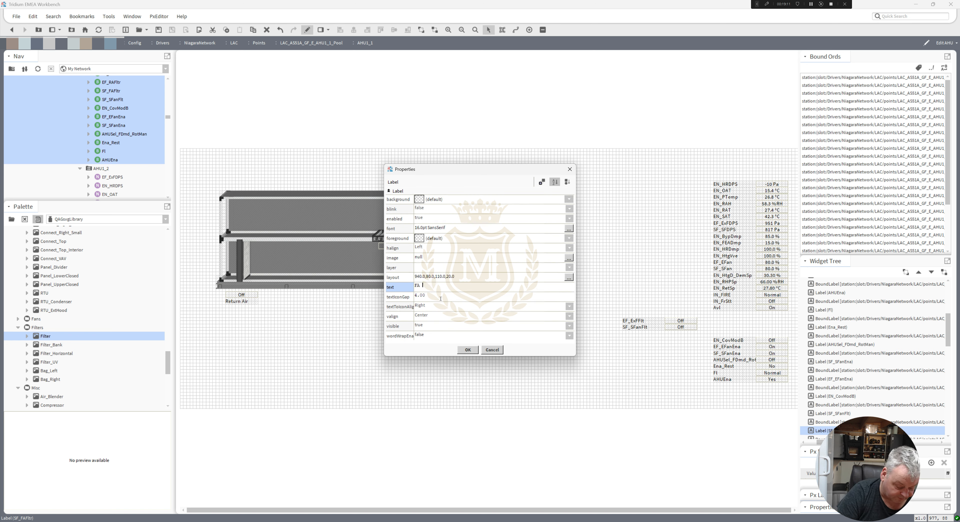
type("Filter")
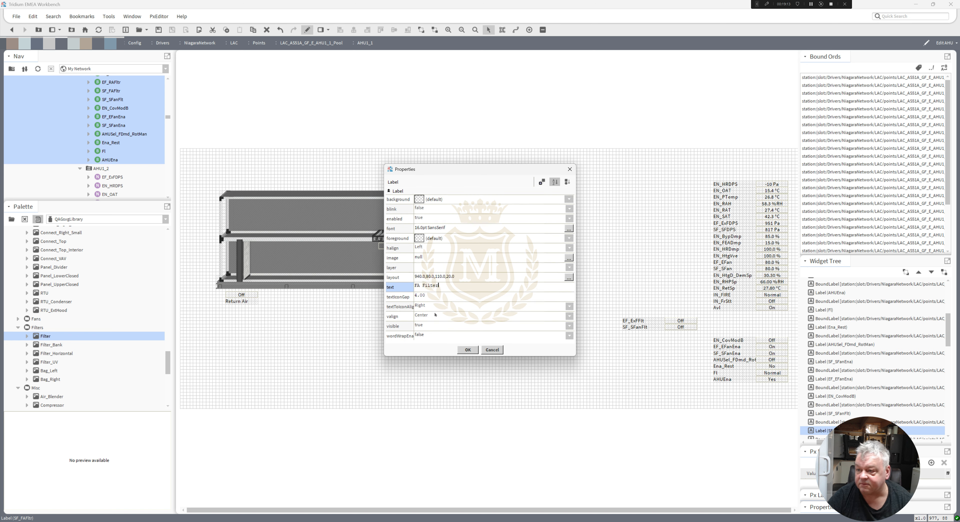
left_click(470, 351)
Rename the Return Air label as RA Filter.
double_click(245, 302)
type("RA Fil")
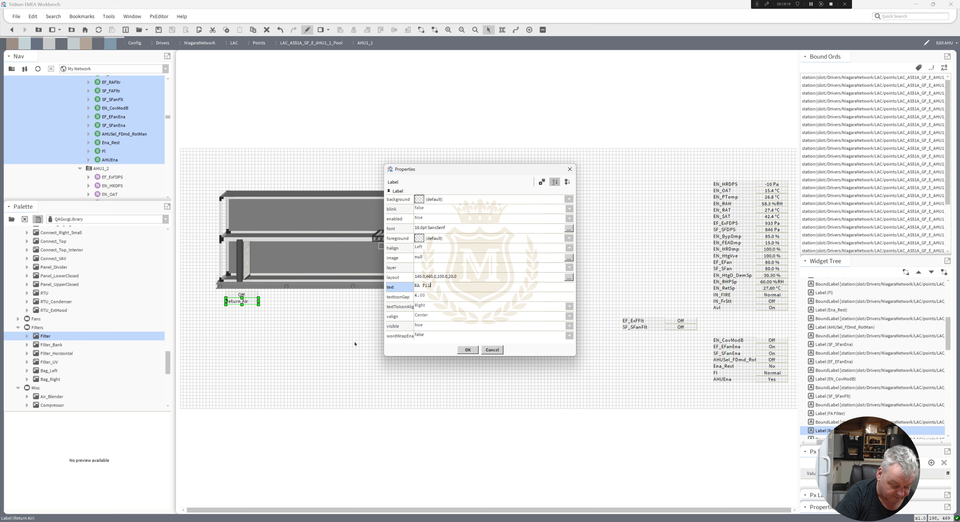
left_click(468, 350)
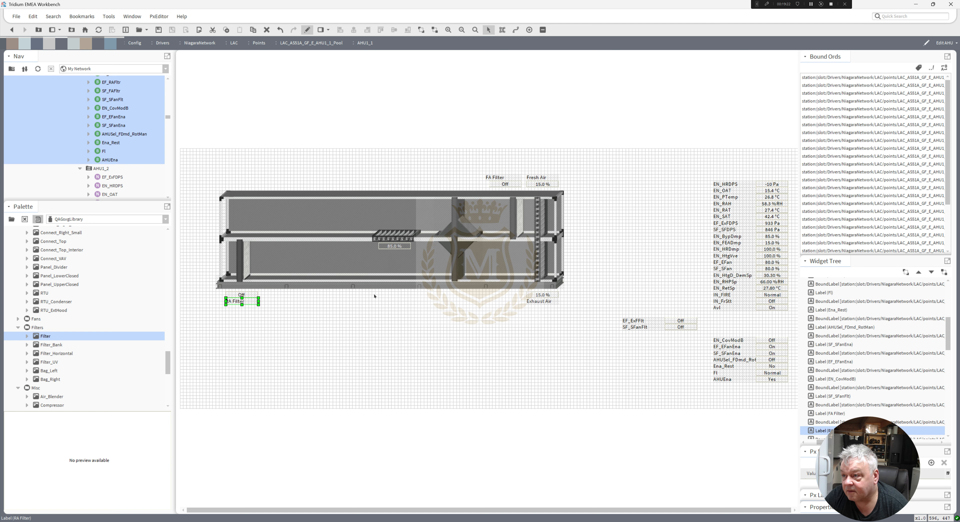
Nudge the FA Filter label slightly right.
left_click(489, 178)
left_click_drag(486, 177, 489, 178)
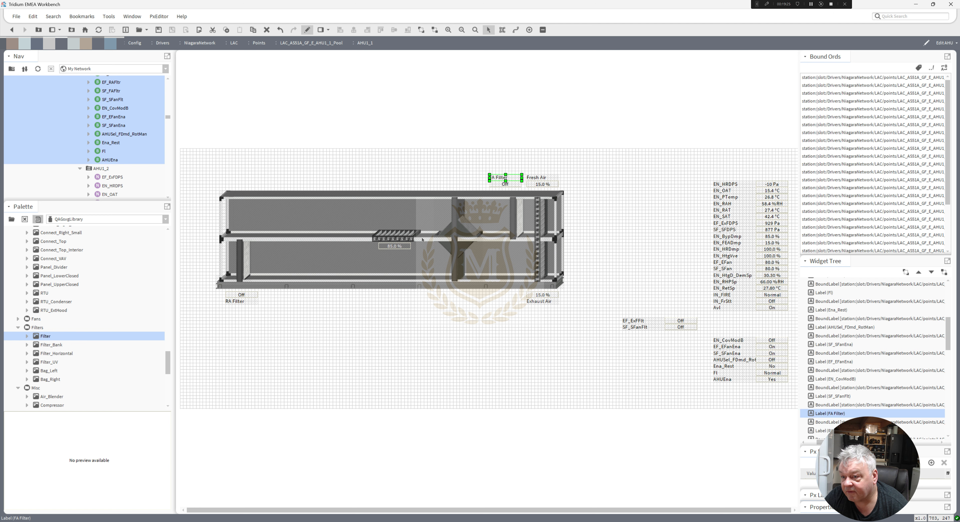
left_click(246, 302)
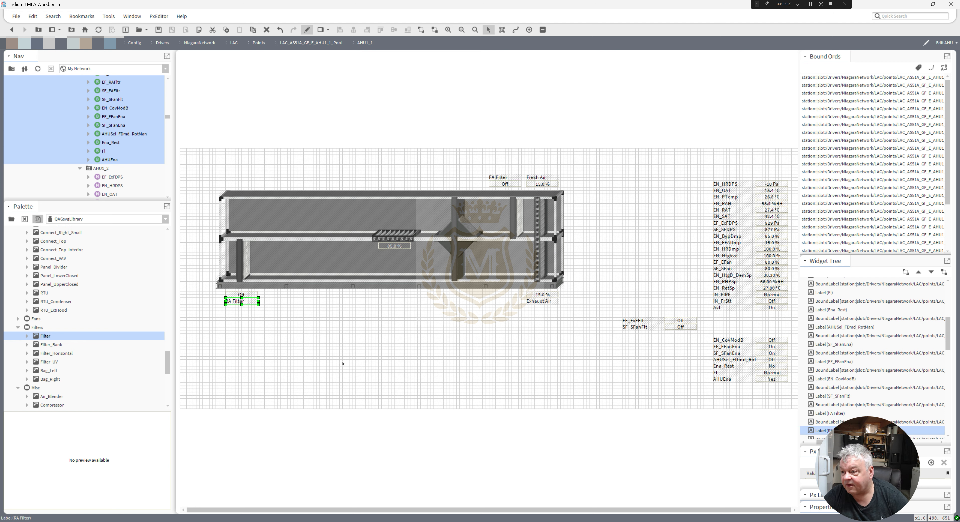
left_click(451, 424)
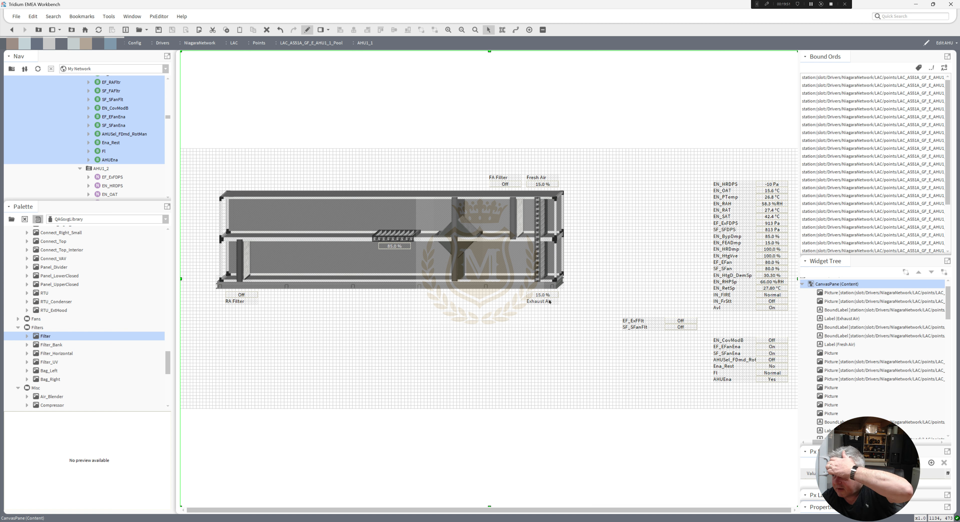
Try deleting the EN_FEADmp label and value, then undo the deletion.
left_click(770, 244)
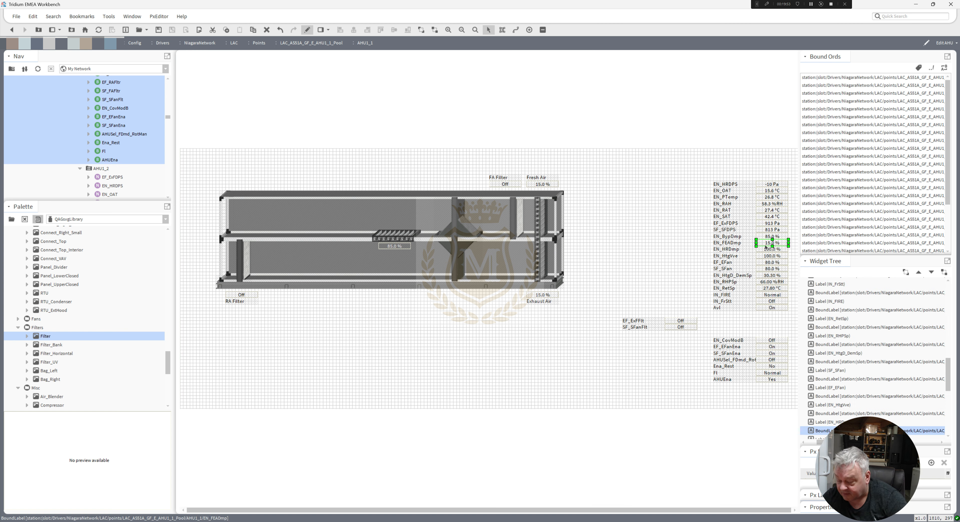
left_click(735, 243)
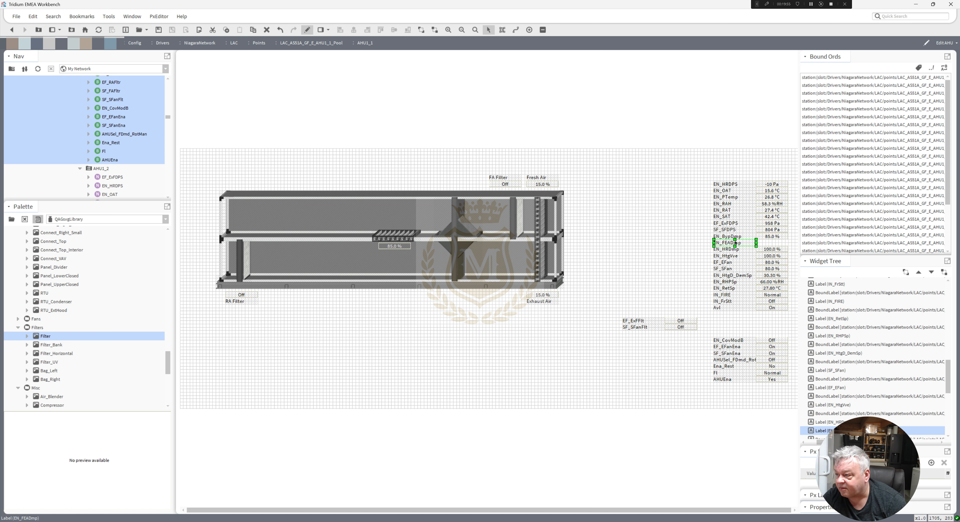
key("Delete")
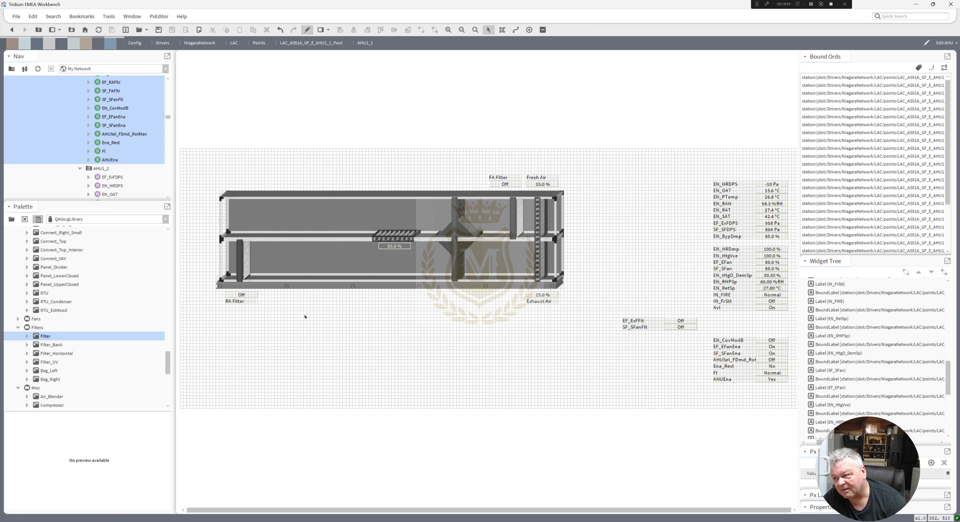
key("ctrl+z")
key("ctrl+z")
Move the EN_FEADmp label and value out of the point list and remove them from the page.
left_click(727, 243, "shift")
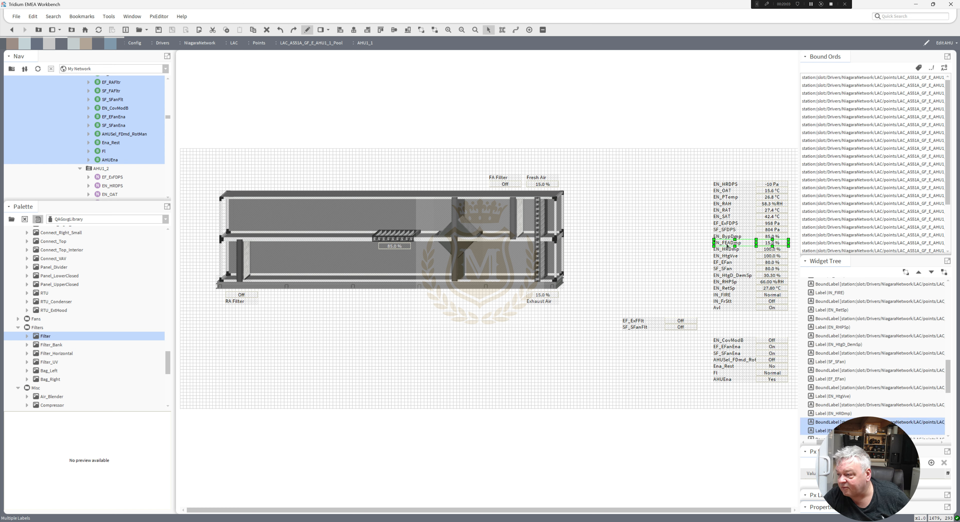
left_click_drag(727, 245, 408, 385)
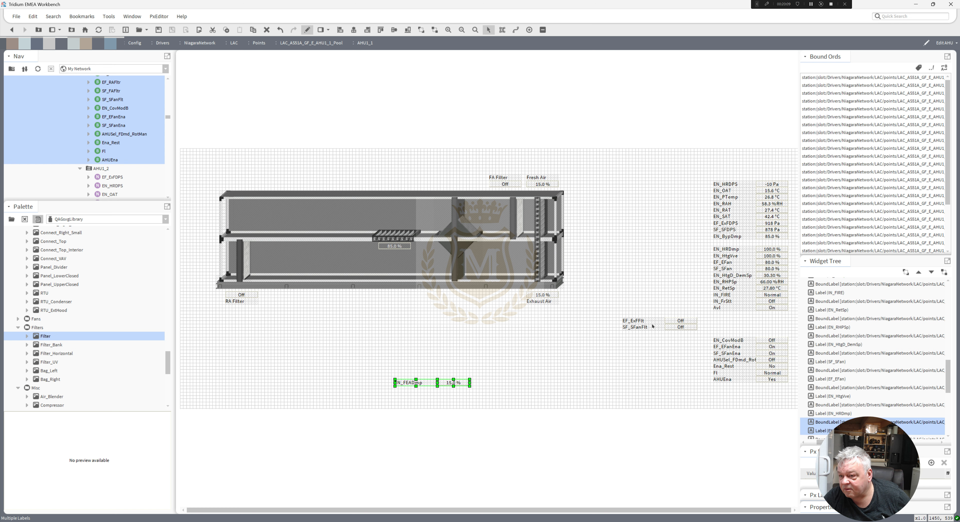
left_click_drag(368, 369, 526, 416)
left_click(572, 389)
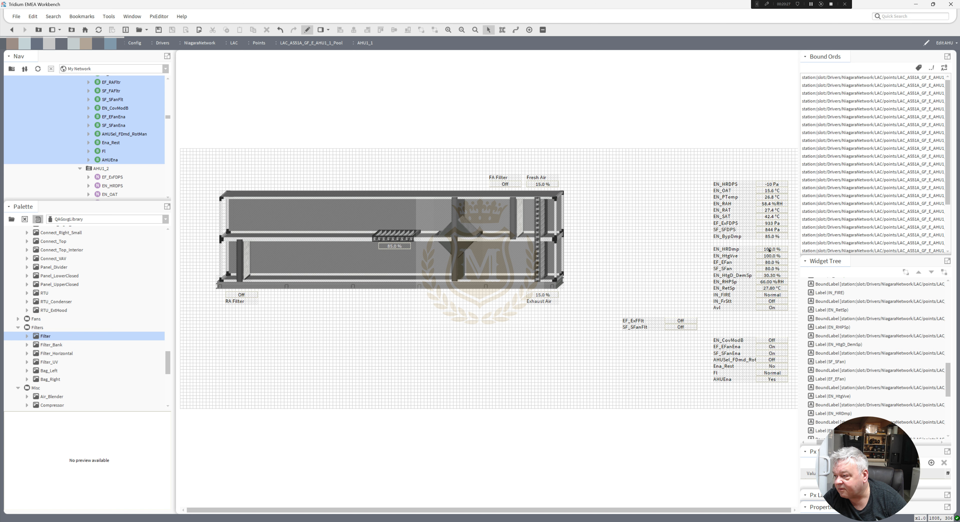
Move the EN_HRDmp value and label above the upper duct, left of the FA Filter label.
left_click(769, 251)
left_click_drag(770, 250, 453, 183)
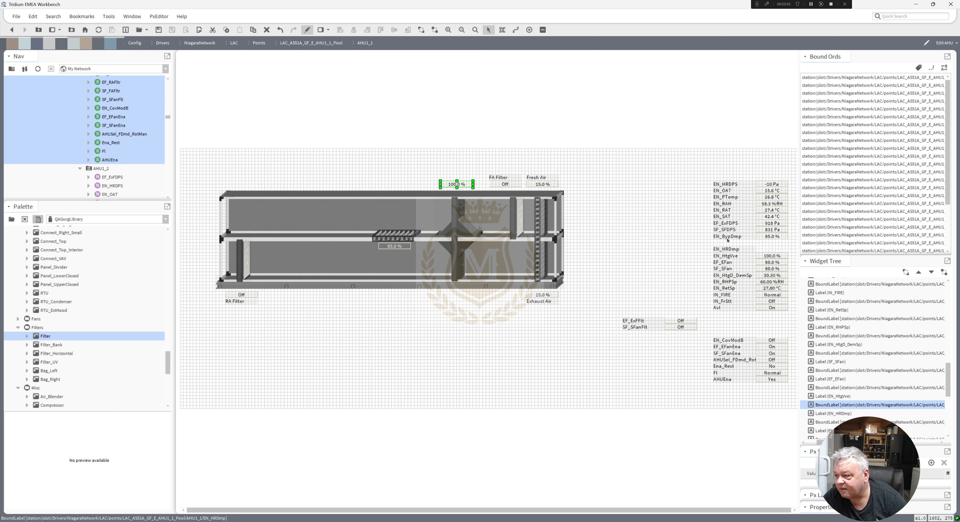
left_click_drag(731, 249, 472, 178)
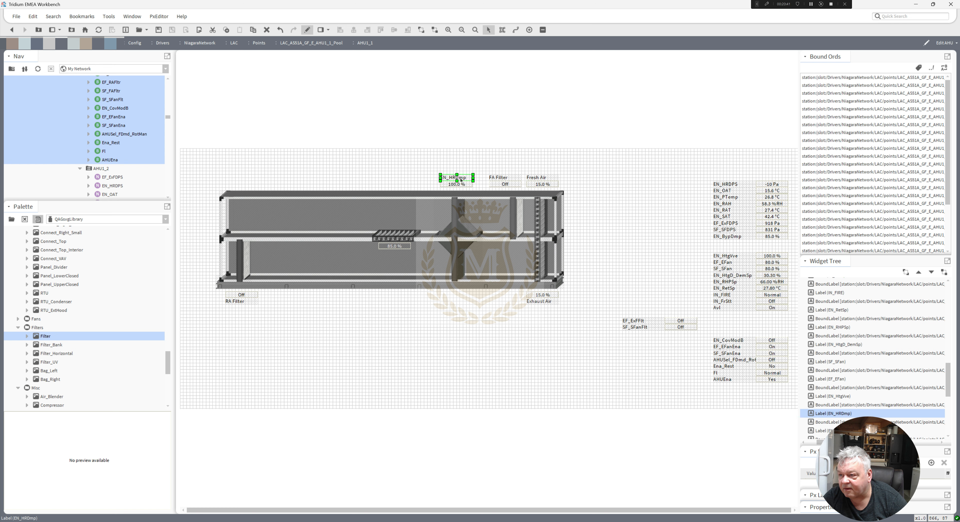
Rename the EN_HRDmp label as Heat Recovery.
double_click(455, 177)
type("Beat Rec")
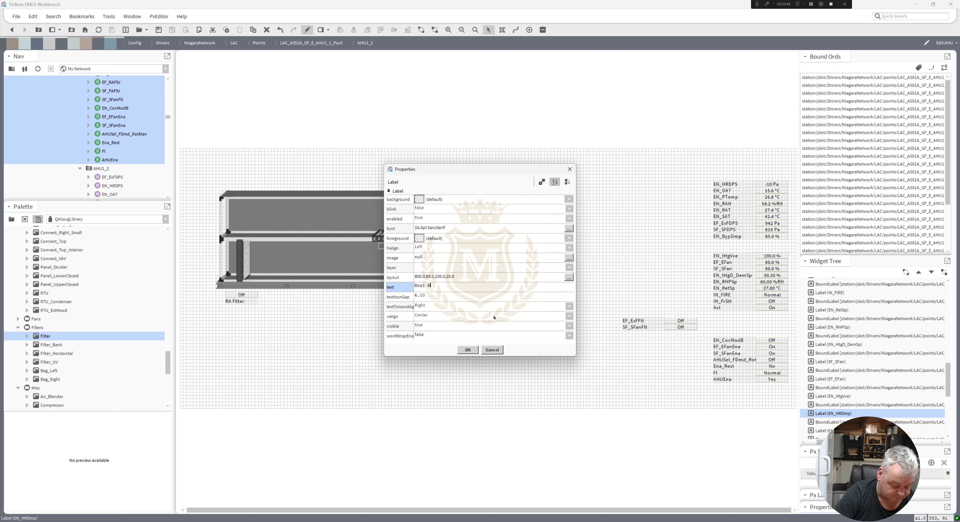
left_click(474, 352)
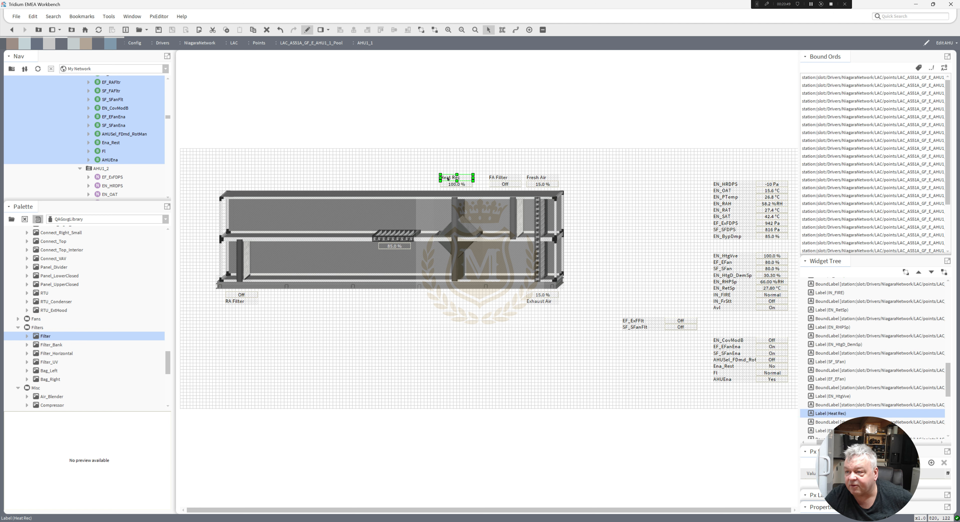
double_click(448, 179)
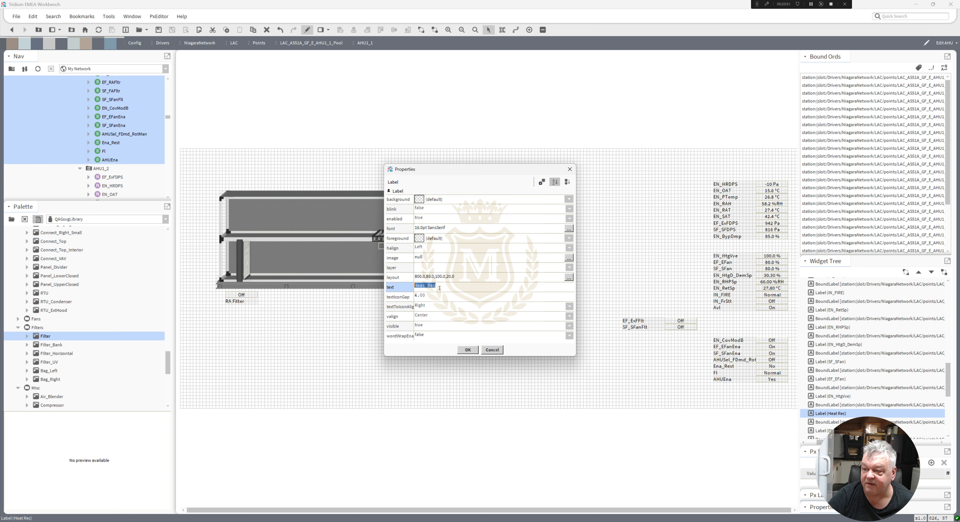
left_click(439, 288)
type("overy")
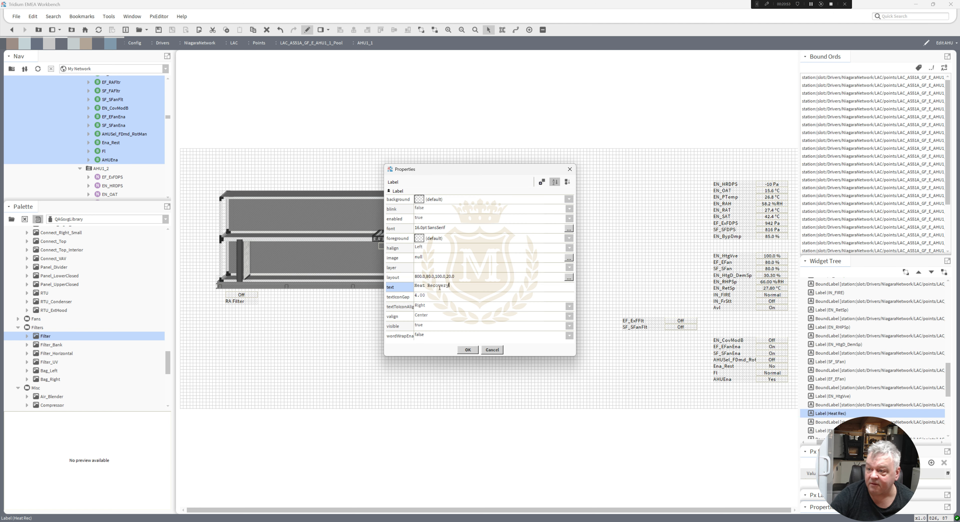
left_click(475, 352)
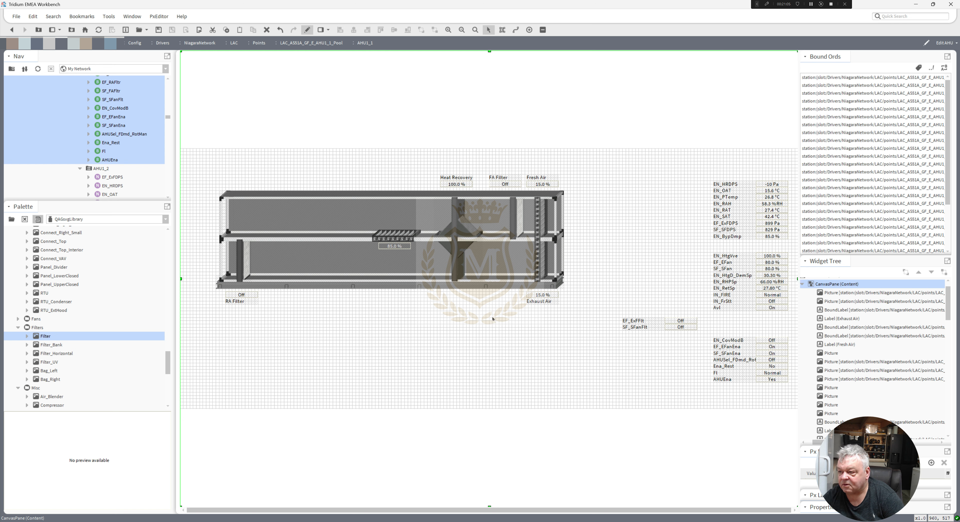
Centre-align the text of the RA Filter, Exhaust Air, Fresh Air, FA Filter and Heat Recovery labels.
left_click(233, 301)
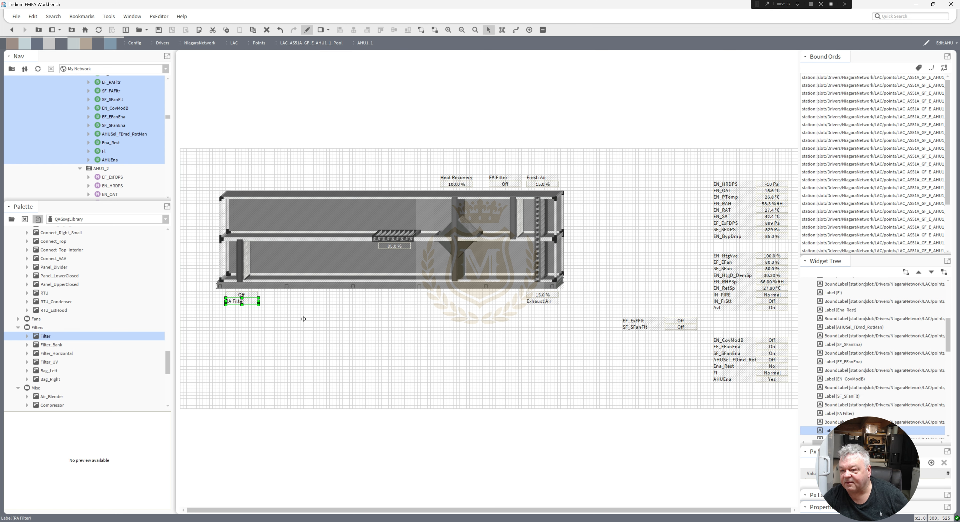
left_click(534, 303, "shift")
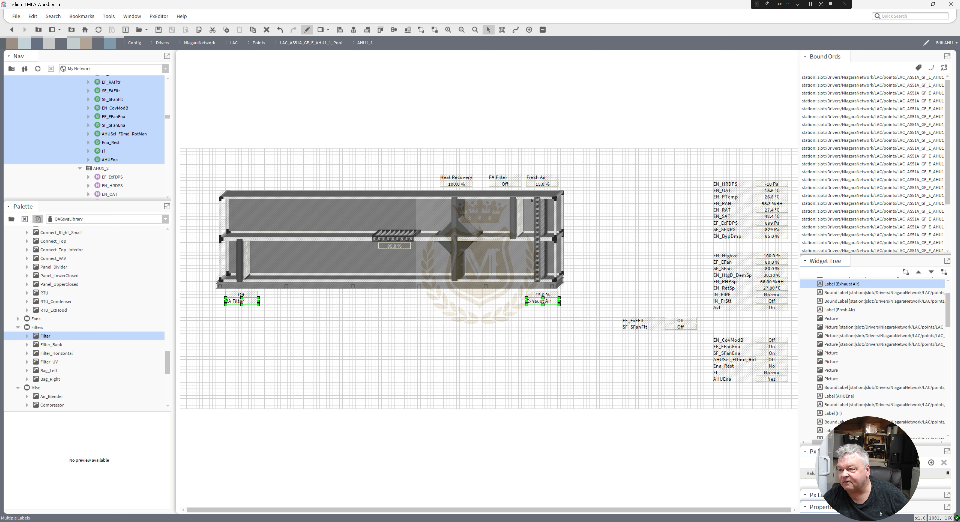
left_click(535, 179, "shift")
left_click(505, 178, "shift")
left_click(465, 179, "shift")
right_click(465, 178)
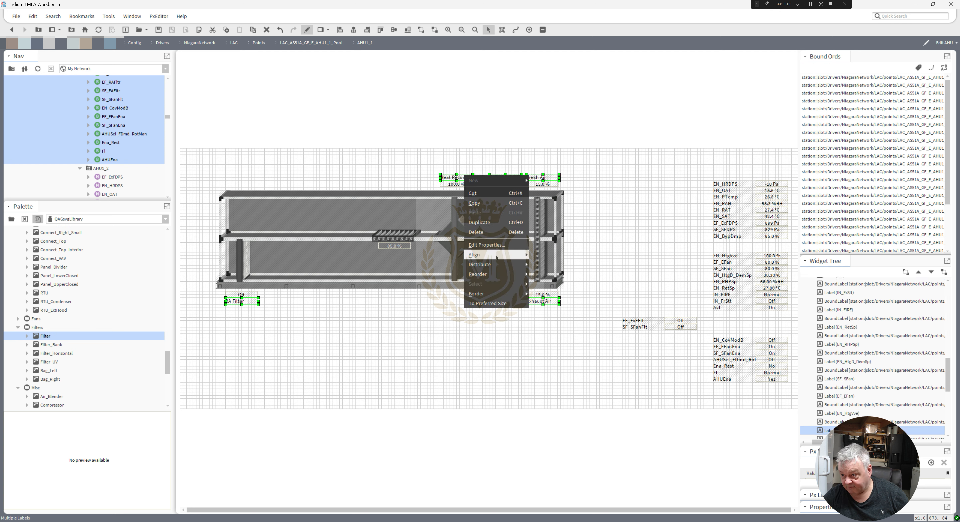
left_click(496, 246)
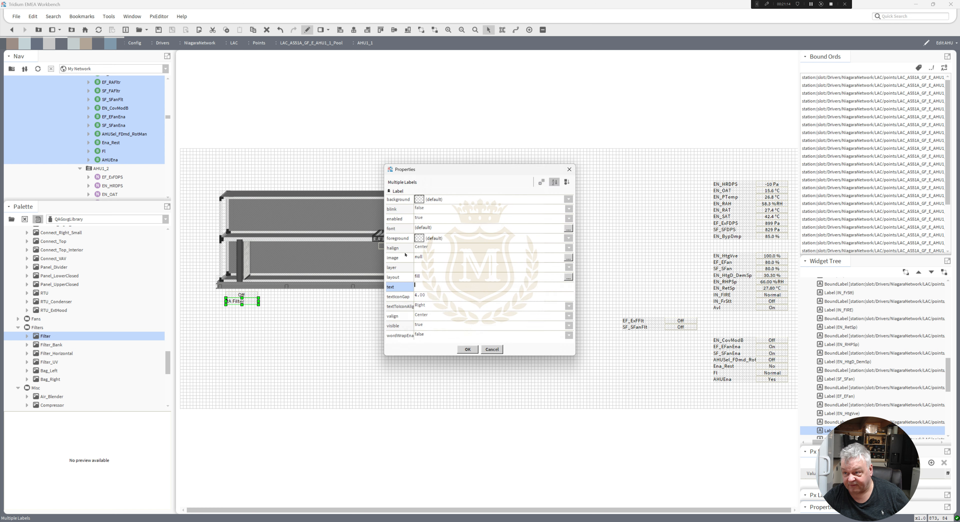
left_click(423, 247)
left_click(428, 264)
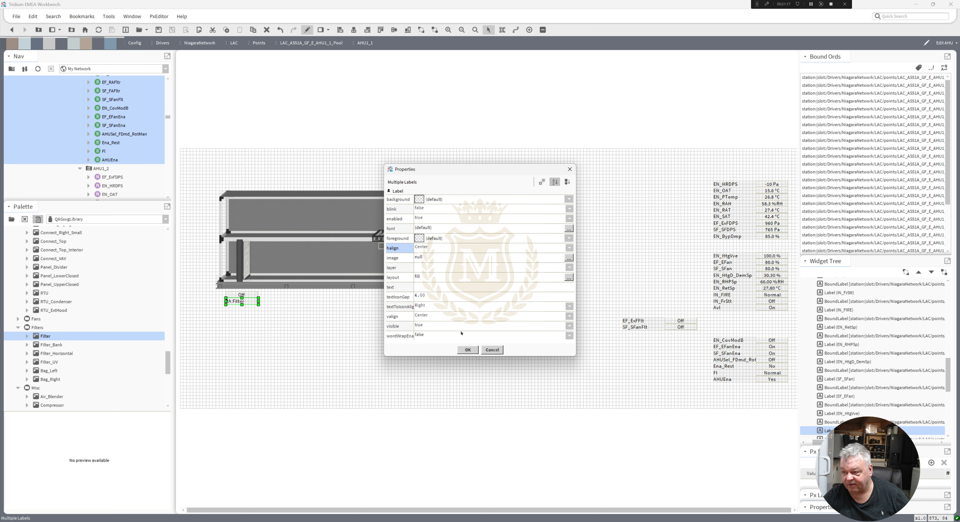
left_click(472, 350)
left_click(435, 334)
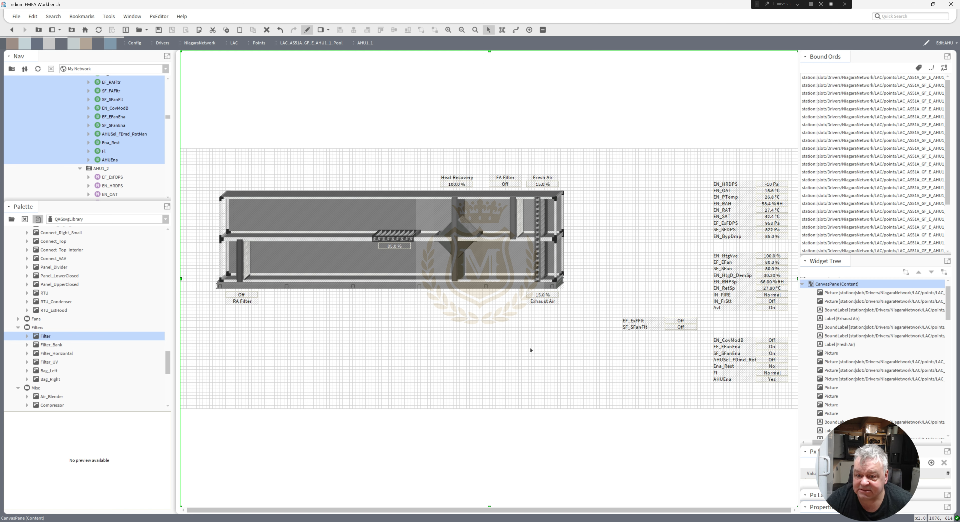
Add a Plenum_Left_Blue fan from the Fans palette folder and place it in the lower duct.
left_click(18, 319)
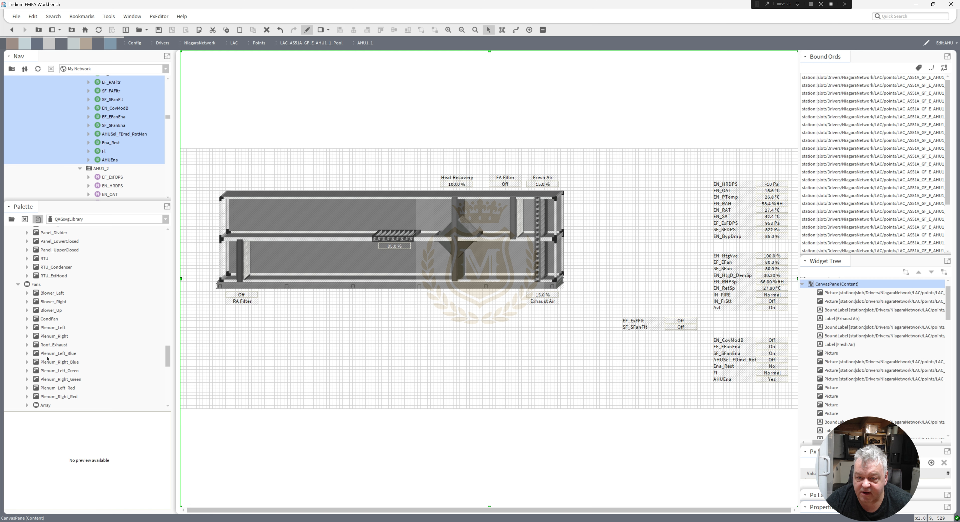
left_click(56, 362)
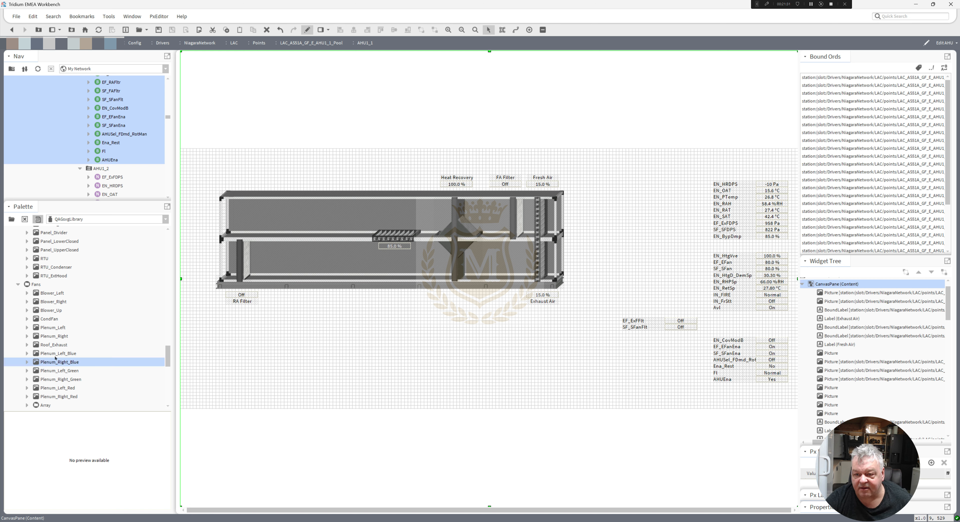
left_click(55, 353, "ctrl")
left_click_drag(90, 364, 405, 332)
left_click(427, 358)
left_click_drag(346, 307, 310, 261)
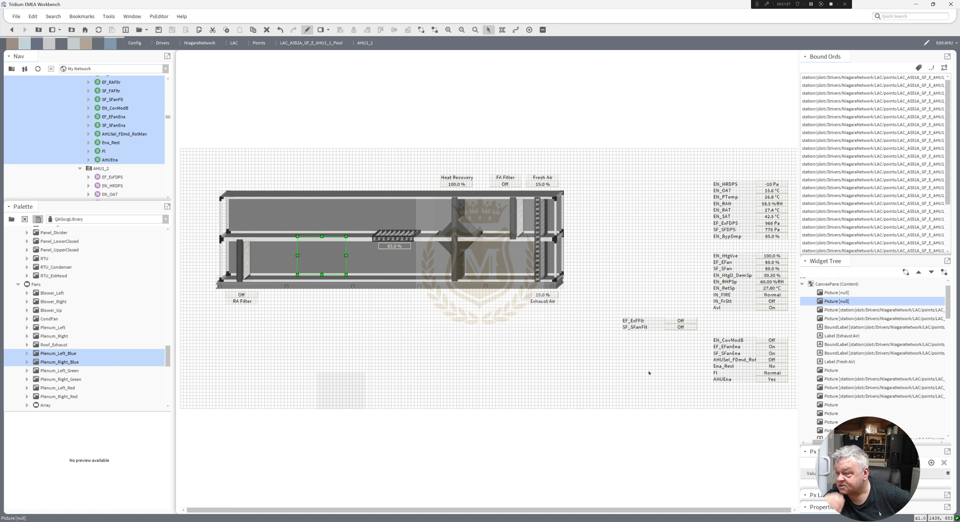
Copy the EF_EFanEna point's ord and bind the new fan picture to it.
left_click(773, 348)
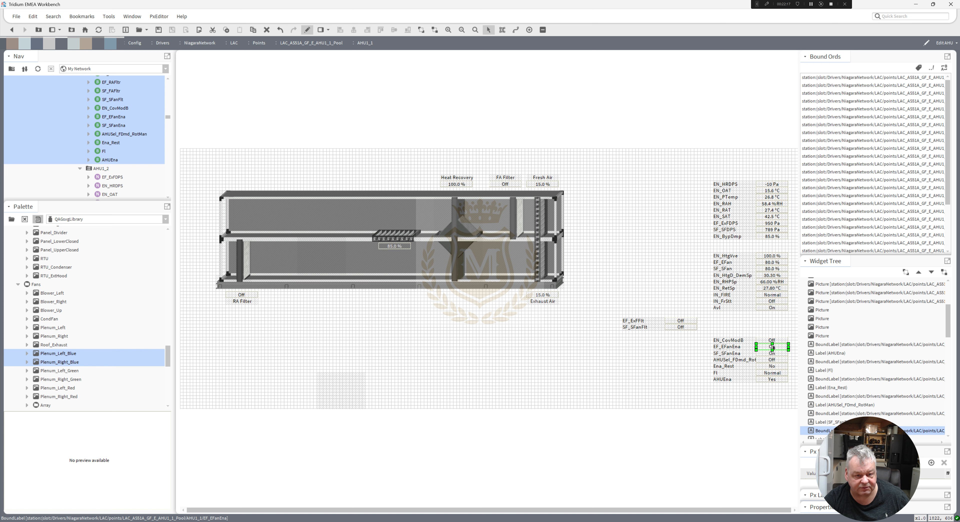
double_click(773, 347)
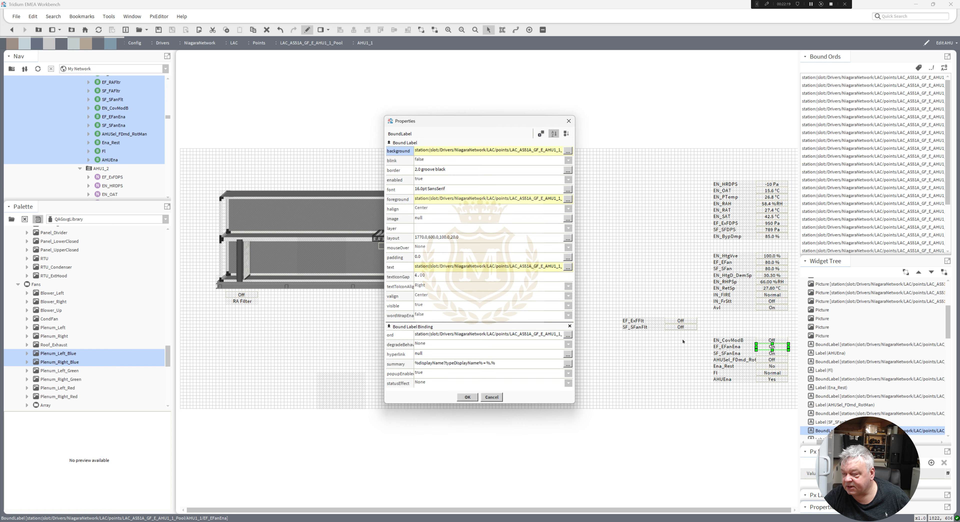
double_click(536, 335)
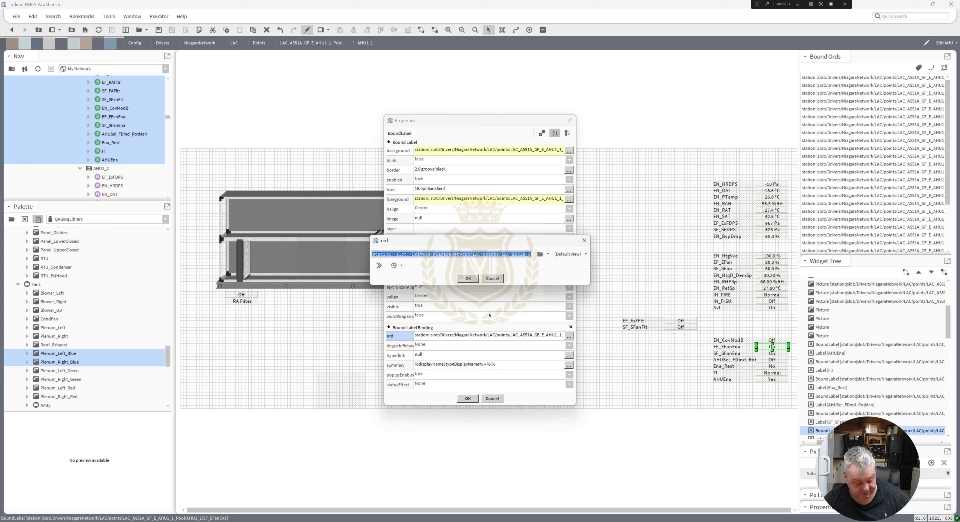
left_click(470, 279)
left_click(468, 398)
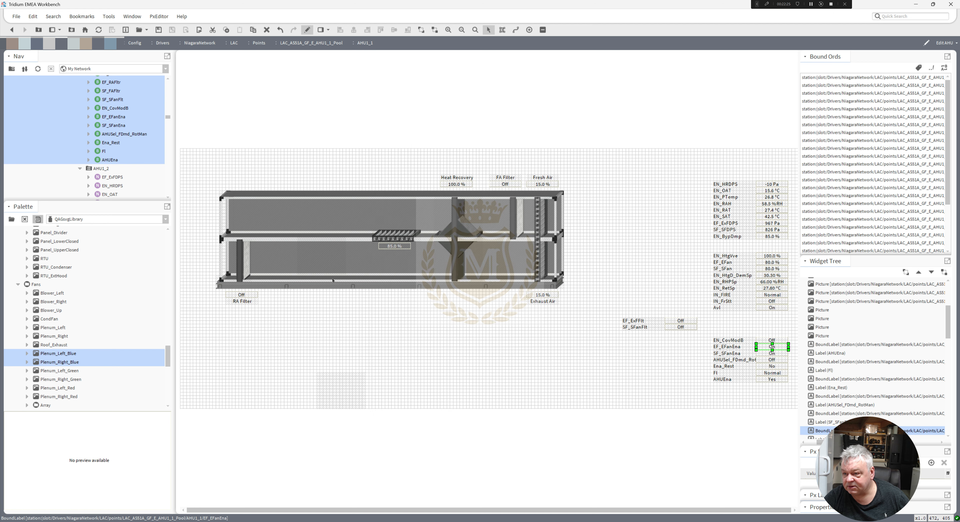
double_click(321, 260)
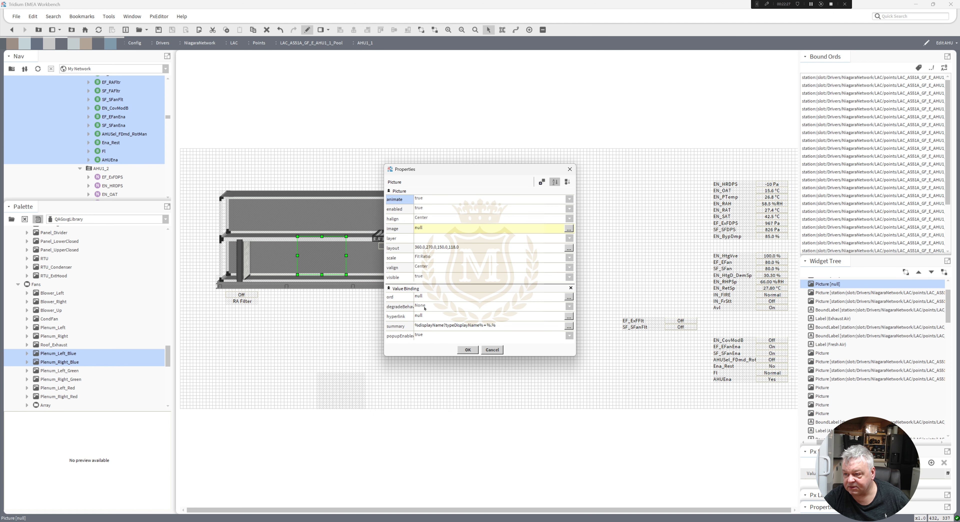
double_click(440, 297)
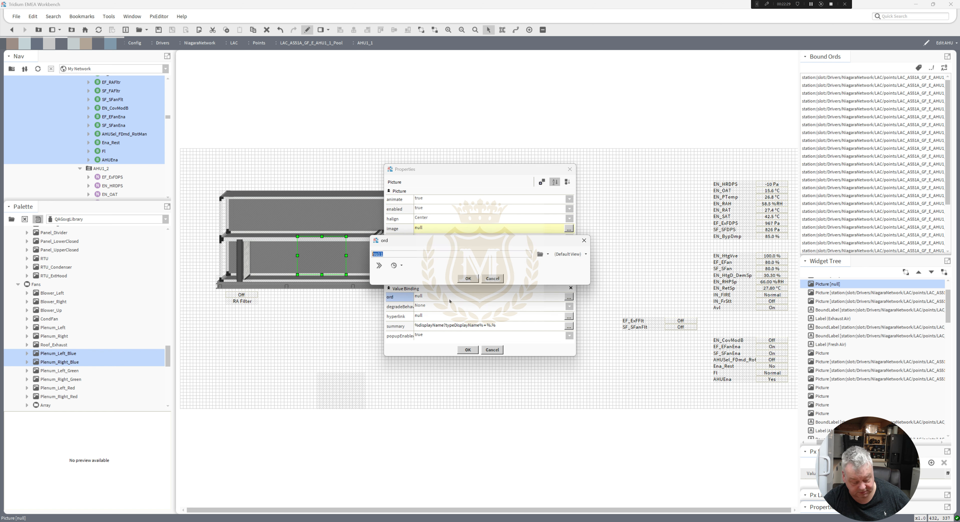
key("ctrl+v")
left_click(469, 278)
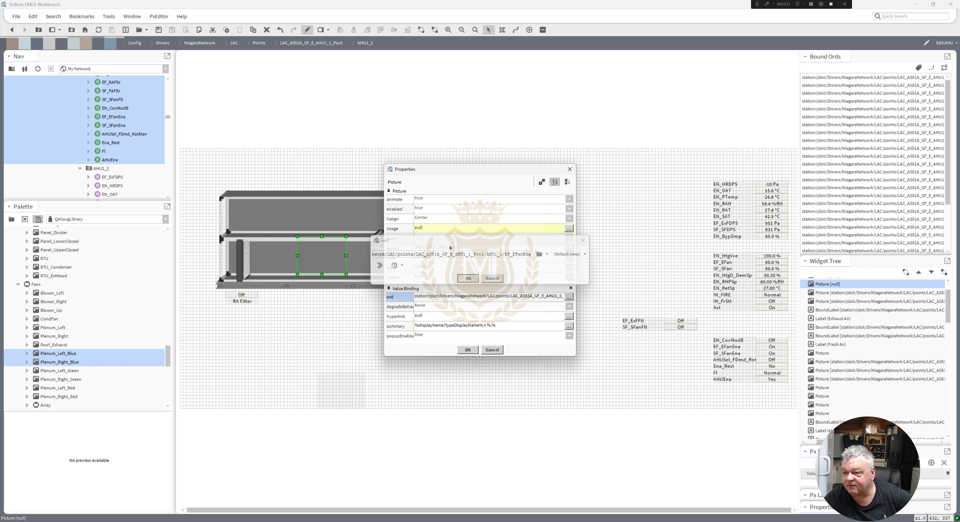
left_click(468, 283)
left_click(468, 350)
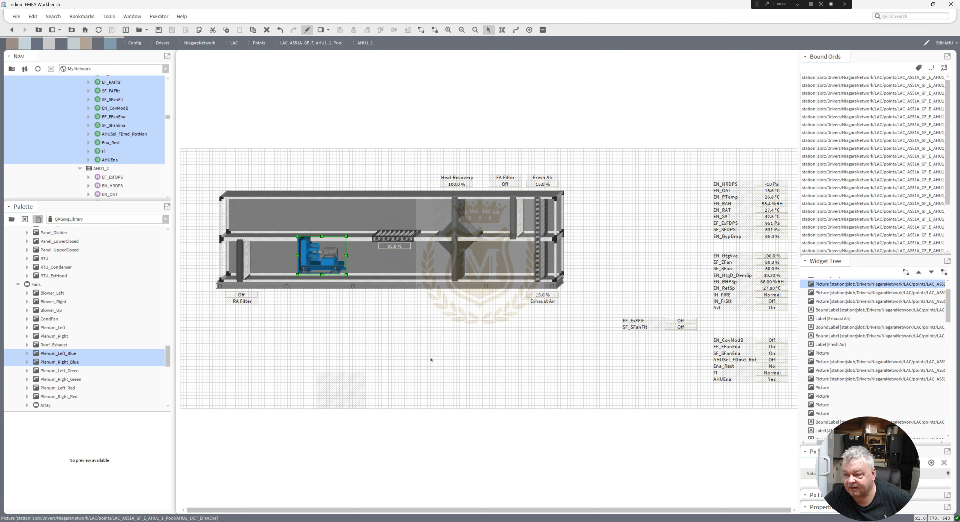
Nudge the fan picture down slightly within the duct.
left_click(431, 359)
left_click(319, 253)
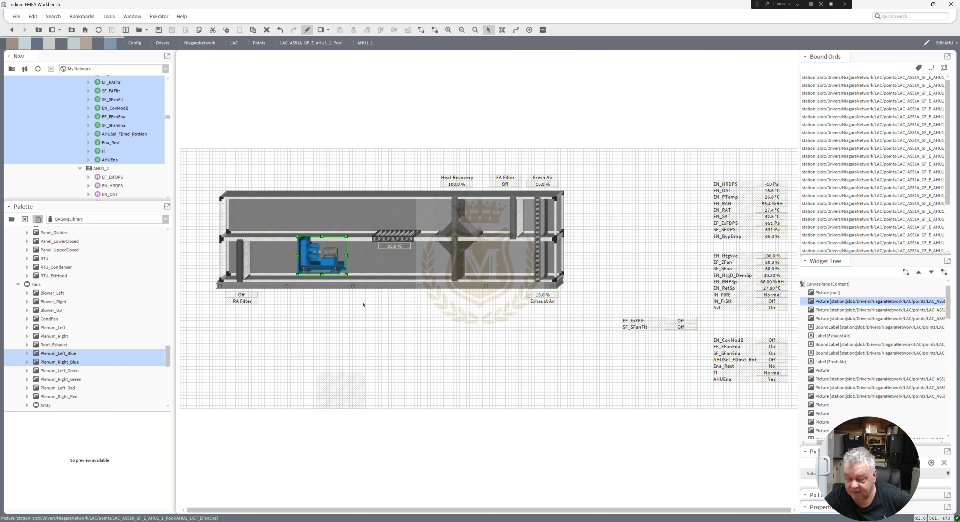
key("Down")
key("Down")
key("Down")
key("Down")
key("Down")
key("Down")
key("Down")
key("Down")
key("Down")
key("Down")
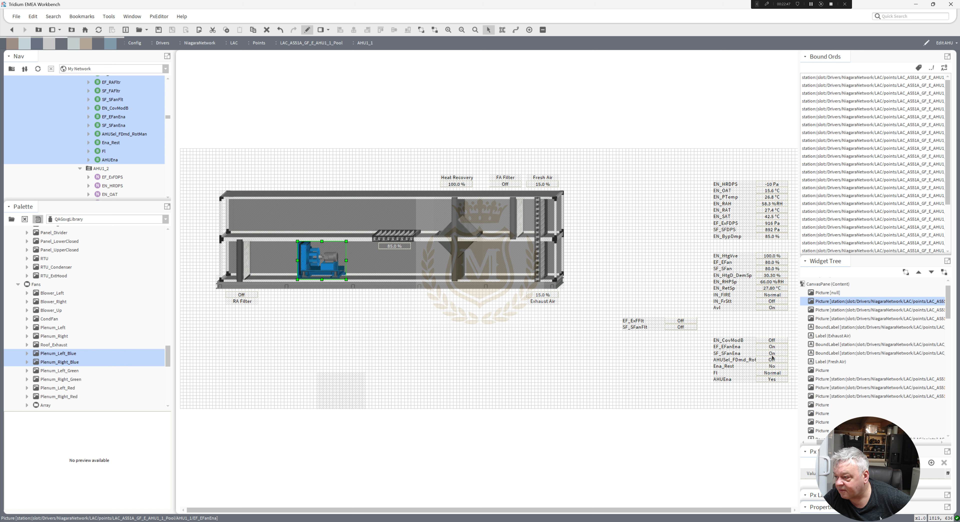
Move the EF_EFanEna value and label beneath the fan and rename the label as Extract Fan.
left_click_drag(773, 348, 318, 292)
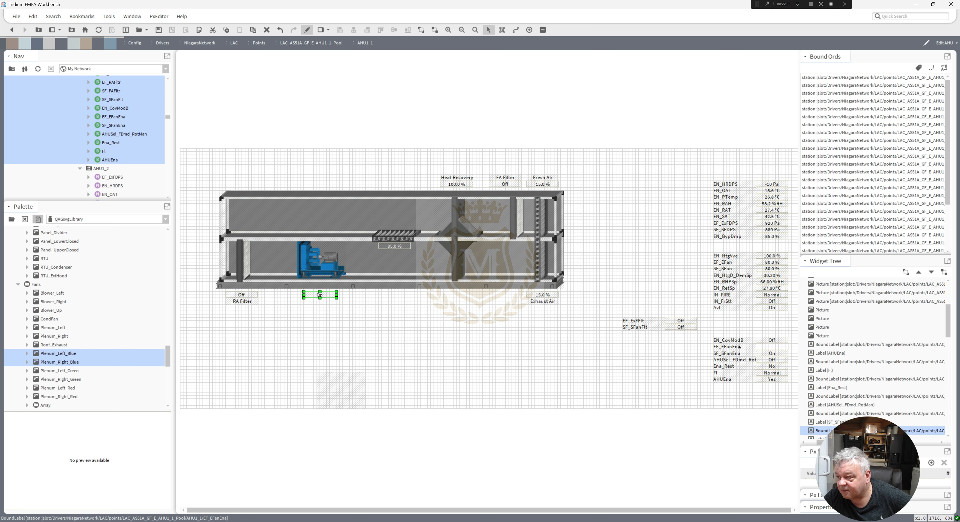
left_click_drag(739, 347, 335, 301)
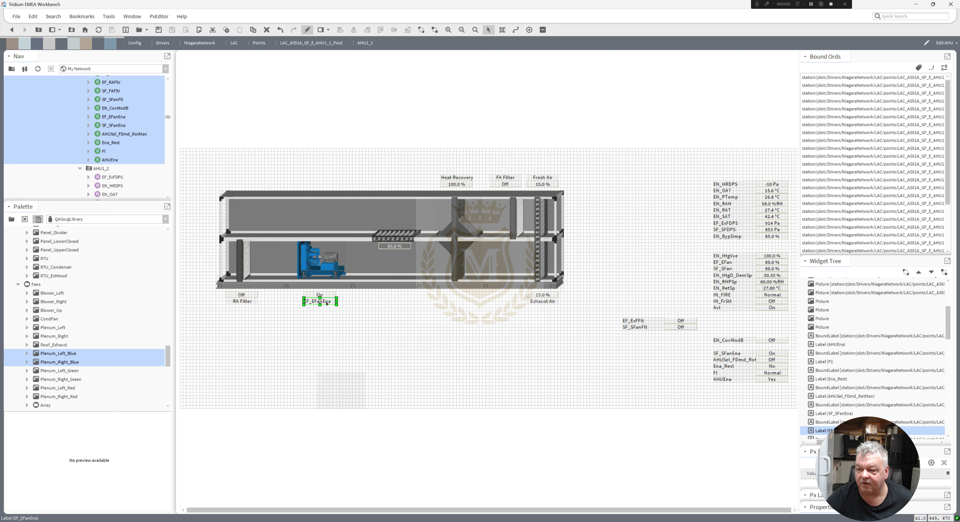
double_click(326, 301)
type("Ext")
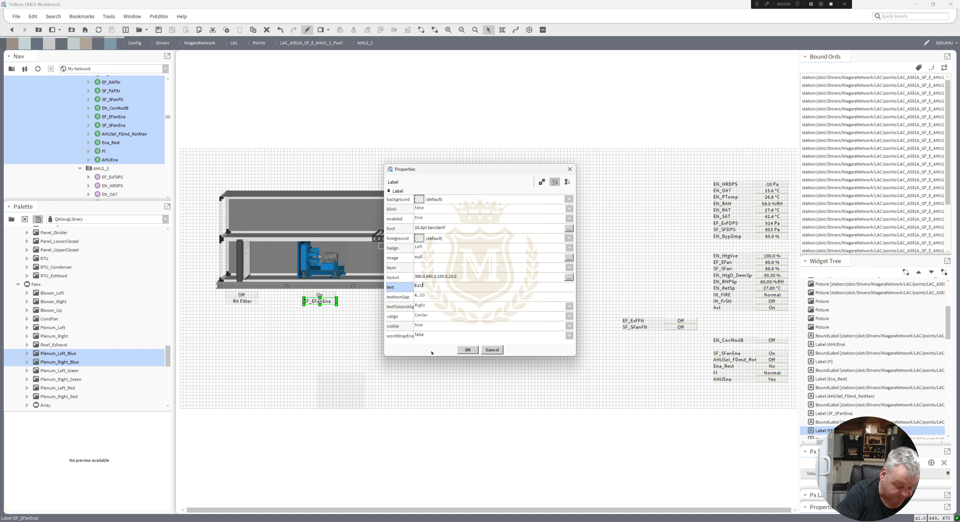
type("ract Fan")
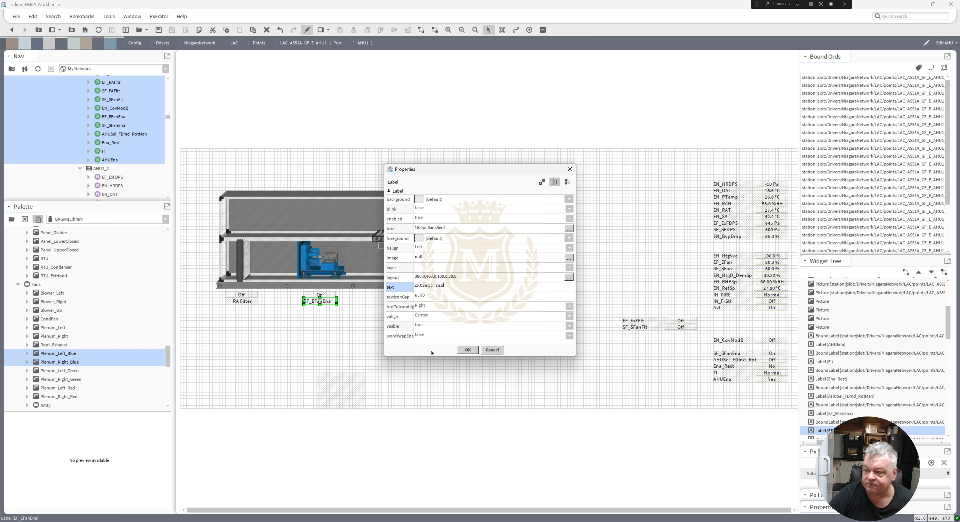
left_click(468, 349)
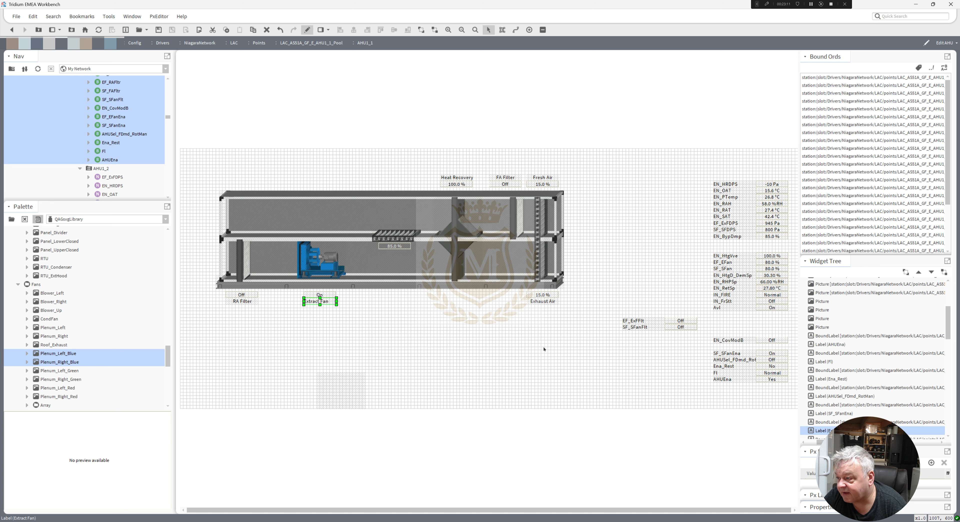
Move the SF_SFanEna value above the upper duct and copy its binding ord.
left_click_drag(769, 354, 311, 188)
double_click(311, 188)
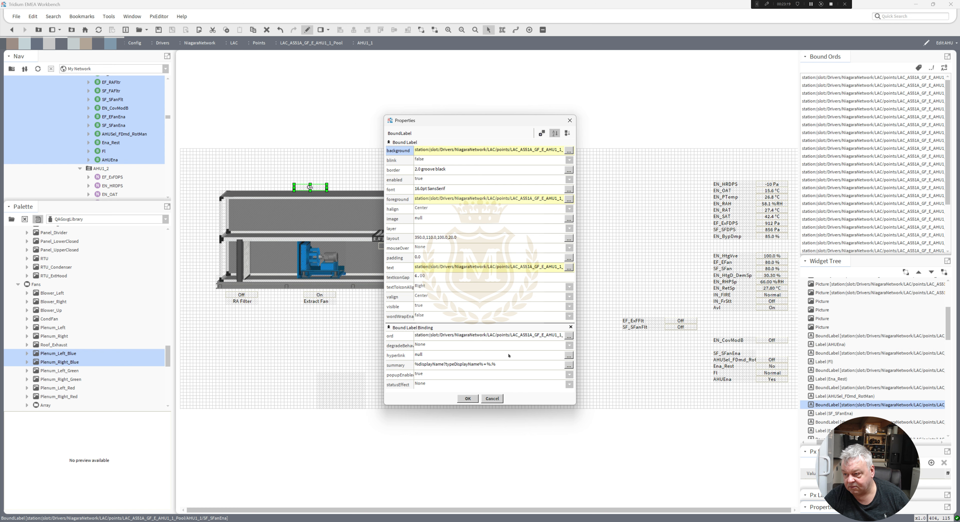
left_click(501, 335)
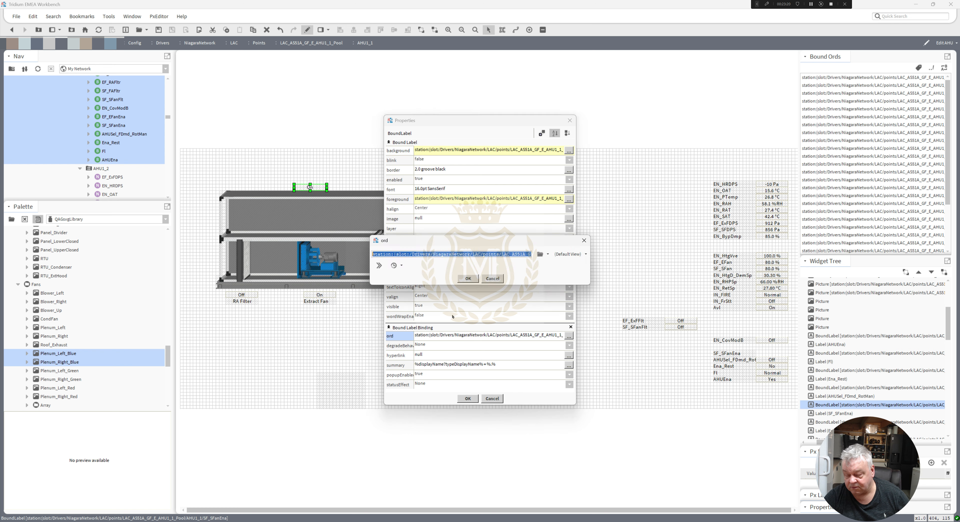
left_click(468, 278)
left_click(468, 398)
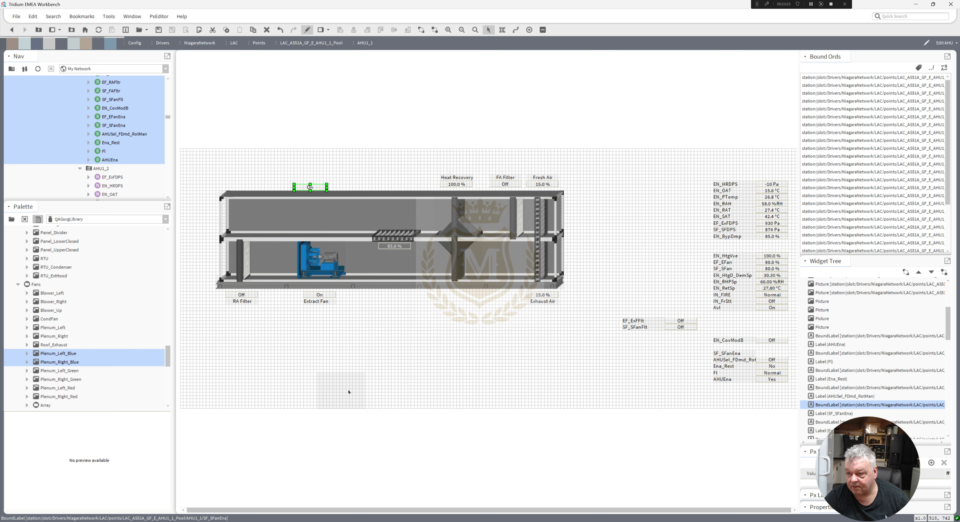
Bind the spare fan picture to the copied SF_SFanEna ord and place it in the upper duct.
double_click(349, 392)
left_click(457, 297)
type("station:|slot:/Drivers/NiagaraNetwork/LAC/points/LAC_AS51A_GF_E_AHU1_1_Pool/AHU1_1/SF_SFanEna")
left_click(468, 278)
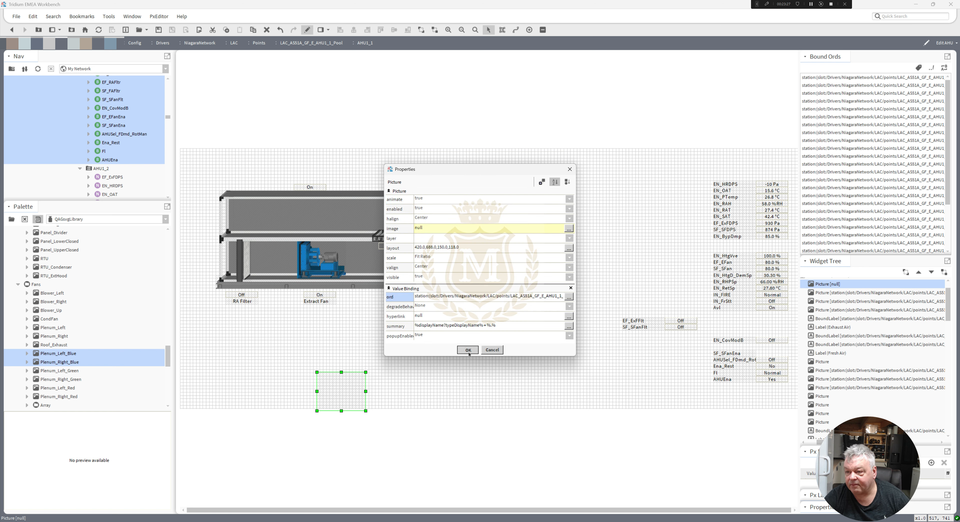
left_click(468, 350)
left_click_drag(338, 401, 313, 226)
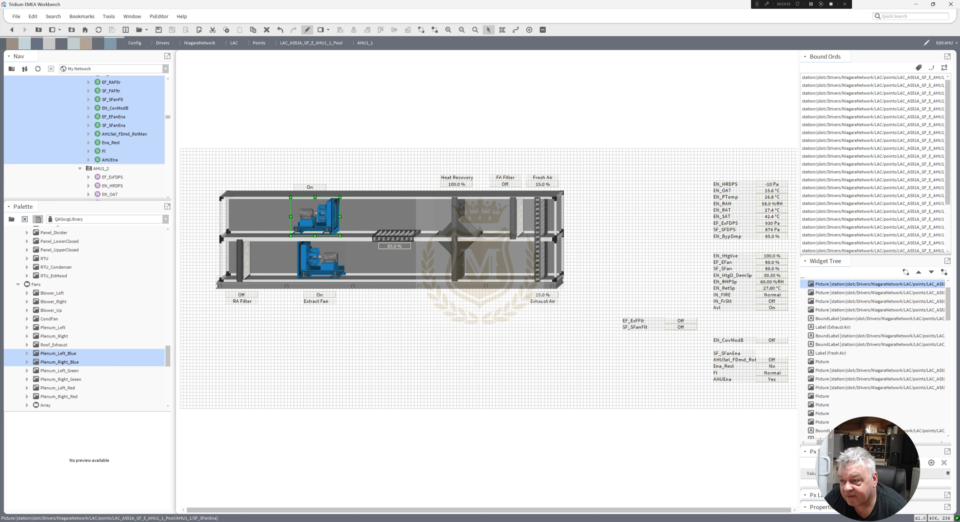
left_click_drag(313, 227, 316, 227)
Duplicate the Extract Fan label, place the copy above the upper duct and rename it Supply Fan.
left_click(311, 187)
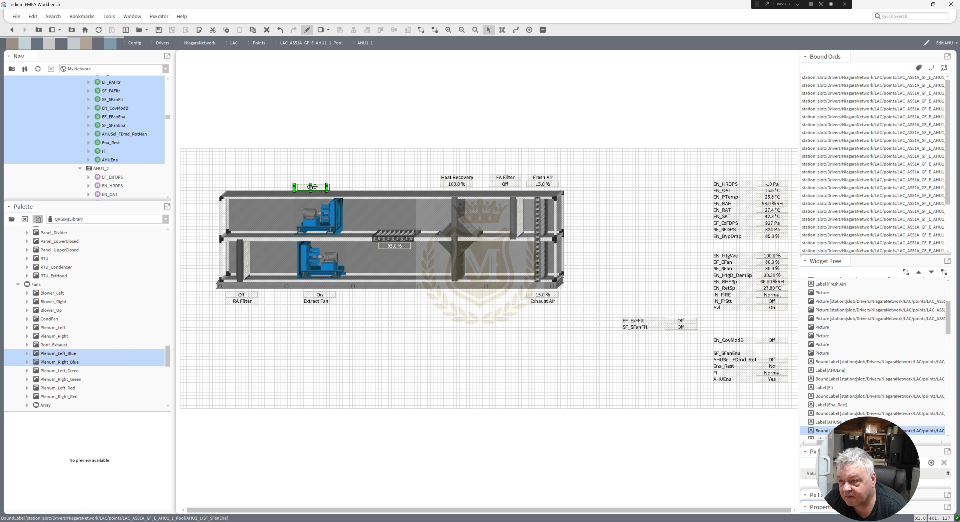
right_click(319, 302)
left_click(342, 348)
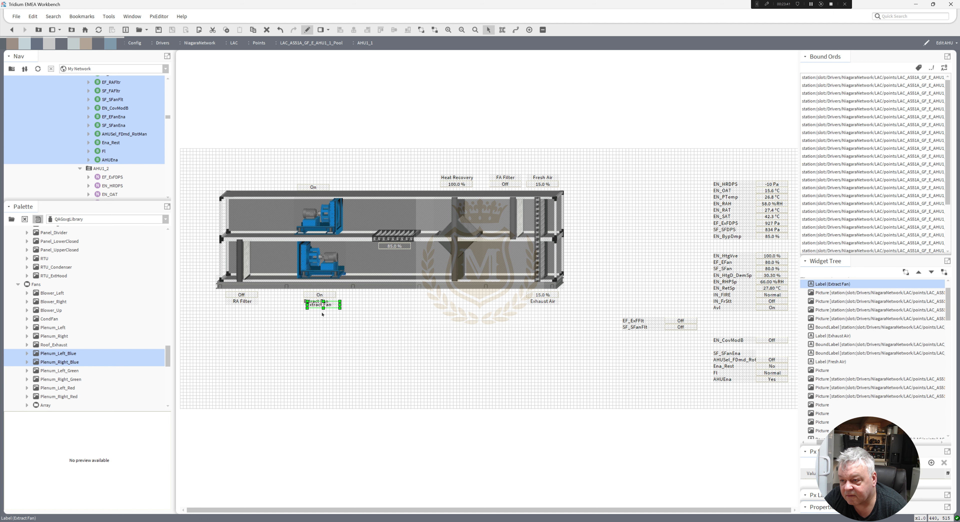
left_click_drag(318, 248, 310, 188)
double_click(310, 188)
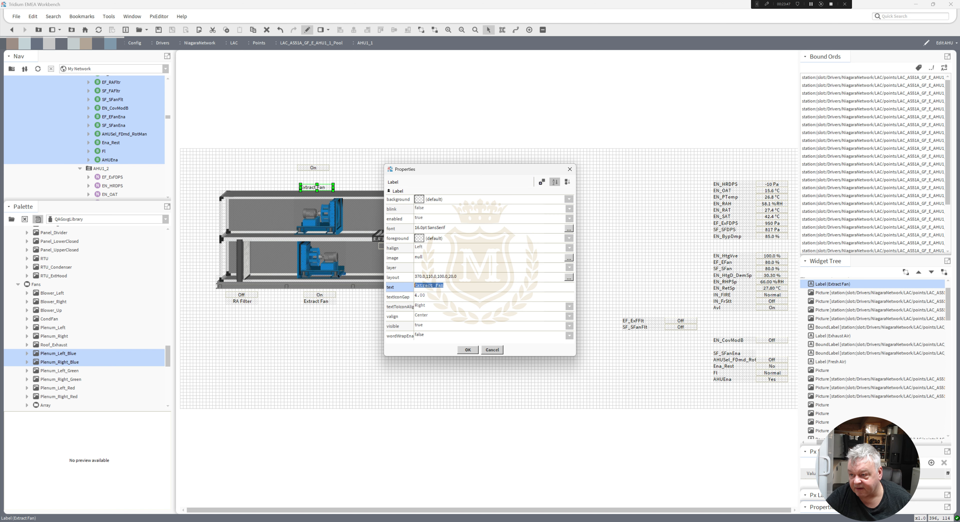
left_click_drag(434, 285, 356, 286)
type("Supply")
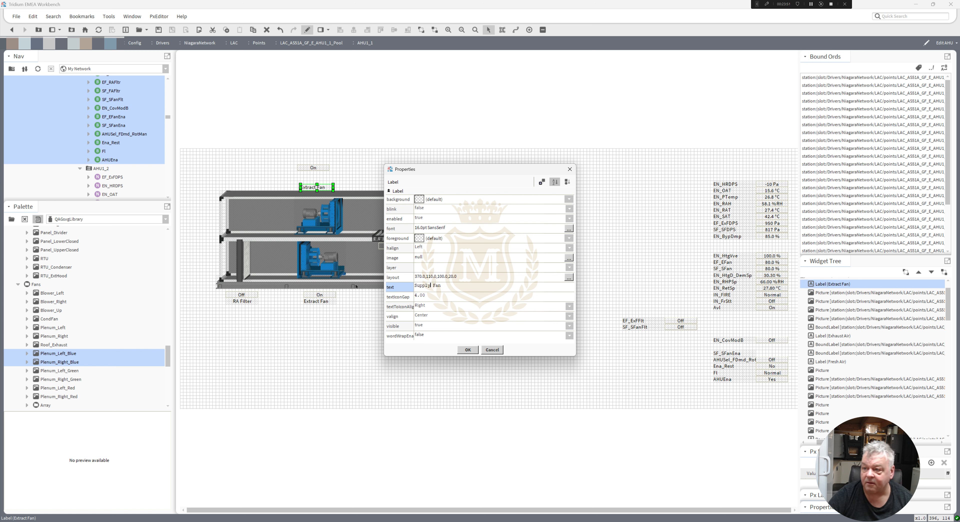
left_click(468, 349)
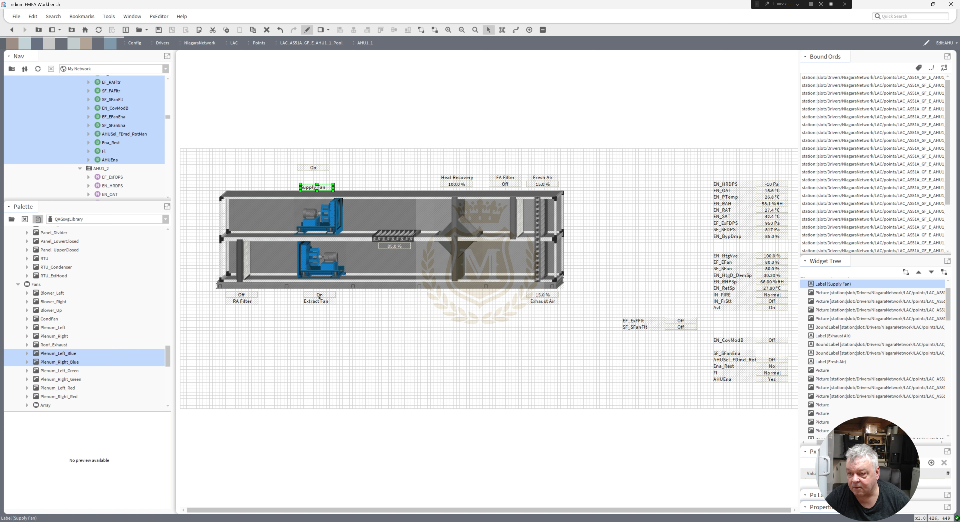
Align the Extract Fan value beneath its label and nudge the Supply Fan value up above its label.
mouse_move(319, 295)
left_mouse_down()
mouse_move(320, 315)
mouse_move(319, 301)
left_mouse_up()
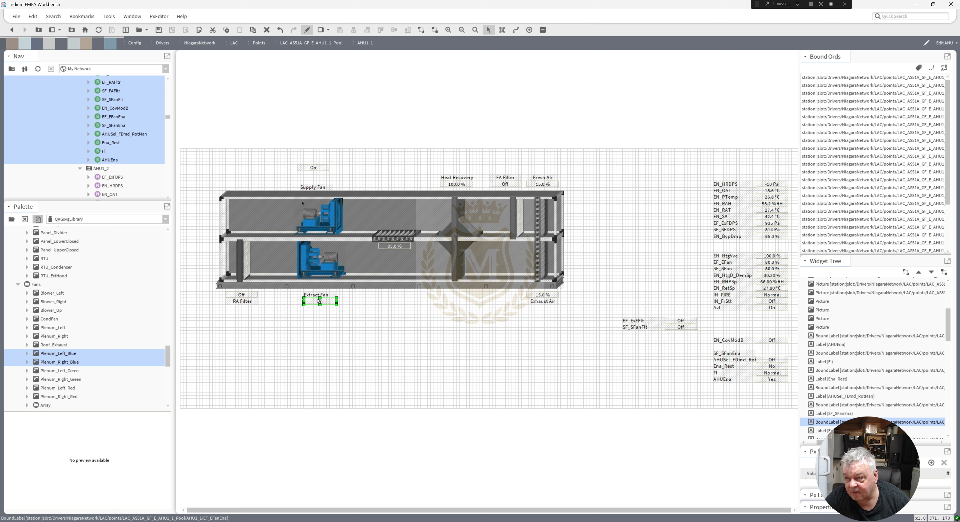
left_click_drag(313, 189, 318, 307)
left_click(373, 353)
key("Up")
key("Up")
key("Up")
key("Up")
key("Up")
key("Up")
key("Up")
key("Up")
key("Up")
key("Up")
key("Up")
key("Up")
key("Up")
key("Up")
key("Up")
key("Up")
key("Up")
key("Up")
key("Up")
key("Up")
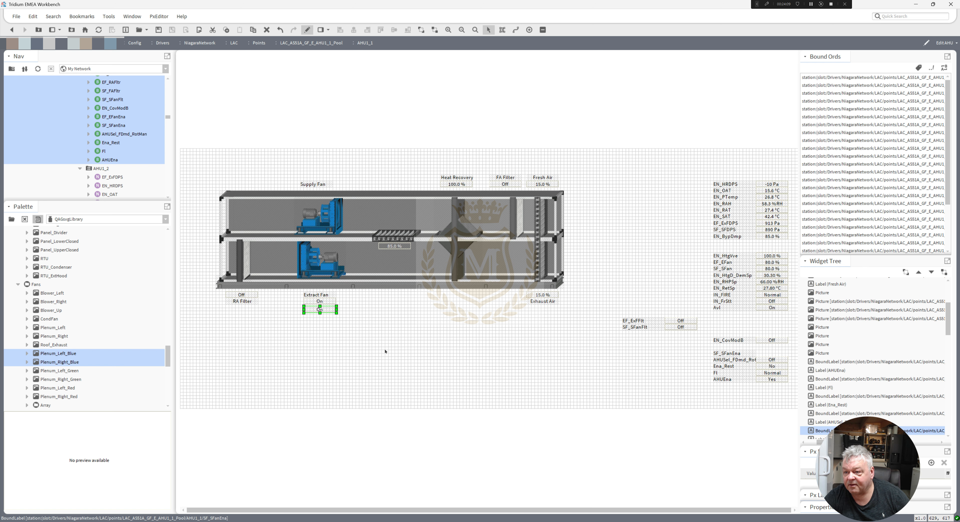
key("Up")
key("Up")
key("Up")
key("Up")
key("Up")
key("Up")
key("Up")
key("Up")
key("Up")
key("Up")
key("Up")
key("Up")
key("Up")
key("Up")
key("Up")
key("Up")
key("Up")
key("Up")
key("Up")
key("Up")
key("Up")
key("Up")
key("Up")
key("Up")
key("Up")
key("Up")
key("Up")
key("Up")
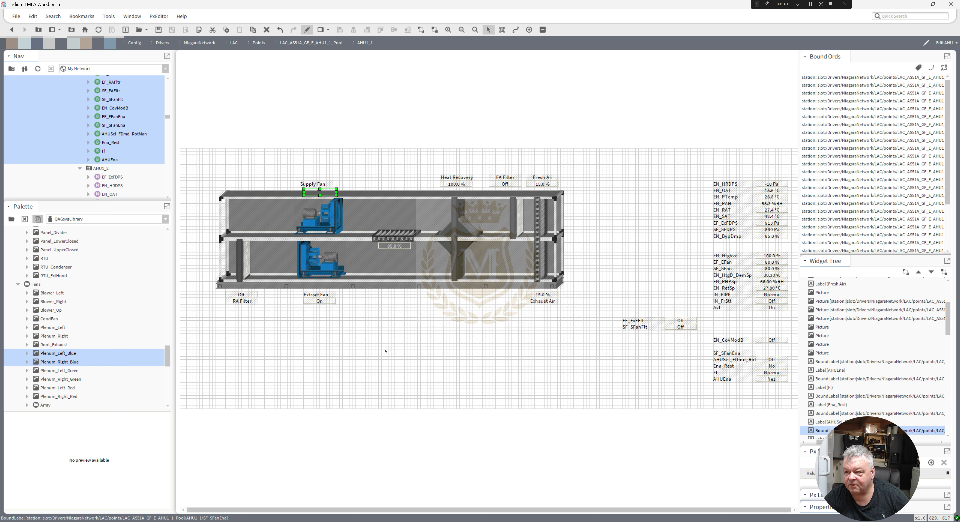
key("Up")
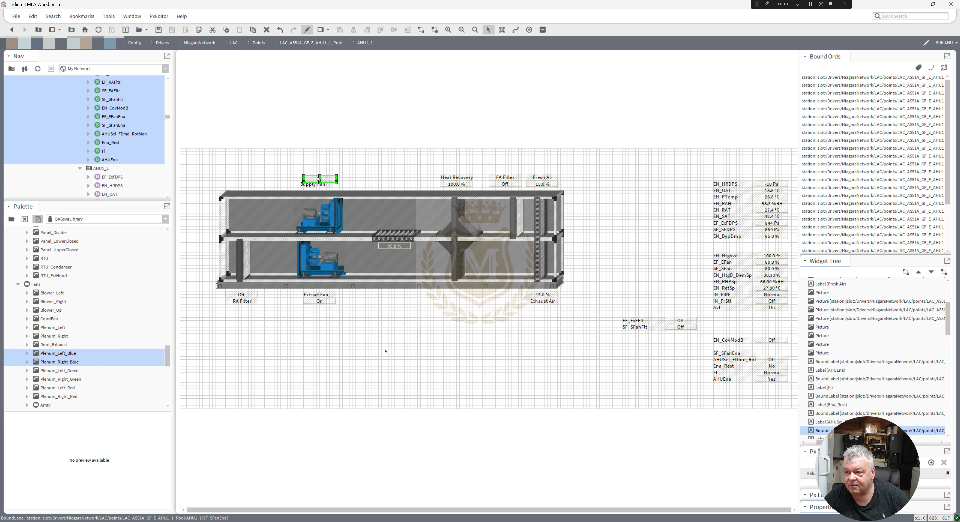
key("Up")
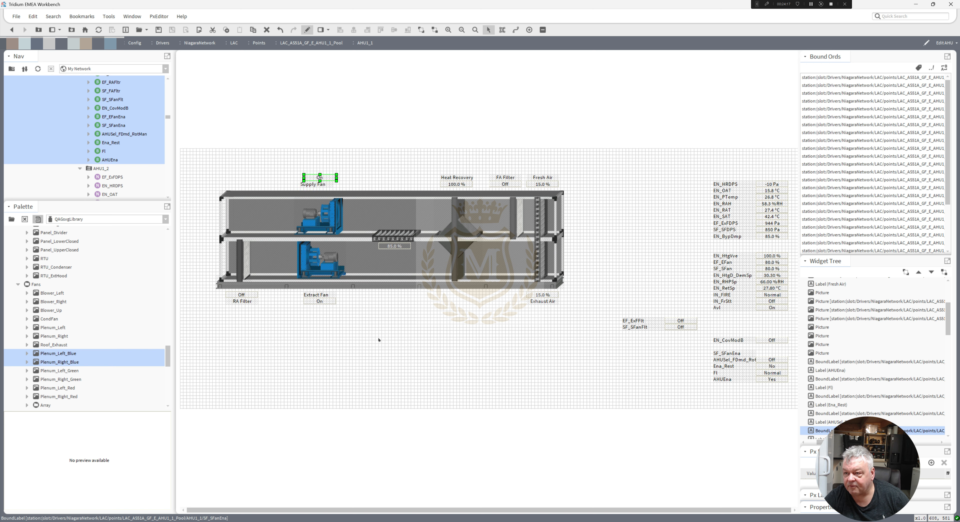
left_click(315, 184)
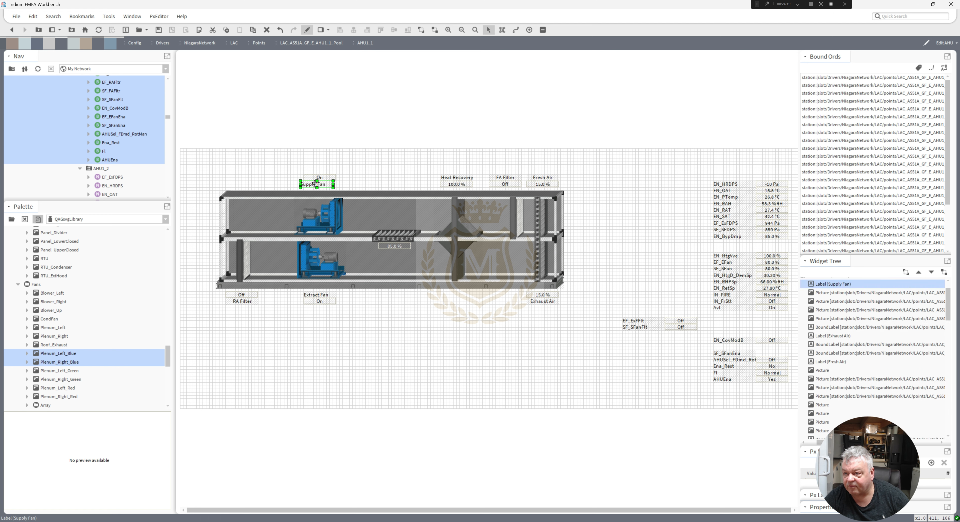
left_click(387, 339)
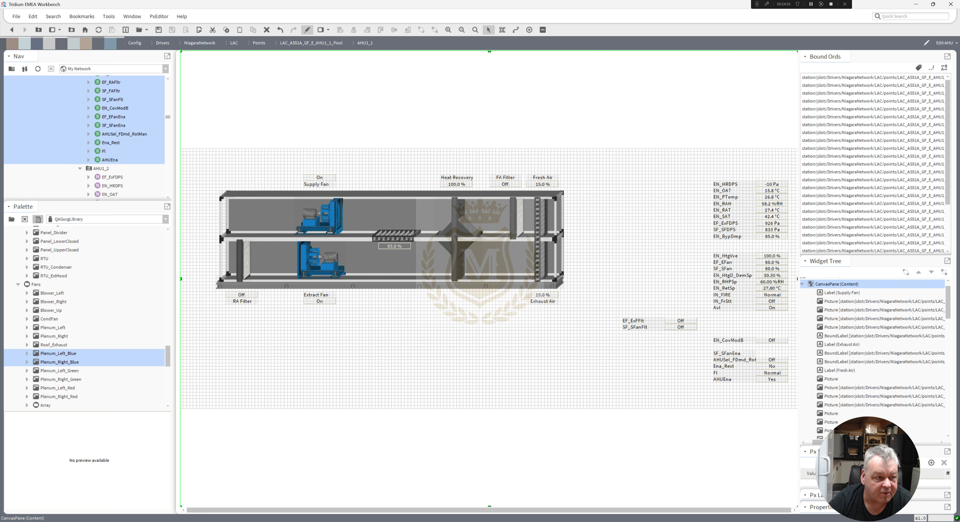
Examine the reference AHU graphic image for the coil layout.
left_click_drag(0, 112, 432, 311)
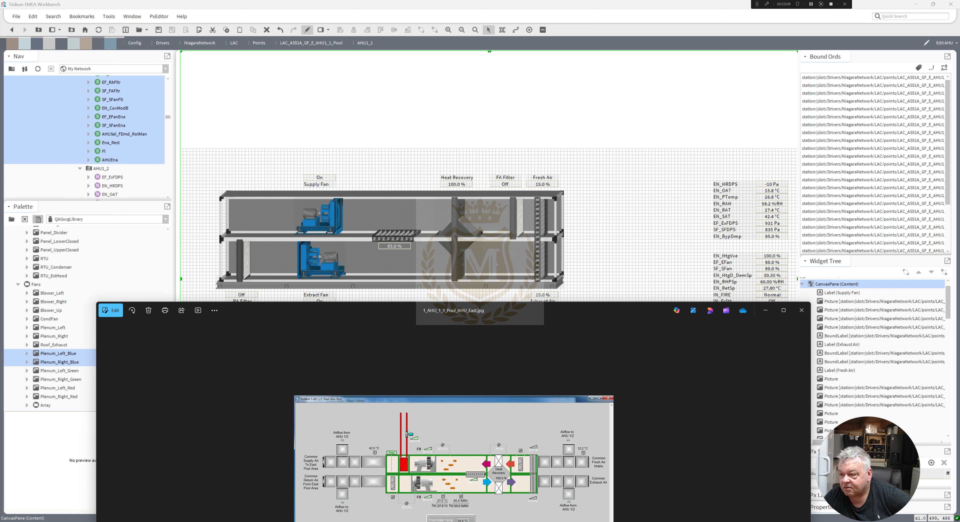
left_click_drag(496, 313, 0, 150)
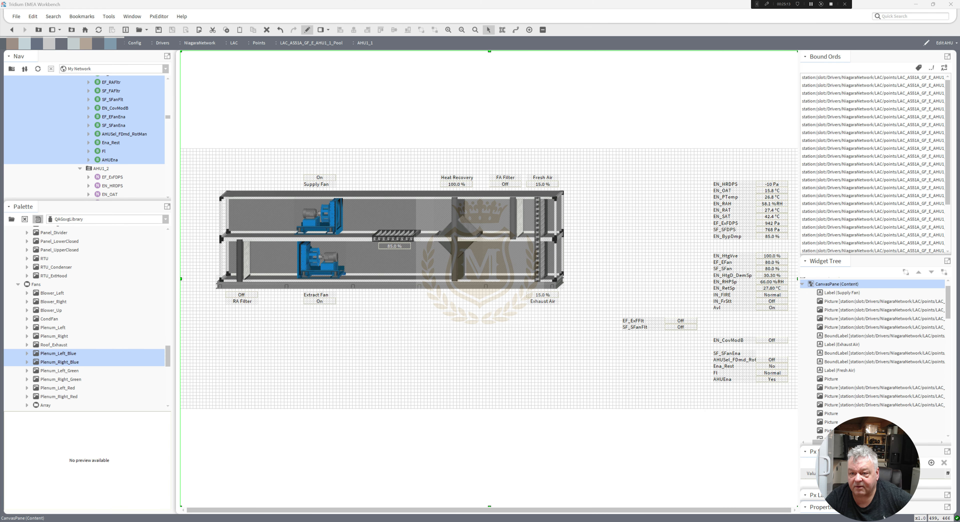
Add a Water_Heating coil from the Coils palette folder into the upper duct before the supply fan.
left_click_drag(167, 362, 172, 247)
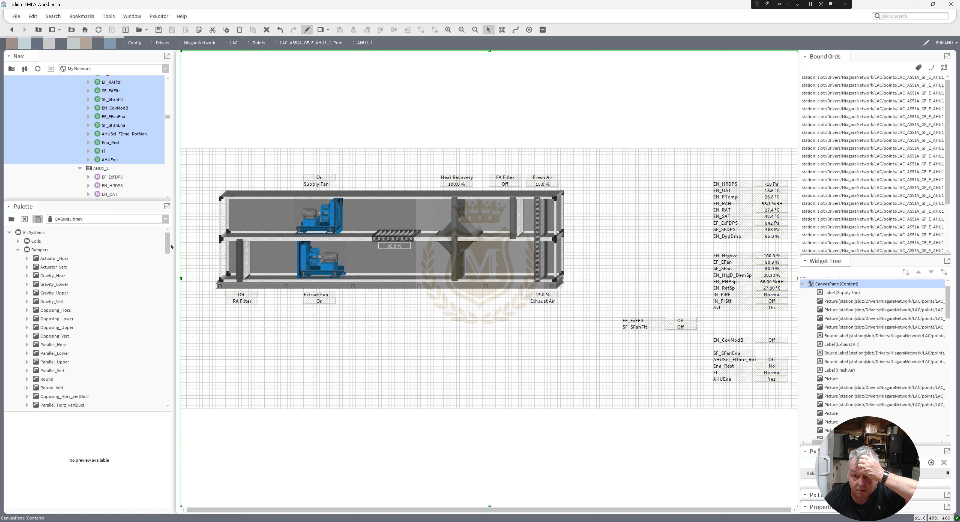
left_click(18, 241)
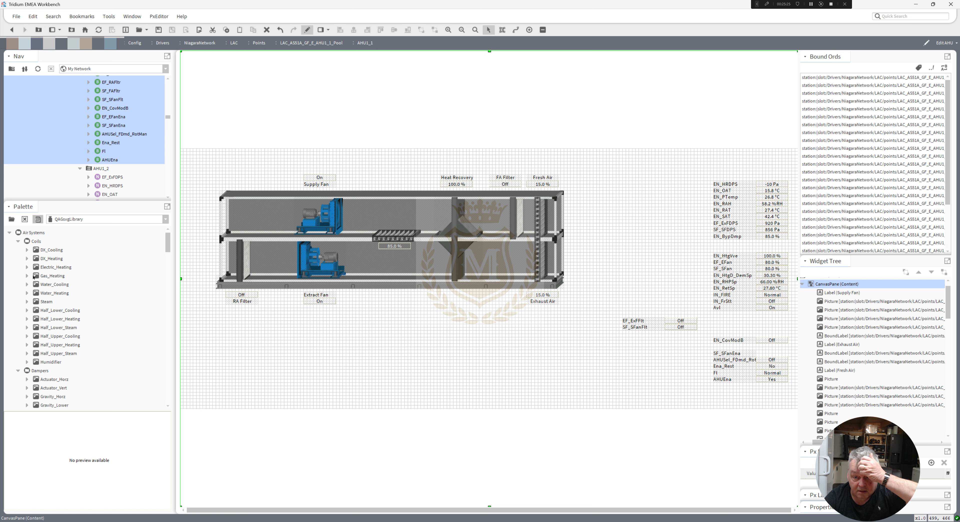
left_click(47, 295)
left_click_drag(47, 295, 280, 213)
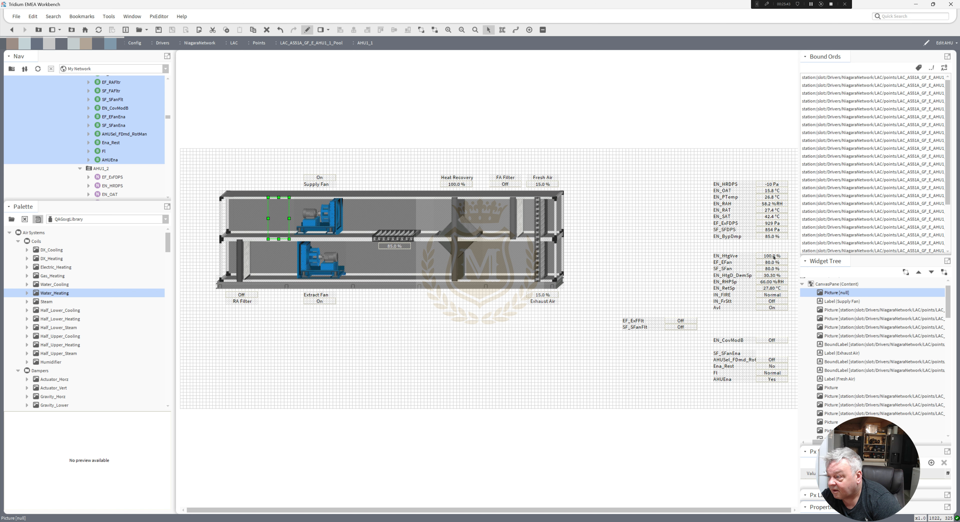
Move the EN_HtgVlve value above the upper duct next to the supply fan and copy its binding ord.
left_click_drag(773, 257, 275, 179)
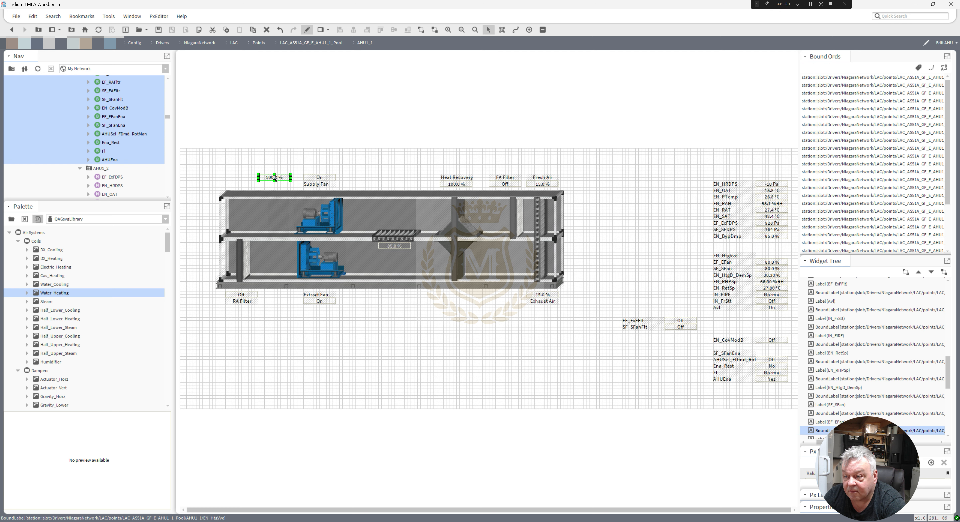
double_click(275, 179)
left_click(468, 336)
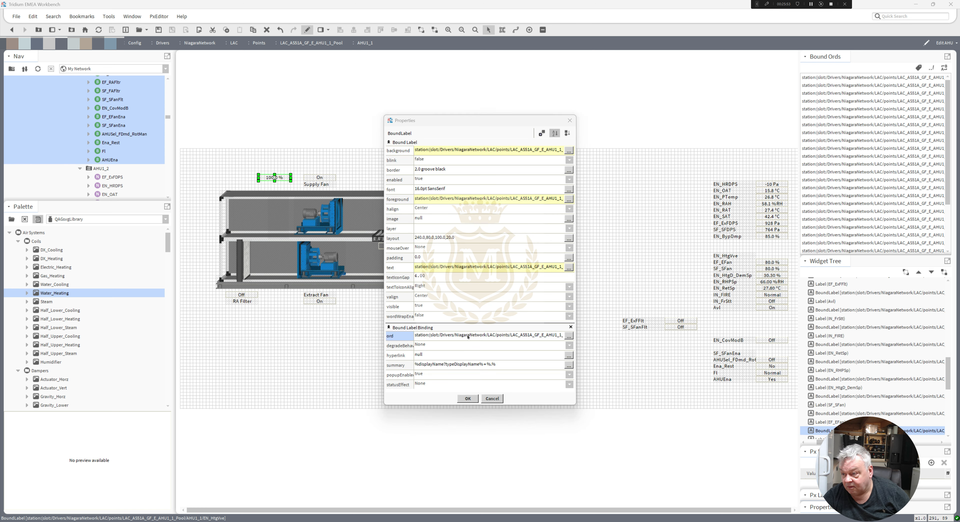
left_click(468, 278)
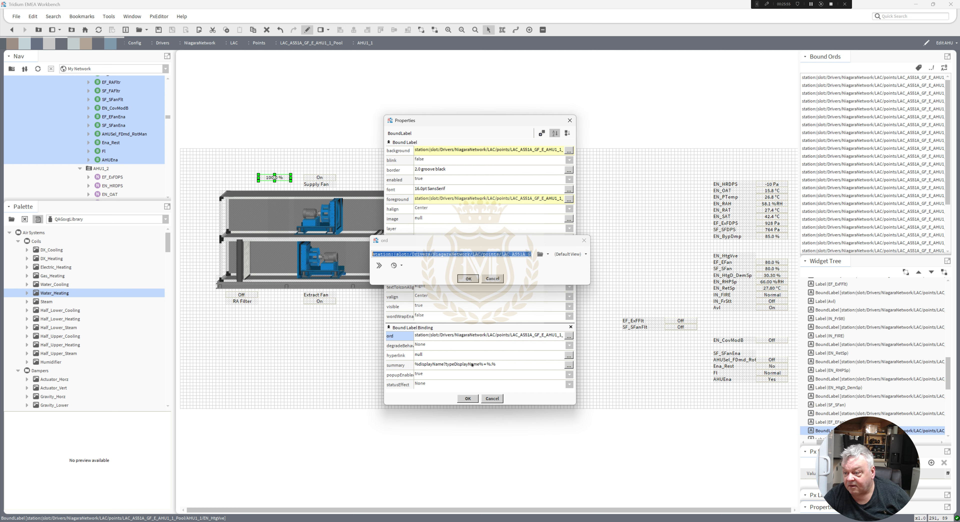
left_click(471, 399)
Bind the heating coil picture to the EN_HtgVlve ord and nudge it into place.
double_click(276, 219)
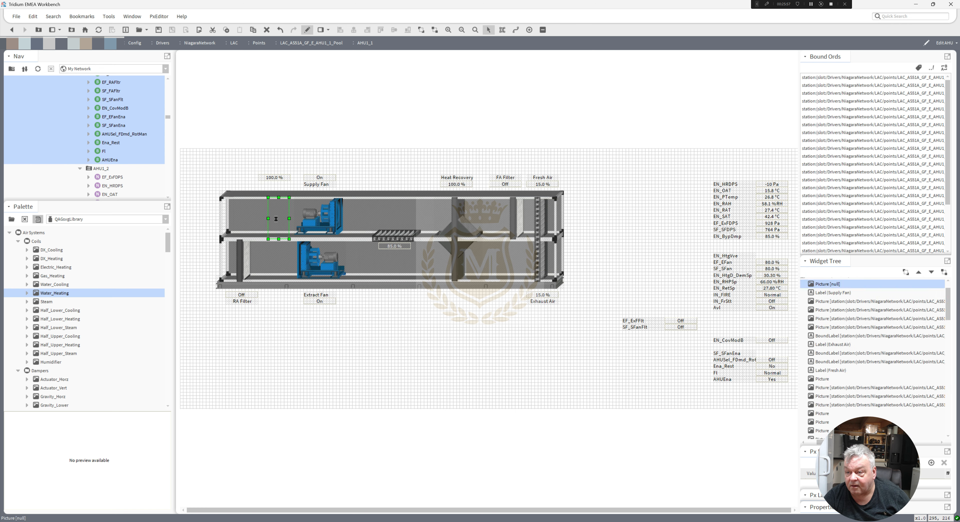
left_click(440, 298)
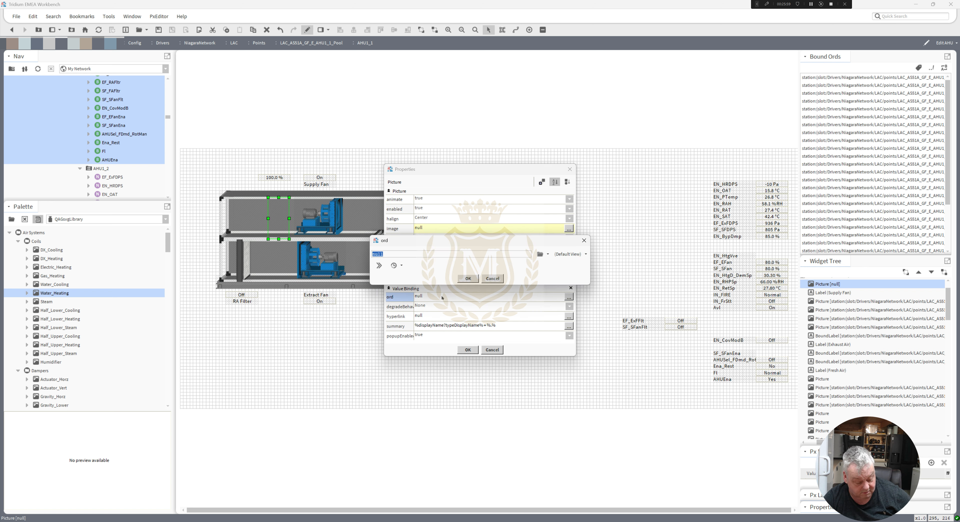
left_click(468, 278)
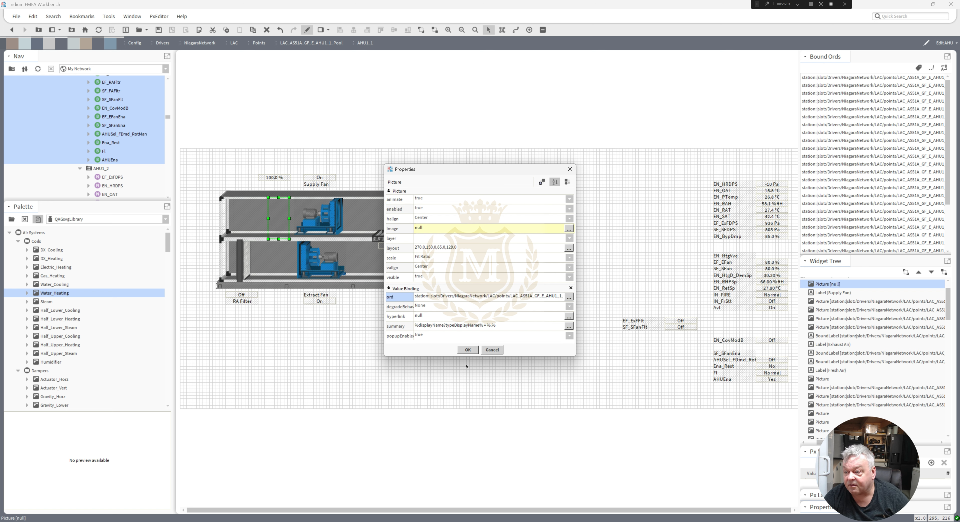
left_click(467, 349)
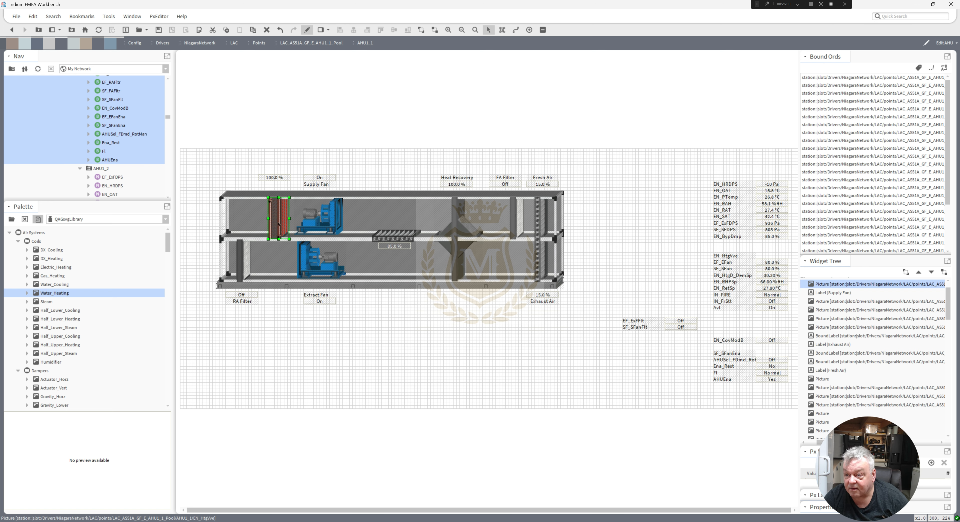
left_click_drag(278, 224, 275, 222)
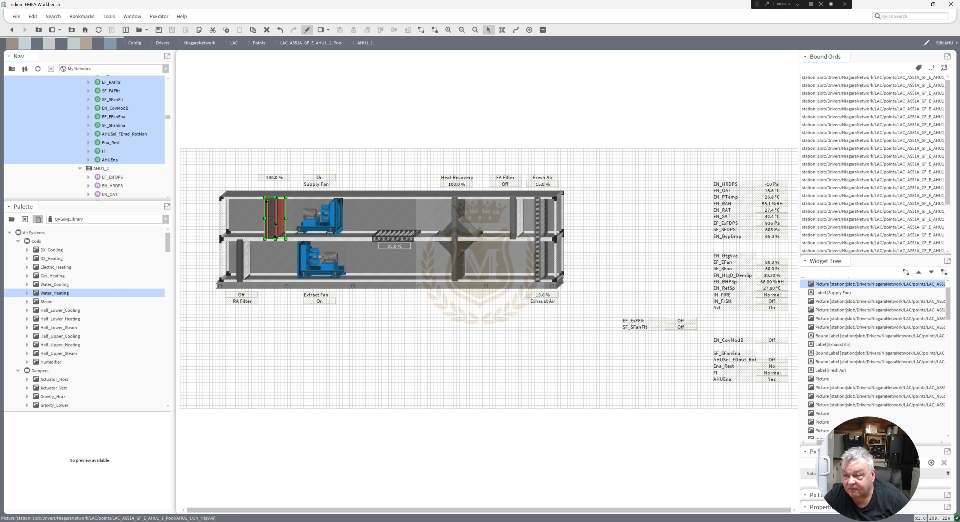
Move the EN_HtgVlve label beneath its value and rename it Heat Valve.
left_click_drag(726, 256, 291, 185)
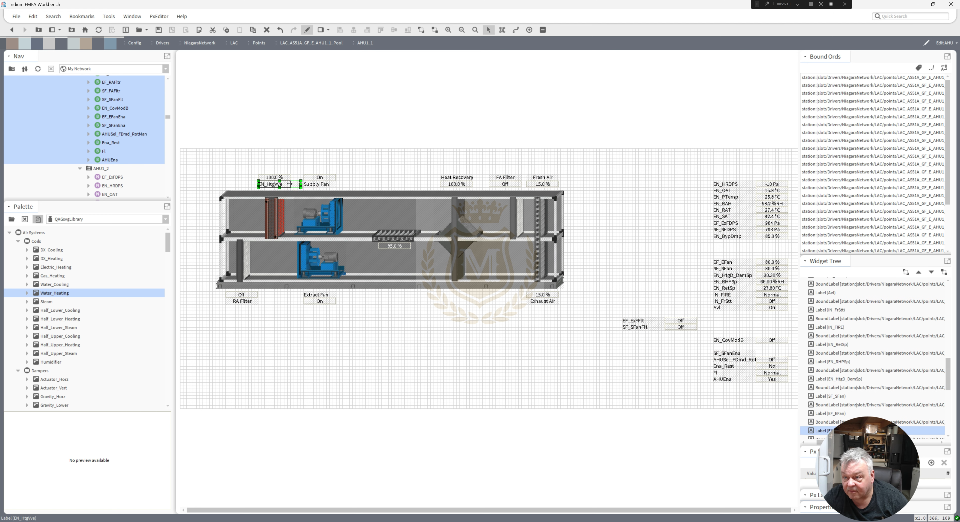
double_click(281, 185)
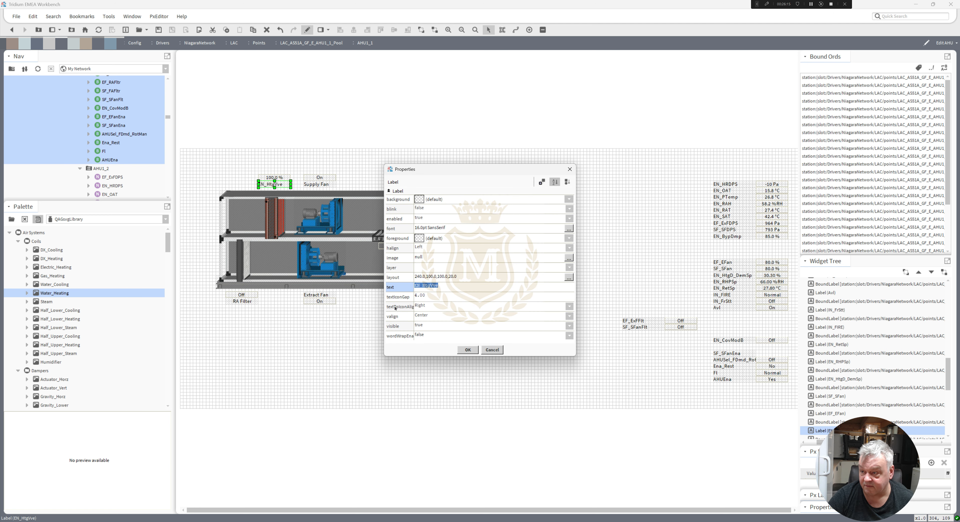
type("Bea")
type("t Valv")
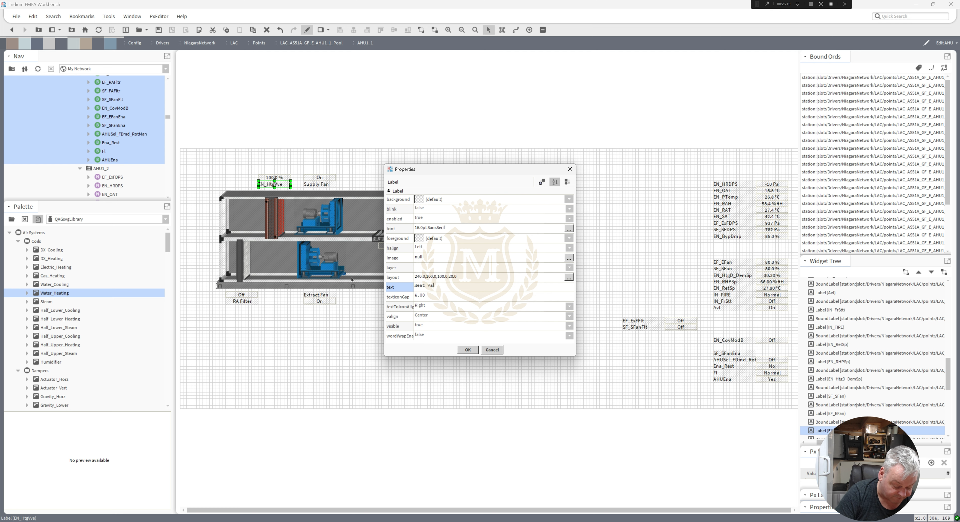
left_click(470, 350)
Delete the leftover SF_SFanEna label from the points list.
left_click(408, 335)
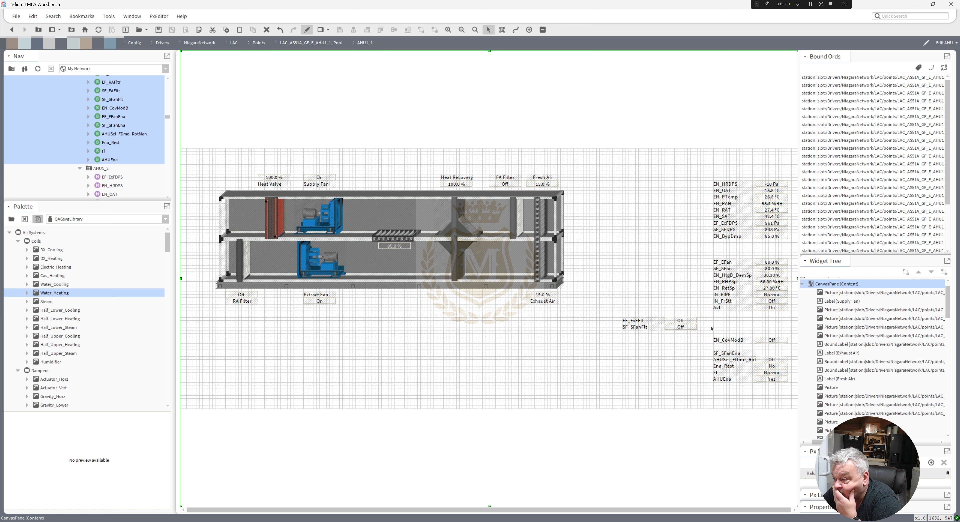
left_click(730, 352)
key("Delete")
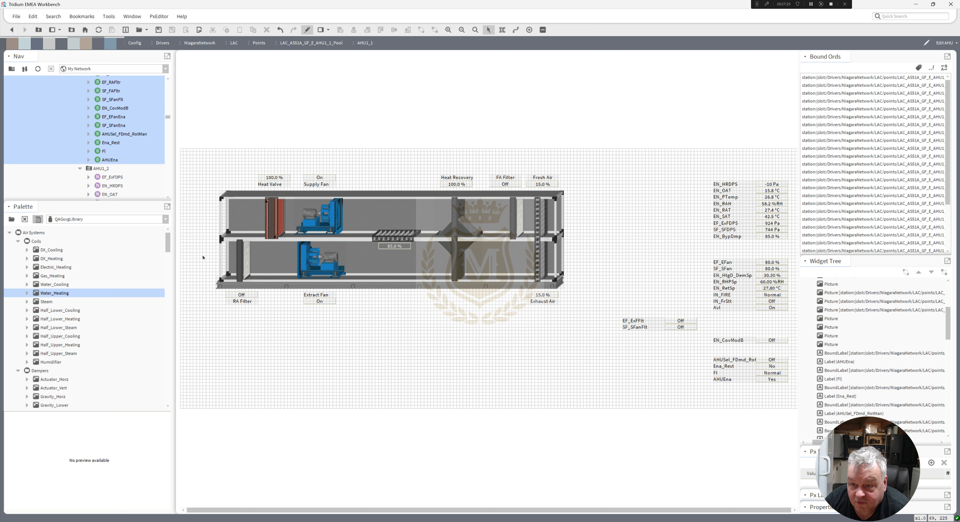
Browse the palette library's Air Systems folders for a suitable graphic.
left_click_drag(169, 249, 176, 264)
scroll(180, 279, "down", 4)
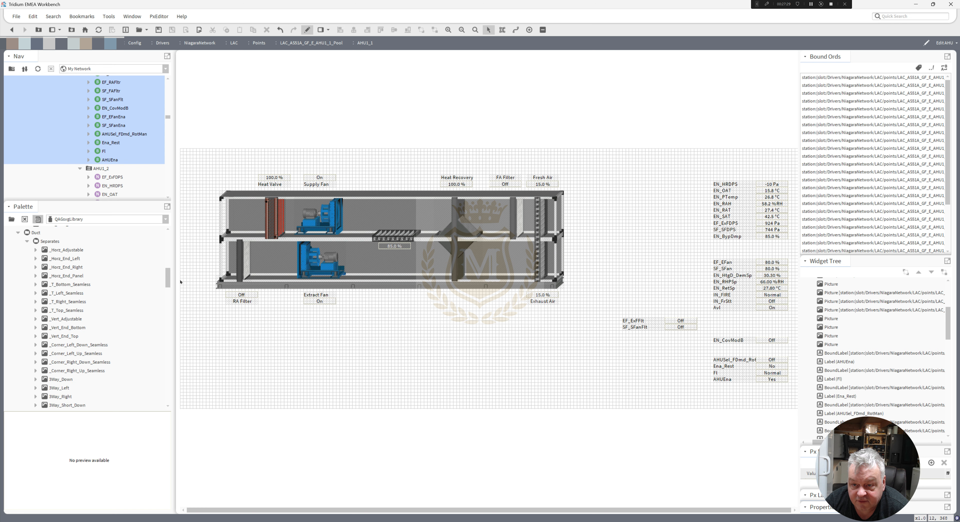
left_click_drag(180, 282, 184, 367)
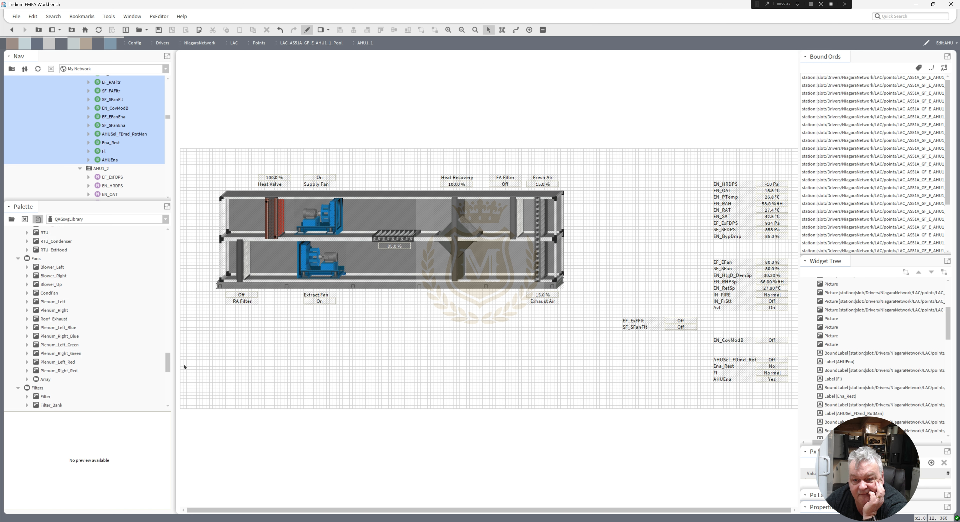
left_click_drag(183, 358, 167, 389)
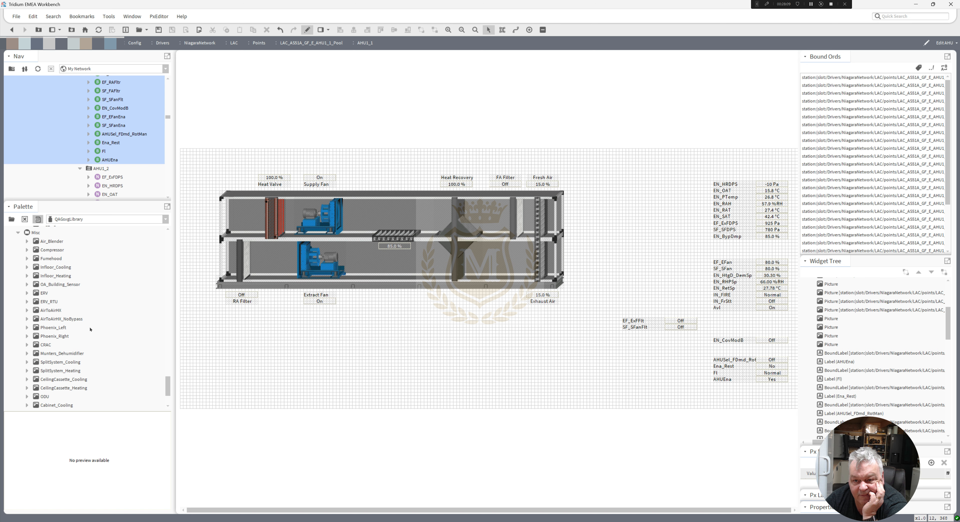
left_click(48, 311)
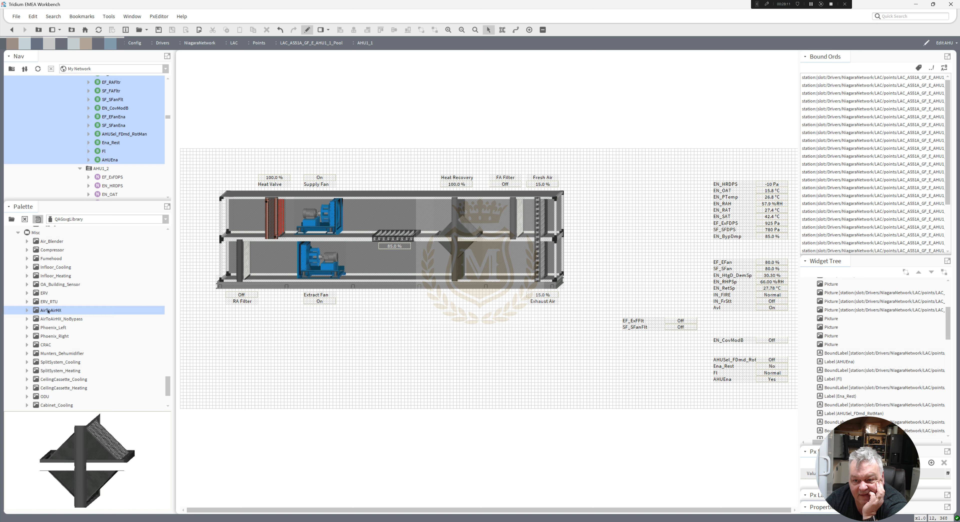
left_click(49, 319)
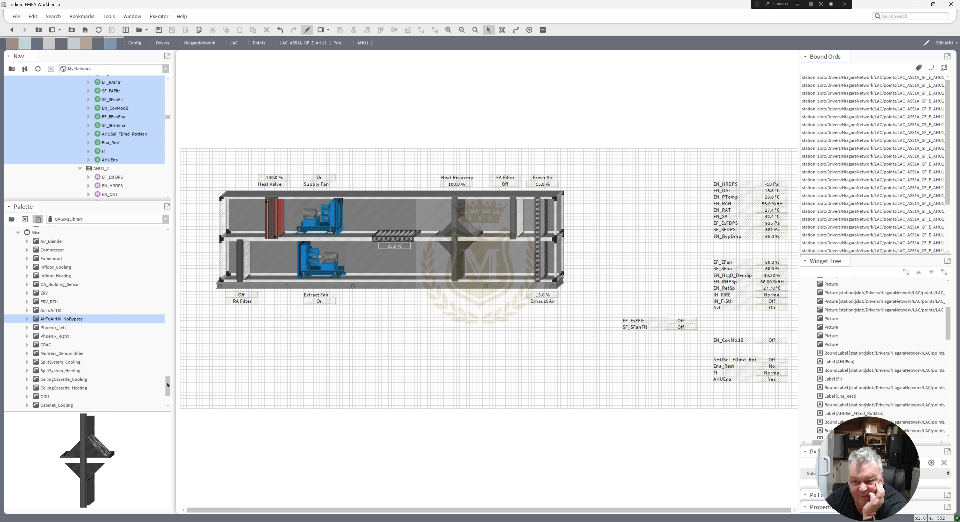
left_click_drag(167, 385, 166, 392)
left_click(13, 398)
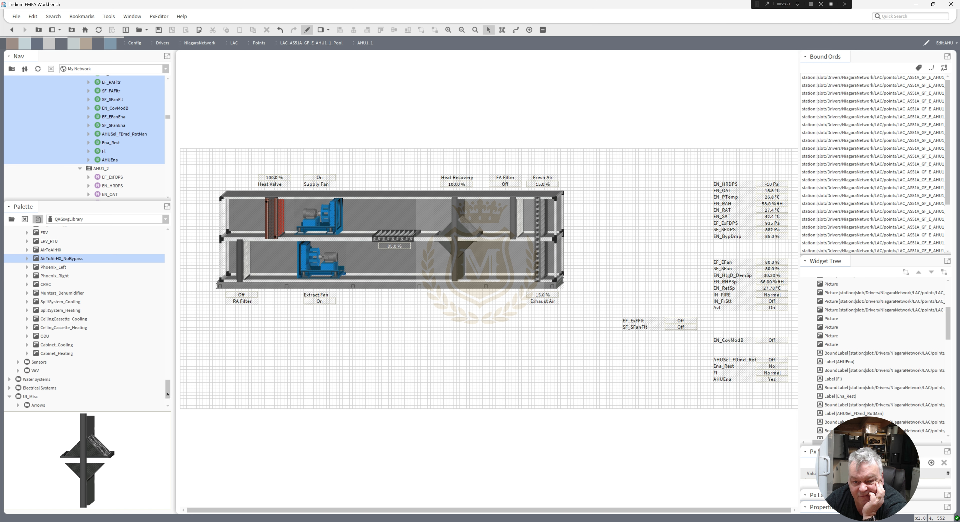
Open the UI_Misc White arrows folder and place a White_Left arrow in the upper duct and a White_Right arrow in the lower duct.
left_click_drag(167, 394, 167, 398)
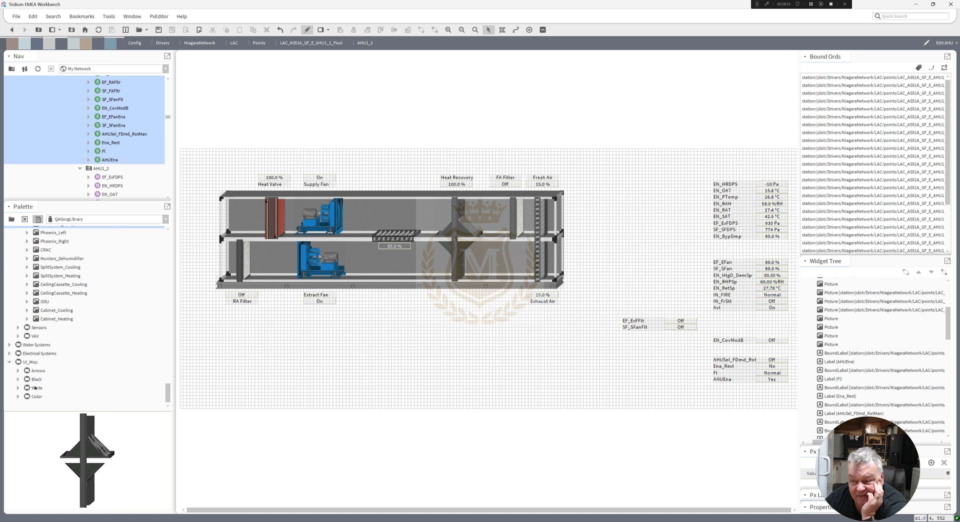
left_click(18, 388)
scroll(165, 380, "down", 1)
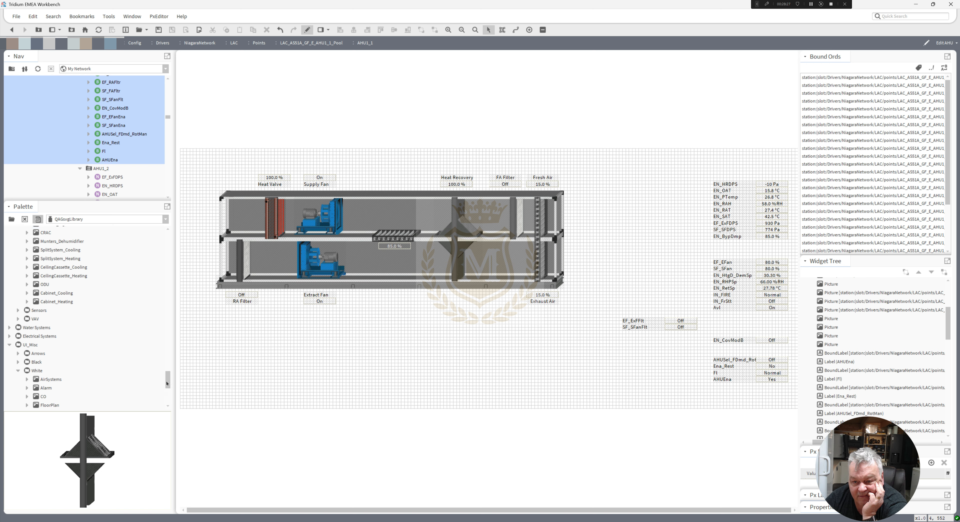
left_click(18, 353)
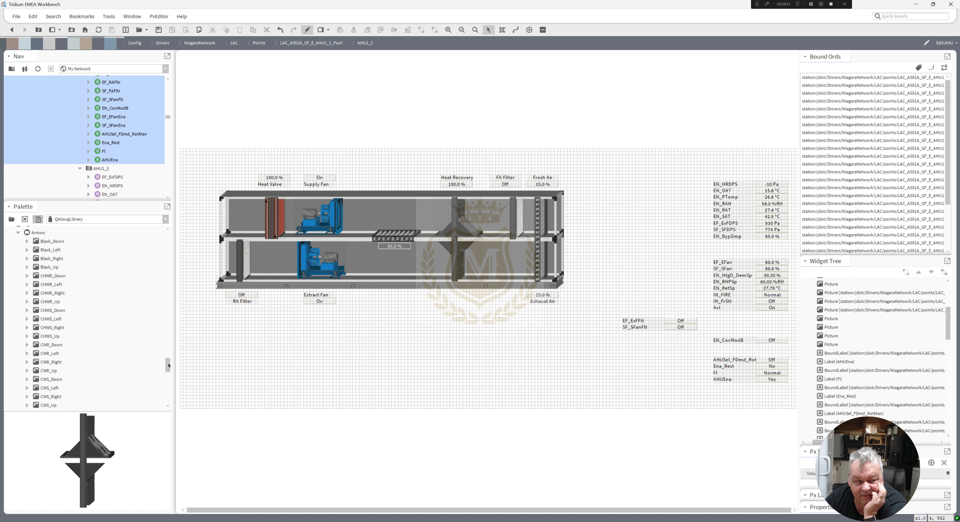
scroll(167, 372, "down", 5)
left_click_drag(168, 372, 168, 380)
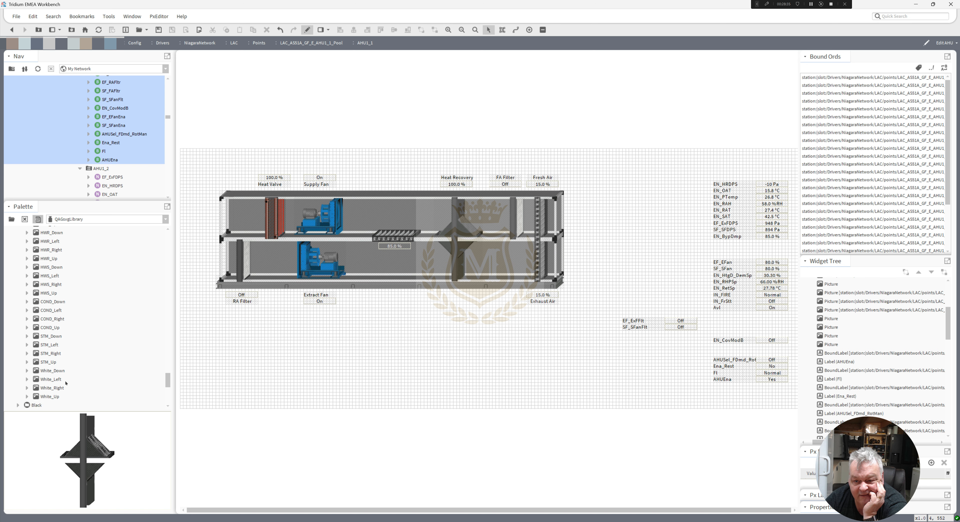
left_click_drag(97, 381, 364, 326)
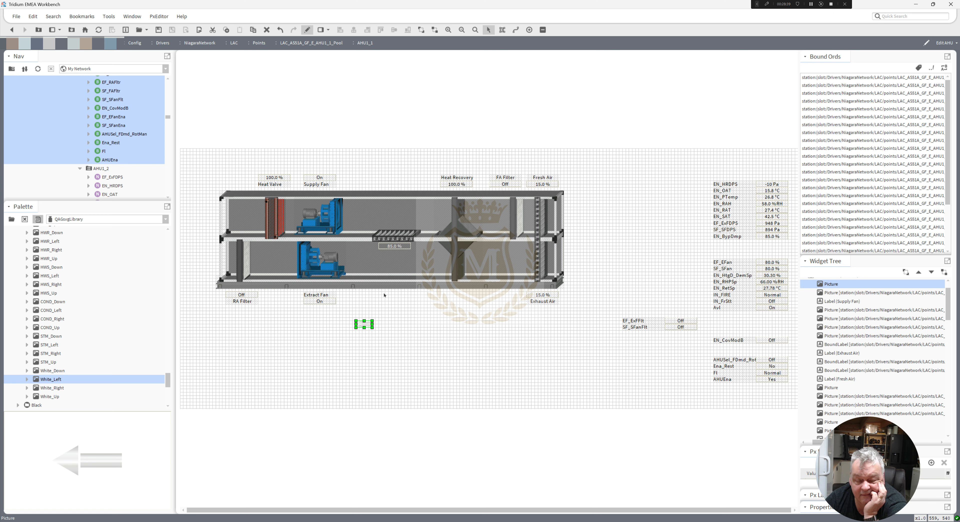
left_click_drag(378, 215, 377, 215)
left_click_drag(57, 389, 378, 259)
left_click(447, 406)
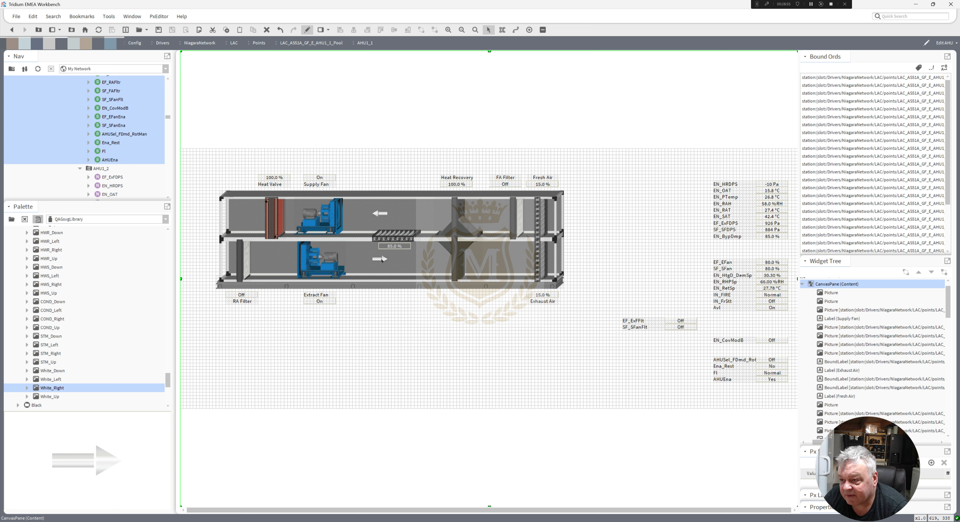
Shift both airflow arrows slightly left within their ducts.
left_click_drag(382, 260, 366, 260)
left_click_drag(378, 214, 359, 213)
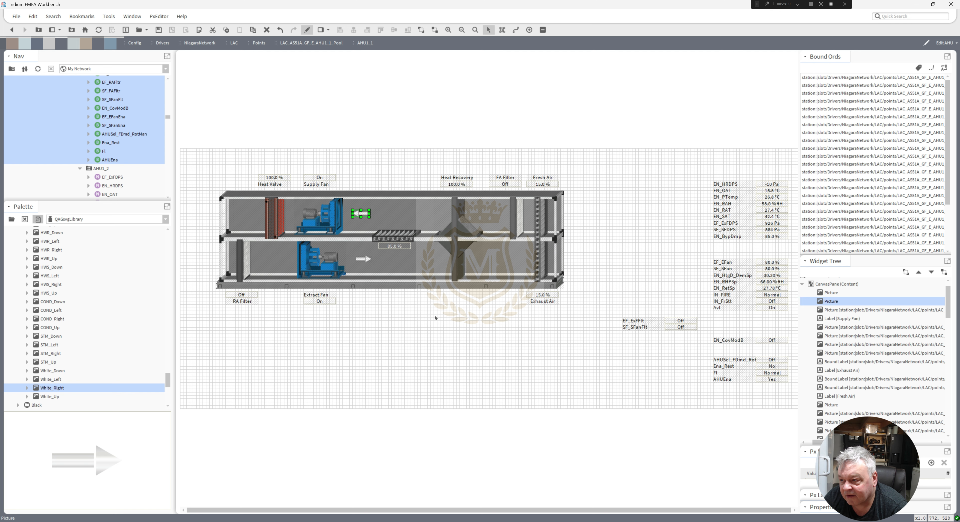
Select the filter graphic with its value and nudge them three steps to the right.
left_click_drag(438, 311, 367, 218)
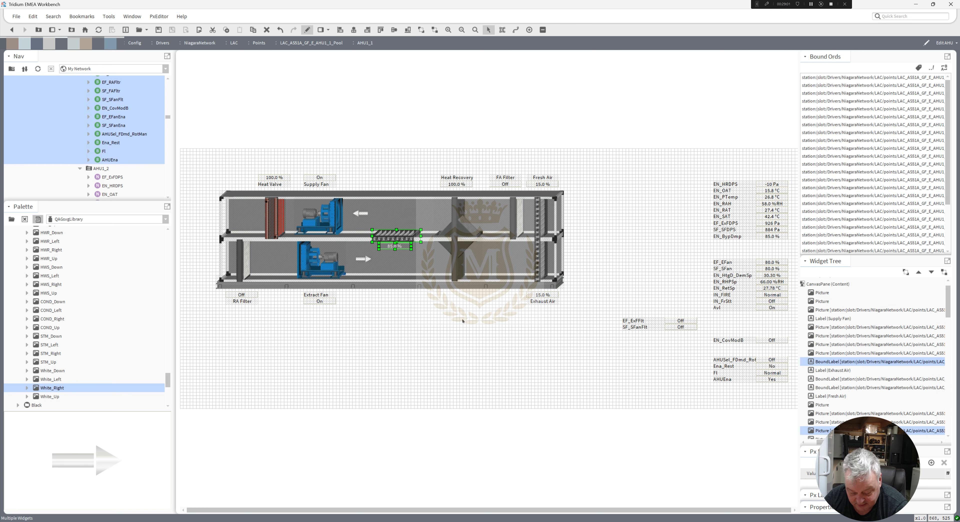
key("Right")
key("Right")
key("Right")
key("Right")
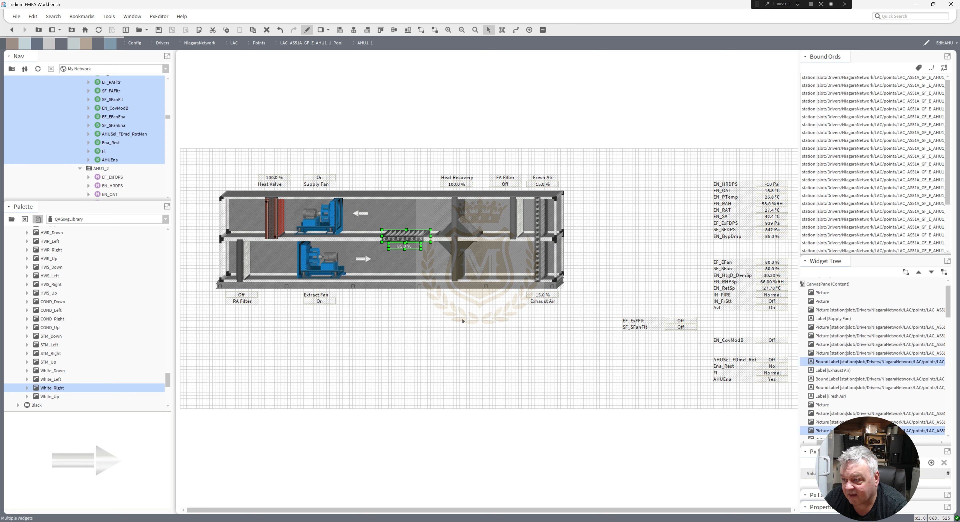
left_click(446, 333)
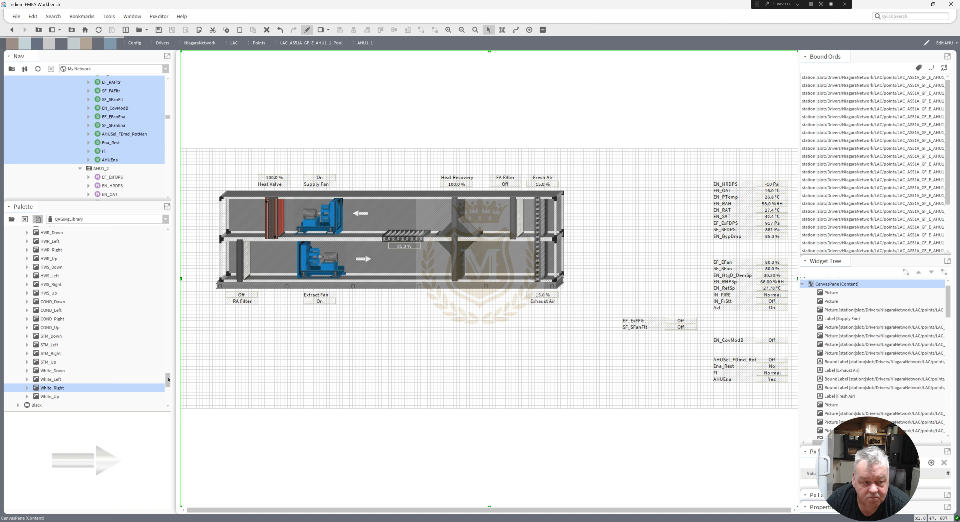
left_click_drag(168, 379, 168, 368)
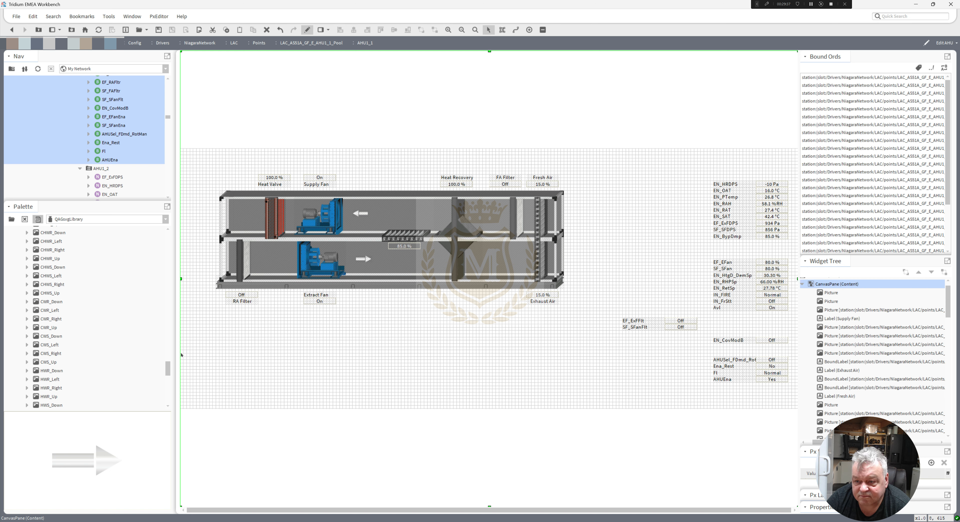
left_click_drag(168, 369, 172, 383)
left_click(52, 388)
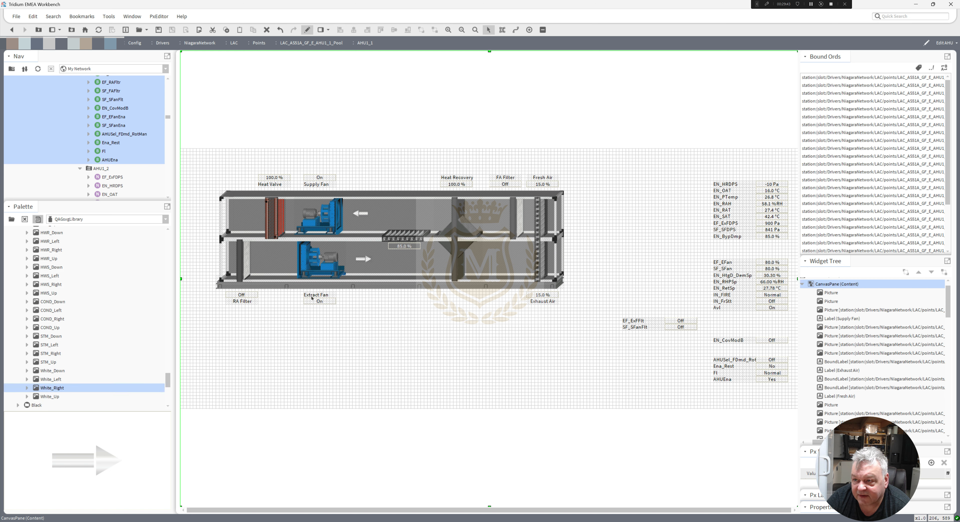
Duplicate the upper-duct left arrow and move the copy into the upper duct beside the heat recovery section.
right_click(363, 212)
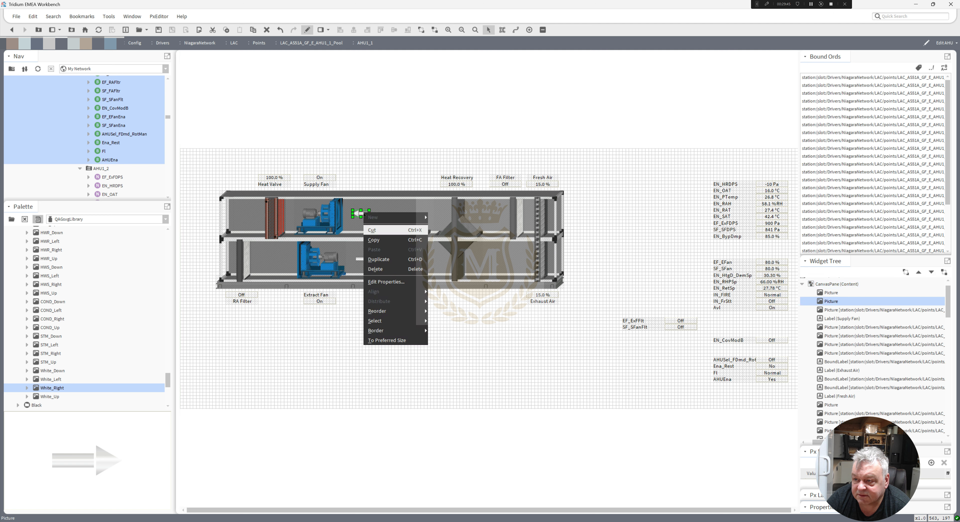
left_click(378, 259)
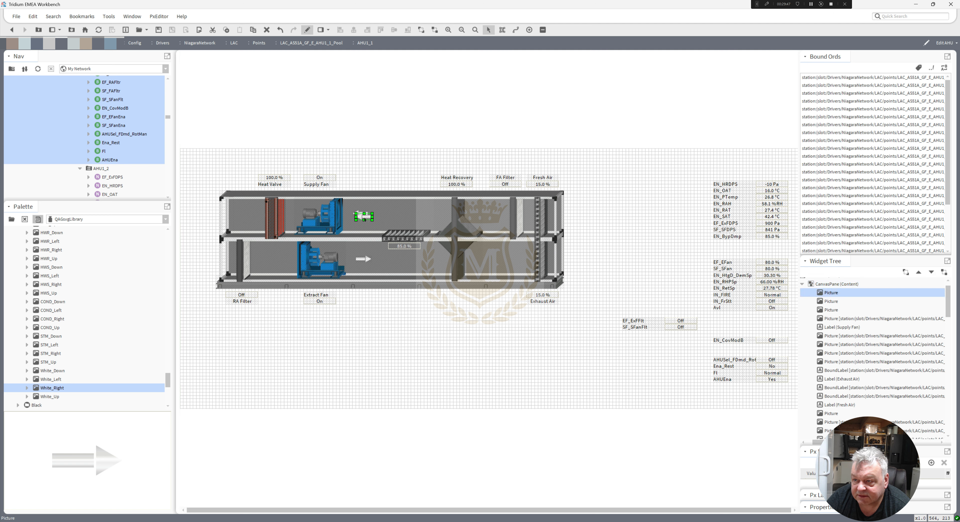
left_click_drag(363, 218, 491, 214)
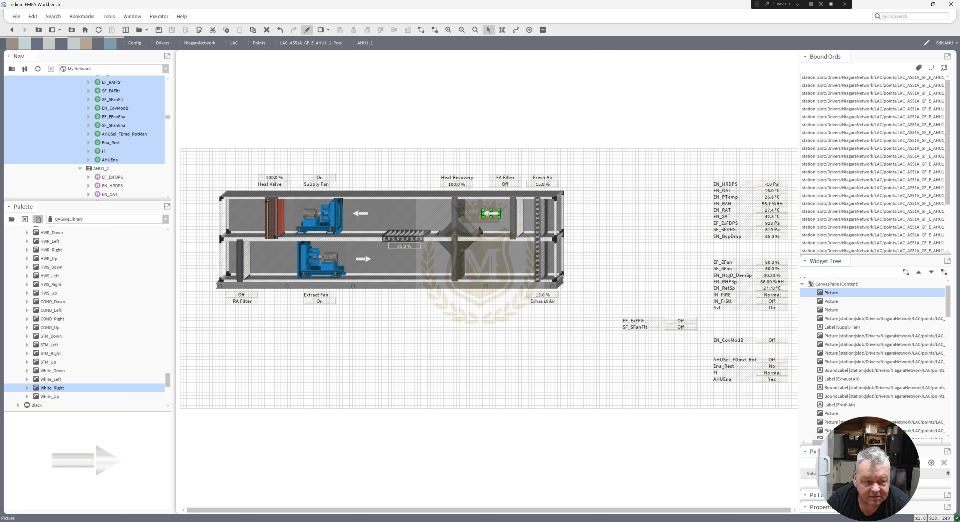
Duplicate the lower-duct right arrow and move the copy into the lower duct beside the heat recovery section.
left_click(369, 262)
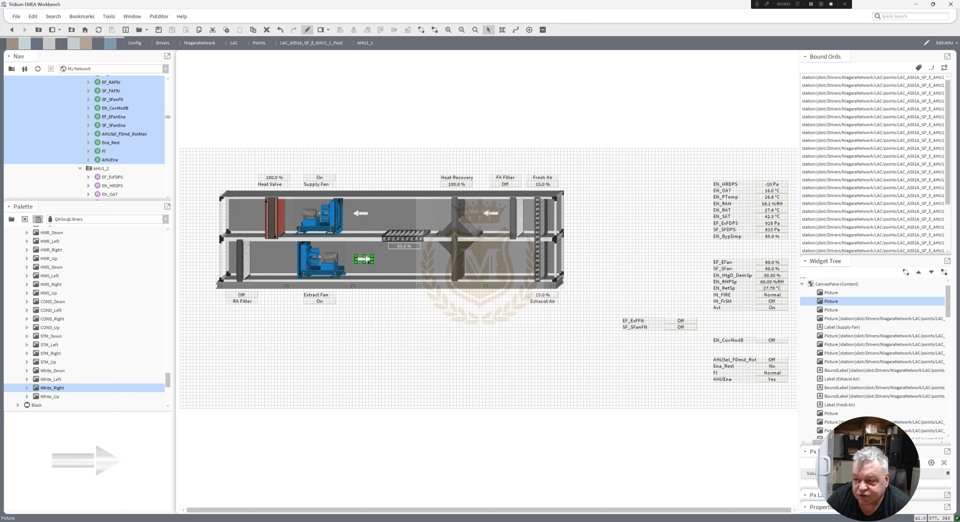
right_click(368, 262)
left_click(380, 274)
left_click_drag(367, 263, 493, 258)
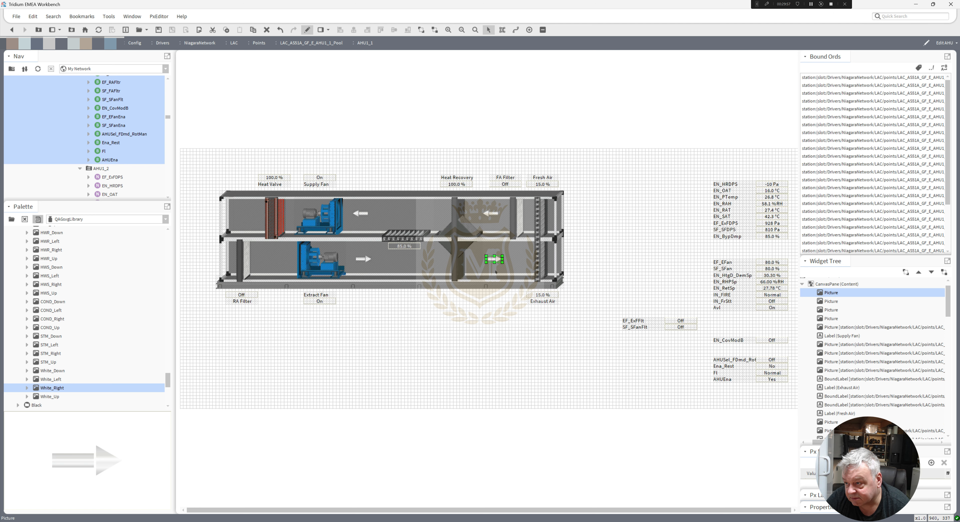
left_click(508, 354)
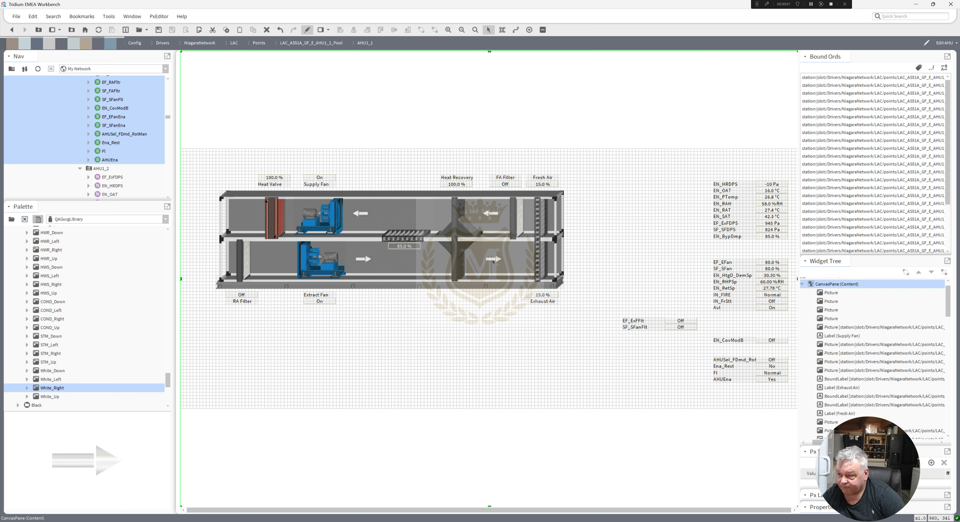
left_click(493, 261)
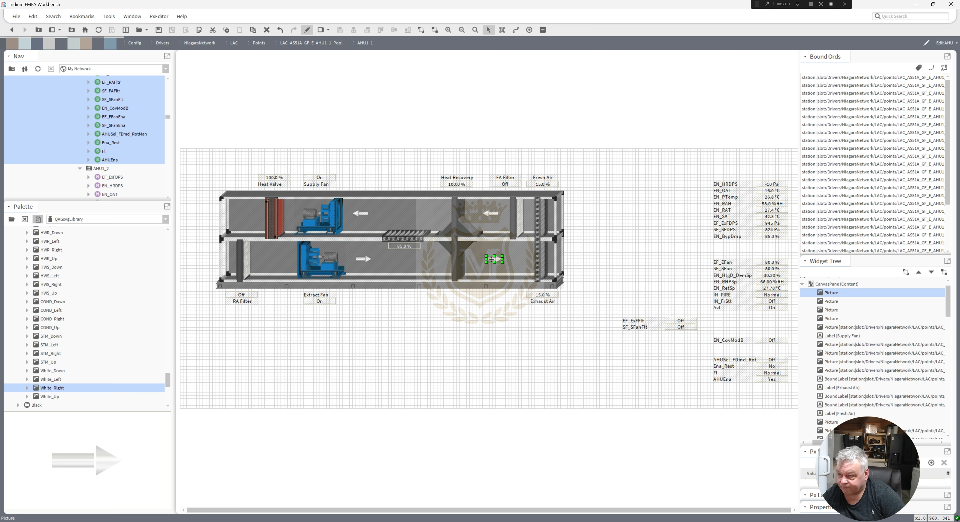
left_click(515, 329)
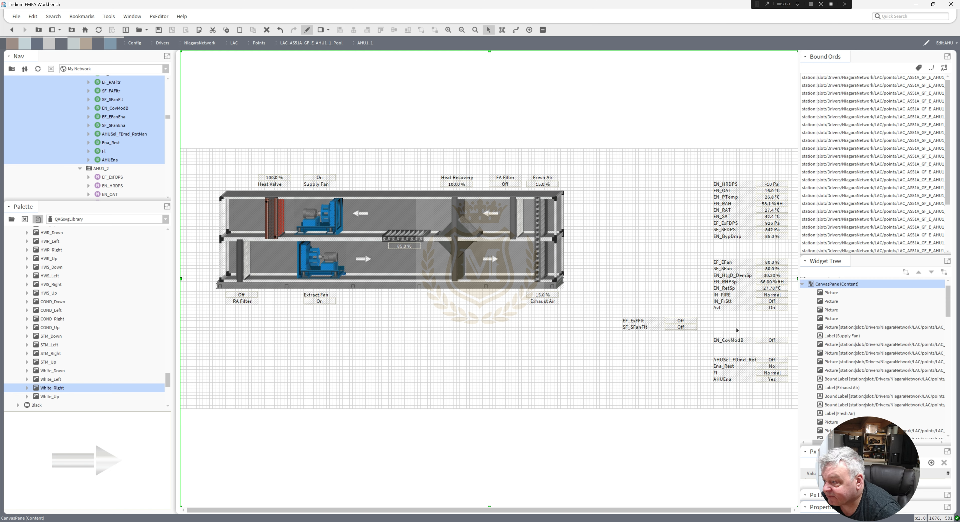
Animate the EF_ExFlt value's text with a Boolean To Simple converter, true value FAULT! and false value Healthy.
left_click(739, 380)
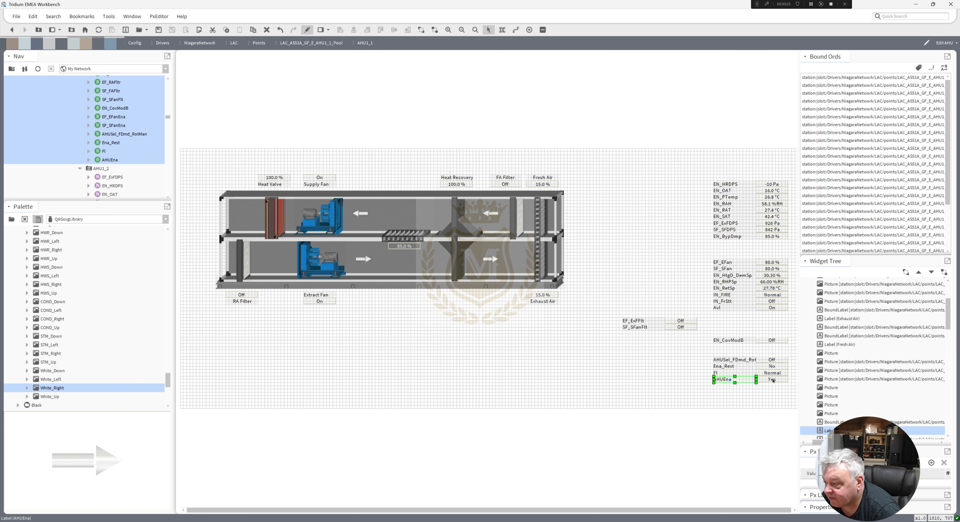
left_click(736, 361)
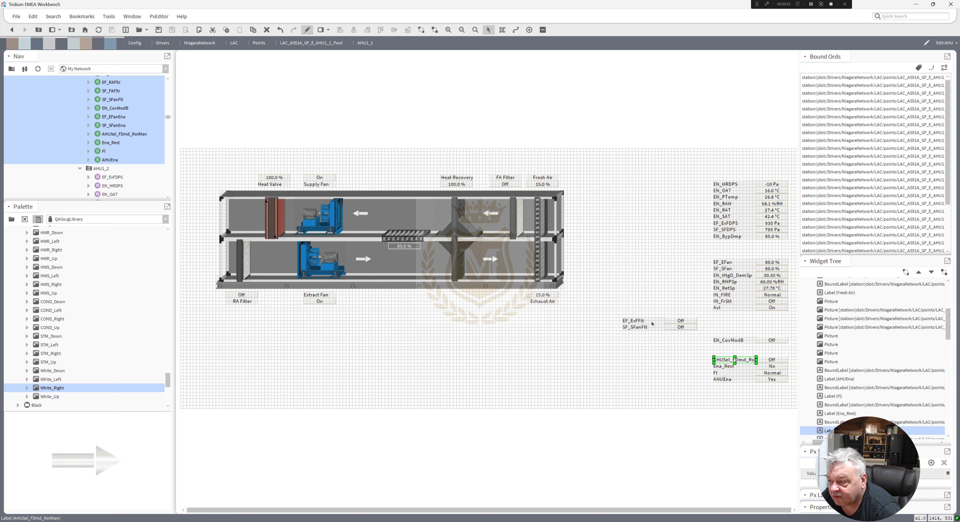
left_click(680, 321)
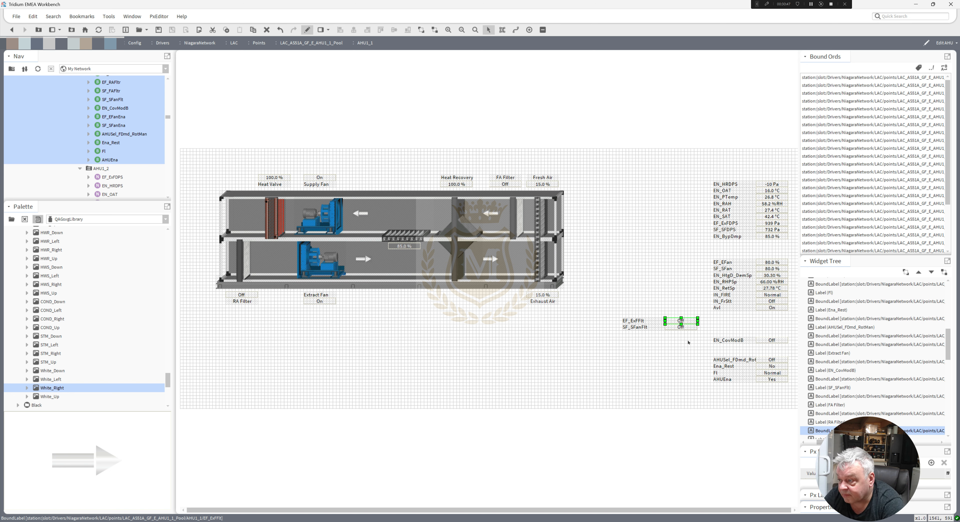
double_click(673, 322)
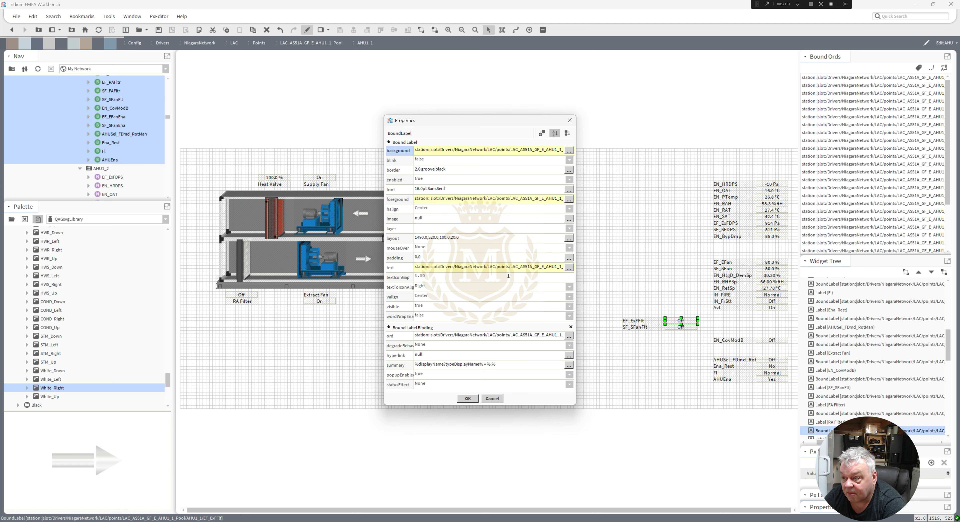
right_click(495, 269)
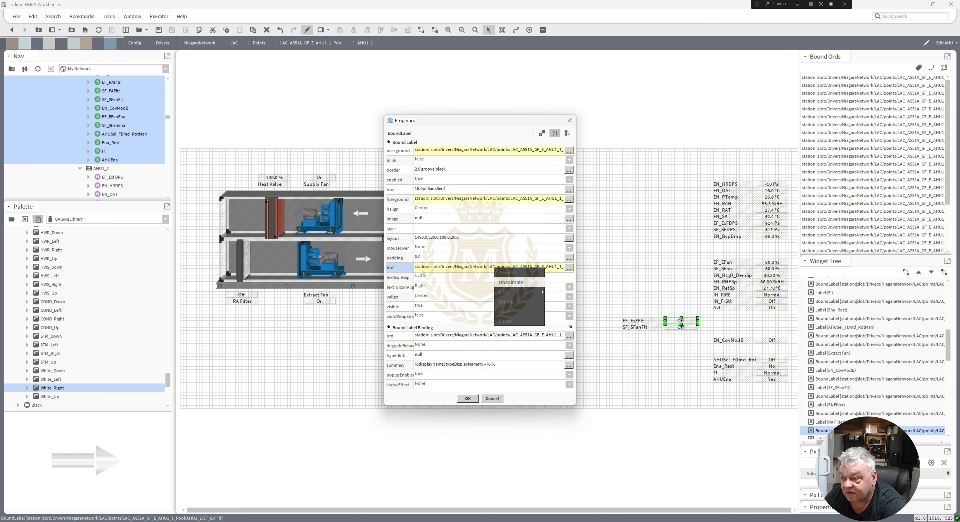
left_click(511, 282)
right_click(463, 266)
left_click(477, 272)
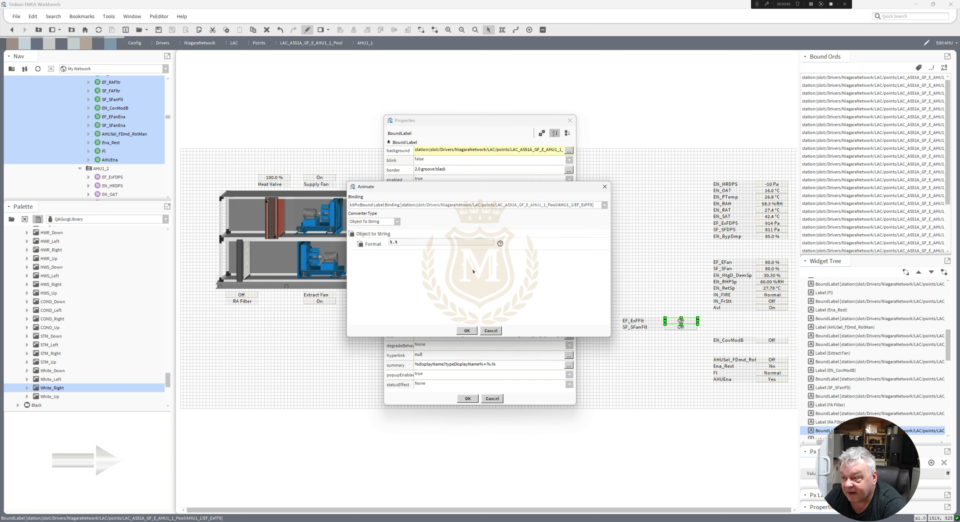
left_click(397, 221)
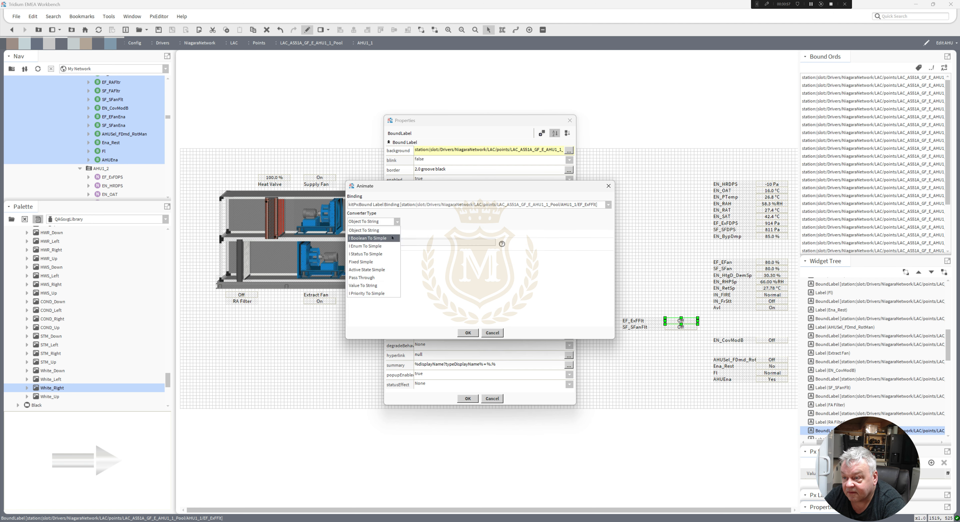
left_click(392, 237)
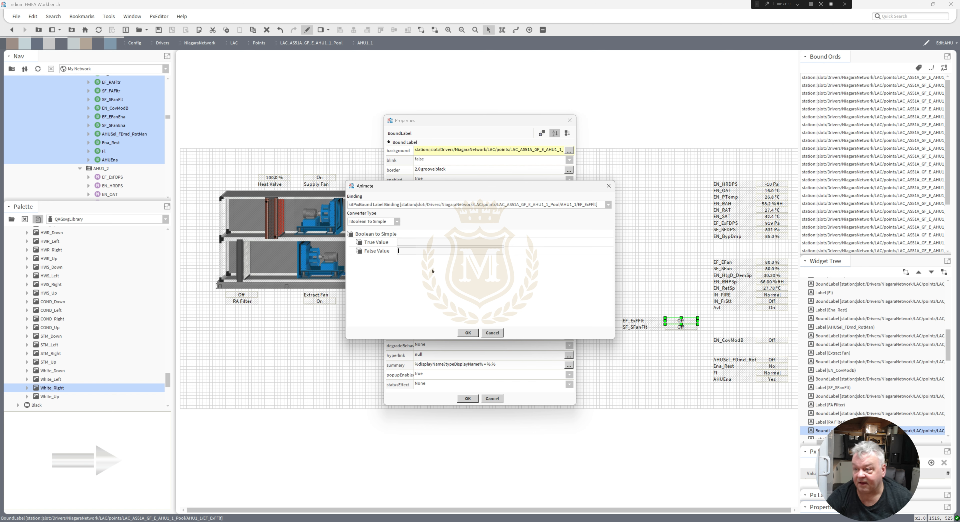
type("Hea")
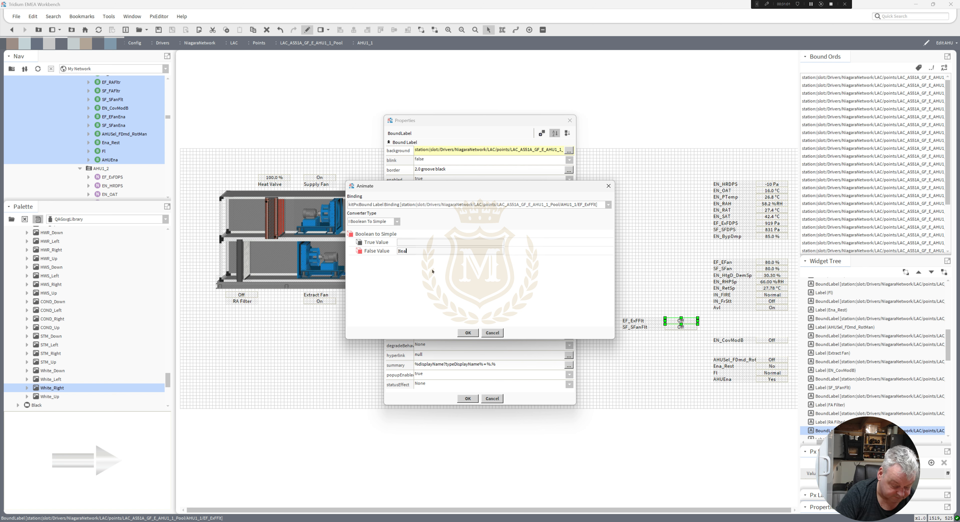
type("lthy")
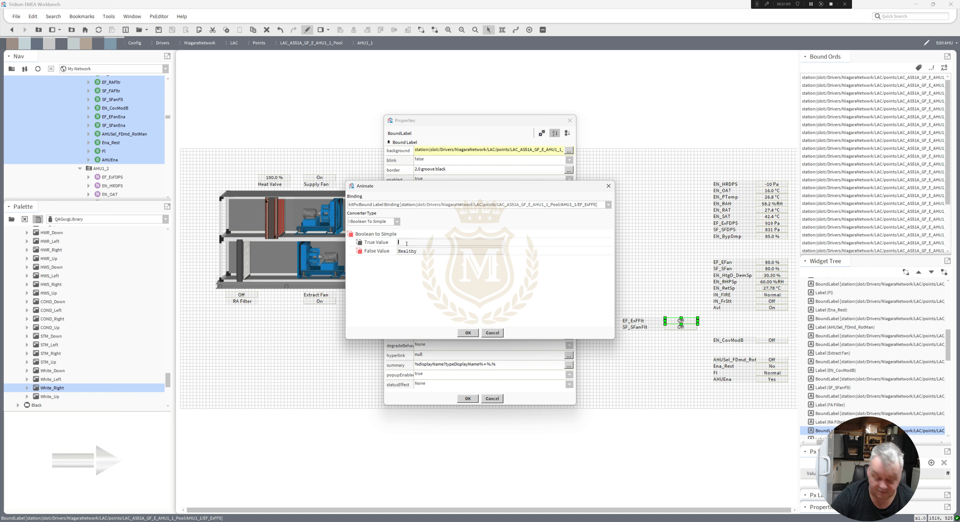
type("FAULT!")
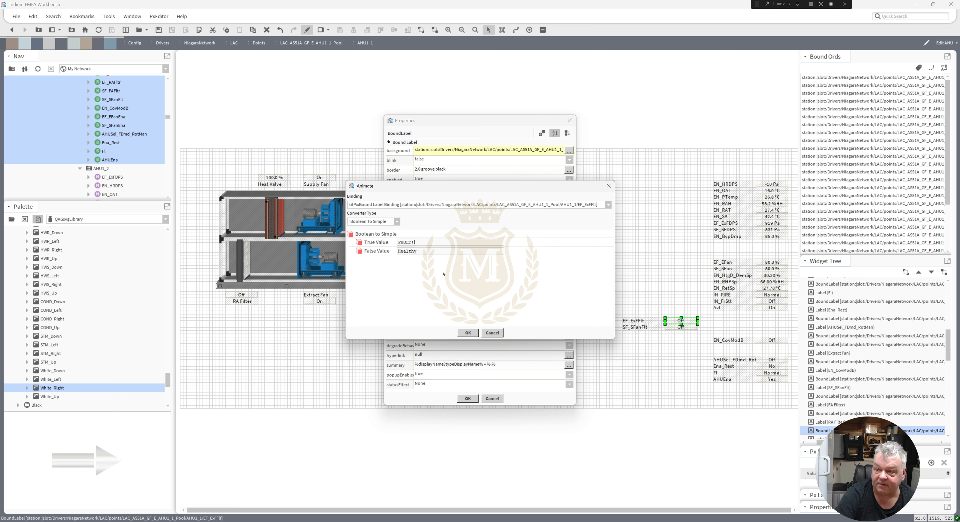
left_click(468, 333)
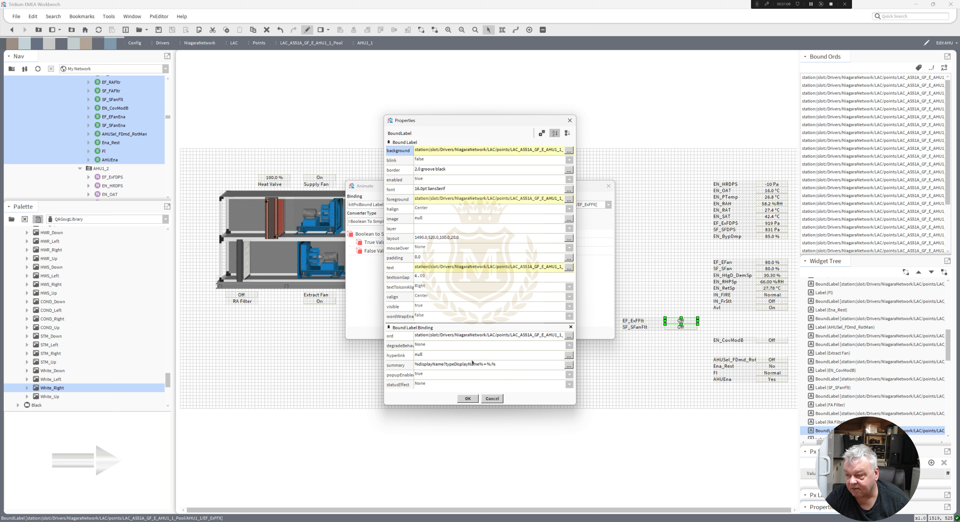
left_click(468, 398)
Move the fault label under the Extract Fan value and place a duplicate of it beside.
left_click_drag(586, 316, 320, 308)
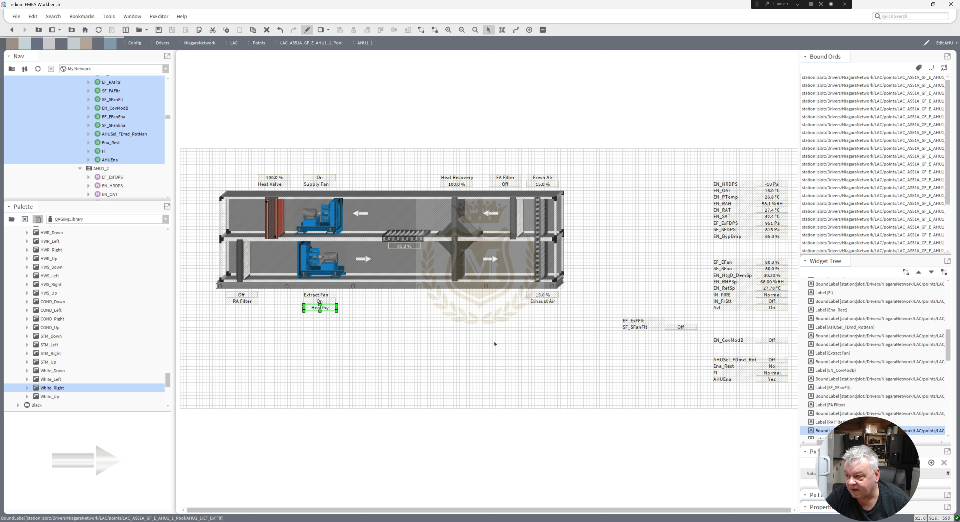
right_click(318, 309)
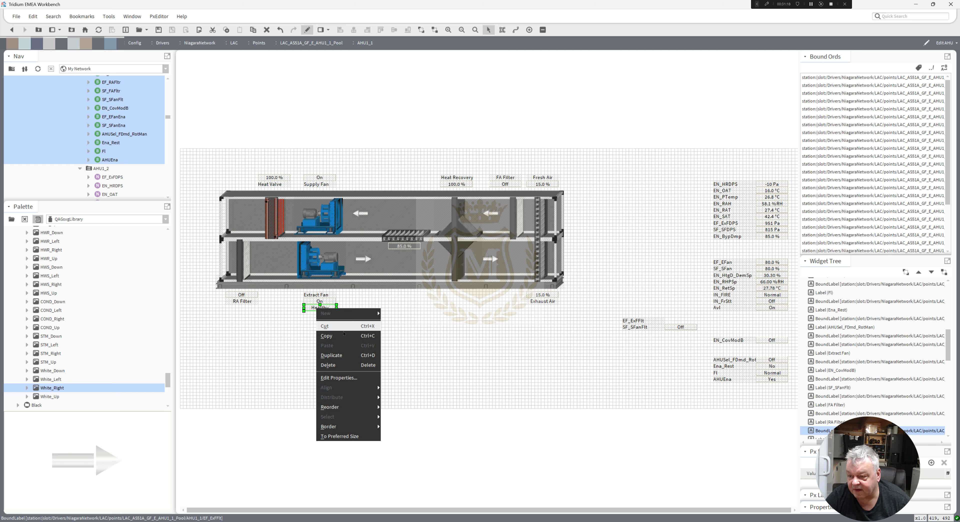
left_click(355, 357)
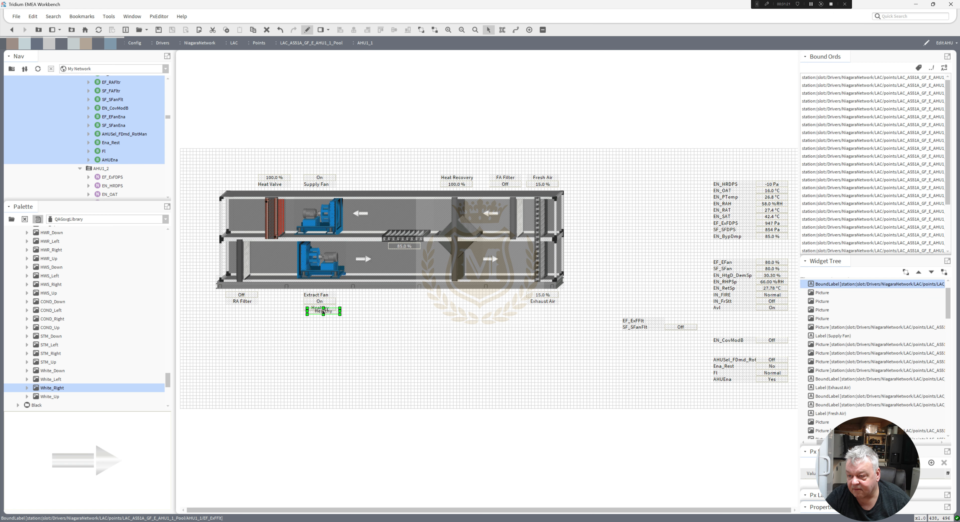
left_click_drag(323, 310, 375, 320)
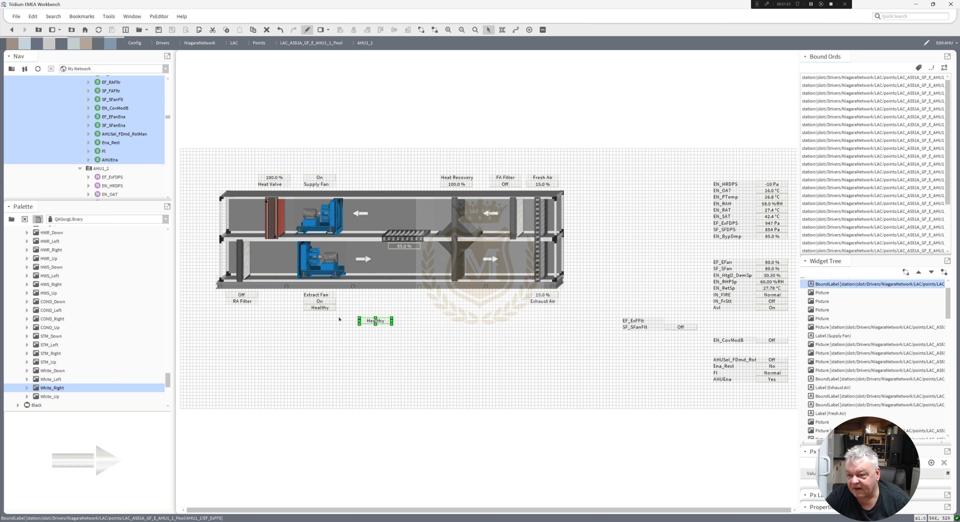
Set the fault label's foreground colour to green for the ok, unackedAlarm and null states.
double_click(319, 307)
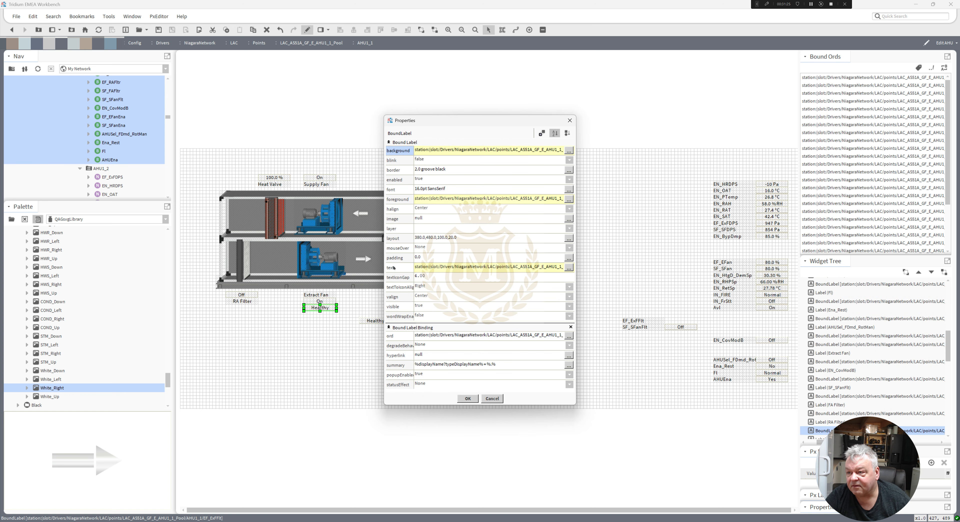
left_click(434, 200)
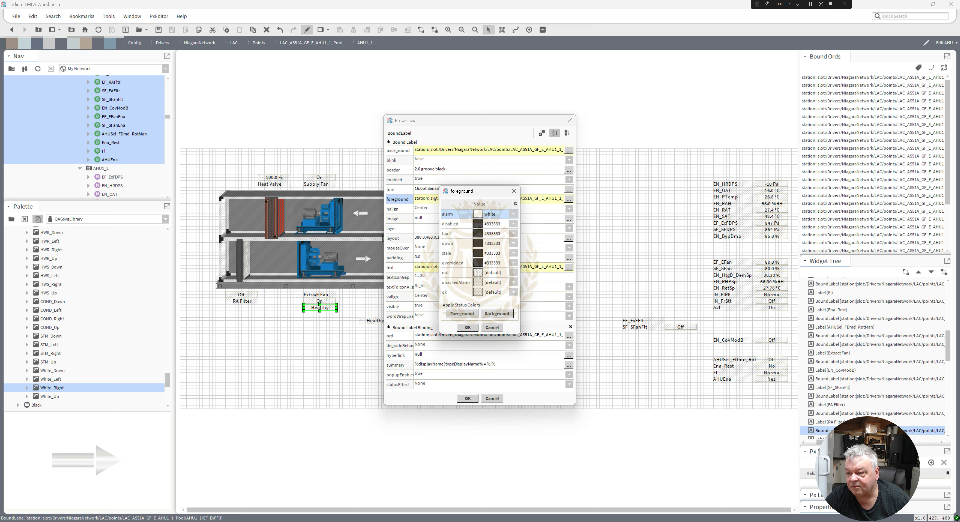
left_click(478, 293)
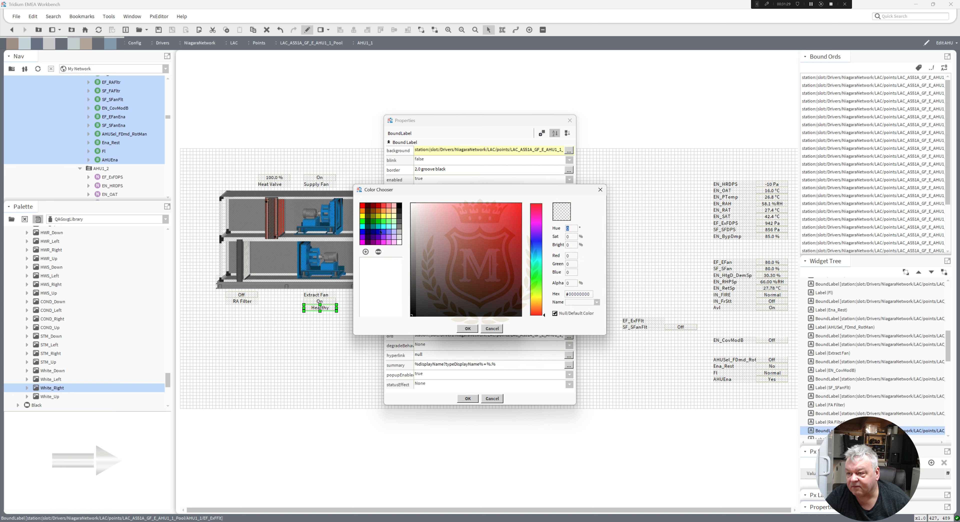
left_click(373, 223)
left_click(468, 328)
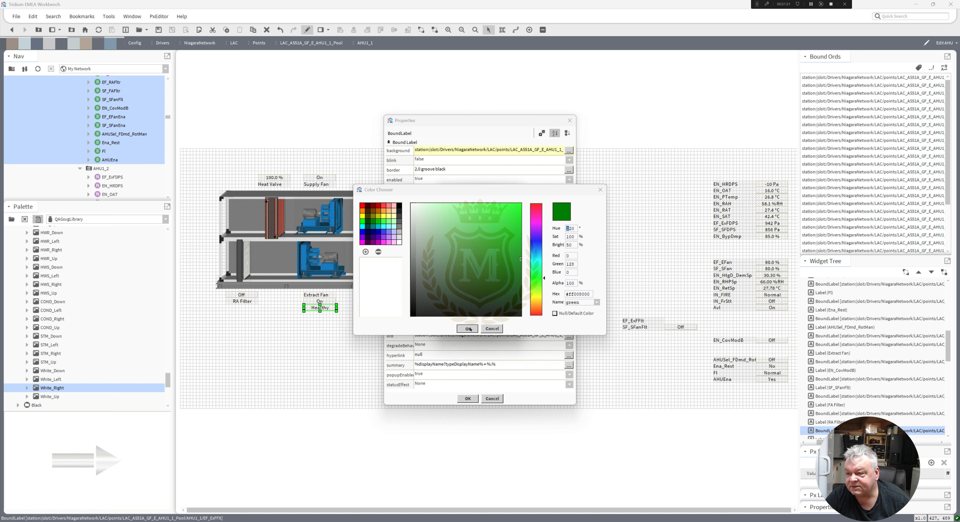
left_click(478, 283)
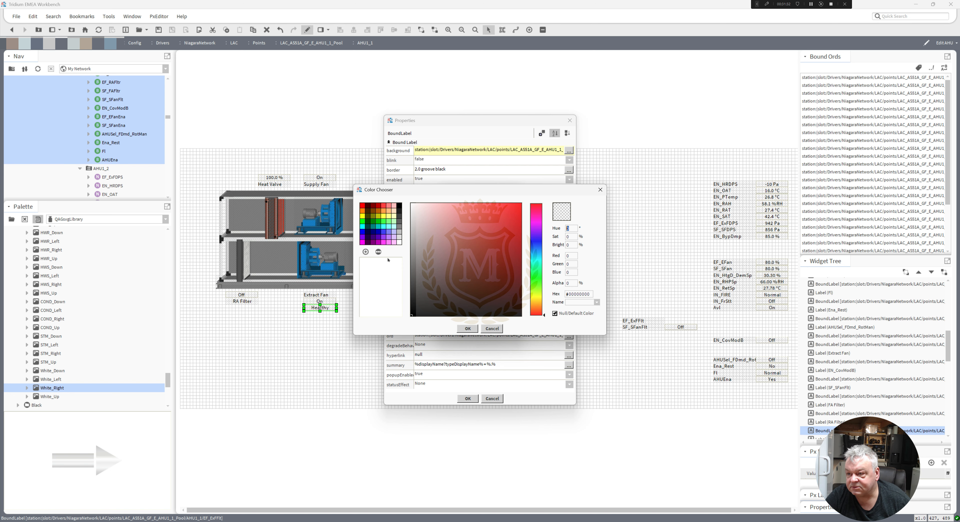
left_click(374, 223)
left_click(467, 329)
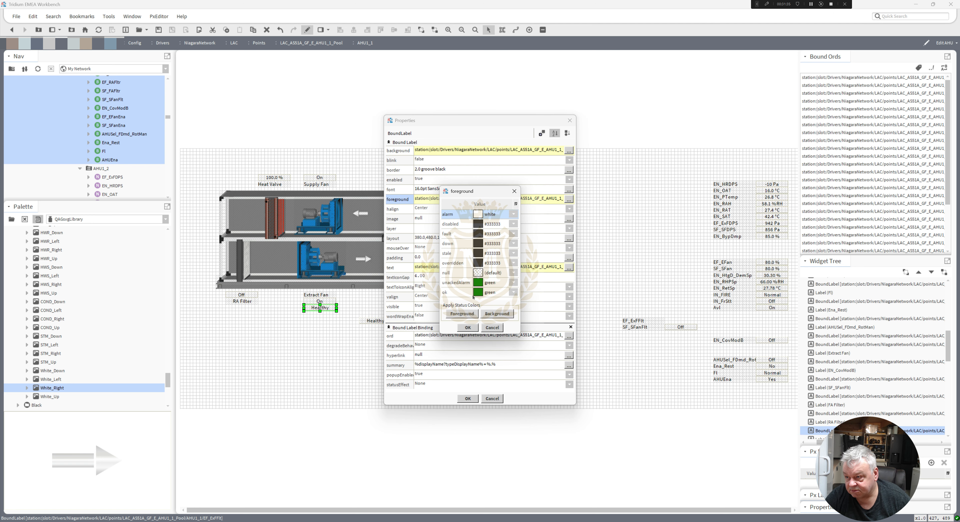
left_click(479, 272)
left_click(374, 222)
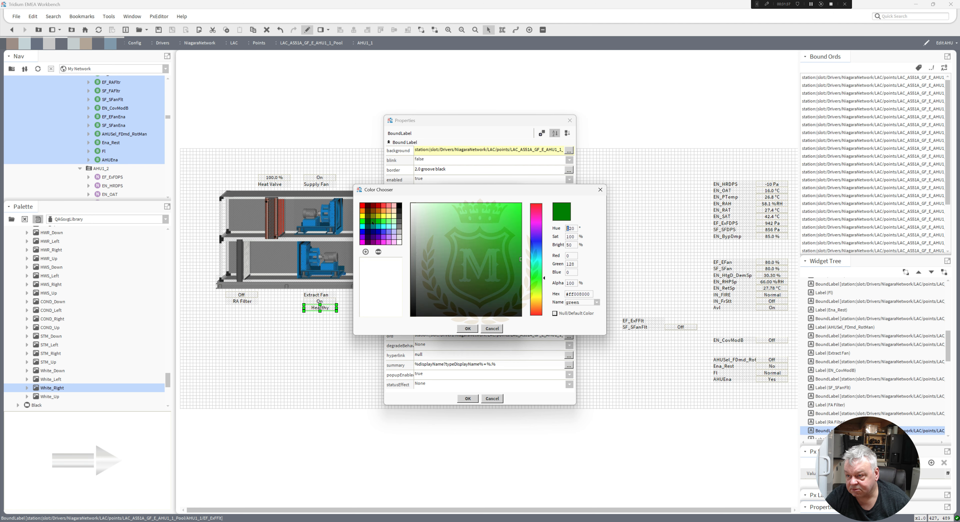
left_click(468, 329)
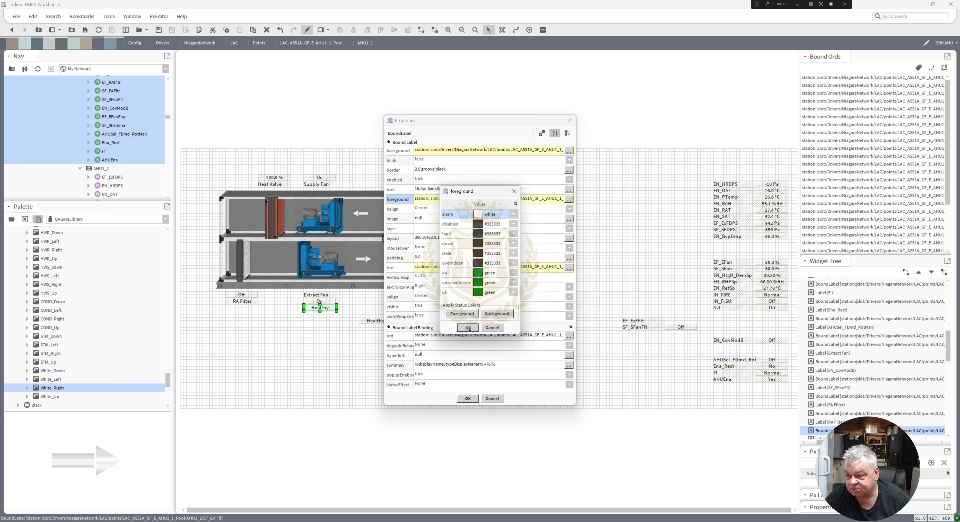
left_click(468, 328)
left_click(469, 398)
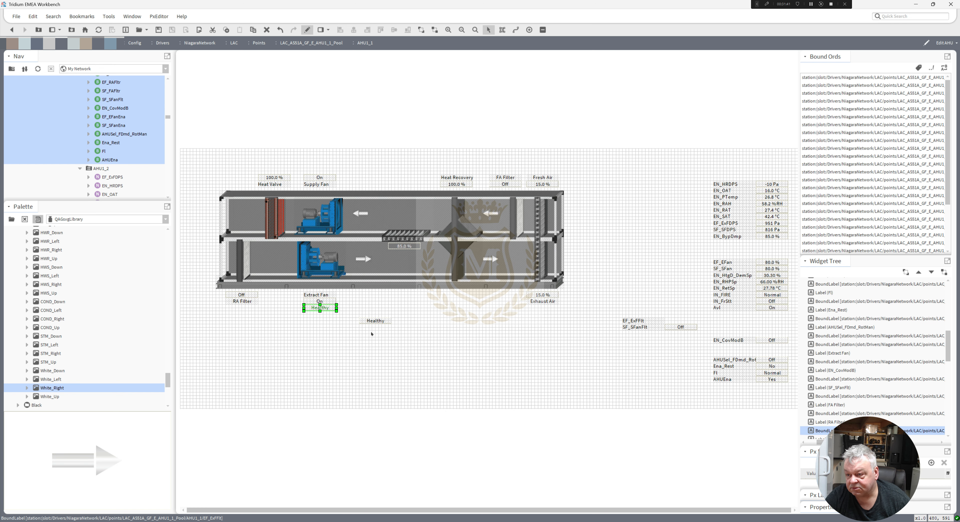
Delete the duplicate fault label beside the Extract Fan value.
left_click(371, 334)
left_click(376, 321)
key("Delete")
Duplicate the fault label and move the copy above the Supply Fan value.
right_click(318, 310)
left_click(328, 336)
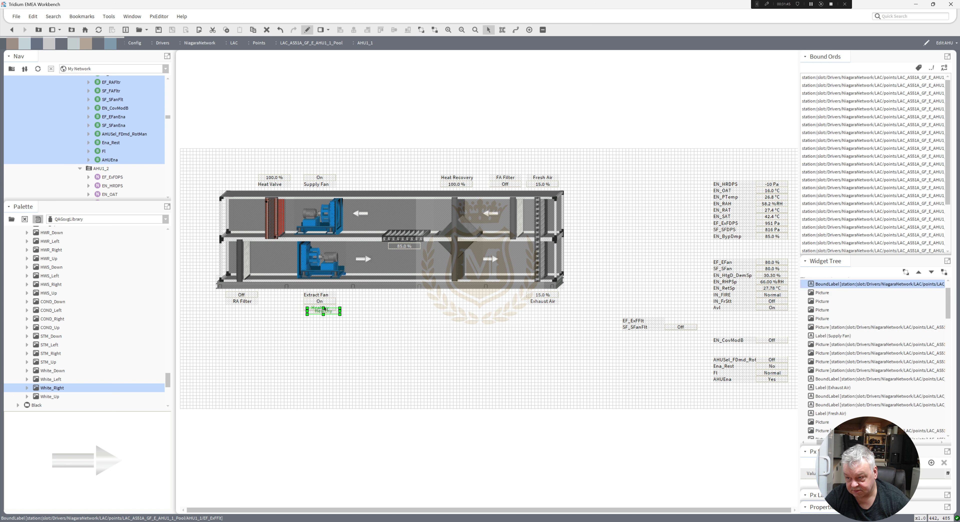
left_click_drag(323, 313, 319, 172)
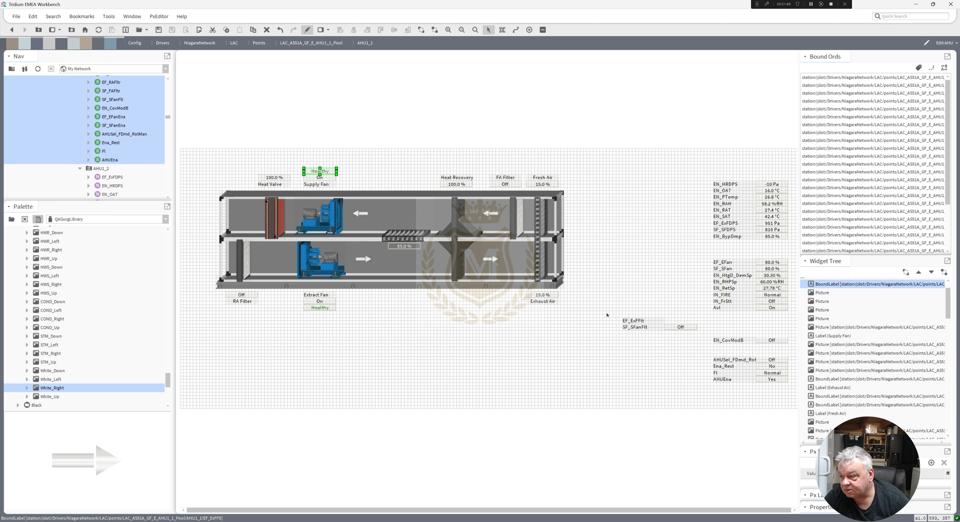
Copy the SF_SFanFlt value's ord and rebind the label above Supply Fan to it.
double_click(681, 327)
left_click(567, 333)
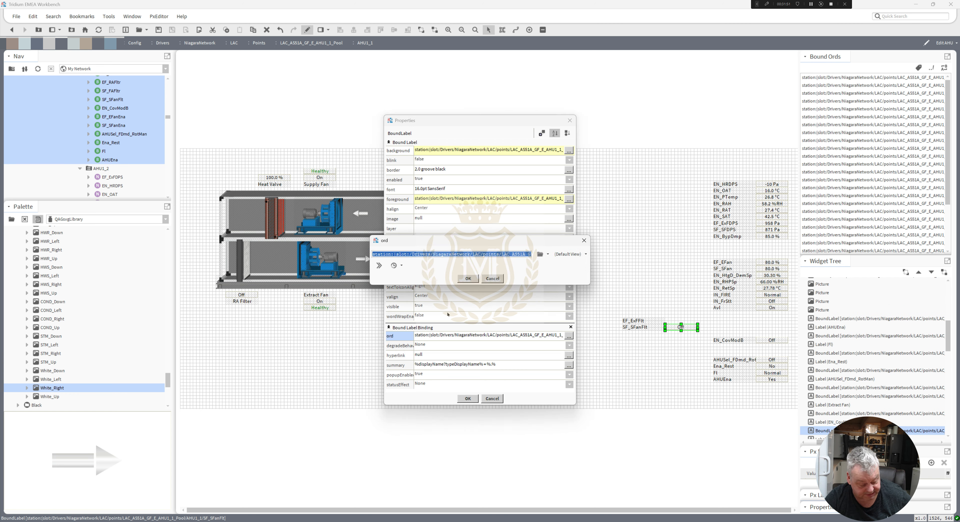
left_click(467, 279)
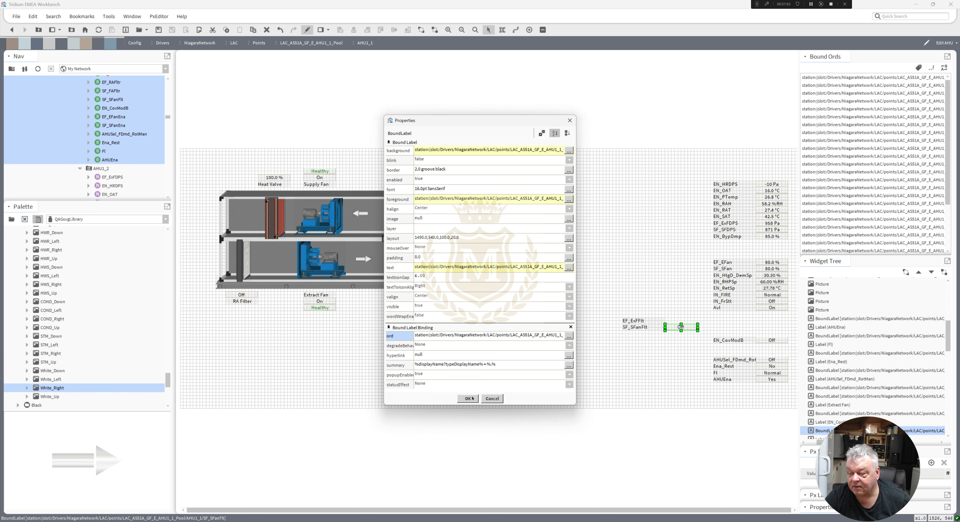
left_click(468, 398)
double_click(317, 172)
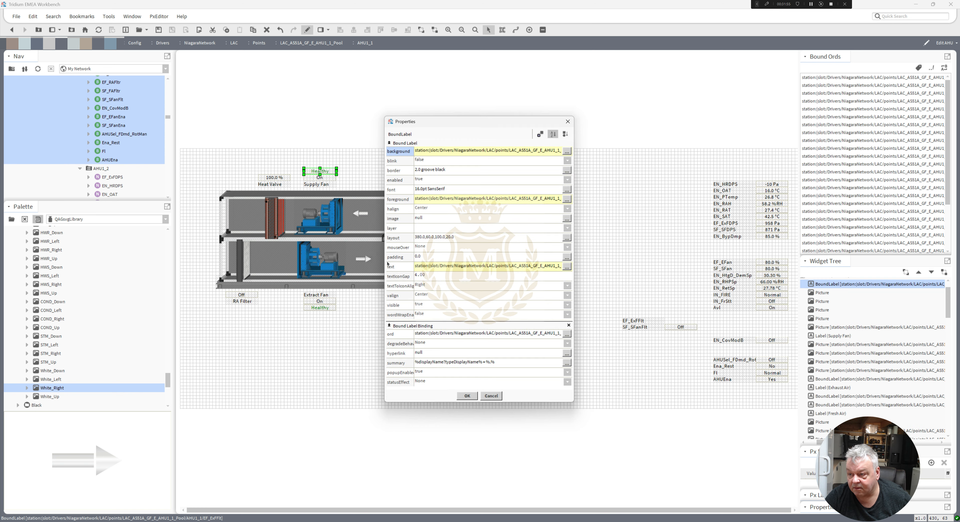
left_click(464, 336)
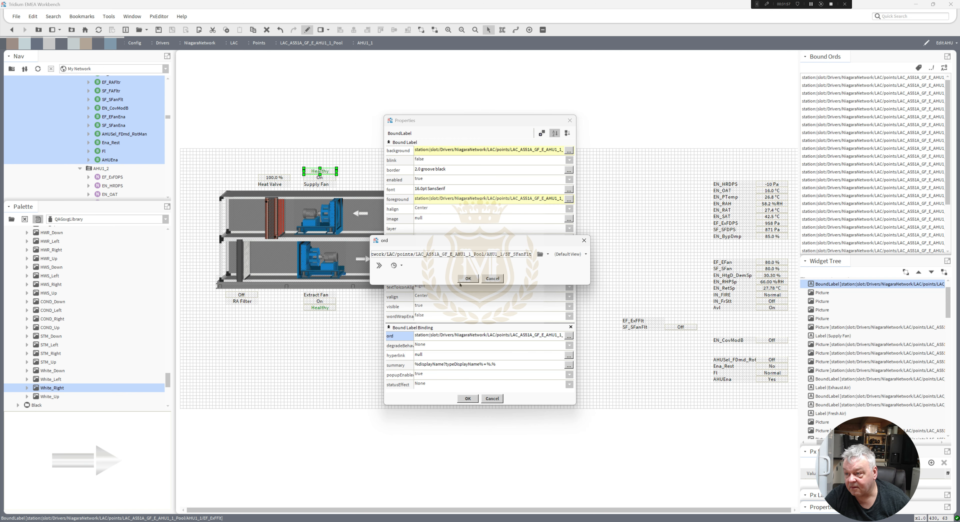
left_click(469, 279)
left_click(468, 399)
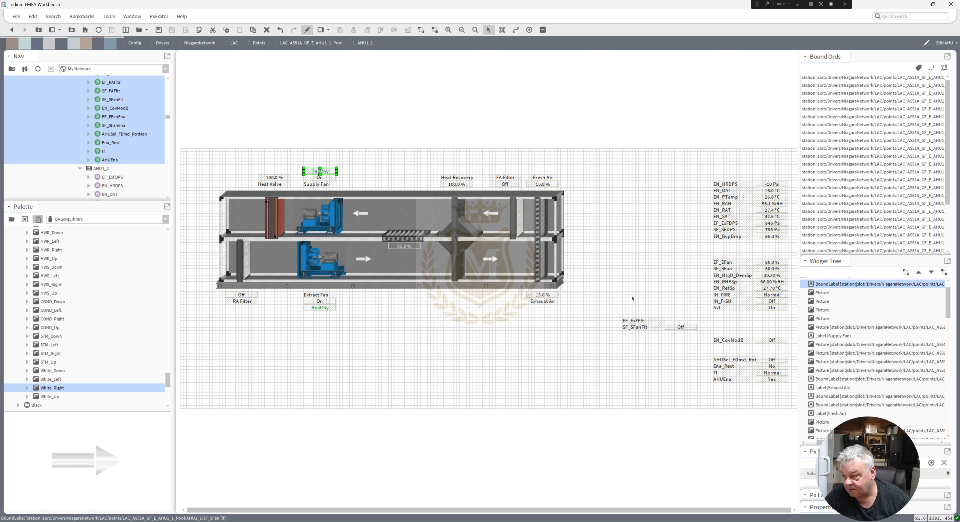
Delete the old EF_ExFlt and SF_SFanFlt labels and values beside the graphic.
left_click_drag(687, 340, 608, 300)
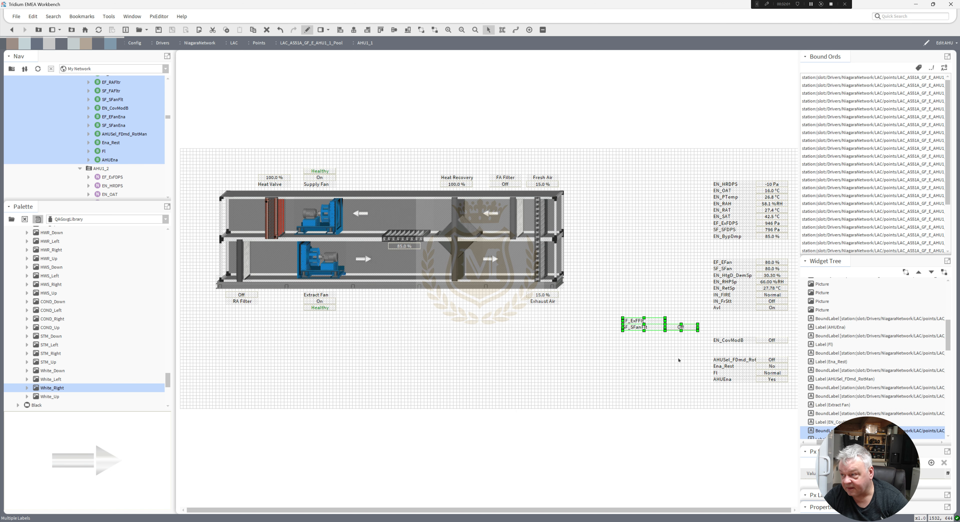
key("Delete")
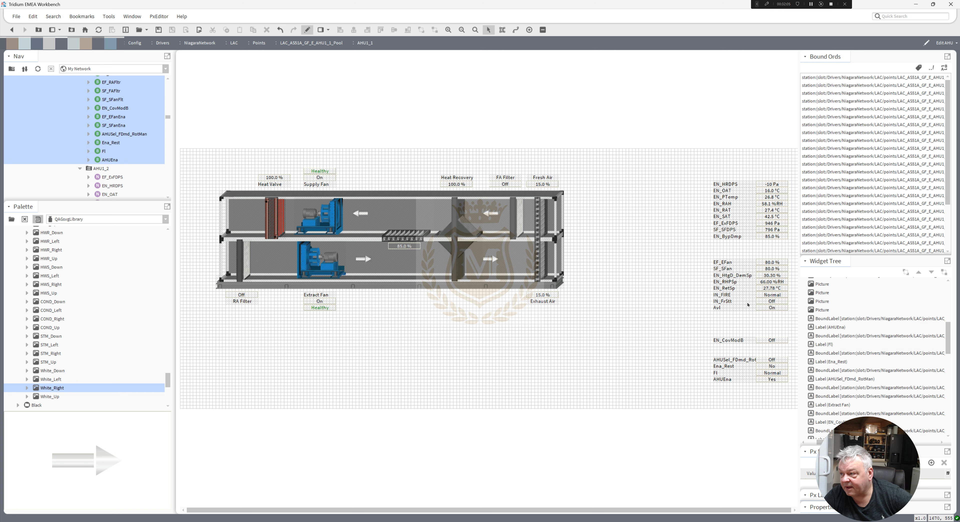
Inspect the ord binding of the bypass damper percentage value inside the duct, then close its properties.
double_click(409, 247)
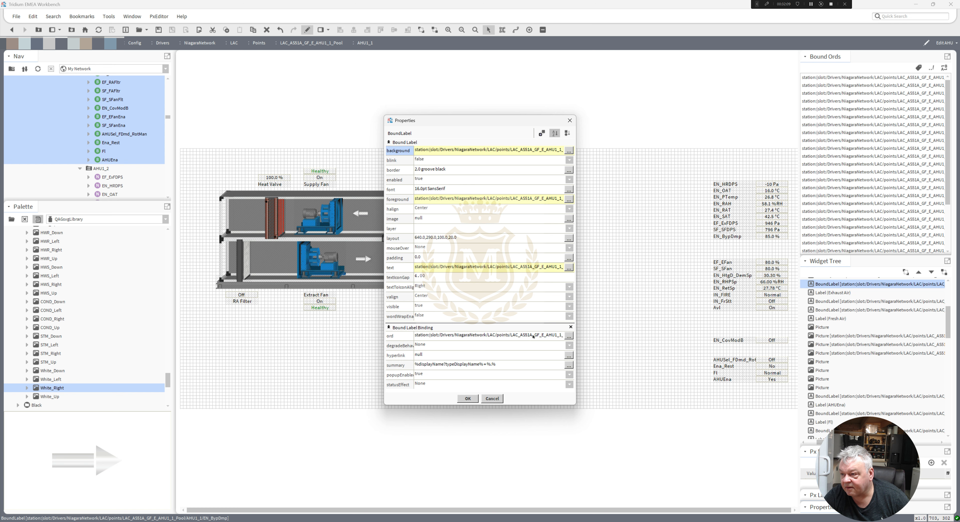
left_click(569, 336)
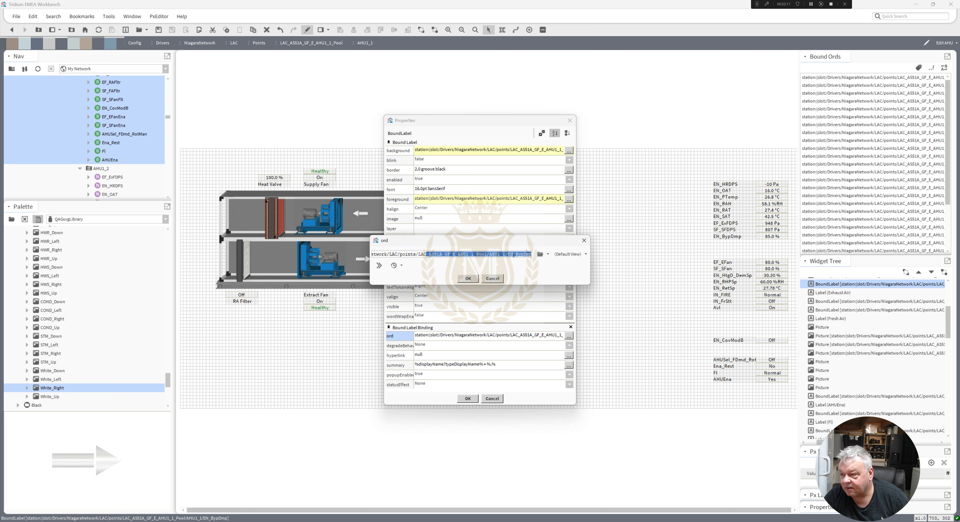
left_click(488, 279)
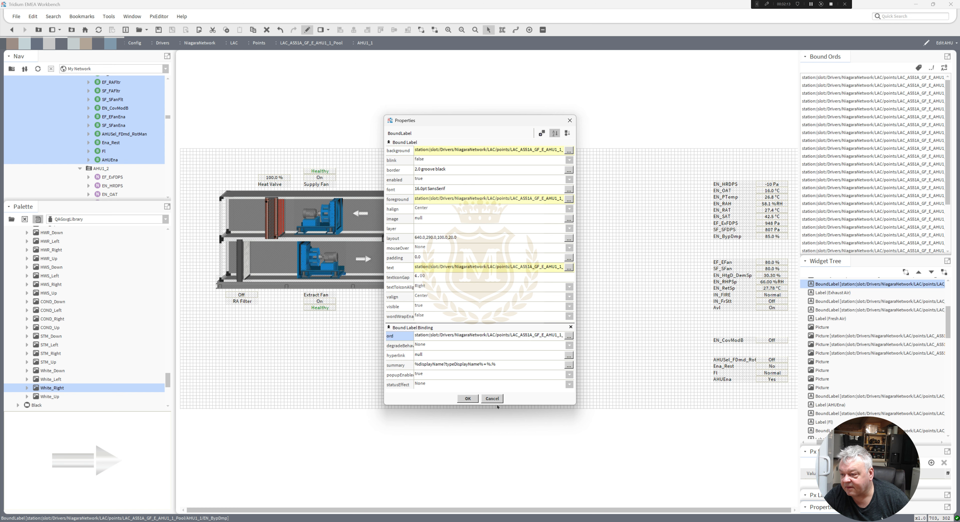
left_click(493, 399)
Delete the EN_BypDmp label and its value from the points list beside the graphic.
left_click(739, 244)
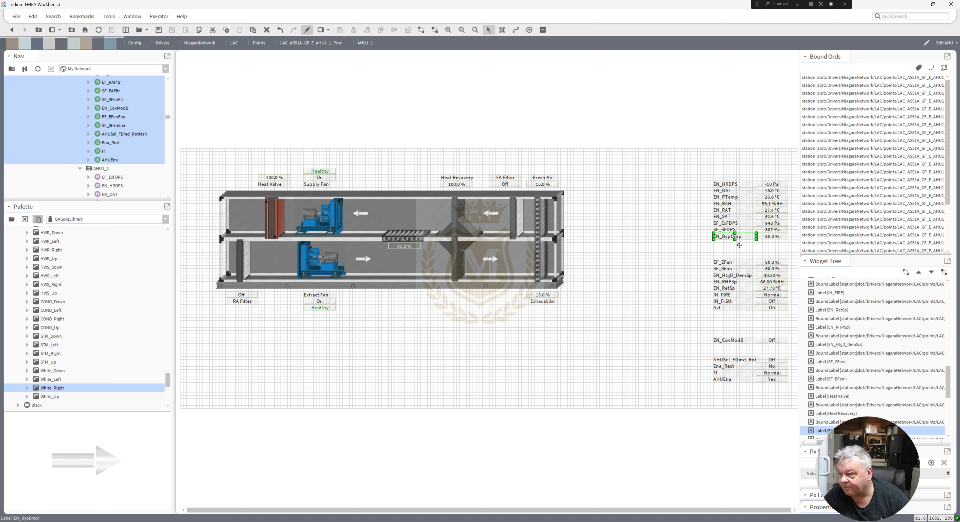
key("Delete")
left_click(771, 237)
key("Delete")
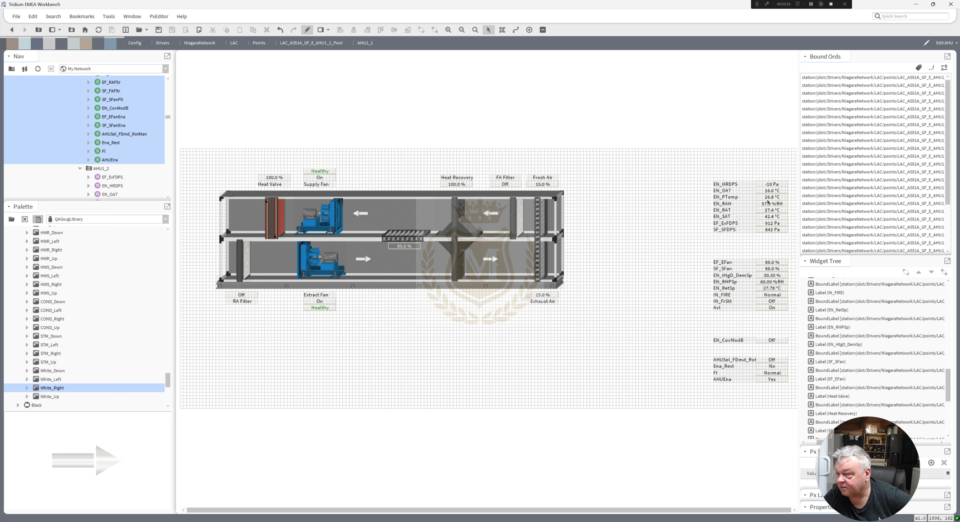
Move the EF_EFan value below the Extract Fan status and the SF_SFan value above the Supply Fan status.
left_click(771, 185)
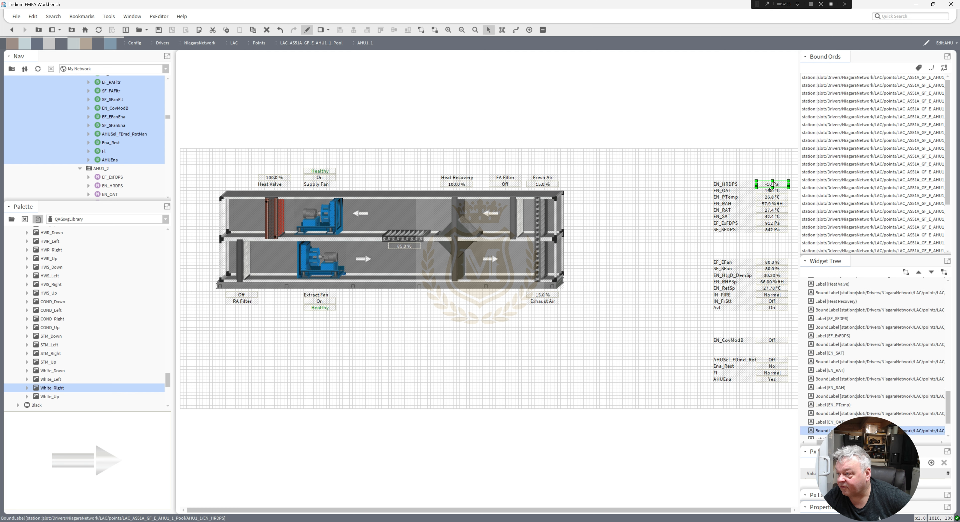
left_click(770, 197)
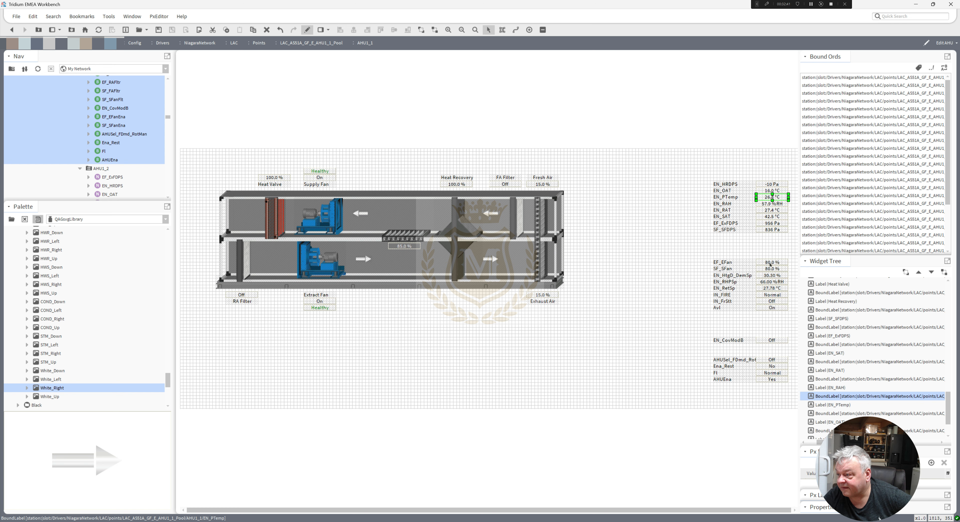
left_click(770, 263)
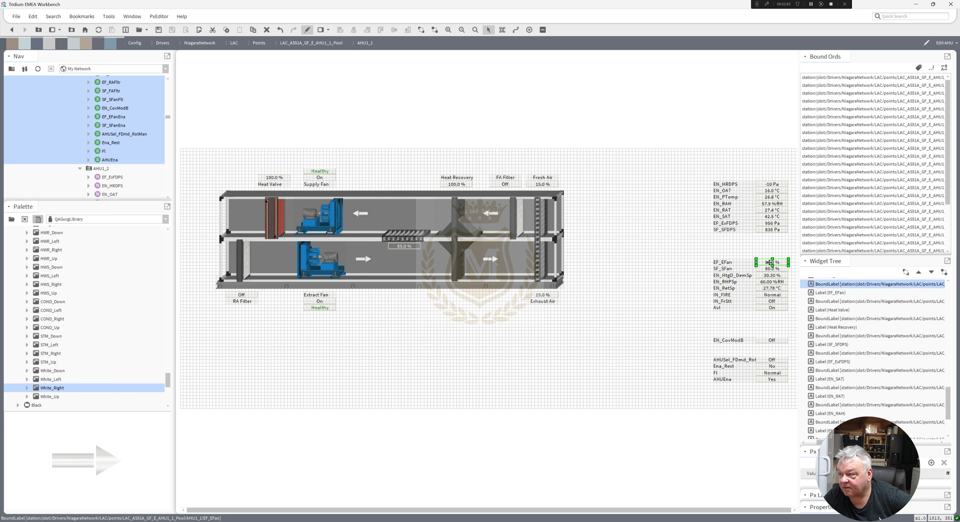
mouse_move(770, 263)
left_mouse_down()
mouse_move(386, 283)
mouse_move(333, 322)
mouse_move(319, 314)
left_mouse_up()
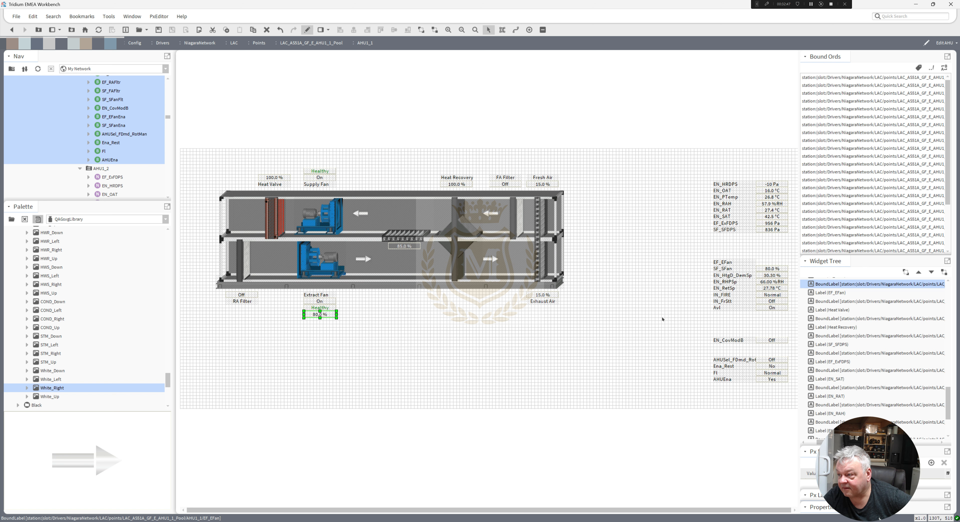
mouse_move(769, 268)
left_mouse_down()
mouse_move(351, 158)
mouse_move(320, 165)
left_mouse_up()
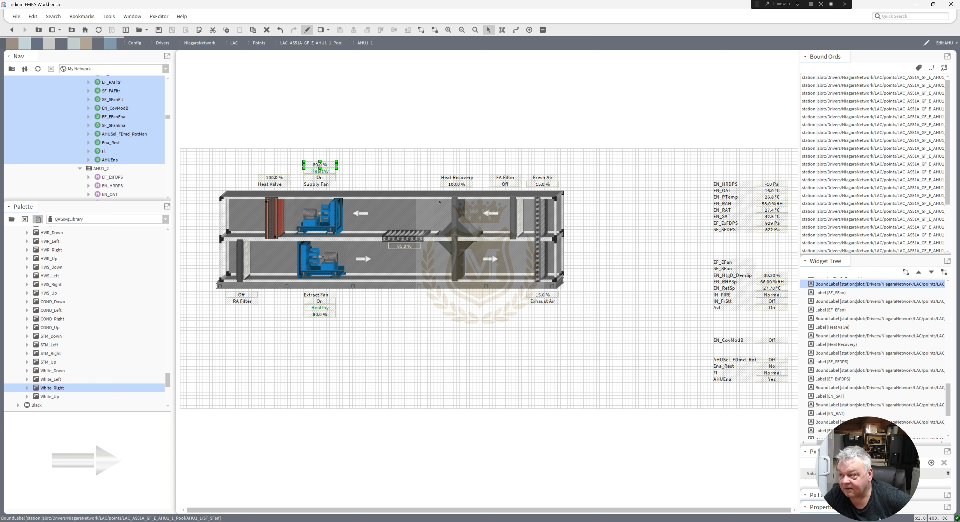
Delete the leftover EF_EFan and SF_SFan labels from the points list.
left_click_drag(689, 252, 775, 278)
key("Delete")
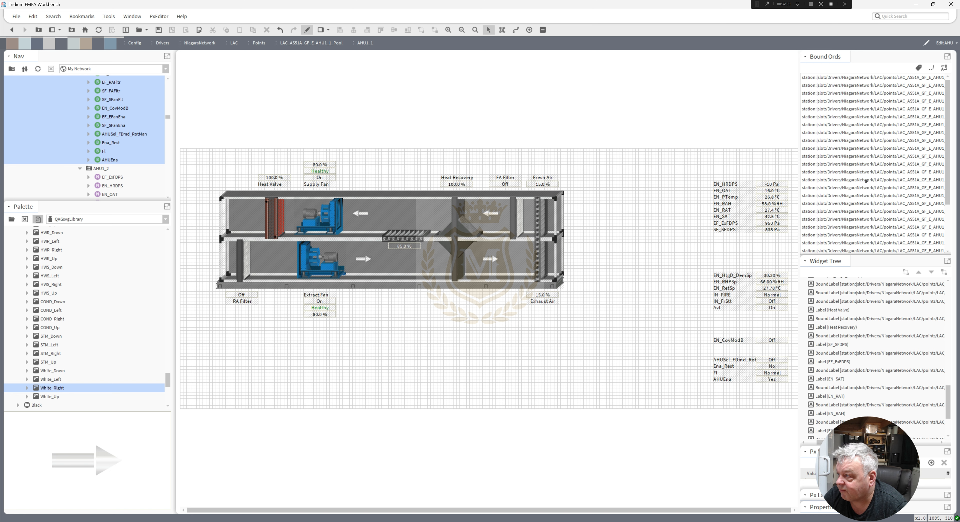
Relativize all bound ords on the page to slot paths.
left_click(932, 68)
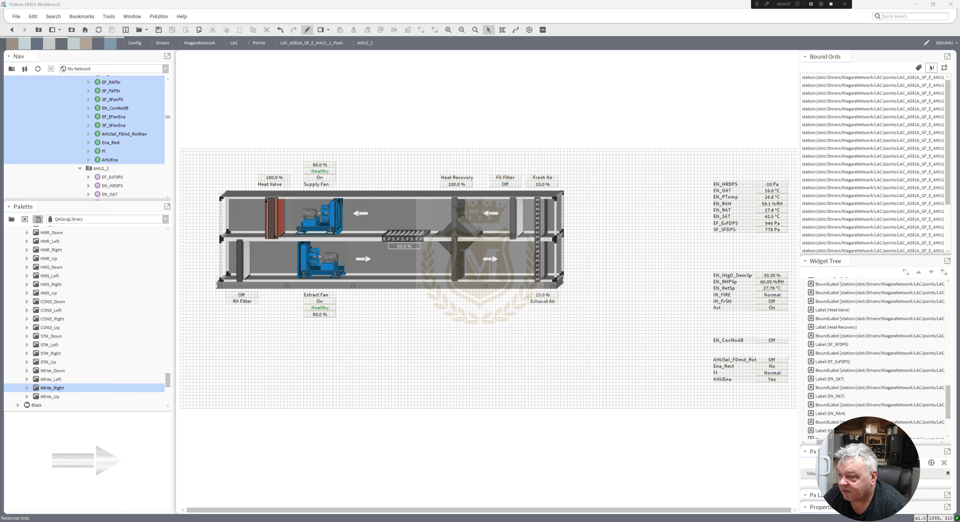
left_click(467, 342)
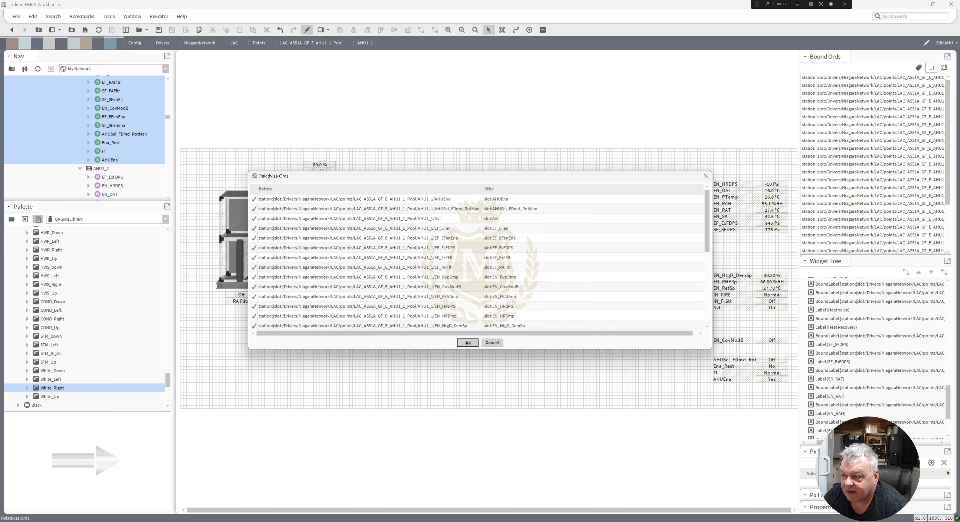
left_click(465, 360)
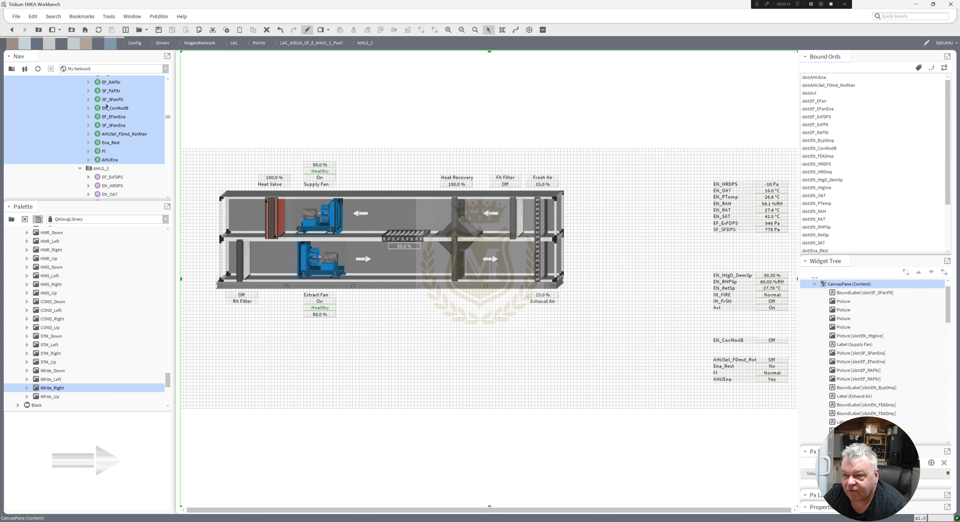
left_click_drag(166, 115, 167, 110)
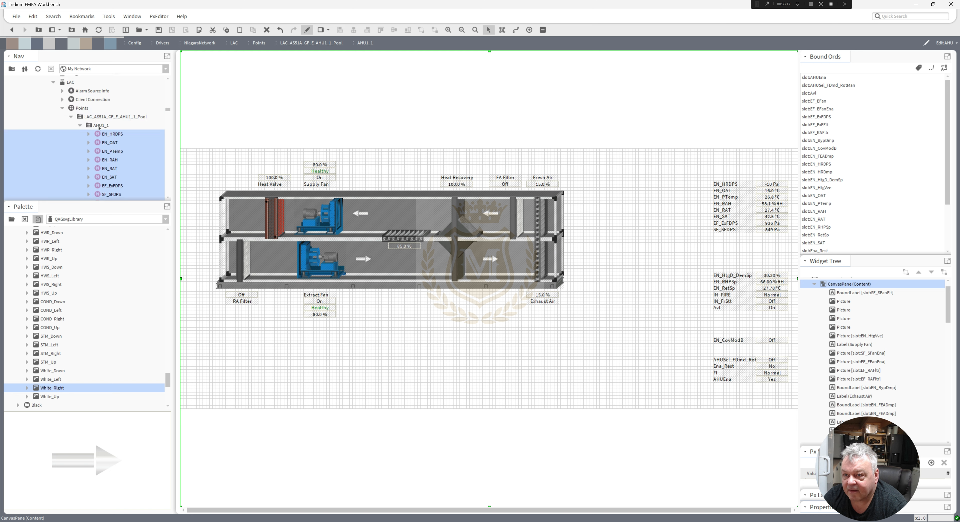
left_click_drag(167, 110, 167, 111)
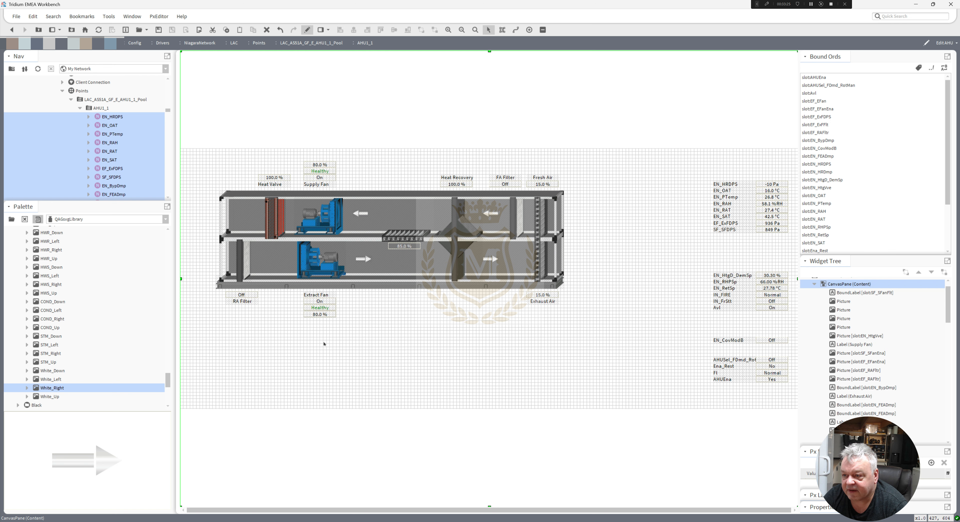
Duplicate the EF_EFan value and place the copy in the empty area below the graphic.
right_click(318, 316)
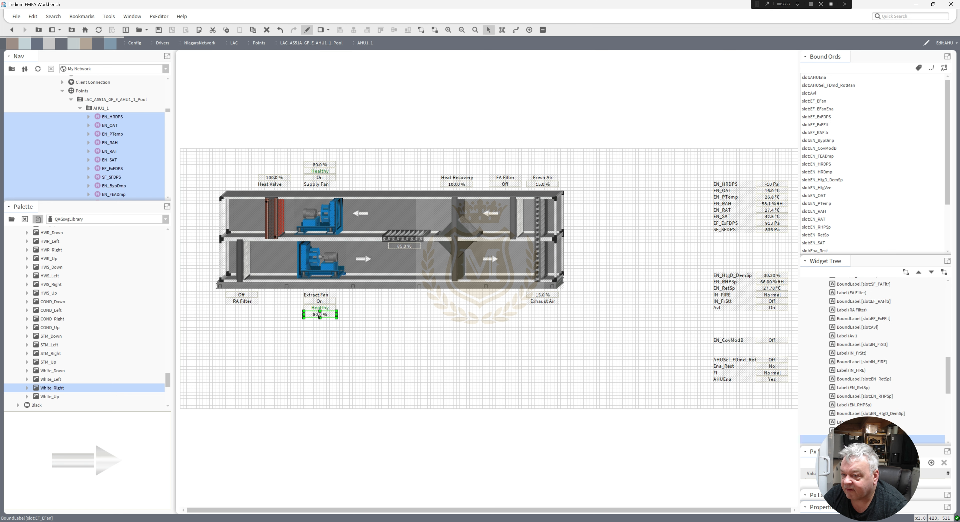
left_click(340, 363)
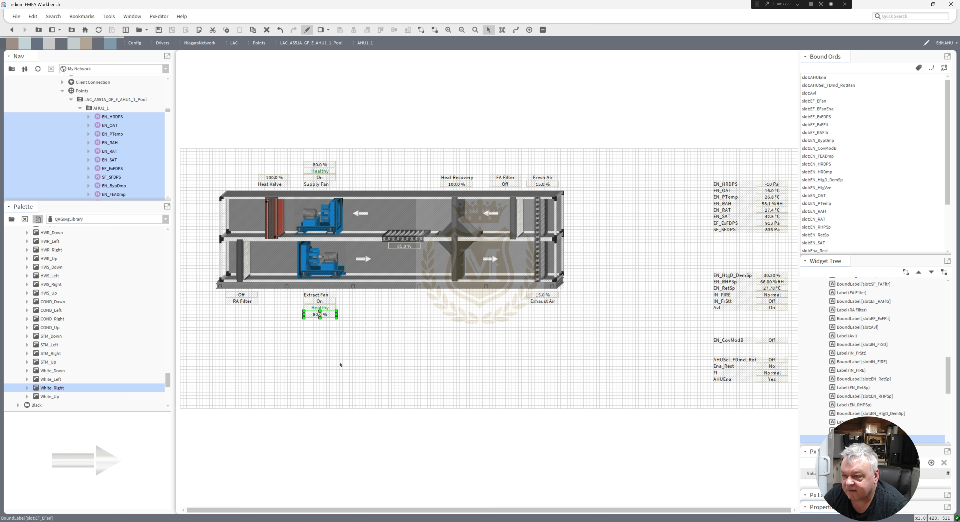
left_click_drag(317, 318, 365, 358)
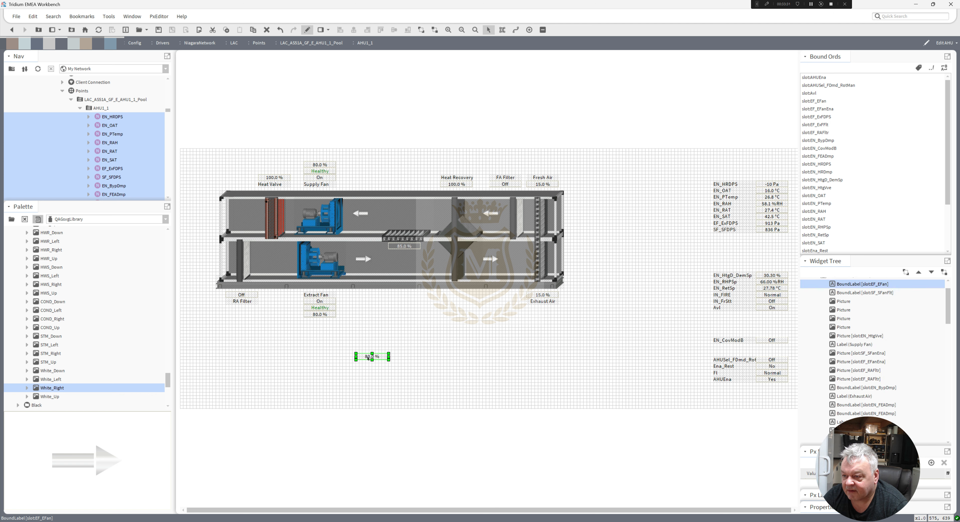
Set the copied label's ord to slot: so it binds to the AHU1_1 folder itself.
double_click(367, 357)
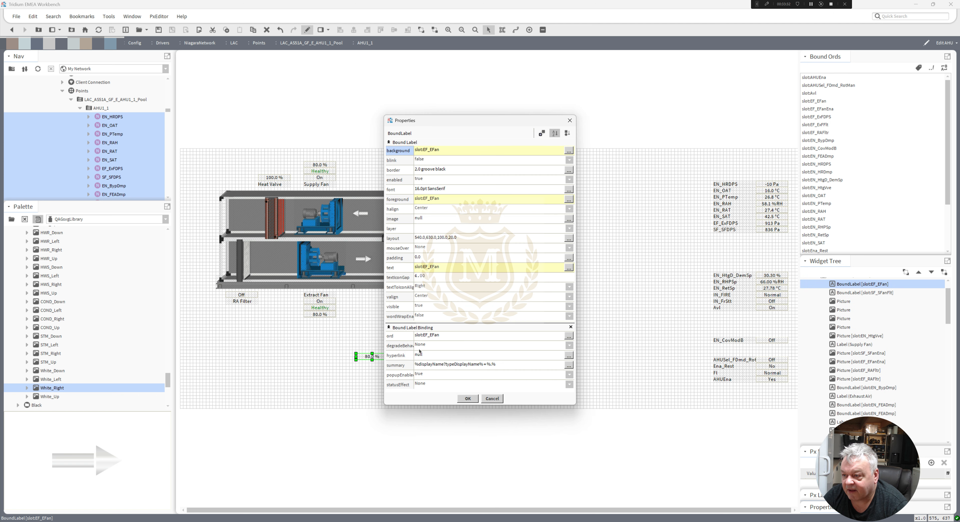
left_click(427, 336)
left_click_drag(386, 254, 459, 256)
key("BackSpace")
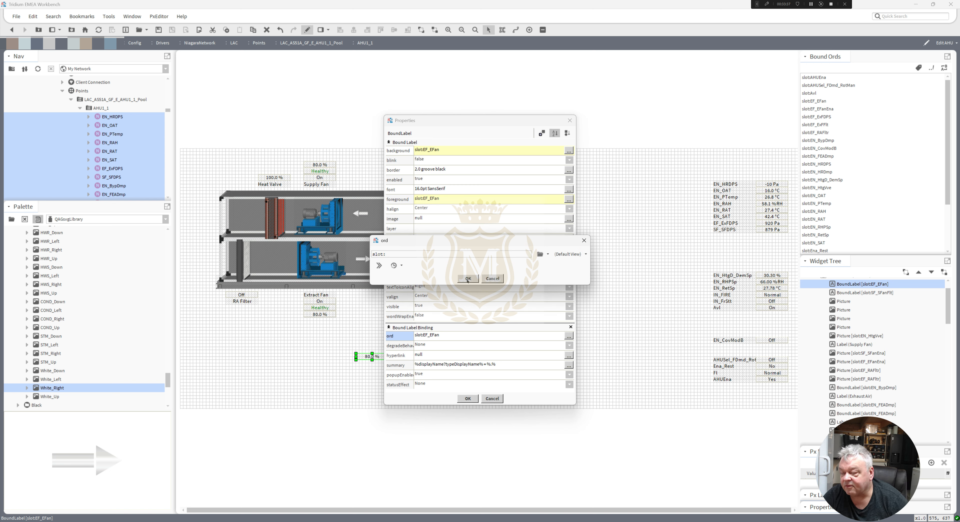
left_click(468, 279)
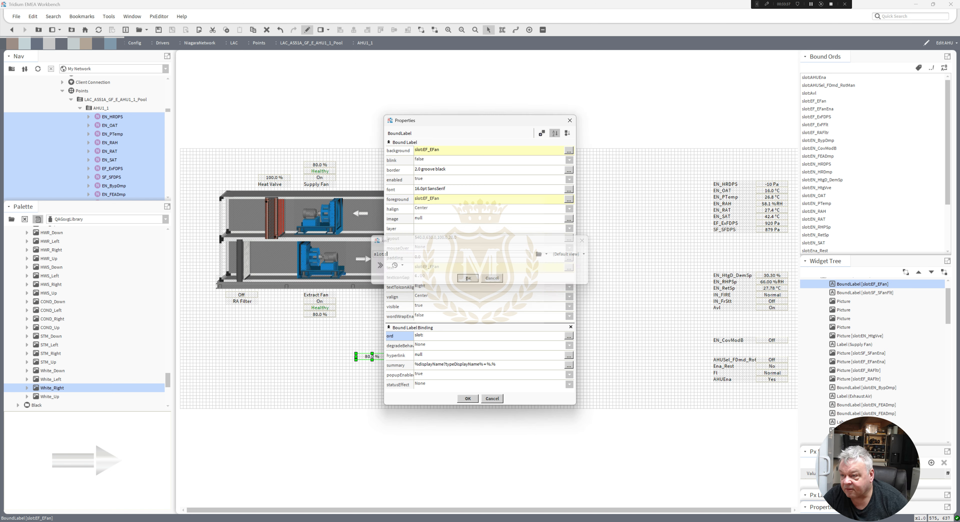
Animate the copied label's text with the format %name%.
right_click(445, 268)
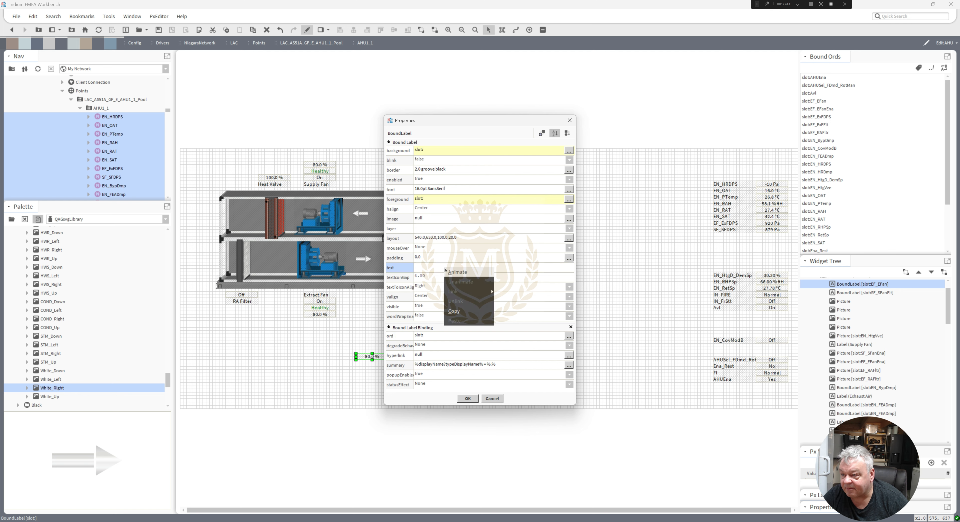
left_click(453, 272)
double_click(446, 243)
type("%name%")
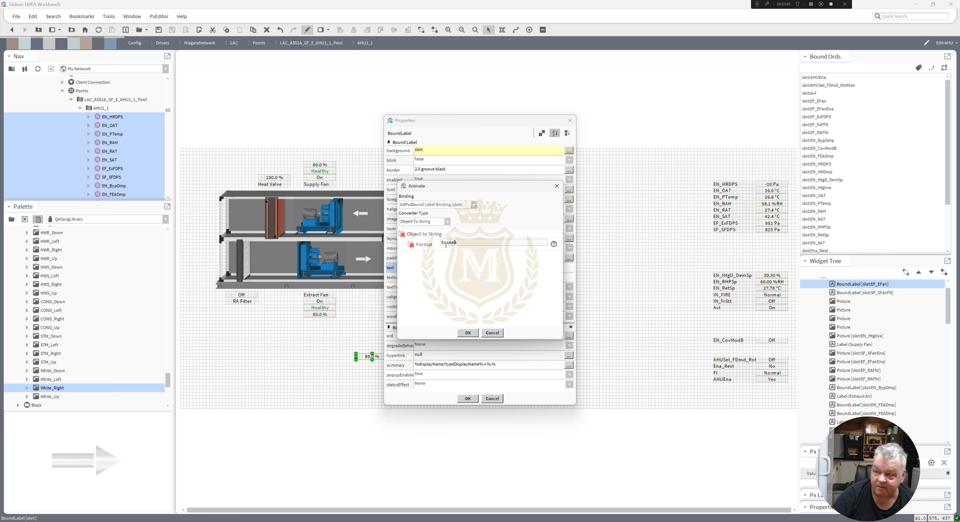
left_click(469, 333)
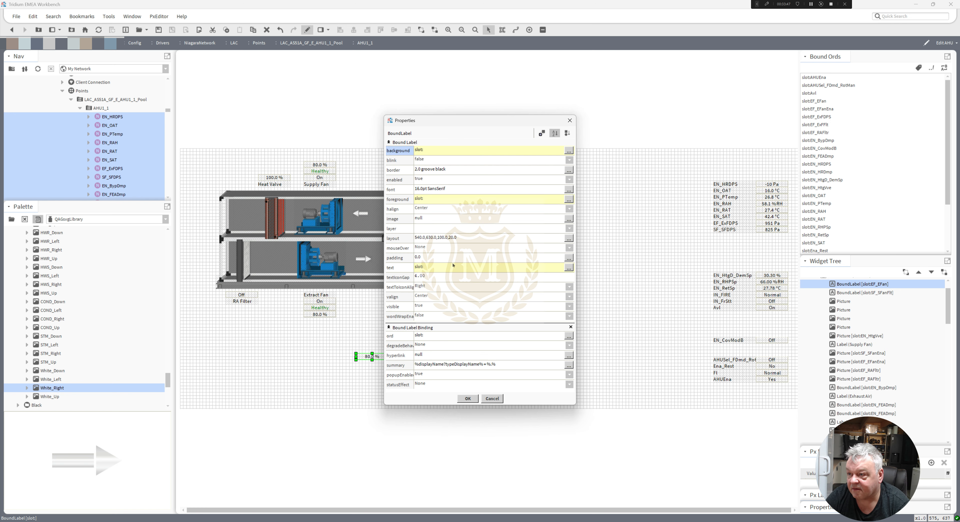
Set the title label's font to bold, underlined 20pt SansSerif and apply the properties.
double_click(454, 190)
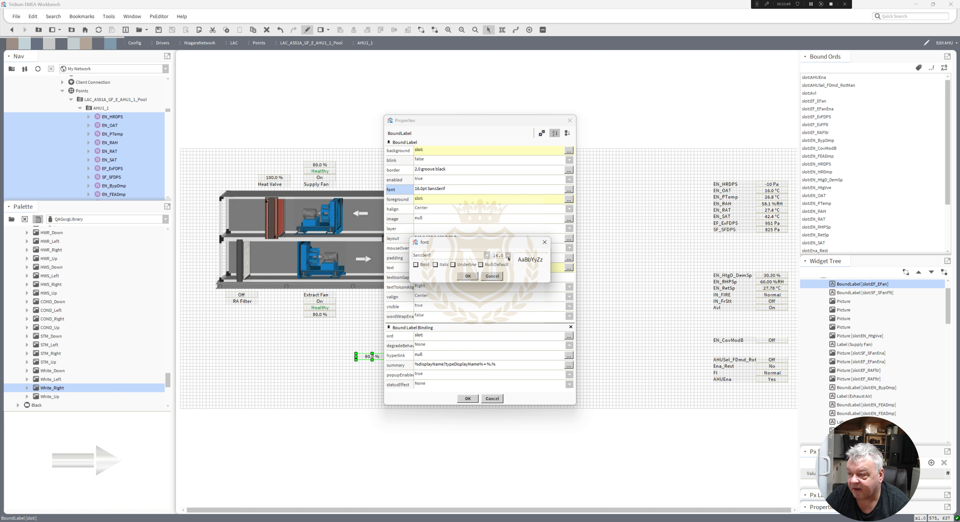
left_click(508, 256)
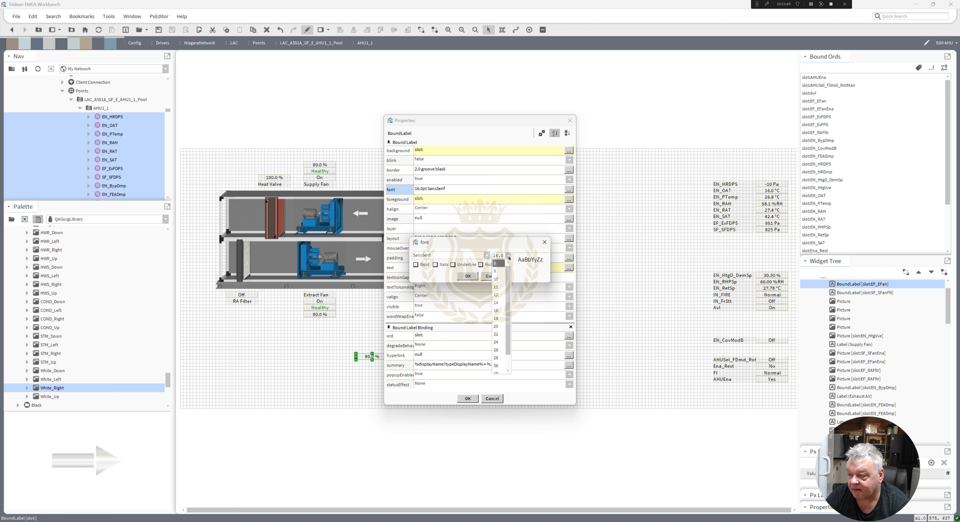
left_click(497, 326)
left_click(416, 264)
left_click(453, 264)
left_click(468, 276)
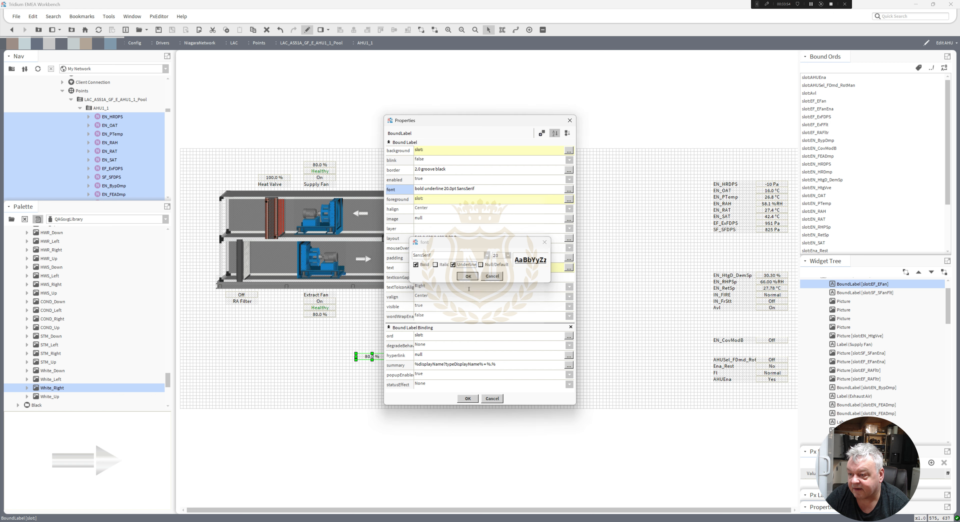
left_click(468, 399)
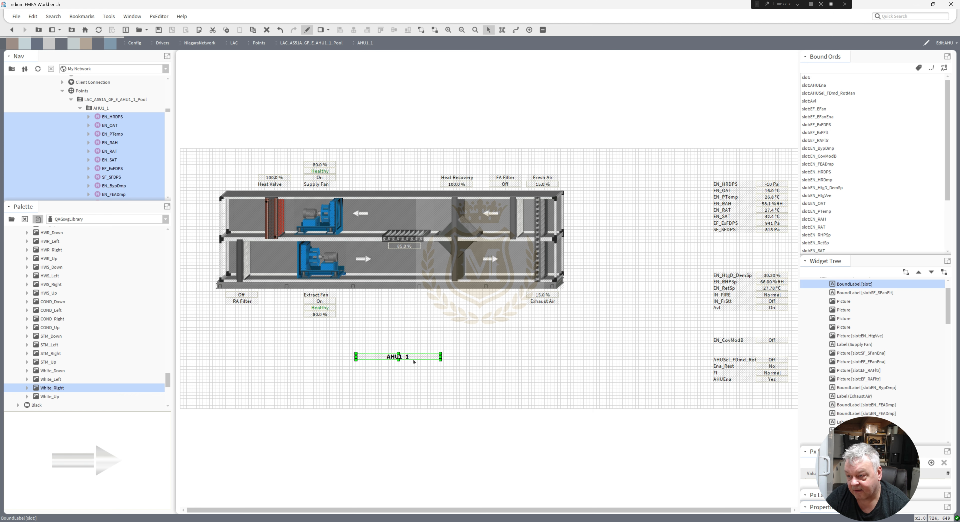
Enlarge the AHU1_1 title label and move it above the centre of the AHU graphic.
left_click_drag(397, 358, 399, 364)
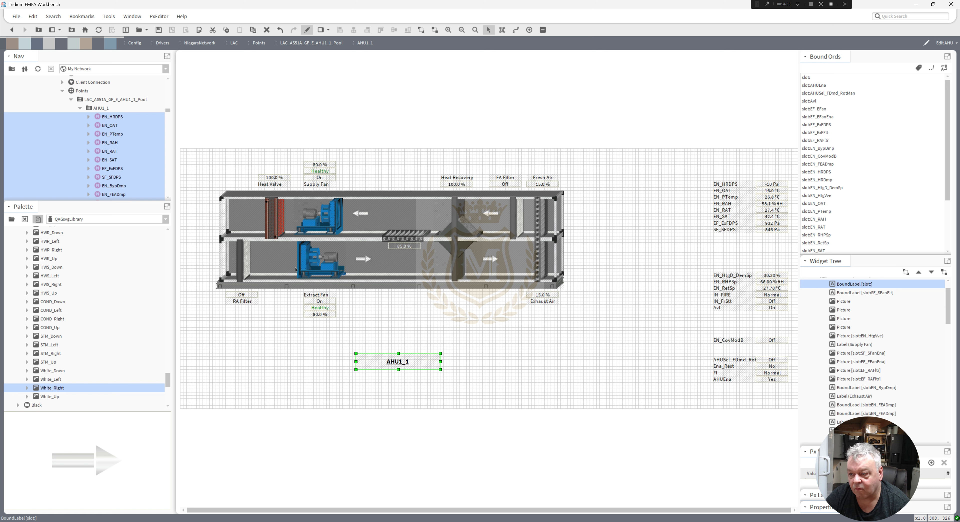
left_click_drag(397, 363, 385, 158)
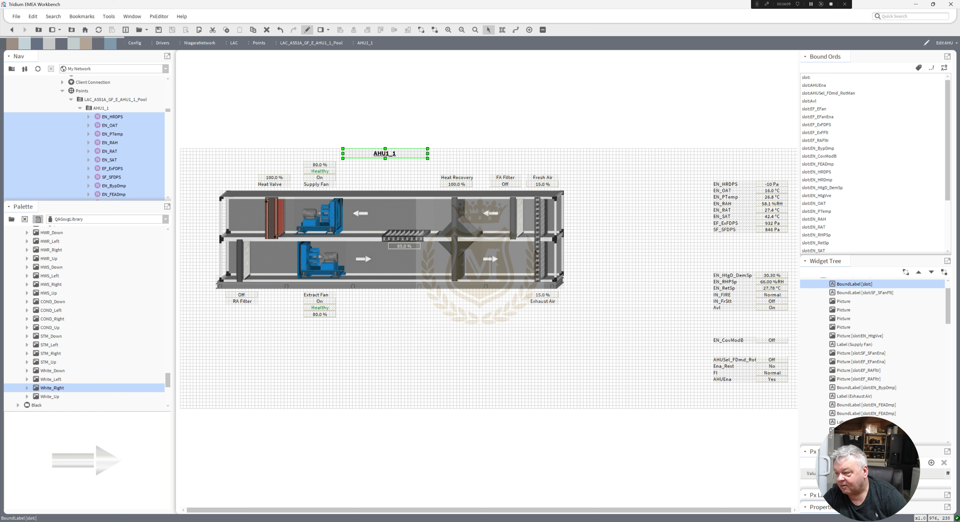
Move the AHUEna value up beside the AHU1_1 title and delete its AHUEna label.
left_click_drag(697, 387, 805, 376)
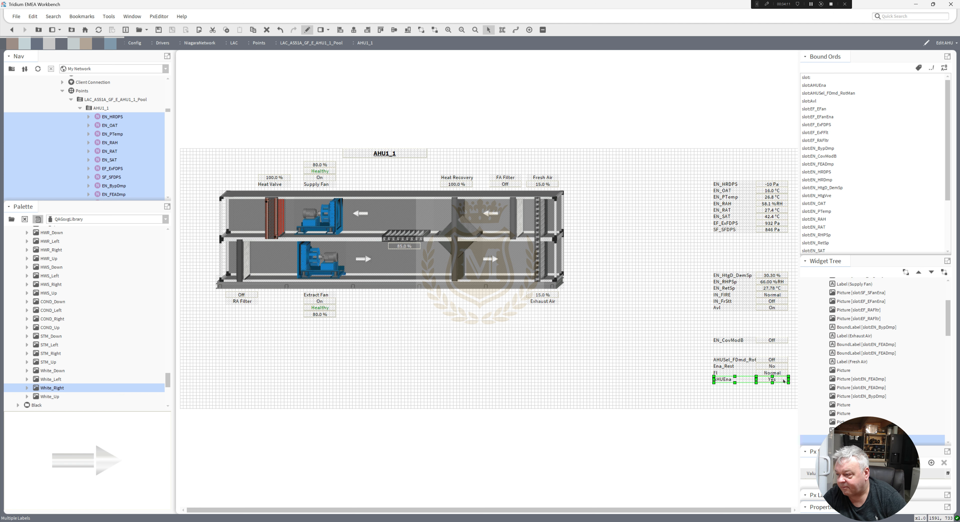
left_click_drag(734, 375, 458, 153)
left_click(555, 351)
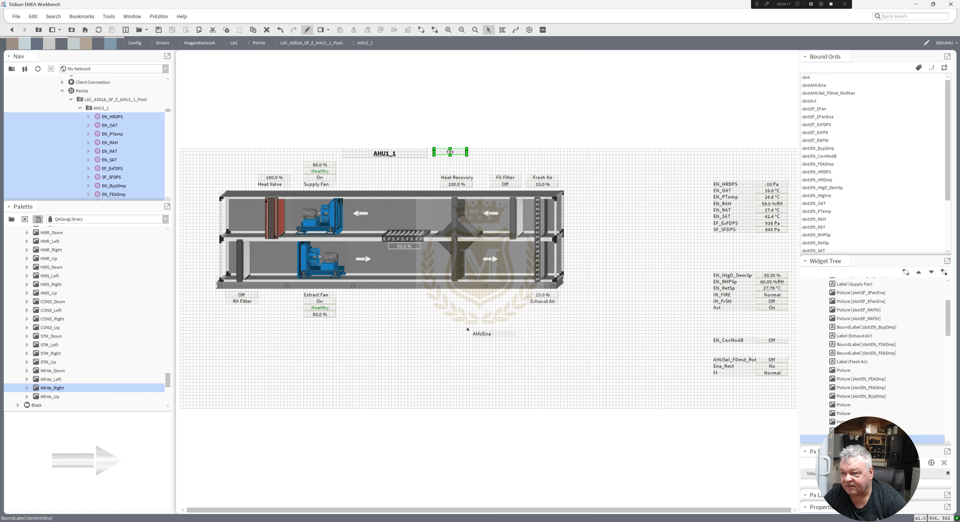
left_click_drag(460, 325, 533, 359)
key("Delete")
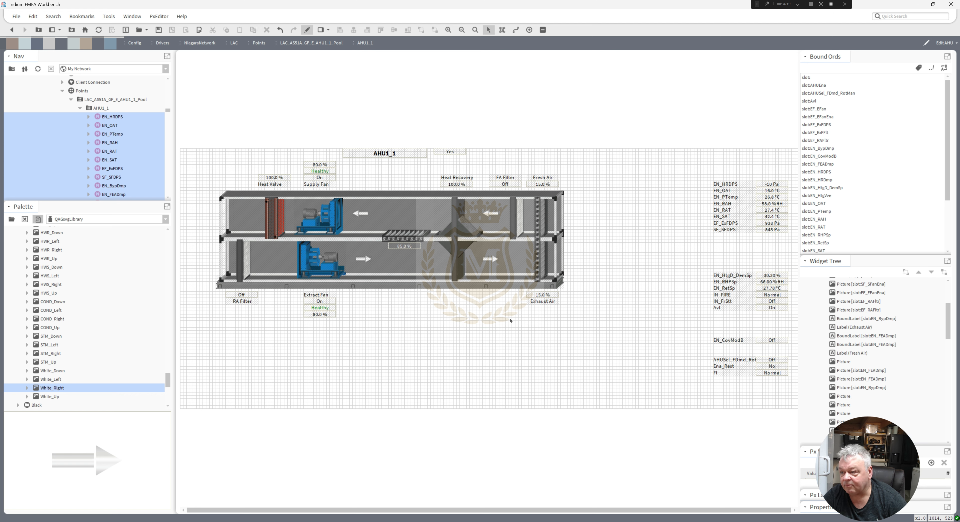
Re-animate the AHUEna value's text with a Boolean To Simple converter showing Enable for true and Disable for false.
double_click(450, 152)
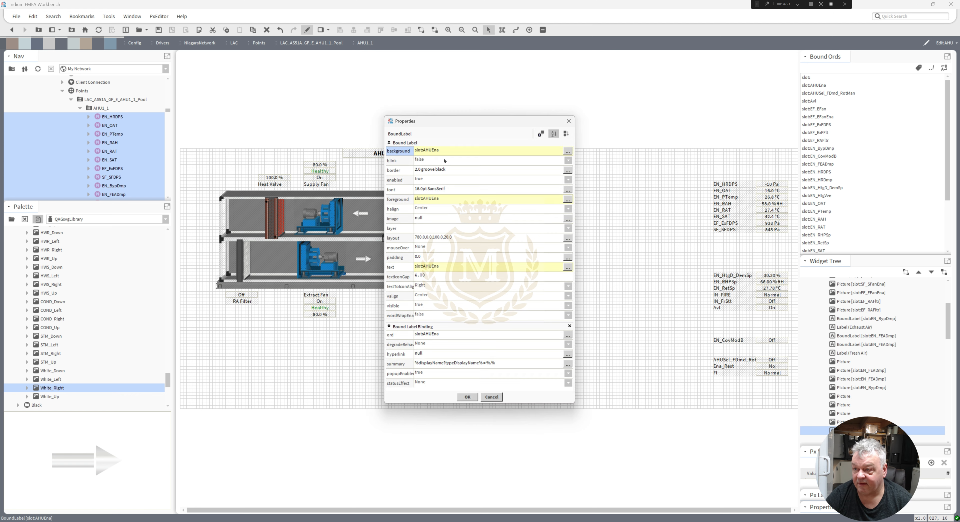
right_click(449, 271)
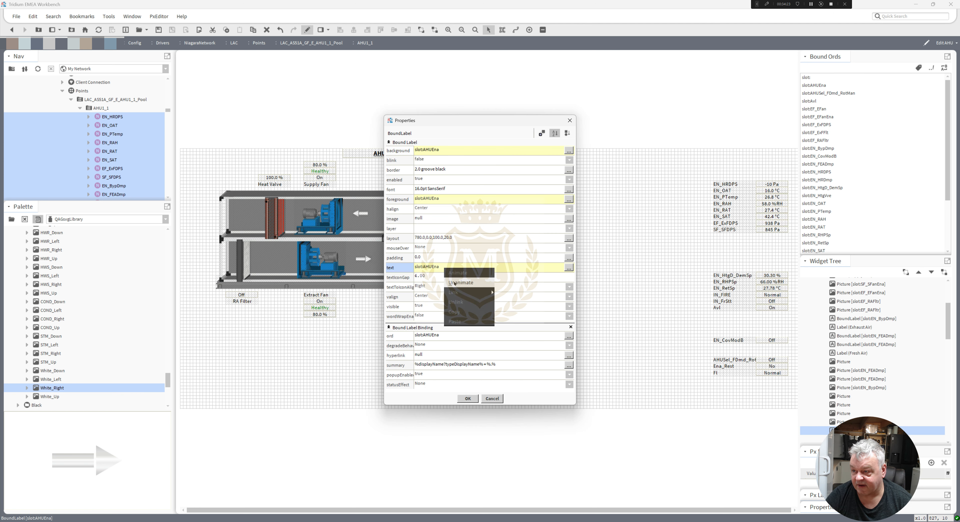
left_click(454, 283)
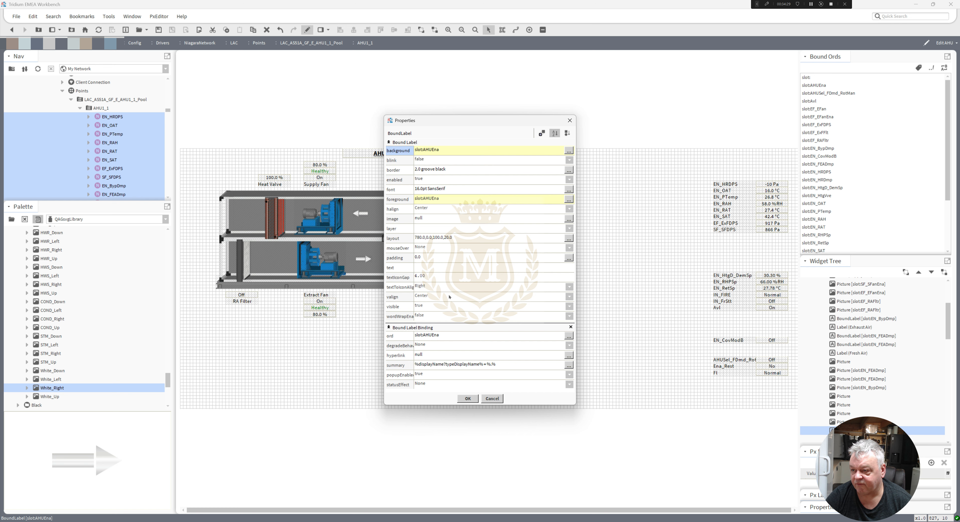
right_click(439, 269)
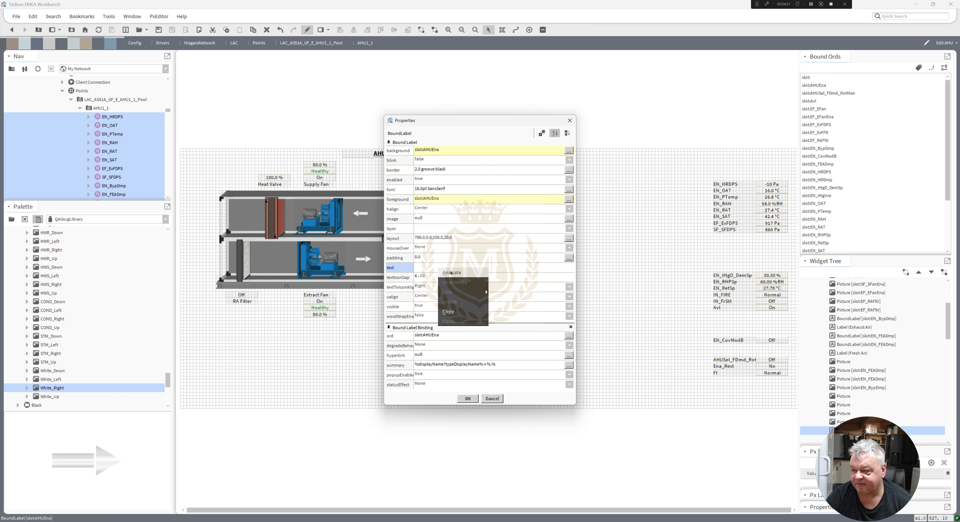
left_click(451, 273)
left_click(449, 222)
left_click(449, 241)
type("Enable")
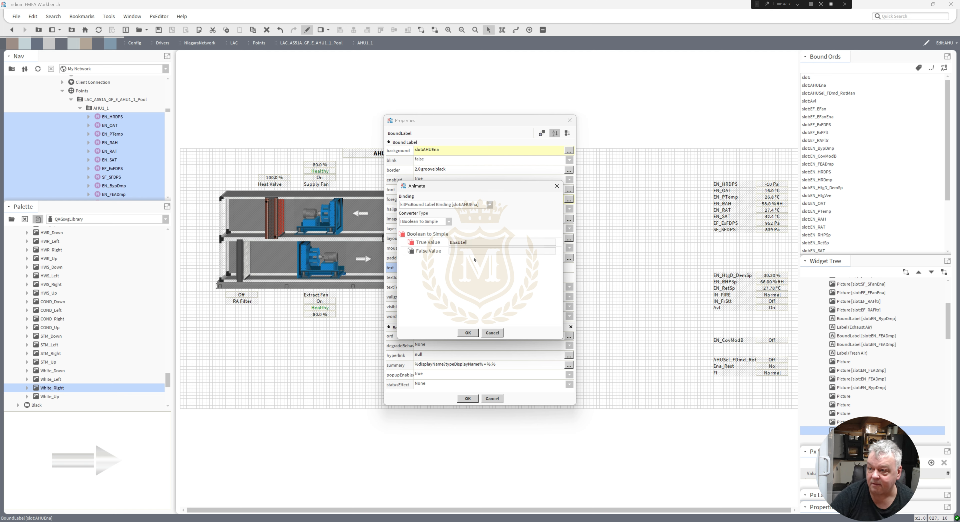
type("Disable")
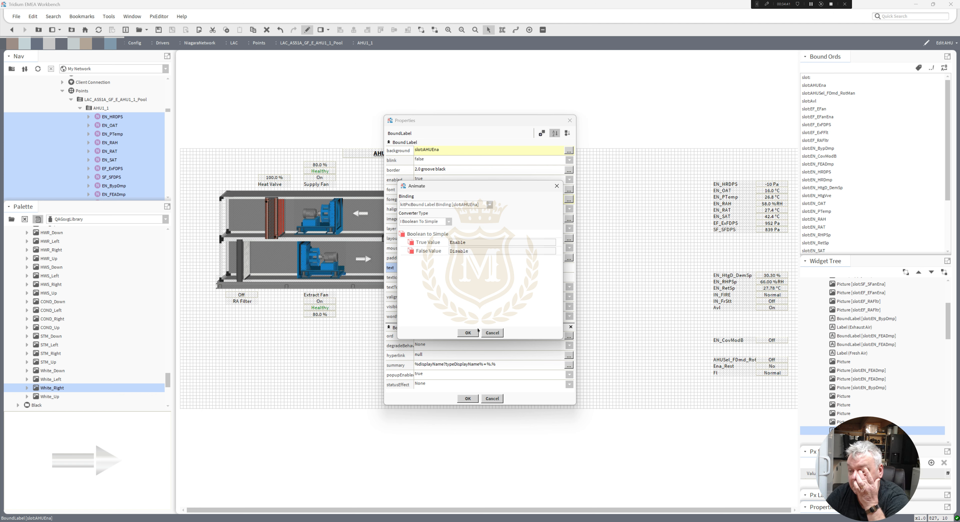
left_click(468, 333)
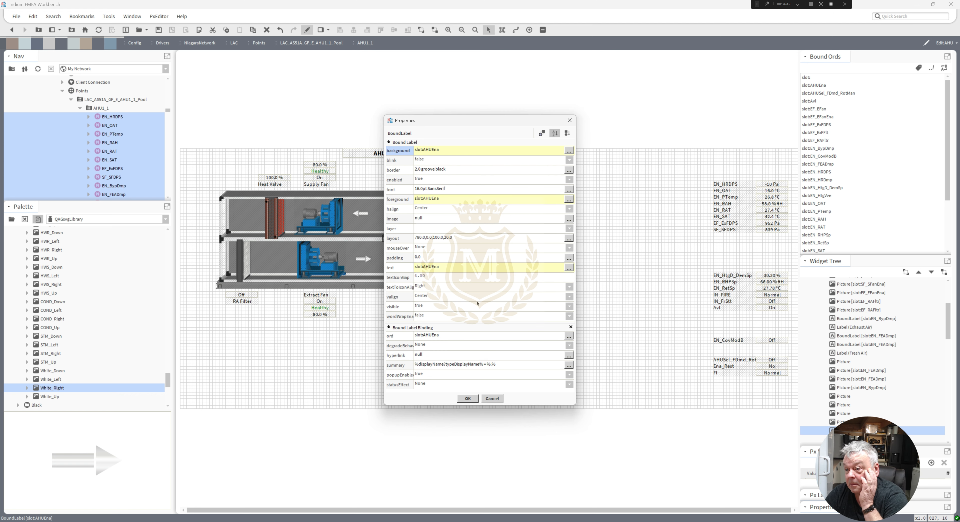
Set the AHUEna value's font to bold, underlined 20pt SansSerif and apply the properties.
left_click(433, 189)
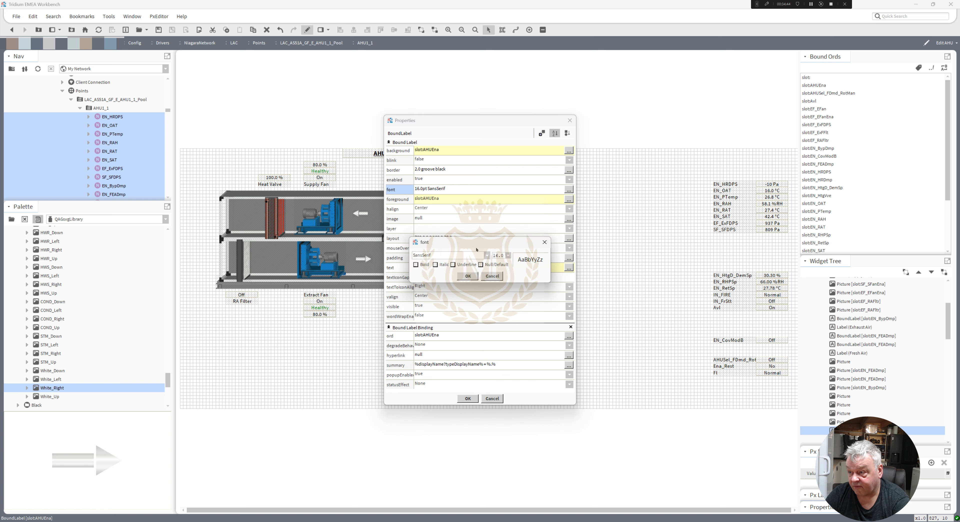
left_click(508, 256)
left_click(499, 325)
left_click(416, 264)
left_click(460, 265)
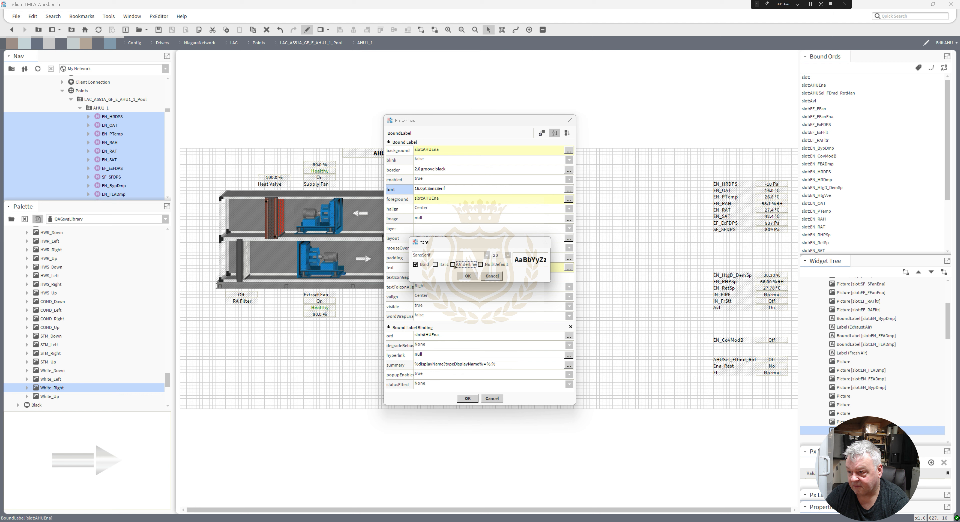
left_click(468, 276)
left_click(468, 398)
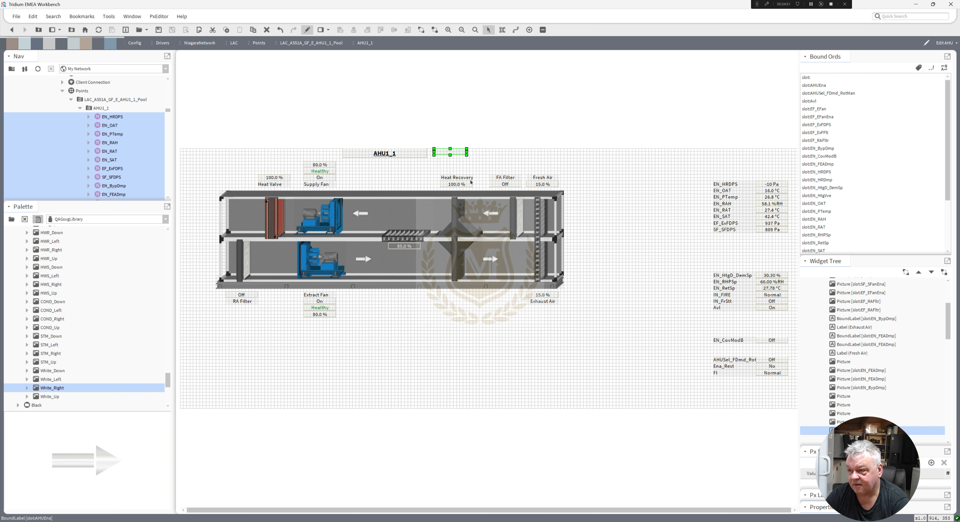
Remove the border from the Enable status value by setting its border style to None.
double_click(398, 155)
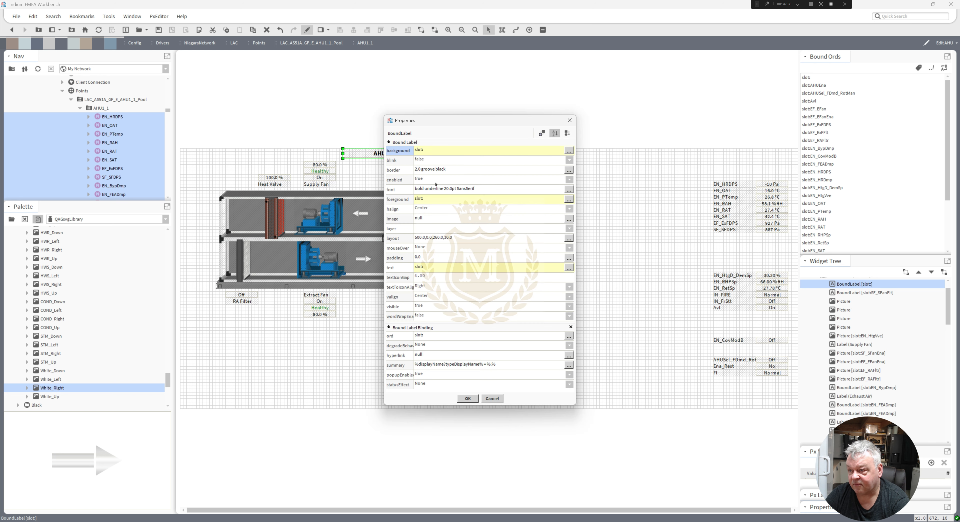
left_click(470, 398)
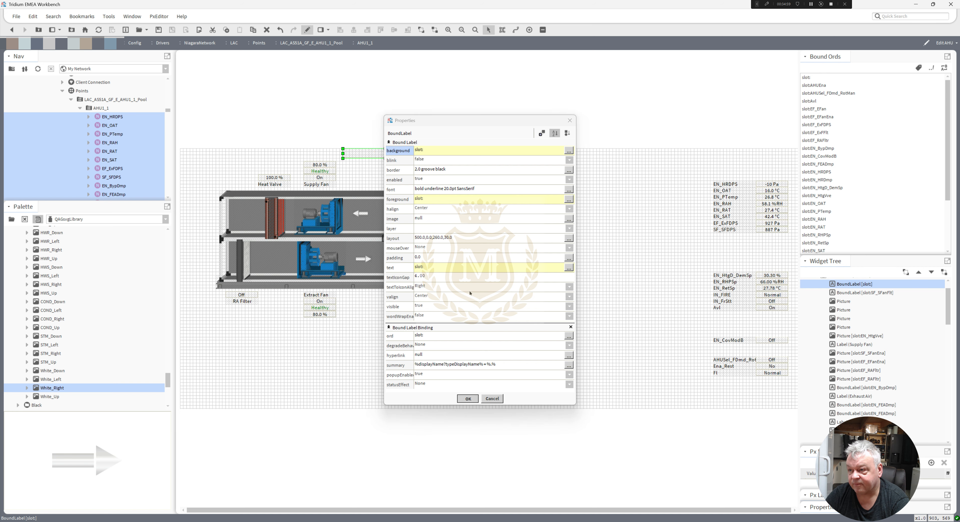
left_click(449, 154)
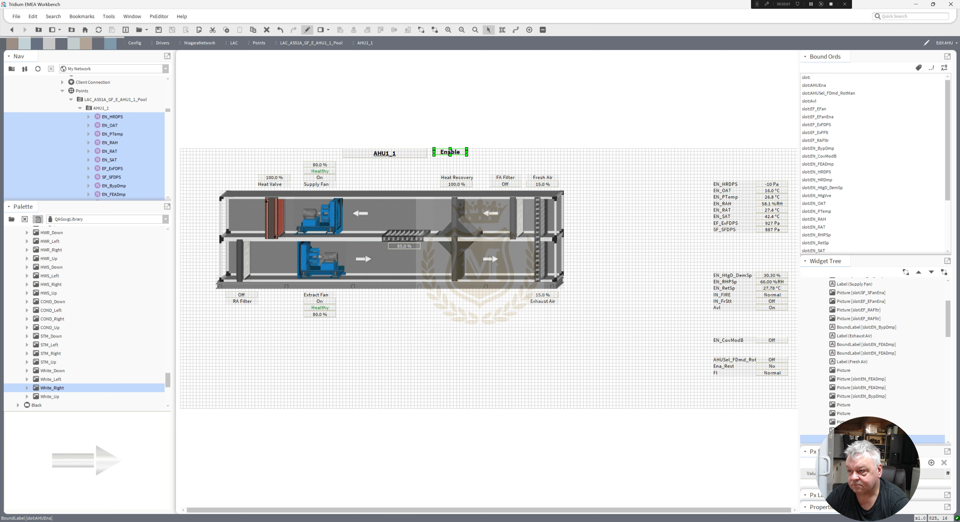
double_click(449, 154)
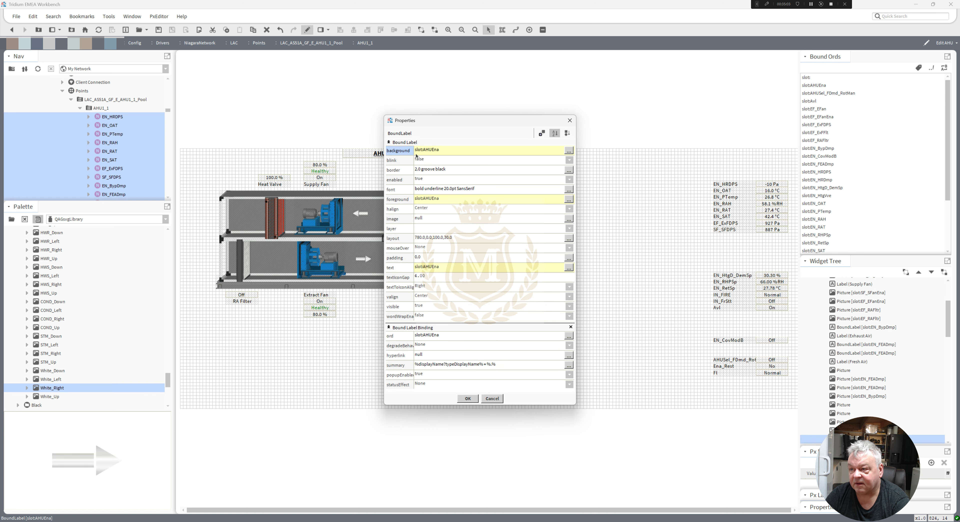
double_click(427, 170)
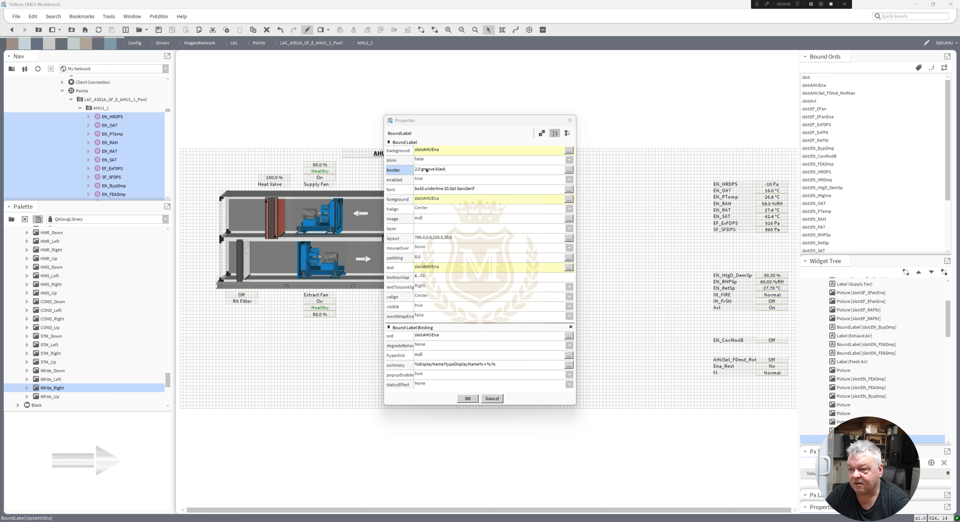
left_click(406, 240)
left_click(392, 247)
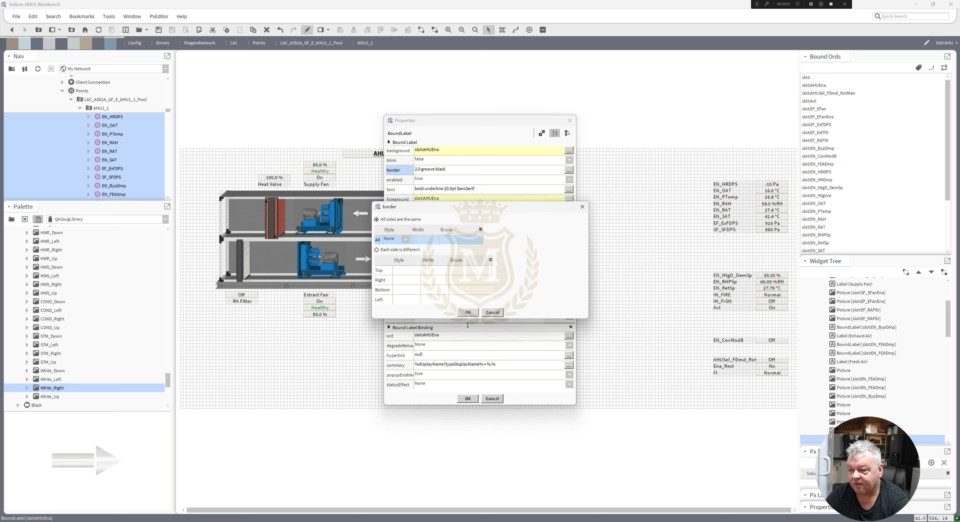
left_click(468, 313)
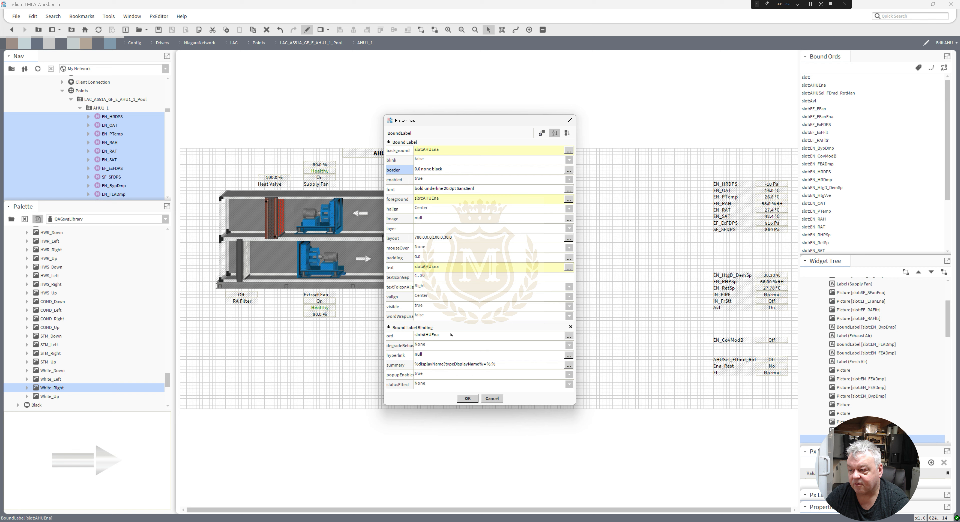
left_click(468, 398)
Remove the AHU1_1 title label's border by setting its style to None.
double_click(384, 153)
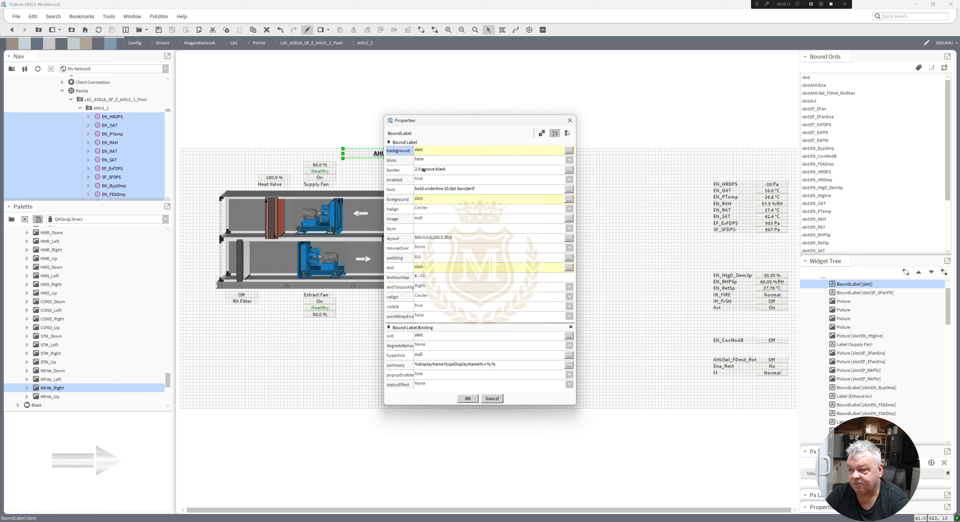
left_click(423, 169)
left_click(406, 239)
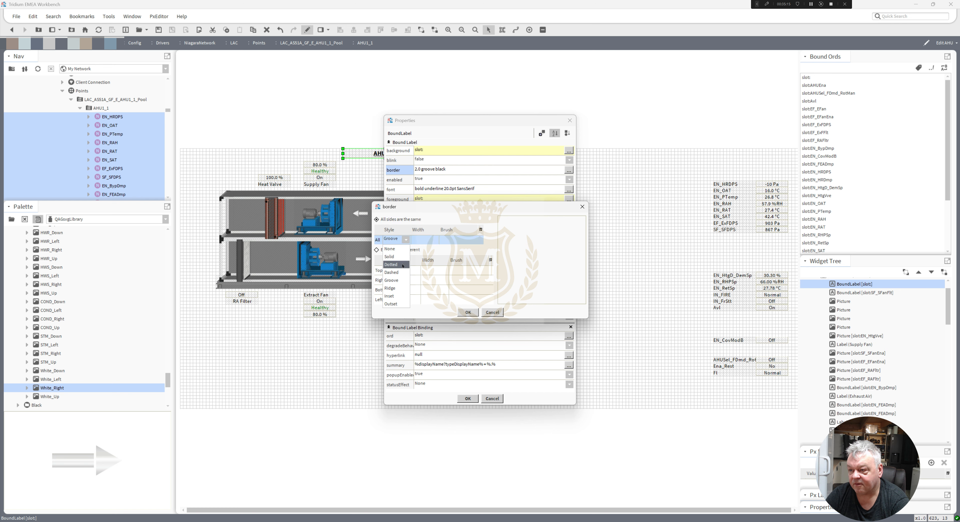
left_click(399, 249)
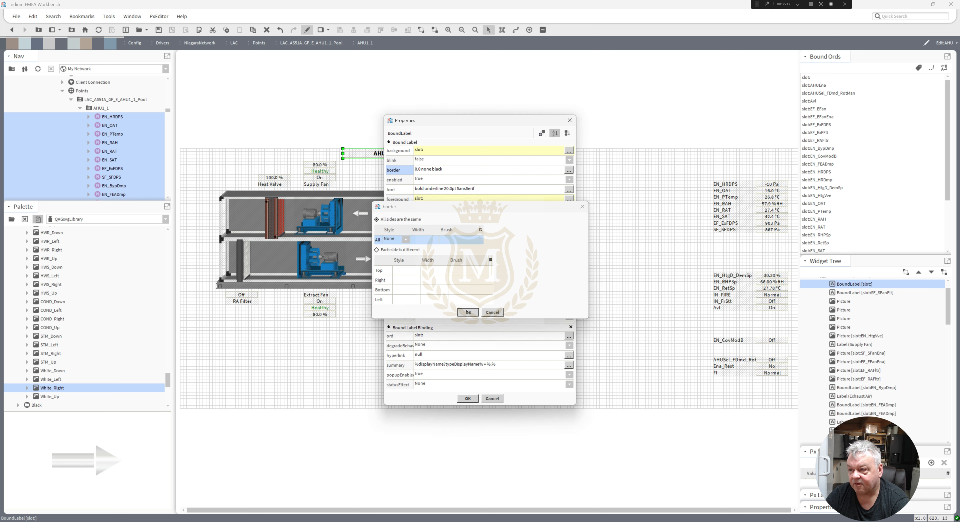
left_click(468, 312)
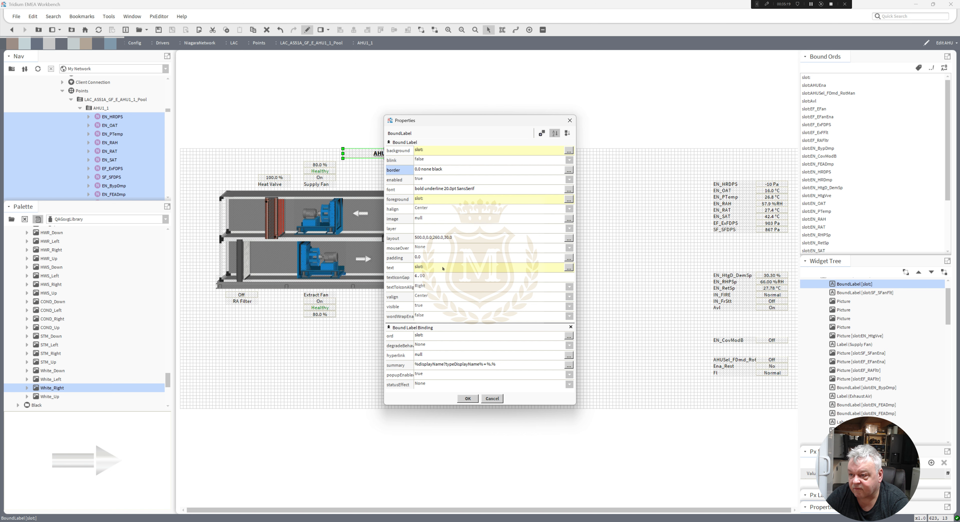
Right-align the AHU1_1 title label's text and give it a right padding of 10.
left_click(426, 210)
left_click(428, 235)
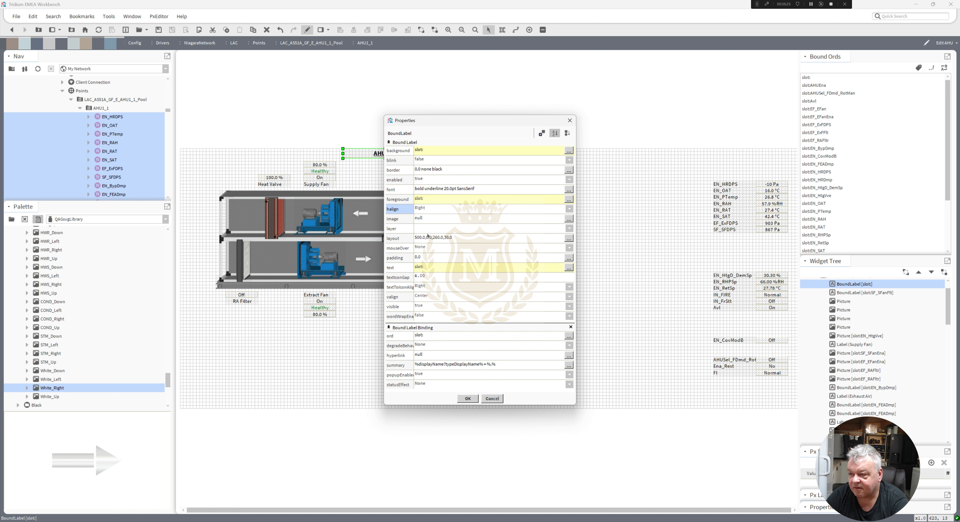
left_click(428, 256)
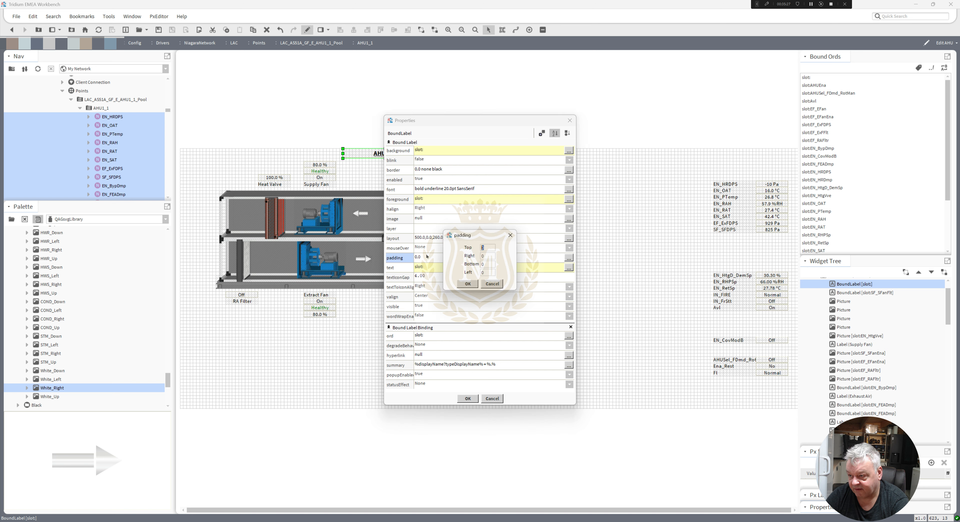
type("10")
left_click(467, 283)
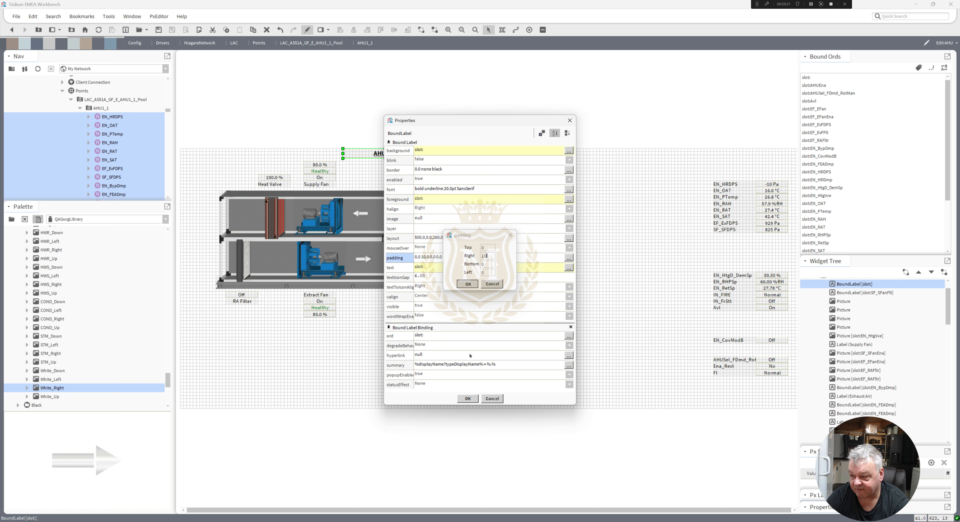
left_click(468, 399)
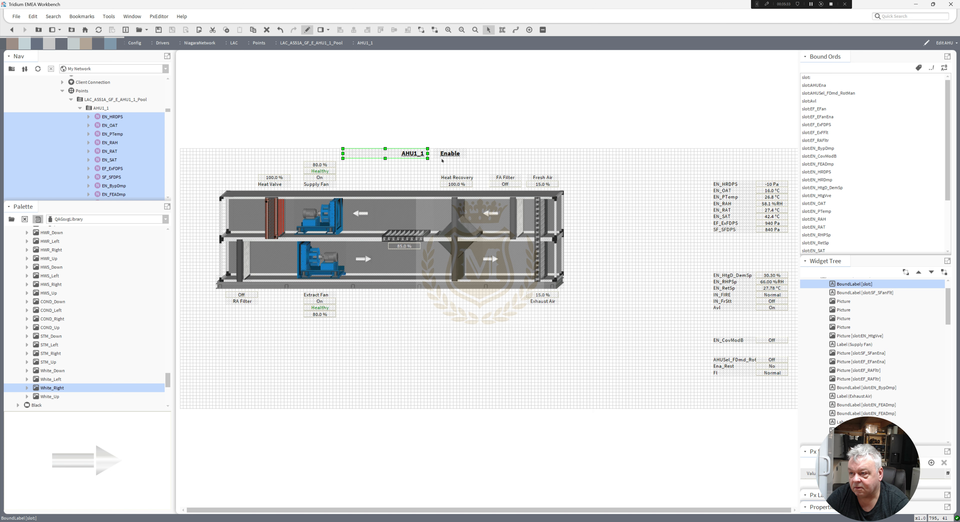
Left-align the Enable status value's text and give it a left padding of 5.
double_click(448, 154)
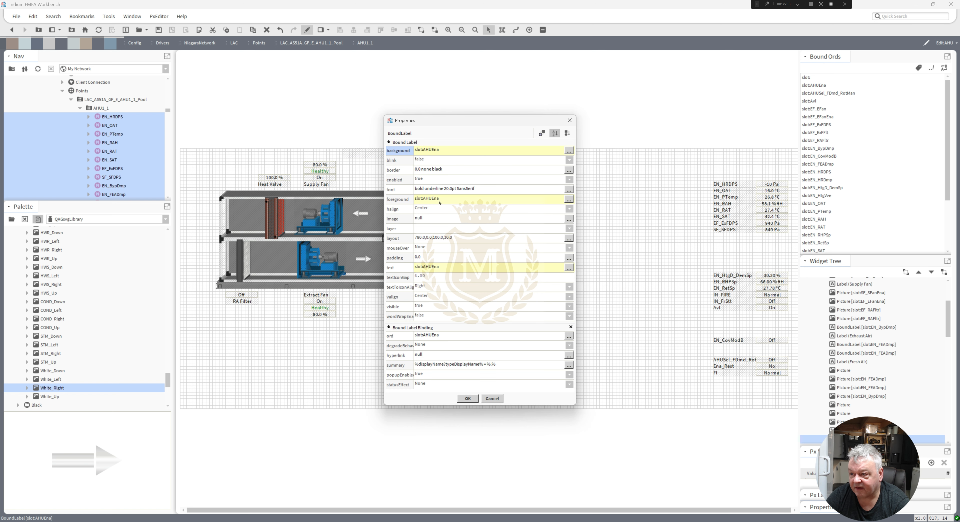
left_click(431, 210)
left_click(432, 222)
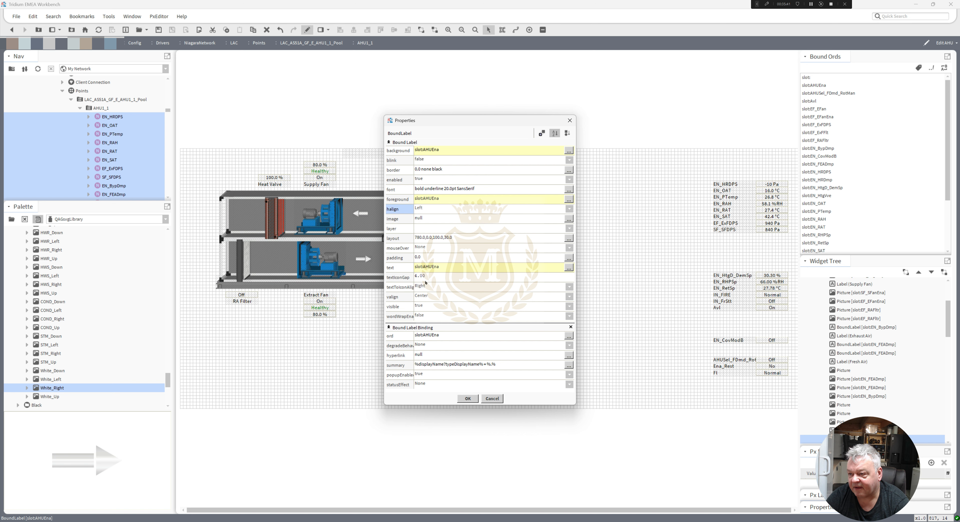
left_click(424, 258)
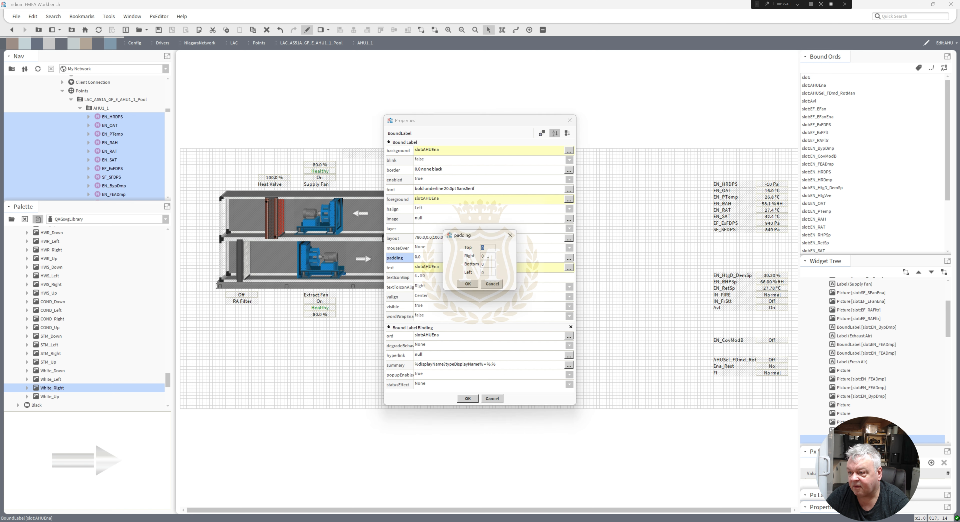
type("5")
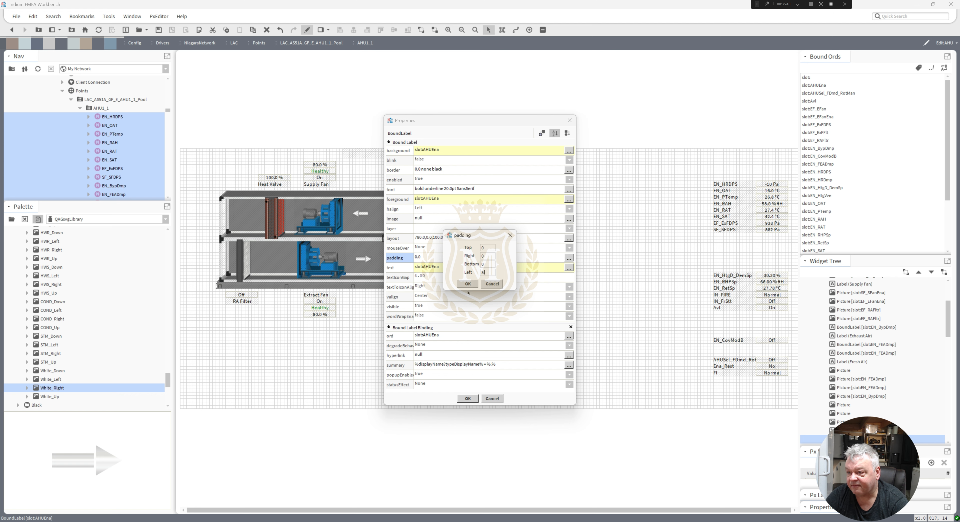
left_click(467, 284)
key("Return")
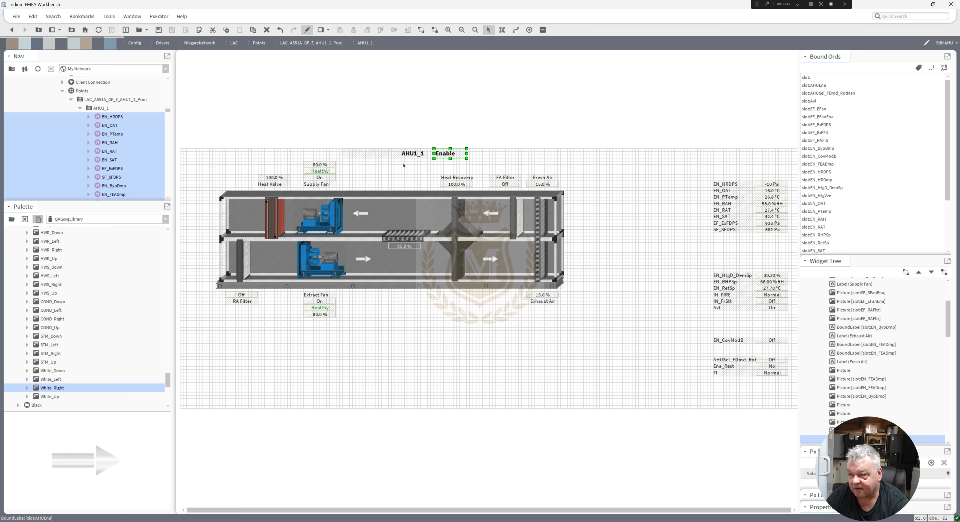
Set the AHU1_1 title label's right padding to 5.
double_click(406, 154)
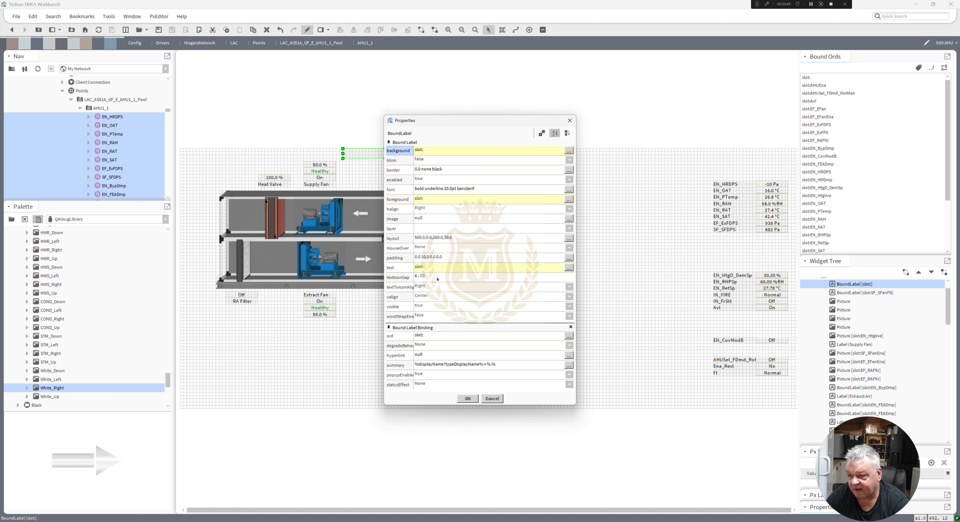
left_click(436, 258)
left_click(487, 257)
type("5")
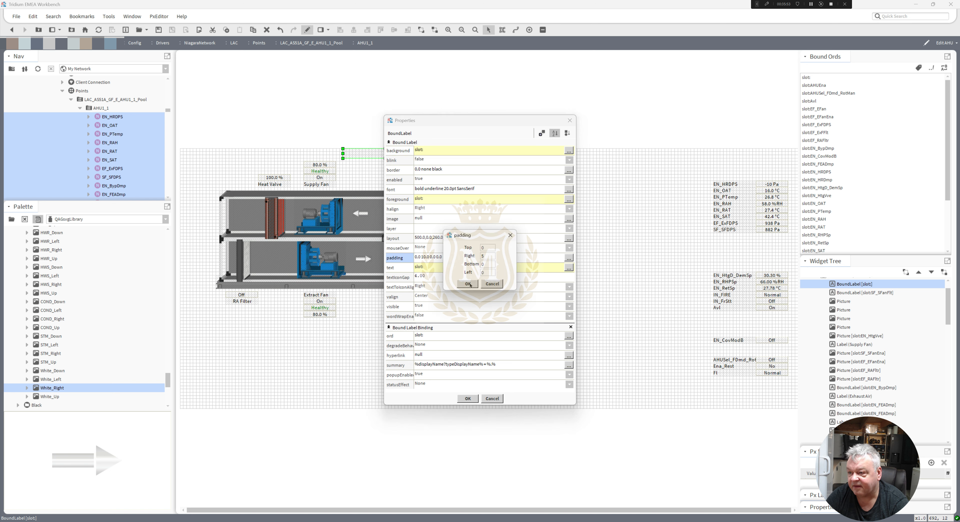
left_click(468, 284)
left_click(468, 399)
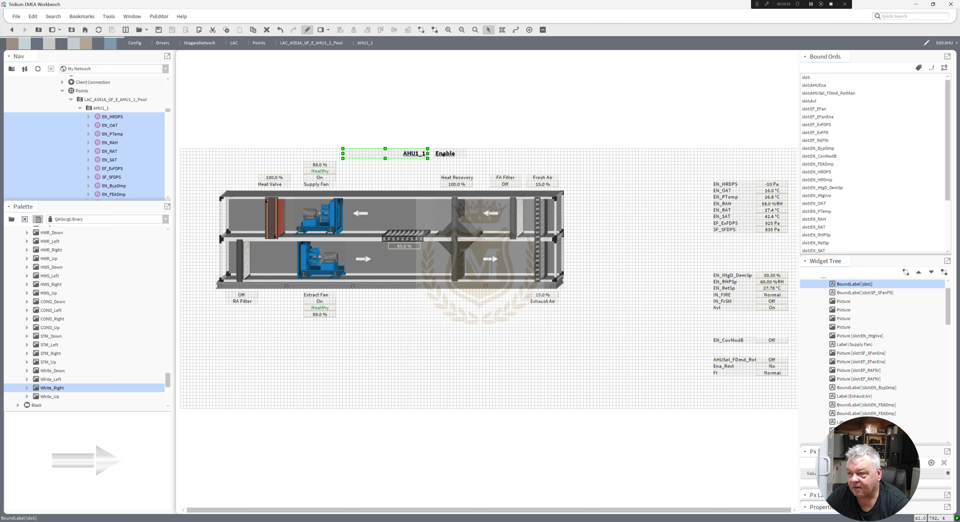
Slide the Enable value beside the AHU1_1 title and move both together to centre above the AHU graphic.
left_click_drag(444, 154, 437, 154)
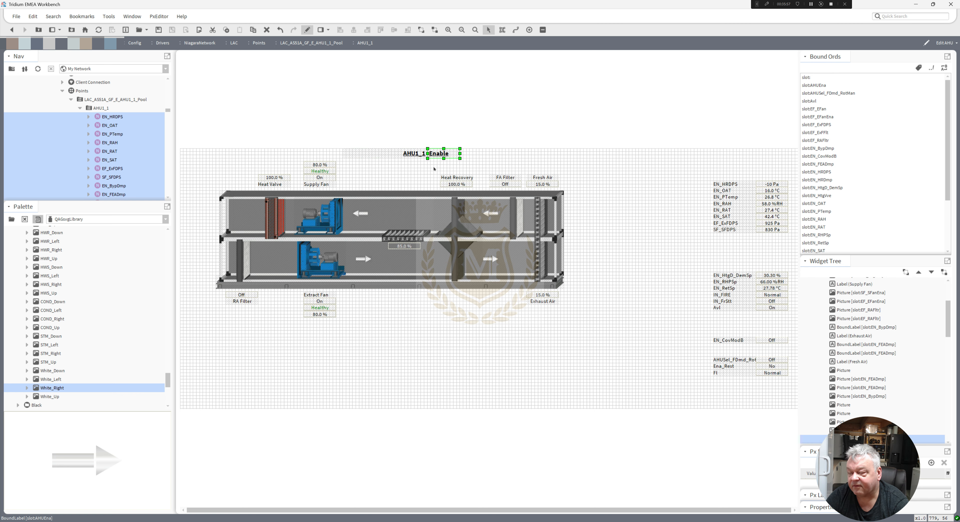
left_click(433, 169)
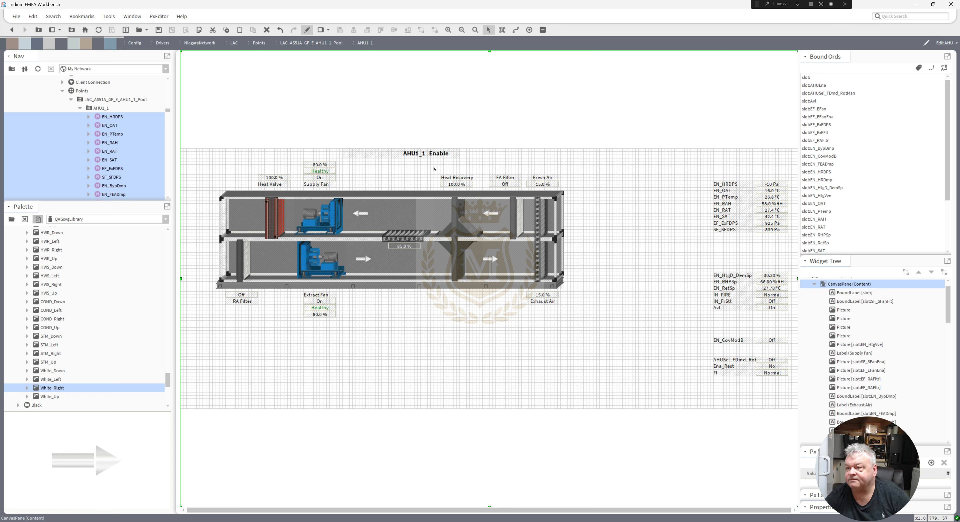
left_click_drag(472, 167, 398, 155)
left_click(593, 218)
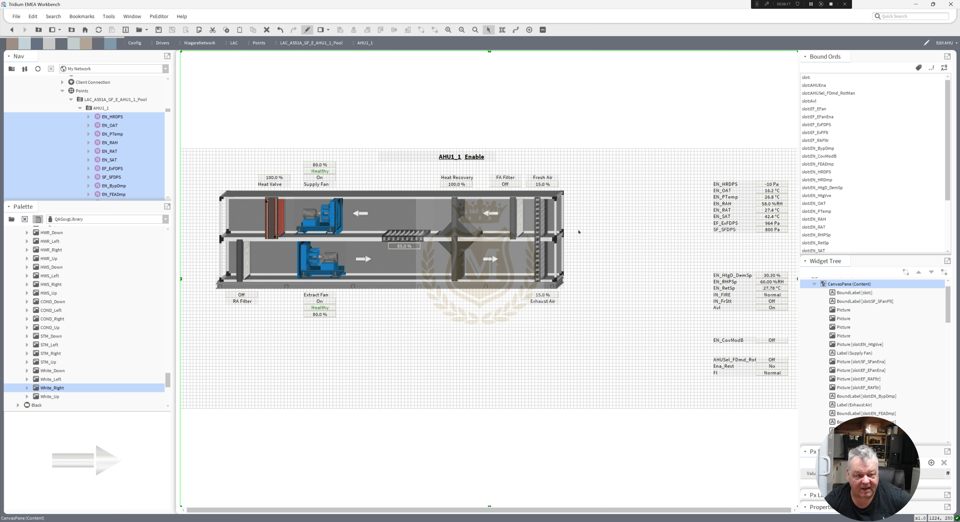
Select the fresh air and exhaust damper section with its labels and shift it to the right.
left_click(559, 228)
left_click_drag(590, 329, 521, 154)
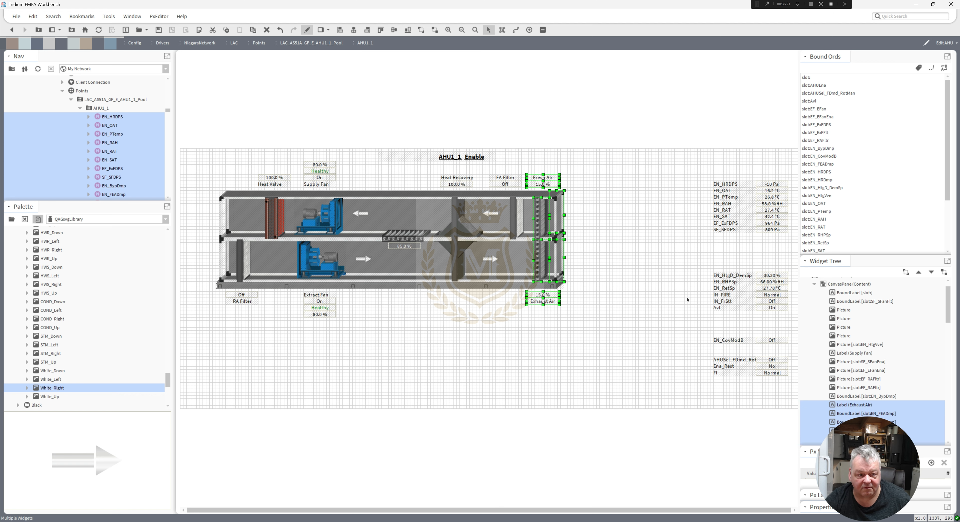
key("Right")
key("Right")
key("Right")
key("Right")
key("Right")
key("Right")
key("Right")
key("Right")
key("Right")
key("Right")
key("Right")
key("Right")
key("Right")
key("Right")
key("Right")
key("Right")
key("Right")
key("Right")
key("Right")
key("Right")
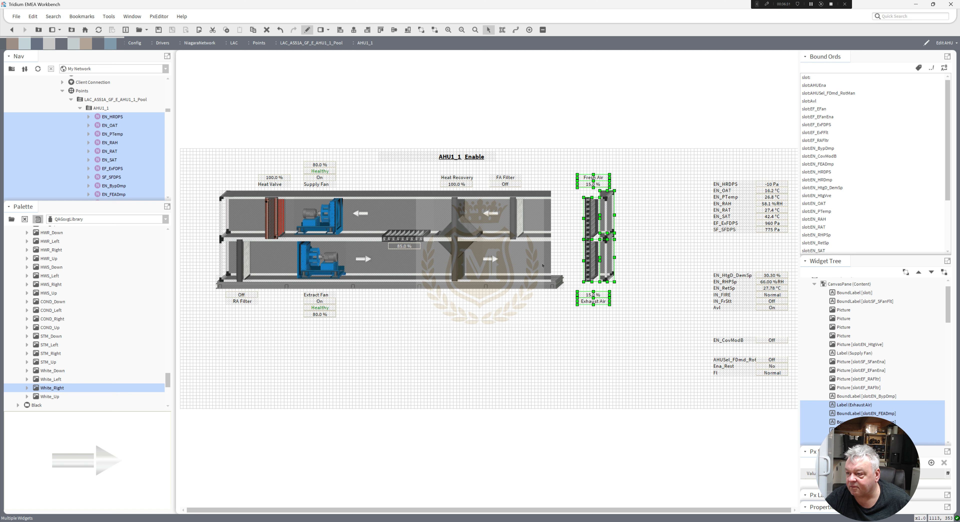
Stretch the two duct pictures to the right so they reach the shifted damper section.
left_click(544, 236)
left_click(544, 215, "ctrl")
left_click_drag(549, 213, 602, 218)
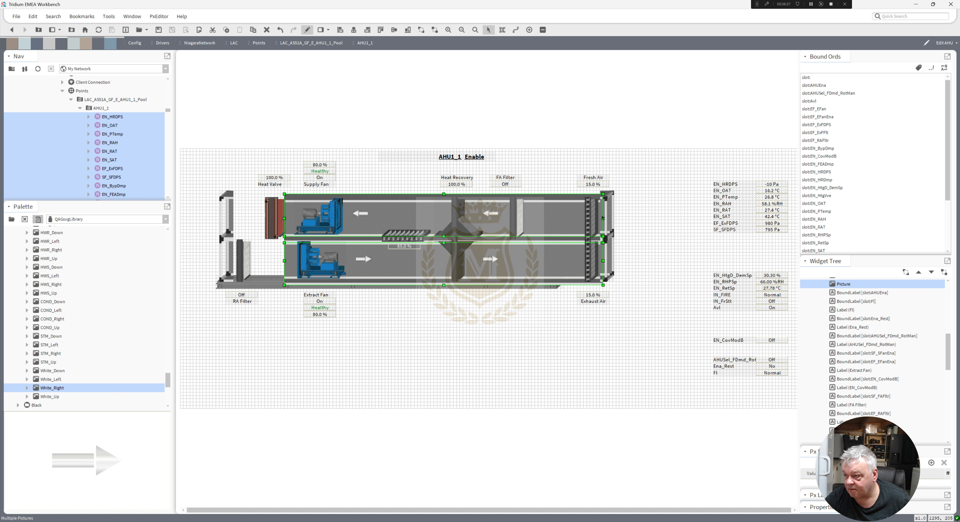
left_click(625, 242)
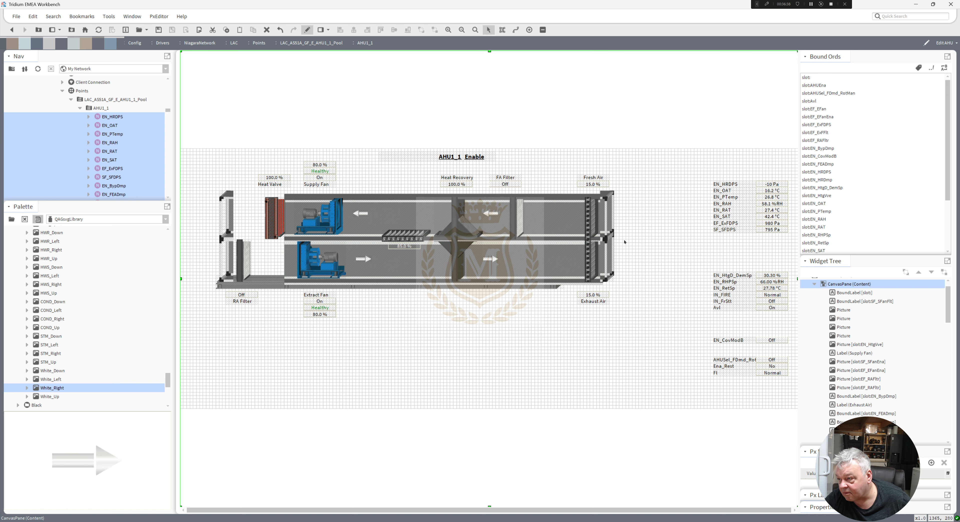
Select the right-end duct end pictures and nudge them down into line with the ducts.
left_click(609, 214)
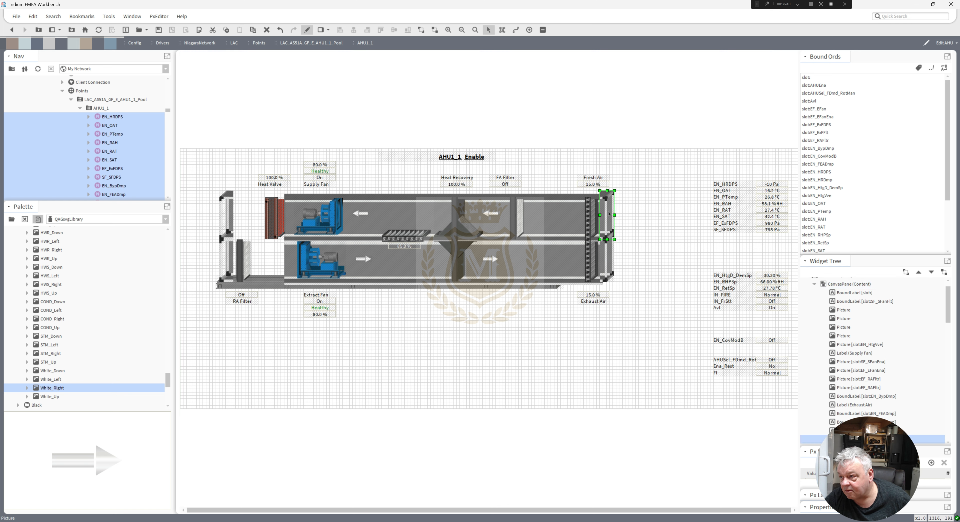
left_click(609, 260, "shift")
key("Down")
key("Down")
key("Down")
key("Down")
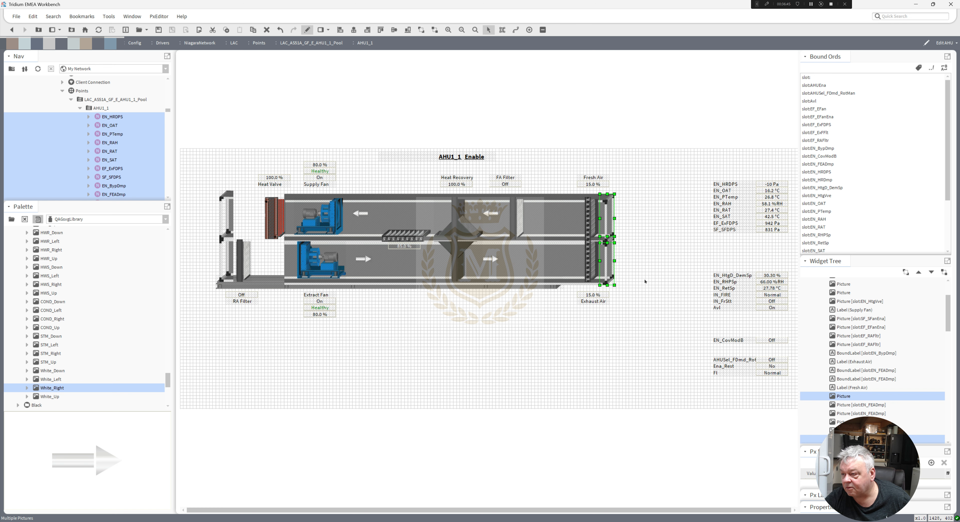
left_click(645, 281)
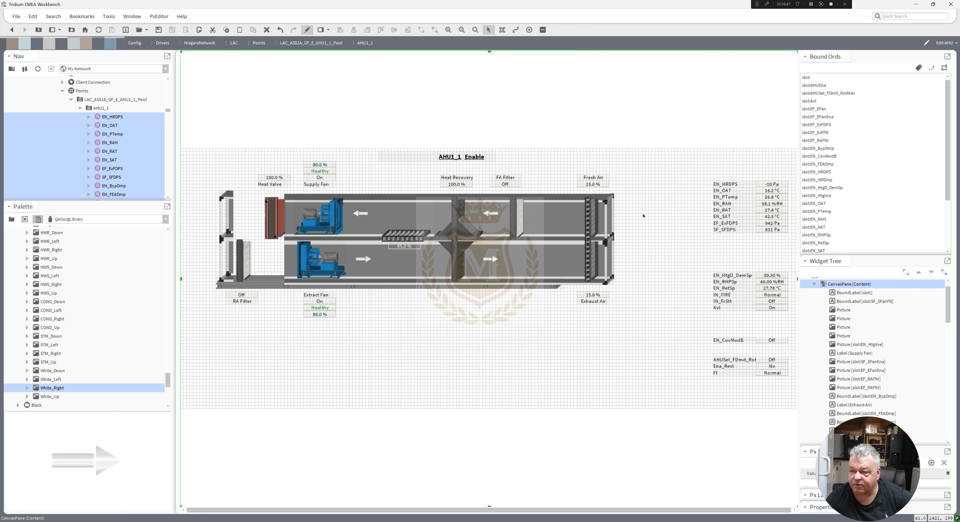
Duplicate both duct pictures, move the copies left to fill the gap, and send them to the bottom.
left_click(284, 262)
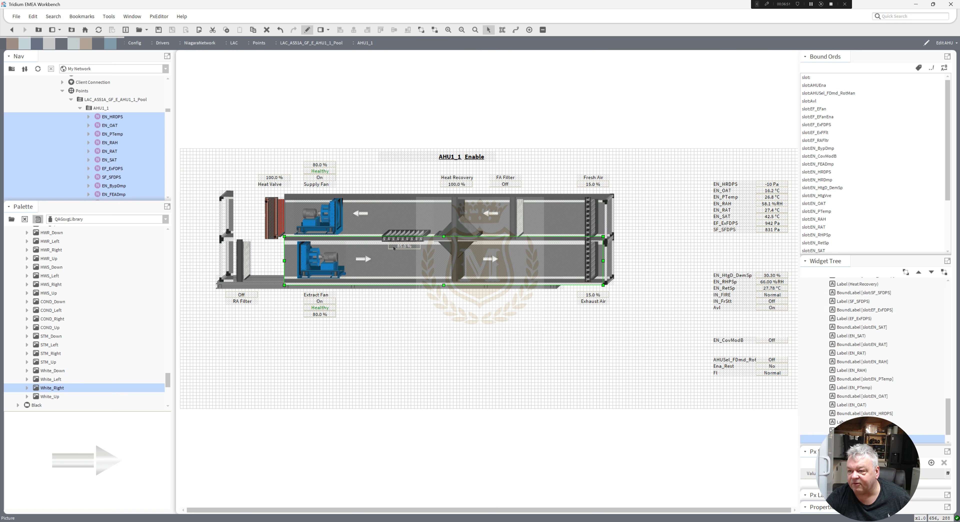
left_click(397, 213, "ctrl")
right_click(397, 213)
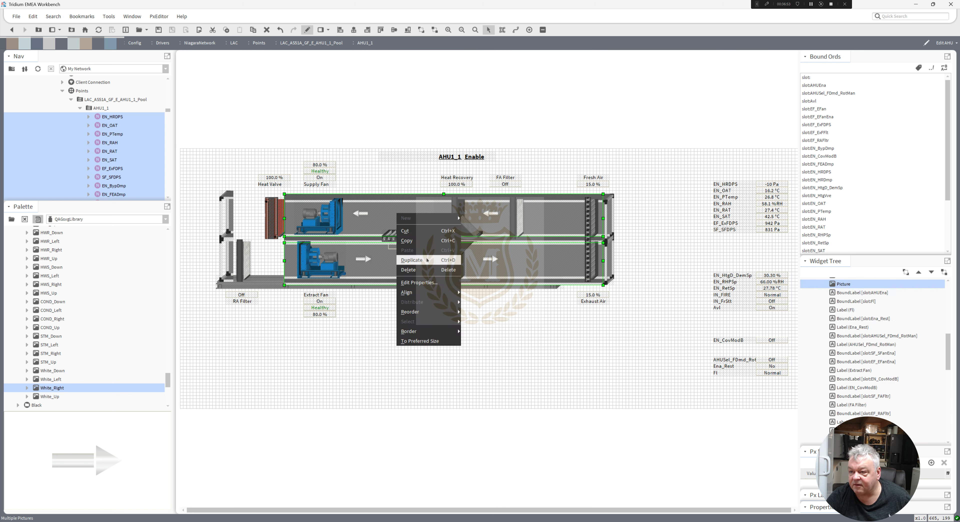
left_click(402, 260)
left_click_drag(361, 232, 331, 223)
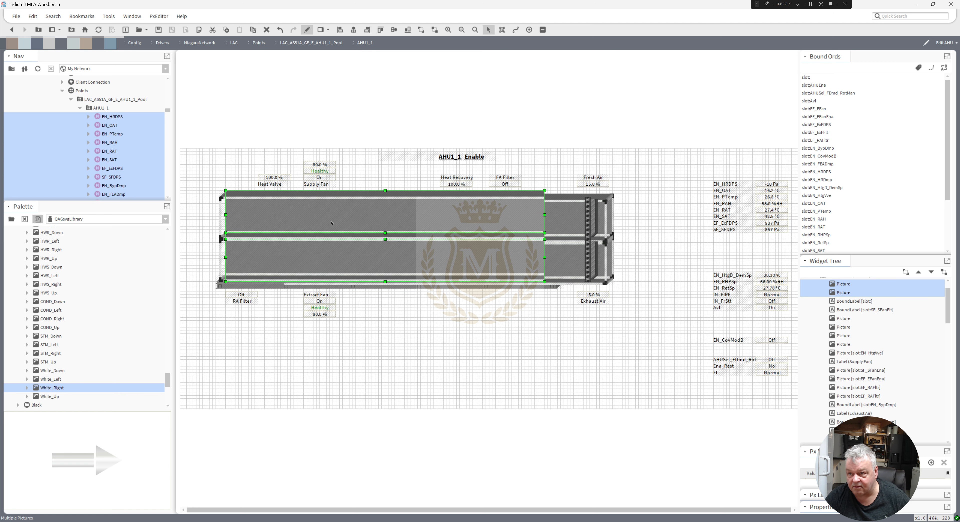
right_click(331, 223)
mouse_move(358, 319)
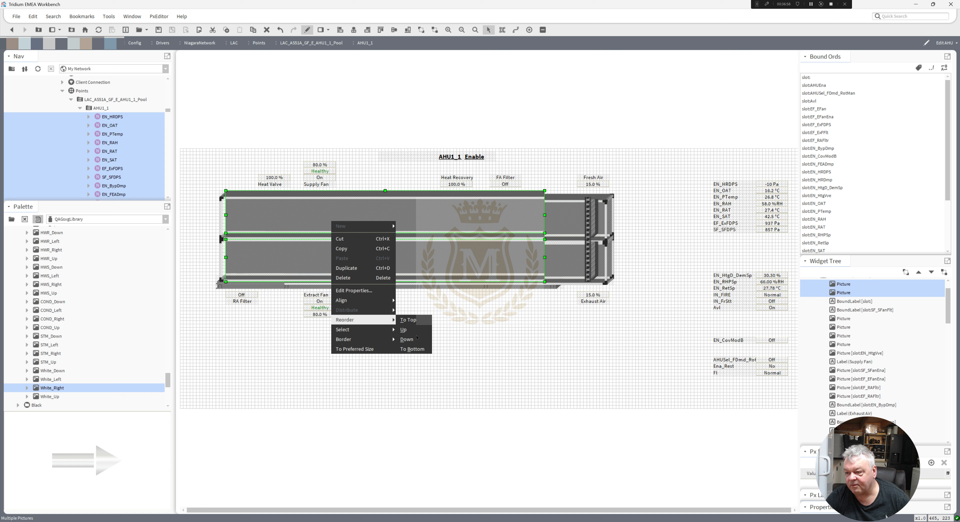
left_click(412, 349)
left_click(404, 307)
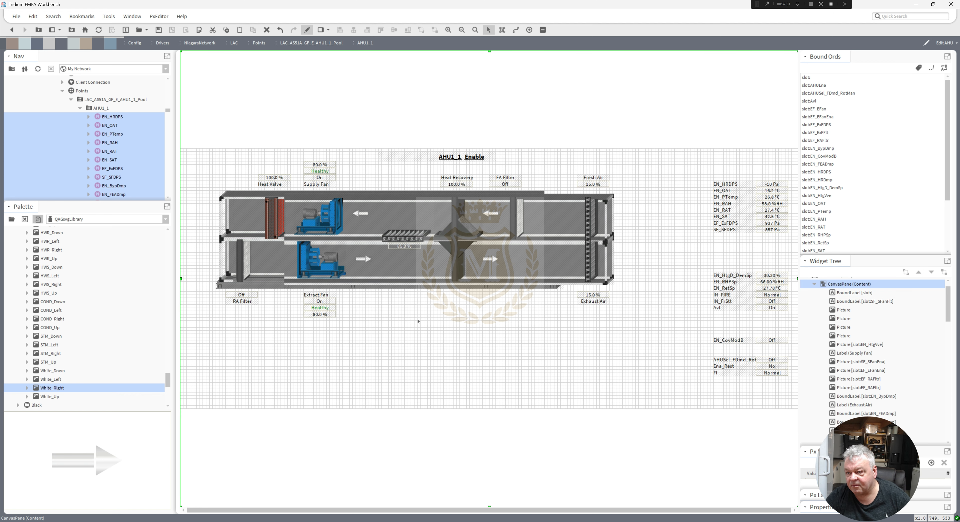
Send the lower left duct picture to the bottom of the stacking order.
left_click(270, 262)
right_click(270, 262)
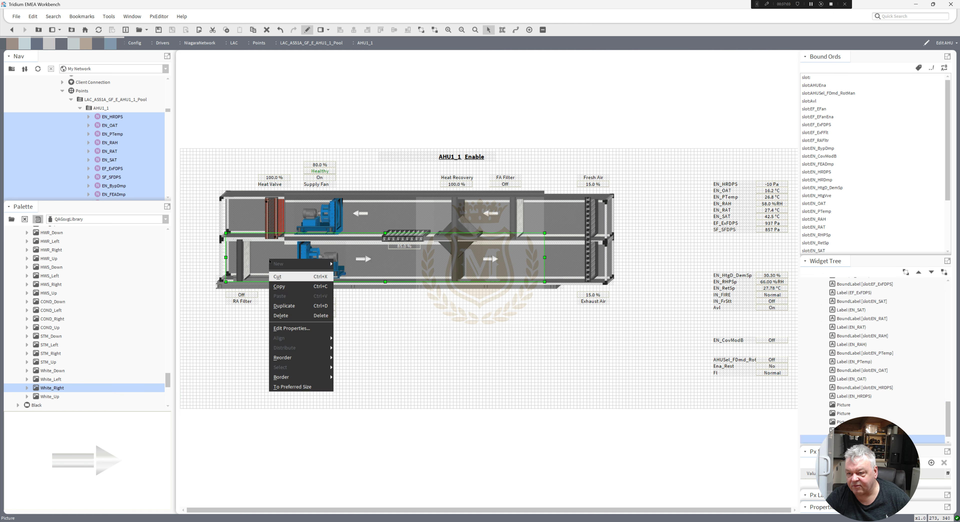
mouse_move(321, 357)
left_click(361, 389)
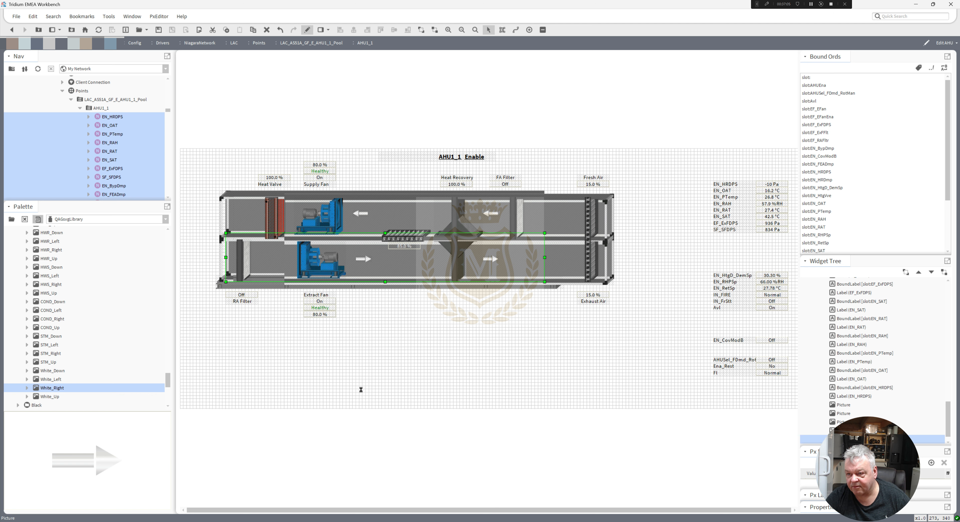
Reorder the upper duct copy so the supply fan and other parts show above it.
left_click(250, 222)
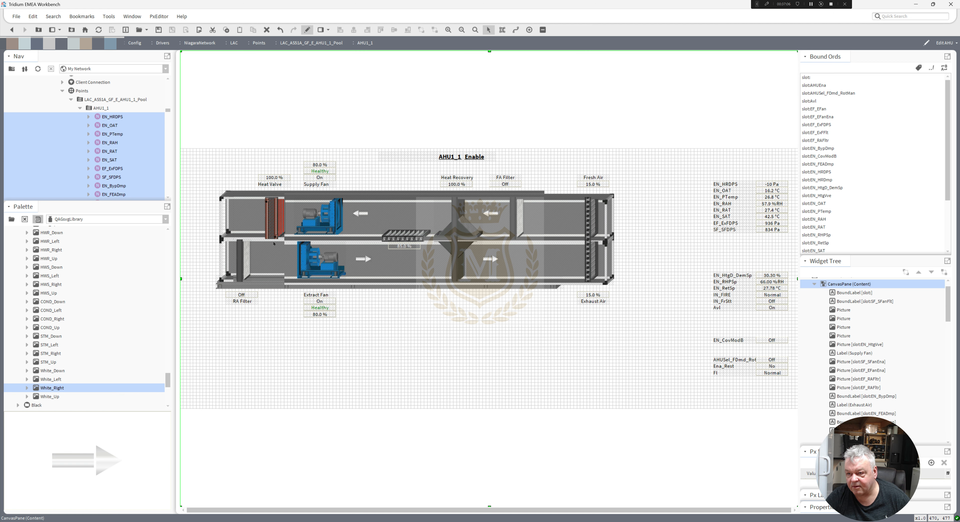
right_click(250, 223)
mouse_move(299, 319)
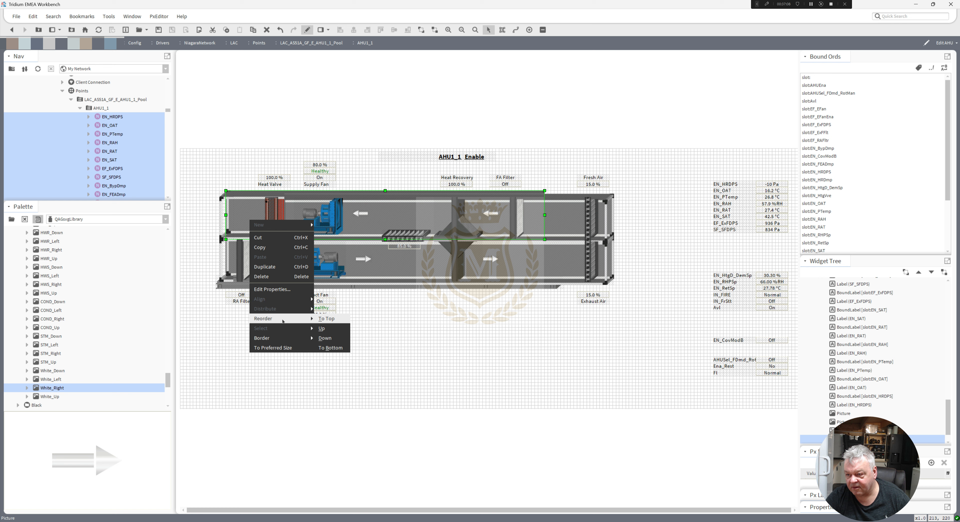
left_click(334, 332)
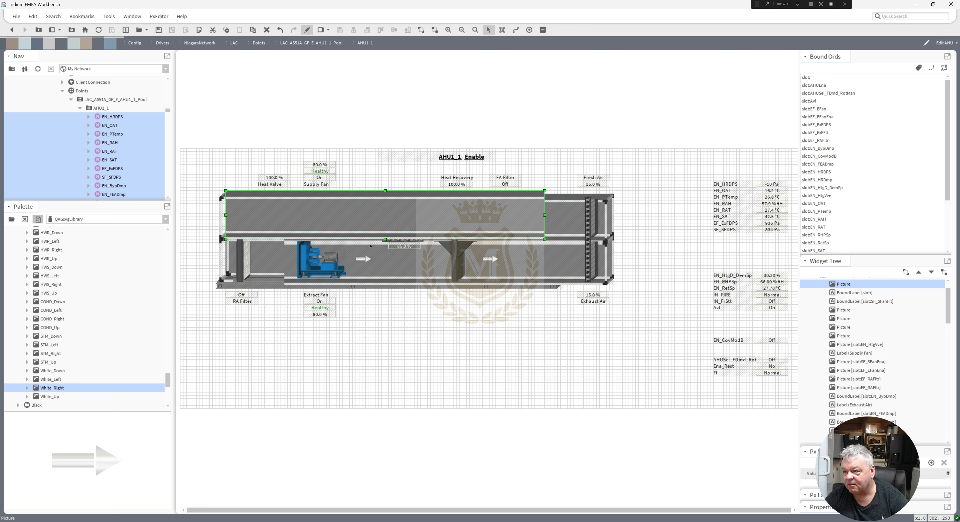
left_click_drag(368, 213, 368, 217)
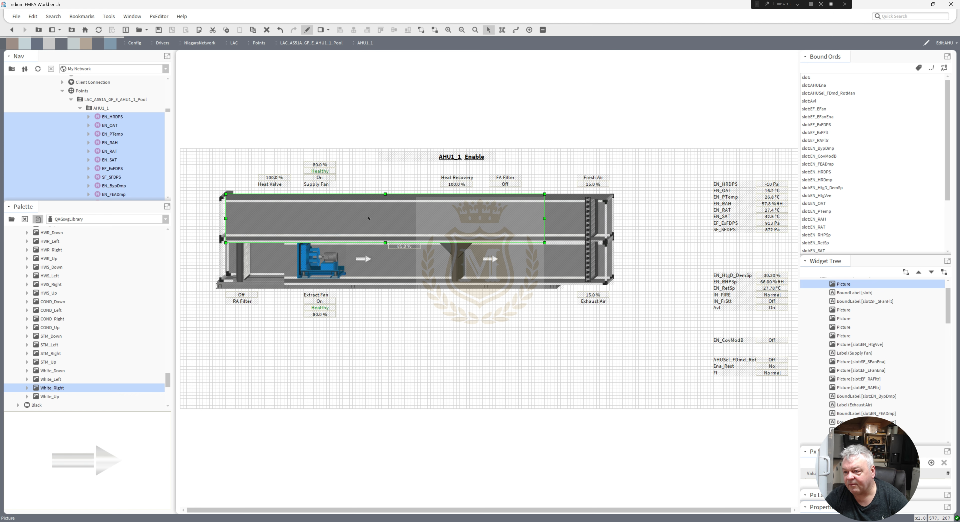
right_click(369, 218)
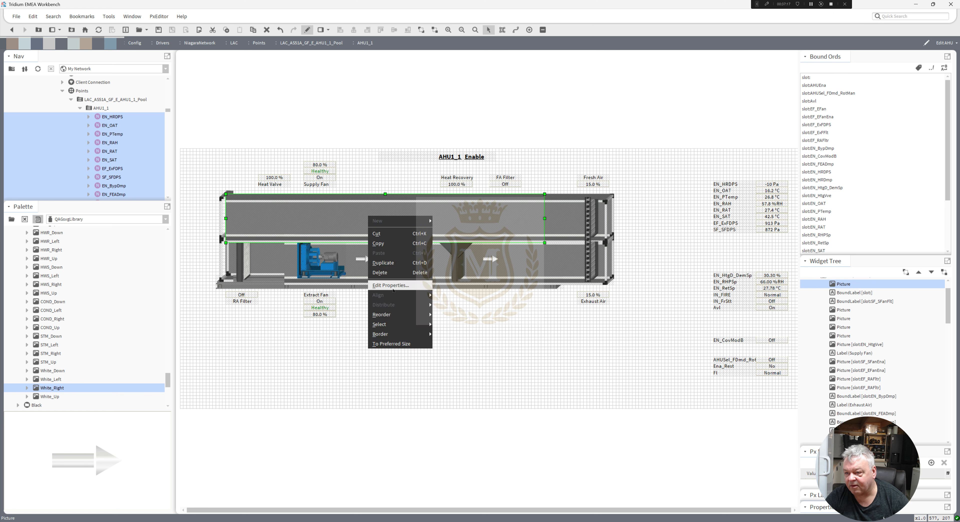
mouse_move(382, 314)
left_click(326, 359)
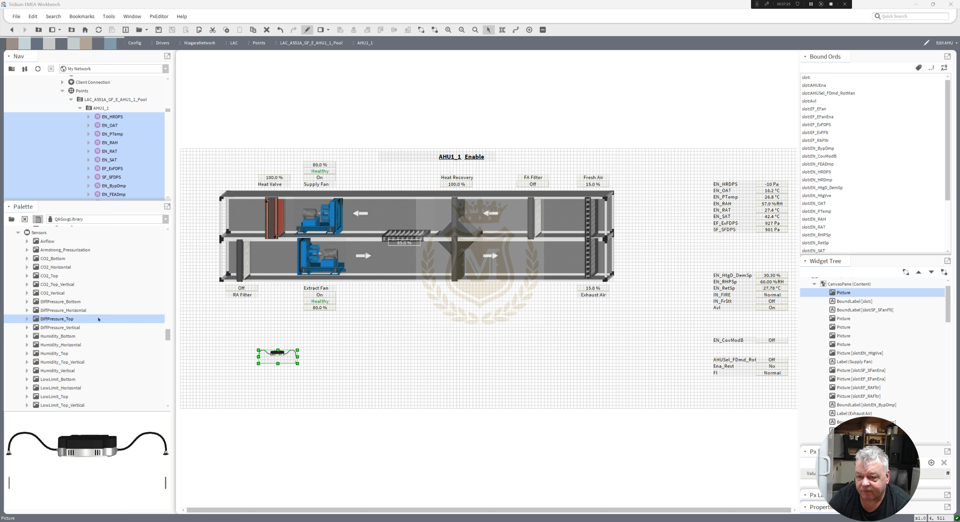
Move the Heat Recovery label and its value below the heat recovery section of the AHU.
left_click_drag(284, 357, 373, 303)
left_click_drag(421, 310, 469, 340)
left_click_drag(429, 170, 457, 287)
left_click(464, 309)
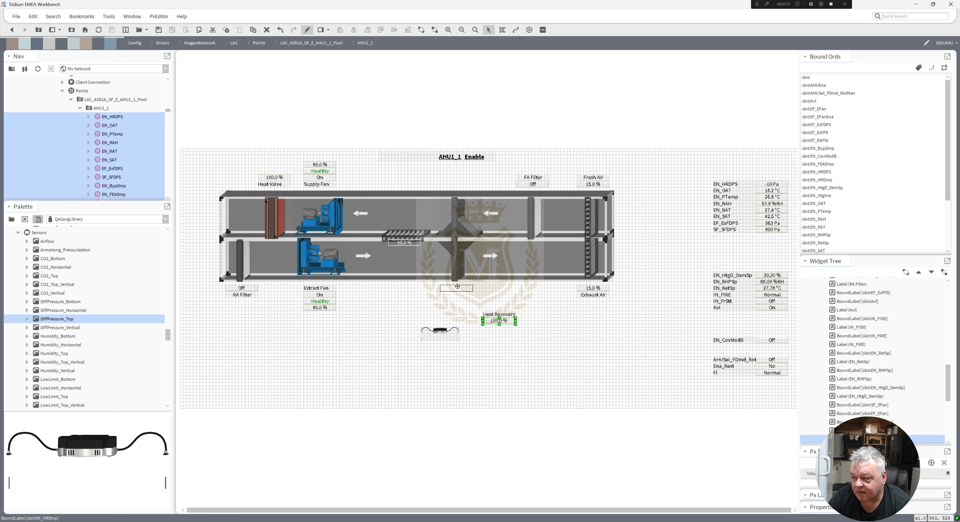
left_click_drag(497, 314, 453, 294)
Place the differential pressure sensor on top of the duct above the heat recovery section.
left_click_drag(442, 330, 456, 195)
key("Down")
left_click(500, 321)
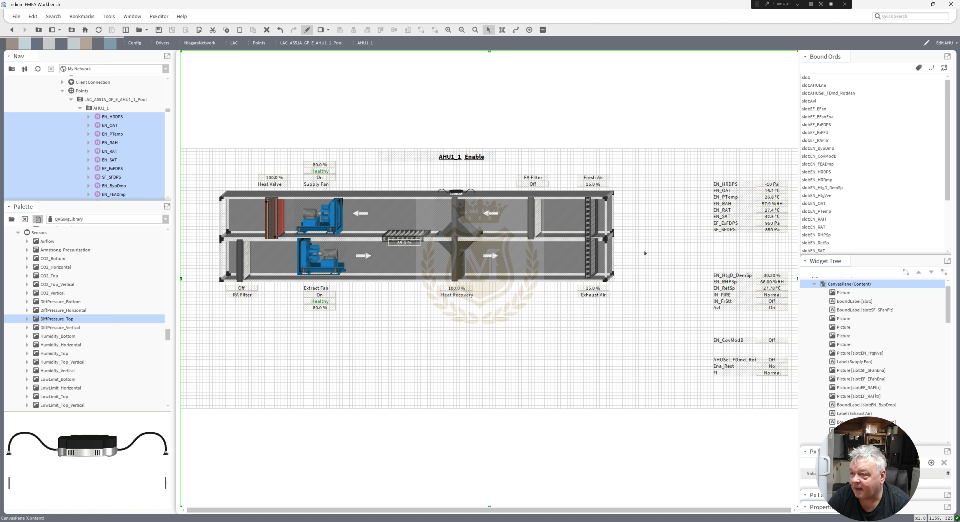
Move the EN_HRDPS value and its label from the list to above the new sensor.
left_click_drag(775, 184, 460, 184)
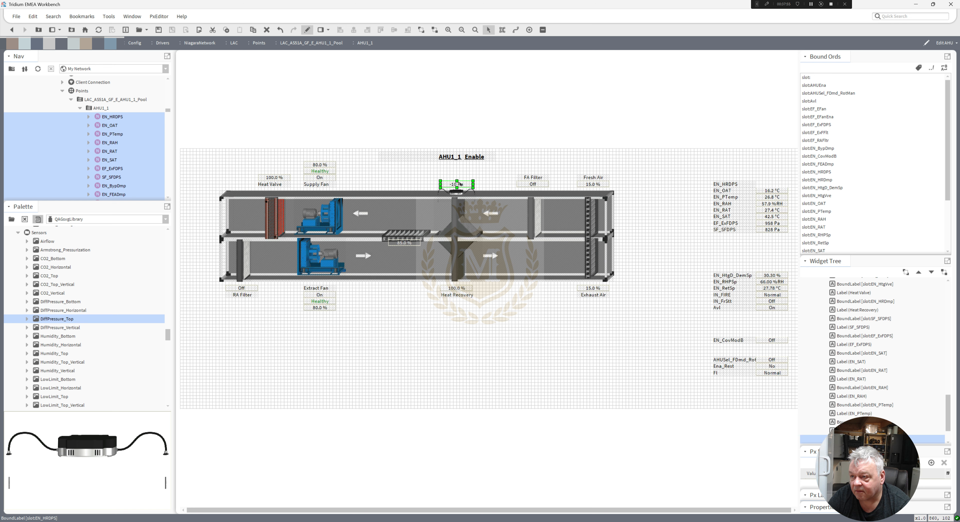
left_click_drag(735, 183, 472, 178)
Change the sensor label's text to Recovery DPS.
double_click(462, 179)
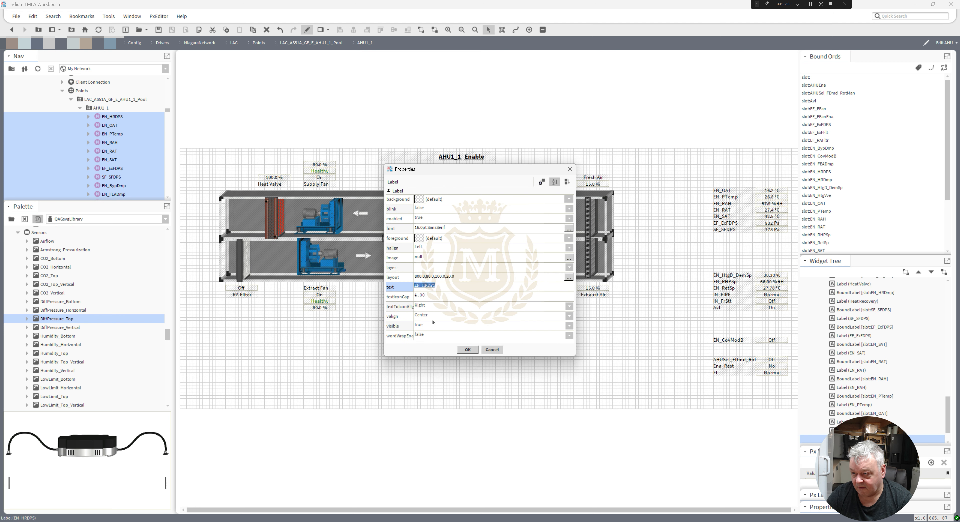
left_click_drag(428, 284, 368, 282)
type("Rec")
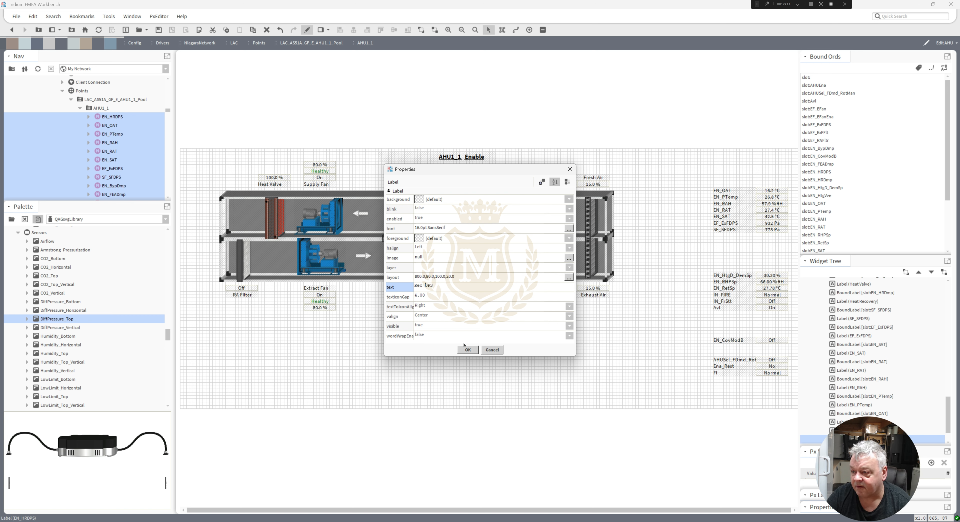
left_click(468, 349)
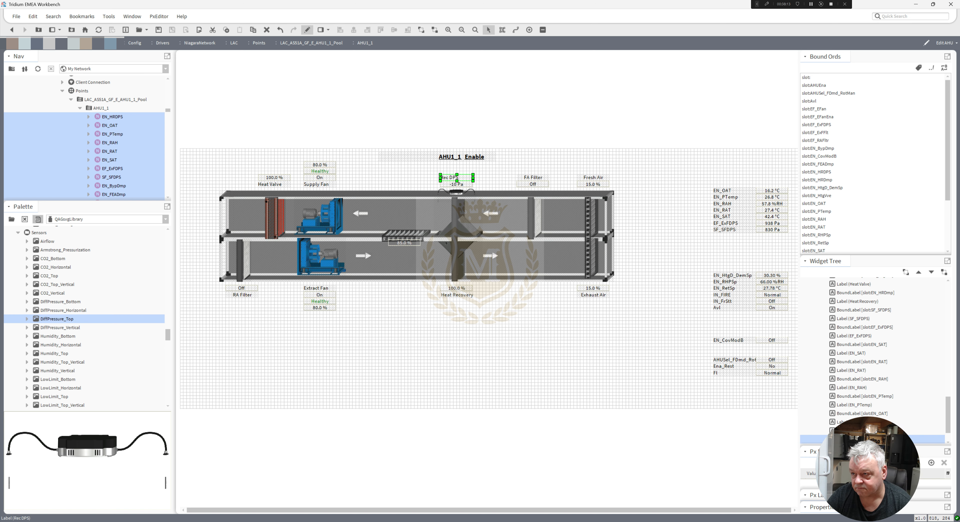
double_click(450, 179)
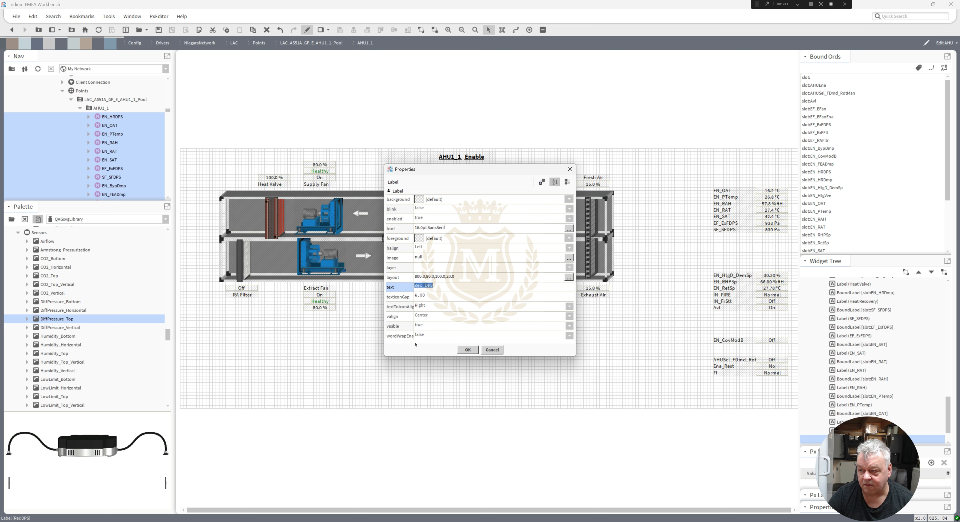
left_click(423, 285)
type("overy")
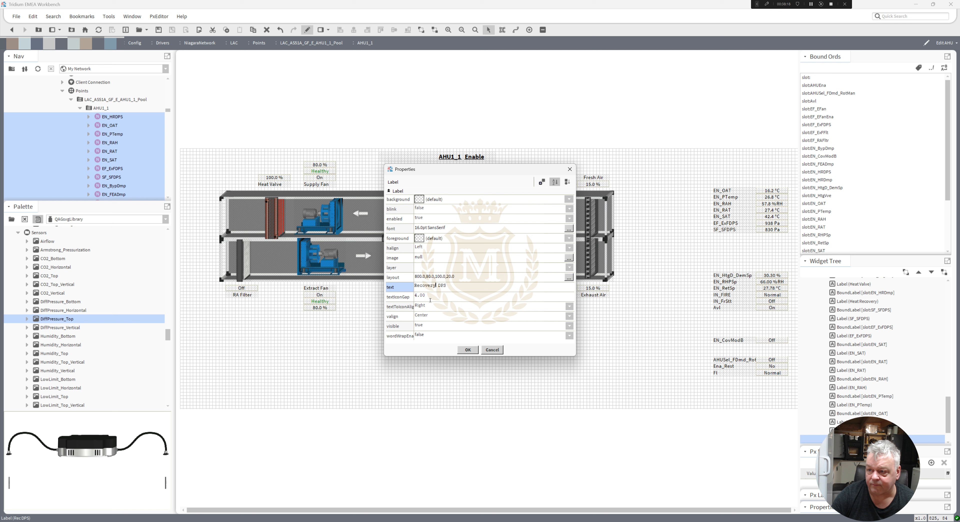
left_click(468, 350)
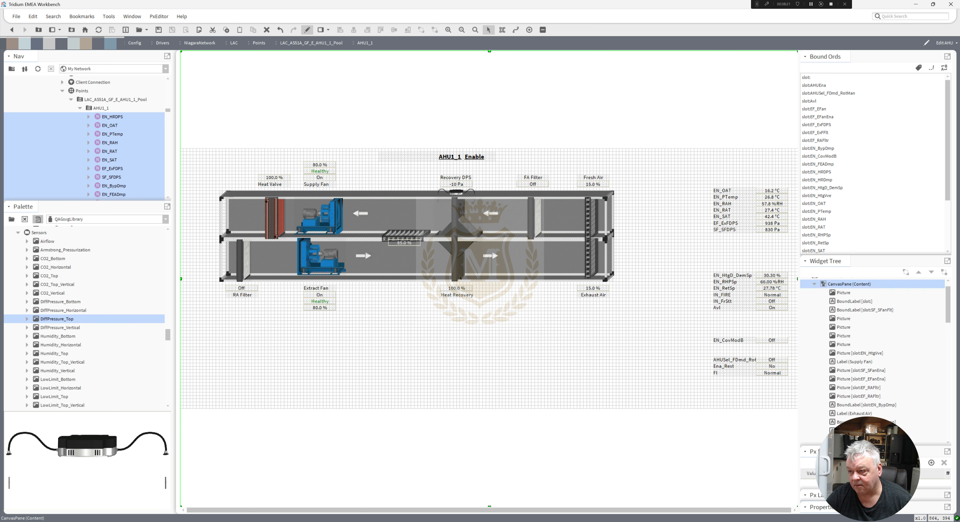
Select the Heat Recovery label and value together and nudge them slightly to line up.
left_click(461, 293)
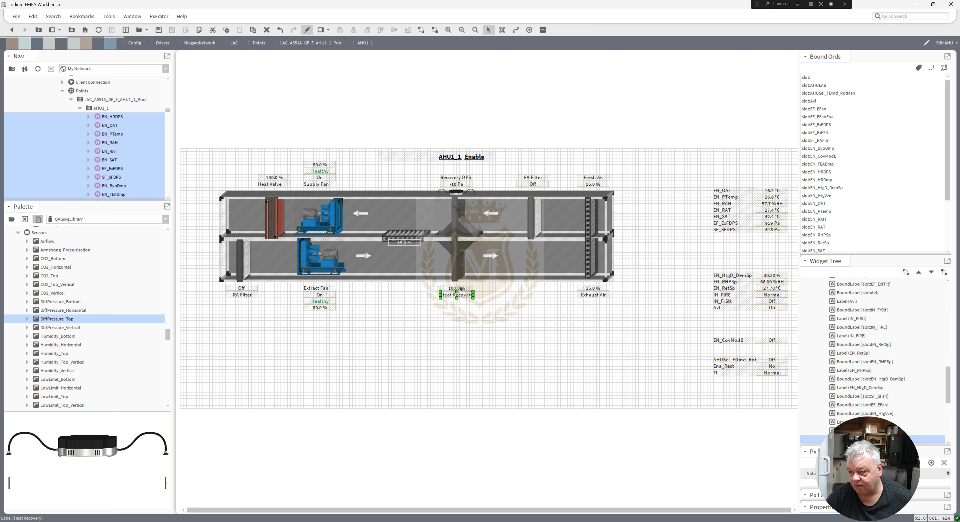
left_click(469, 288, "ctrl")
left_click_drag(471, 287, 480, 287)
key("Left")
key("Left")
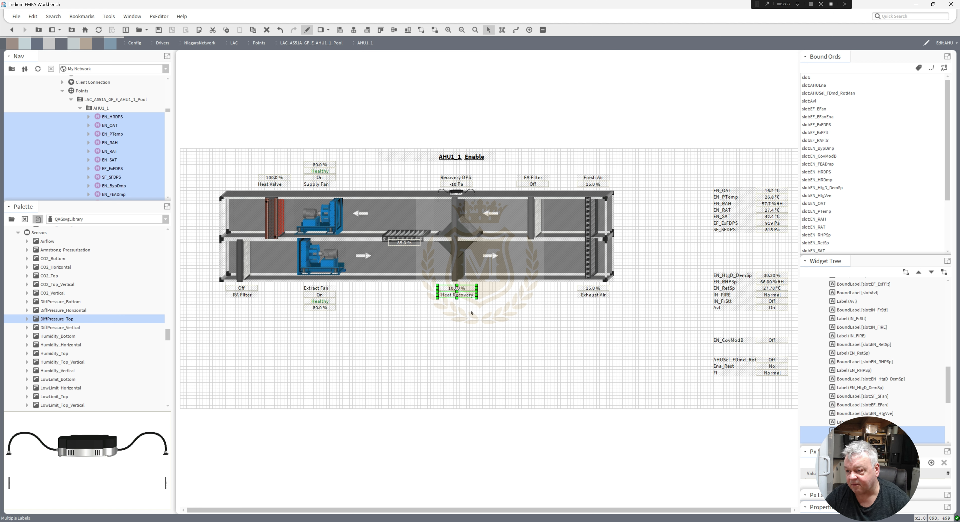
Select the Recovery DPS label and value together and nudge them slightly to line up.
left_click(457, 185)
left_click(461, 178, "ctrl")
left_click_drag(474, 176, 481, 177)
key("Left")
key("Left")
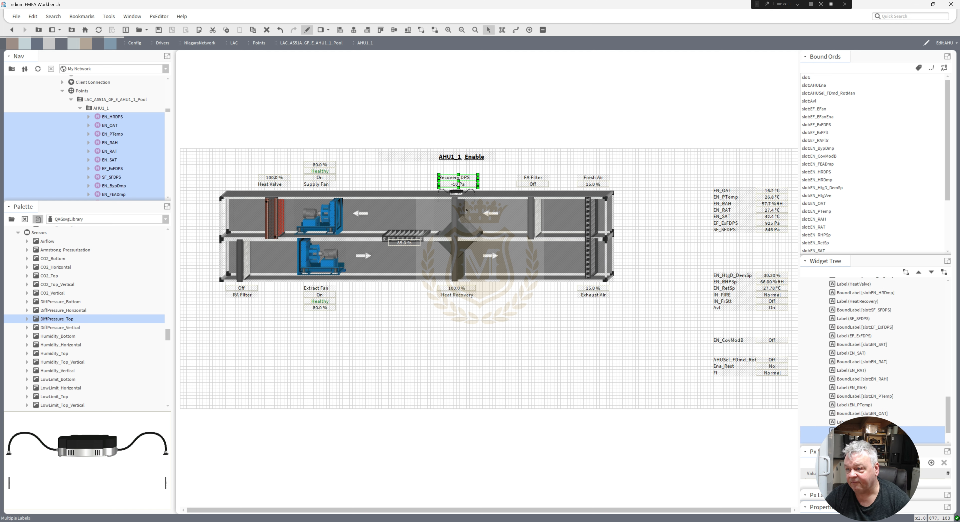
left_click(454, 257)
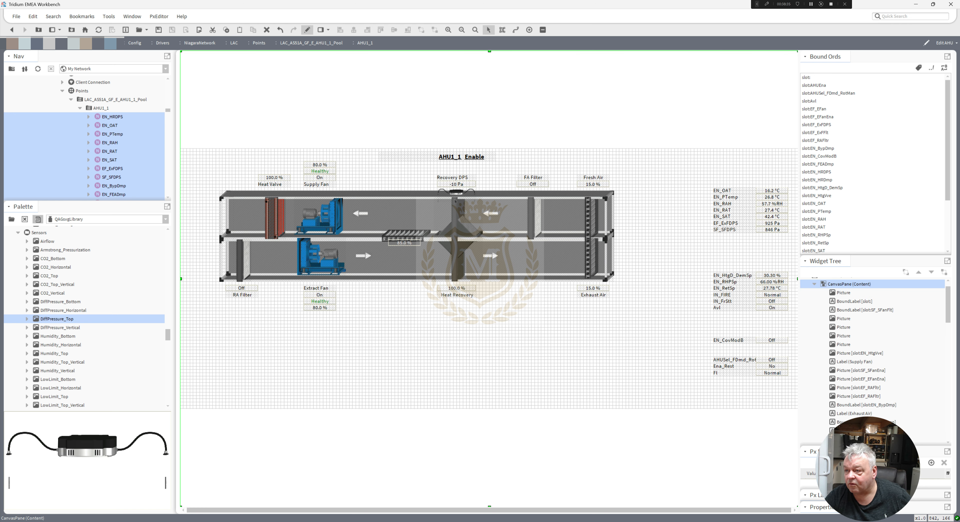
Set the horizontal alignment of the Recovery DPS, Heat Valve, Supply Fan and Extract Fan labels to Center.
left_click(452, 179)
left_click(317, 184, "ctrl")
left_click(288, 185, "ctrl")
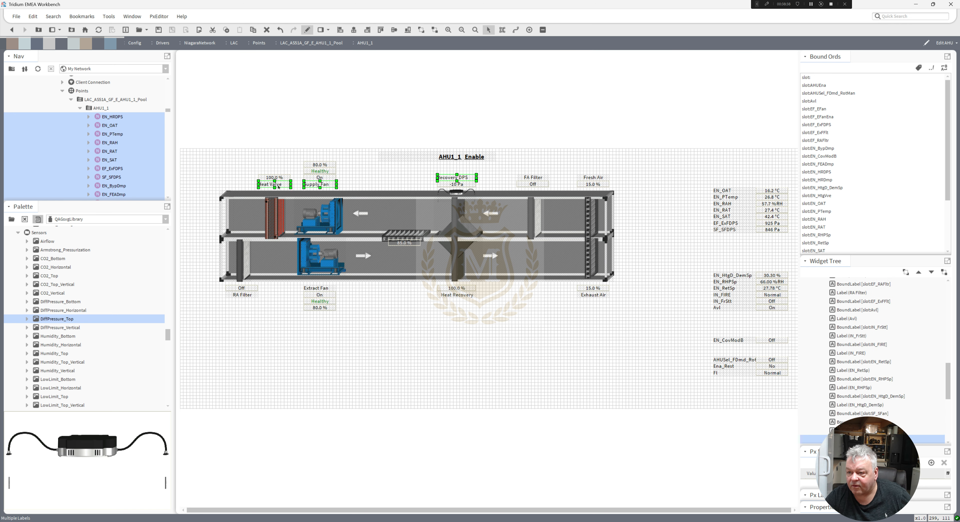
left_click(324, 289, "ctrl")
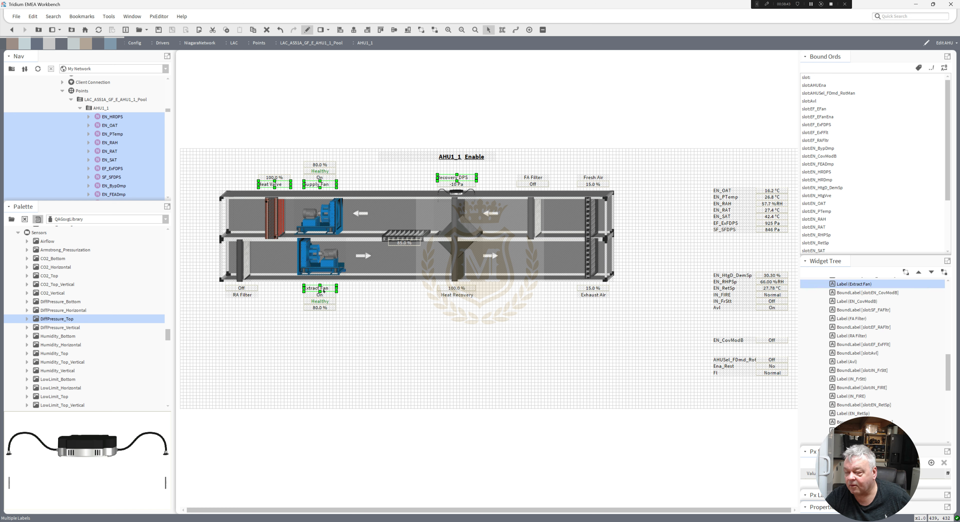
right_click(324, 291)
mouse_move(367, 377)
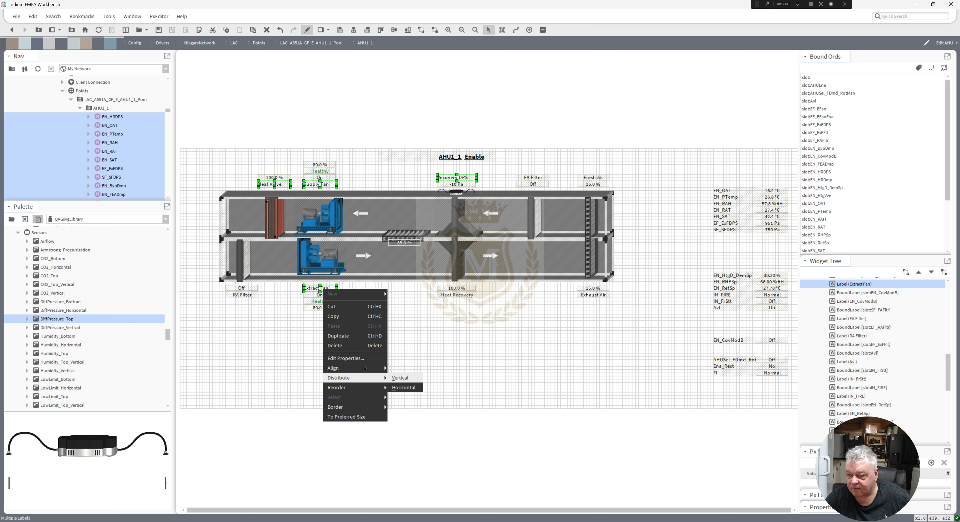
left_click(361, 358)
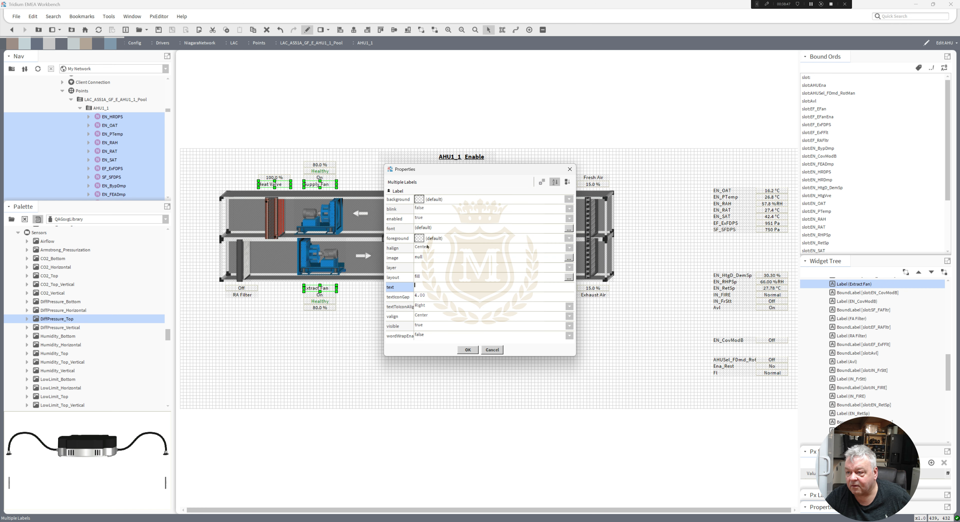
left_click(427, 247)
left_click(427, 264)
left_click(468, 350)
left_click(395, 336)
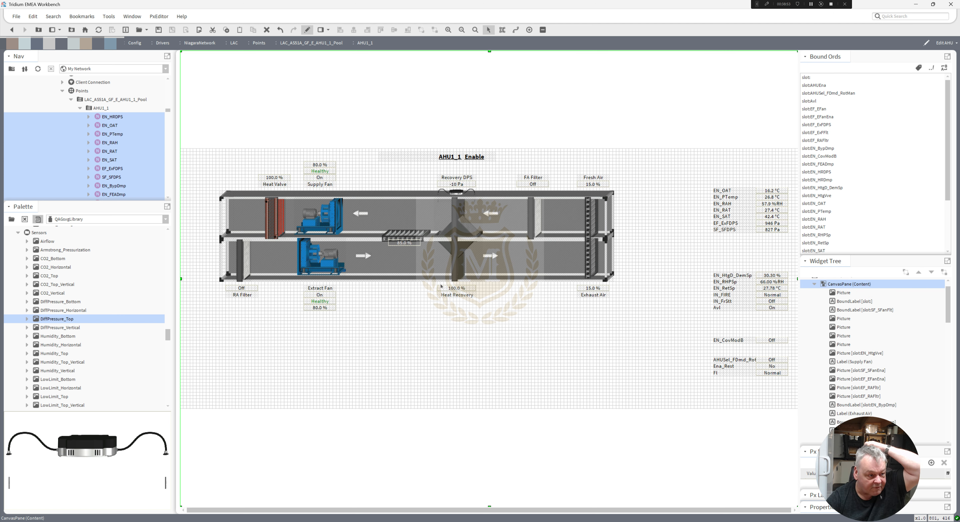
Open the reference AHU screenshot image to compare the layout.
left_click_drag(0, 75, 415, 121)
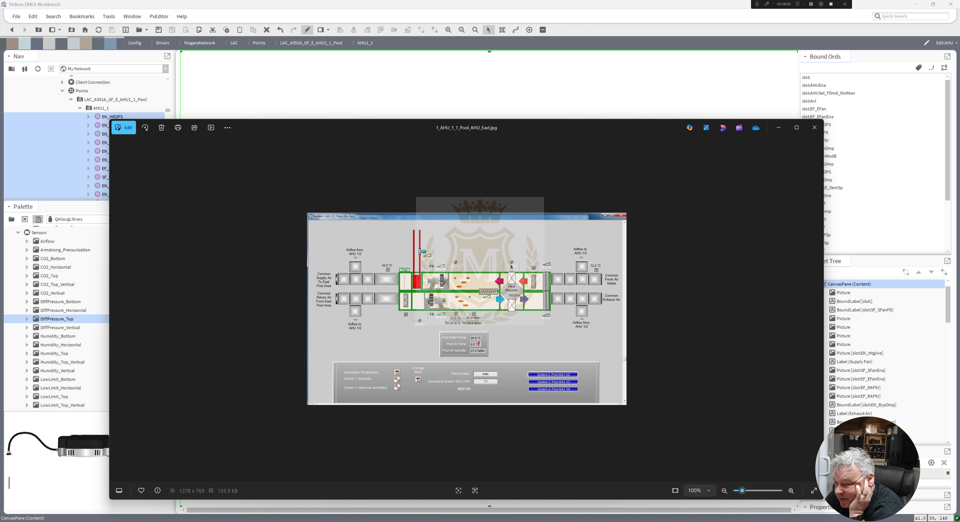
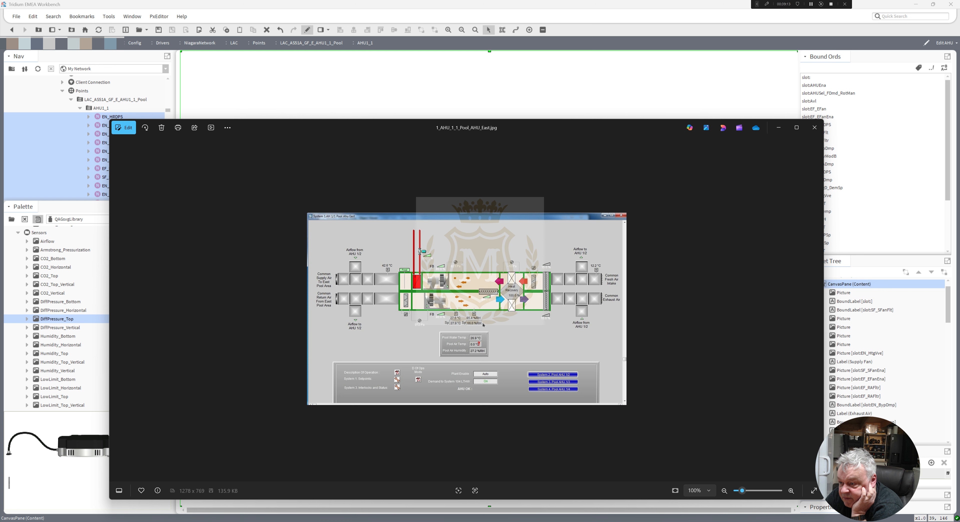
Duplicate the Recovery DPS sensor graphic beside the supply fan and add a DiffPressure_Bottom sensor on the lower duct edge near the extract fan.
left_click_drag(383, 130, 0, 60)
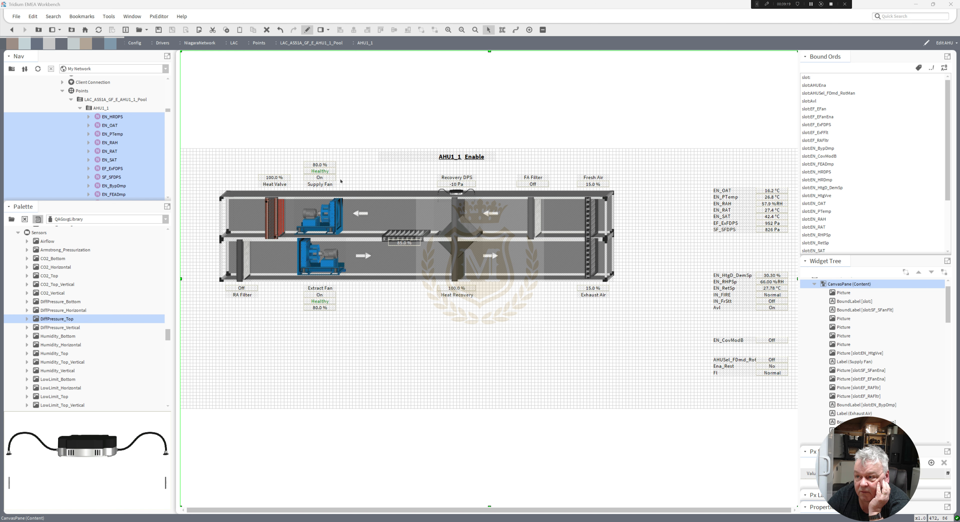
left_click(456, 192)
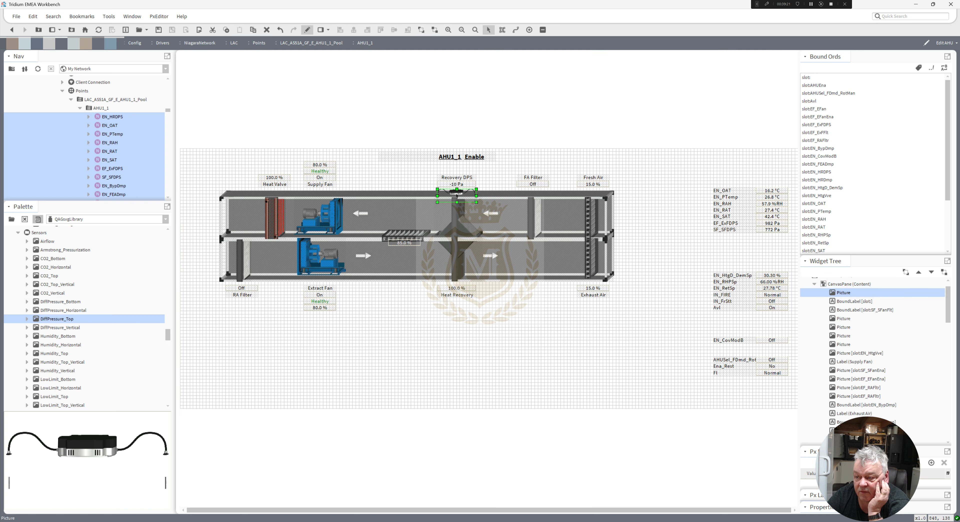
right_click(456, 193)
left_click(471, 240)
left_click_drag(461, 197, 346, 194)
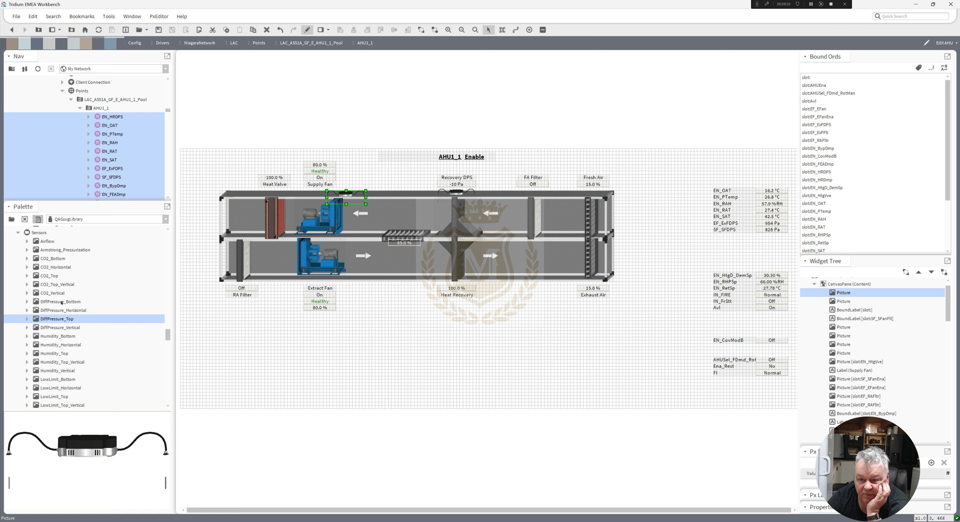
left_click_drag(61, 302, 322, 372)
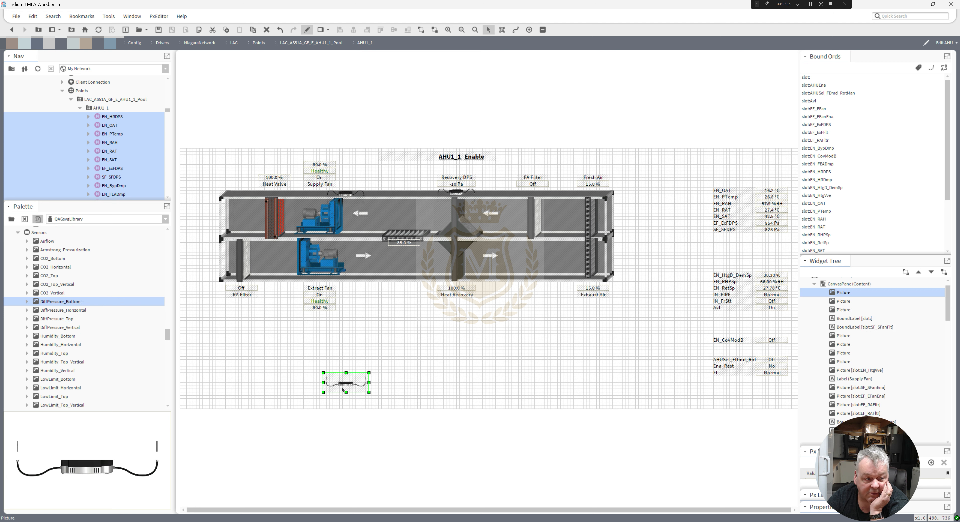
left_click_drag(341, 384, 285, 287)
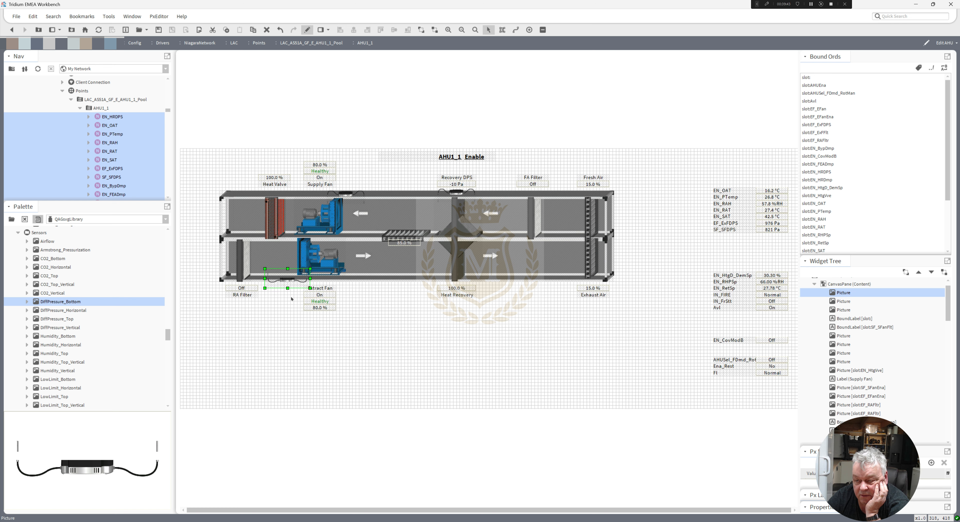
Select the Supply Fan and Extract Fan label and value stacks without the fan graphic and nudge them slightly left.
left_click_drag(360, 342, 294, 146)
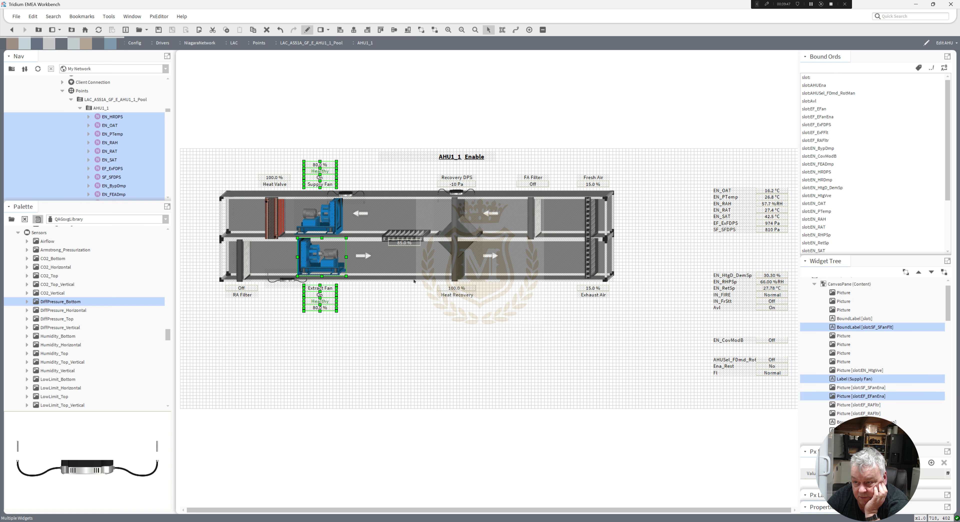
left_click(331, 266, "ctrl")
key("Right")
key("Right")
key("Right")
key("Right")
key("Right")
key("Right")
key("Right")
key("Right")
key("Right")
key("Right")
key("Right")
key("Right")
key("Right")
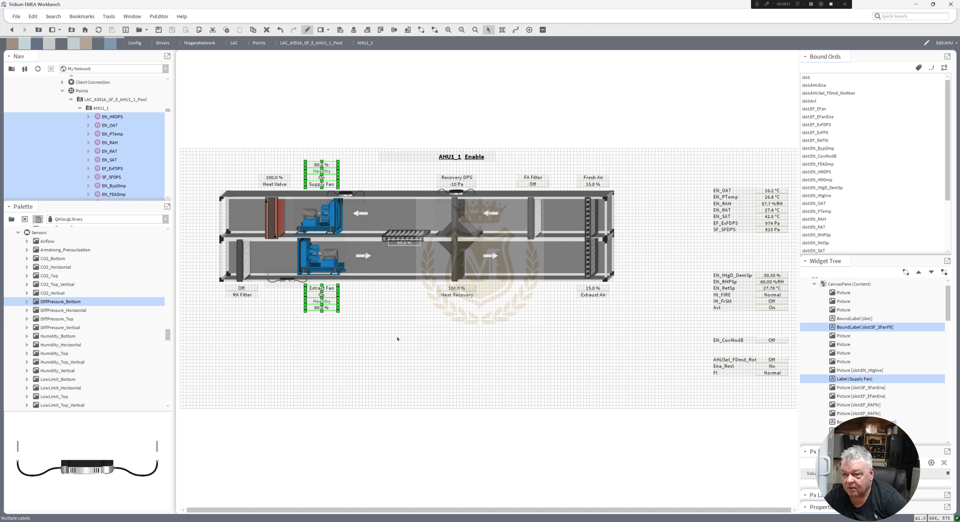
key("Right")
key("Right")
key("Right")
key("Right")
key("Left")
key("Left")
key("Left")
key("Left")
key("Left")
key("Left")
key("Left")
key("Left")
key("Left")
key("Left")
key("Left")
key("Left")
key("Left")
key("Left")
key("Left")
key("Left")
key("Left")
key("Left")
key("Left")
key("Left")
key("Left")
key("Left")
key("Left")
key("Left")
Nudge the Extract Fan label and value stack right, clear of the differential pressure sensor below the duct.
left_click(352, 320)
left_click_drag(351, 319, 283, 280)
key("Right")
key("Right")
key("Right")
key("Right")
key("Right")
key("Right")
key("Right")
key("Right")
key("Right")
key("Right")
key("Right")
key("Right")
key("Right")
key("Right")
key("Right")
key("Right")
key("Right")
key("Right")
key("Right")
key("Right")
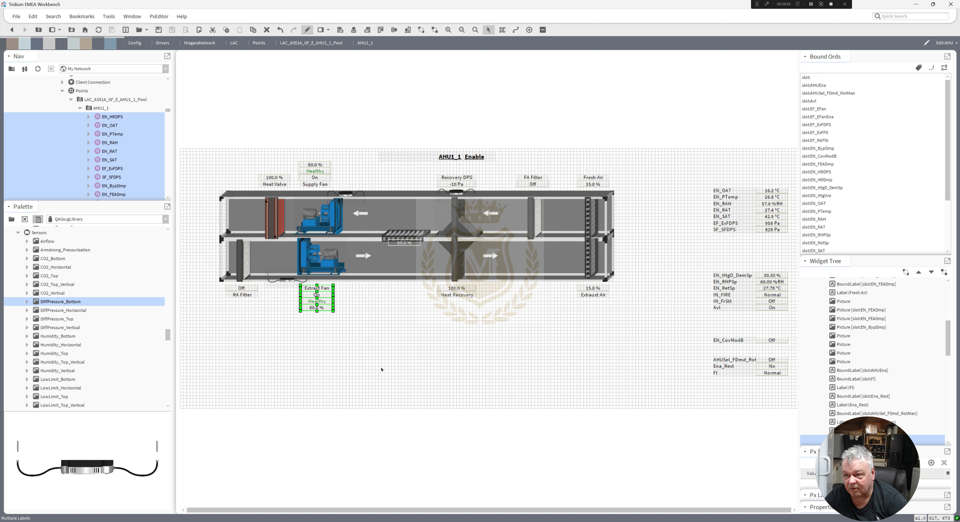
key("Right")
key("Right")
key("Right")
key("Right")
key("Right")
key("Right")
key("Right")
key("Right")
left_click(402, 330)
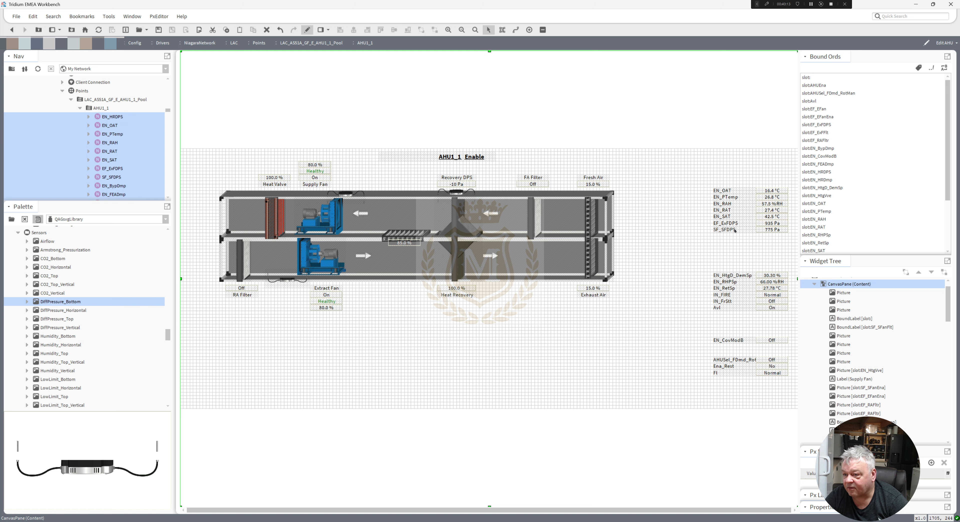
Move the EF_ExFDPS and SF_SFDPS values next to their fan pressure sensors and delete their leftover name labels.
left_click(769, 223)
left_click_drag(300, 293, 290, 298)
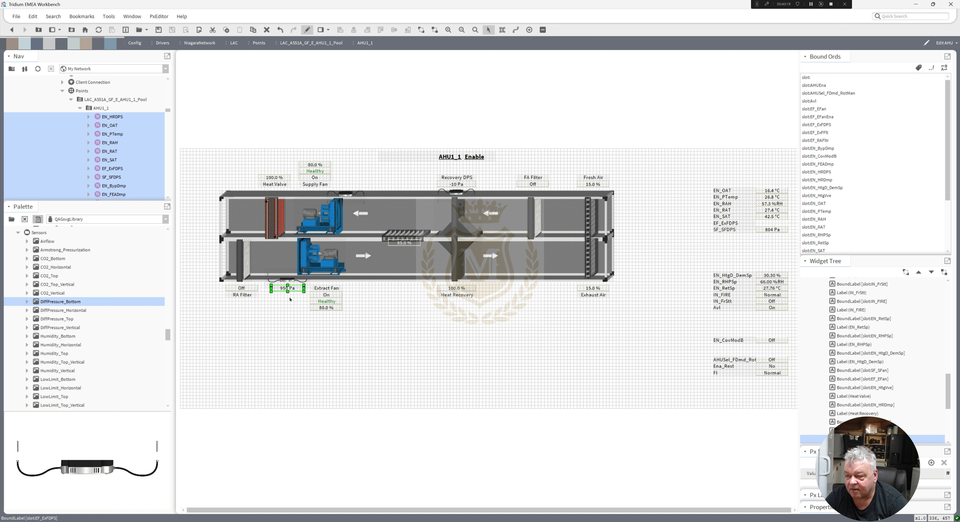
left_click_drag(769, 229, 350, 183)
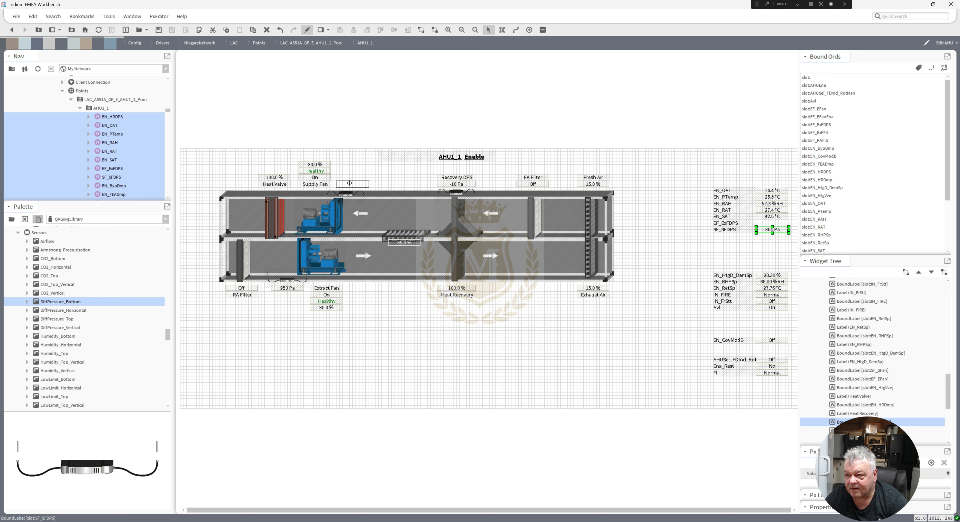
left_click_drag(350, 182, 349, 183)
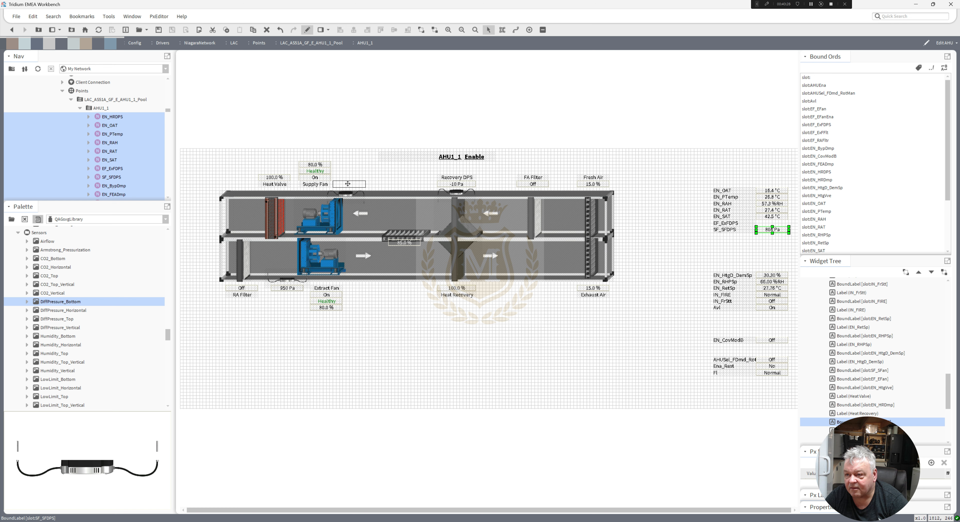
left_click(397, 366)
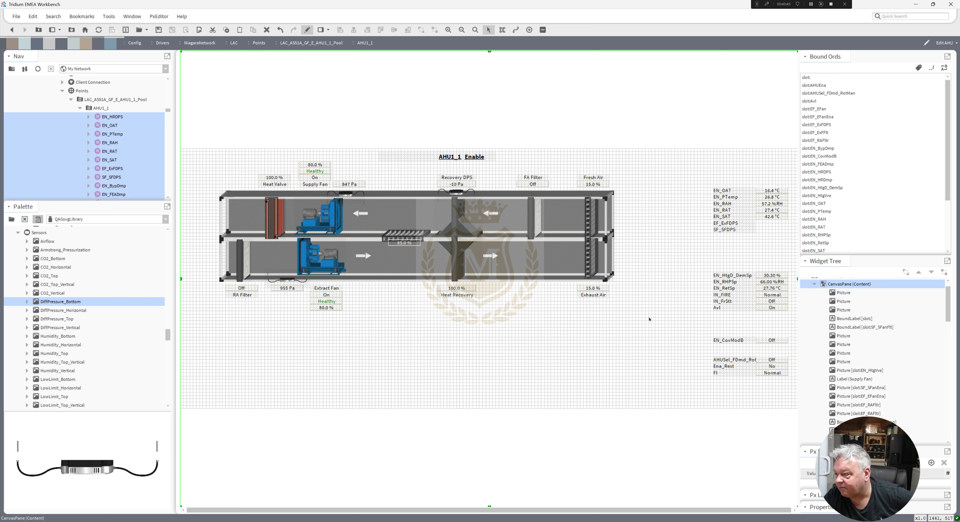
left_click_drag(700, 239, 768, 216)
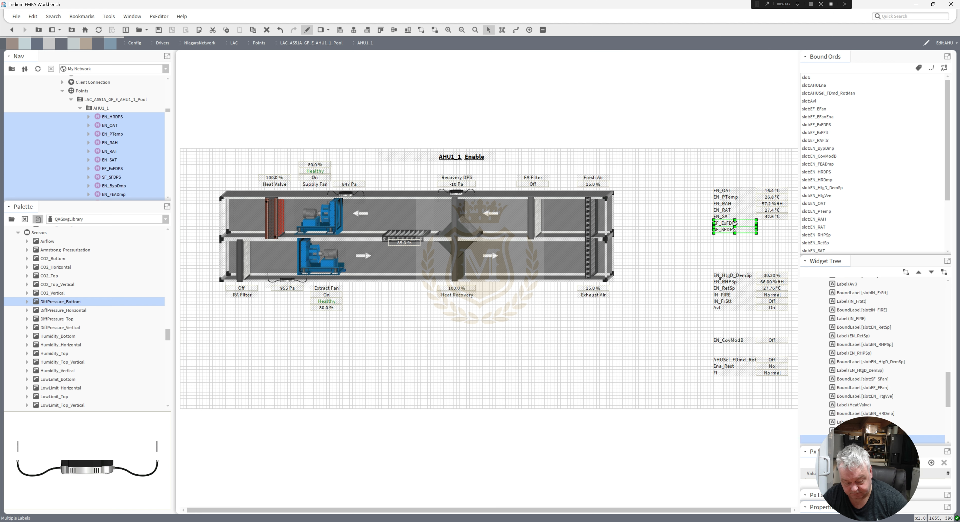
key("Delete")
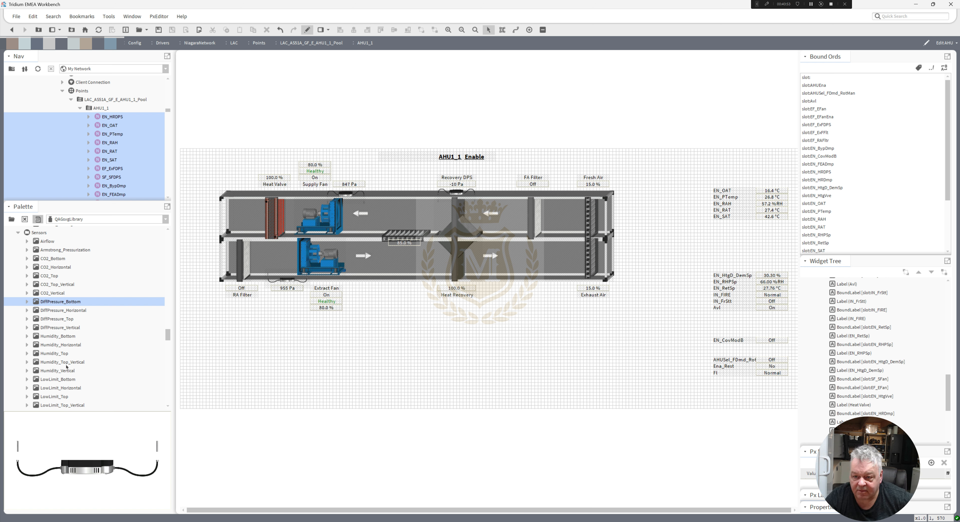
Add Humidity_Bottom and TempBulb_Bottom sensor graphics on the lower edge of the extract duct, between the extract fan and heat recovery unit.
left_click_drag(59, 336, 417, 289)
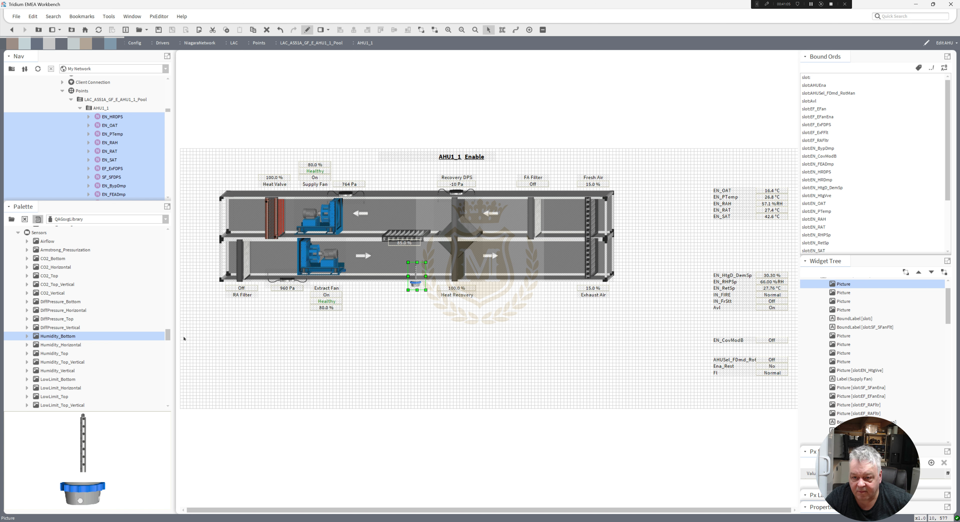
left_click_drag(167, 335, 168, 347)
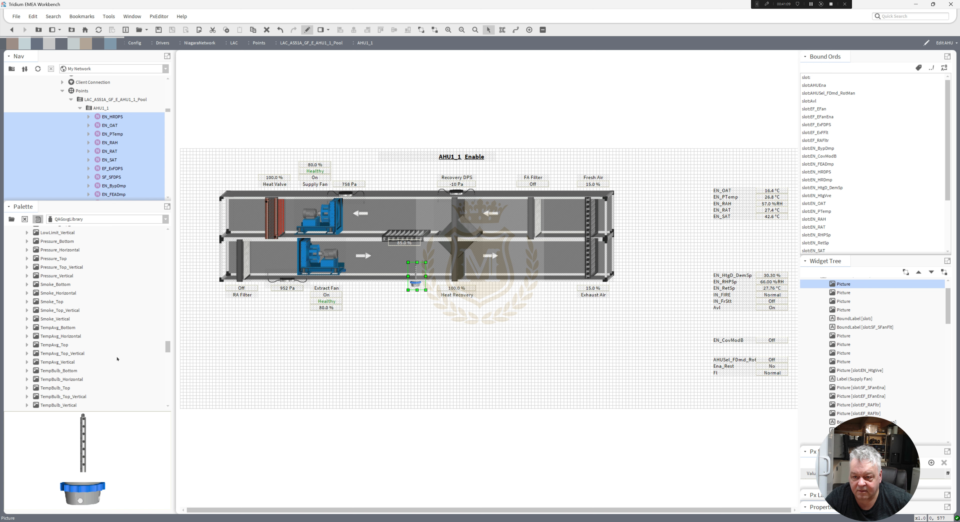
left_click(60, 371)
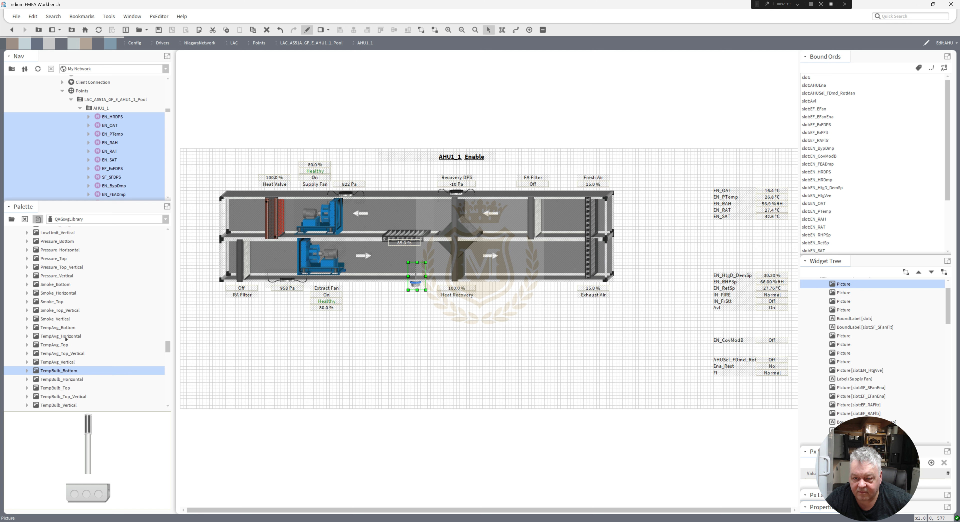
left_click(63, 327)
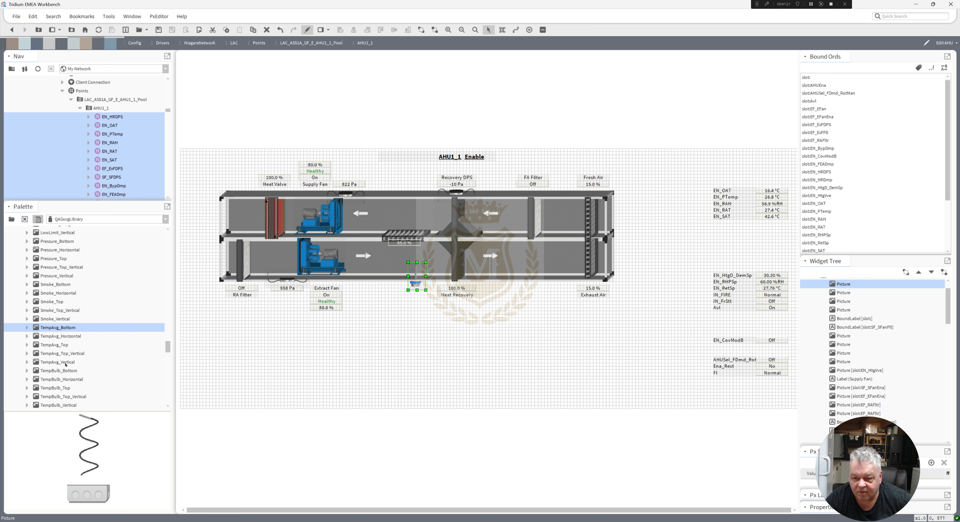
left_click(66, 371)
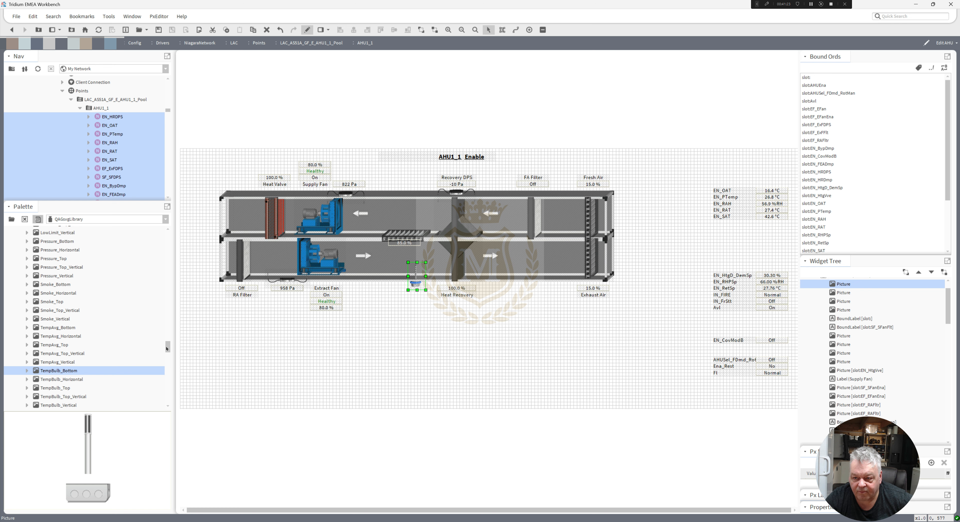
scroll(65, 338, "down", 3)
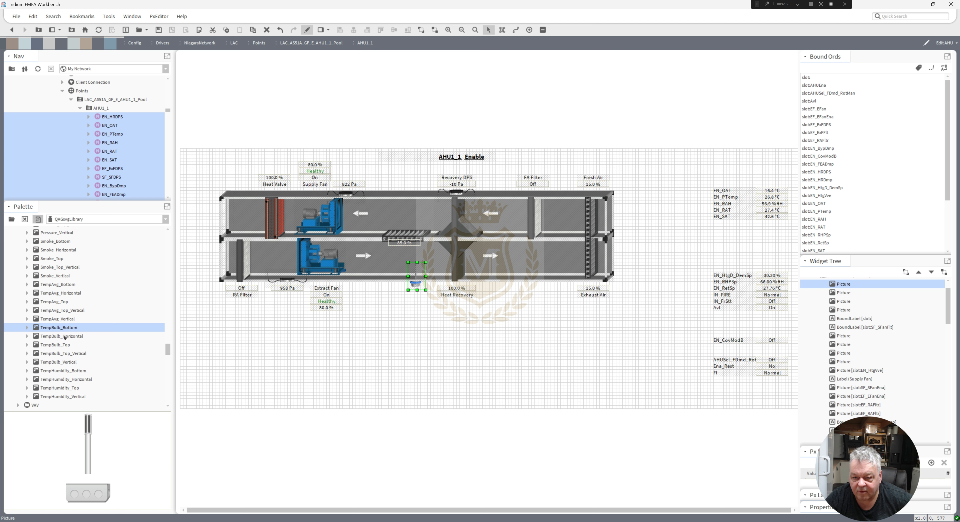
left_click_drag(62, 328, 380, 284)
left_click(753, 277)
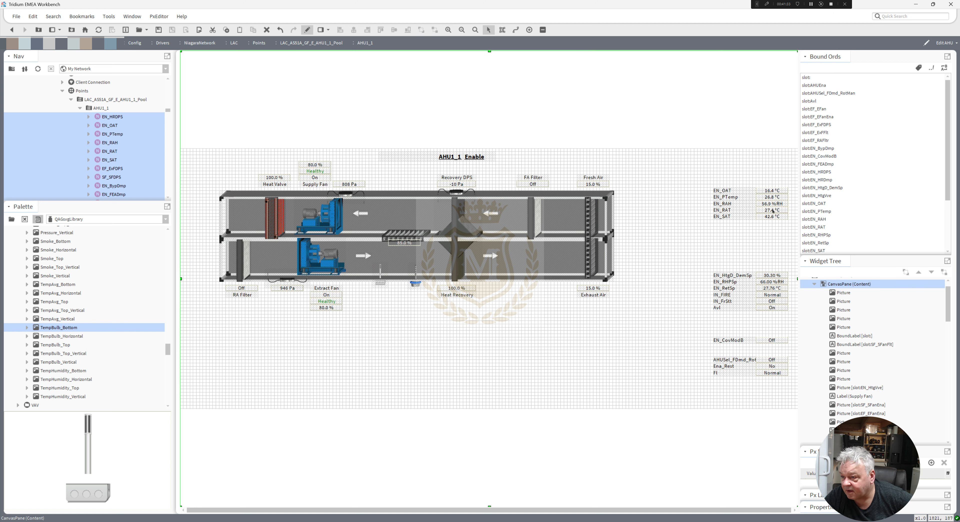
Place the EN_RAT value under the temperature sensor and the EN_RAH value under the humidity sensor, and nudge the temperature sensor down.
left_click_drag(772, 211, 379, 292)
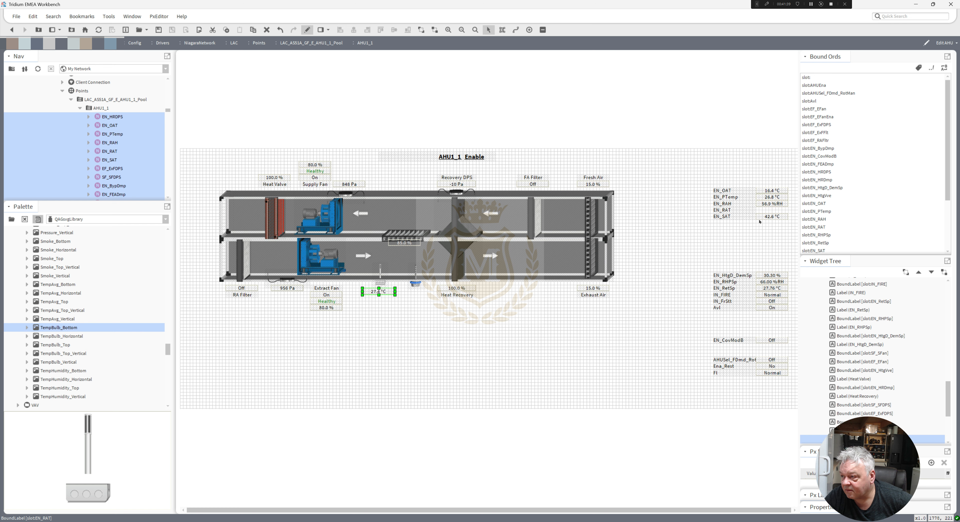
left_click_drag(768, 204, 414, 291)
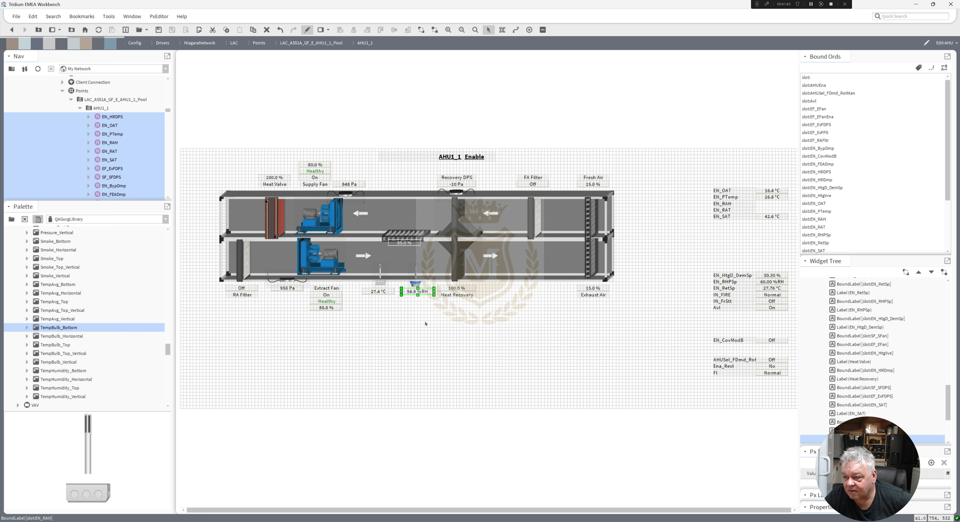
left_click(426, 324)
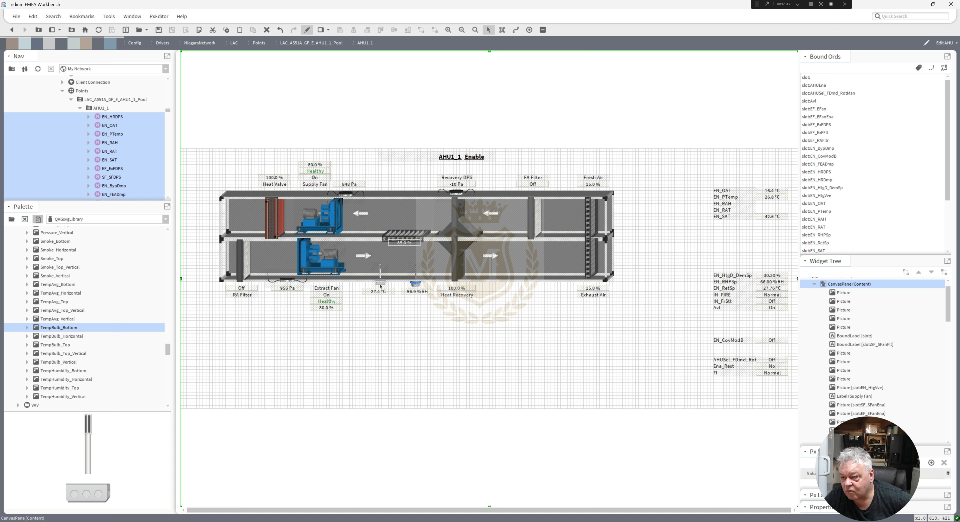
left_click(388, 295)
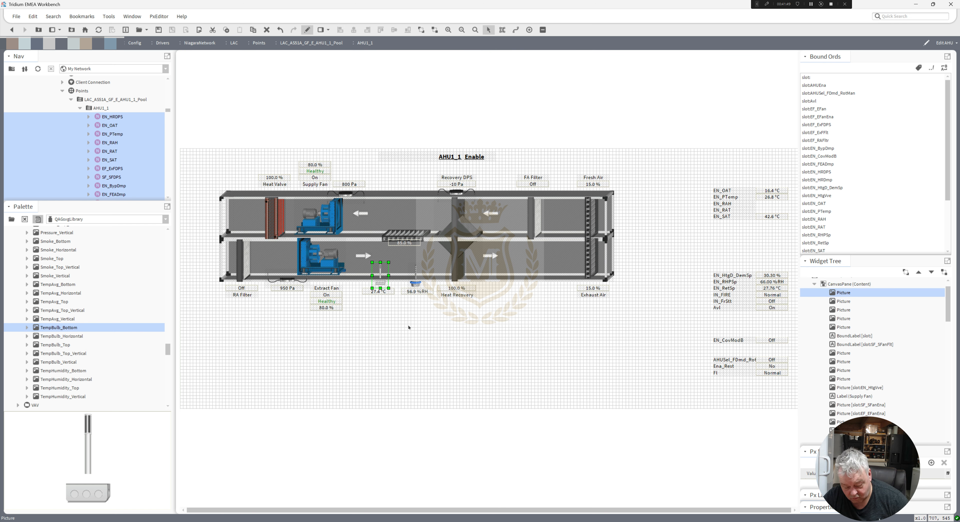
key("Down")
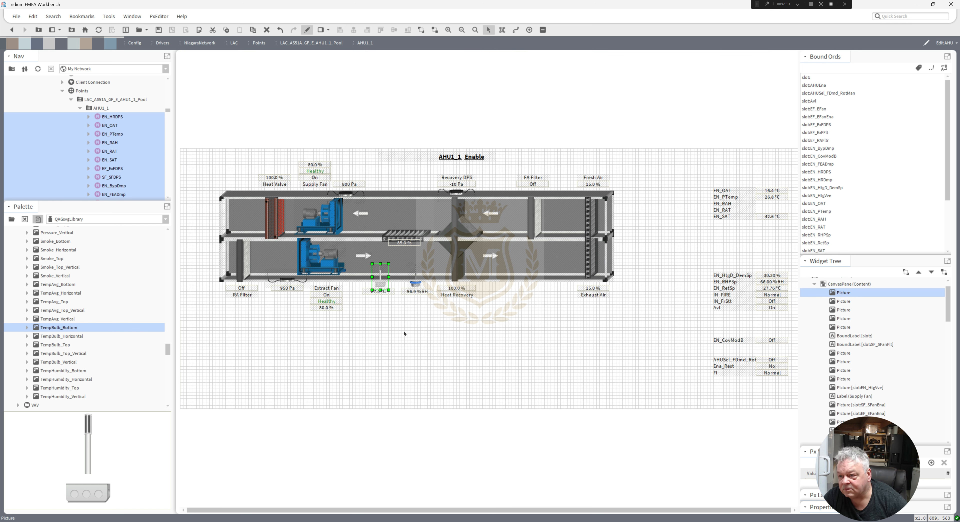
left_click(404, 334)
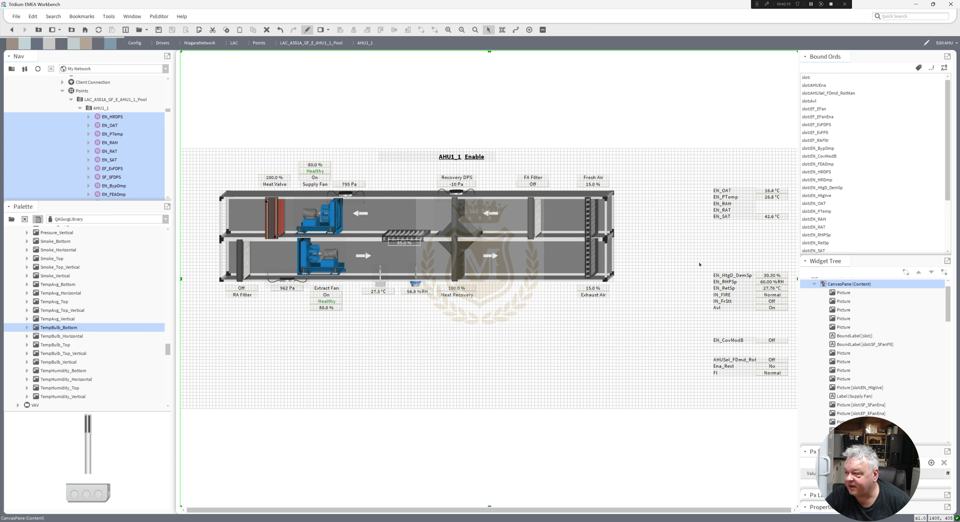
Move the EN_SAT label and value together to the supply air end above the upper duct.
left_click(772, 217)
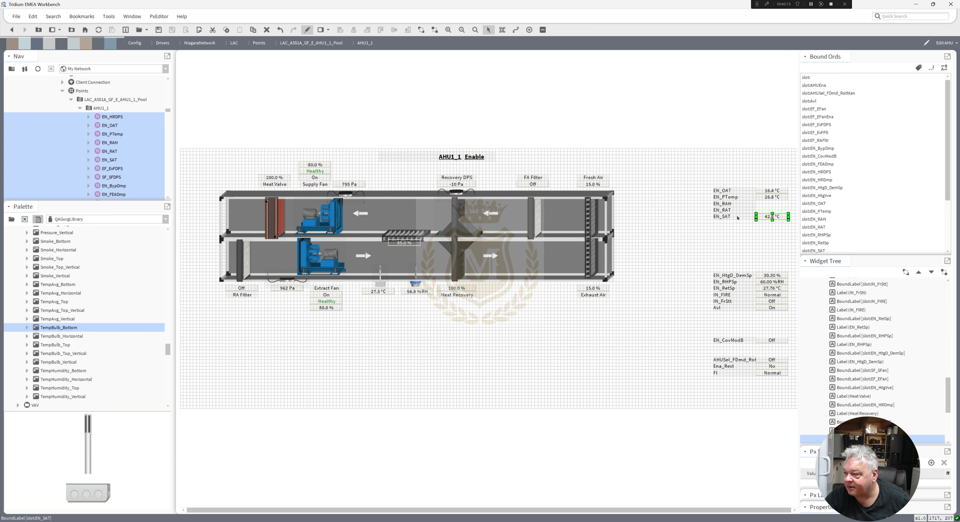
left_click(731, 216, "shift")
left_click_drag(733, 216, 199, 174)
Select the whole AHU graphic with its title, labels and values and shift it right to free space at the supply end.
left_click_drag(680, 349, 205, 93)
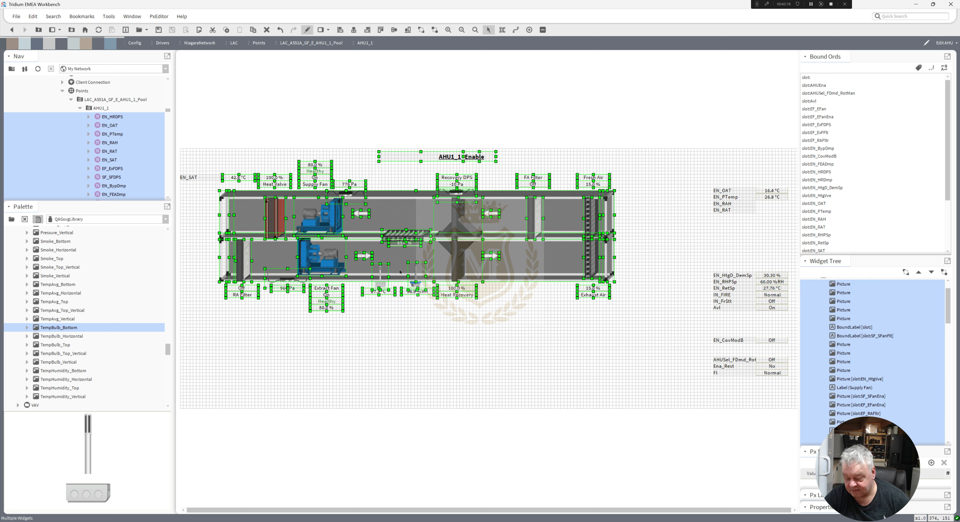
key("Right")
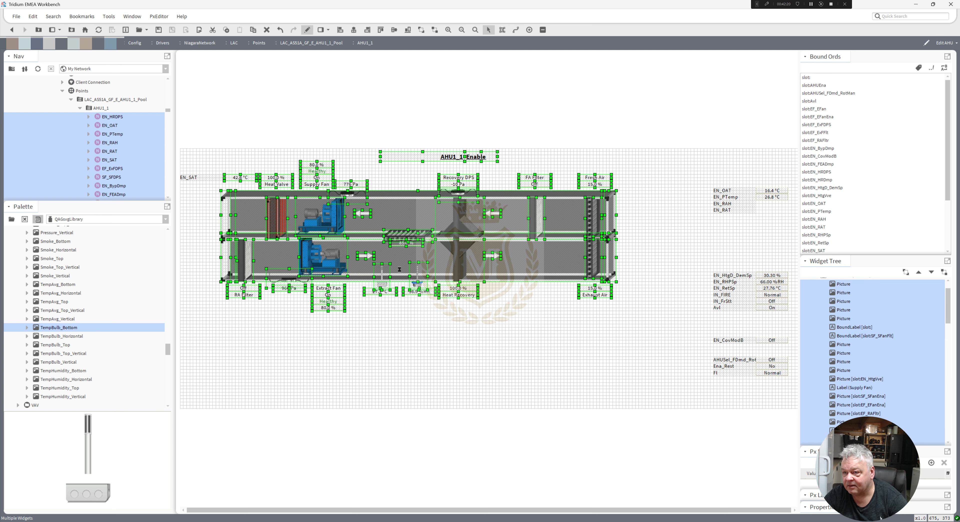
key("Right")
key("Right")
key("Right")
key("Right")
key("Right")
key("Right")
key("Right")
key("Right")
key("Right")
key("Right")
key("Right")
key("Right")
key("Right")
key("Right")
key("Right")
key("Right")
key("Right")
key("Right")
key("Right")
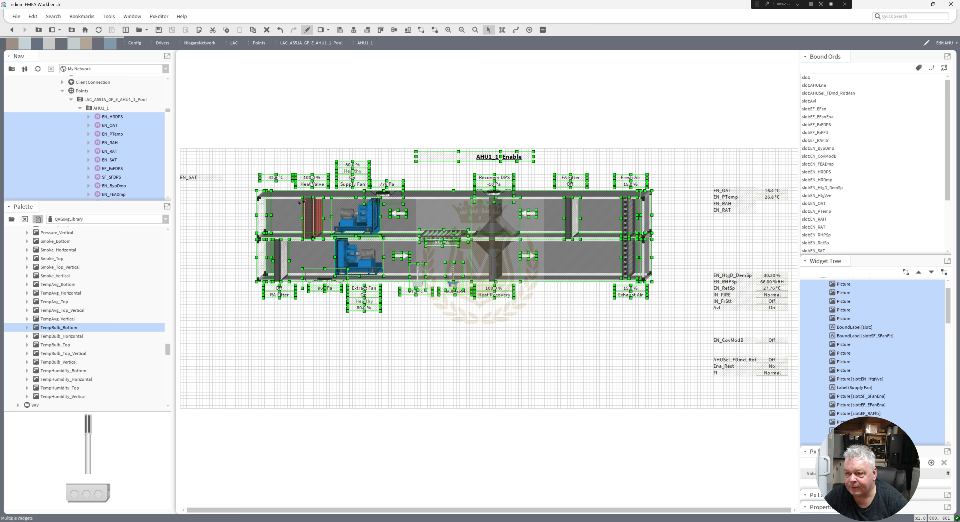
Move the EN_SAT value back beside its label and delete the leftover EN_RAH and EN_RAT name labels.
left_click(259, 172)
left_click_drag(274, 175, 239, 177)
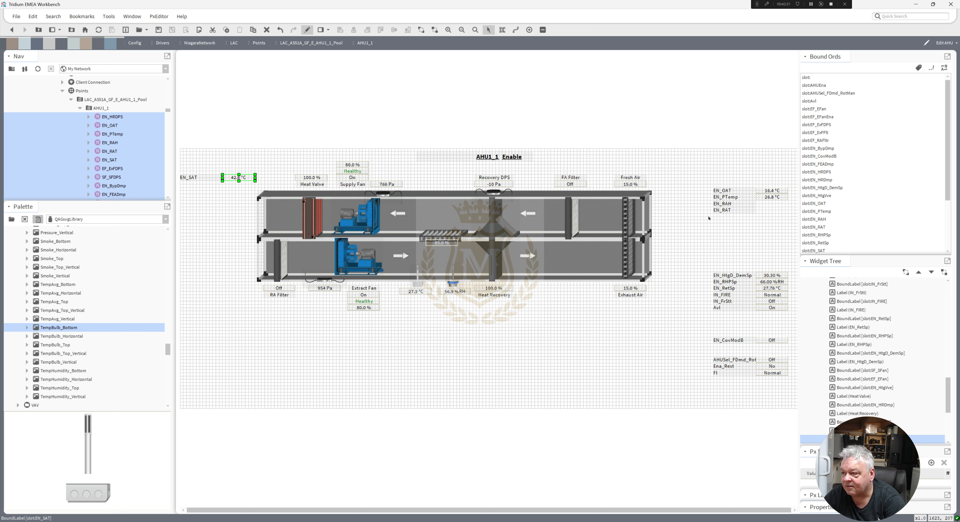
left_click_drag(699, 227, 780, 197)
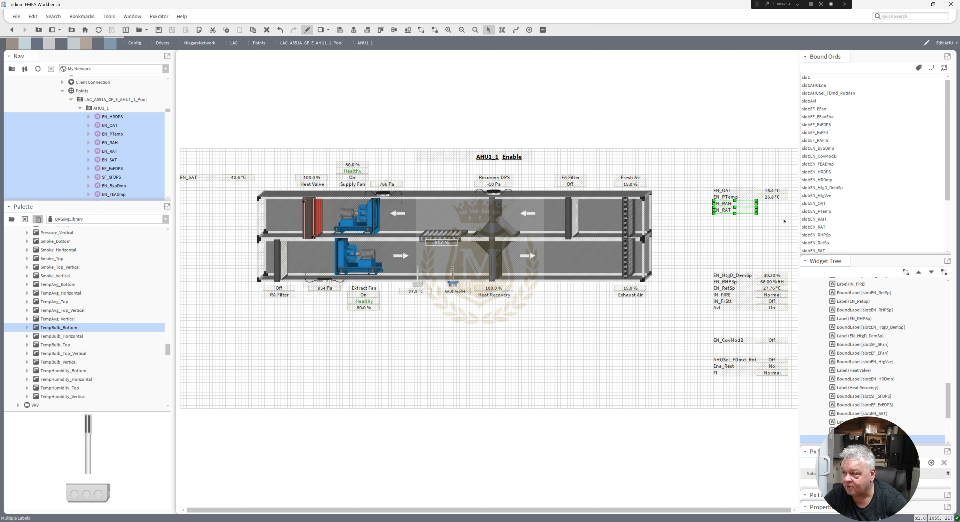
key("Delete")
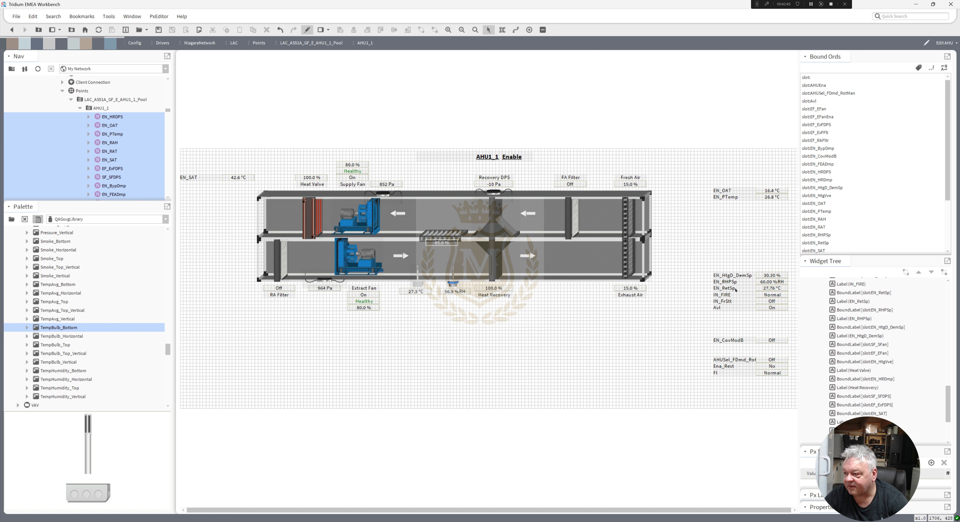
left_click(732, 289)
left_click(746, 283)
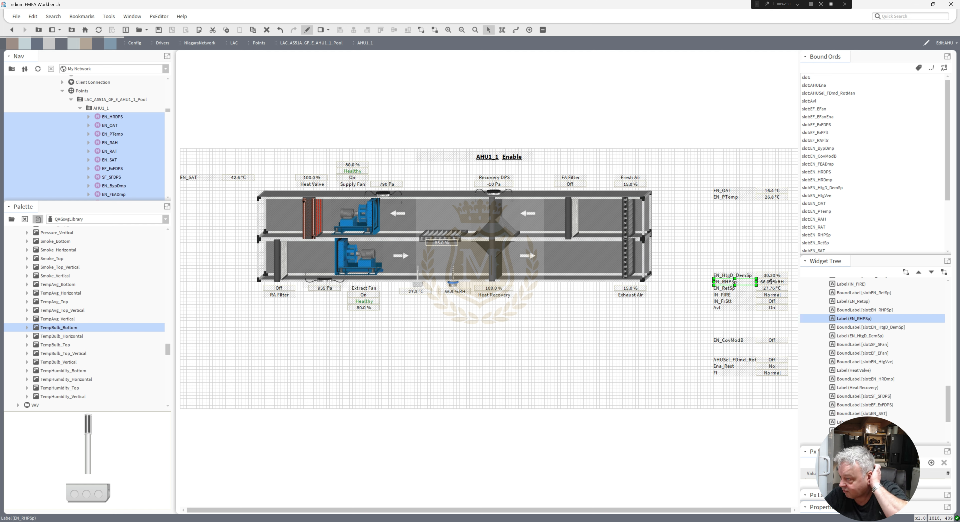
double_click(771, 282)
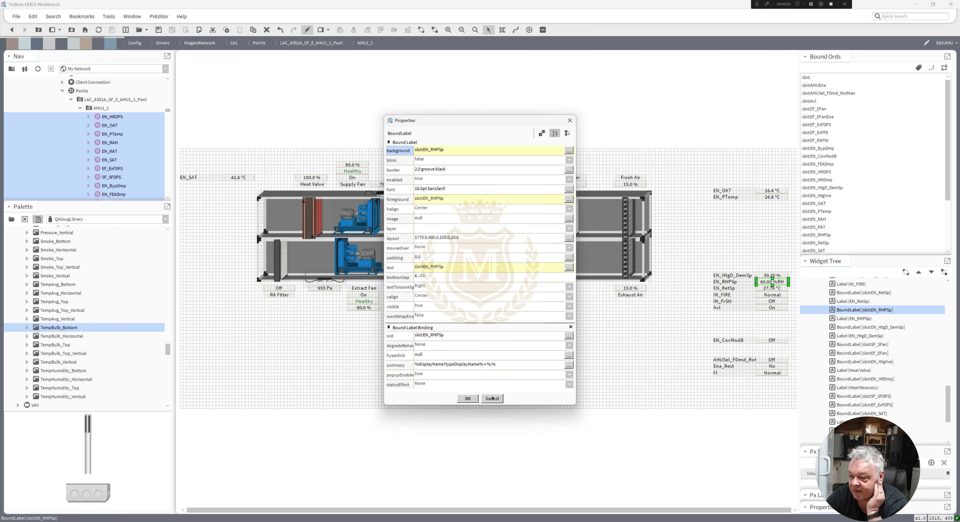
left_click(492, 398)
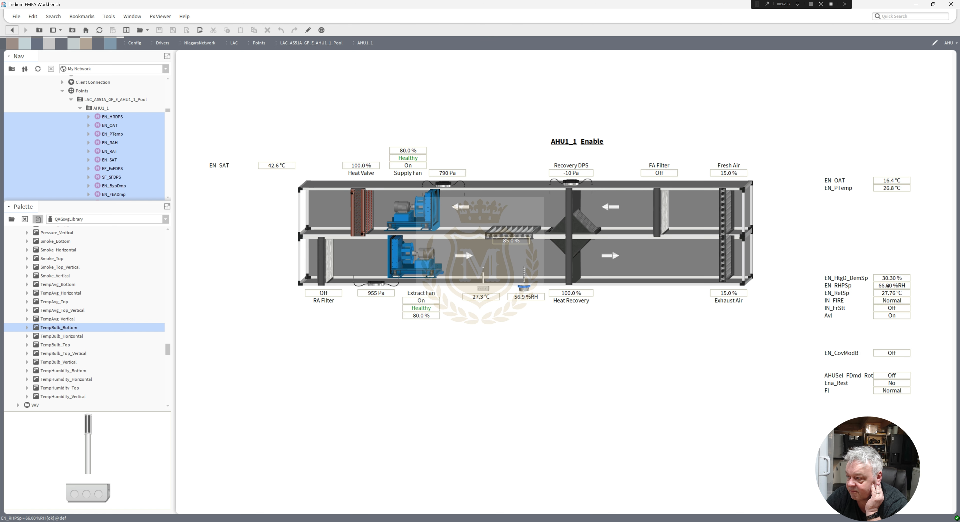
Set the EN_RHPSp setpoint to 65 %RH using its value label in the running view.
right_click(887, 286)
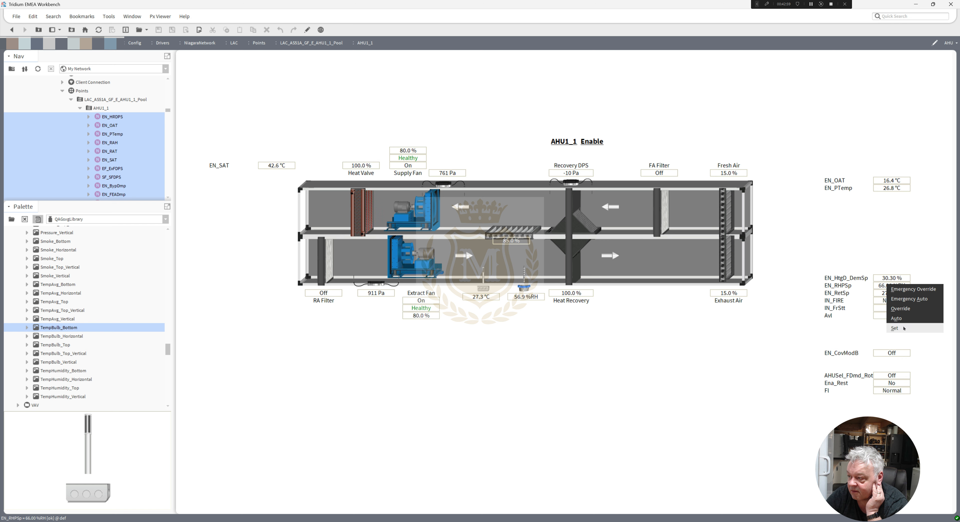
left_click(895, 328)
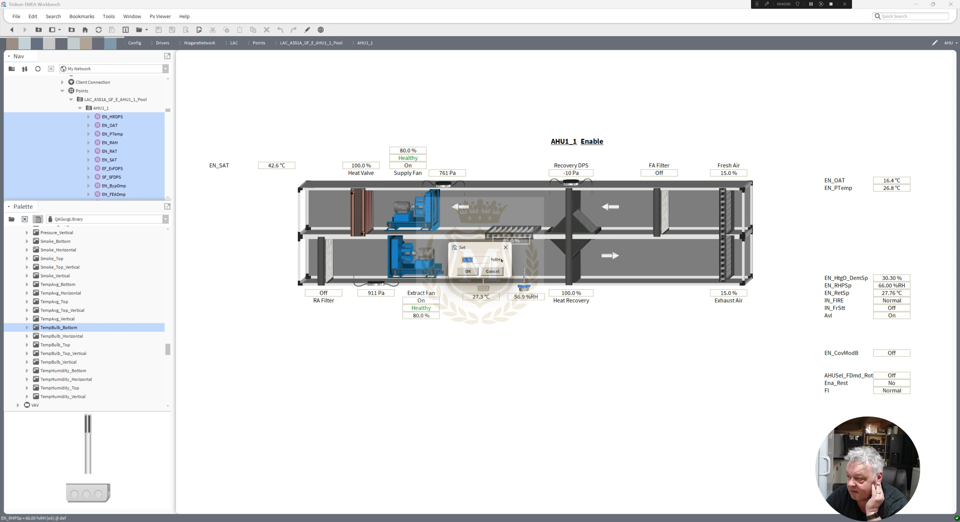
type("65")
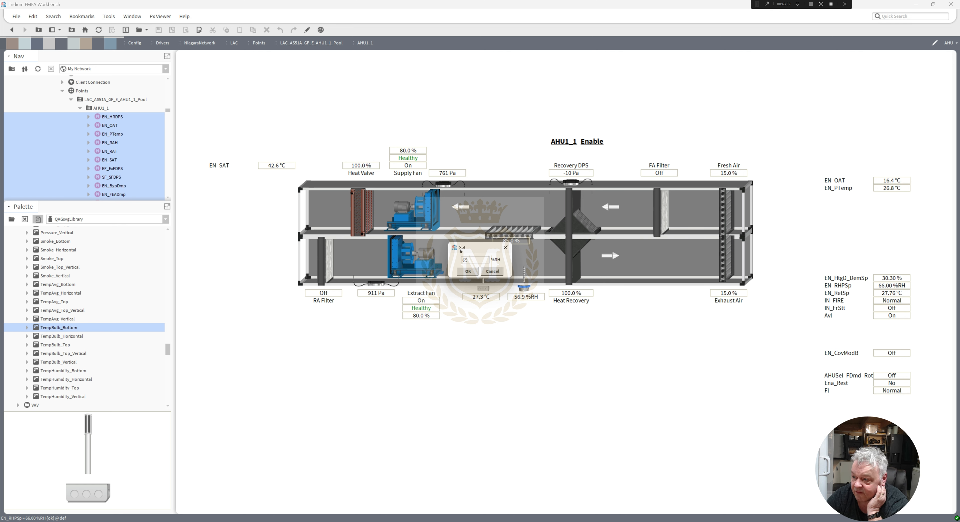
left_click(468, 272)
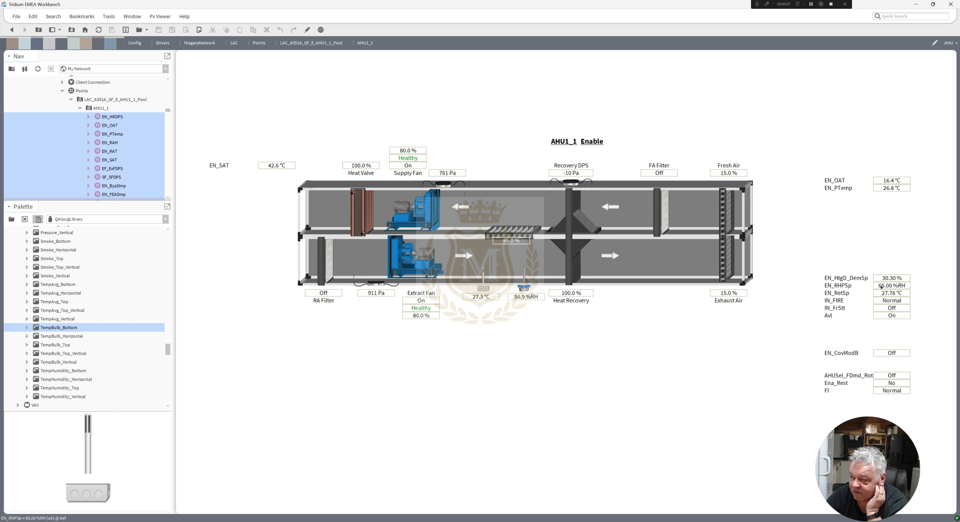
Set the EN_RHPSp setpoint back to 66 %RH using its value label.
right_click(881, 287)
left_click(898, 326)
type("66")
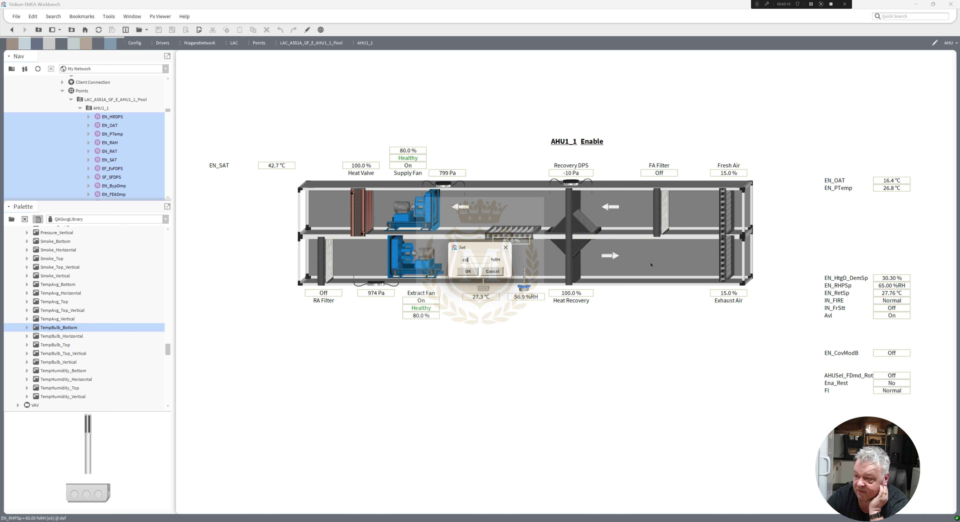
left_click(469, 271)
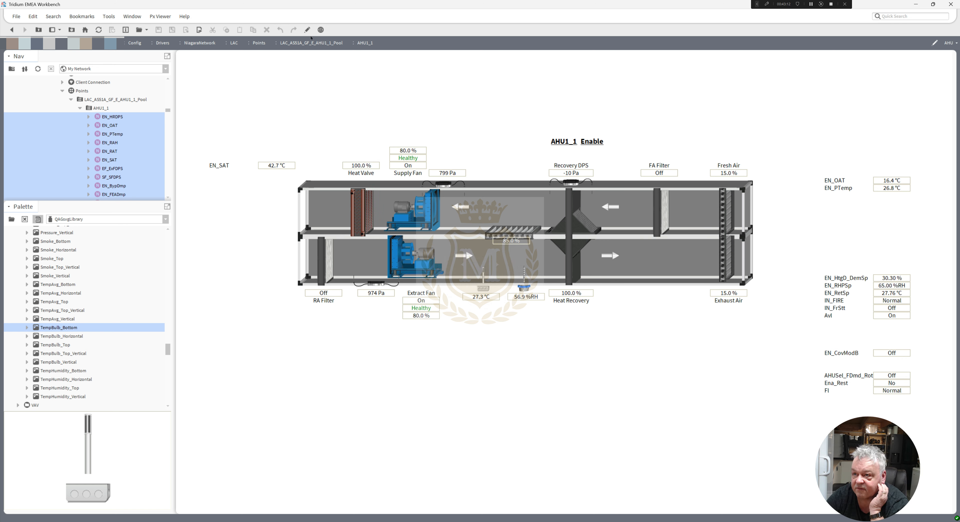
Switch the page to edit mode and place an ActionButton from the kitPx palette in the free space below the AHU graphic.
left_click(307, 29)
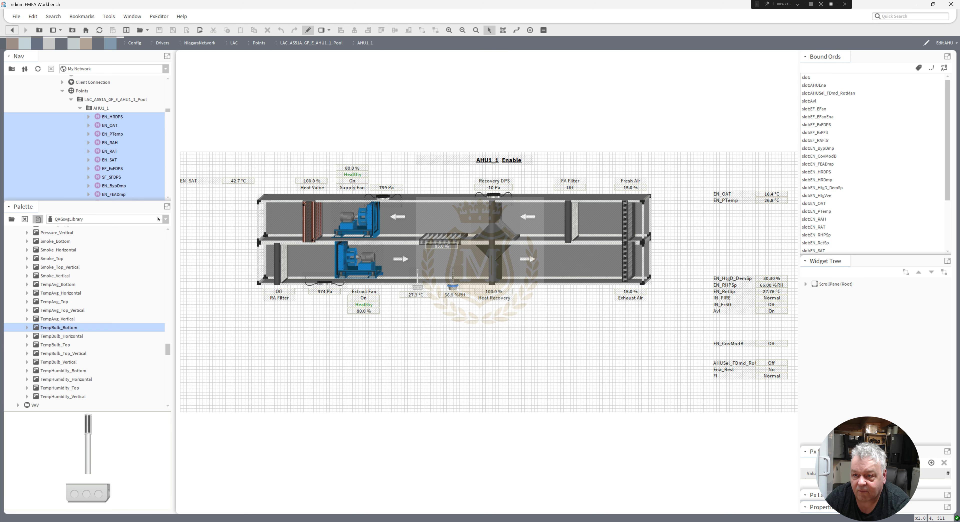
left_click(160, 219)
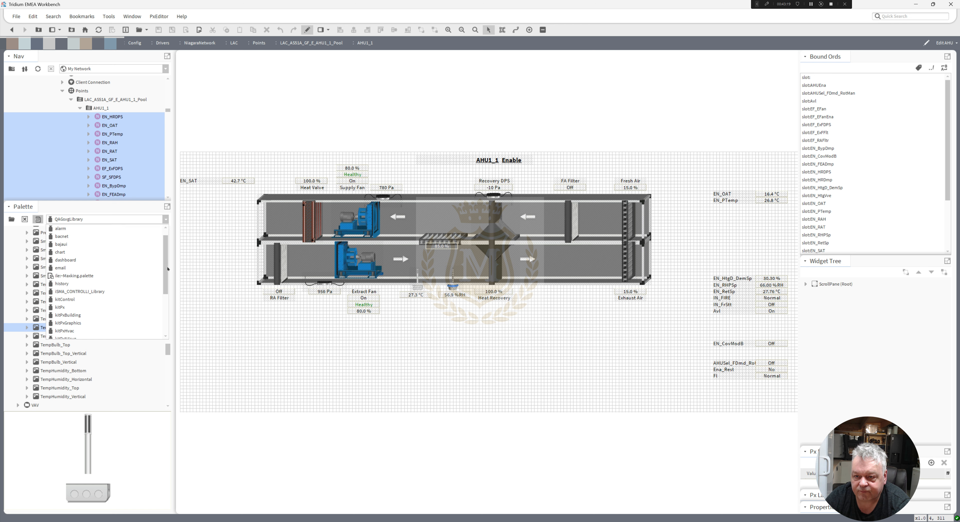
left_click(113, 308)
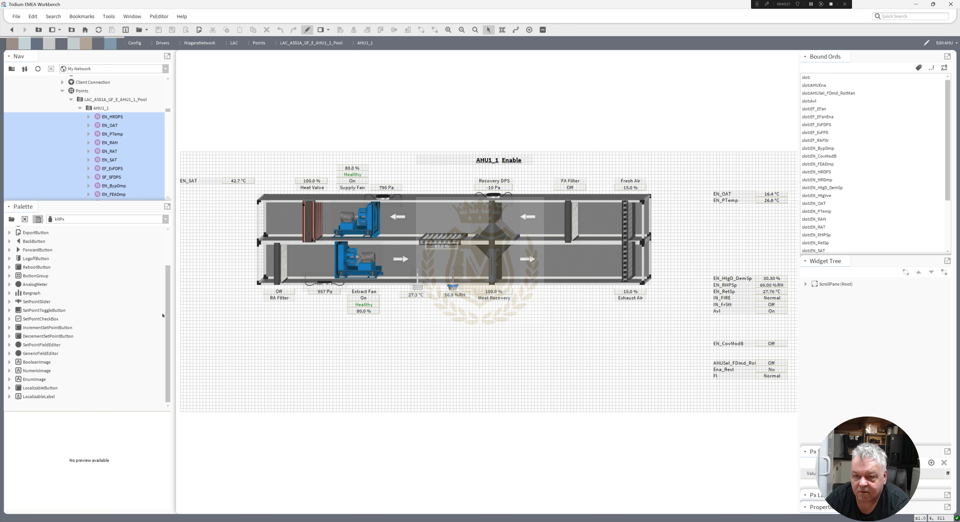
left_click_drag(168, 313, 164, 235)
left_click_drag(53, 243, 634, 386)
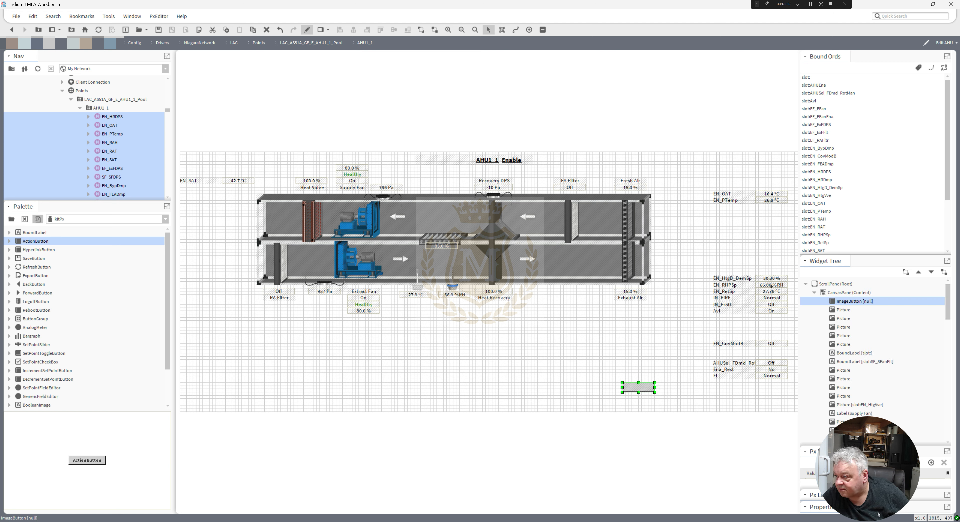
Copy the ord from the EN_RHPSp value label and bind the new button's action to slot:EN_RHPSp/set.
double_click(771, 286)
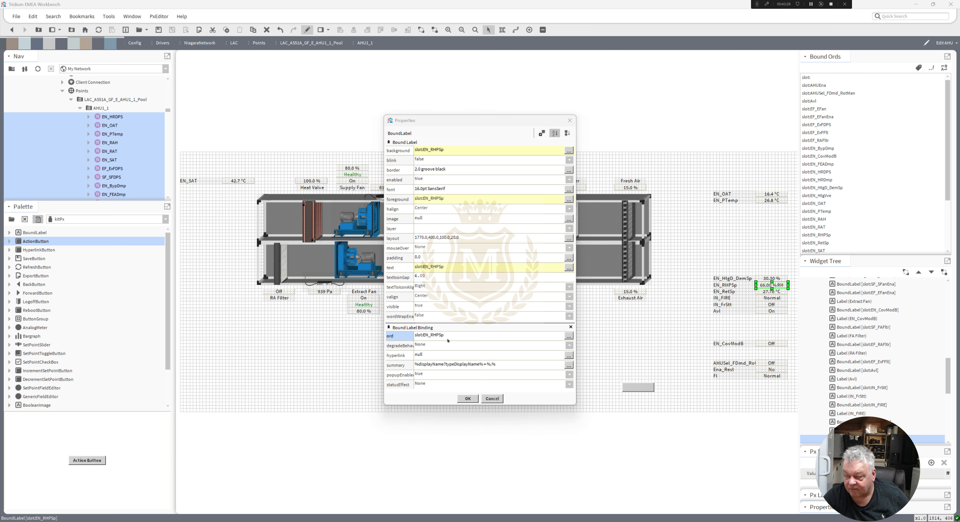
double_click(440, 335)
key("ctrl+c")
left_click(467, 278)
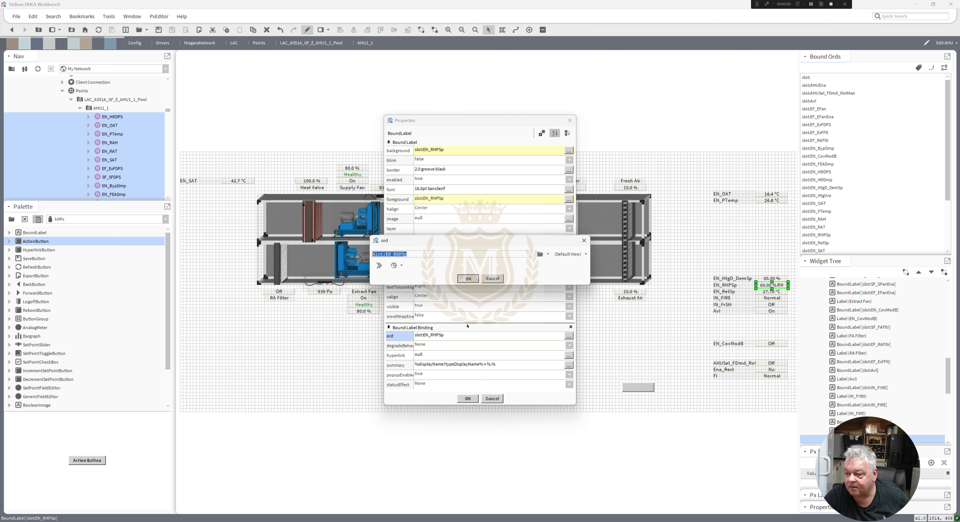
left_click(468, 399)
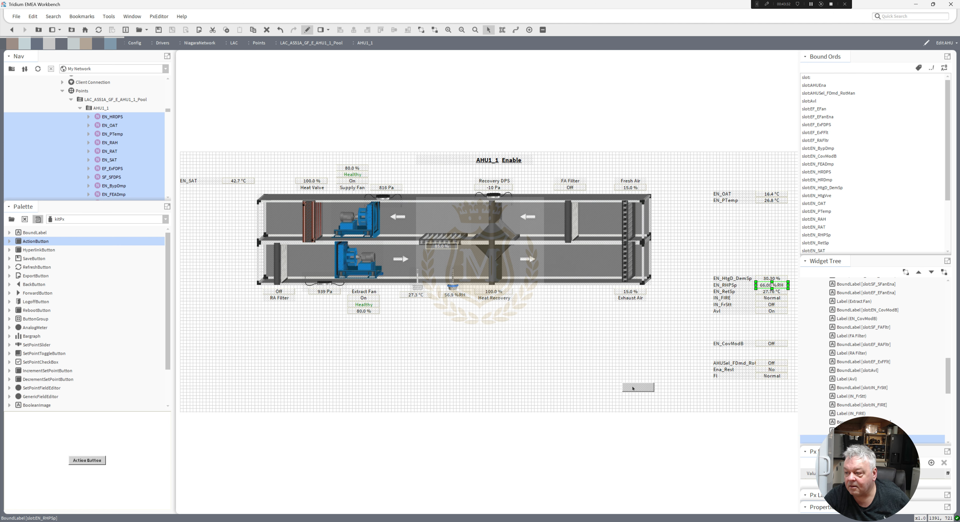
double_click(632, 389)
double_click(443, 360)
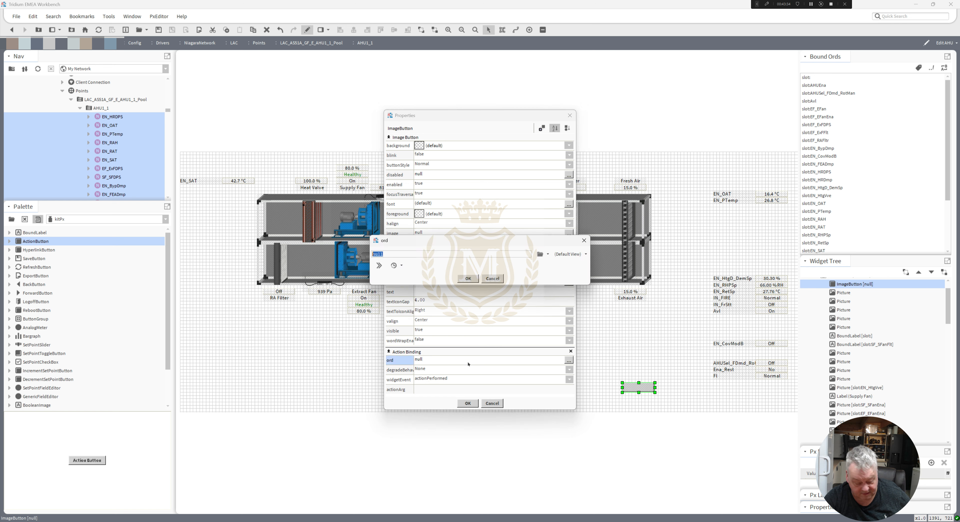
type("/set")
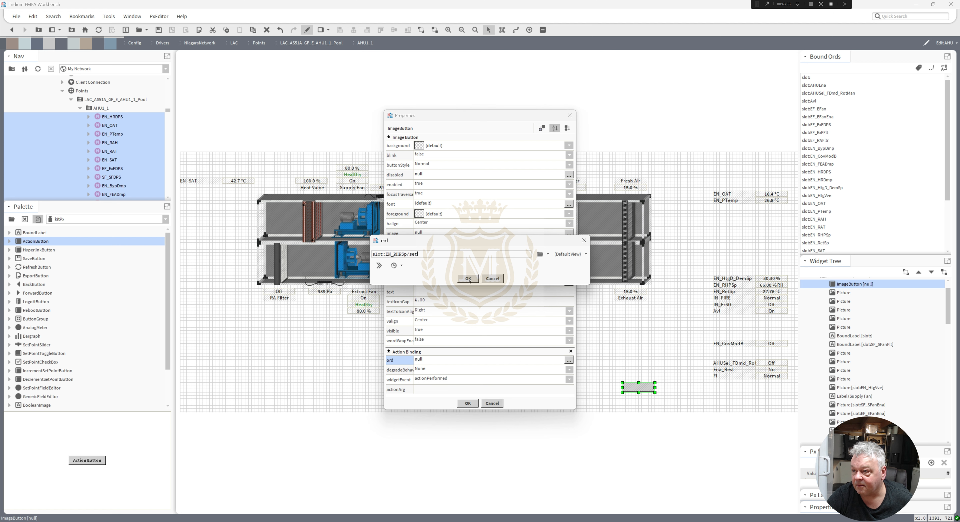
left_click(469, 279)
Add a Value Binding to the action button with its ord set to slot:EN_RHPSp.
left_click(541, 128)
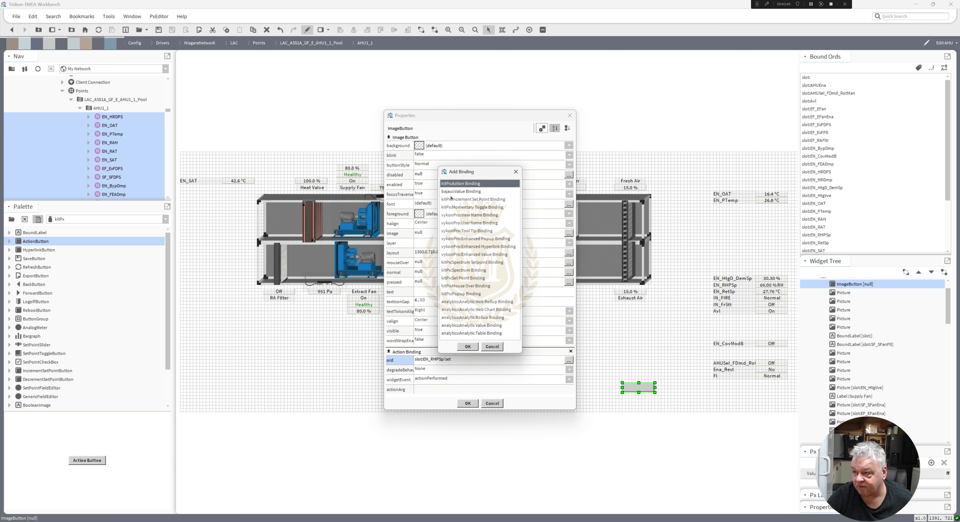
double_click(454, 192)
scroll(502, 382, "down", 3)
double_click(477, 354)
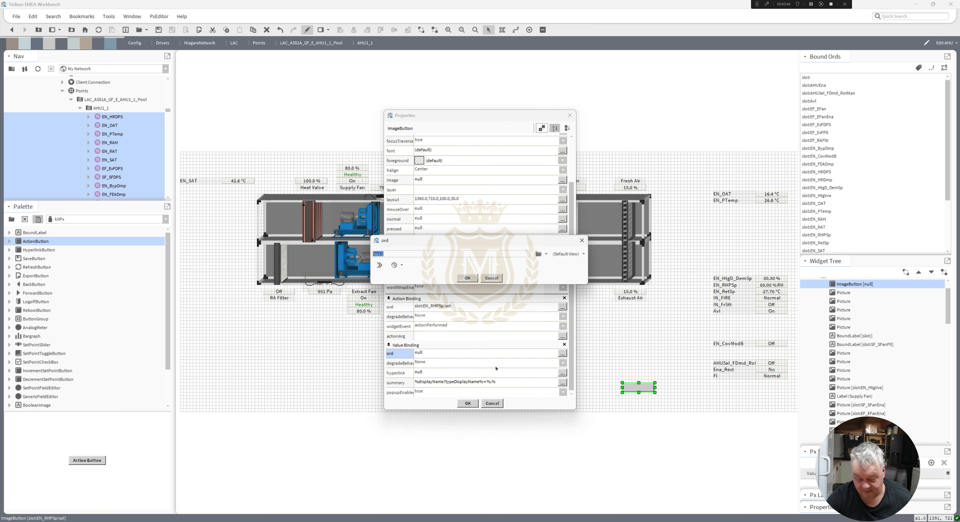
key("ctrl+v")
left_click(468, 279)
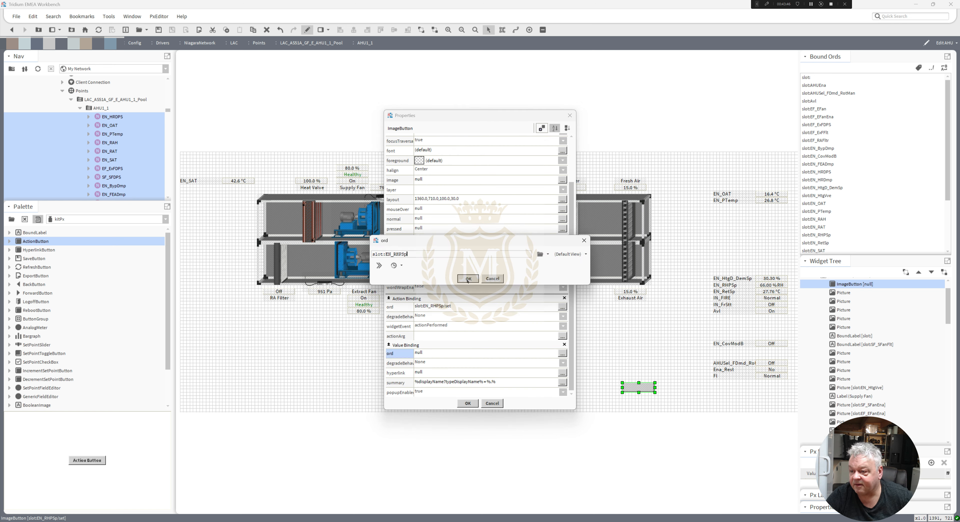
left_click(542, 128)
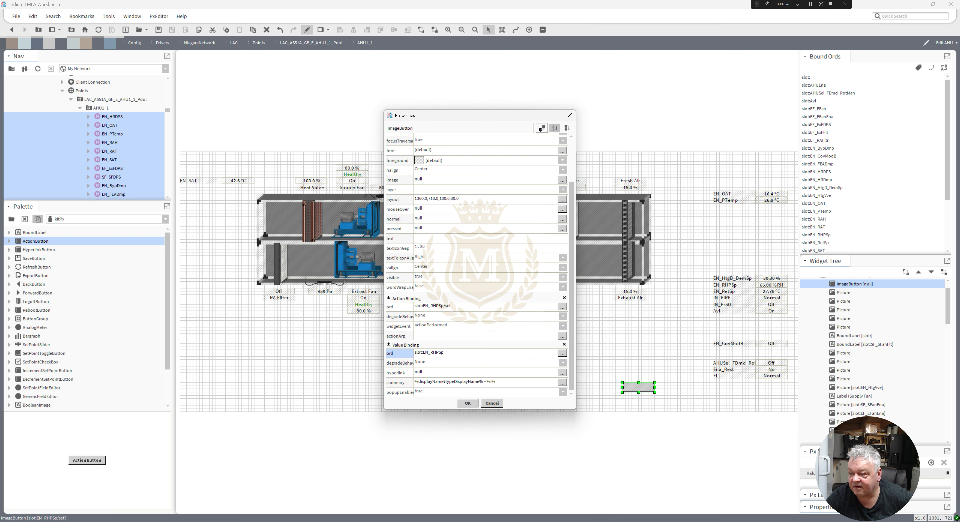
double_click(470, 293)
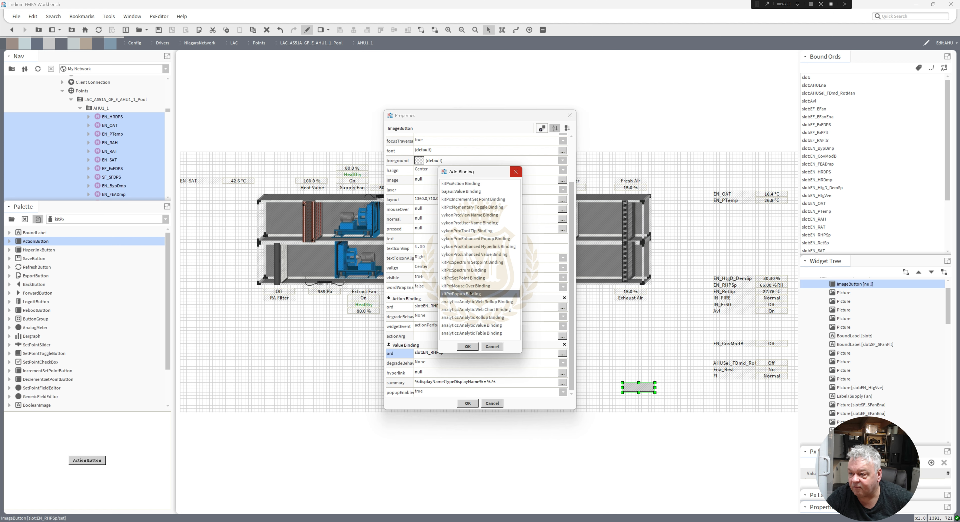
left_click_drag(572, 303, 595, 390)
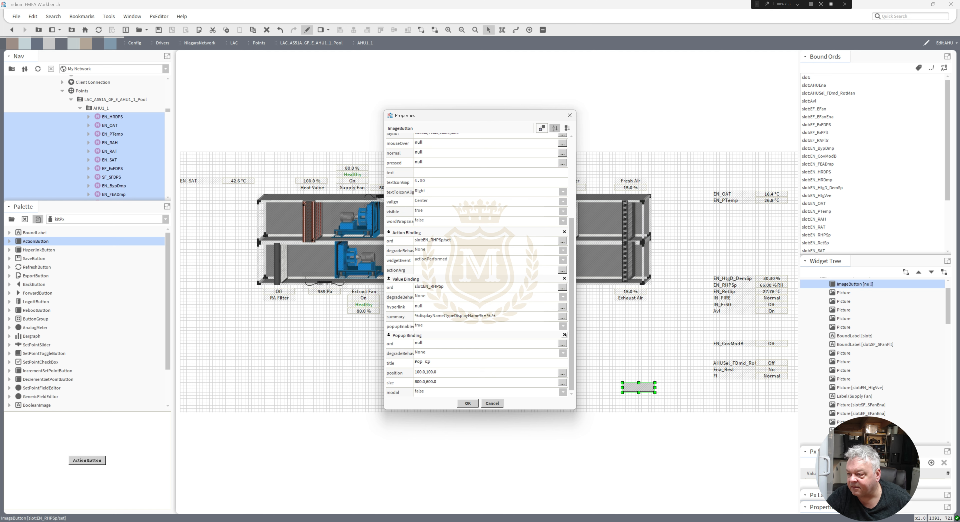
left_click(564, 335)
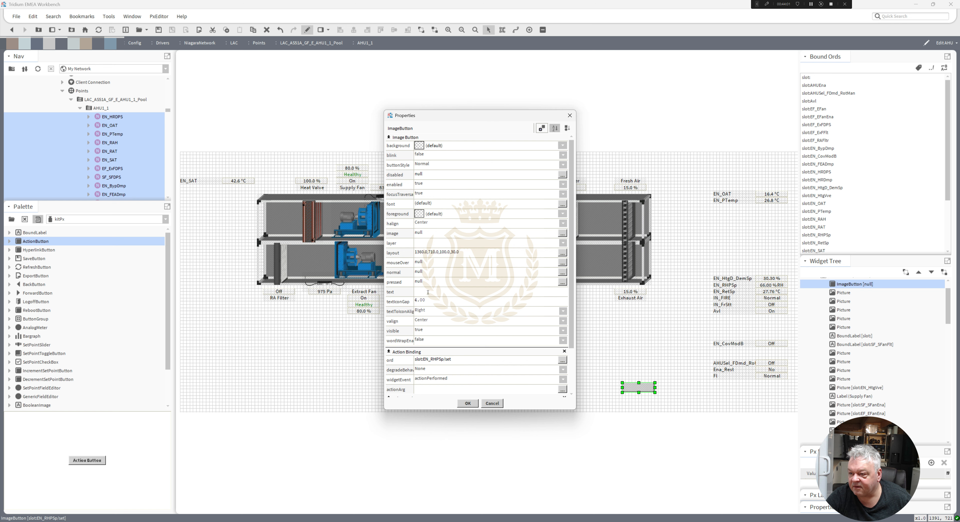
Animate the button's text from the EN_RHPSp value binding with the format %out.value% and apply the button properties.
right_click(441, 294)
left_click(440, 298)
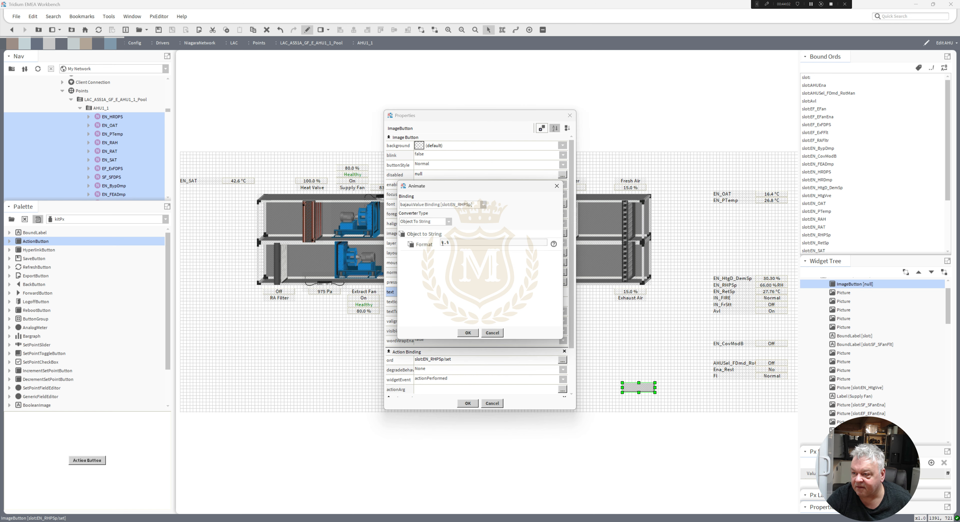
type("out.")
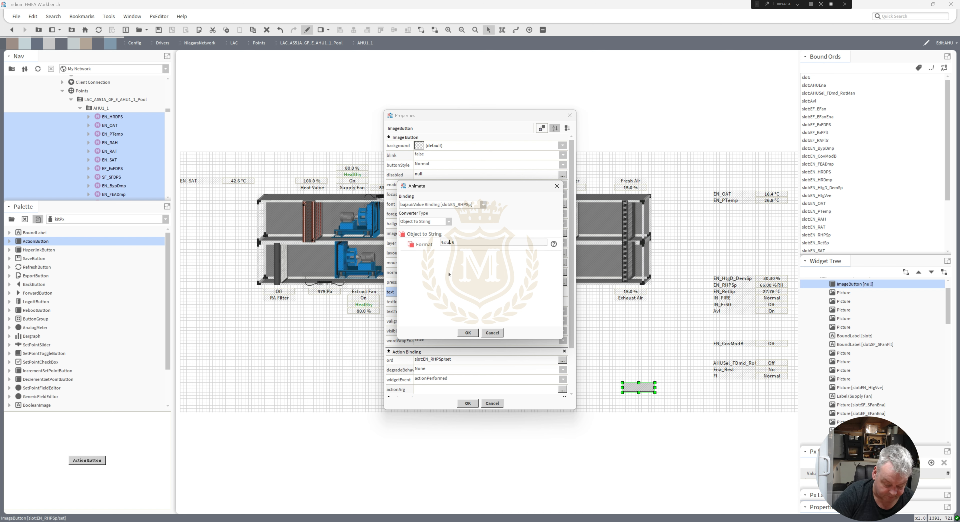
type("value")
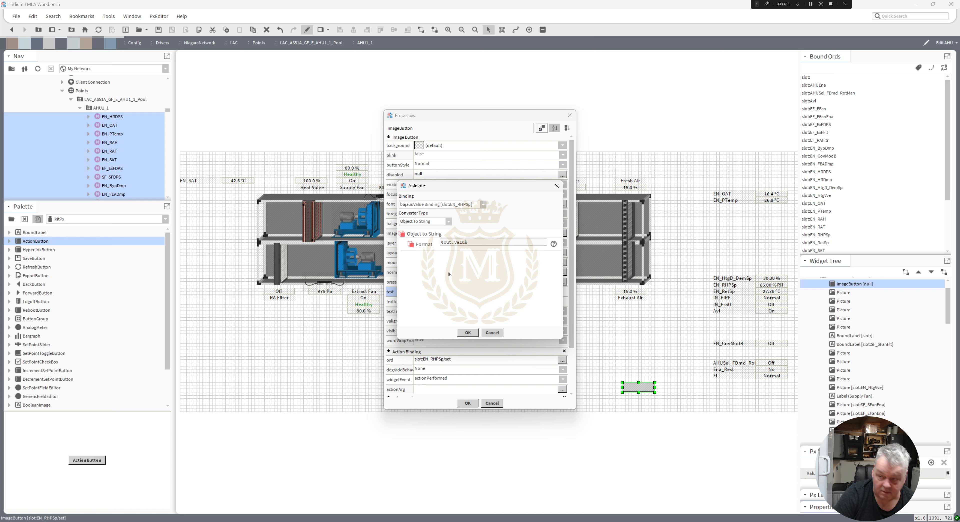
left_click(468, 333)
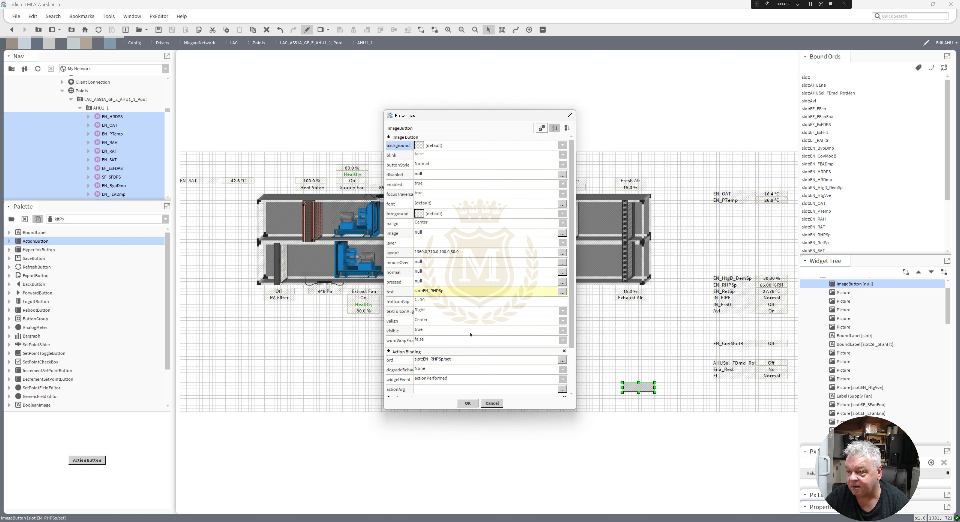
left_click(468, 404)
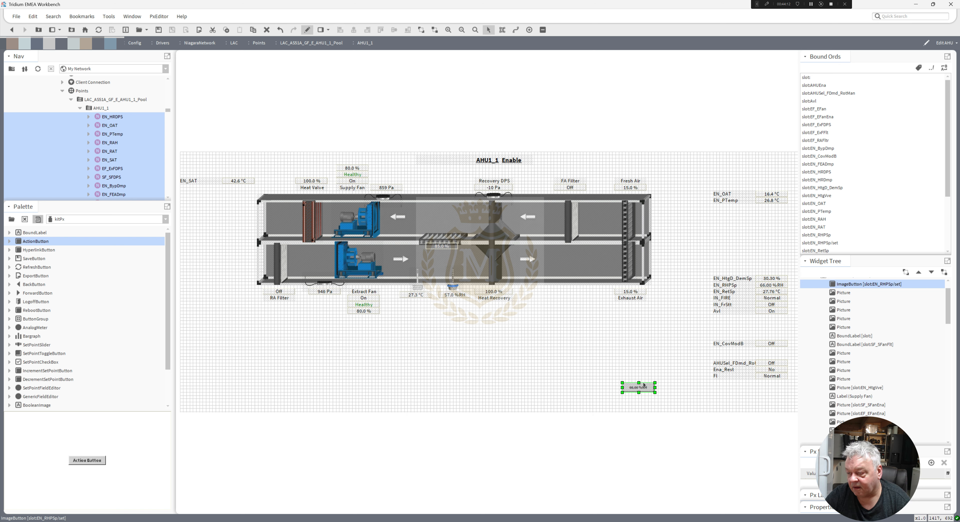
Animate the button's background from the EN_RHPSp value binding with the Status To Simple converter and apply the background status colours.
double_click(638, 389)
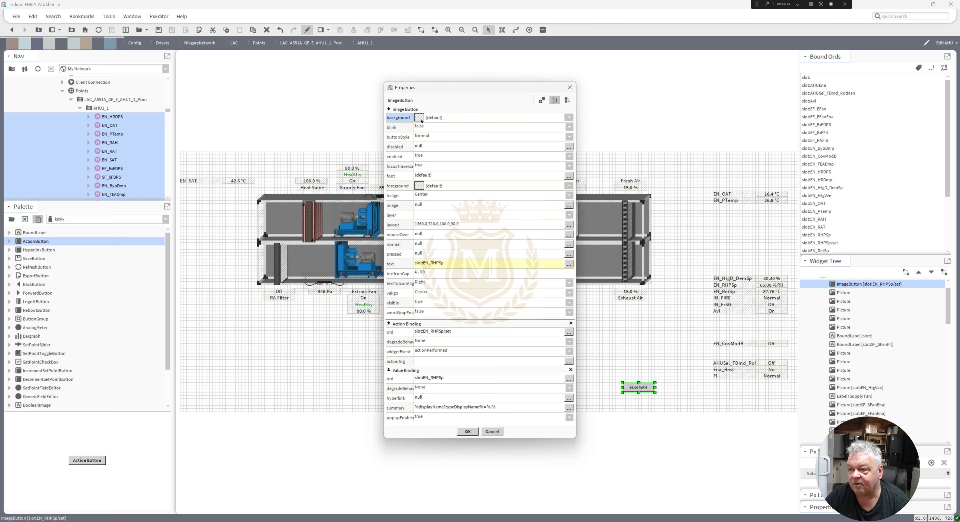
right_click(421, 120)
left_click(426, 136)
left_click(467, 221)
left_click(442, 236)
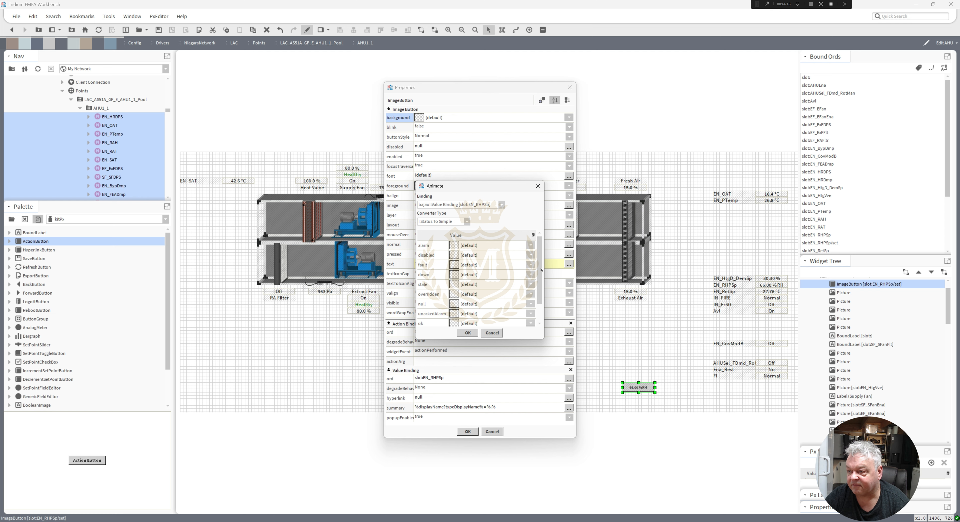
left_click_drag(540, 269, 565, 337)
left_click(494, 321)
Set the button's ok, unackedAlarm and null background colours to #ffffc0 and apply the background animation.
left_click(454, 300)
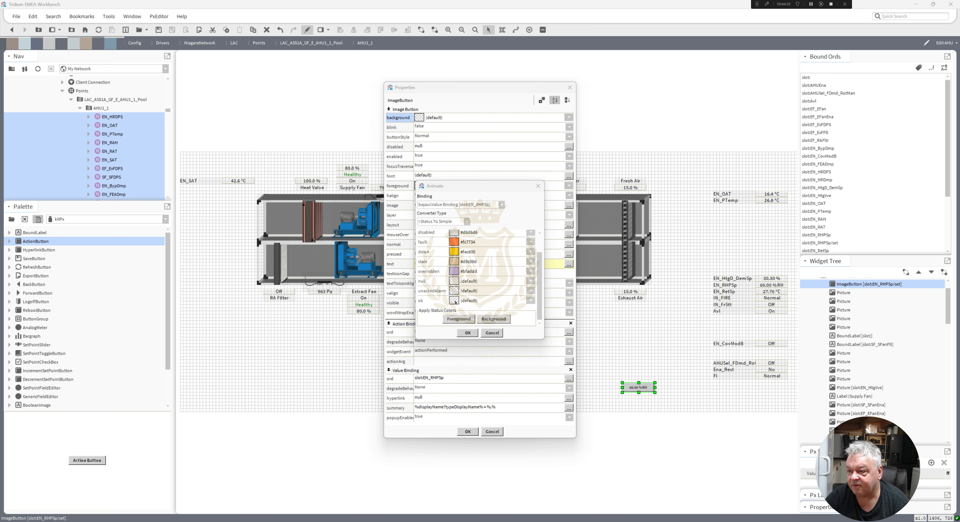
left_click(393, 217)
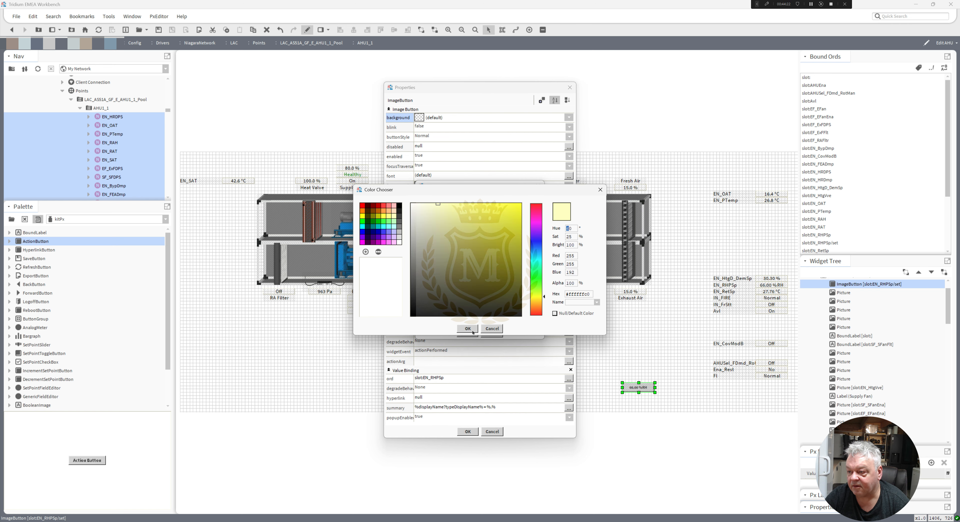
left_click(468, 328)
left_click(397, 221)
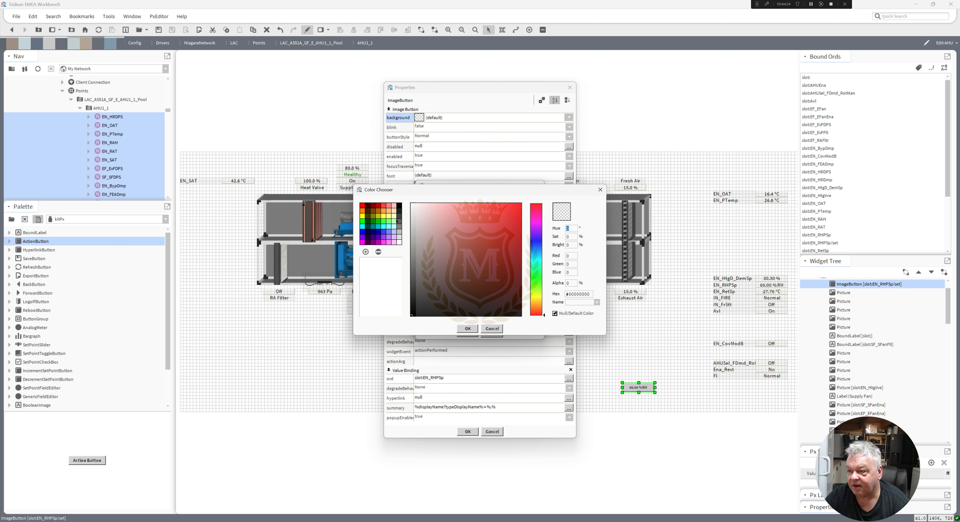
left_click(394, 216)
left_click(468, 329)
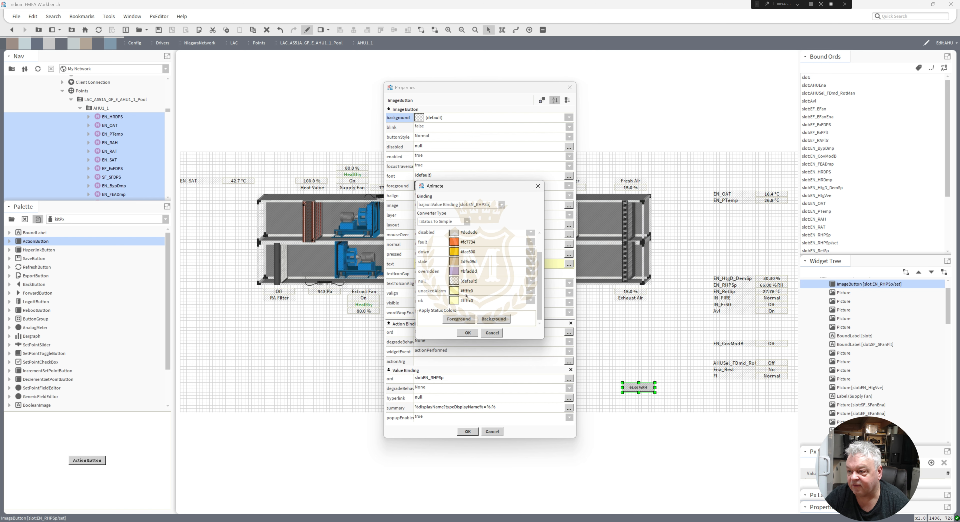
left_click(454, 282)
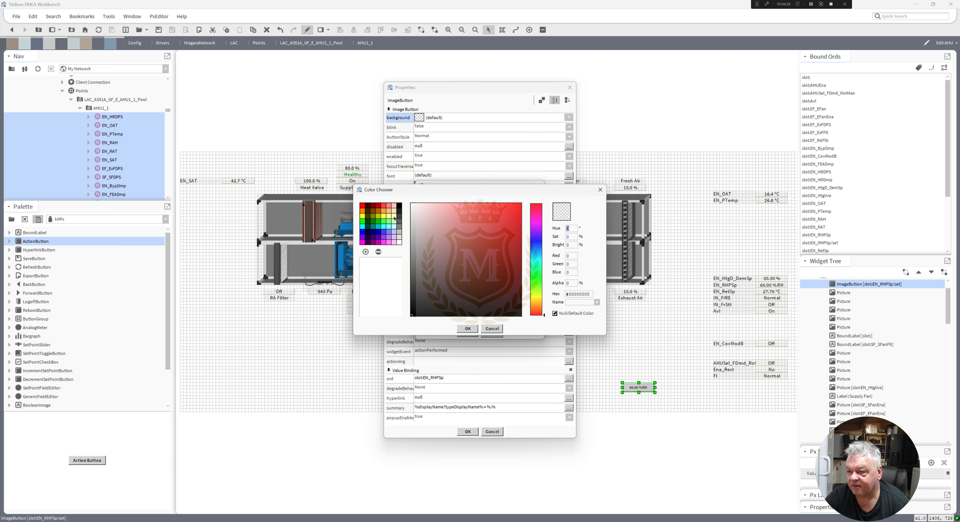
left_click(468, 329)
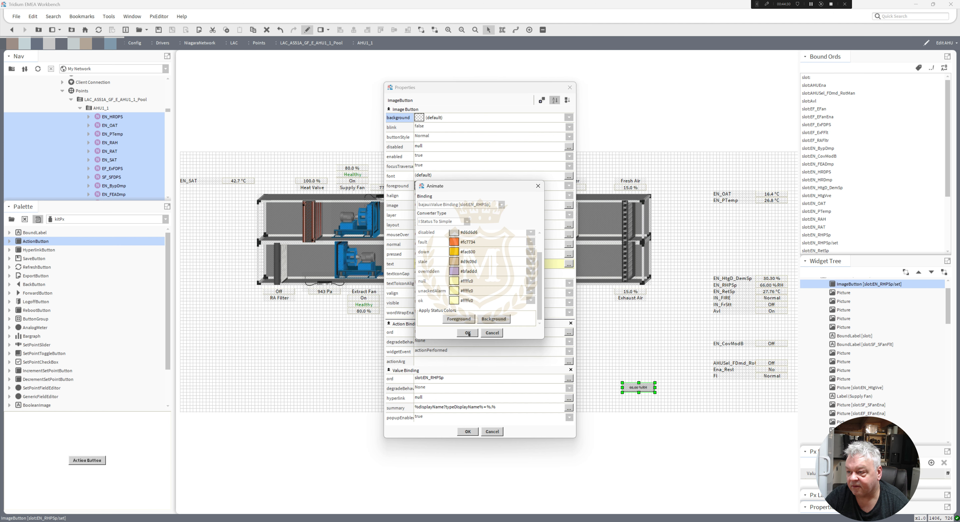
left_click(468, 332)
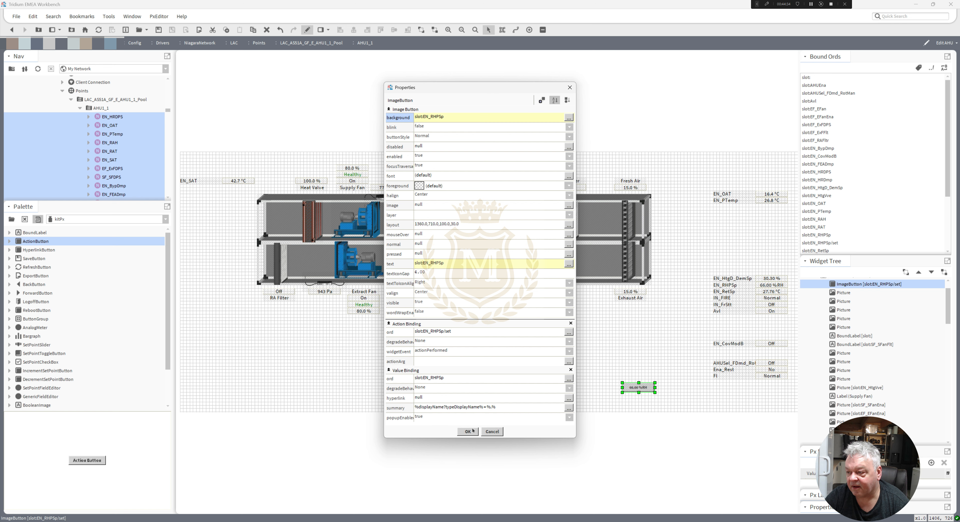
left_click(472, 431)
Reduce the EN_RHPSp button's height to 20 and set its font size to 16 pt.
left_click_drag(639, 391, 638, 388)
double_click(639, 386)
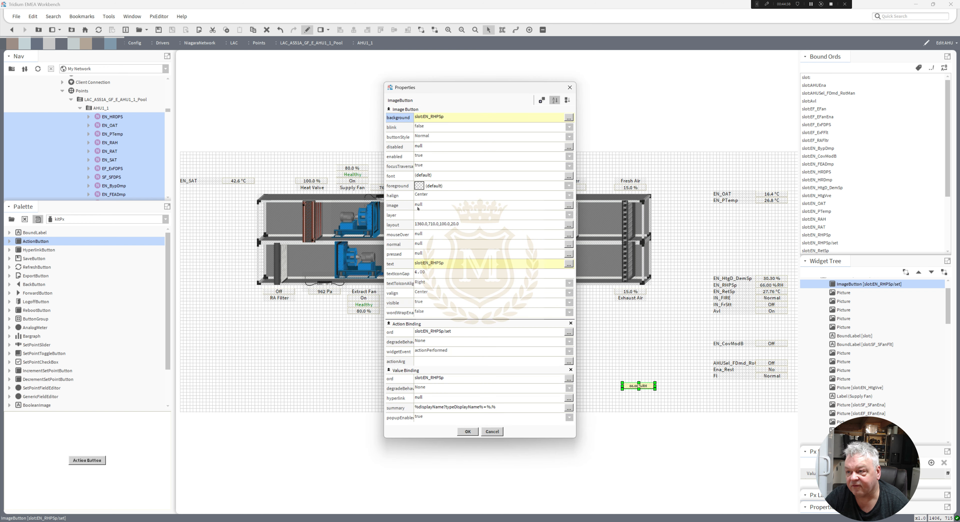
left_click(422, 175)
left_click(480, 264)
left_click(508, 255)
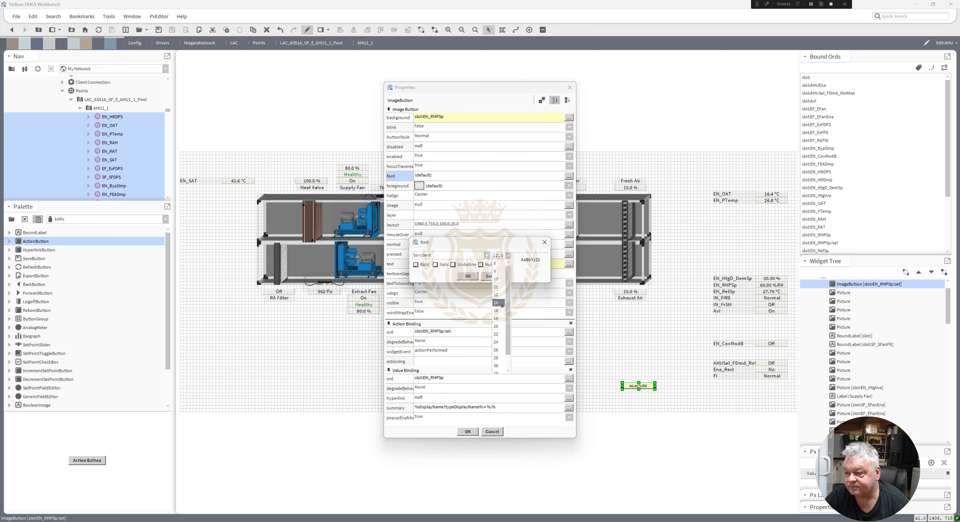
left_click(498, 311)
left_click(467, 276)
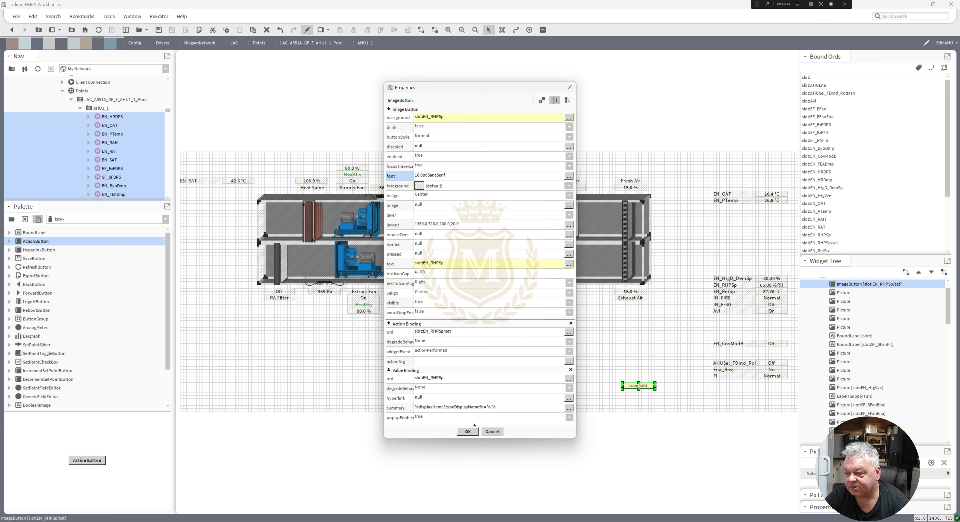
left_click(468, 431)
Place the EN_RHPSp button directly beneath the duct's %RH value and a duplicate of it beneath the adjacent °C value.
left_click_drag(630, 387, 456, 303)
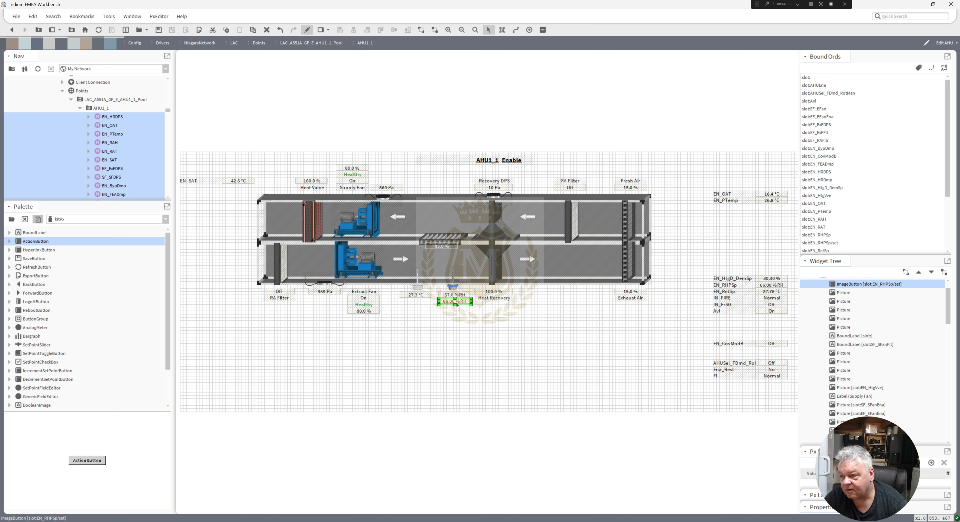
right_click(455, 303)
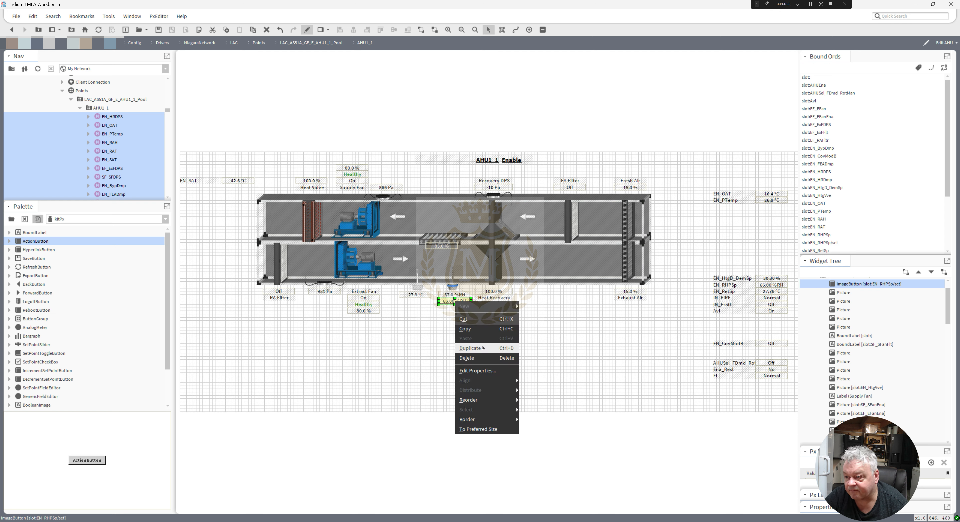
left_click(483, 348)
left_click_drag(458, 305, 415, 301)
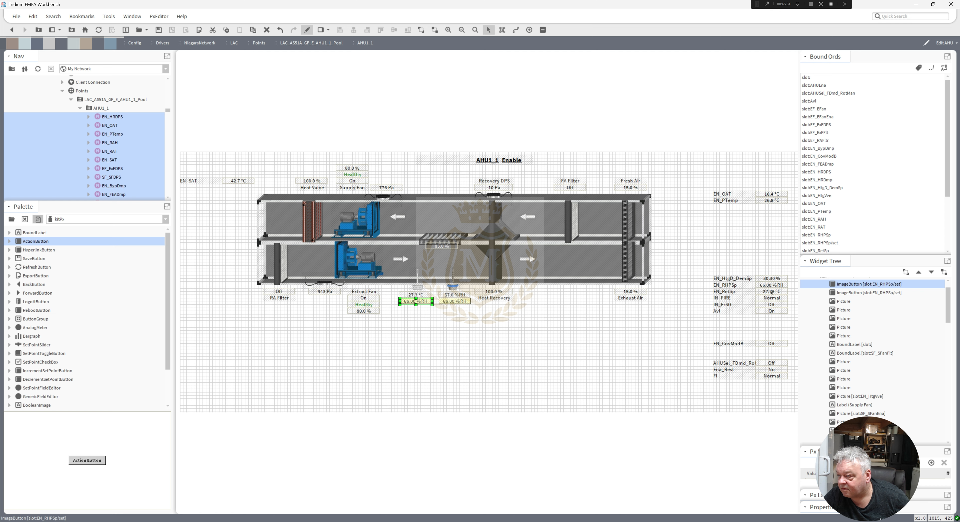
Copy the binding ord slot:EN_RetSp from the EN_RetSp value label.
left_click(771, 292)
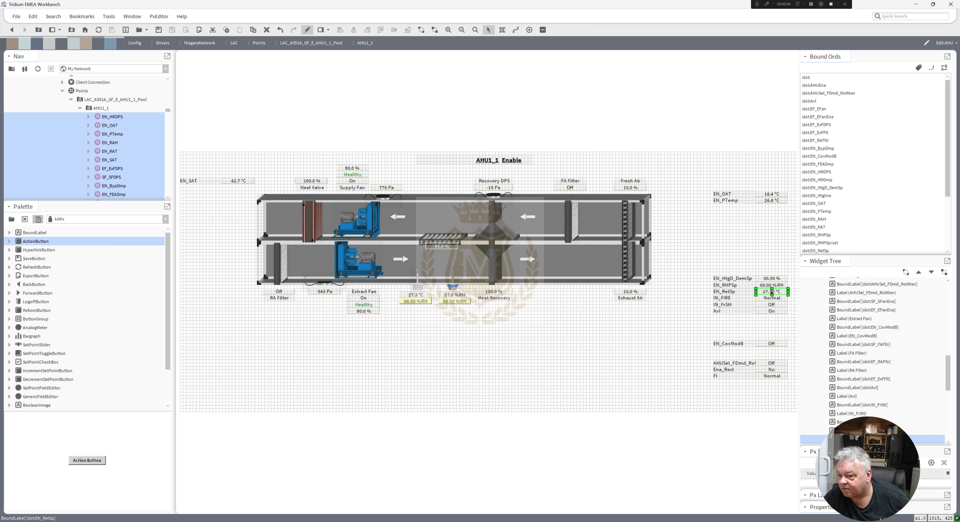
double_click(771, 292)
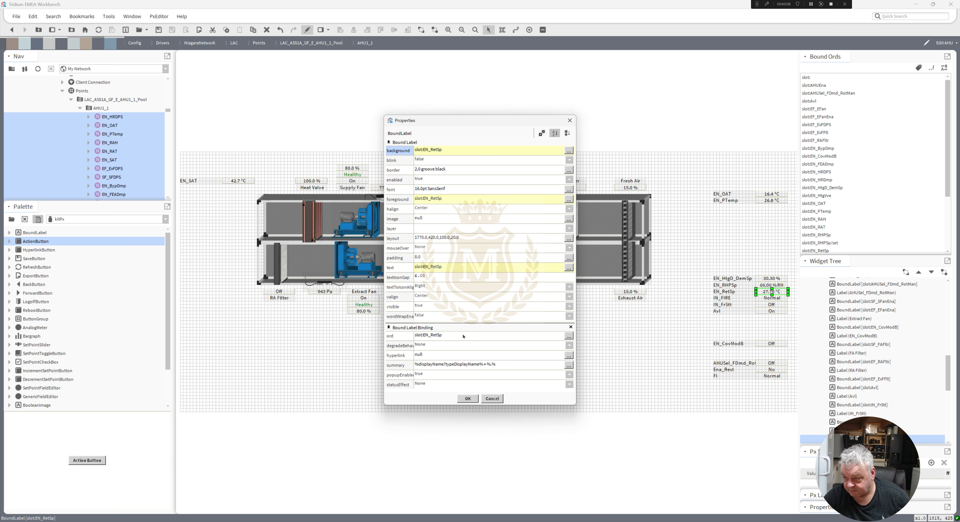
double_click(461, 340)
key("ctrl+c")
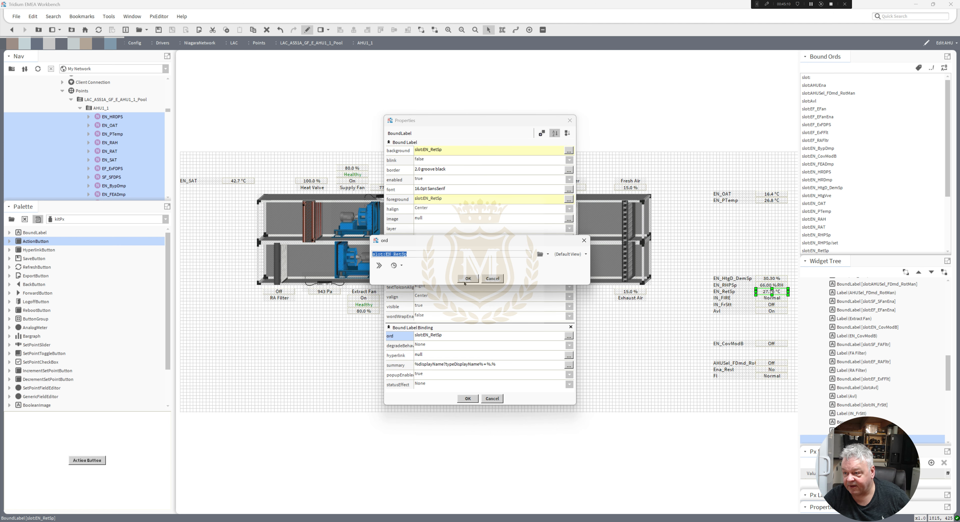
left_click(466, 280)
left_click(469, 399)
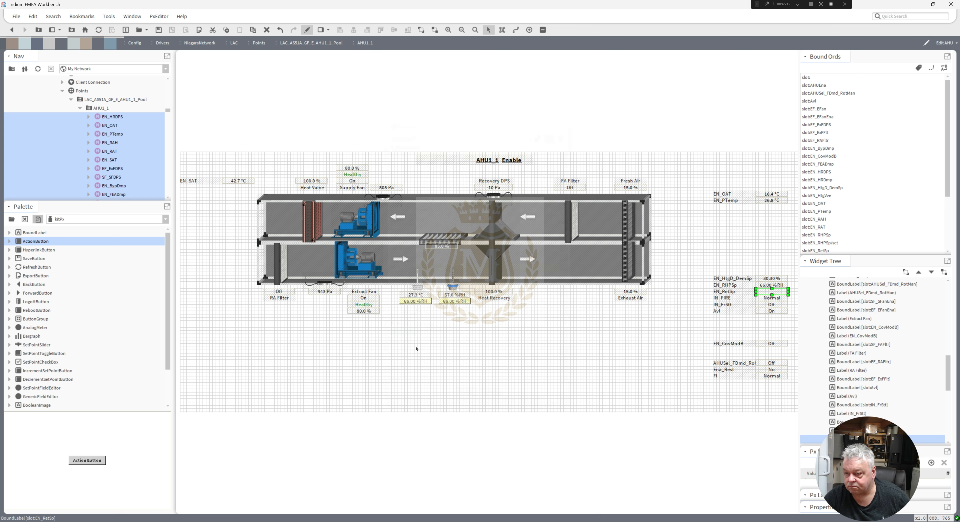
Rebind the duplicated button's action to slot:EN_RetSp/set and its value binding to slot:EN_RetSp.
double_click(415, 302)
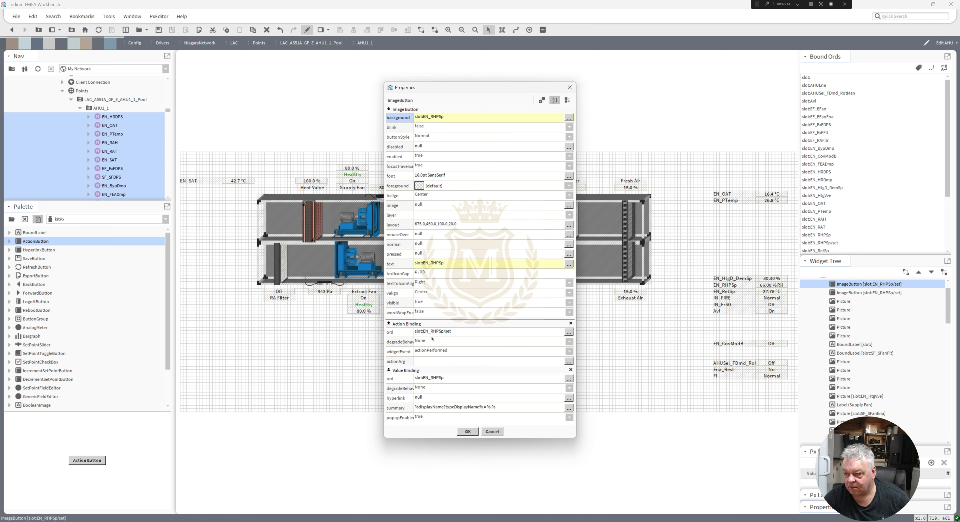
double_click(442, 333)
type("slot:EN_RetSp/se")
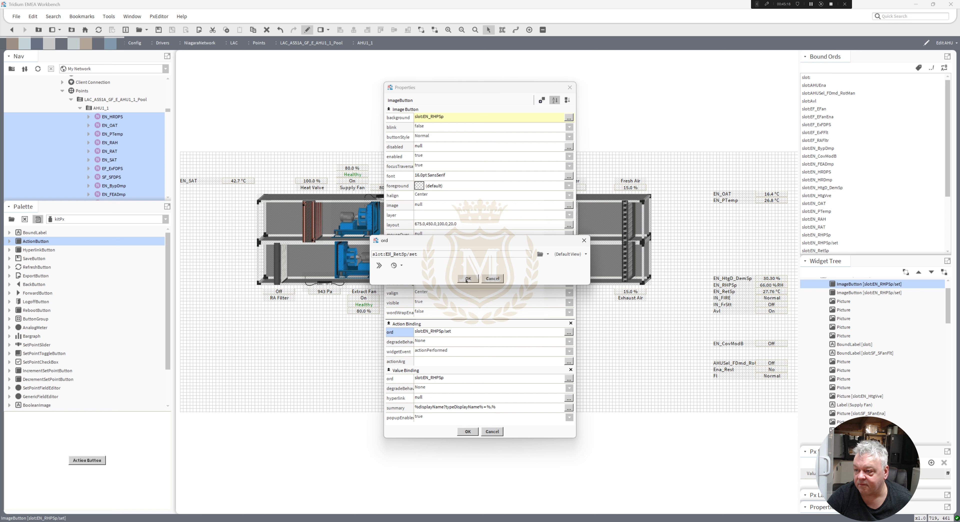
type("t")
key("Return")
double_click(461, 379)
key("ctrl+v")
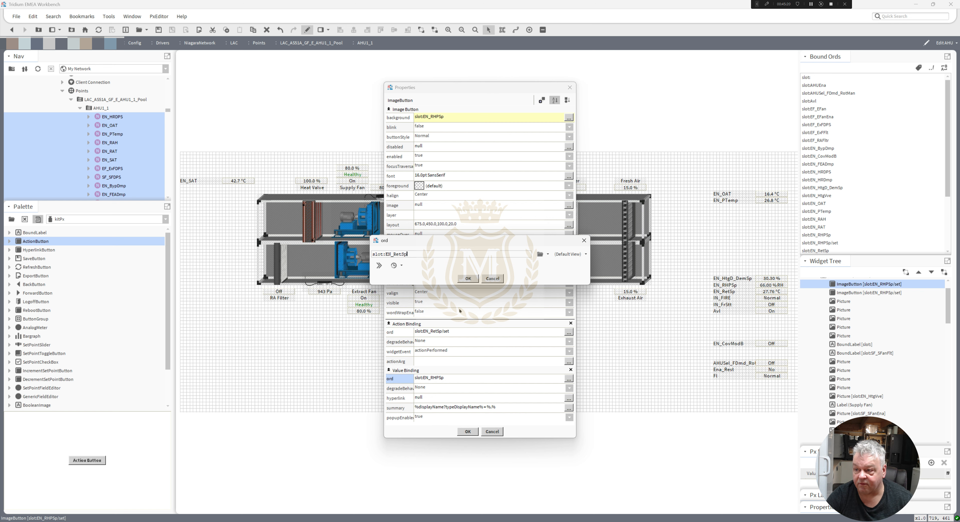
left_click(468, 279)
left_click(468, 432)
left_click(447, 353)
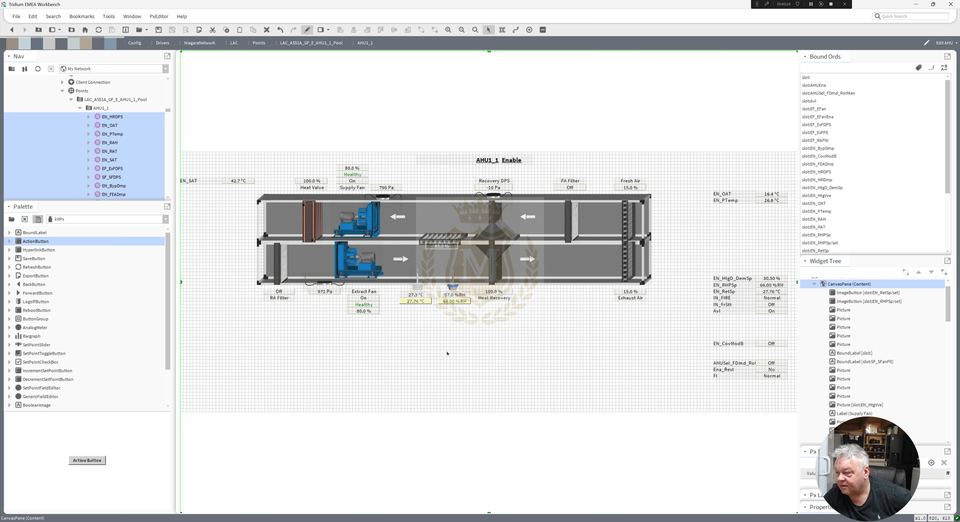
Delete the original EN_RetSp and EN_RHPSp name labels together with their value labels.
left_click(727, 293)
key("Delete")
left_click(765, 292)
key("Delete")
left_click(764, 286)
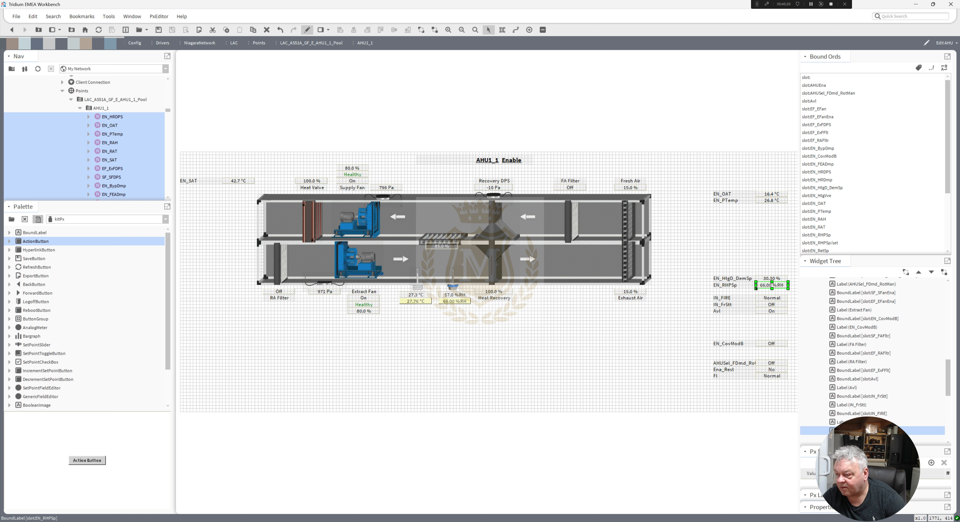
key("Delete")
left_click(739, 286)
key("Delete")
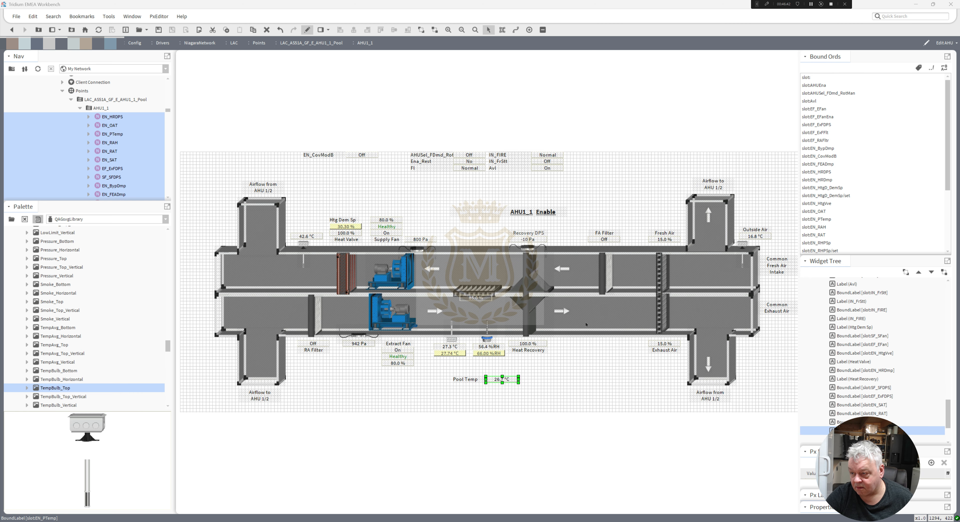
Copy the Pool Temp label's text and put it before the EN_PTemp value, making the format Pool Temp %out.value%.
left_click(481, 385)
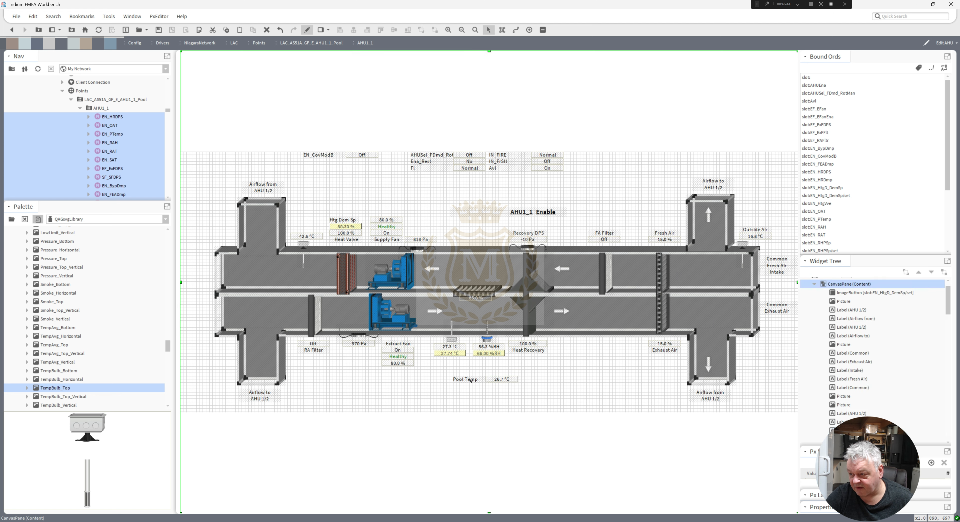
double_click(471, 381)
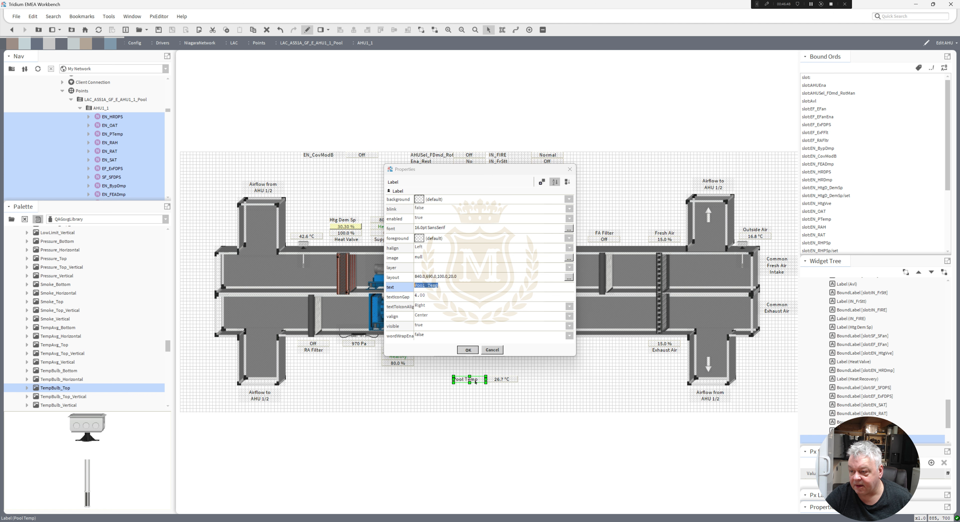
left_click(468, 349)
double_click(501, 379)
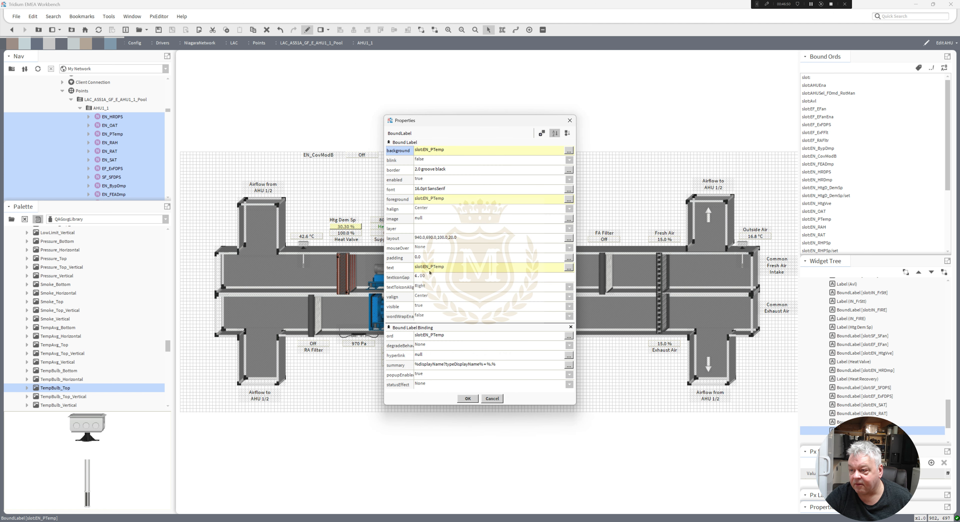
double_click(429, 271)
left_click(440, 260)
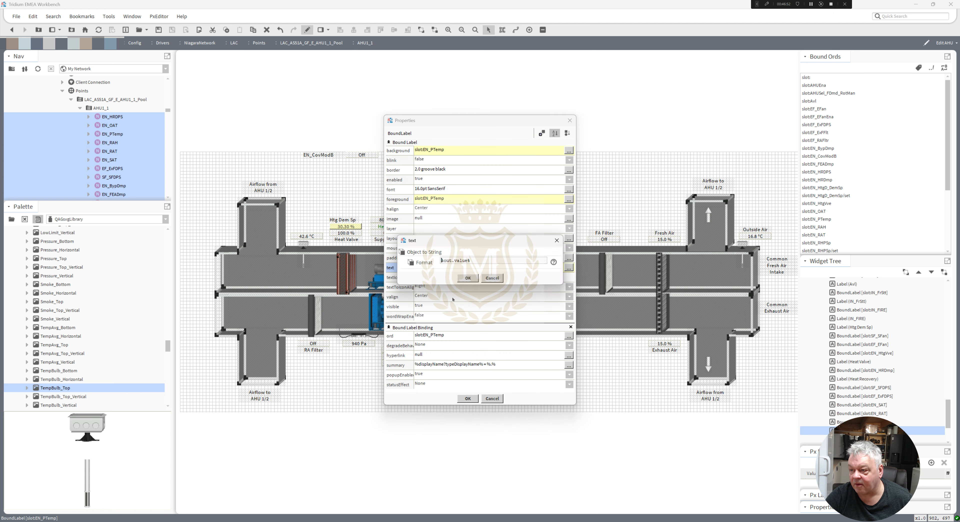
type("Pool Temp")
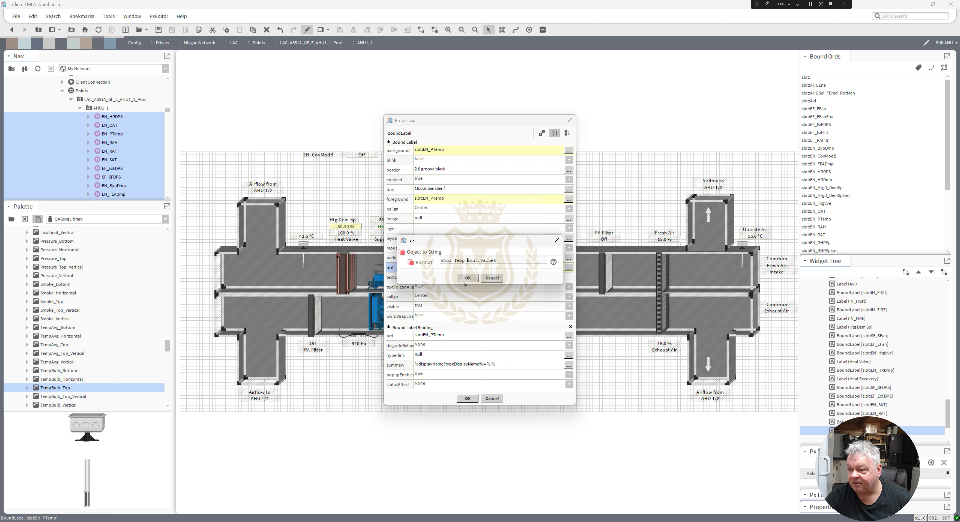
left_click(469, 278)
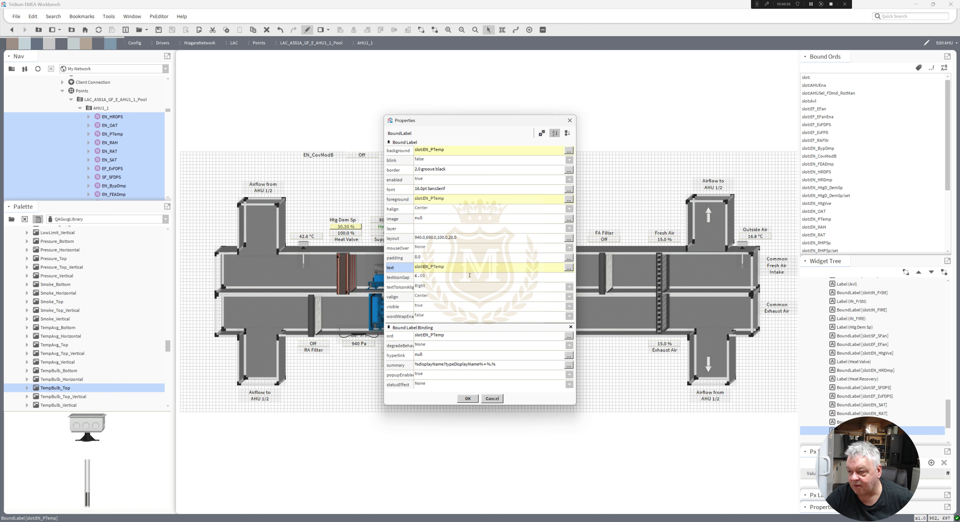
left_click(468, 398)
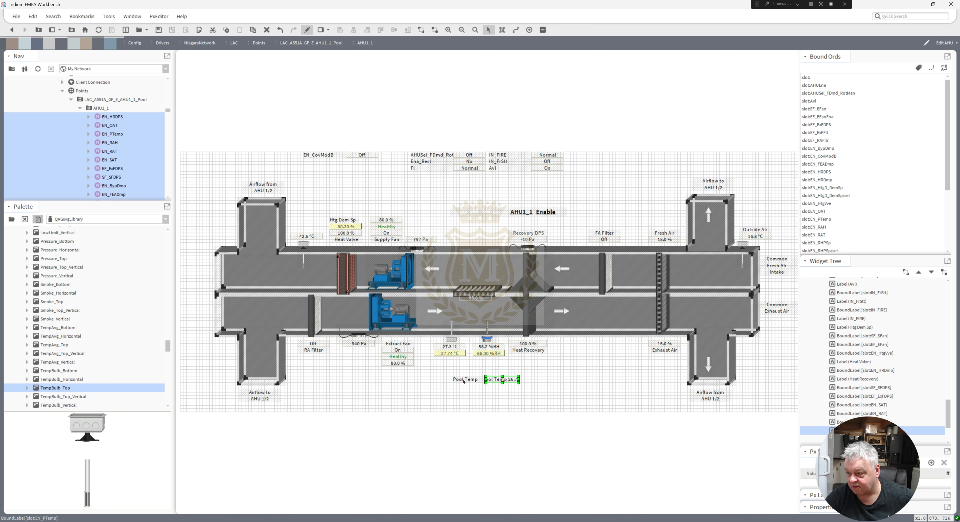
Delete the separate Pool Temp label and widen the EN_PTemp bound label leftwards to 220.
left_click(462, 381)
key("Delete")
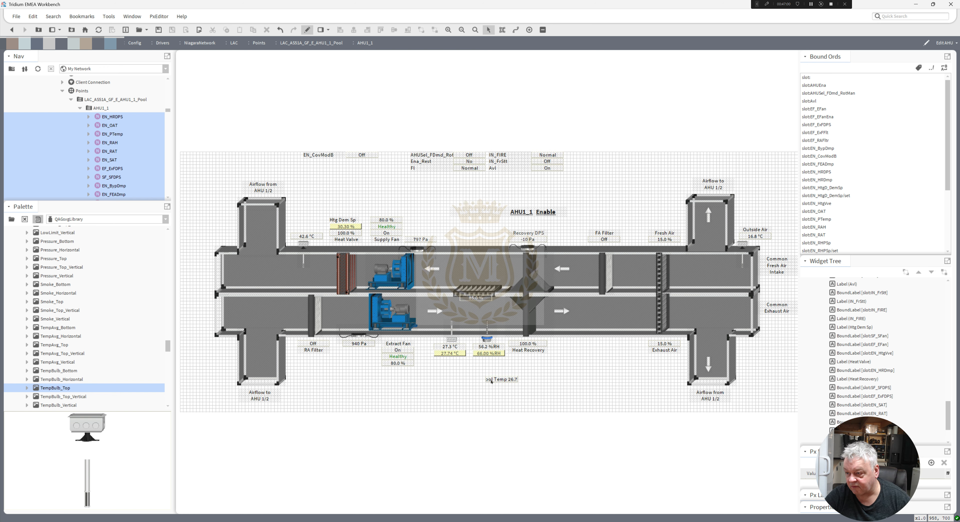
left_click(492, 381)
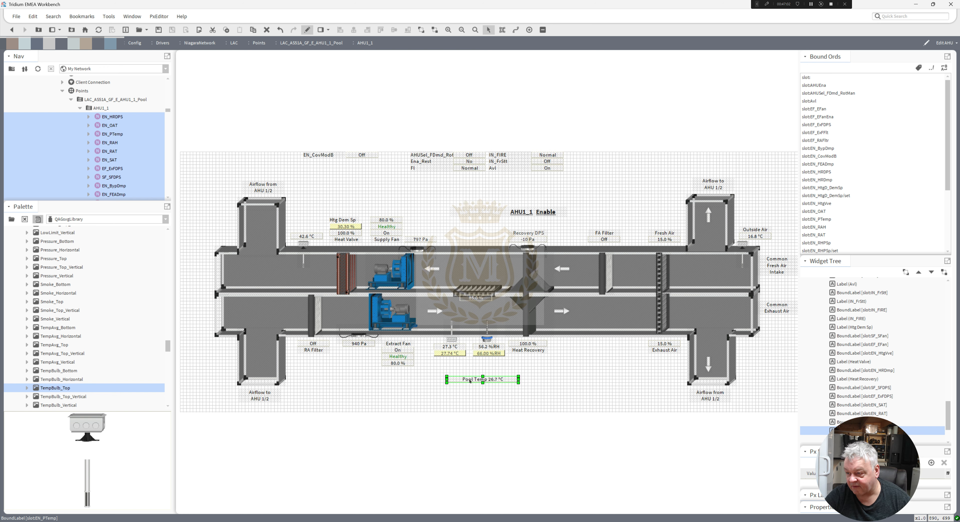
Set the border style of the Pool Temp bound label to None.
double_click(468, 378)
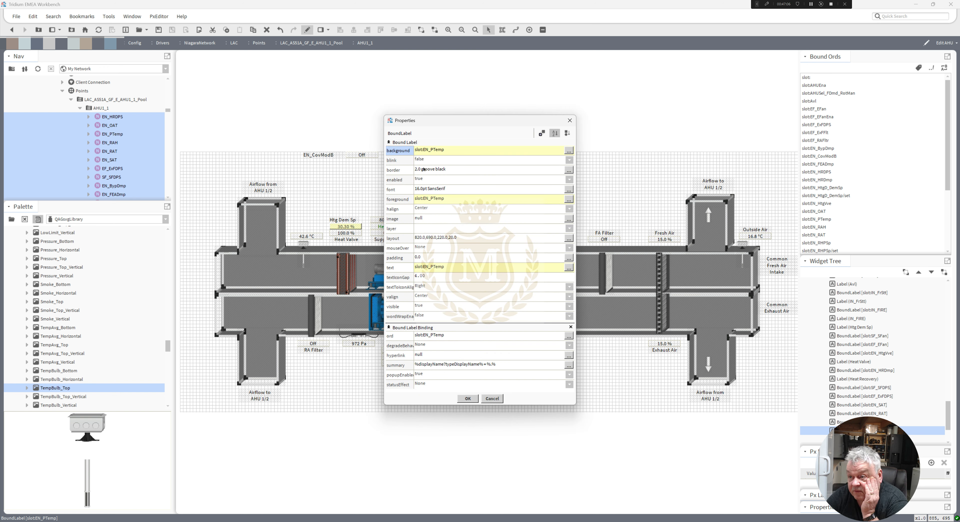
double_click(423, 169)
left_click(406, 239)
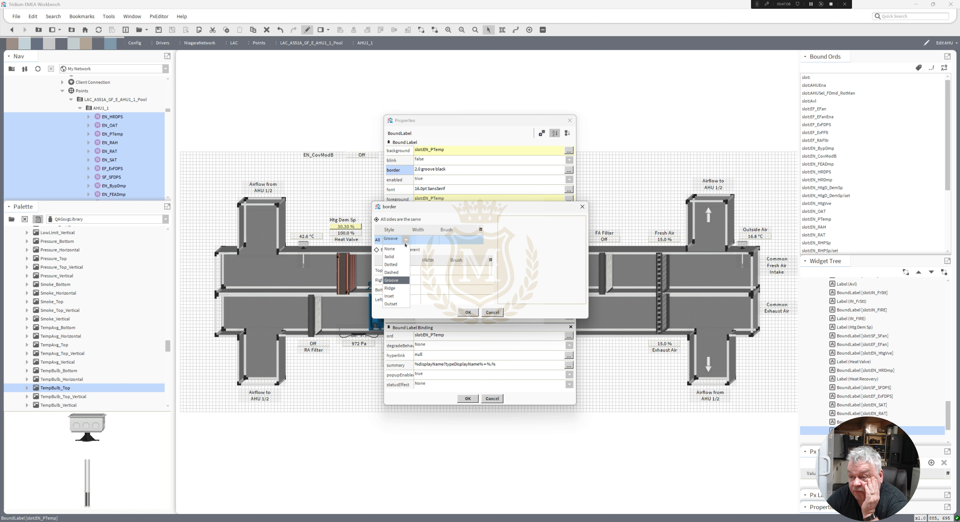
left_click(395, 248)
left_click(468, 312)
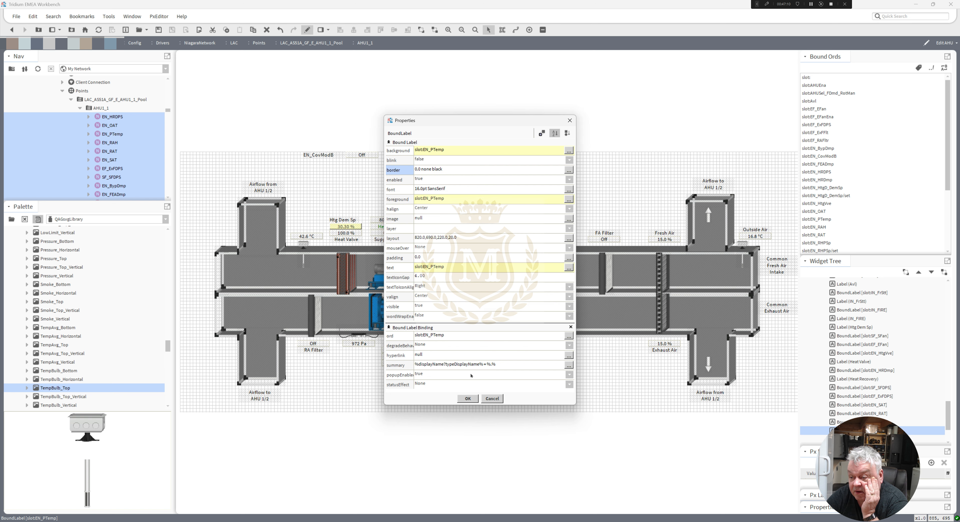
left_click(468, 399)
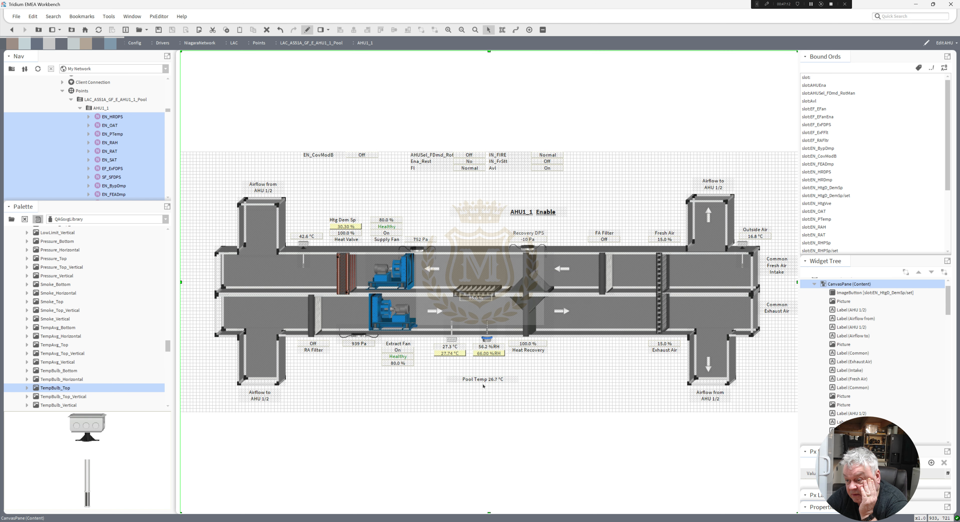
Stretch the Pool Temp bound label downwards to a height of 30 and make its text bold.
left_click(485, 381)
left_click_drag(482, 380, 481, 384)
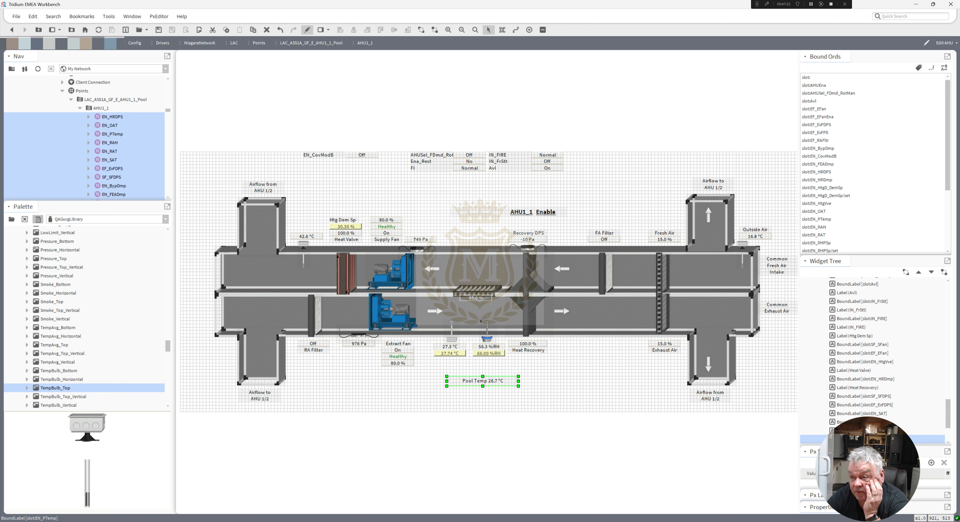
left_click(489, 398)
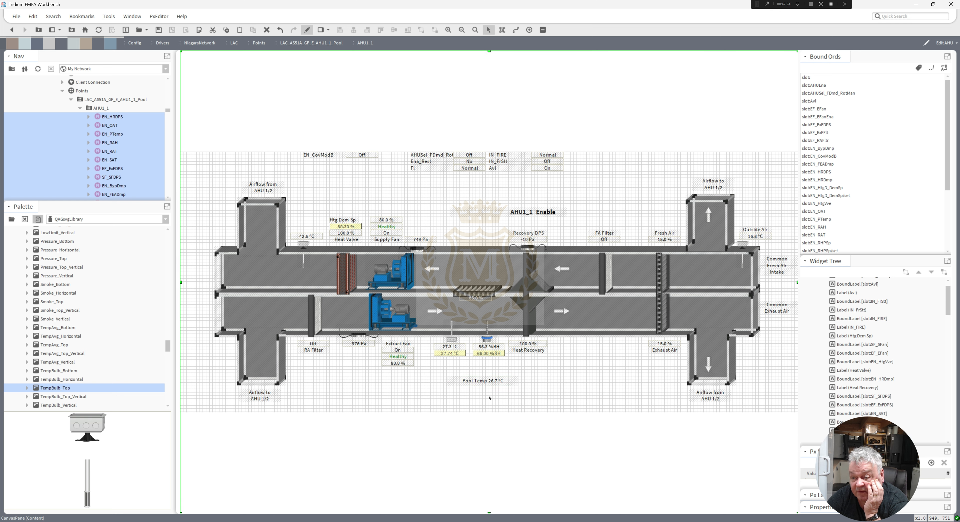
double_click(485, 382)
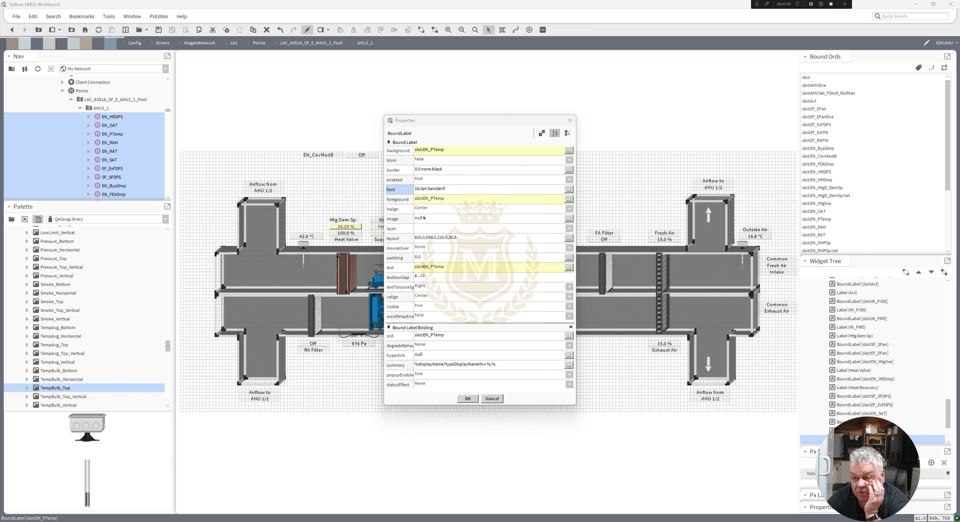
left_click(419, 188)
left_click(416, 265)
left_click(467, 276)
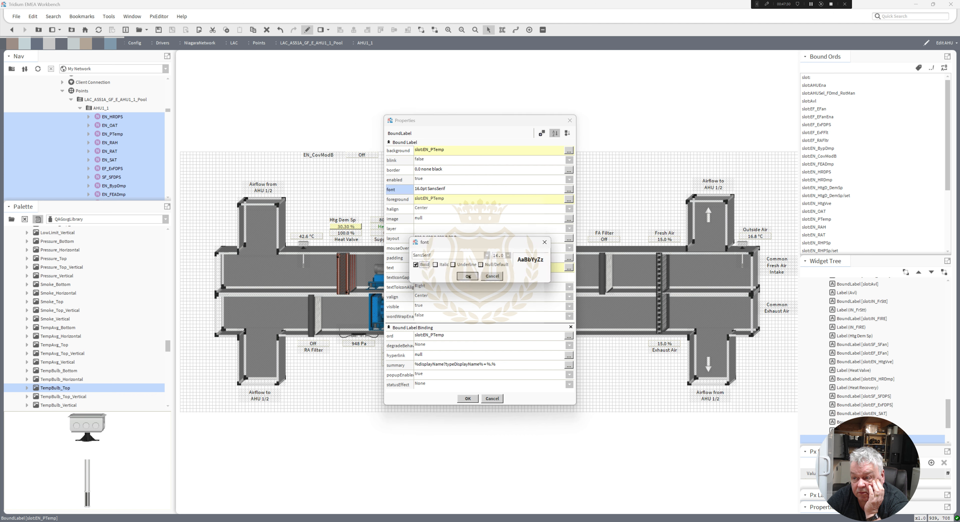
left_click(468, 398)
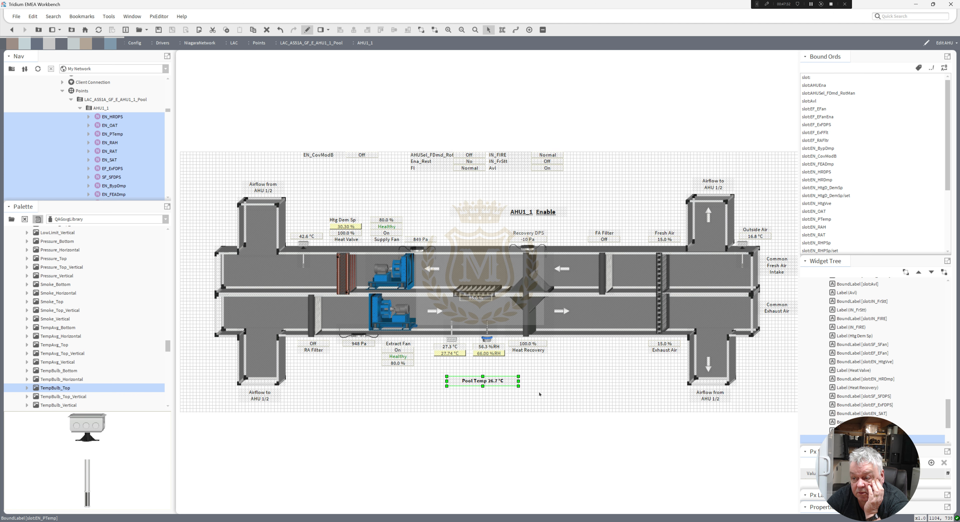
left_click(539, 394)
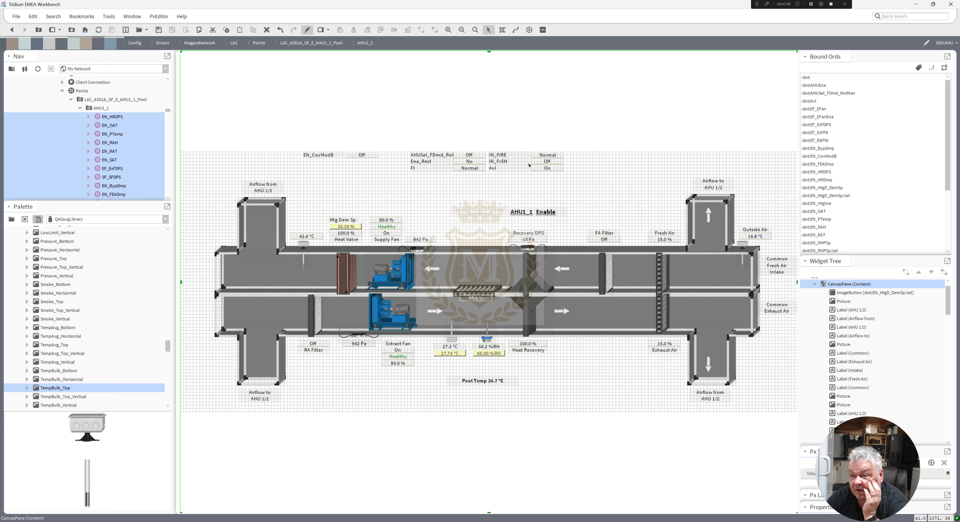
Put Fire Status before the IN_FIRE value, making the bound label's text format Fire Status %out.value%.
double_click(543, 154)
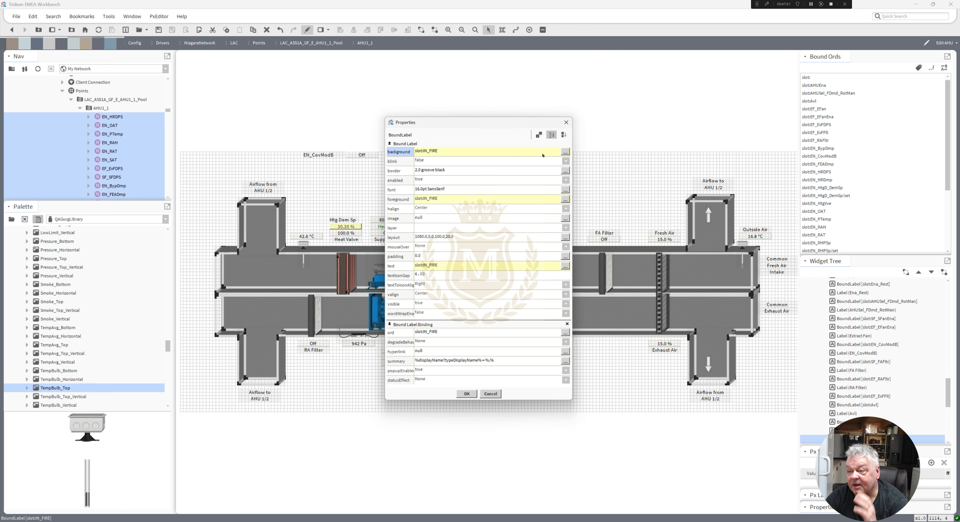
double_click(450, 267)
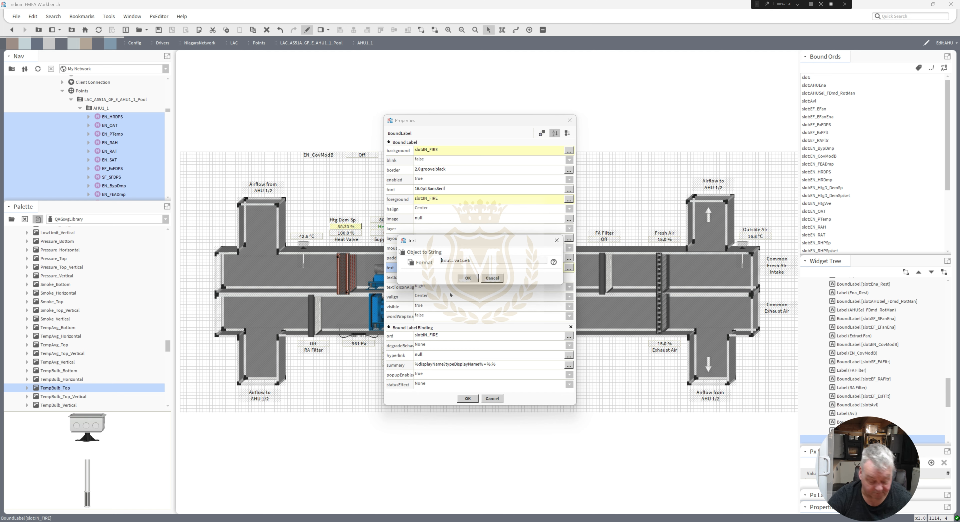
type("Fire Status")
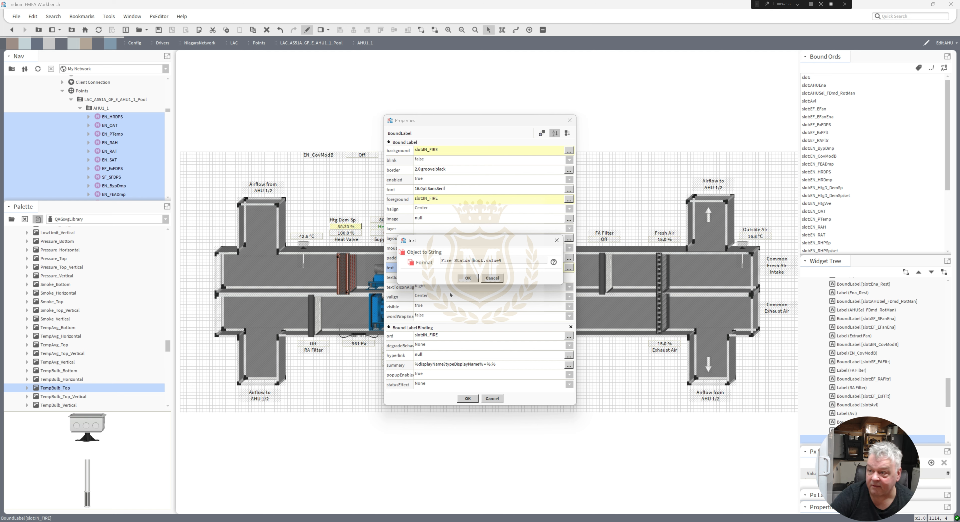
left_click(466, 277)
left_click(468, 398)
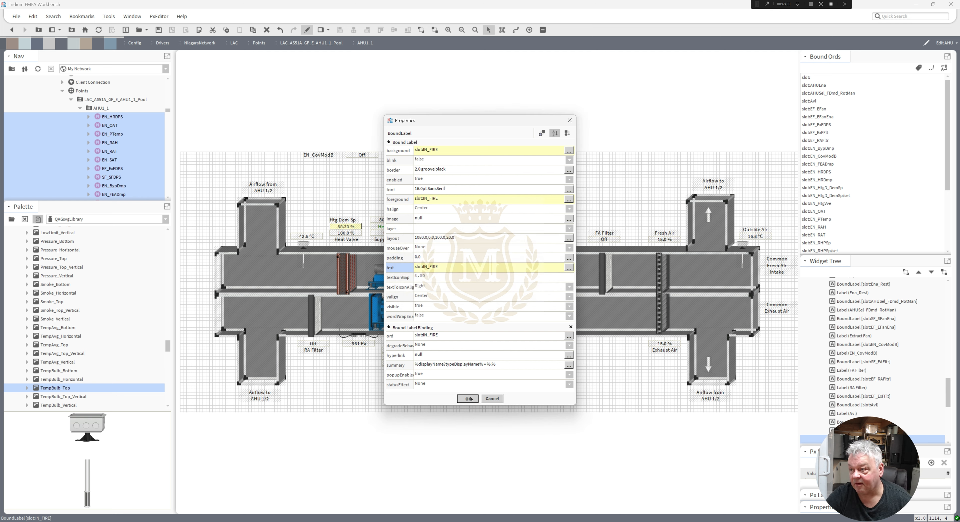
Widen the IN_FIRE bound label rightwards to 220 and delete the separate IN_FIRE name label.
left_click_drag(563, 154, 602, 154)
left_click(510, 157)
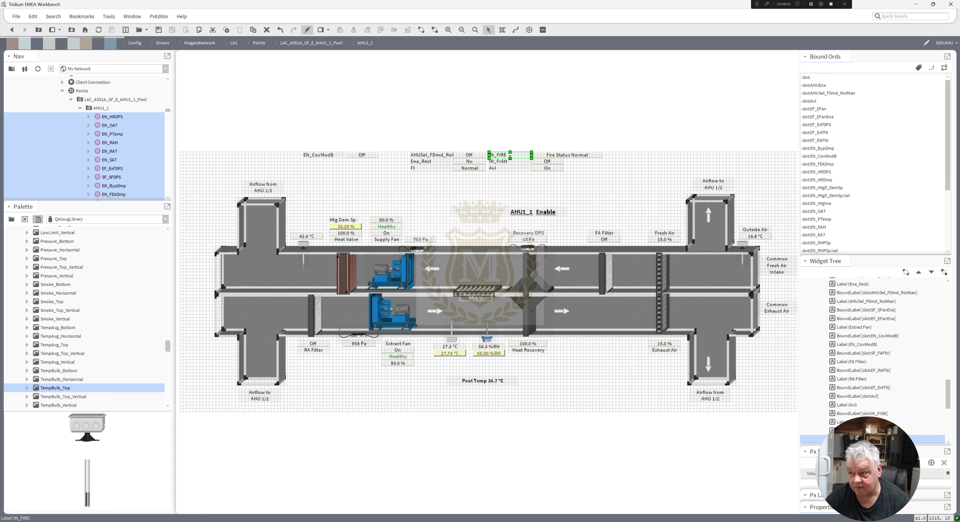
Set the Fire Status label's foreground colour to green for the ok, unackedAlarm and null statuses.
double_click(555, 156)
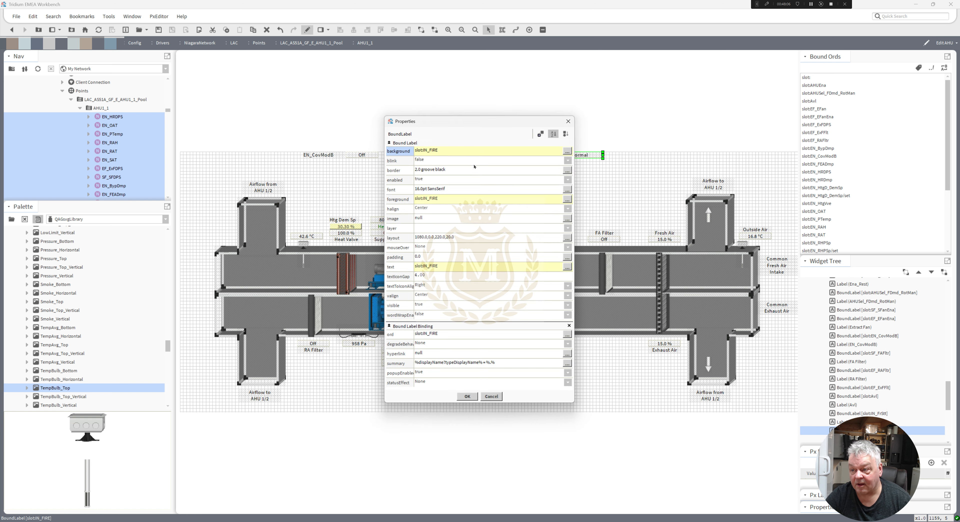
left_click(420, 200)
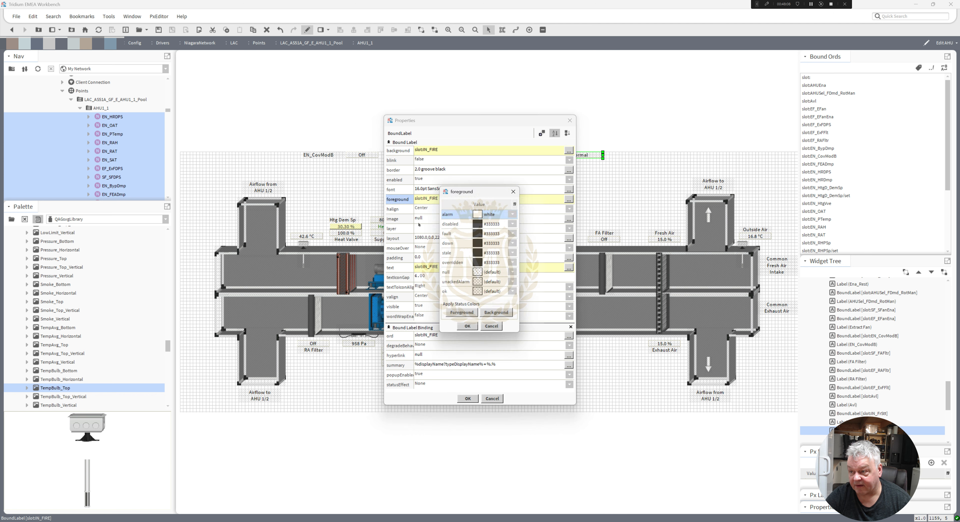
left_click(478, 292)
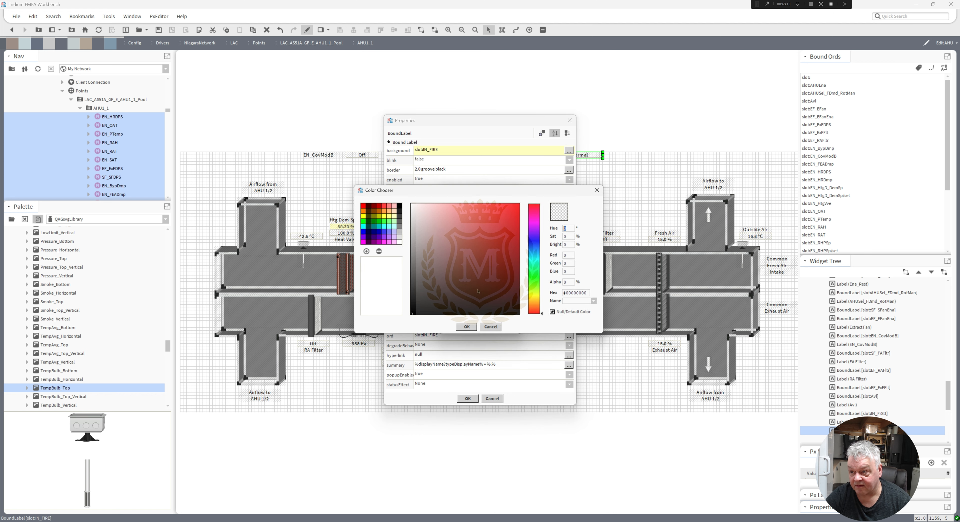
left_click(372, 223)
left_click(470, 329)
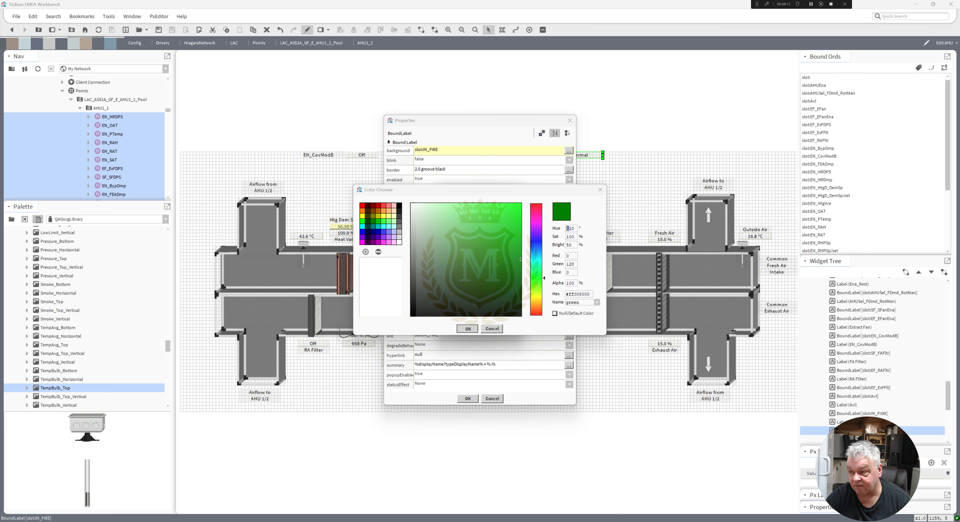
left_click(478, 280)
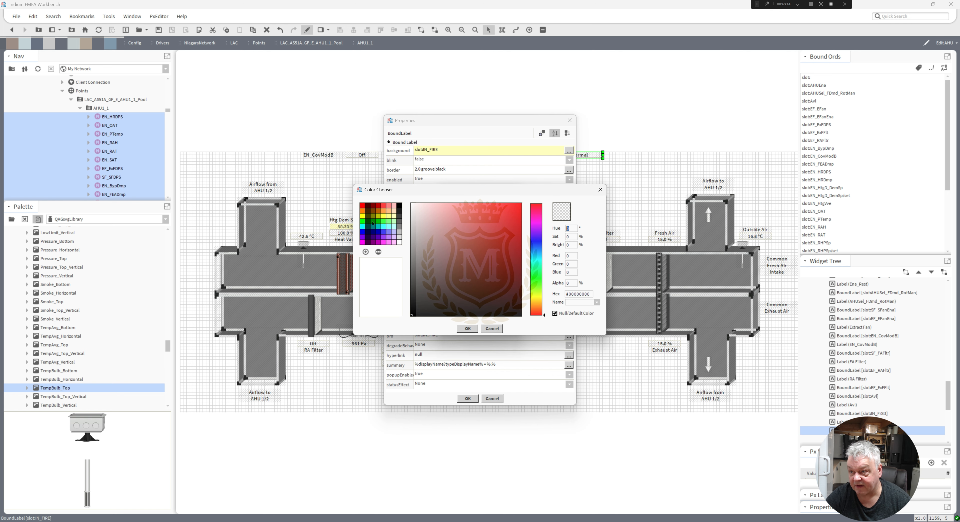
left_click(373, 224)
left_click(469, 328)
left_click(478, 268)
left_click(372, 223)
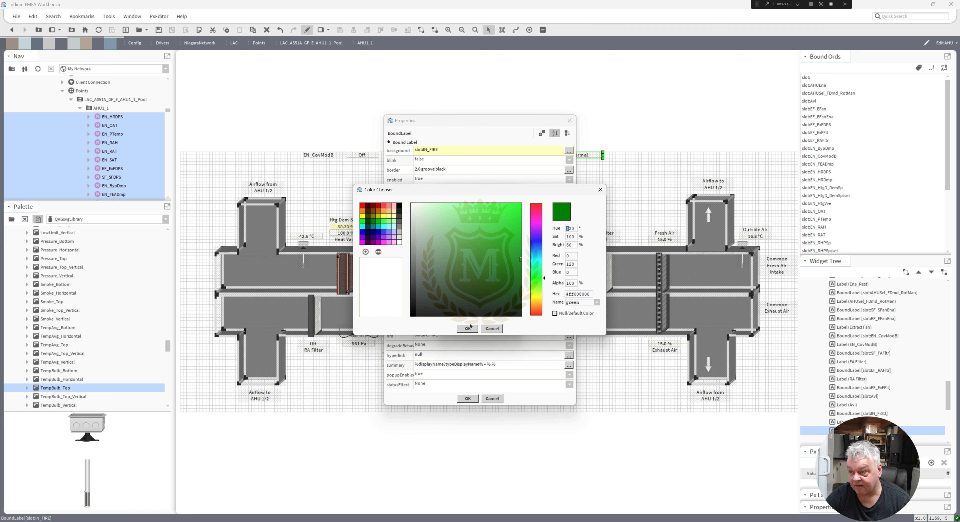
left_click(467, 328)
left_click(467, 328)
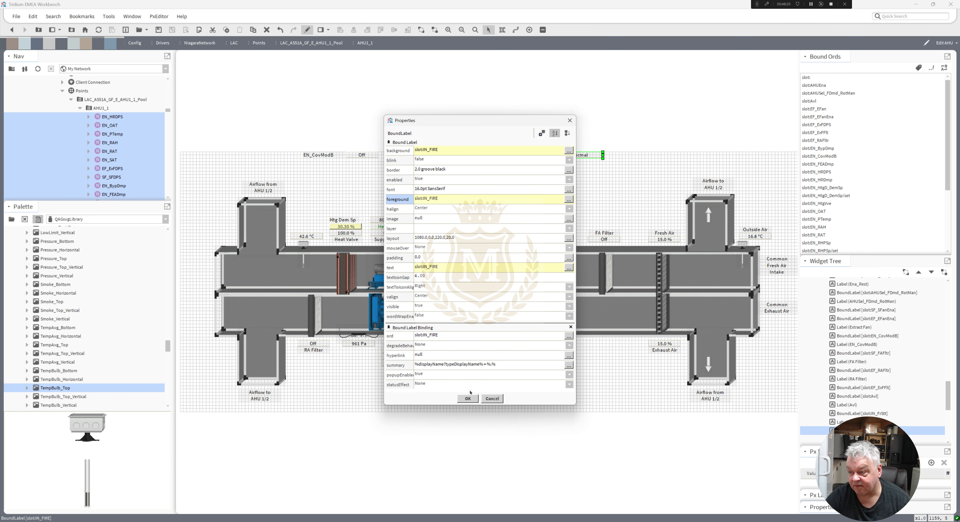
left_click(467, 398)
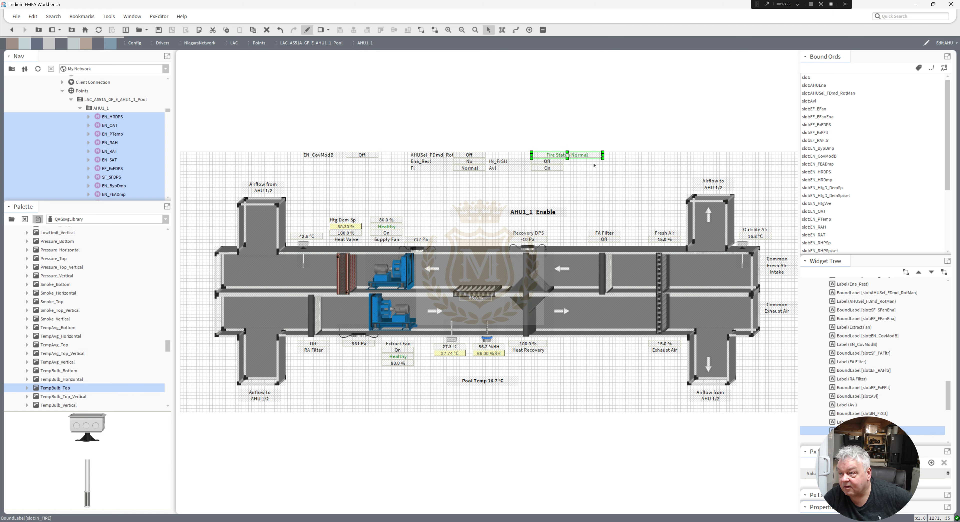
Move the IN_FrStt and Avl labels with their values below Fire Status, and shift the AHU1_1 and Enable title labels up and left.
mouse_move(578, 188)
left_mouse_down()
mouse_move(484, 154)
mouse_move(565, 189)
left_mouse_up()
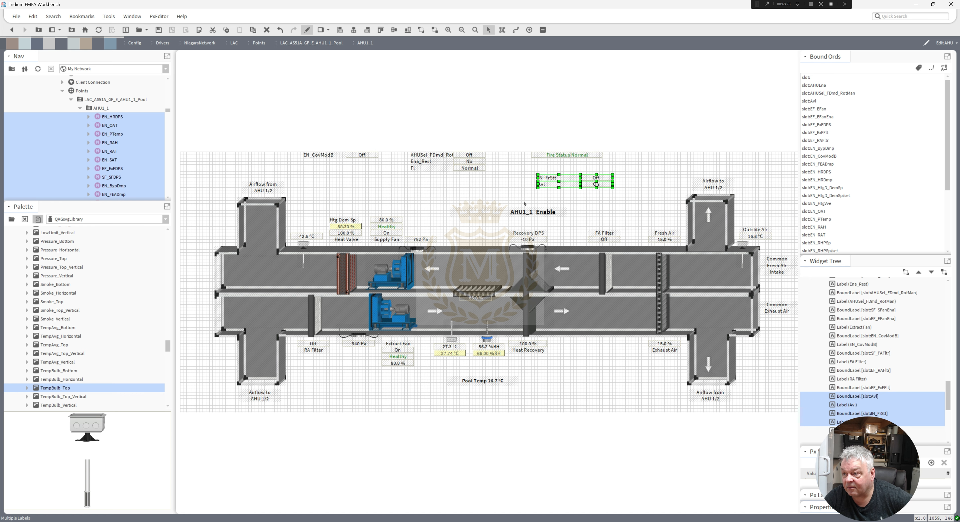
left_click_drag(523, 212, 484, 192)
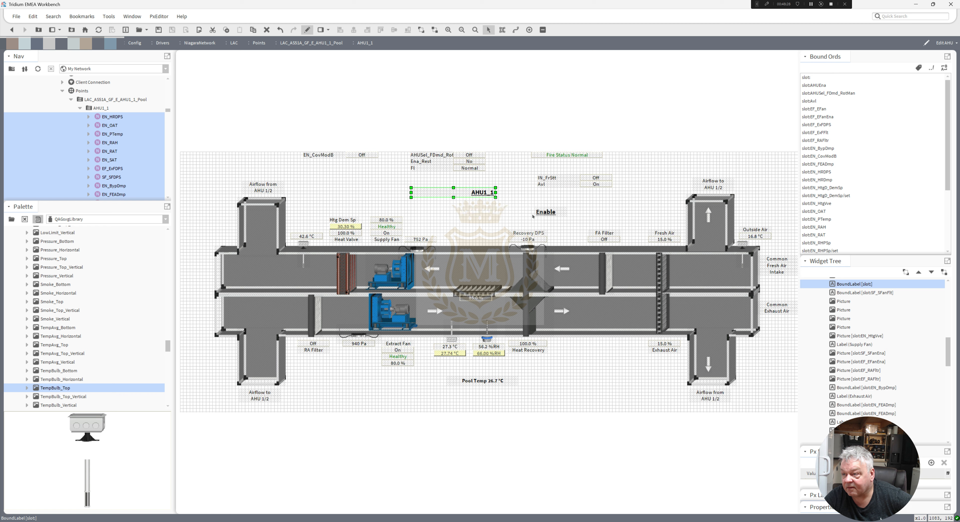
left_click_drag(544, 212, 506, 193)
left_click(514, 215)
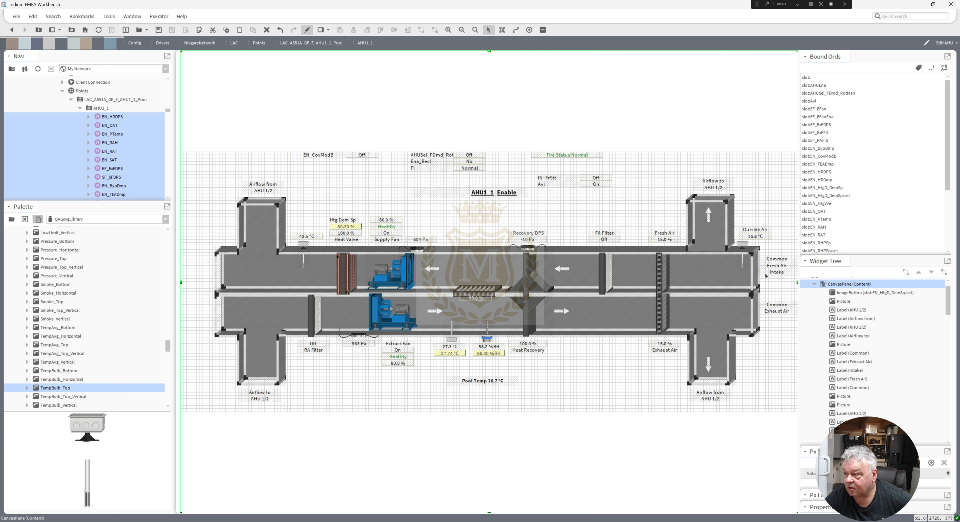
Duplicate the Common, Fresh Air and Intake labels and place the copies beside the upper duct's left end.
left_click(777, 273)
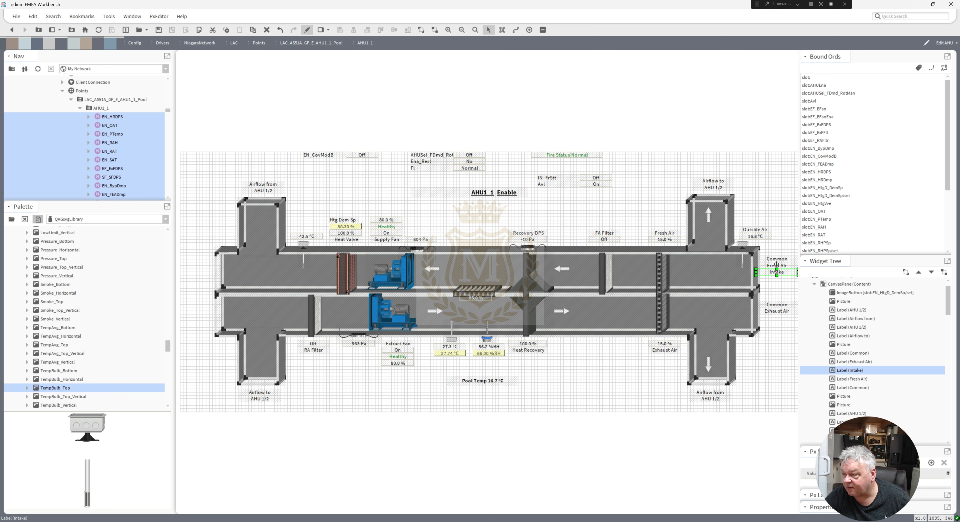
left_click(776, 265, "ctrl")
left_click(776, 259, "ctrl")
right_click(776, 257)
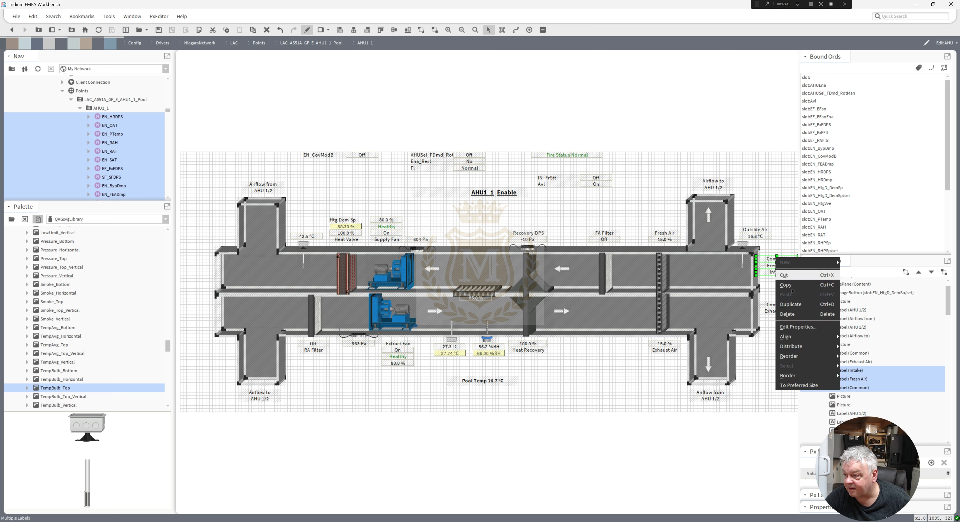
left_click(790, 304)
left_click_drag(776, 263, 196, 264)
Duplicate the copied Common Fresh Air Intake labels and place the new set beside the lower duct's left end.
right_click(196, 264)
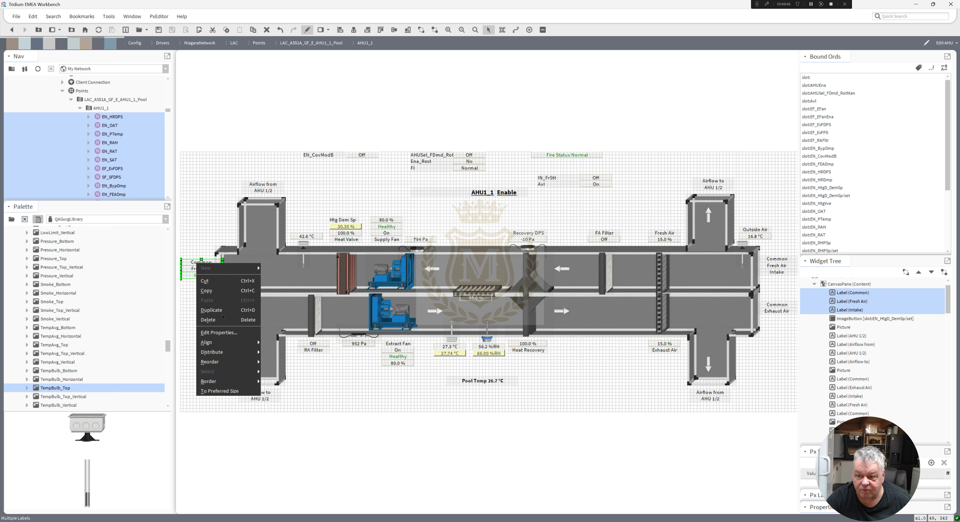
left_click(215, 309)
left_click_drag(198, 292, 198, 303)
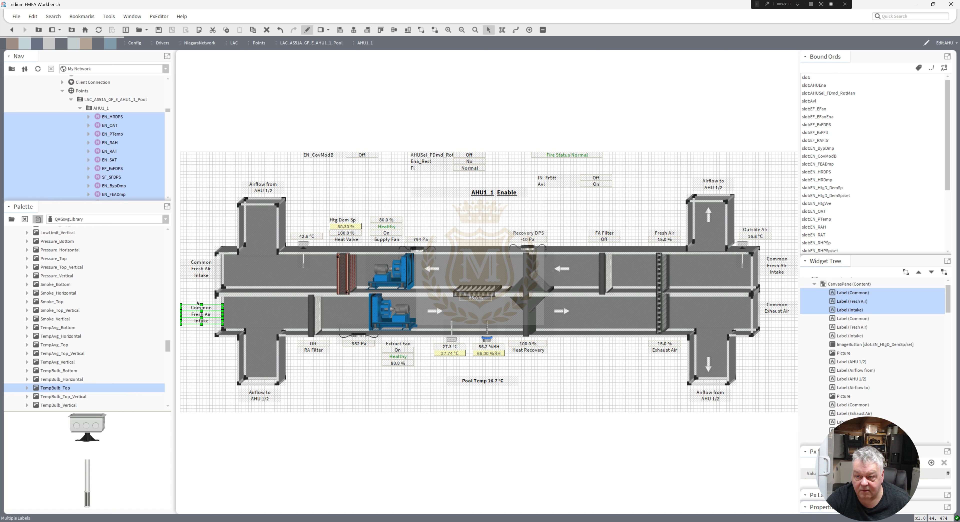
Change the Fresh Air label beside the upper duct's left end to Supply Air.
left_click(196, 262)
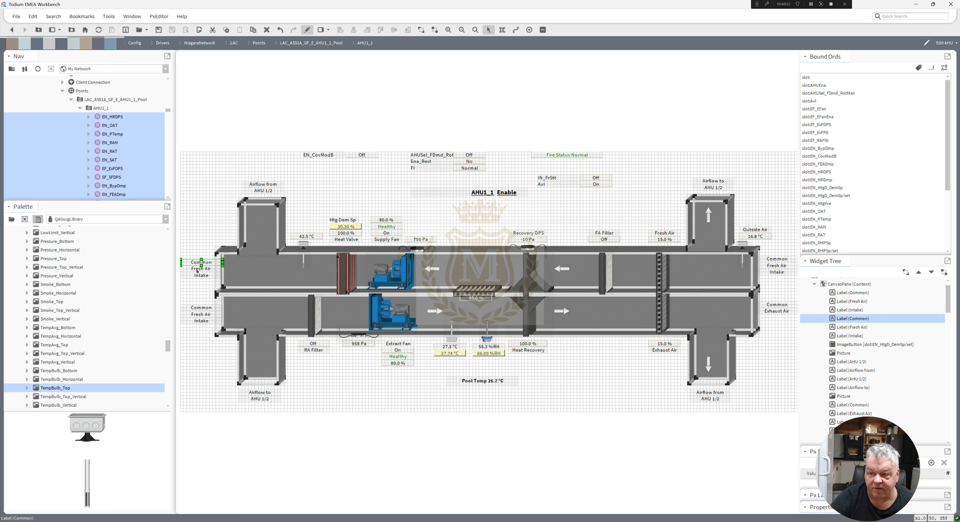
double_click(197, 268)
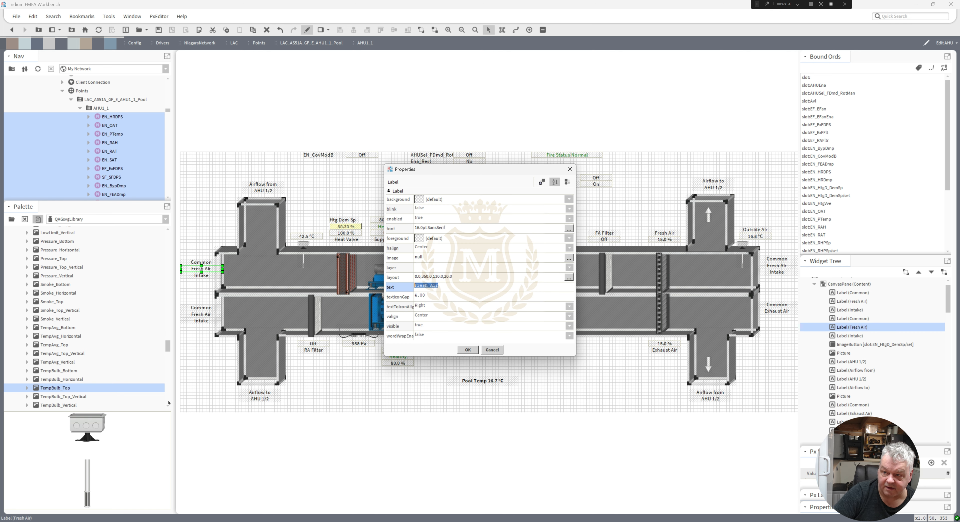
type("Su")
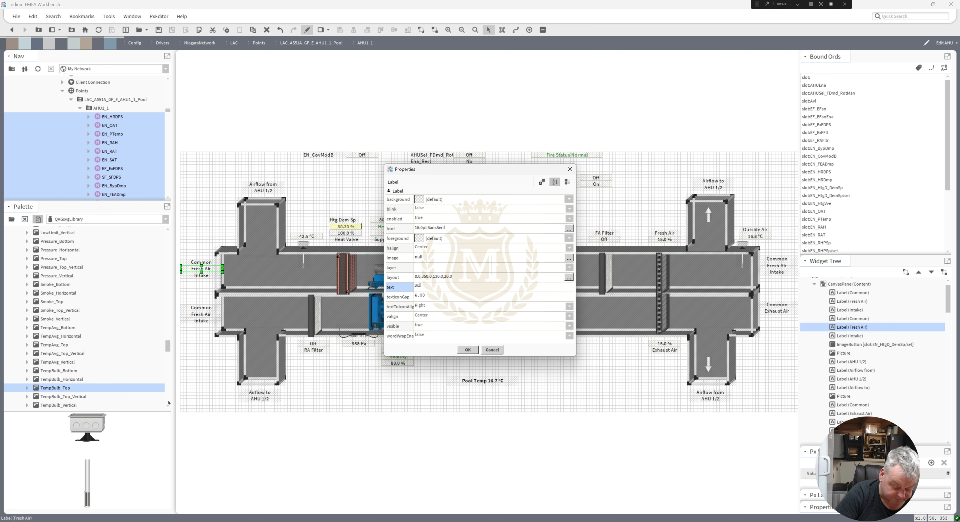
type("pply Air")
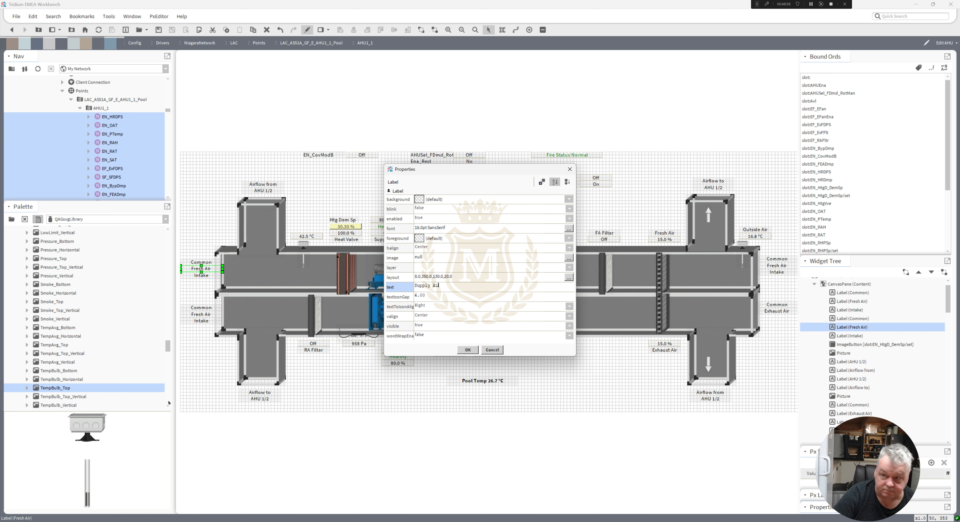
left_click(467, 350)
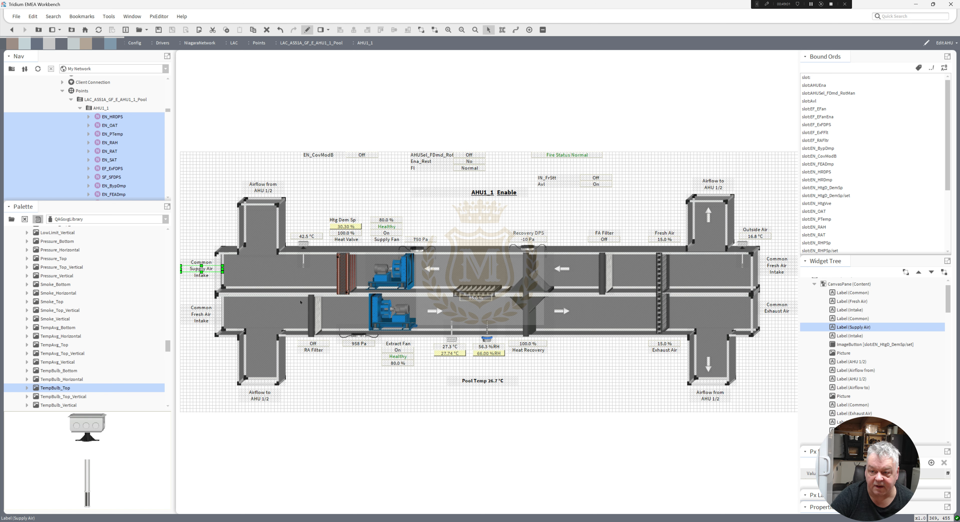
Change the Intake label beside the upper duct's left end to To East.
double_click(201, 276)
type("I")
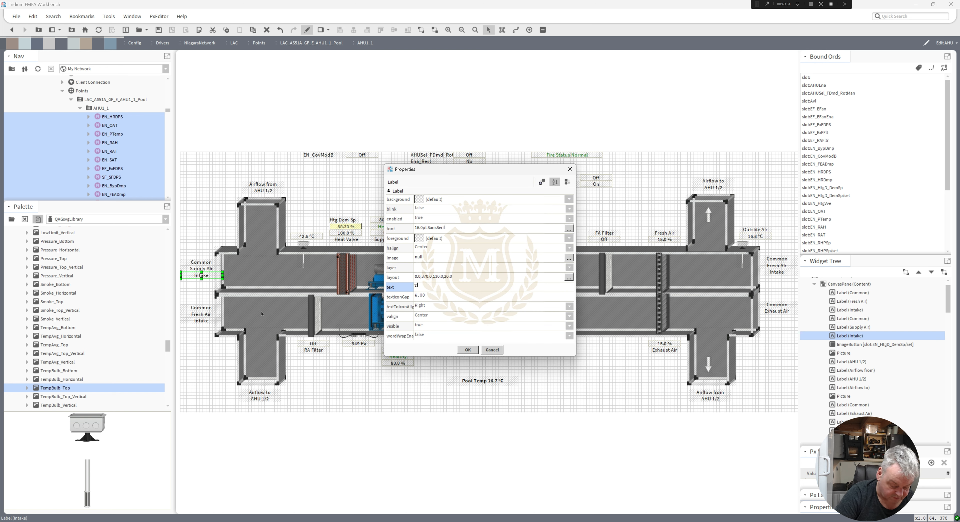
type("o east")
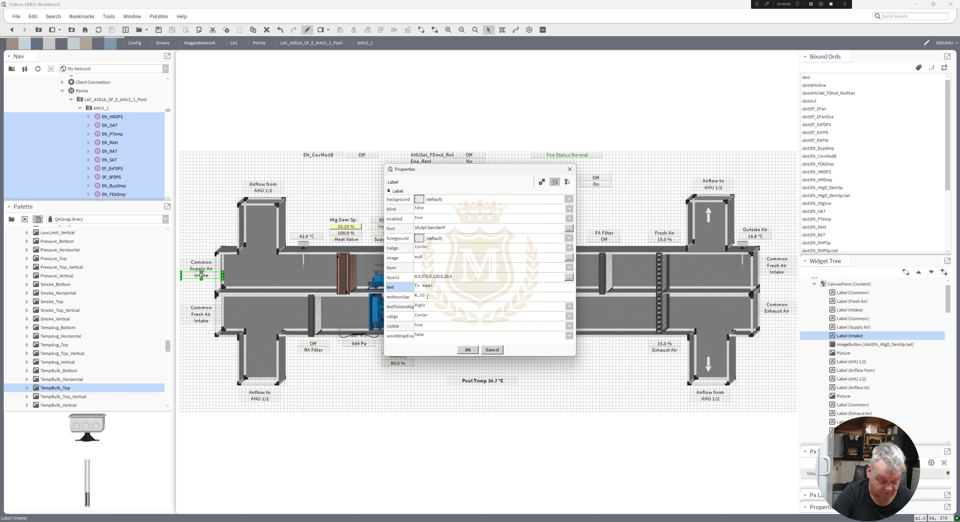
type("E")
left_click(468, 350)
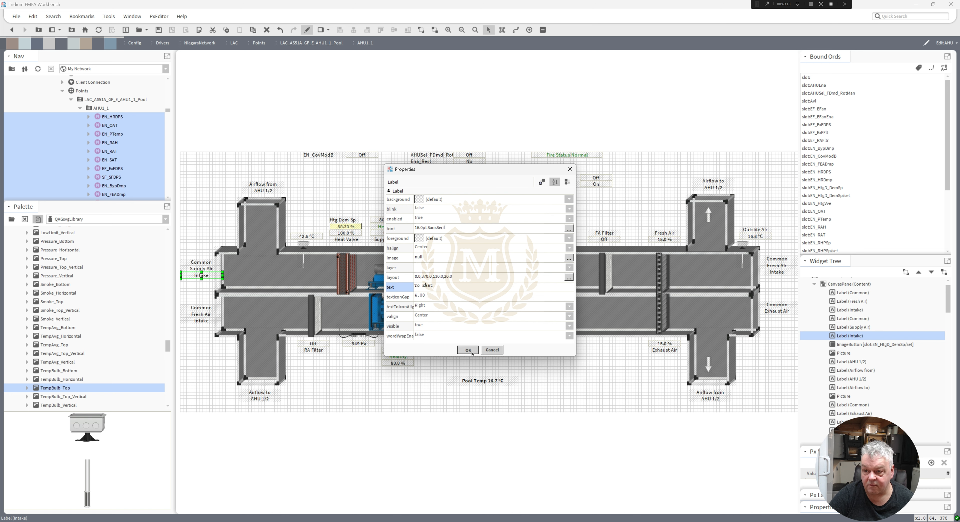
Duplicate the To East label, place the copy directly below it and change its text to Pool Area.
right_click(195, 275)
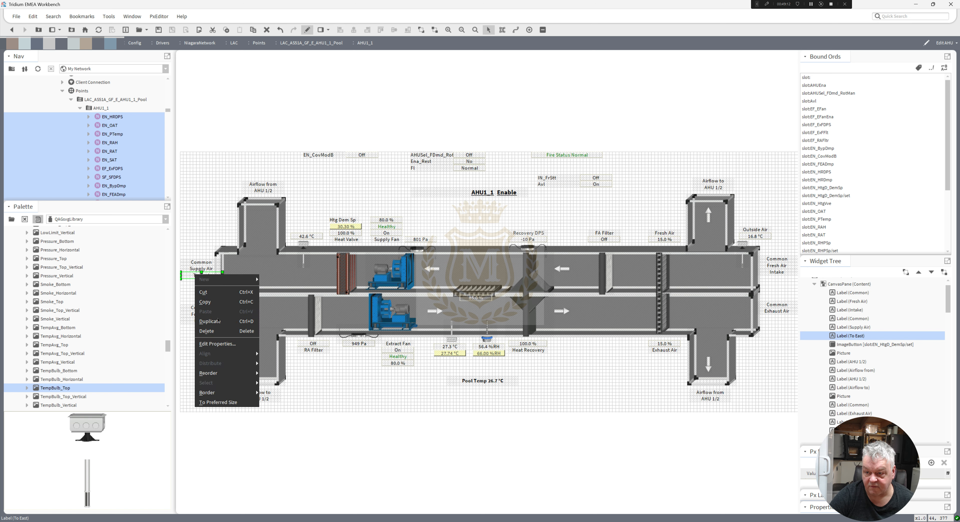
left_click(210, 321)
left_click_drag(197, 282, 197, 285)
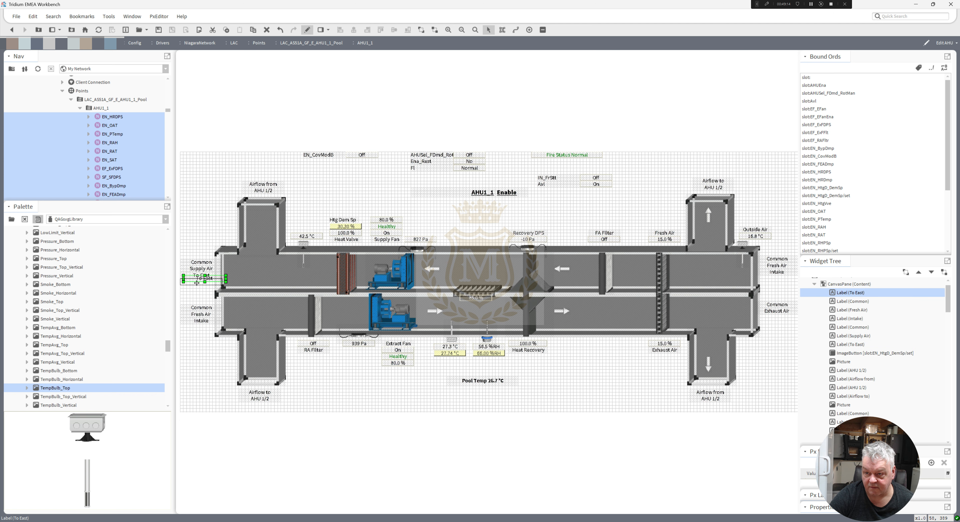
double_click(198, 285)
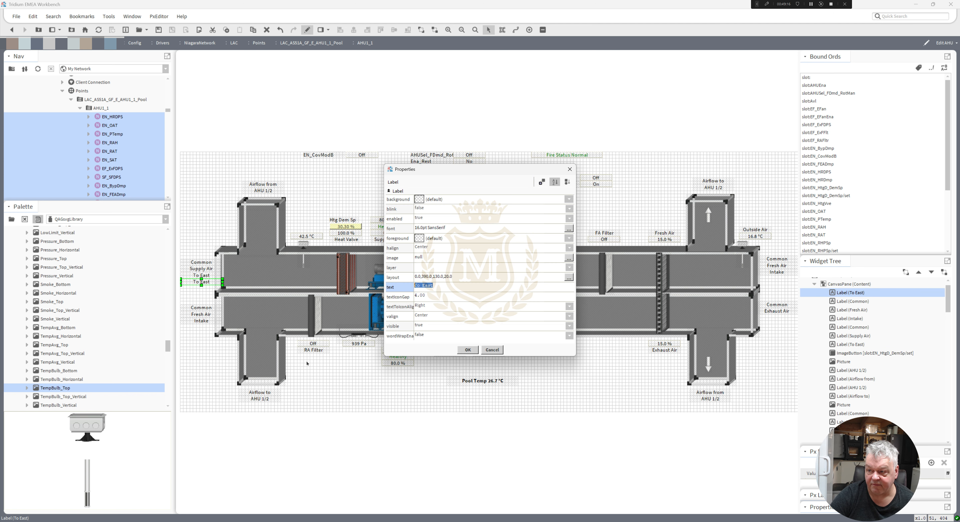
type("Pool")
type(" Ai")
type("ea")
left_click(468, 350)
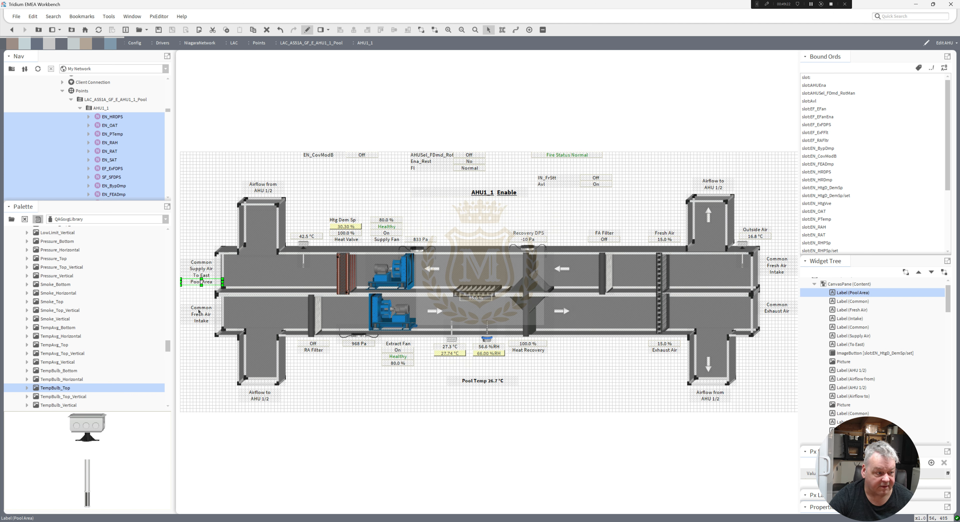
Change the Fresh Air label beside the lower duct's left end to Return Air.
double_click(197, 313)
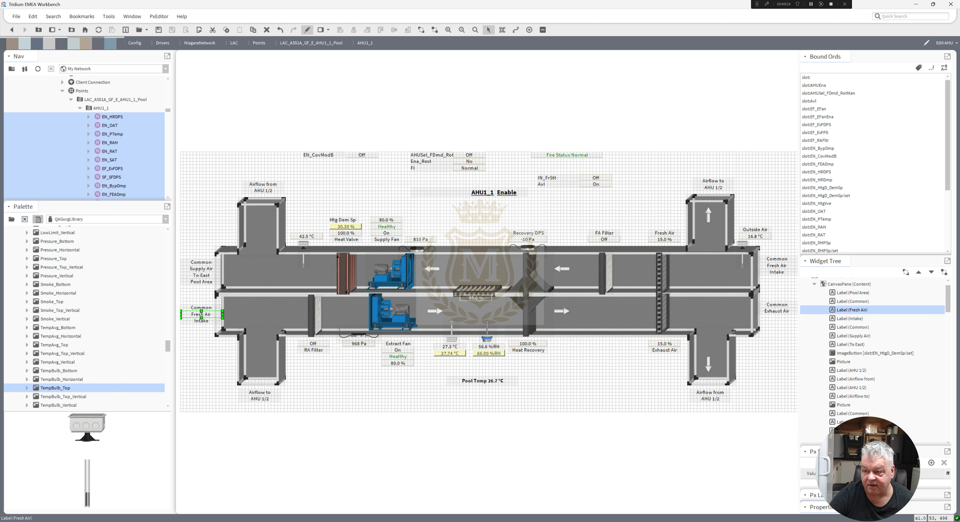
double_click(425, 286)
type("Reyturn Air")
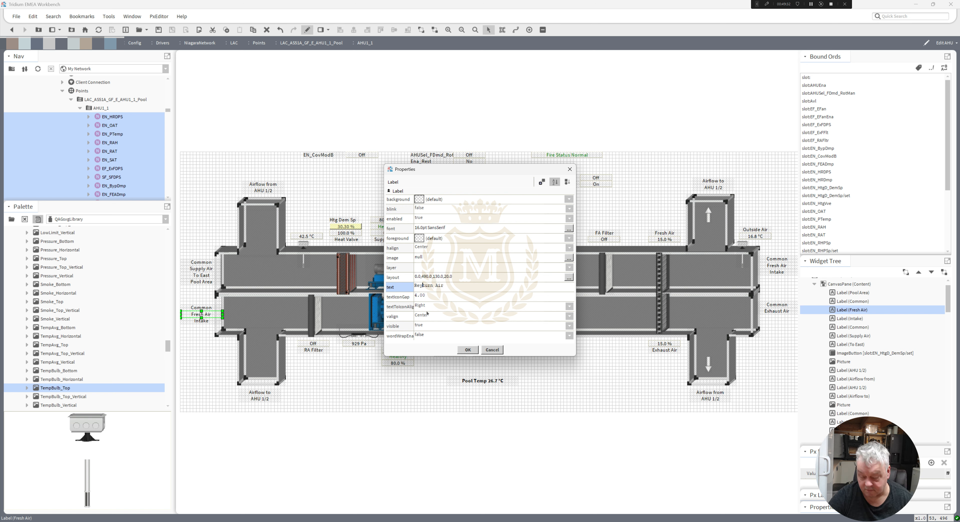
key("BackSpace")
left_click(469, 350)
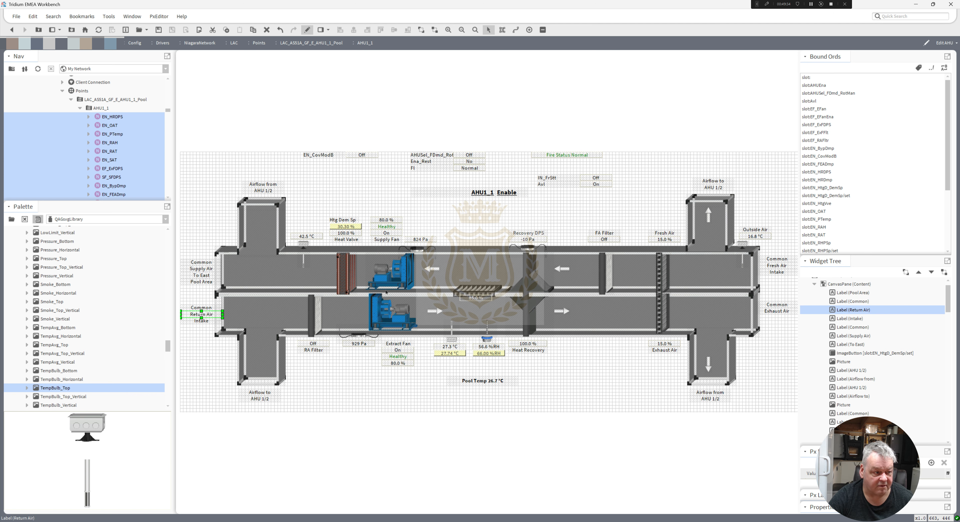
Change the Intake label beside the lower duct's left end to From East.
double_click(198, 321)
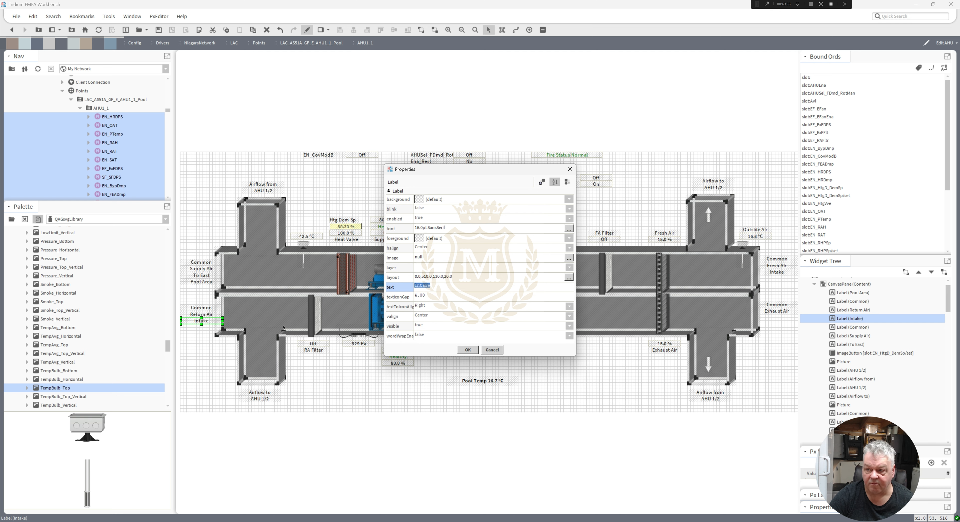
type("From East")
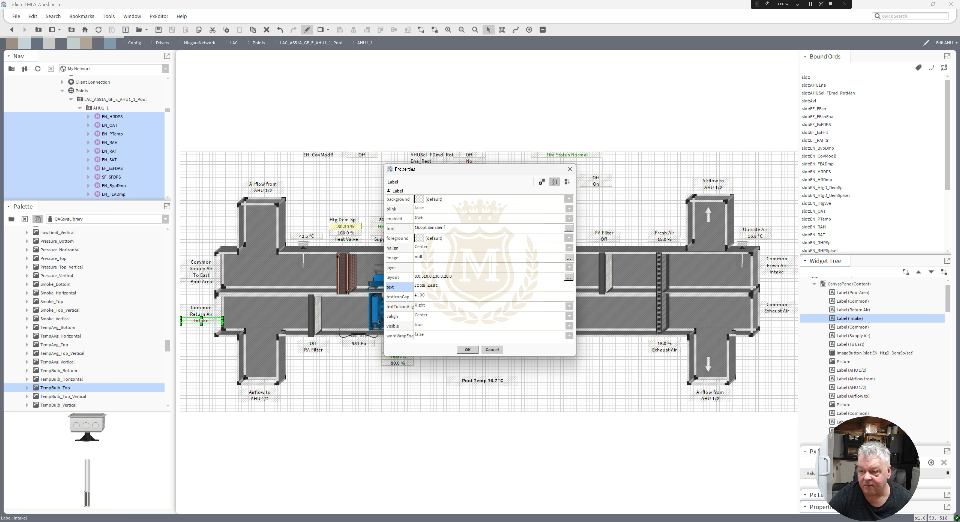
left_click(468, 350)
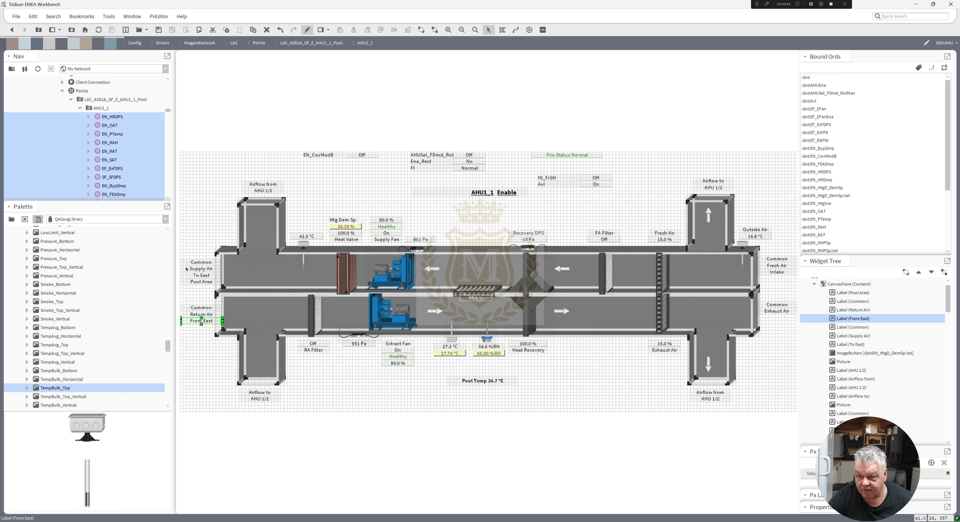
Duplicate the Pool Area label and place the copy directly below From East.
right_click(196, 283)
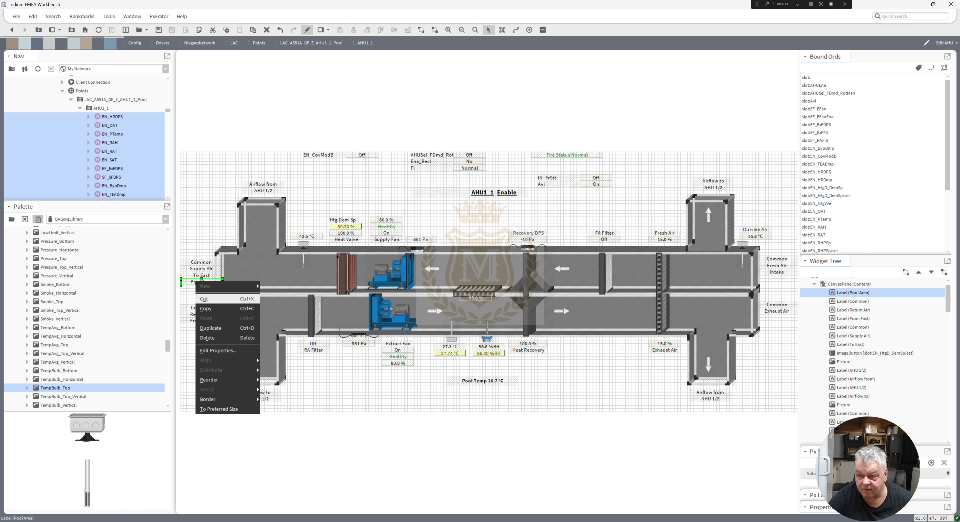
left_click(224, 299)
left_click_drag(204, 286, 201, 336)
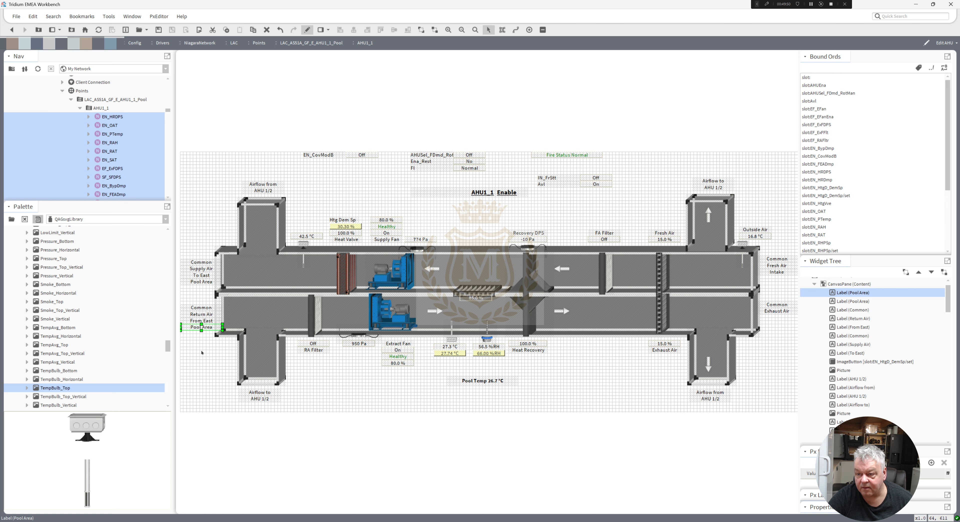
Shift both label sets beside the ducts' left ends slightly left, away from the duct edge.
left_click(213, 415)
left_click(213, 414)
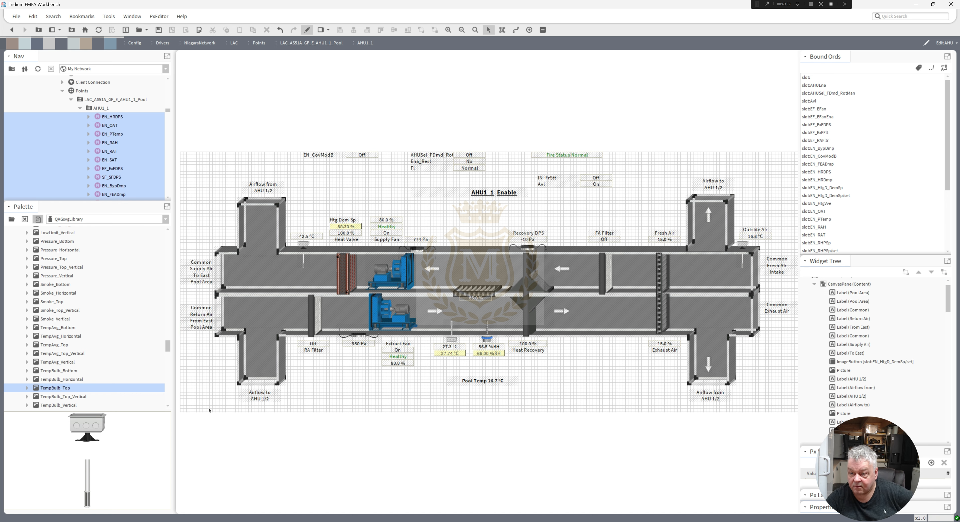
left_click_drag(221, 350, 215, 261)
left_click(208, 369)
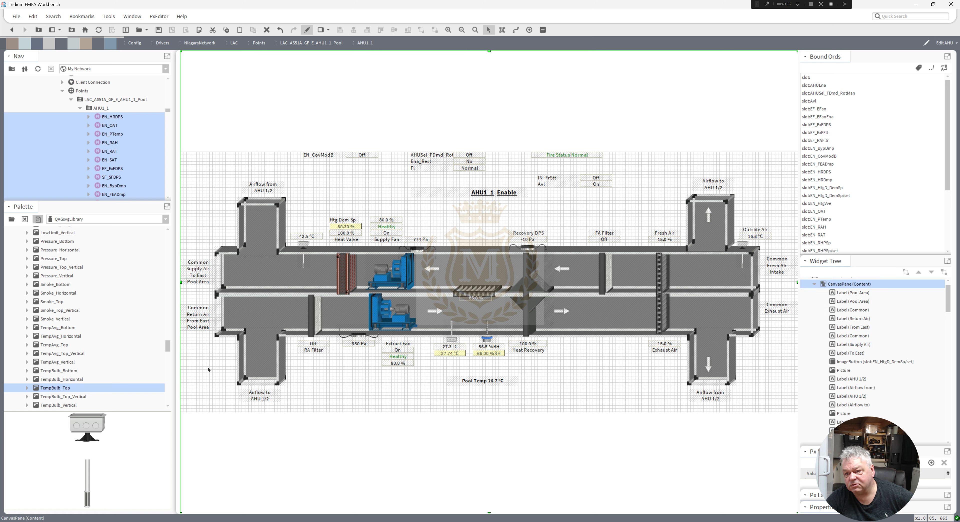
Shift the Common Fresh Air Intake and Common Exhaust Air labels slightly right, away from the duct ends.
left_click_drag(758, 352, 776, 265)
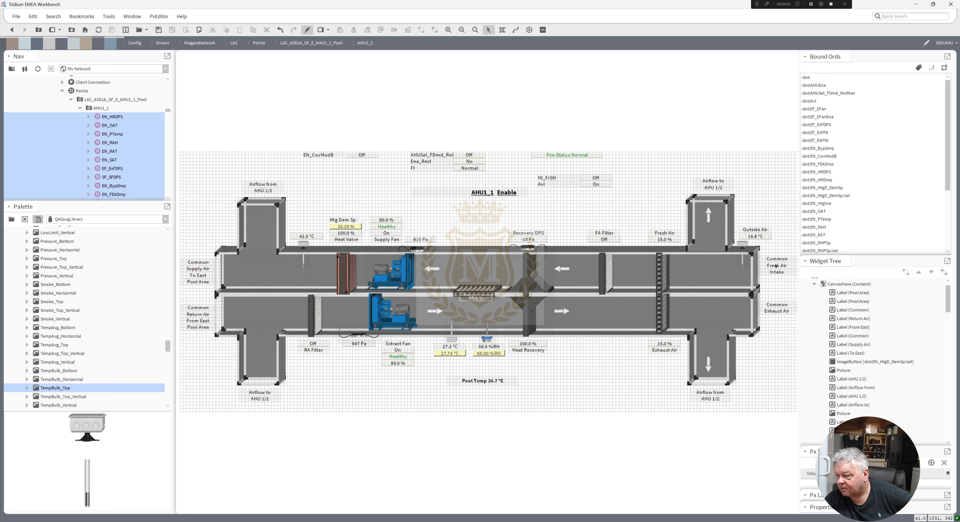
left_click_drag(746, 352, 759, 260)
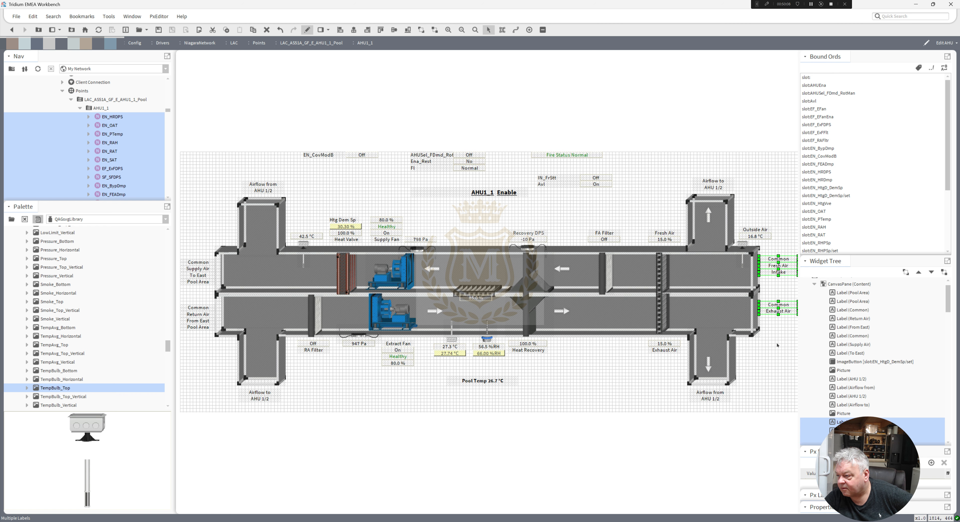
left_click(770, 358)
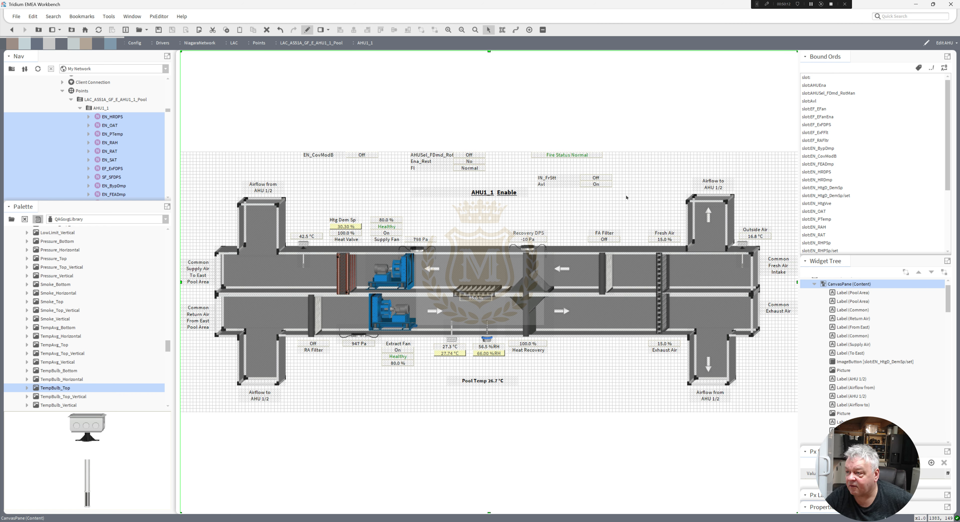
Shift the upper duct's airflow arrow, heating coil and supply fan to the right, together with their labels, values and pressure sensor.
left_click_drag(624, 196, 532, 165)
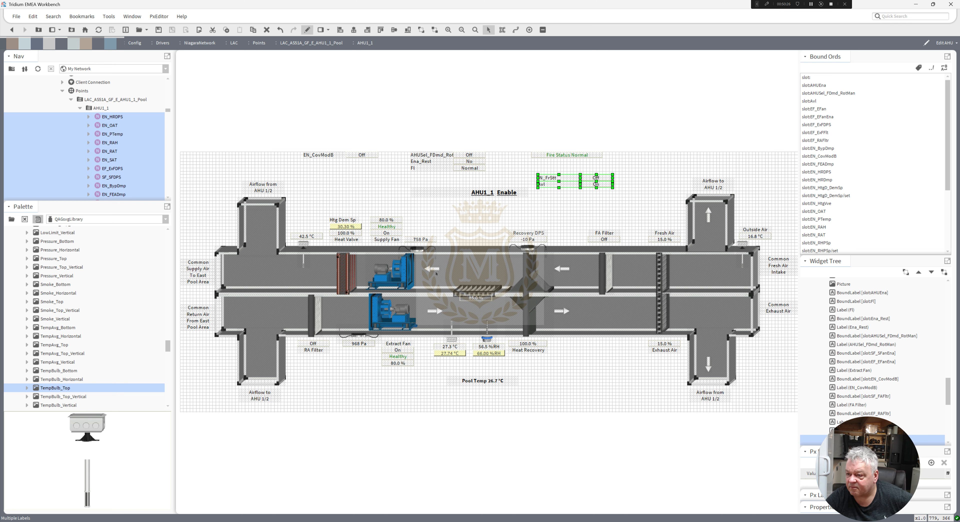
left_click_drag(434, 270, 450, 272)
left_click_drag(448, 206, 327, 300)
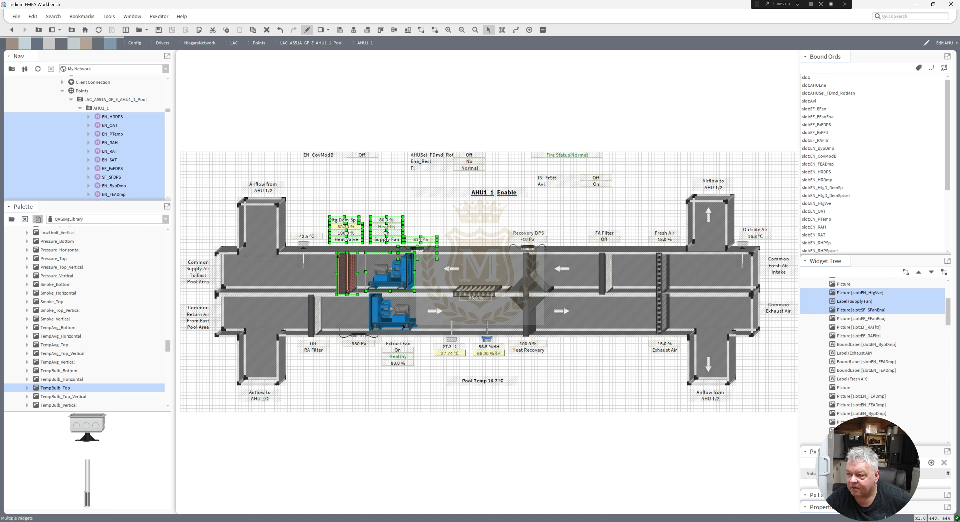
key("Right")
key("Right")
key("Right")
key("Right")
key("Right")
key("Right")
key("Right")
key("Right")
key("Right")
key("Right")
key("Right")
key("Right")
key("Right")
key("Right")
key("Right")
key("Right")
key("Right")
key("Right")
key("Right")
key("Right")
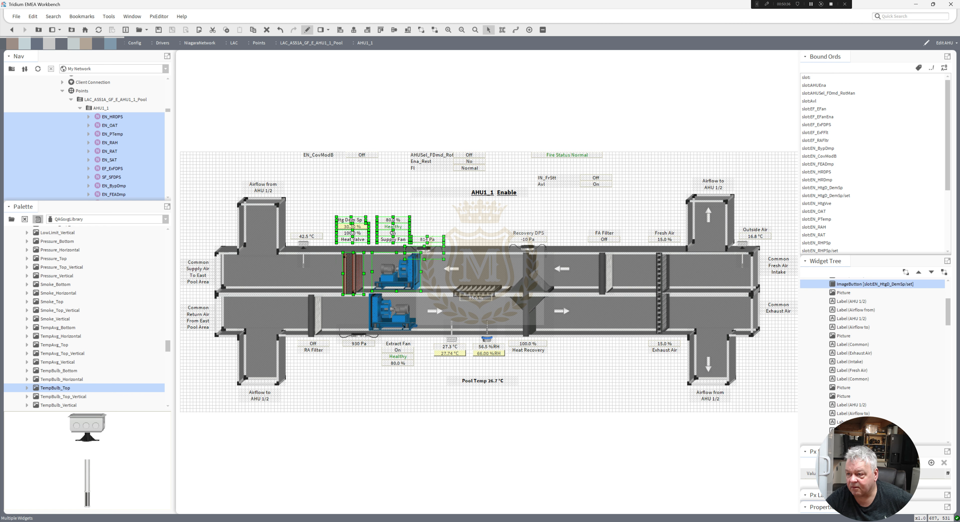
key("Right")
key("Right")
key("Right")
key("Right")
key("Right")
key("Right")
key("Right")
key("Right")
key("Right")
key("Right")
key("Right")
key("Right")
key("Right")
key("Right")
key("Right")
key("Right")
key("Right")
key("Right")
key("Right")
key("Right")
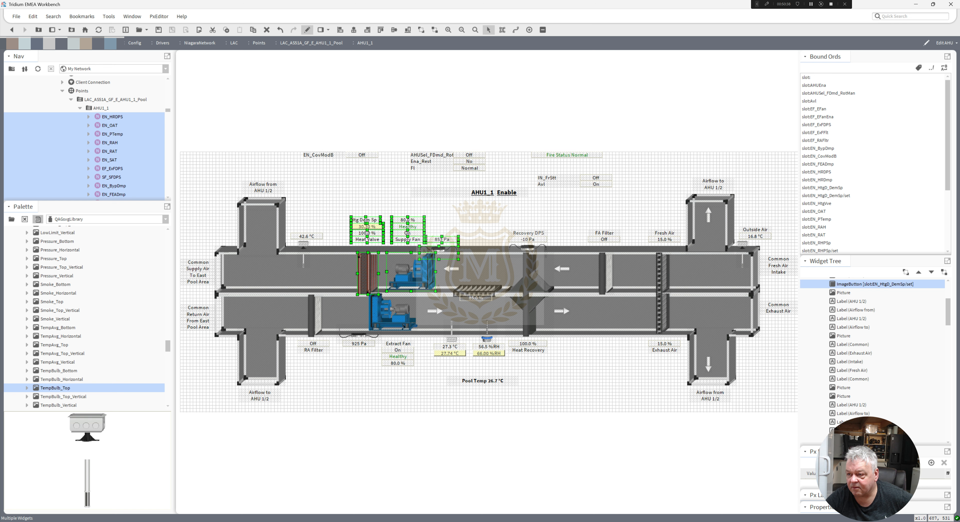
key("Right")
key("Right")
key("Right")
key("Right")
key("Right")
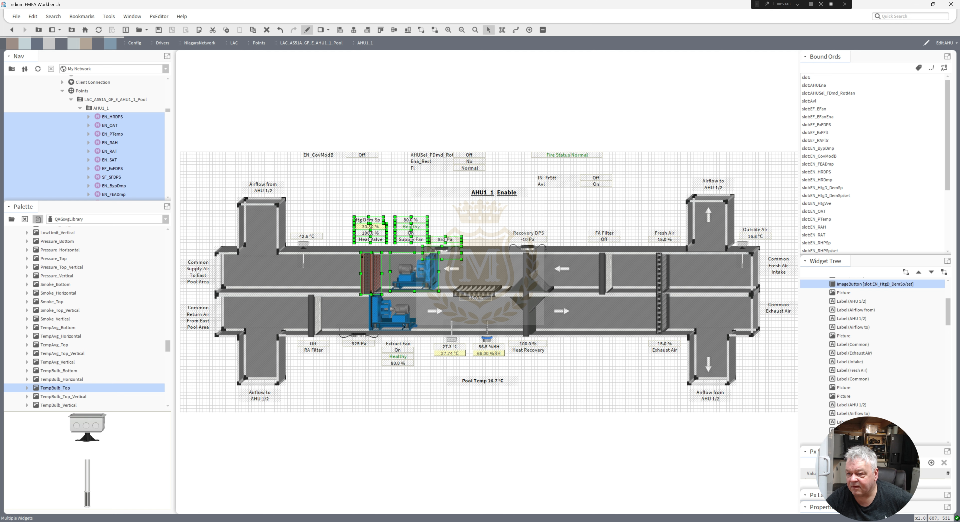
left_click(329, 268)
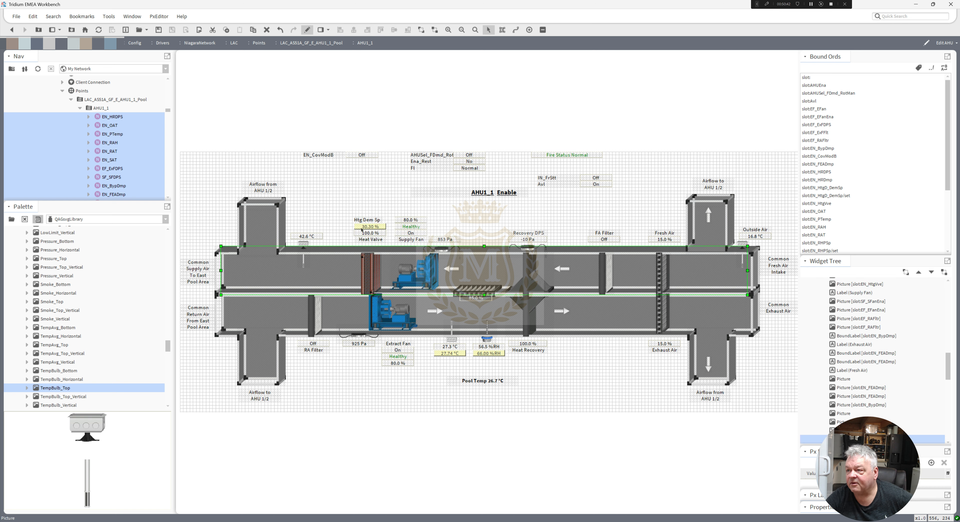
left_click(644, 193)
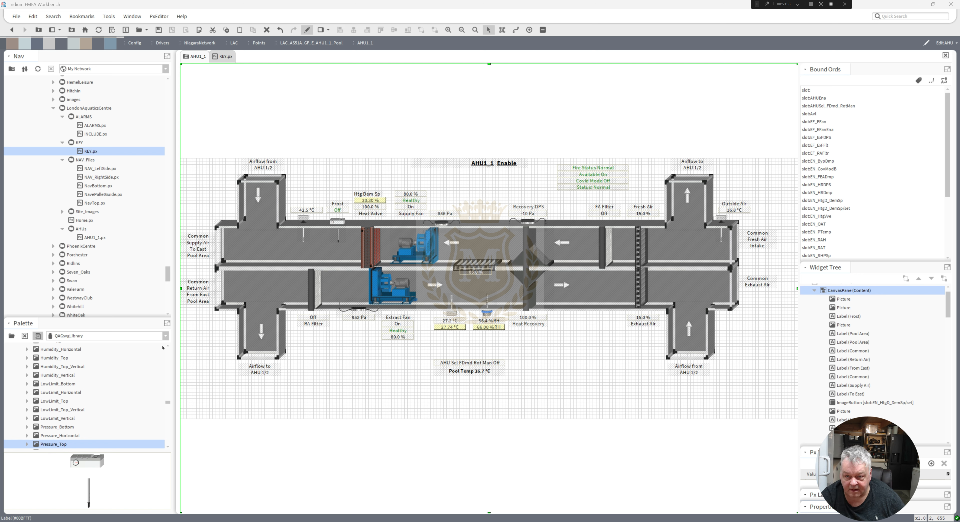
Switch to the kitPx component library and place an ActionButton below the lower duct, near the AHU 1/2 exhaust branch.
left_click(165, 336)
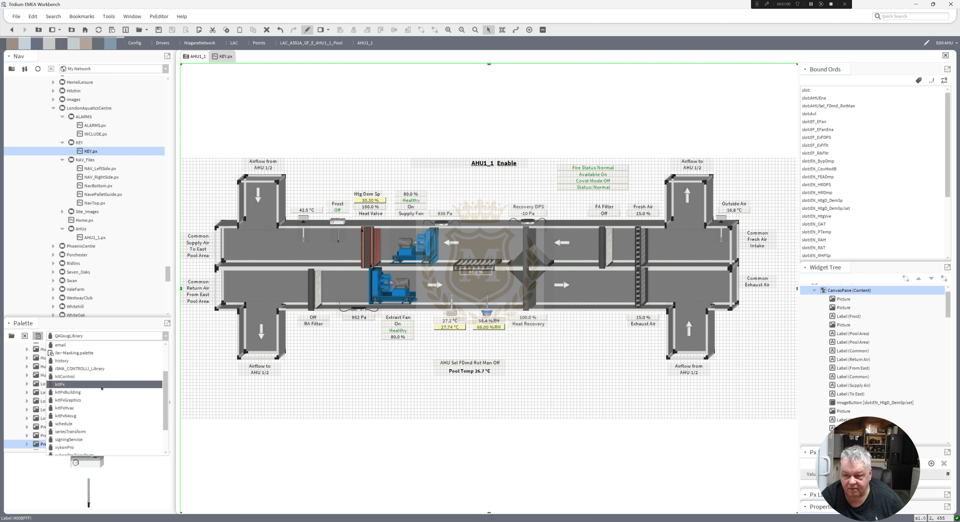
left_click(101, 388)
left_click_drag(168, 410, 169, 353)
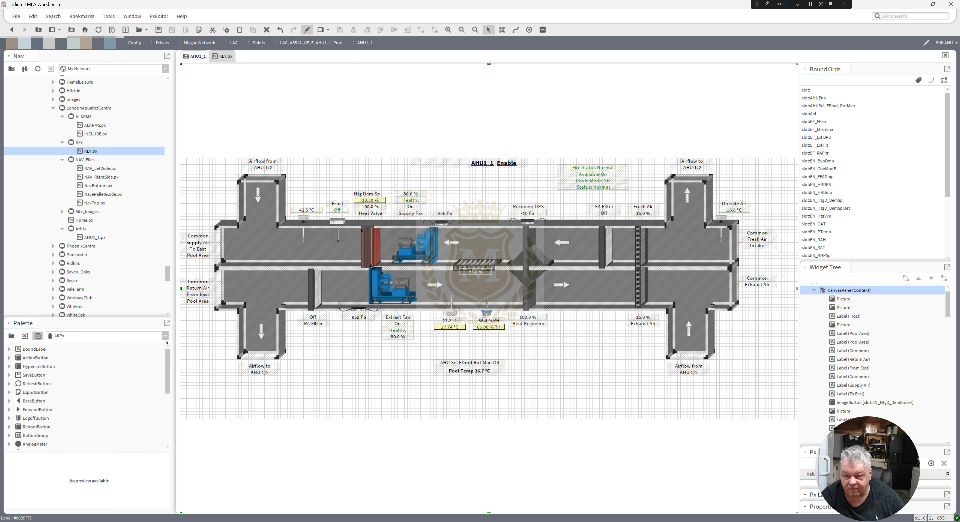
left_click_drag(32, 359, 596, 348)
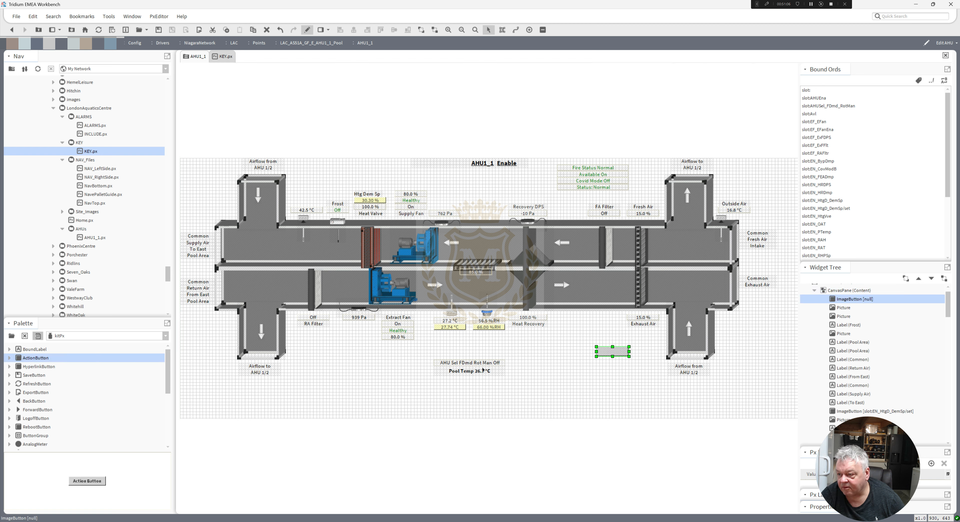
Move the AHU Sel FDmd Rot Man label beneath the new action button.
left_click(472, 360)
left_click_drag(474, 364, 601, 364)
left_click(216, 368)
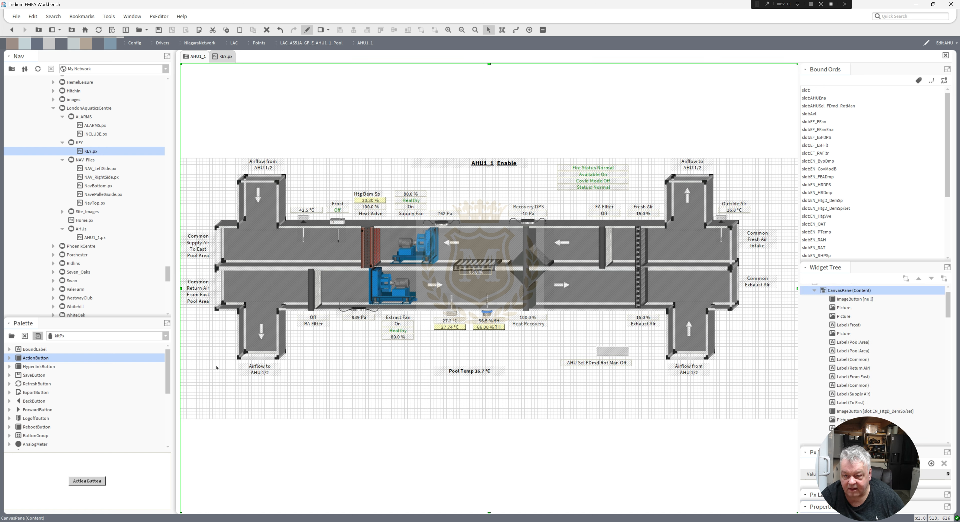
Place a BooleanImage on the empty canvas below the lower duct and give its border a Solid style with width 2.
left_click_drag(167, 365, 166, 414)
left_click_drag(36, 410, 340, 369)
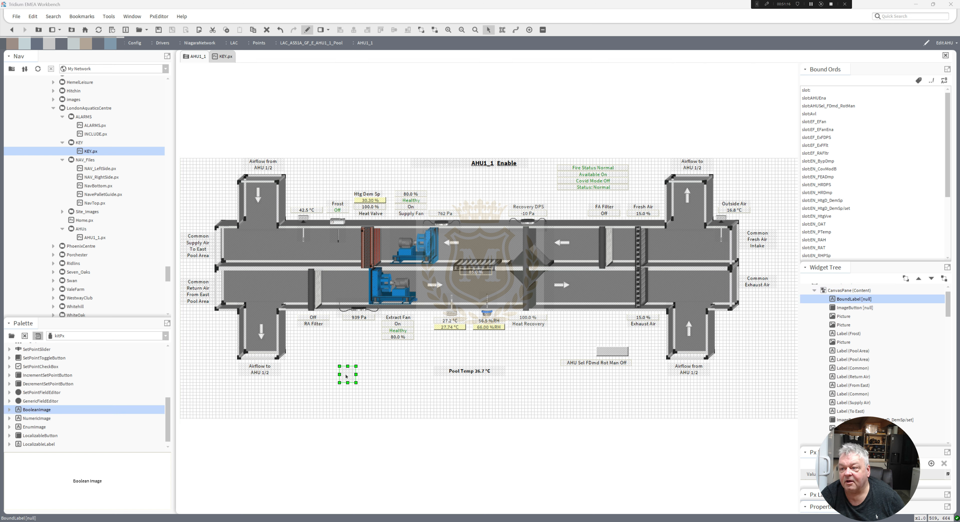
double_click(346, 377)
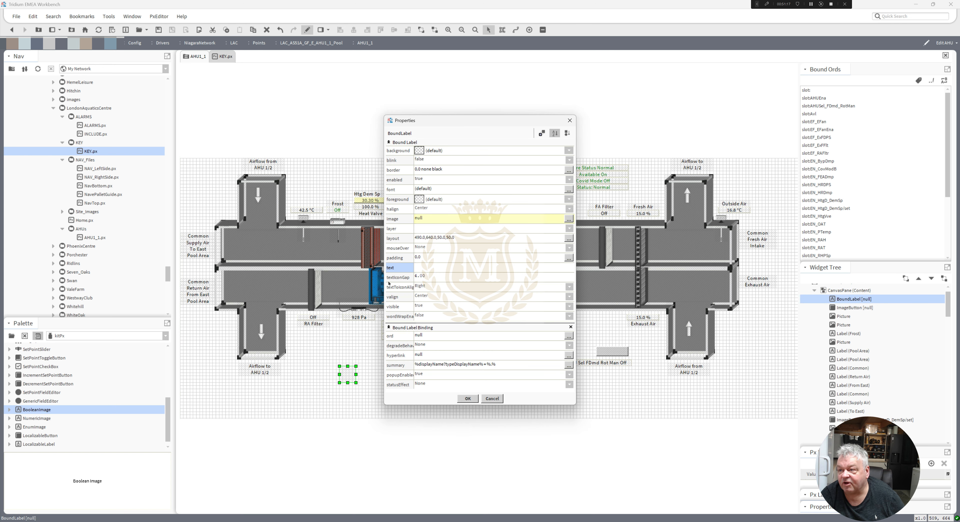
left_click(422, 170)
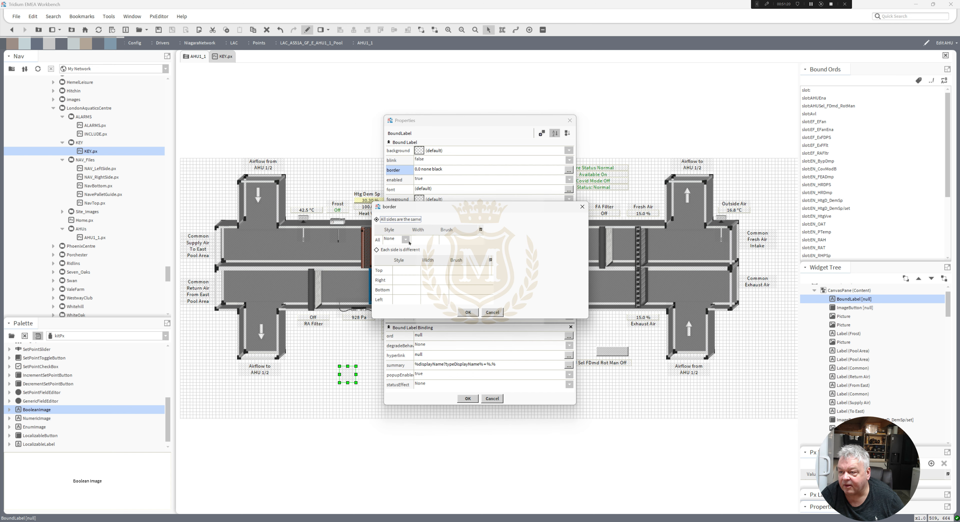
left_click(406, 239)
left_click(391, 257)
double_click(417, 238)
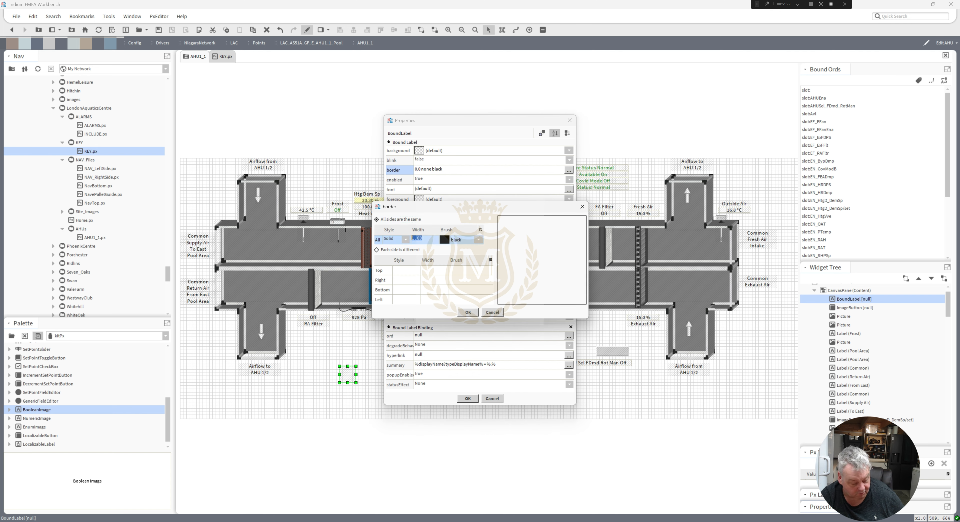
type("2")
Colour the BooleanImage's border deepSkyBlue (#00BFFF) and apply its properties.
left_click(445, 241)
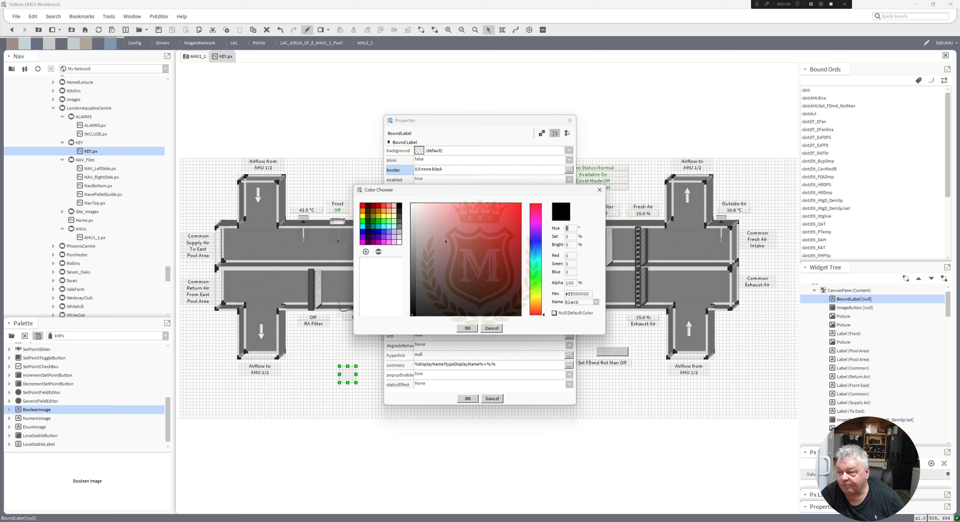
left_click_drag(591, 295, 561, 295)
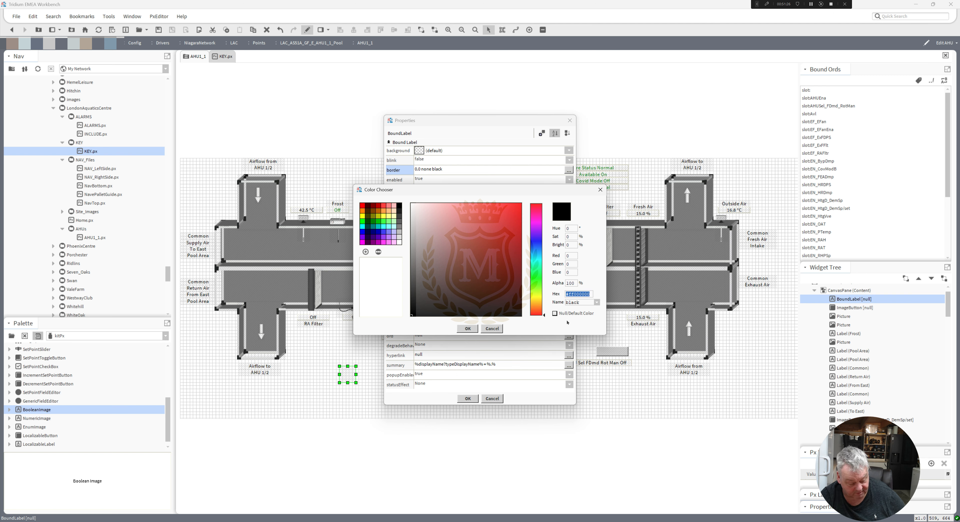
type("#00BFFF")
left_click(467, 328)
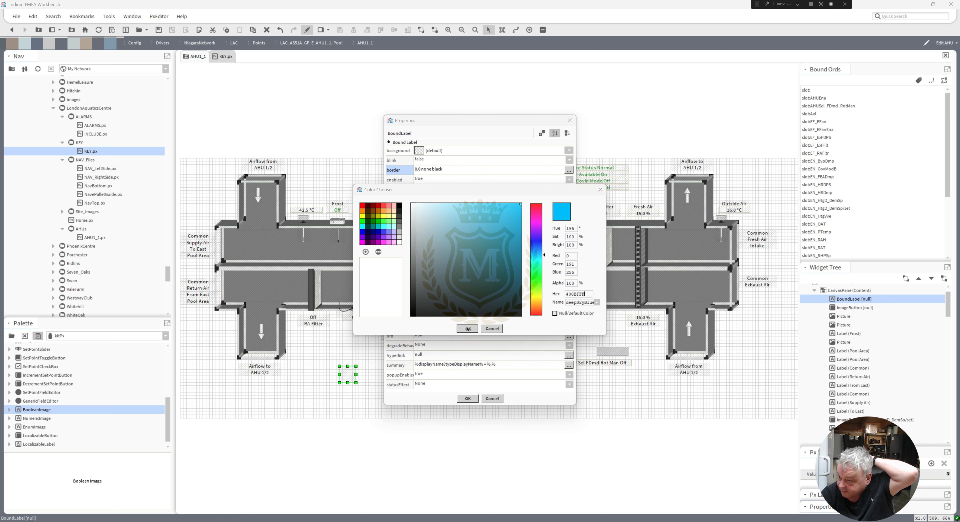
left_click(468, 312)
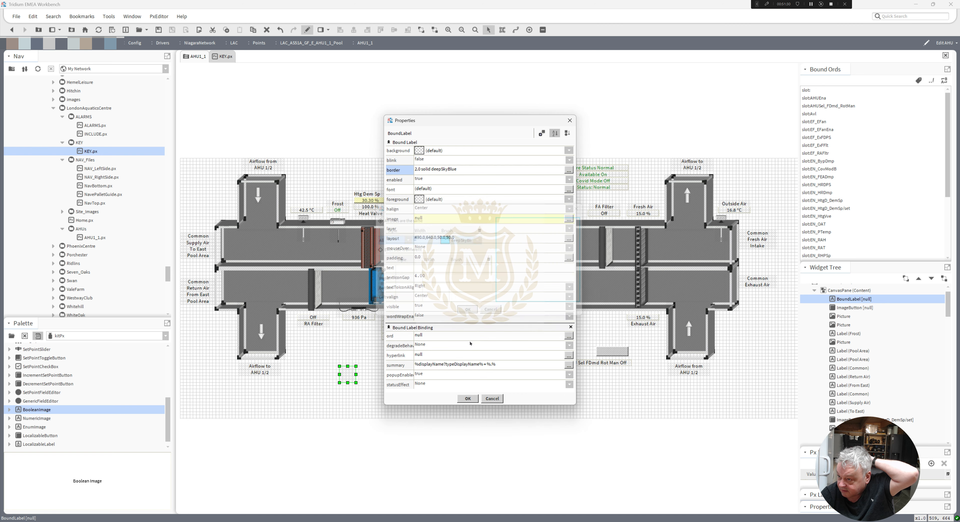
left_click(469, 398)
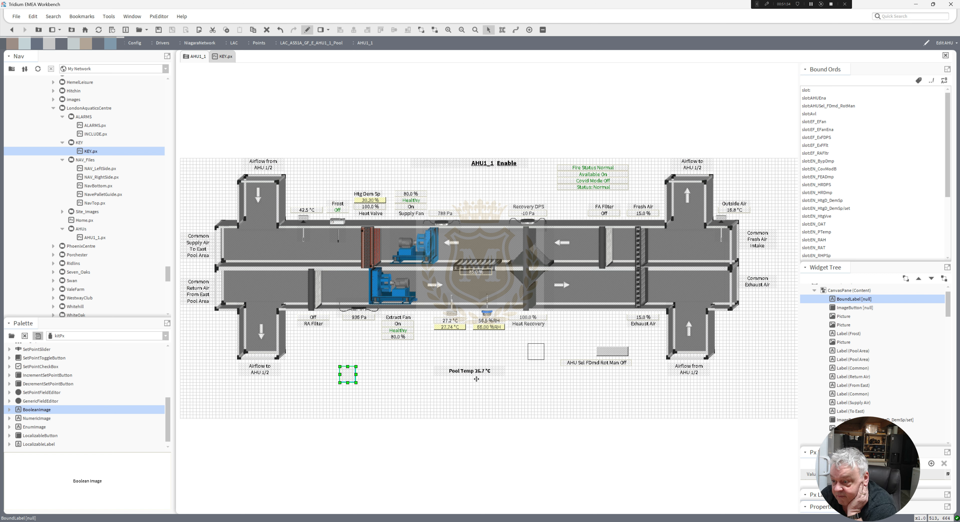
Fit the blue-bordered box around the Pool Temp label and send it behind the label.
left_click_drag(437, 370, 508, 371)
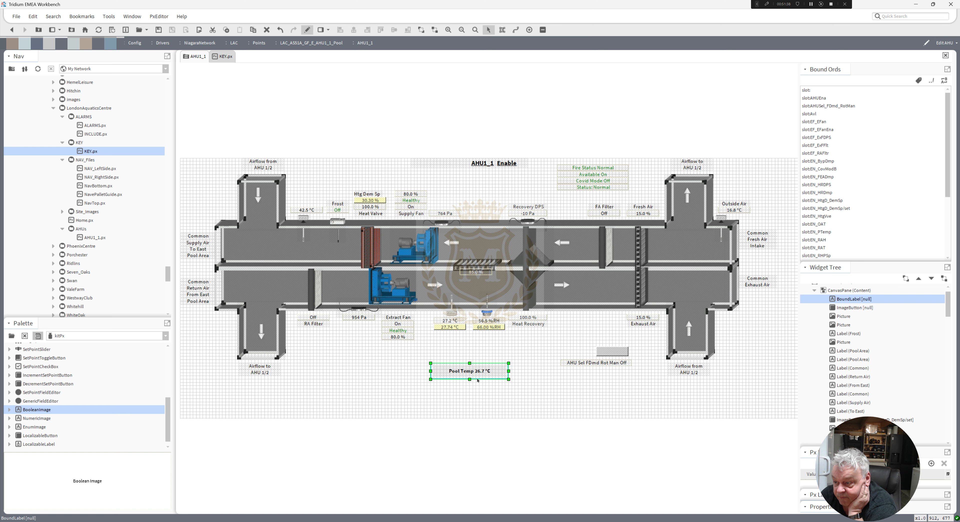
left_click(473, 380)
left_click(467, 376)
right_click(467, 376)
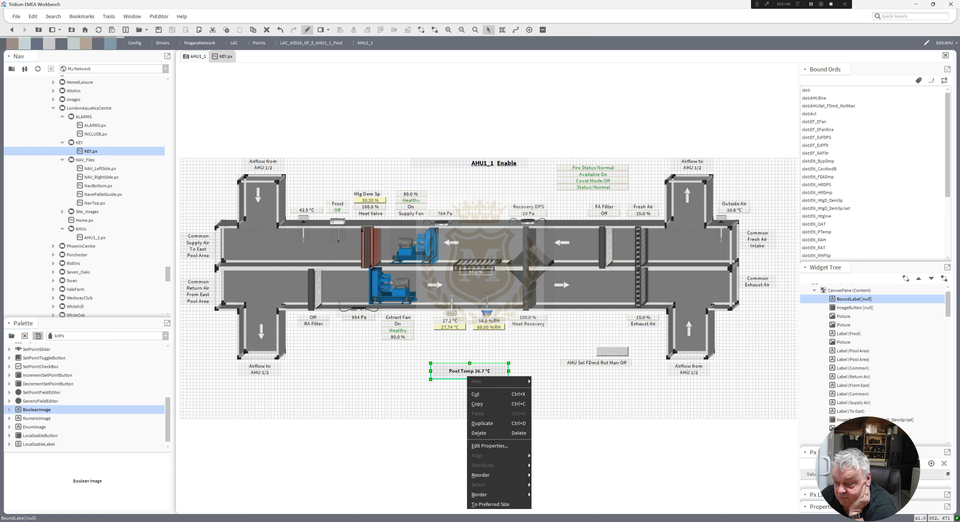
mouse_move(484, 475)
left_click(548, 505)
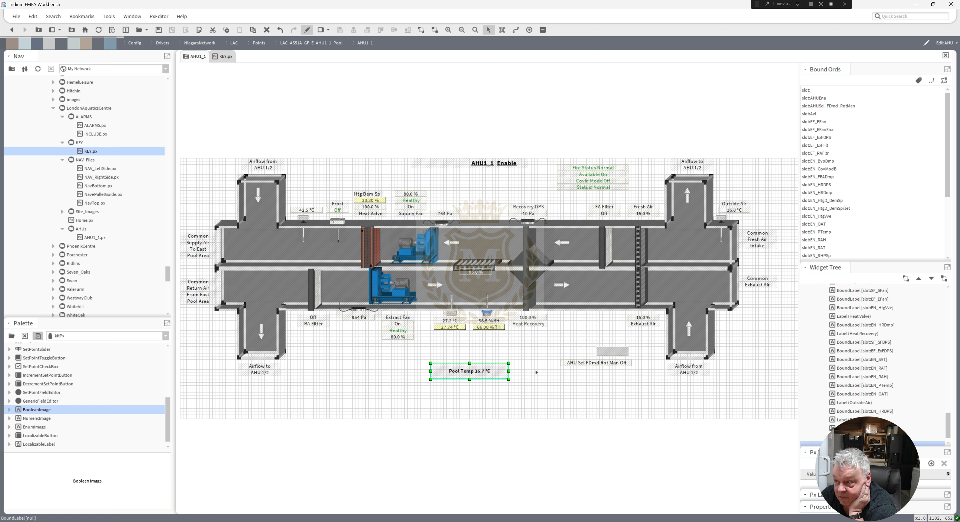
left_click(536, 372)
left_click(466, 379)
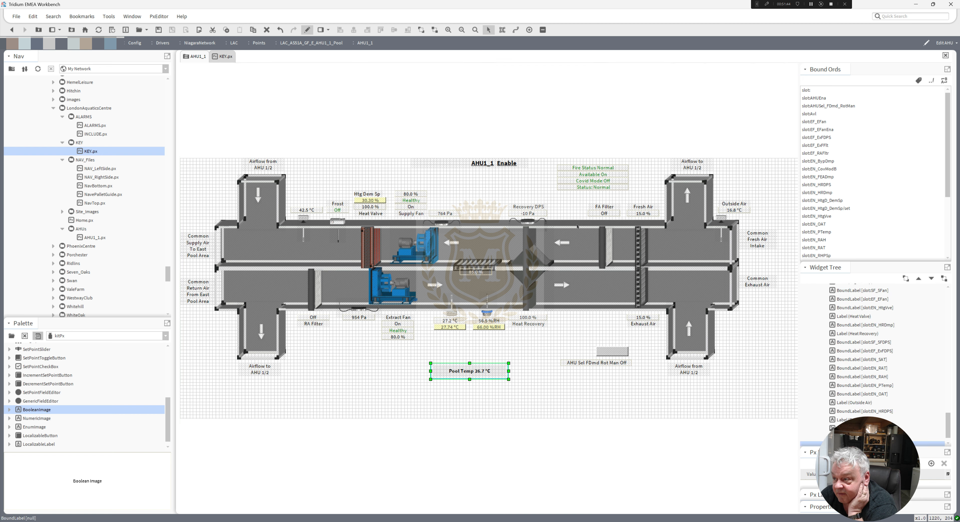
Set the border to none on the Fire Status, Available, Covid Mode and Status labels together.
left_click_drag(637, 197, 544, 157)
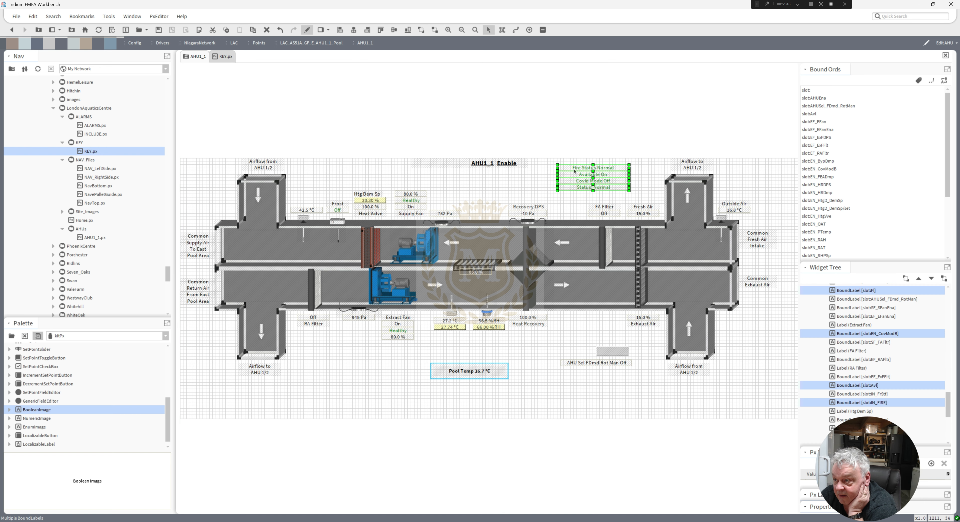
right_click(575, 171)
left_click(596, 239)
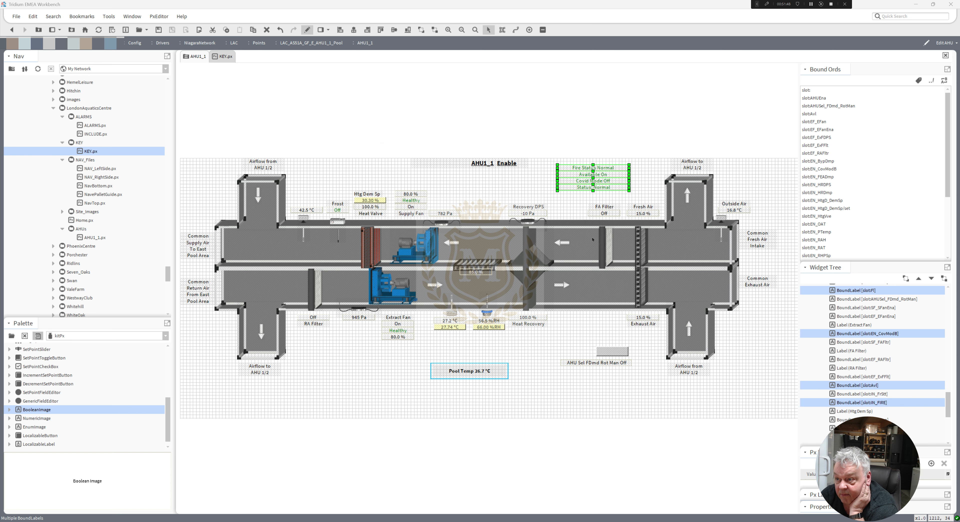
left_click(427, 203)
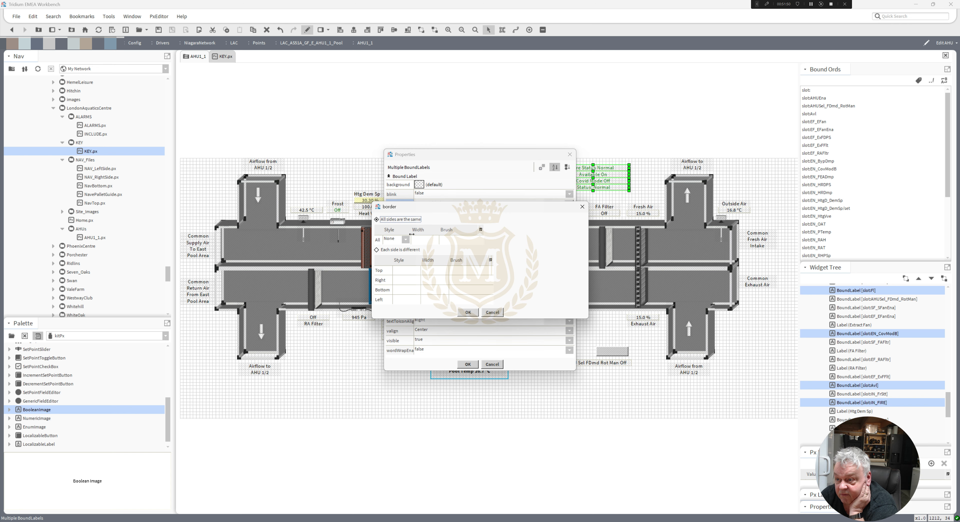
left_click(467, 310)
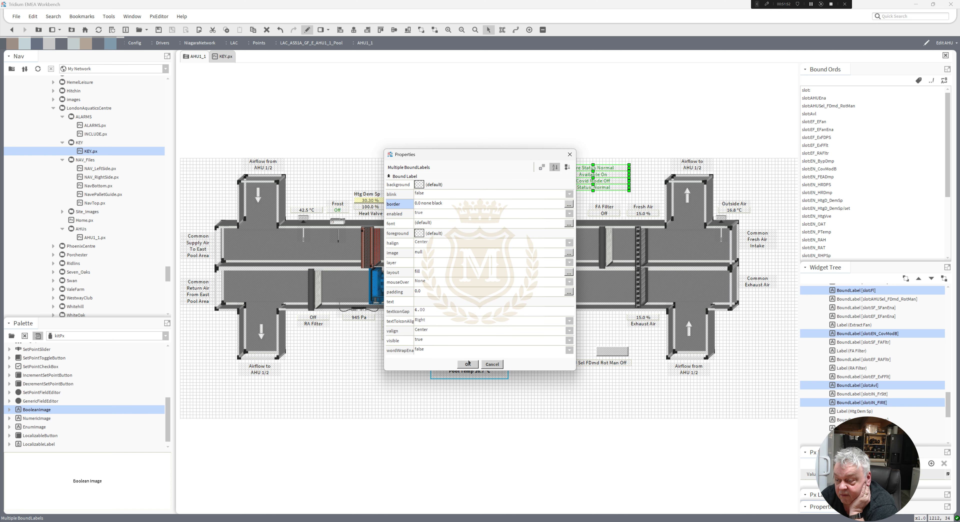
left_click(469, 383)
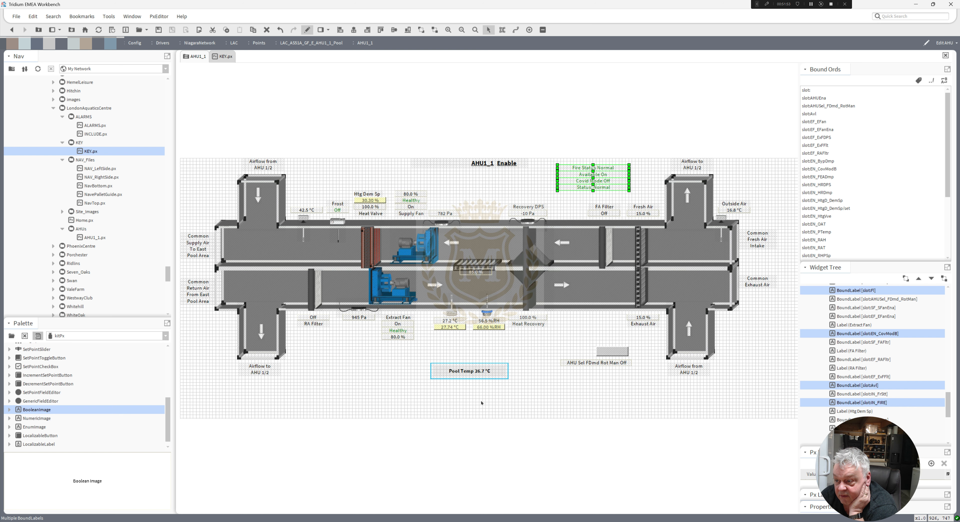
Duplicate the Pool Temp frame, fit the copy around the four status labels above the upper duct and send it behind them.
right_click(470, 376)
left_click(486, 424)
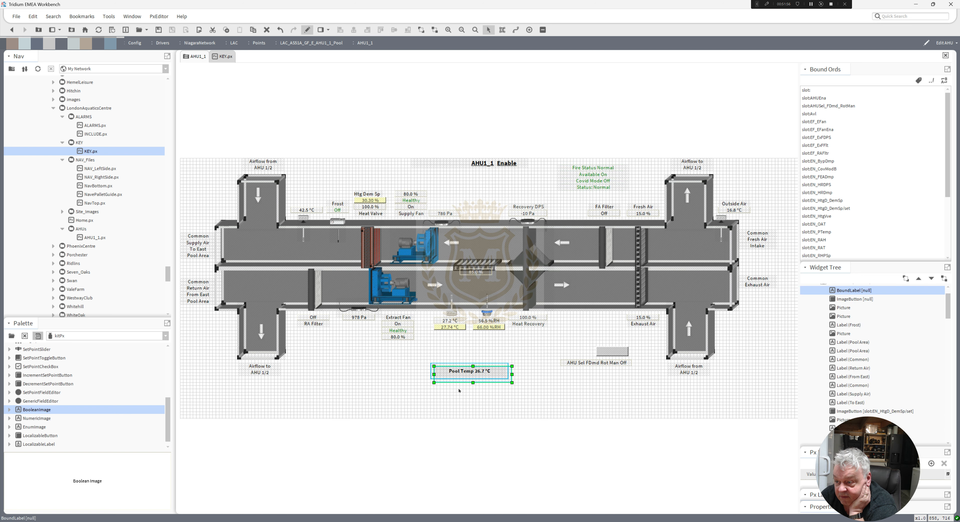
left_click_drag(470, 376, 589, 191)
right_click(589, 192)
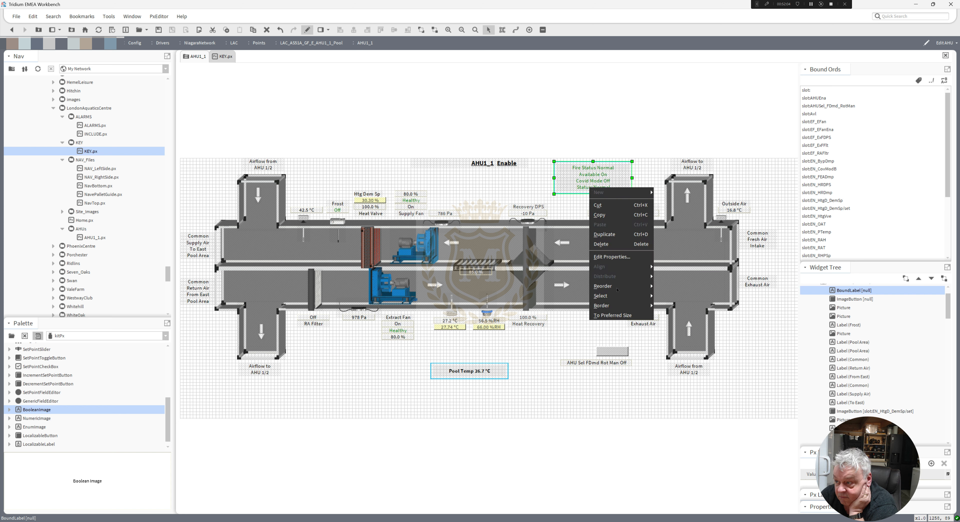
mouse_move(625, 290)
left_click(670, 316)
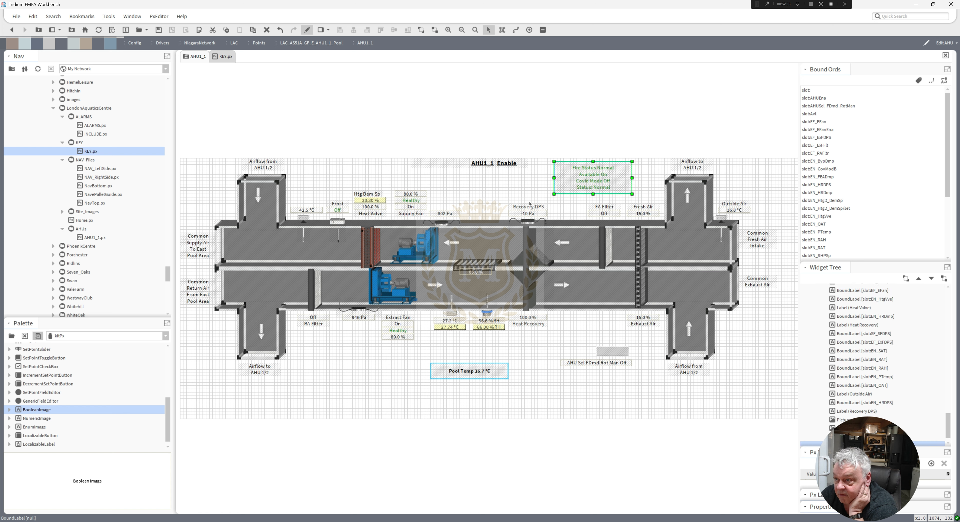
left_click(524, 189)
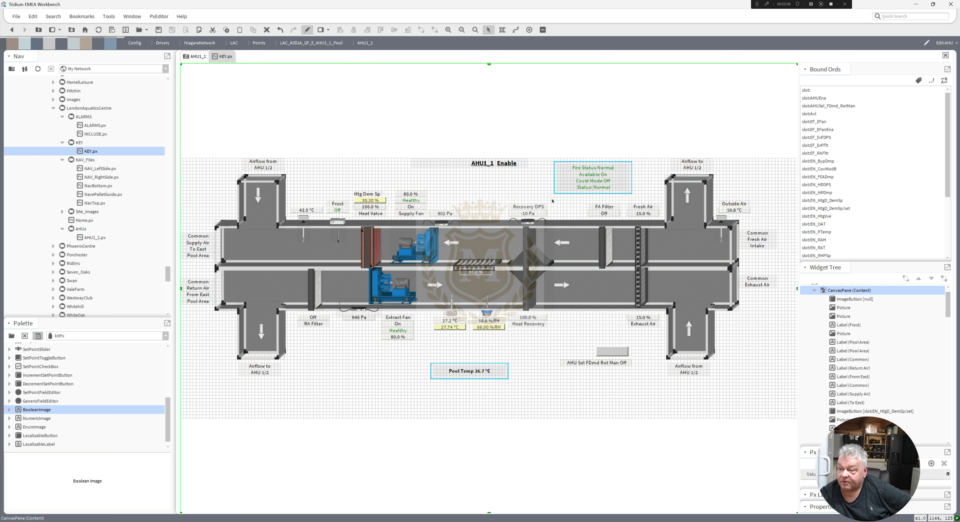
Move the Pool Temp label and its frame up closer to the lower duct, level with the action button.
left_click_drag(526, 399, 418, 352)
left_click_drag(468, 376, 468, 356)
left_click(576, 374)
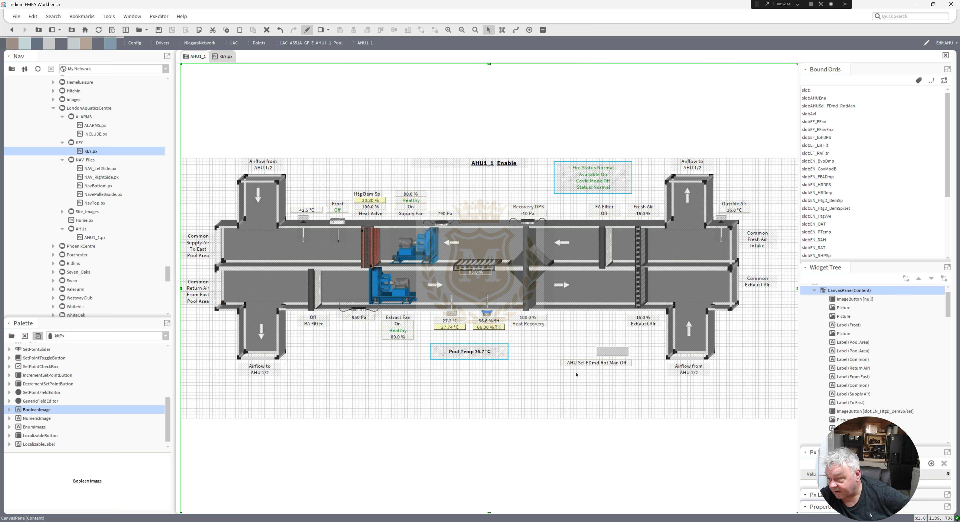
Copy the binding ord slot:AHUSel_FDmd_RotMan from the AHU Sel FDmd Rot Man label.
double_click(585, 364)
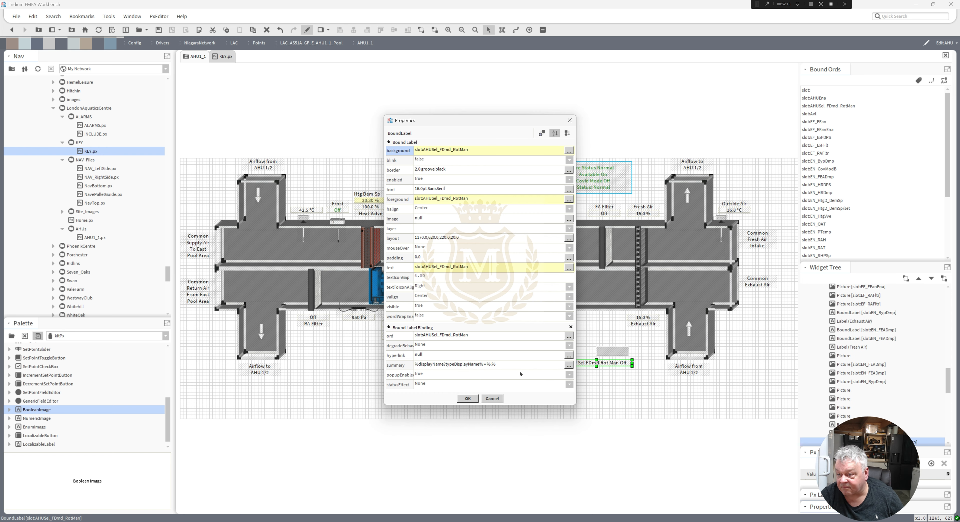
double_click(481, 336)
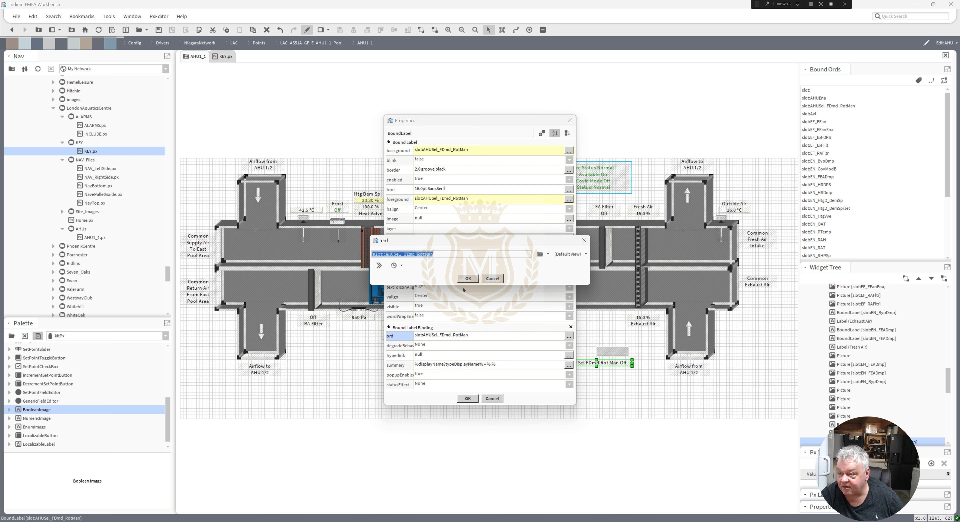
left_click(468, 279)
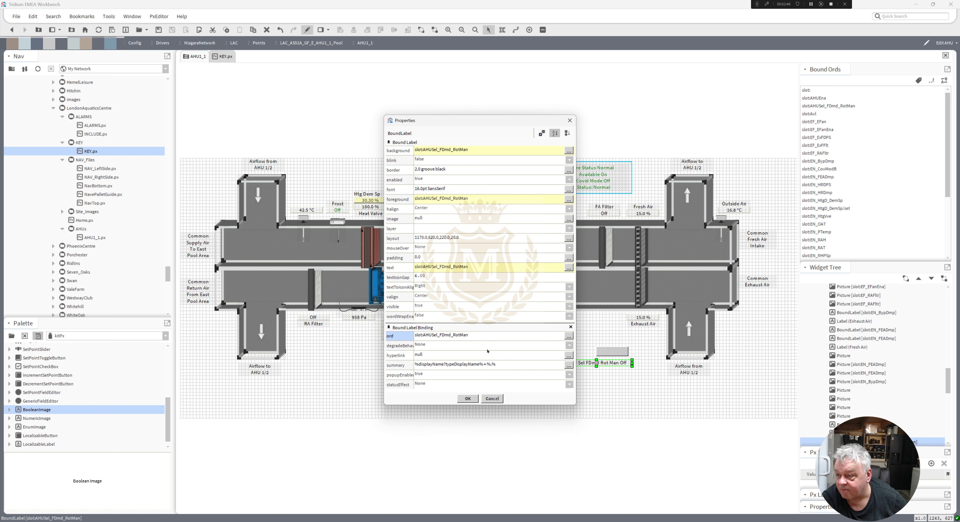
double_click(485, 335)
key("ctrl+c")
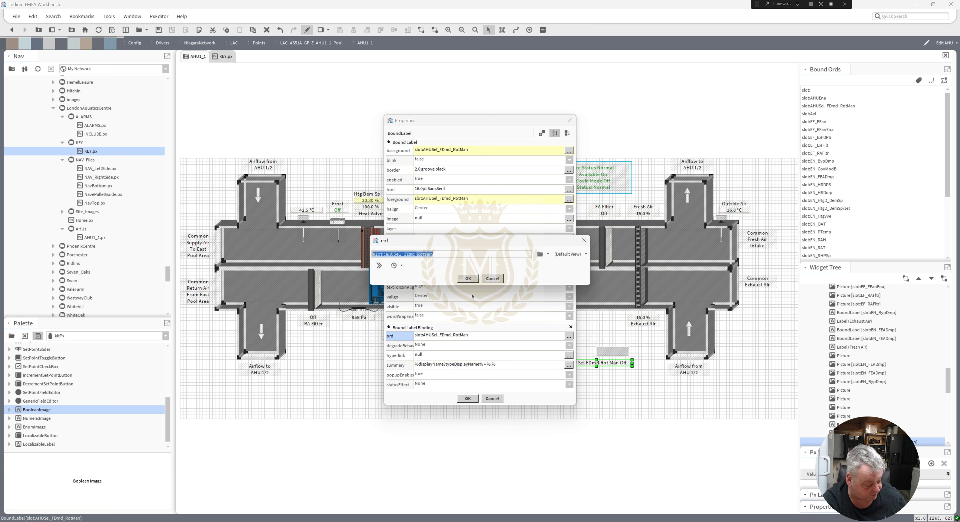
left_click(466, 279)
left_click(467, 398)
Set the action binding ord of the button above that label to slot:AHUSel_FDmd_RotMan/set.
double_click(608, 352)
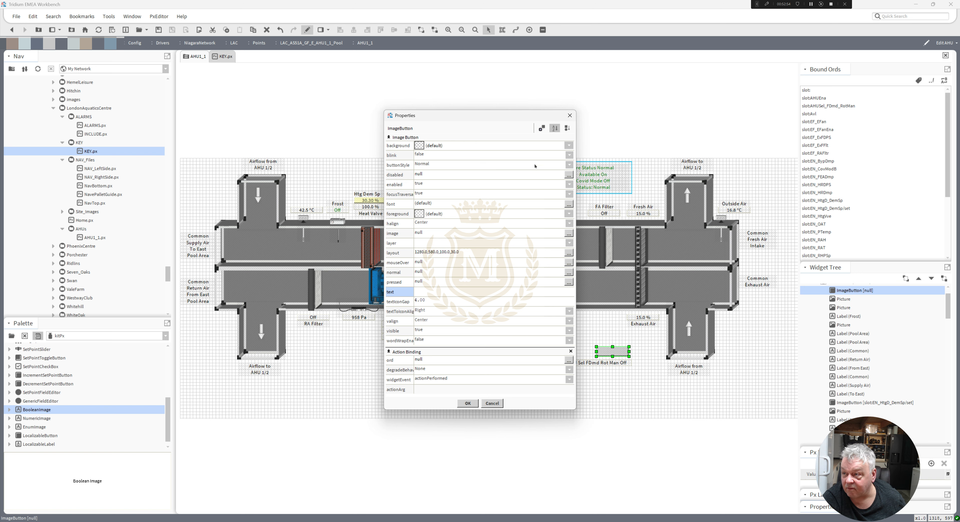
double_click(509, 360)
key("ctrl+v")
type("/s")
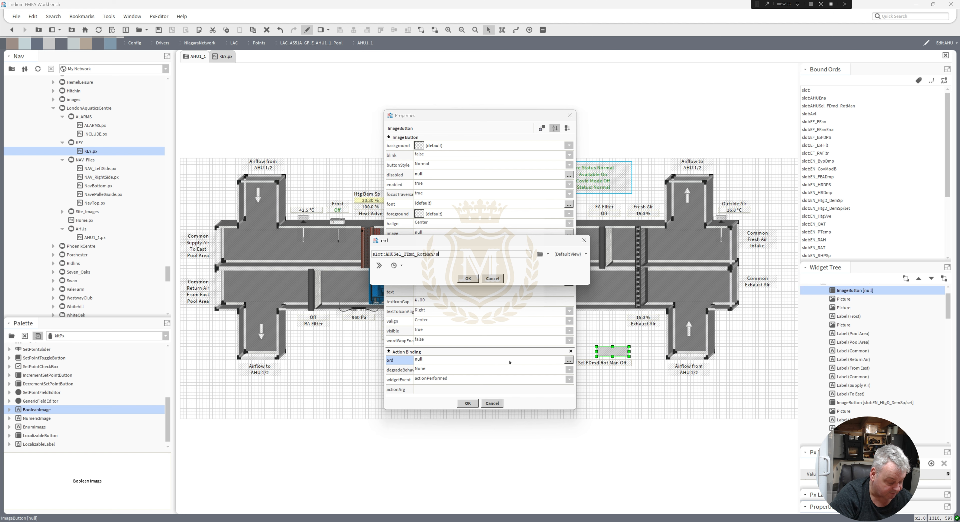
type("et")
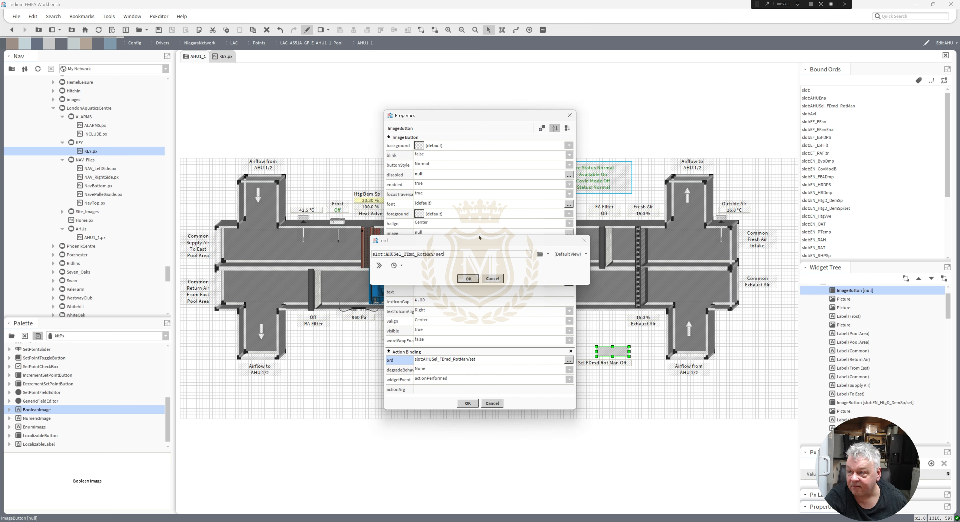
left_click(468, 278)
Add a Value Binding to the action button with the ord slot:AHUSel_FDmd_RotMan.
left_click(541, 129)
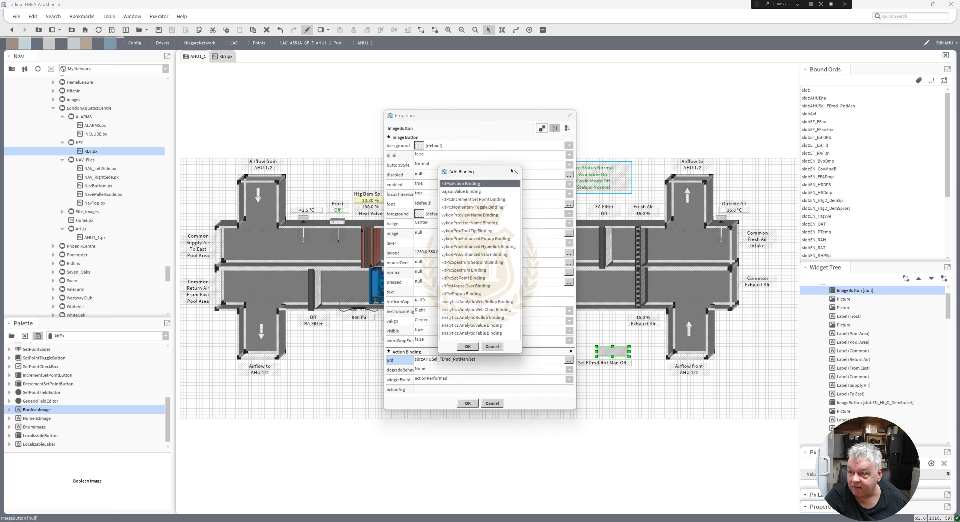
double_click(472, 191)
scroll(535, 390, "down", 3)
double_click(450, 354)
key("ctrl+v")
left_click(468, 279)
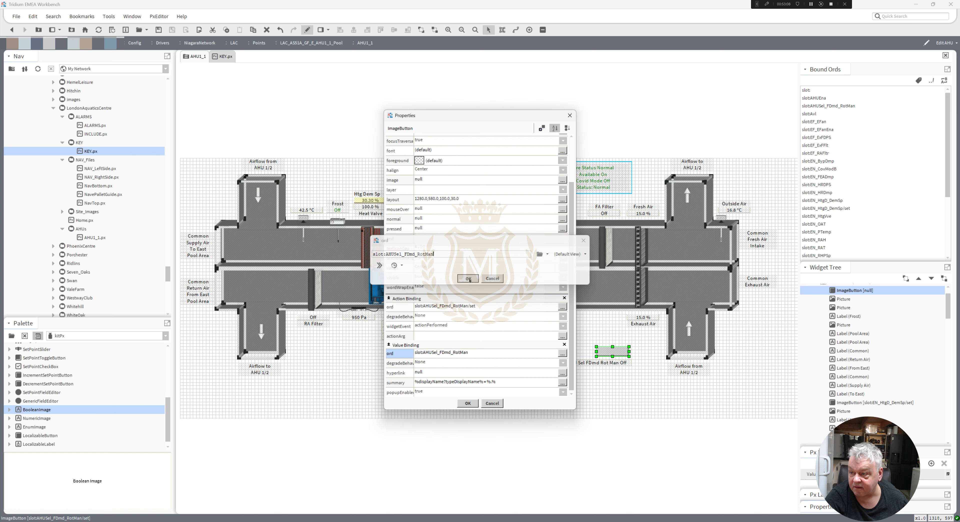
Animate the action button's text from the slot:AHUSel_FDmd_RotMan value binding with the format %out.value%.
right_click(432, 239)
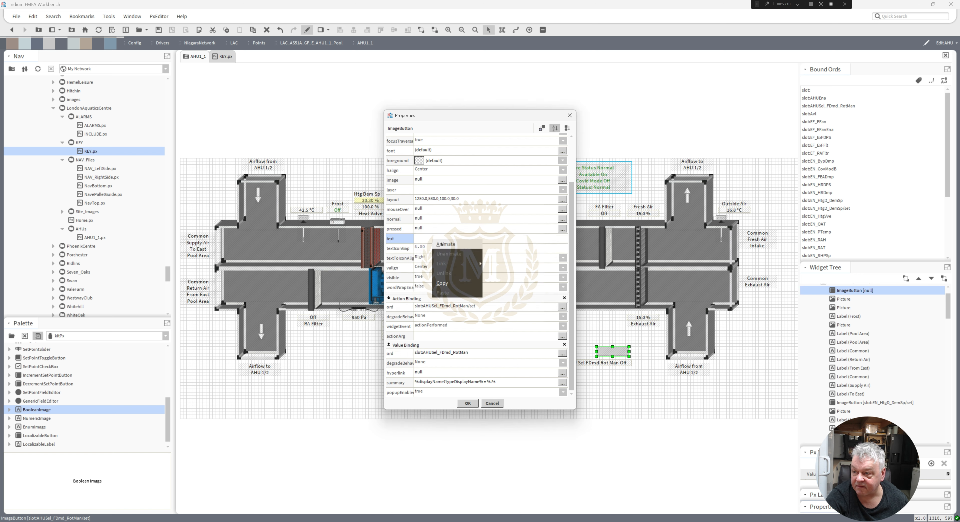
left_click(441, 252)
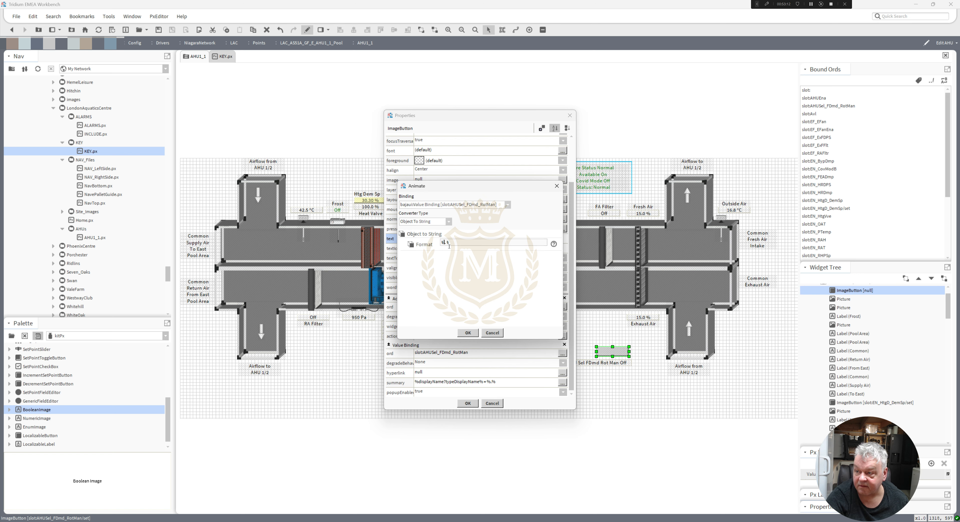
type("out.")
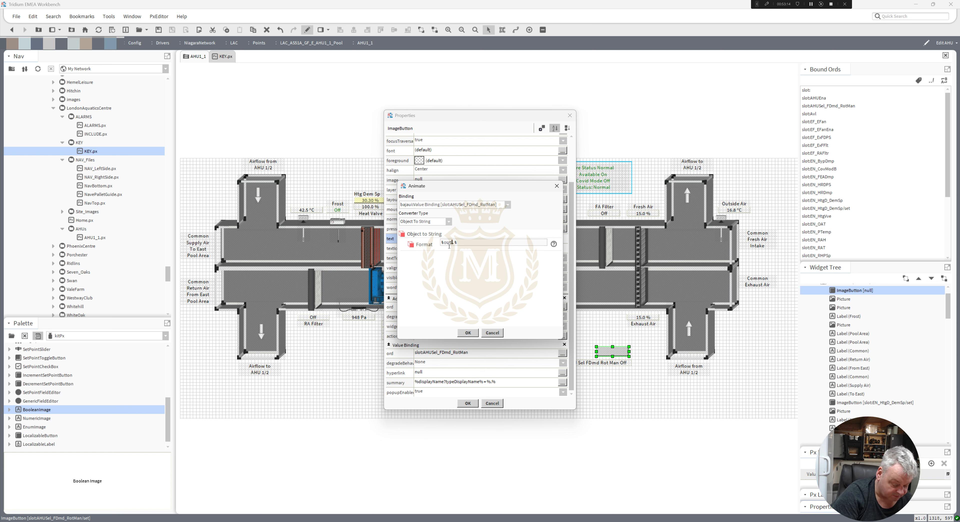
type("value")
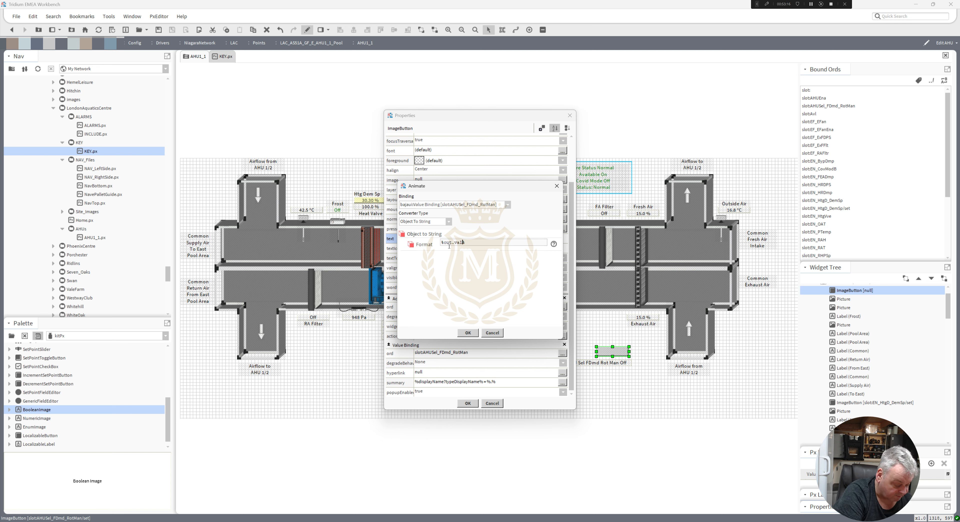
left_click(468, 333)
Animate the button's background with a Status To Simple converter and apply the background status colours.
right_click(417, 147)
left_click(427, 151)
left_click(473, 223)
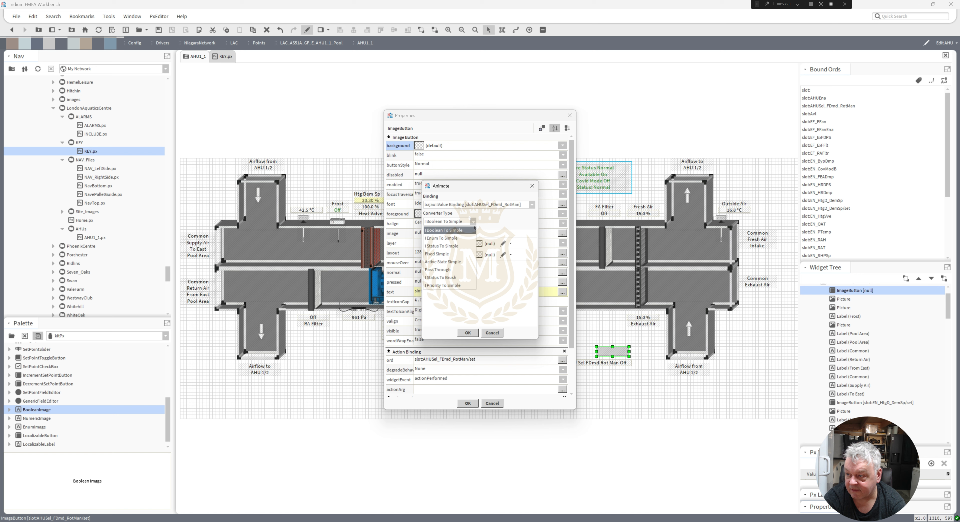
left_click(462, 246)
scroll(533, 327, "down", 2)
left_click(487, 319)
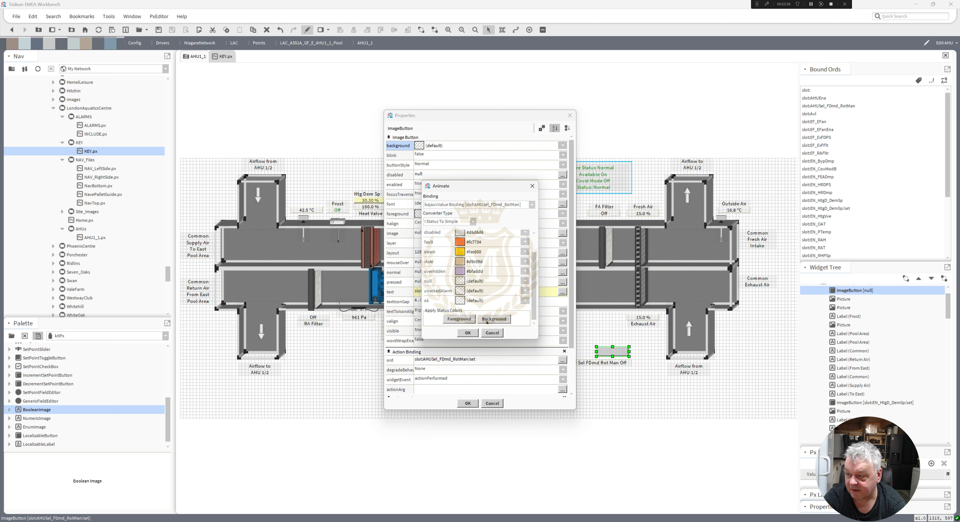
left_click(468, 333)
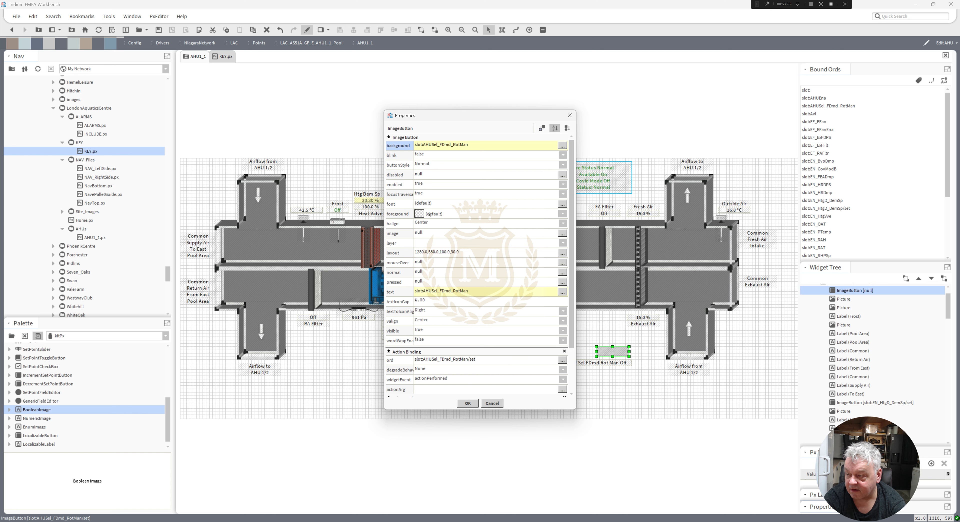
Set the button's background colours for the ok, unackedAlarm and null statuses to pale yellow #ffffc0.
double_click(431, 149)
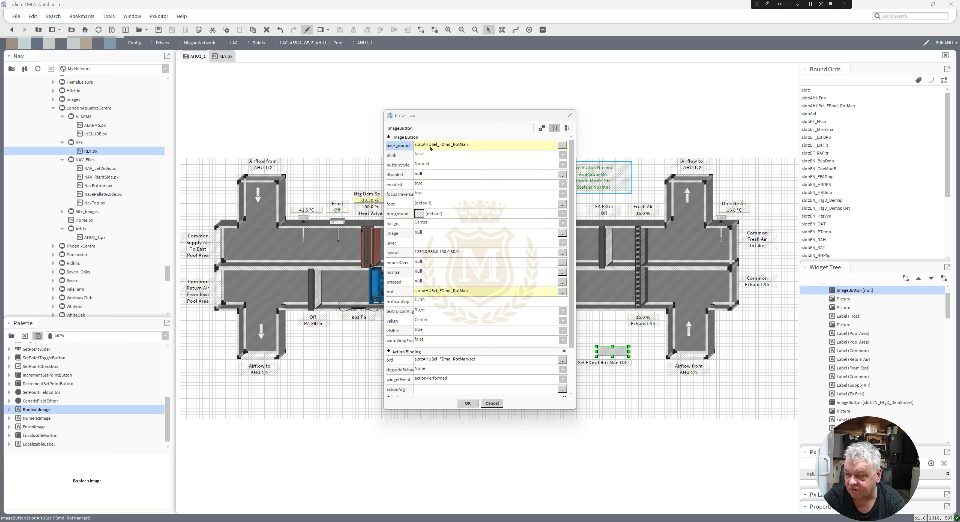
left_click(478, 292)
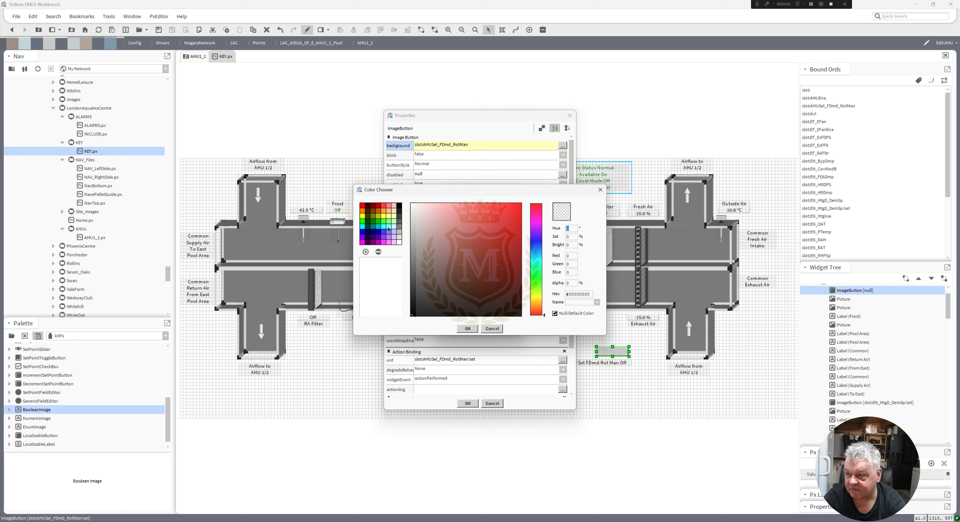
left_click(395, 218)
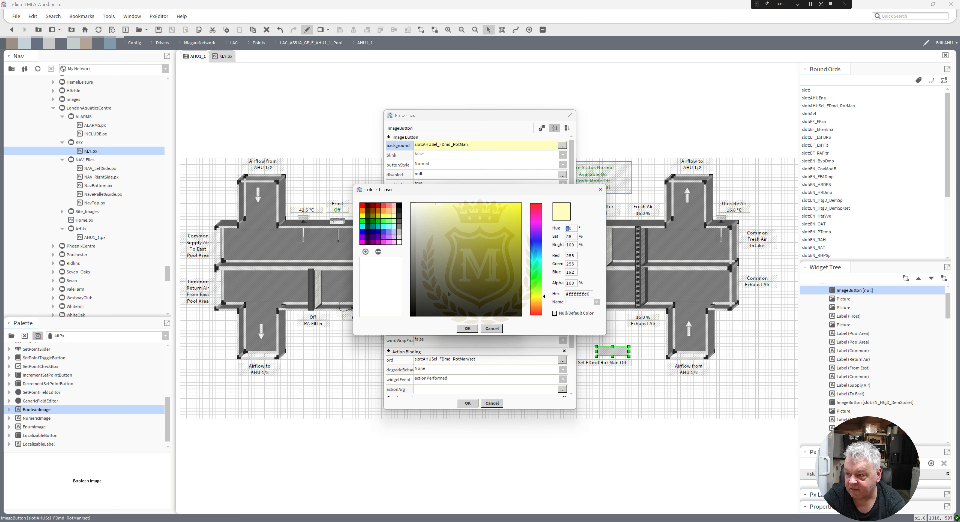
left_click(467, 329)
left_click(477, 283)
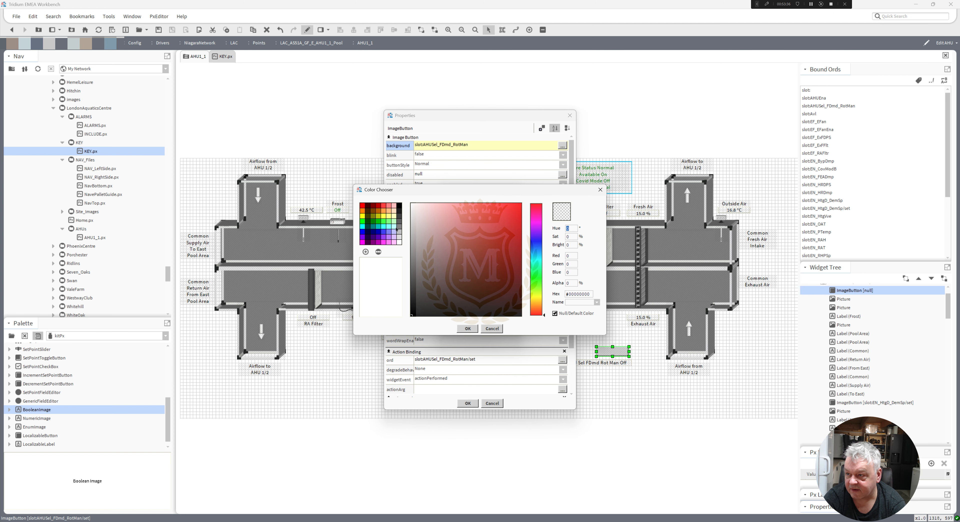
left_click(394, 218)
left_click(468, 329)
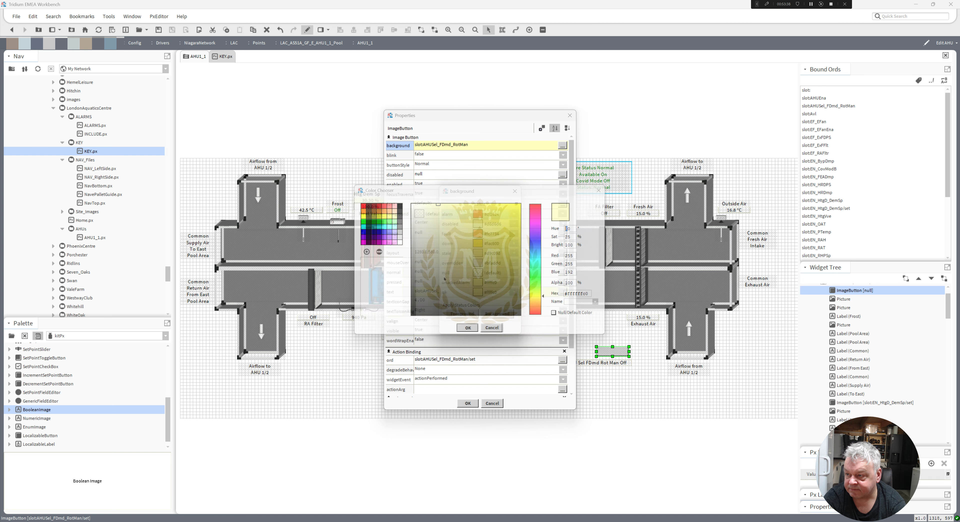
left_click(478, 273)
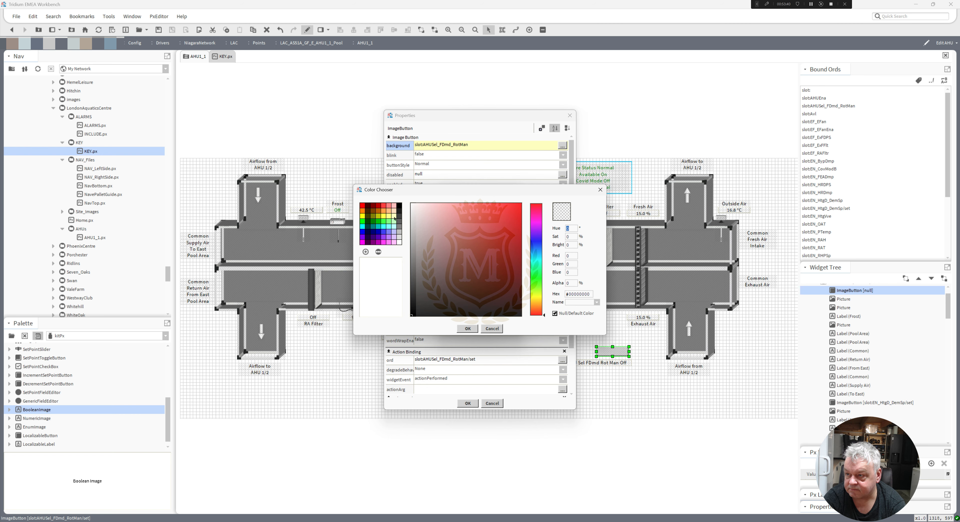
left_click(395, 218)
left_click(468, 328)
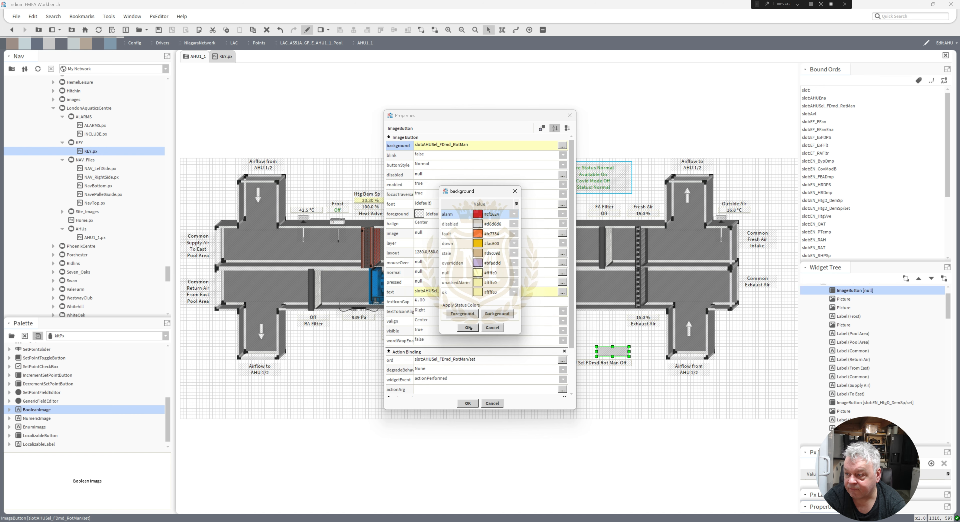
left_click(469, 328)
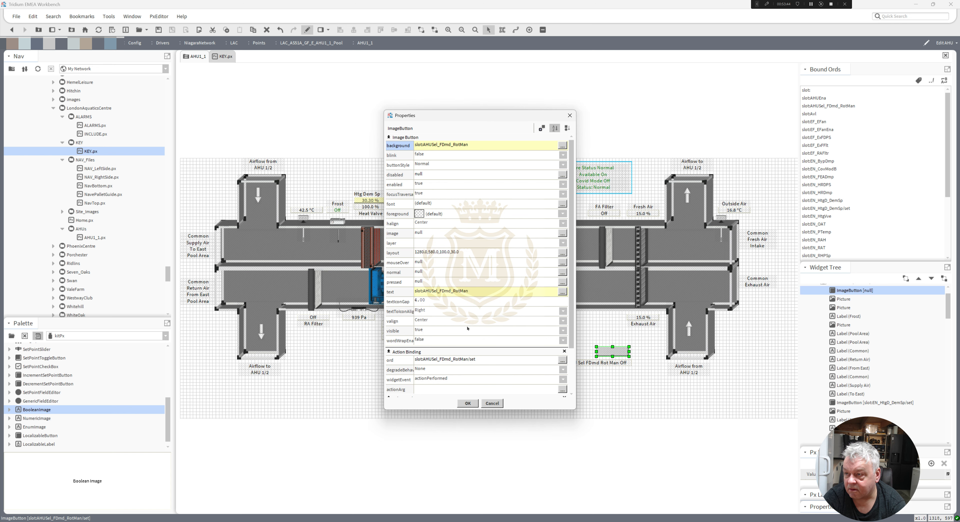
left_click(467, 404)
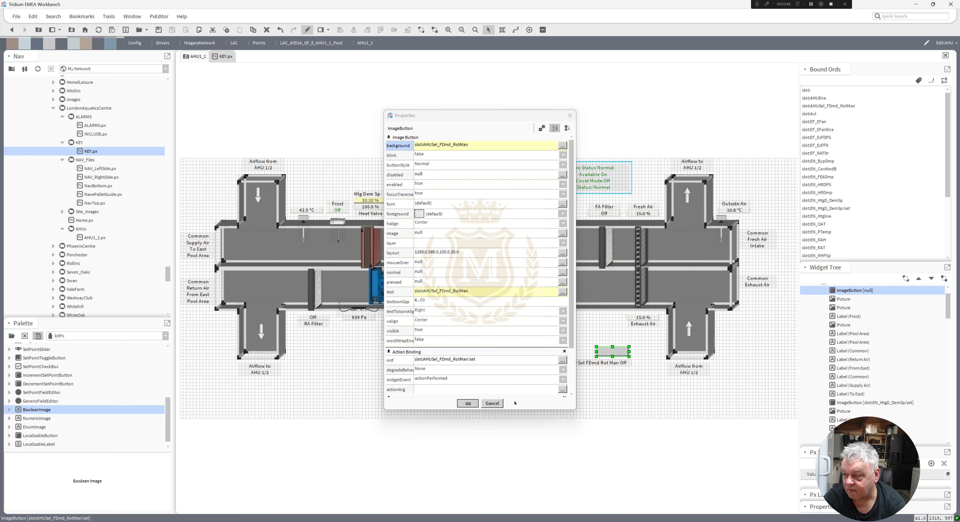
Reduce the action button's height to 20 and set its font to 16 pt SansSerif.
double_click(612, 354)
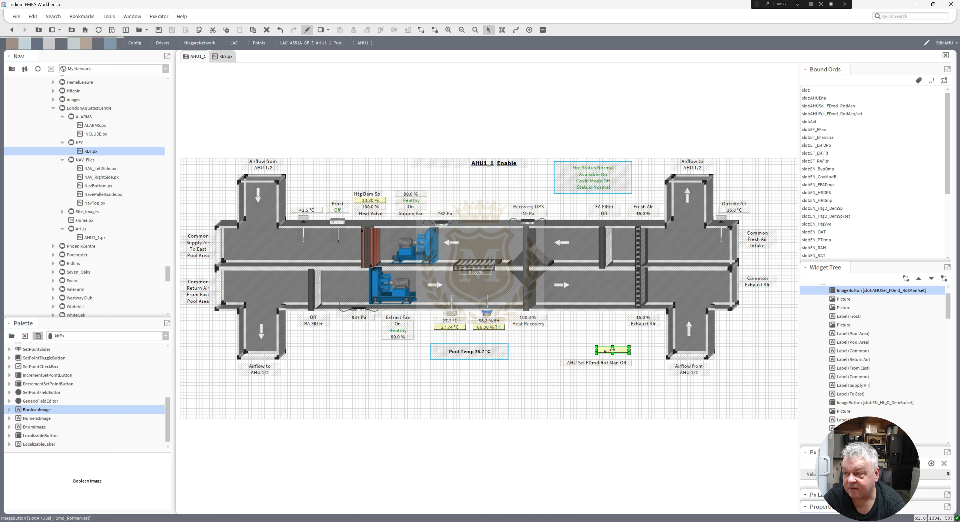
left_click(420, 175)
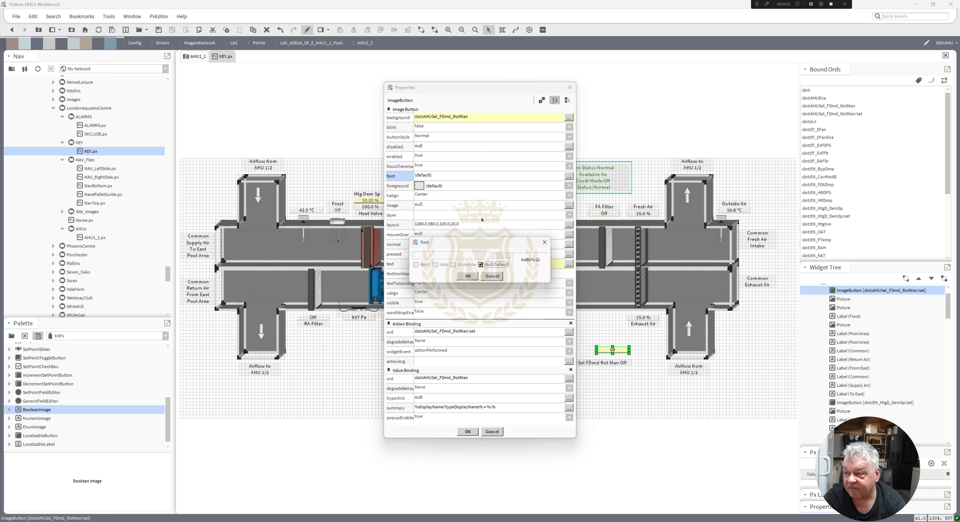
left_click(496, 264)
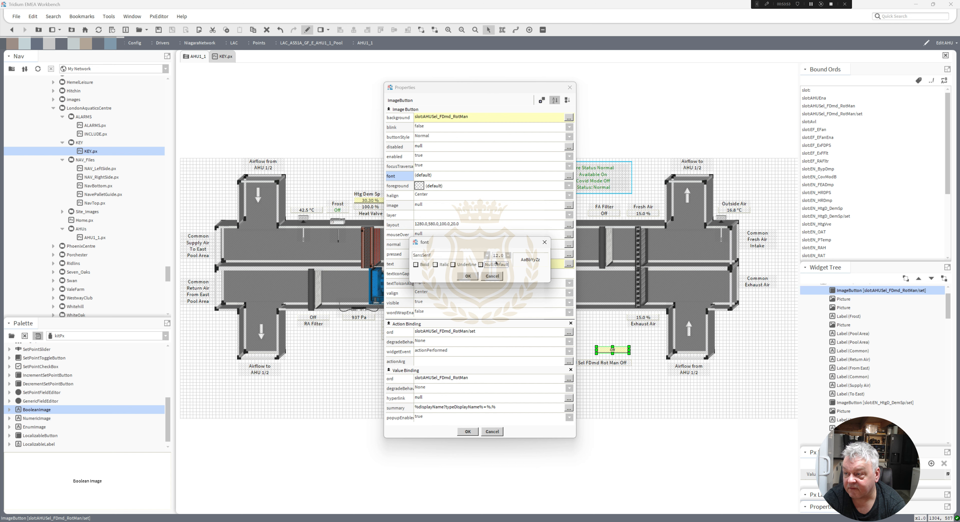
left_click(508, 255)
left_click(499, 306)
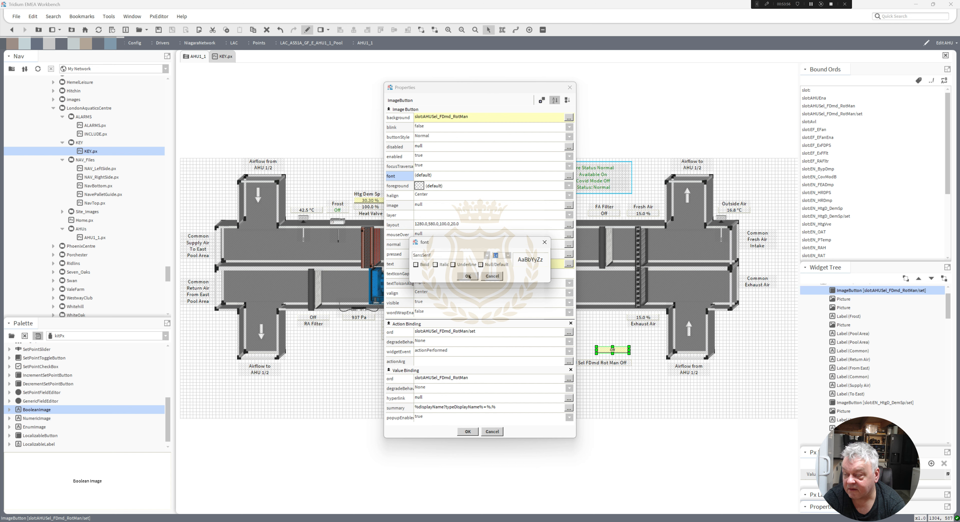
left_click(469, 276)
left_click(468, 431)
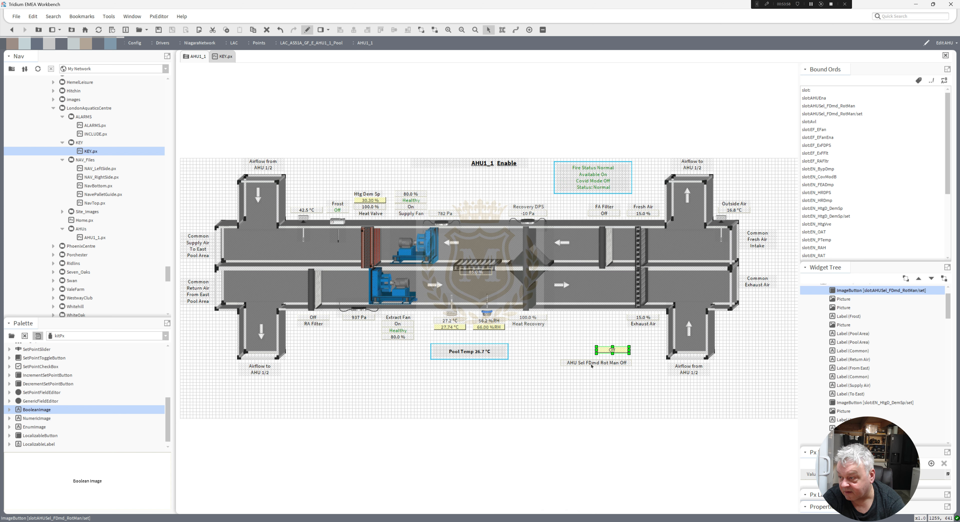
Copy the AHU Sel FDmd Rot Man wording from the text format of the label below the button.
double_click(611, 363)
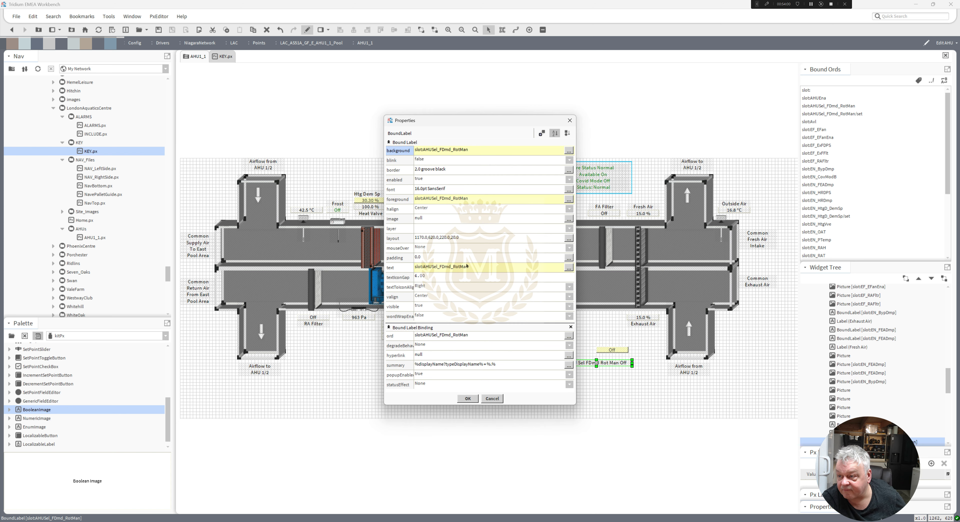
double_click(467, 265)
left_click_drag(494, 261, 388, 259)
key("ctrl+c")
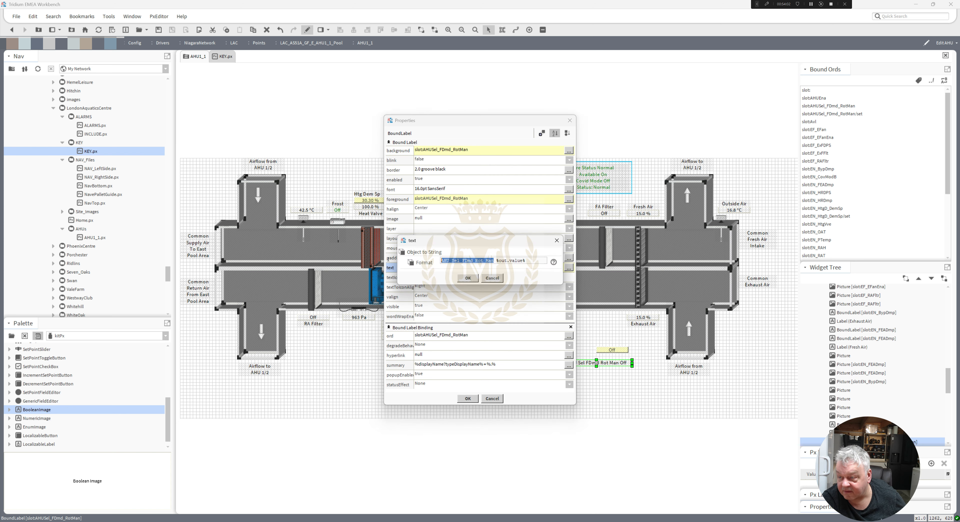
left_click(470, 278)
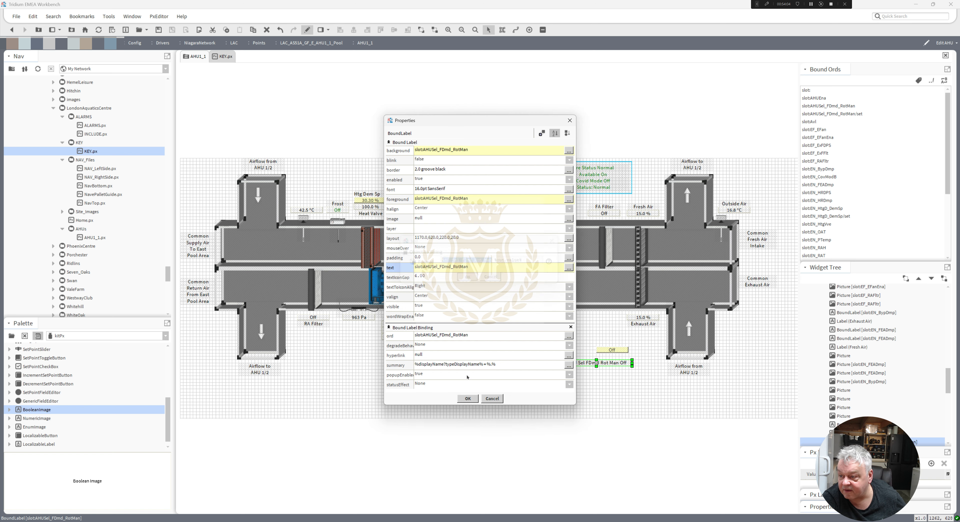
left_click(468, 398)
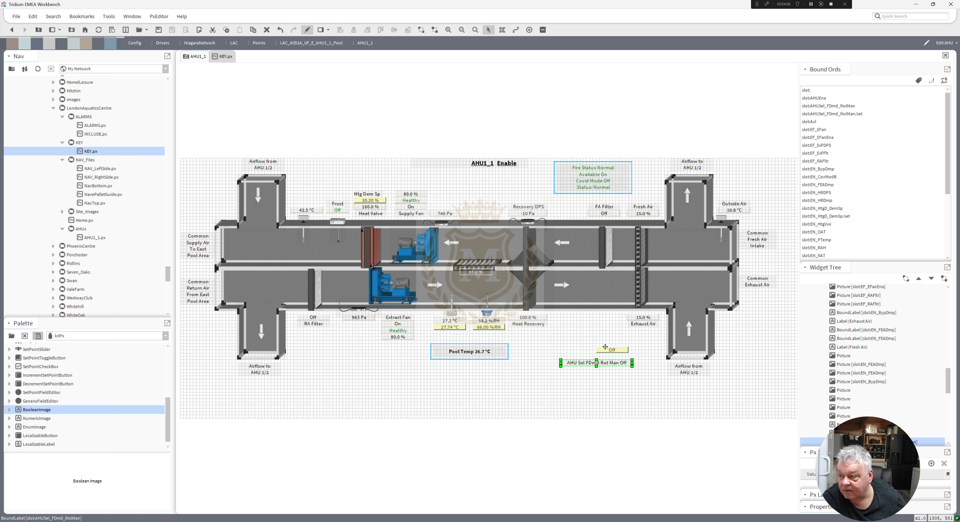
Change the button's text format to AHU Sel FDmd Rot Man %out.value% and delete the separate label below it.
double_click(606, 350)
left_click(440, 264)
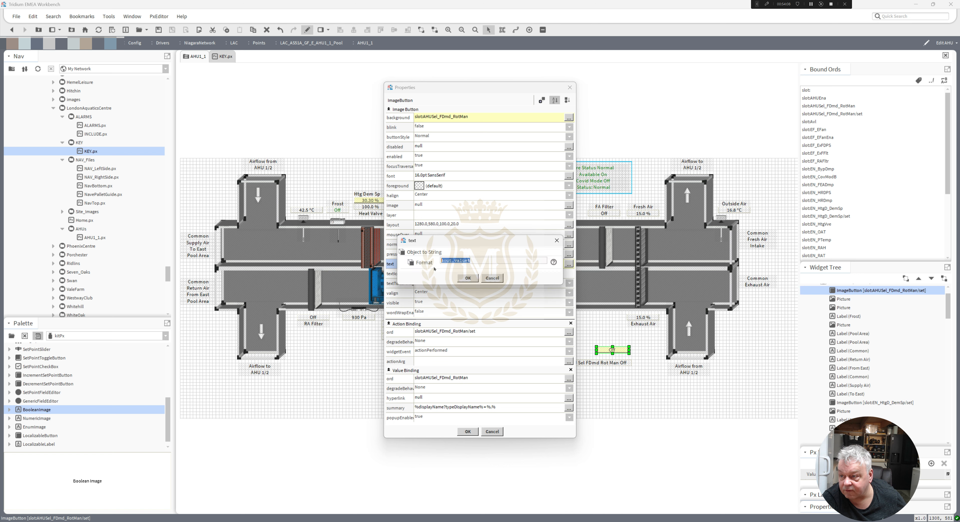
left_click(441, 261)
key("ctrl+v")
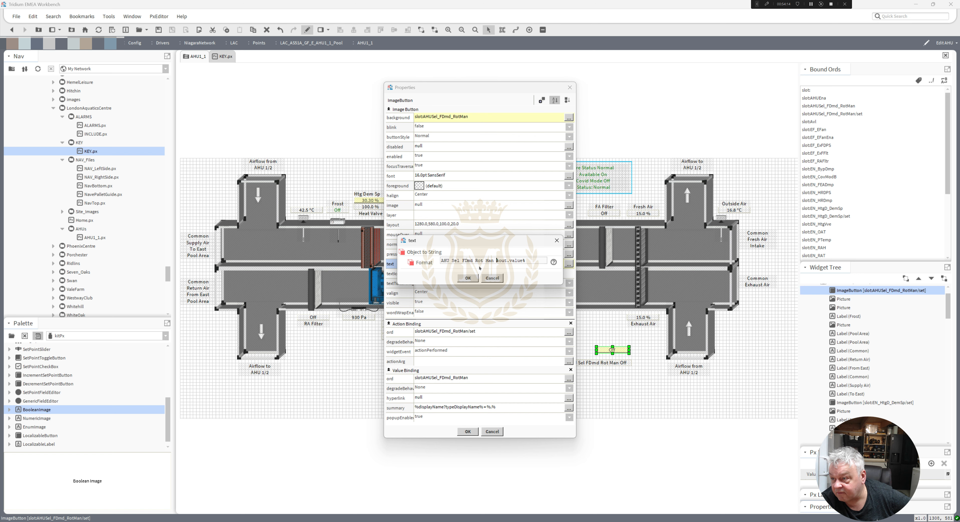
left_click(467, 278)
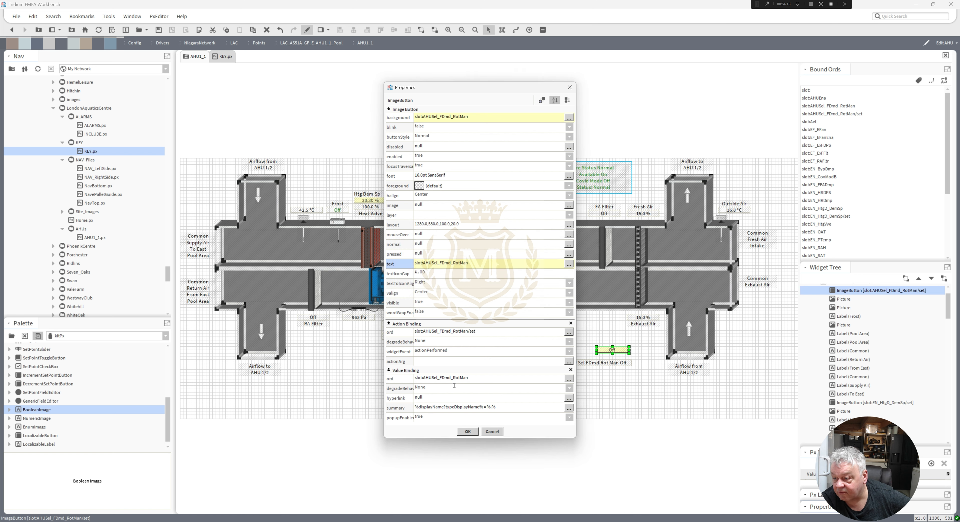
left_click(468, 434)
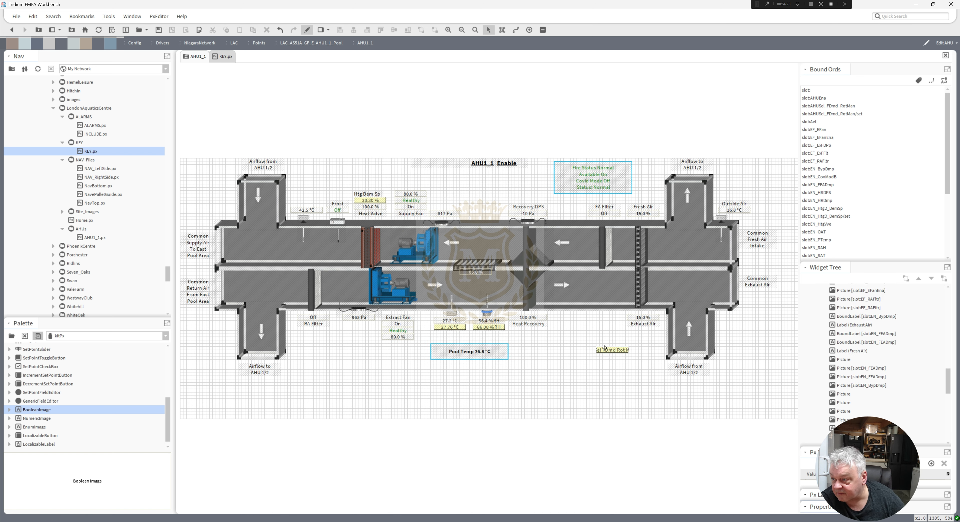
Widen the action button to fit its full text beside the Pool Temp frame and switch the page to view mode.
left_click_drag(596, 349, 551, 349)
left_click(573, 374)
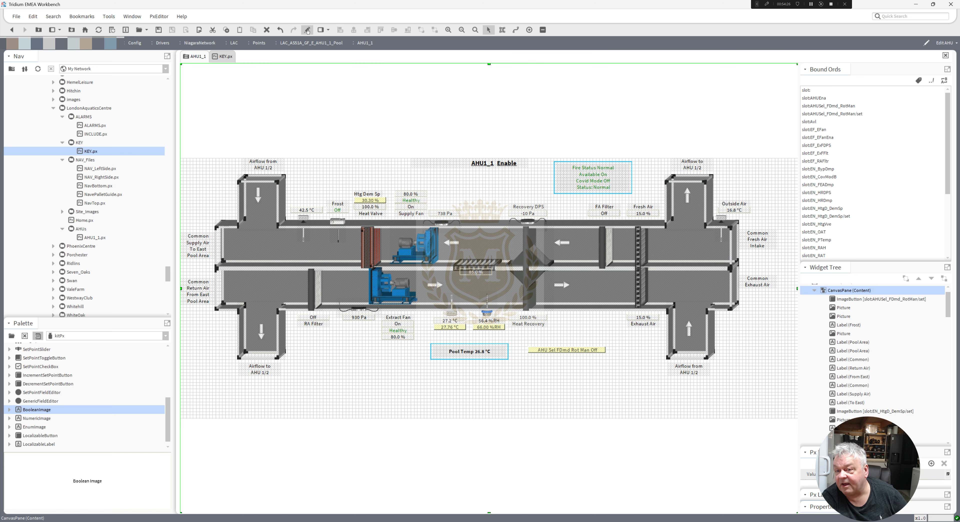
left_click(307, 30)
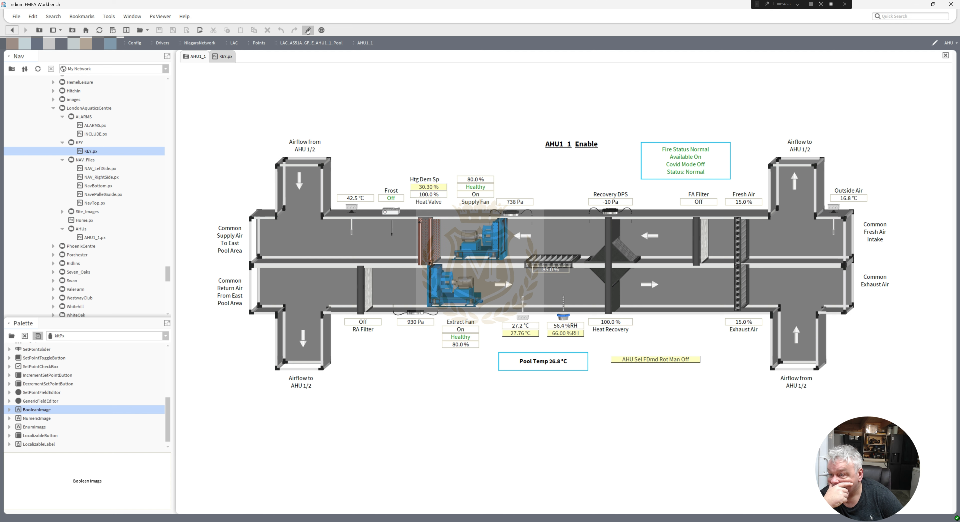
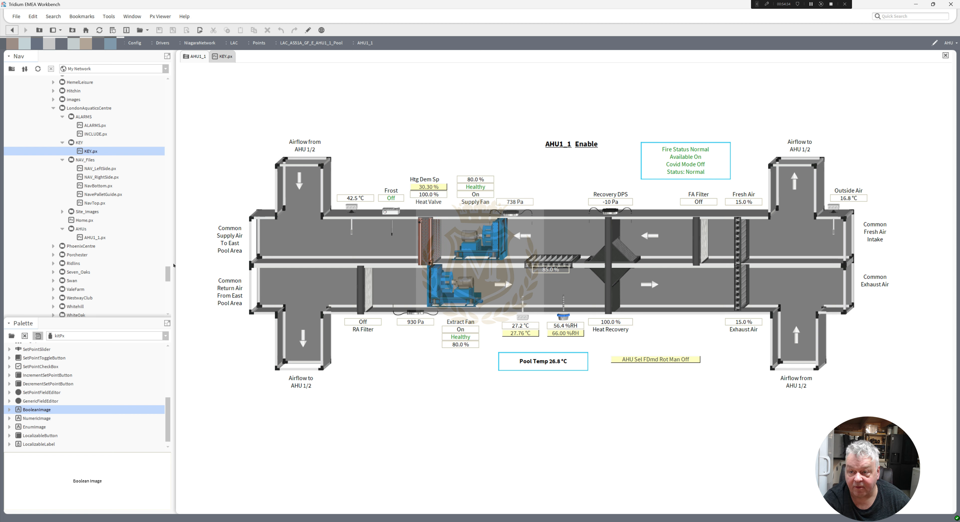
Create a Px view named AHU on AHU1_2 using LondonAquaticsCentre/AHUs/AHU.px and open it for editing.
left_click_drag(168, 271, 169, 152)
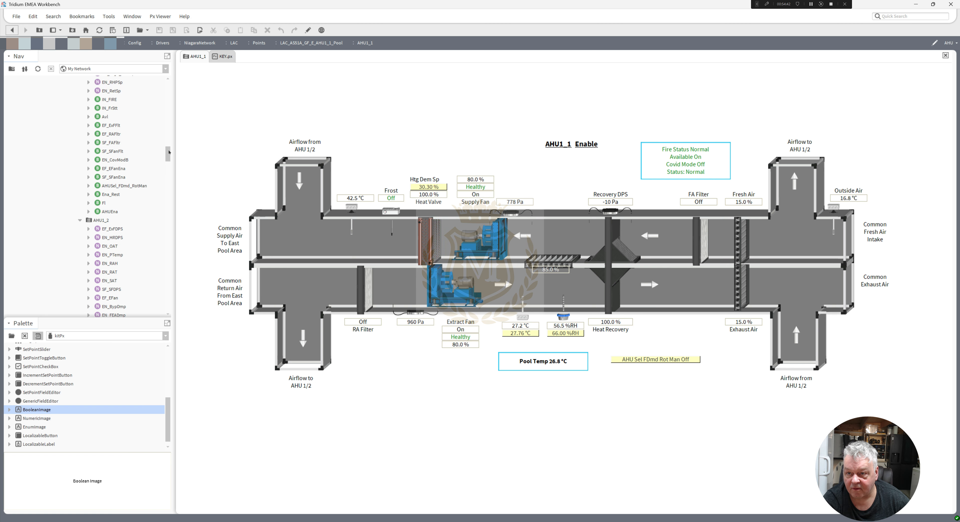
right_click(100, 221)
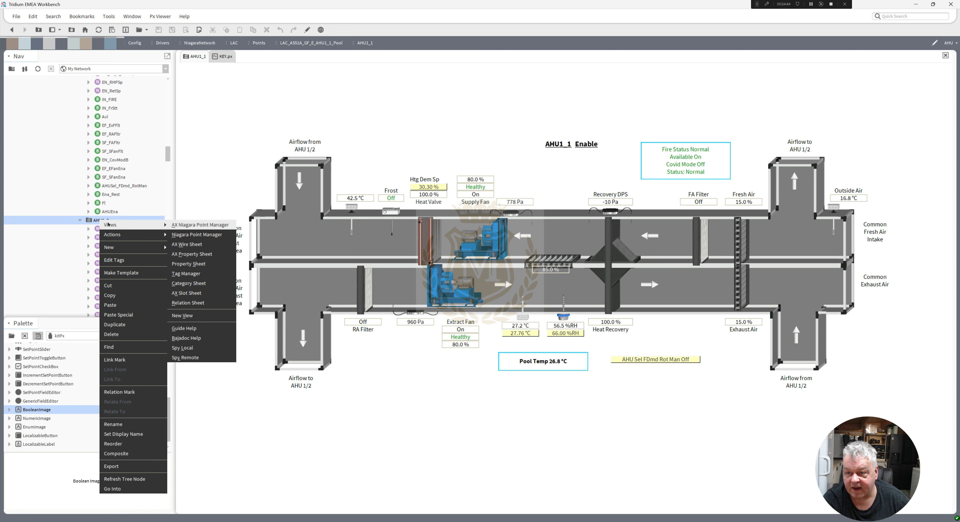
left_click(182, 315)
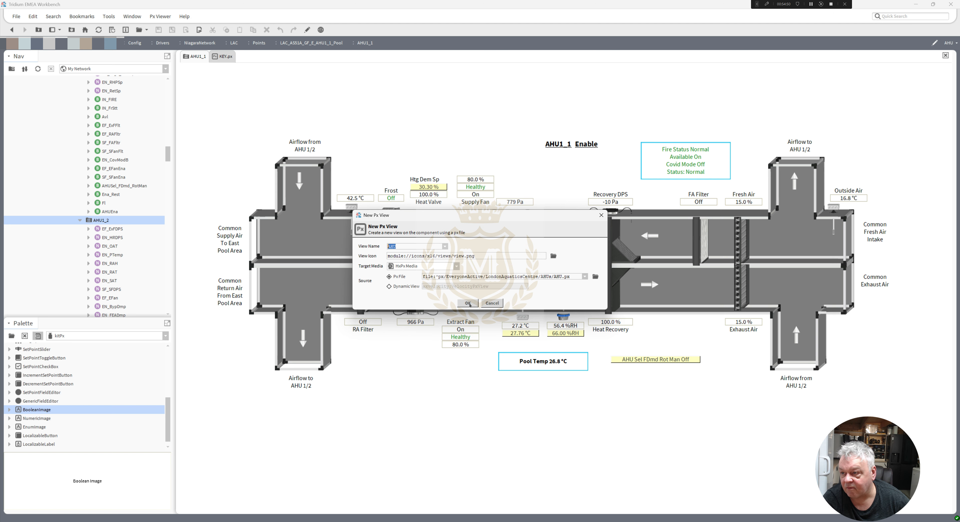
left_click(468, 303)
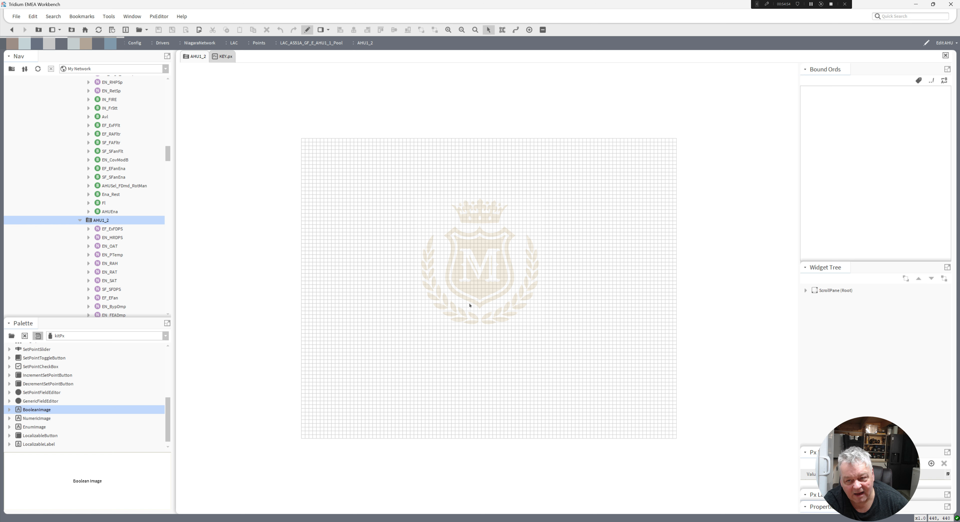
right_click(100, 222)
mouse_move(108, 224)
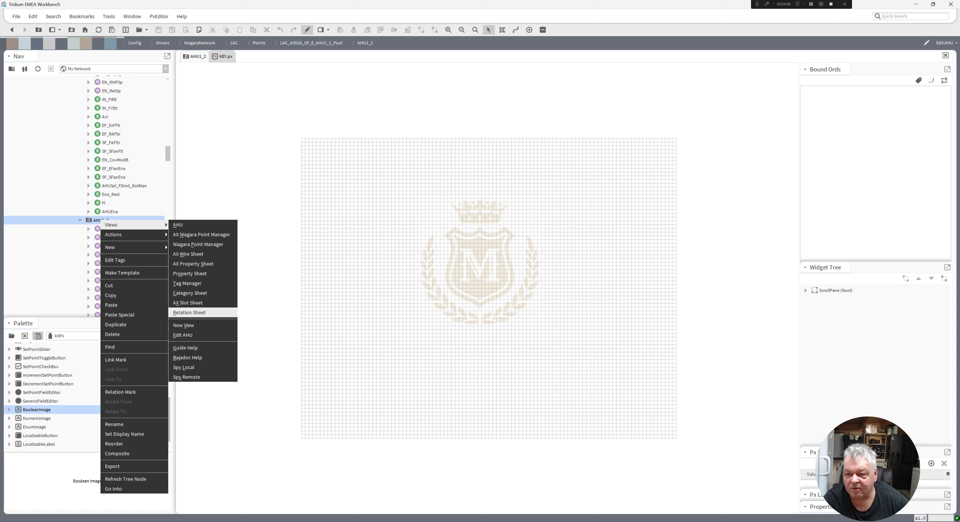
left_click(182, 335)
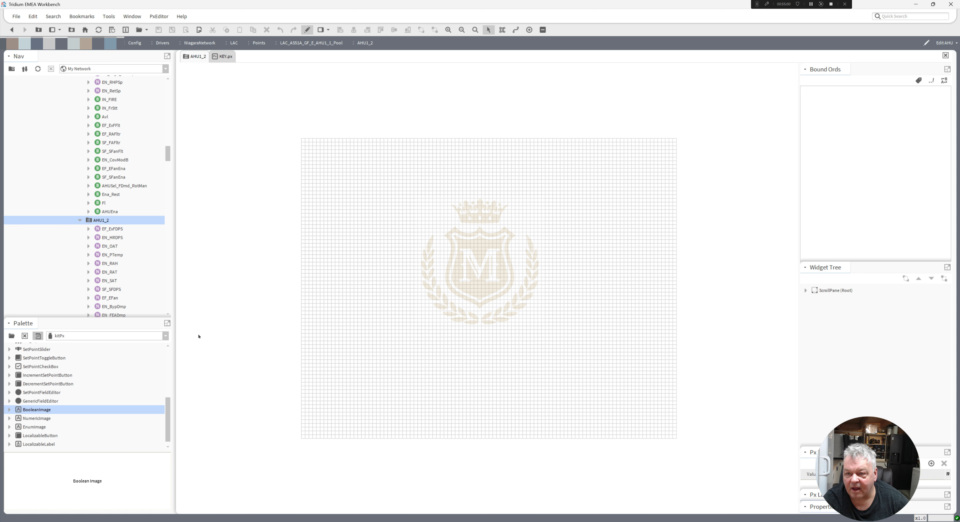
Delete the AHU Px view slot from AHU1_2 in its slot sheet.
right_click(99, 222)
mouse_move(108, 224)
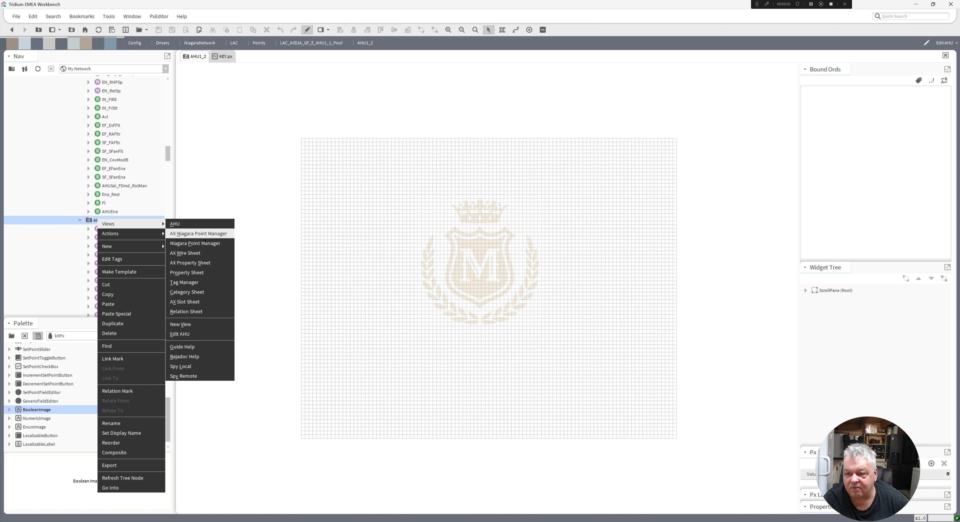
left_click(198, 300)
left_click(274, 384)
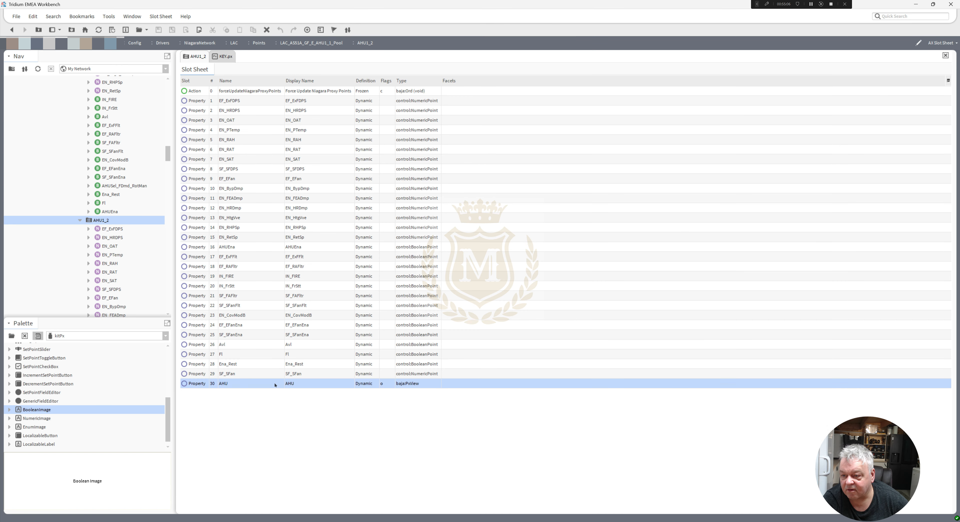
right_click(275, 384)
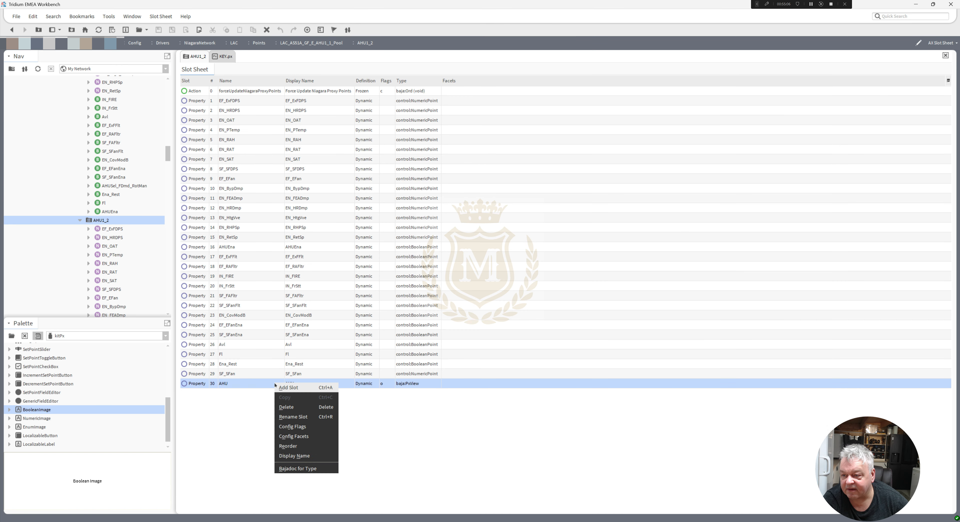
left_click(290, 407)
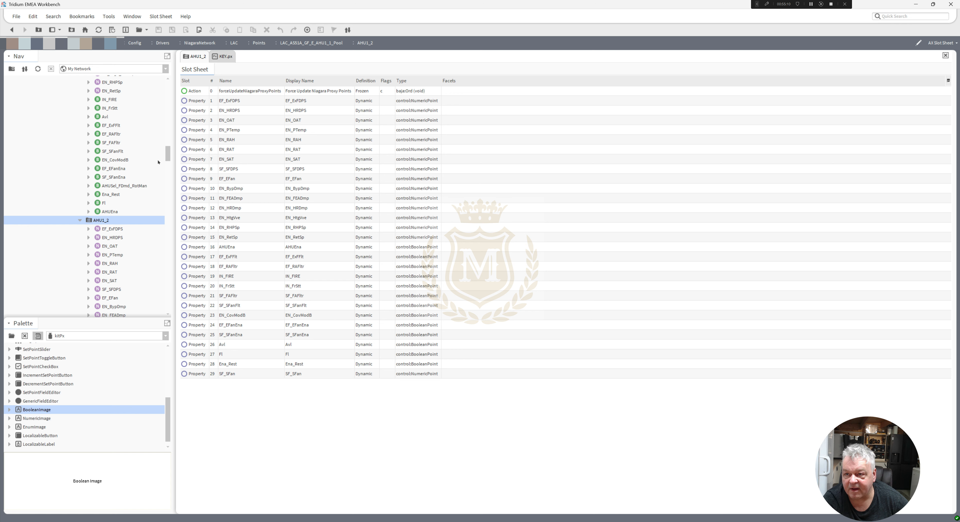
Create a Px view named AHU on AHU1_2 from AHU.px in the AHUs folder, reusing the existing file.
right_click(103, 221)
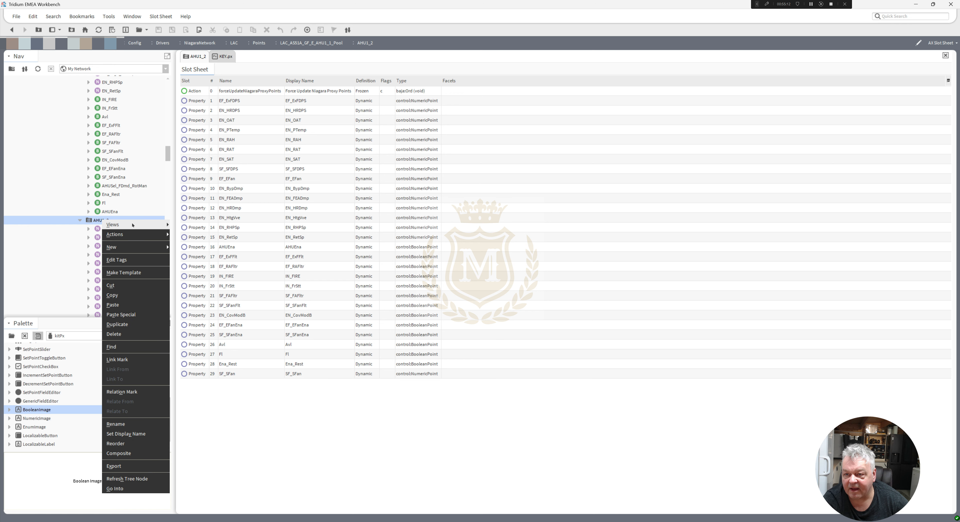
mouse_move(149, 224)
left_click(191, 315)
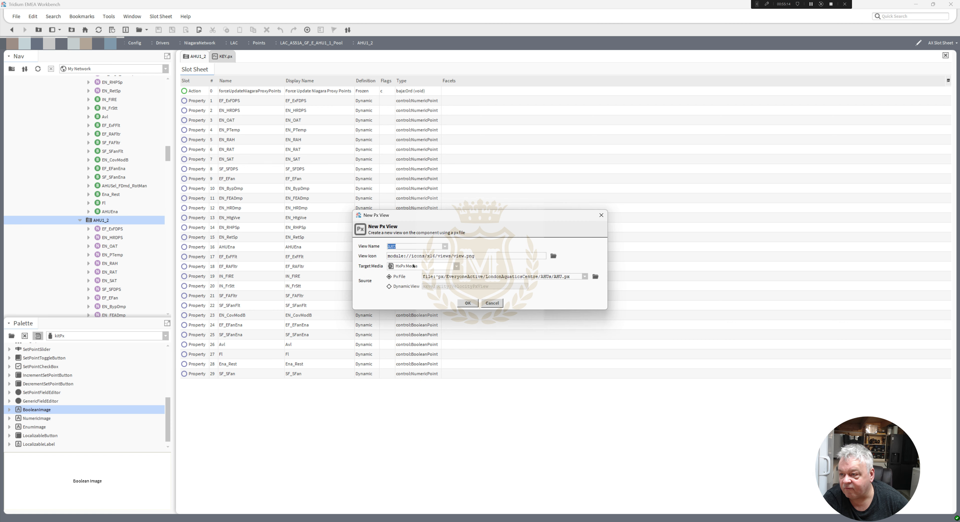
left_click(596, 276)
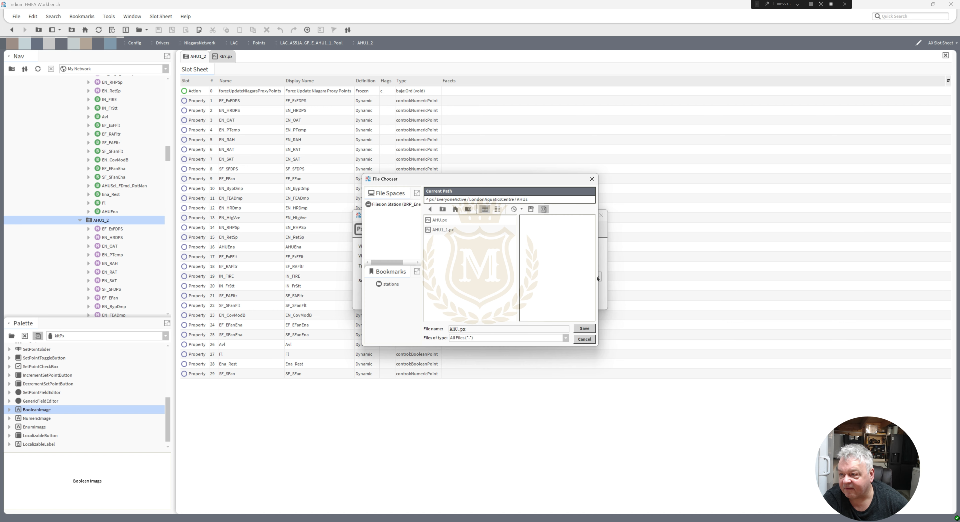
left_click(435, 221)
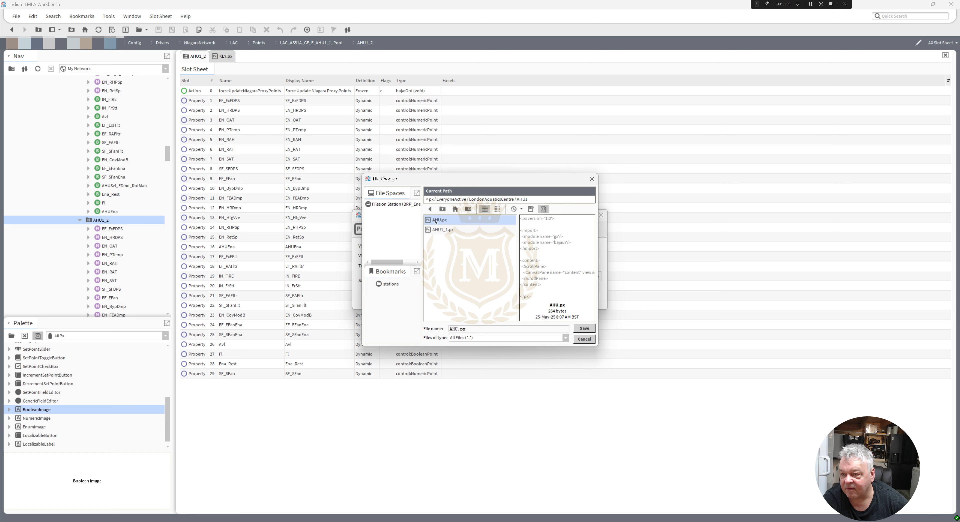
double_click(435, 220)
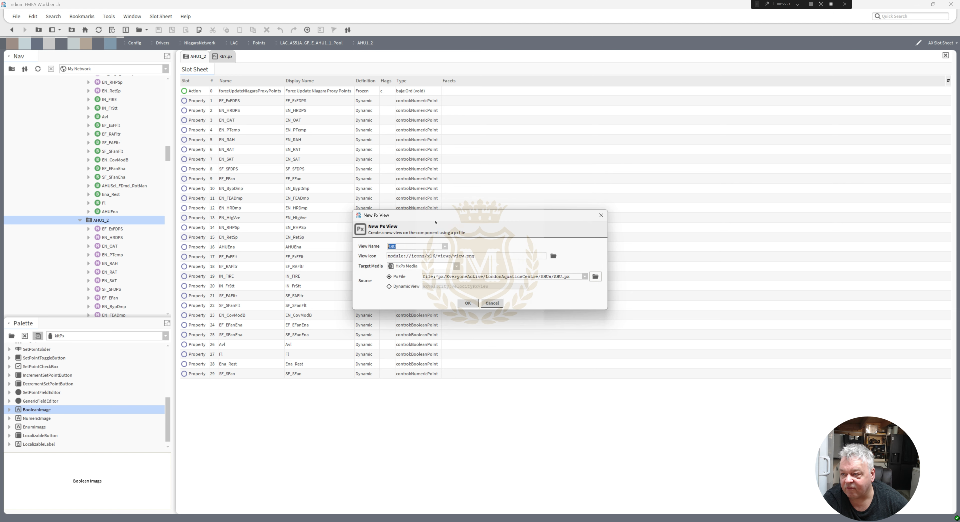
left_click(468, 303)
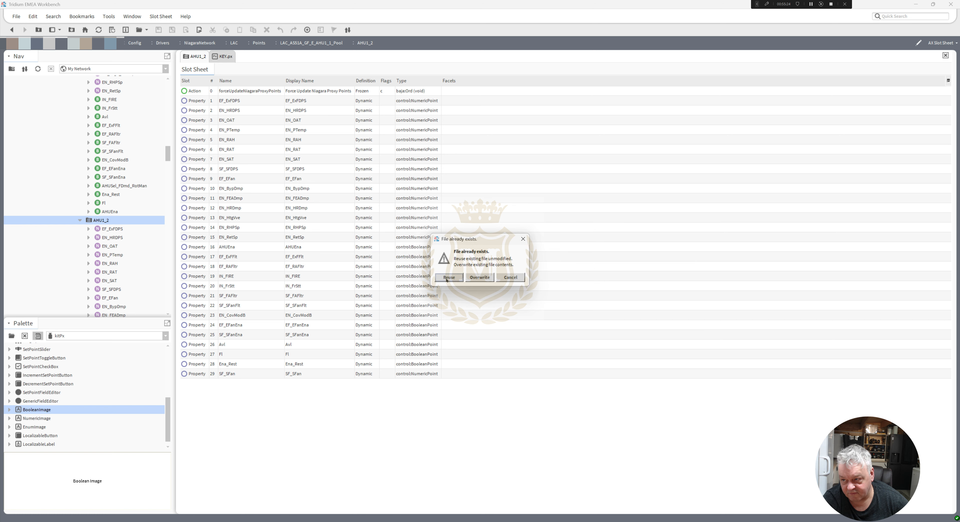
left_click(449, 277)
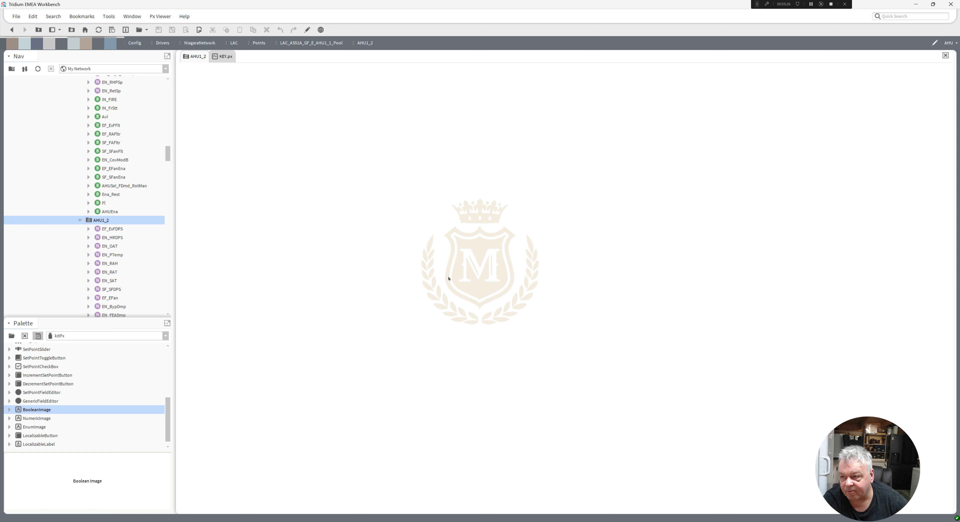
Close the blank AHU1_2 page and switch the KEY.px page to view mode.
left_click(307, 30)
left_click(307, 30)
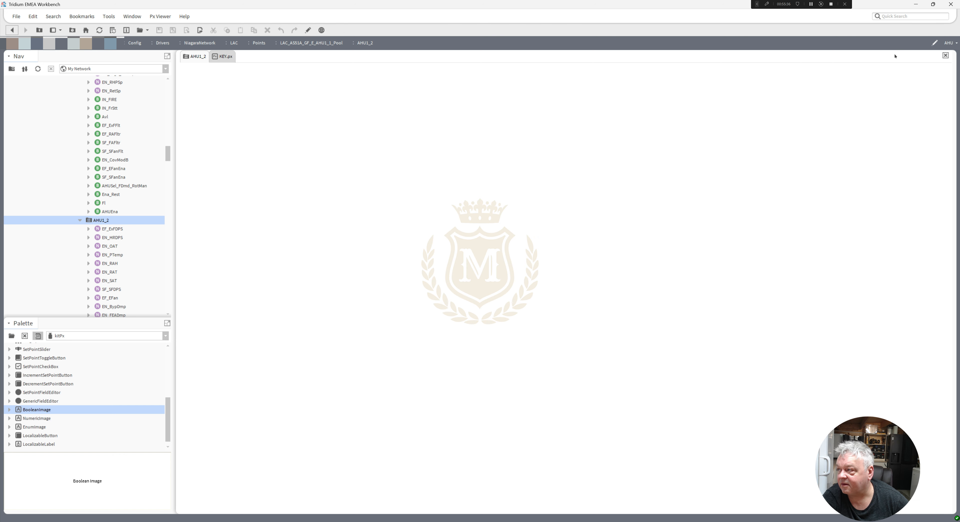
left_click(945, 56)
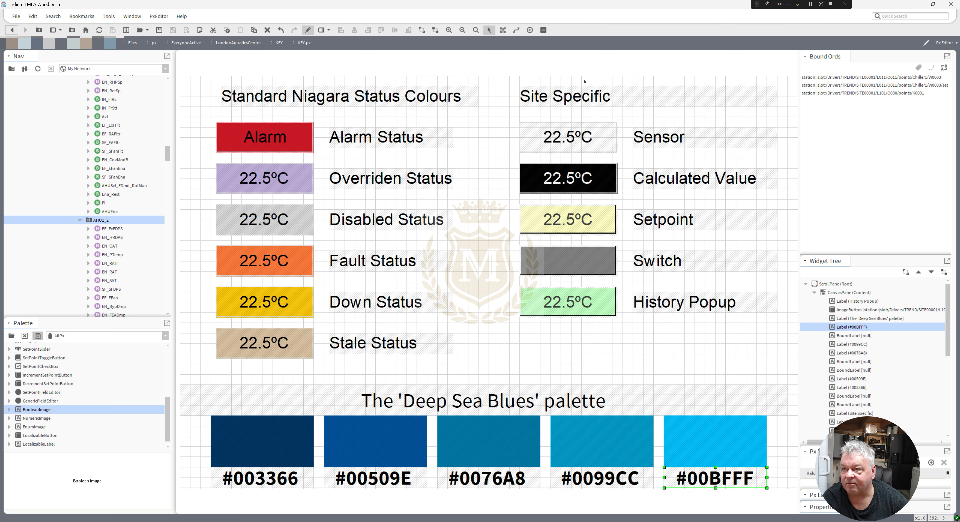
left_click(307, 31)
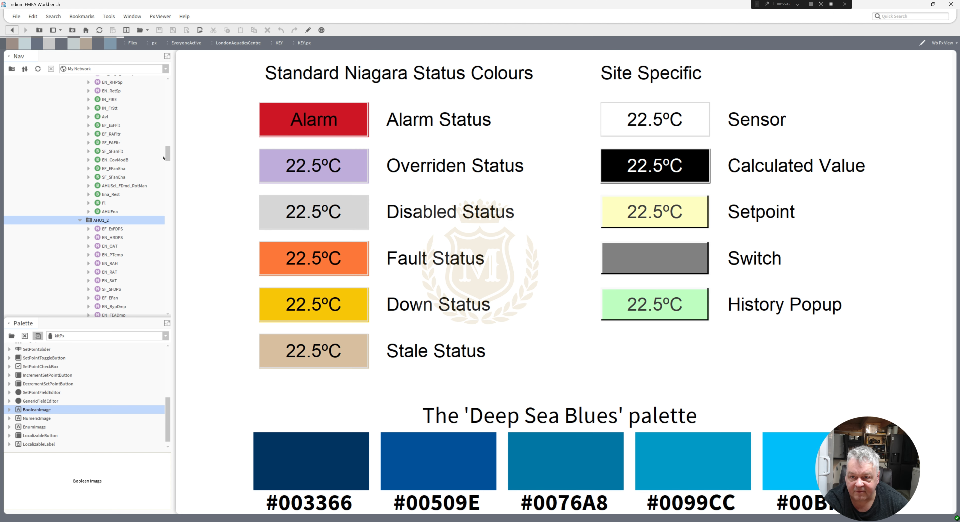
Open AHU1_2's slot sheet and delete the AHU PxView property again.
left_click_drag(169, 154, 169, 159)
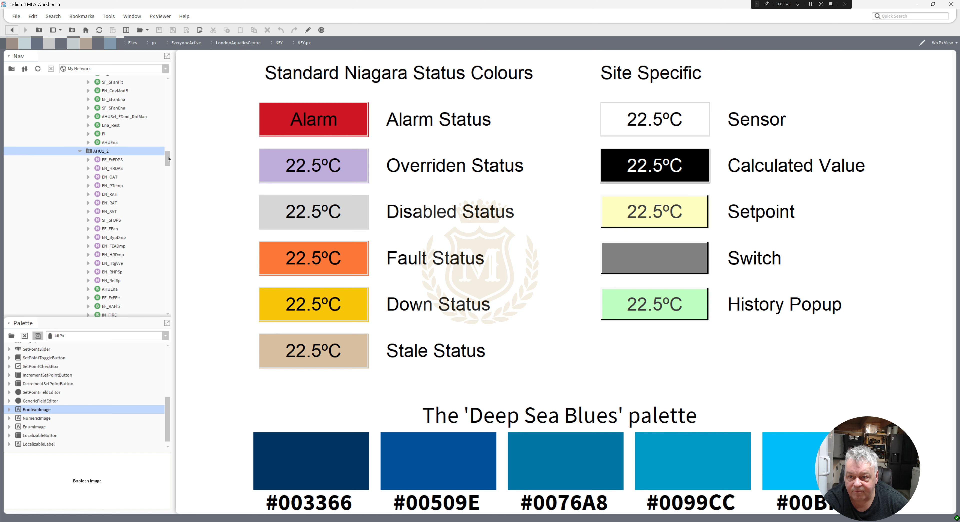
right_click(95, 152)
mouse_move(110, 156)
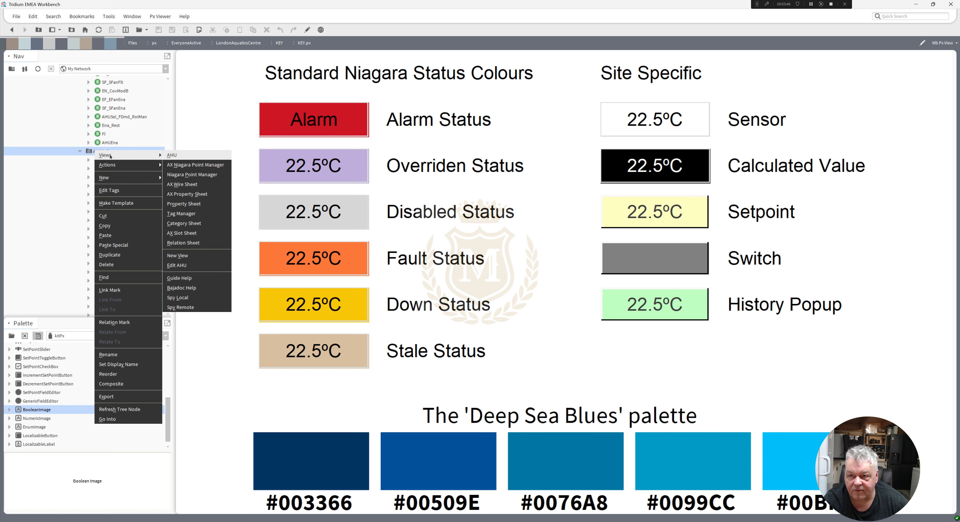
left_click(194, 234)
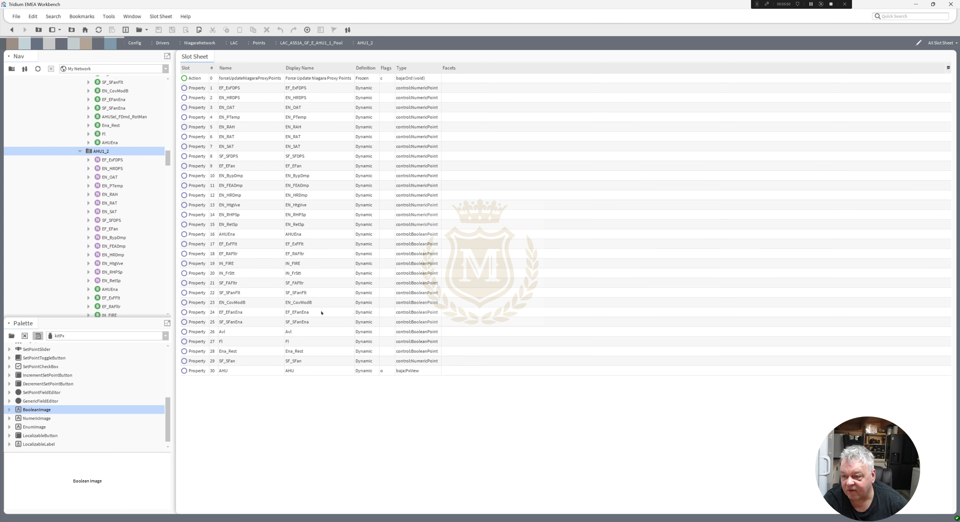
left_click(267, 373)
right_click(268, 372)
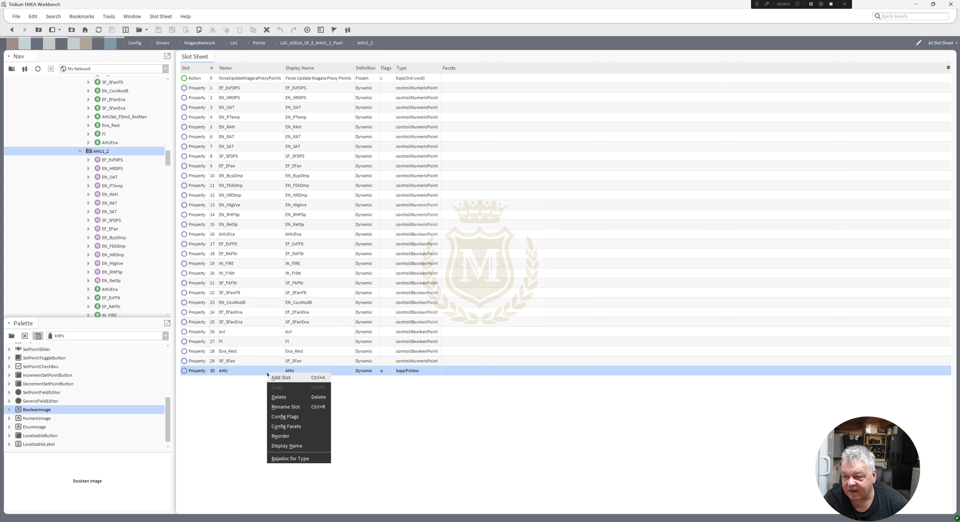
left_click(291, 398)
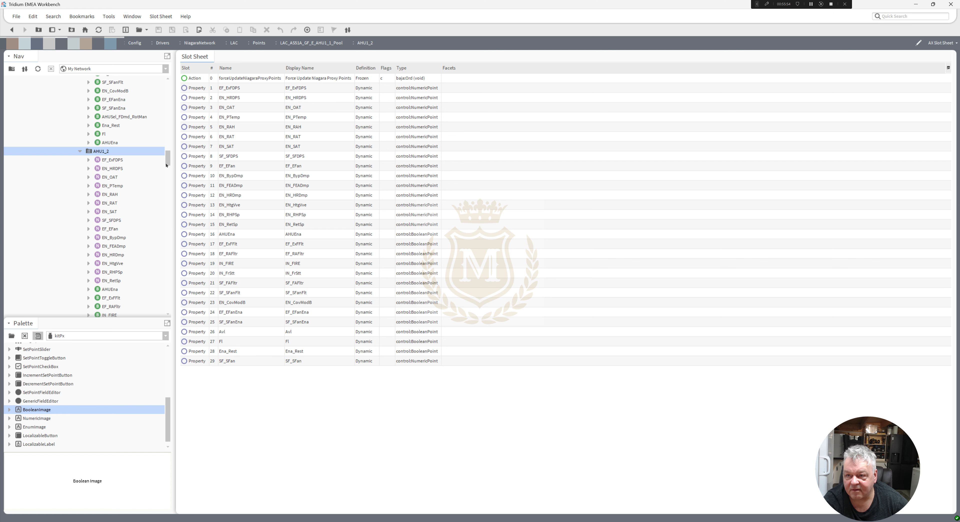
Review AHU1_1's graphic and check its AHU PxView entry in the slot sheet.
left_click_drag(166, 161, 167, 142)
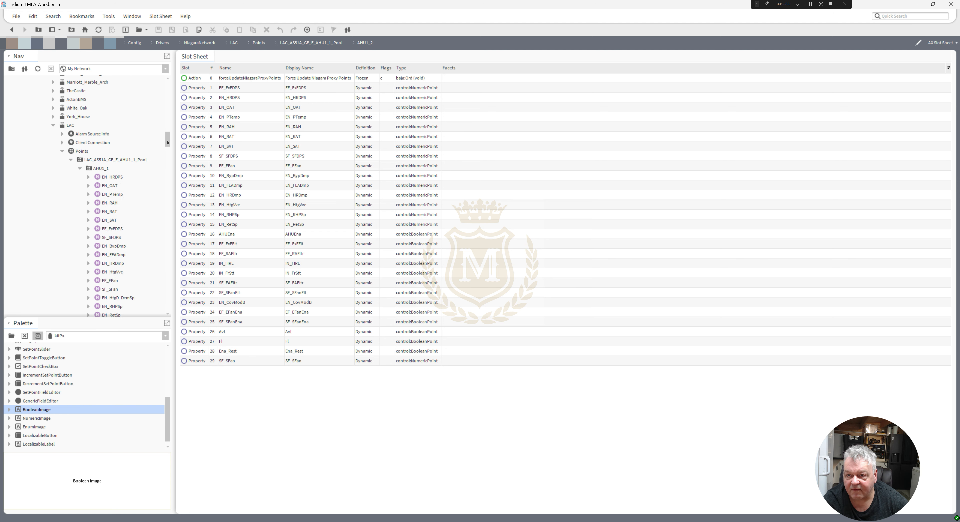
double_click(100, 169)
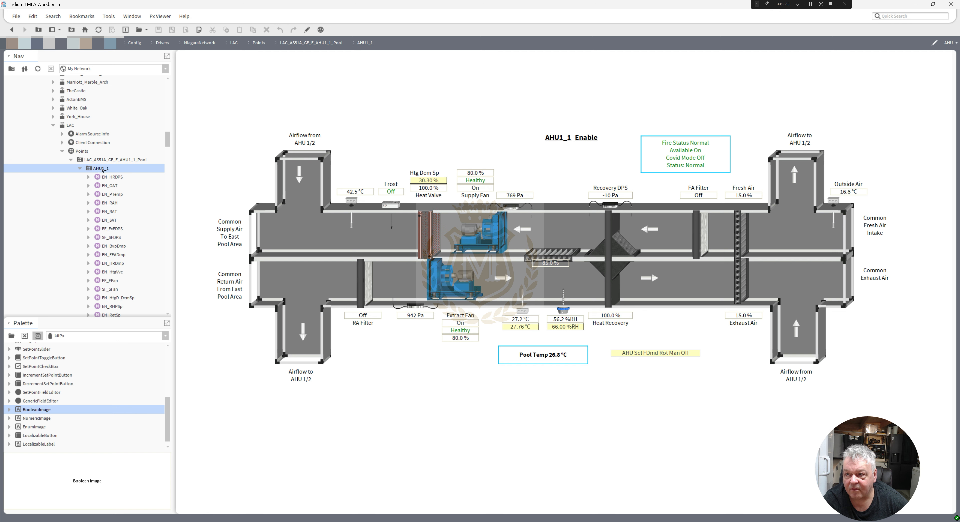
right_click(101, 172)
mouse_move(112, 176)
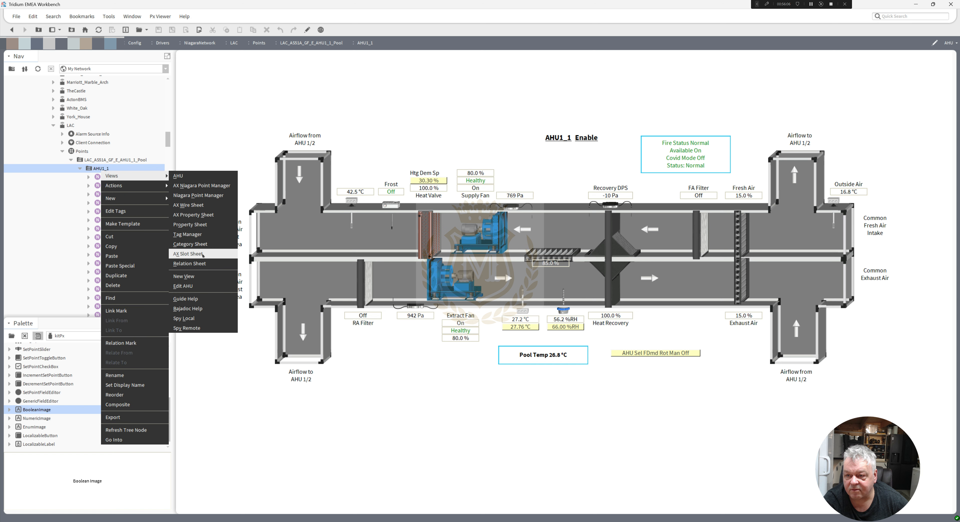
left_click(201, 254)
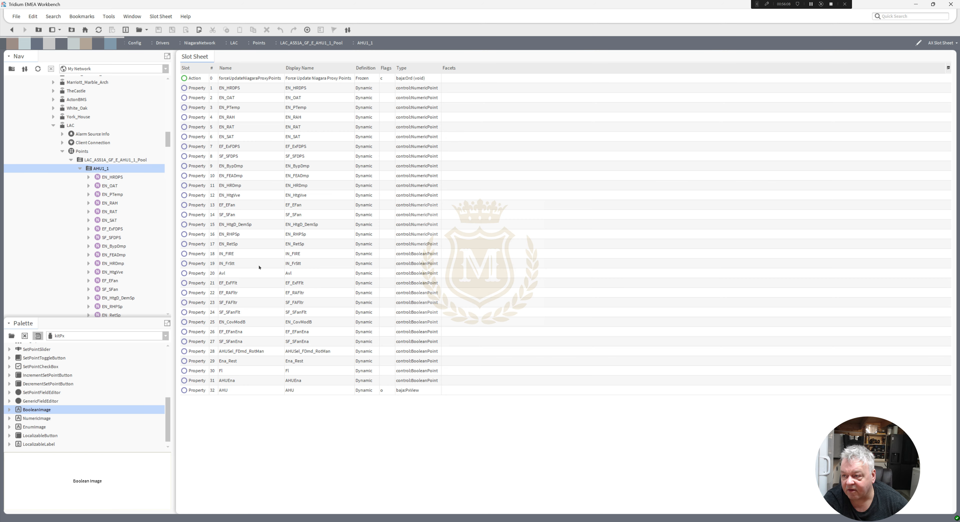
left_click(302, 391)
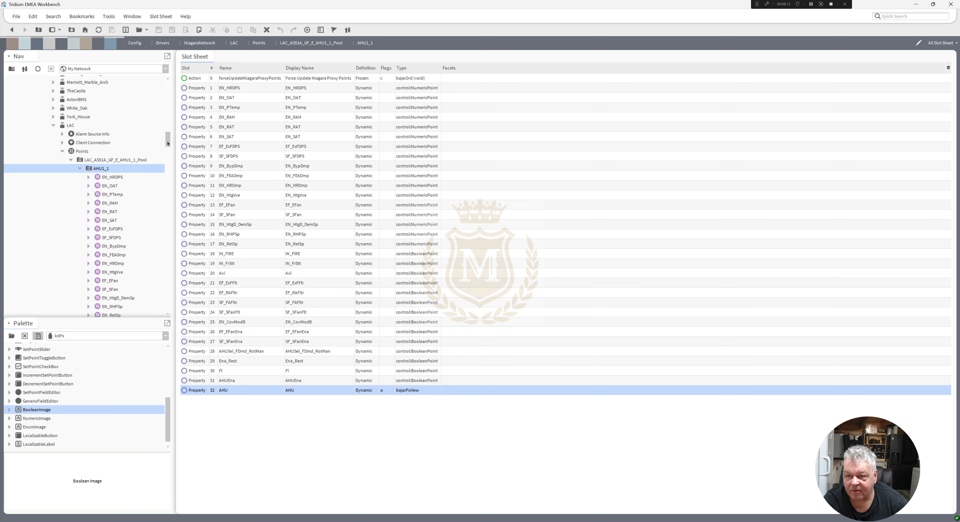
Create a Px view named AHU on AHU1_2 again from AHU.px in the AHUs folder, reusing the existing file unmodified.
left_click_drag(167, 143, 168, 157)
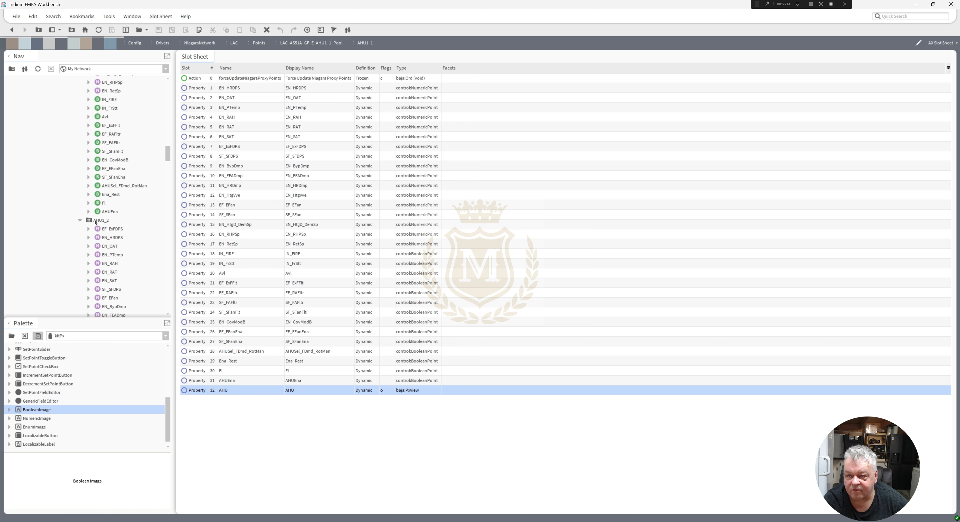
right_click(95, 221)
mouse_move(121, 225)
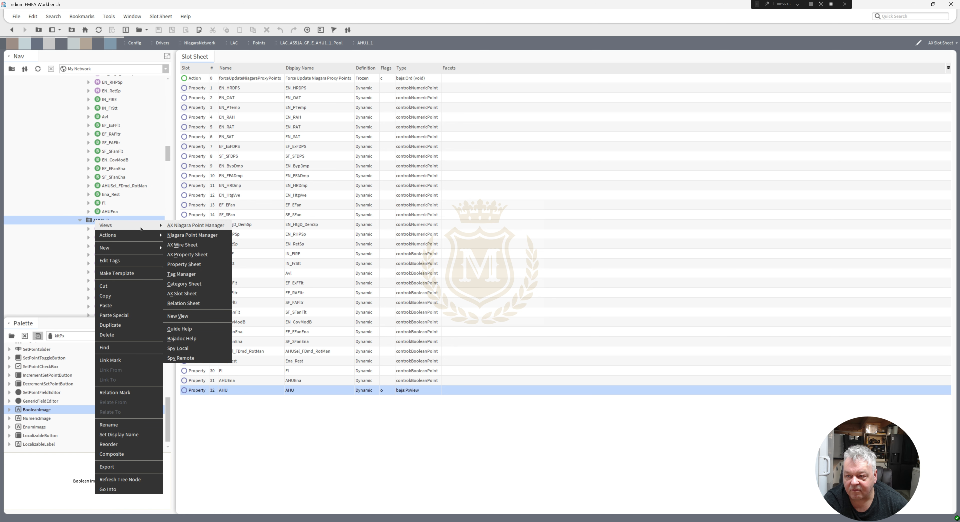
left_click(202, 317)
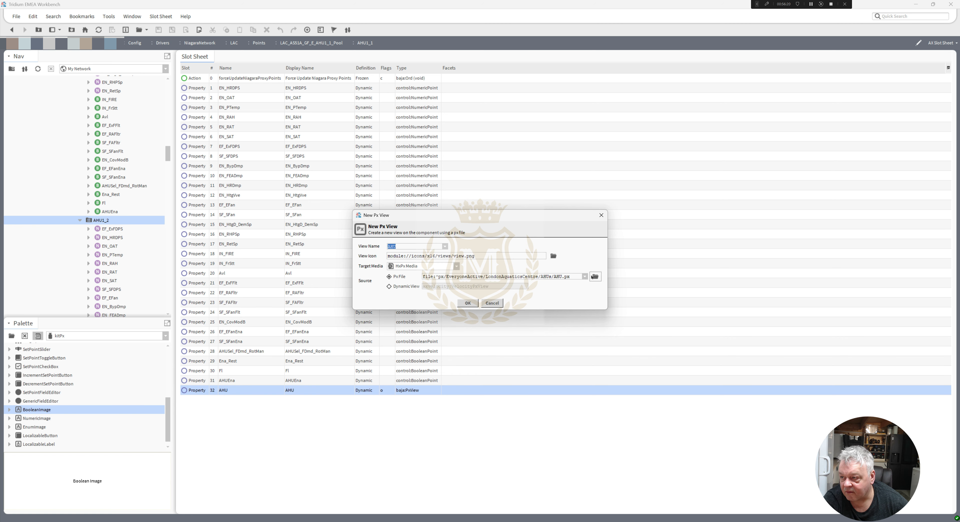
left_click(595, 276)
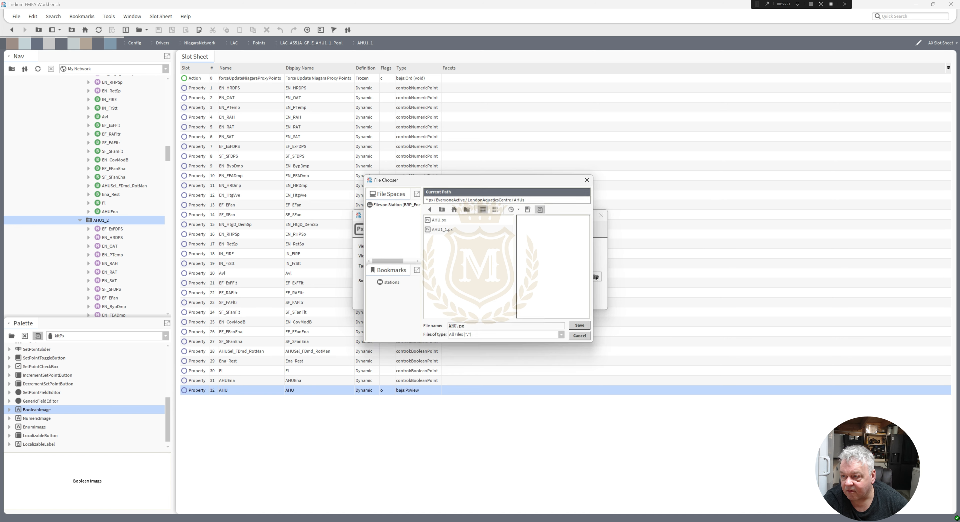
left_click(439, 221)
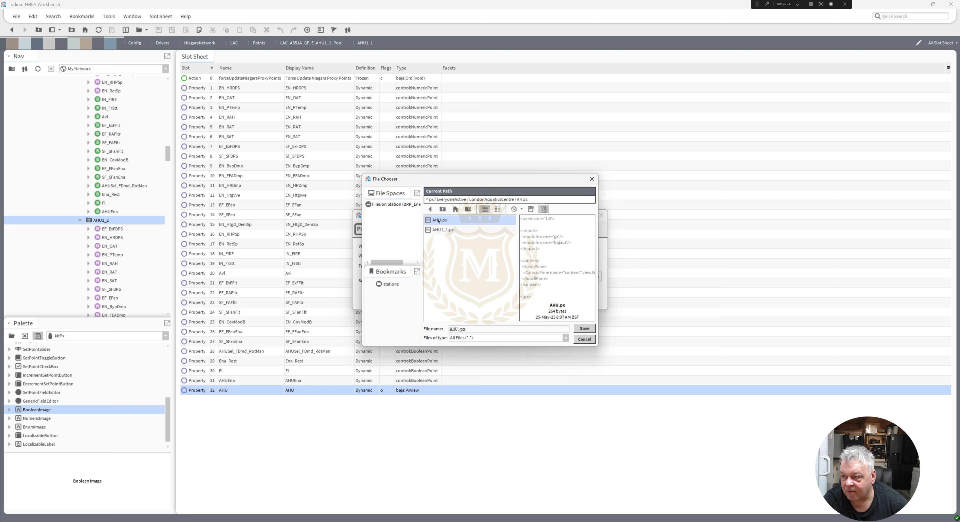
double_click(439, 221)
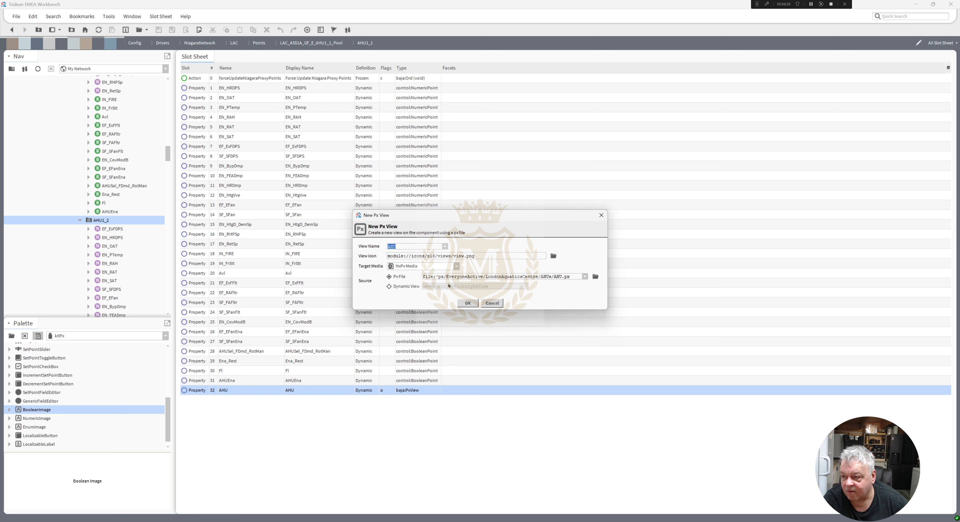
left_click(468, 304)
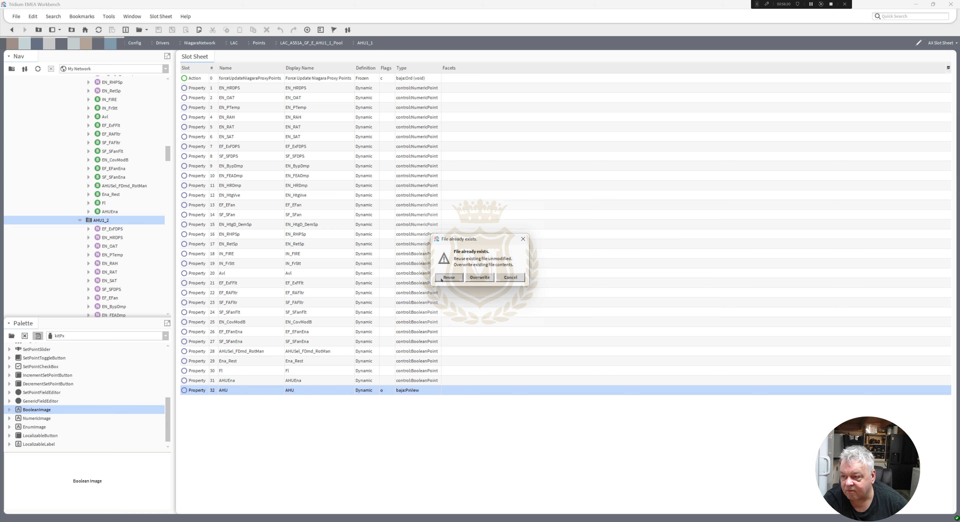
left_click(441, 279)
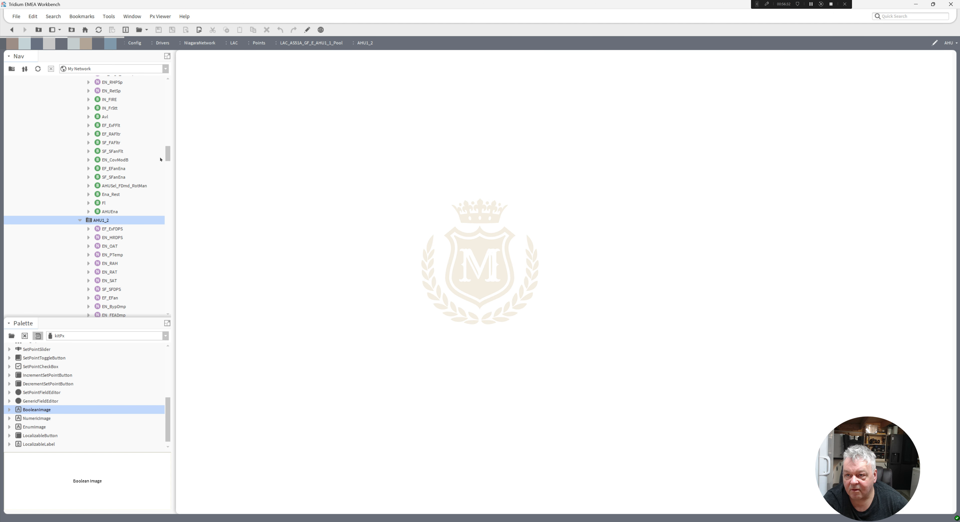
Check AHU1_2's AHU page in edit mode, return to view mode and reopen the AHU view from the folder.
left_click_drag(168, 156, 168, 152)
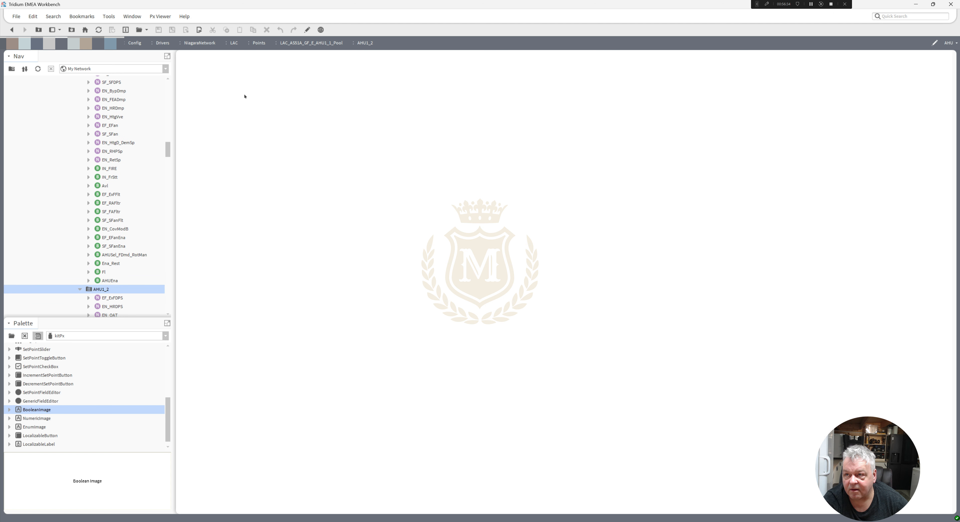
left_click(306, 33)
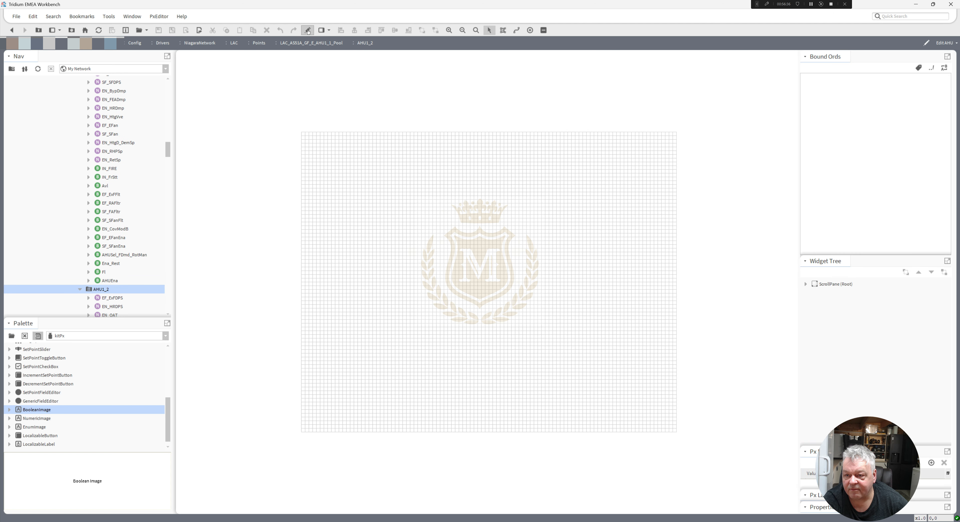
left_click(12, 30)
left_click_drag(168, 151, 171, 156)
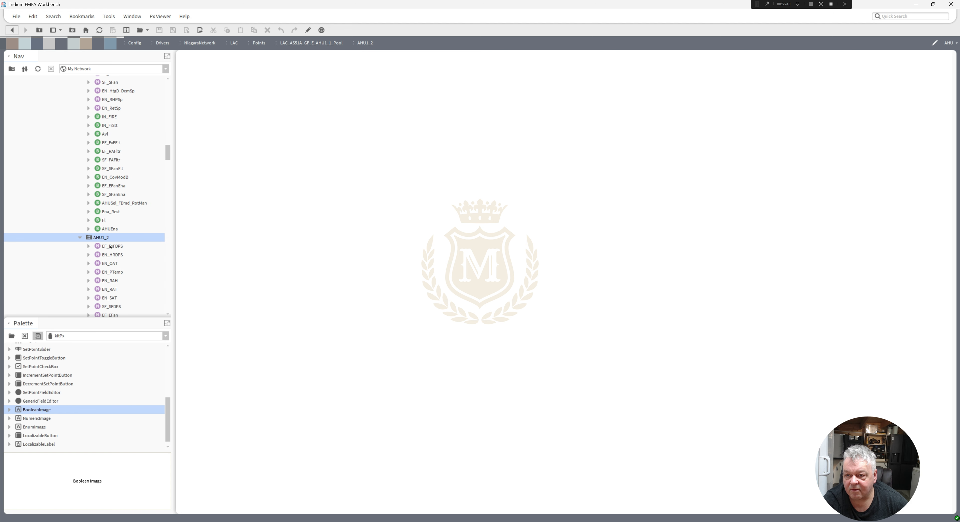
right_click(97, 238)
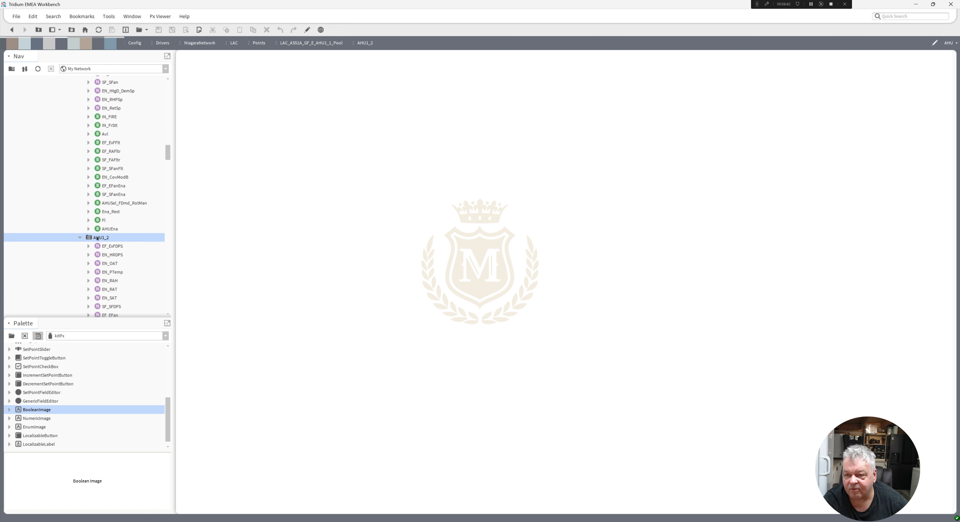
right_click(93, 233)
mouse_move(112, 242)
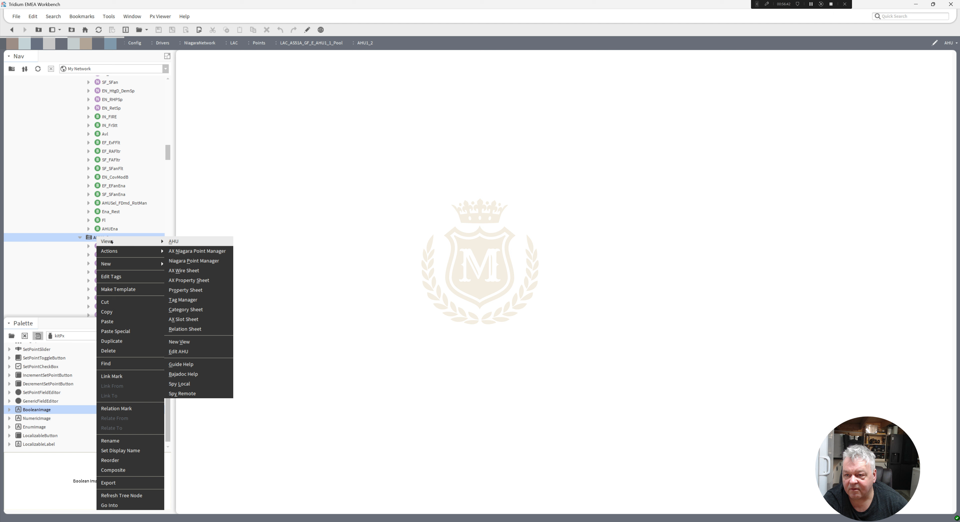
left_click(184, 242)
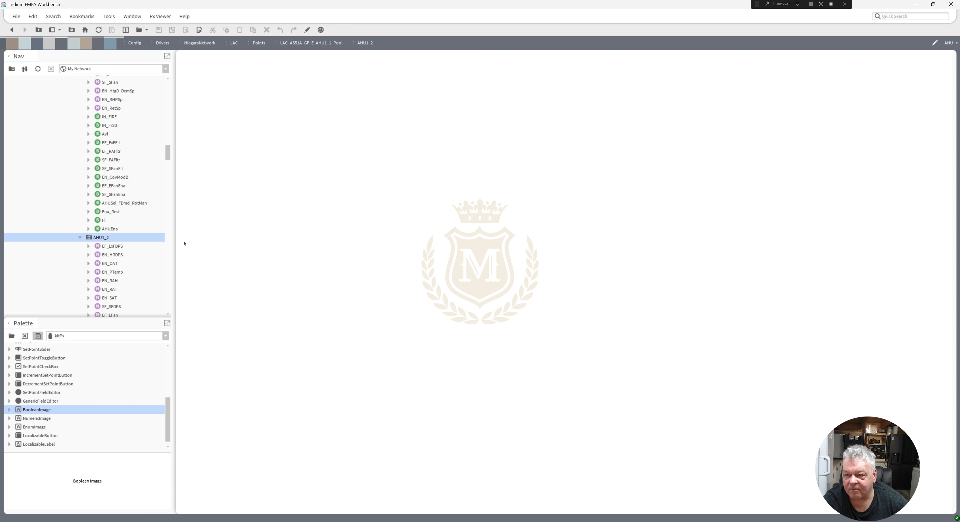
Open AHU1_2's slot sheet and delete the AHU PxView property.
right_click(100, 240)
mouse_move(129, 245)
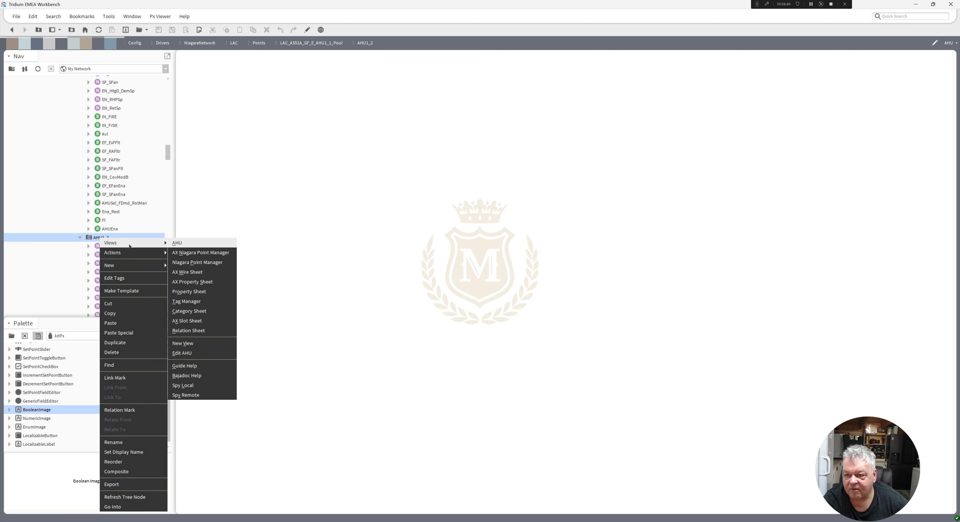
left_click(186, 320)
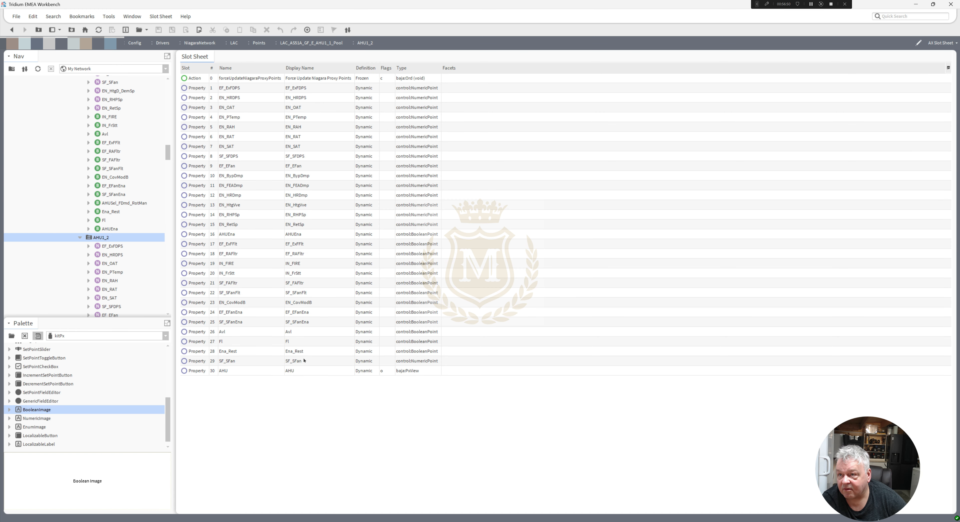
left_click(296, 372)
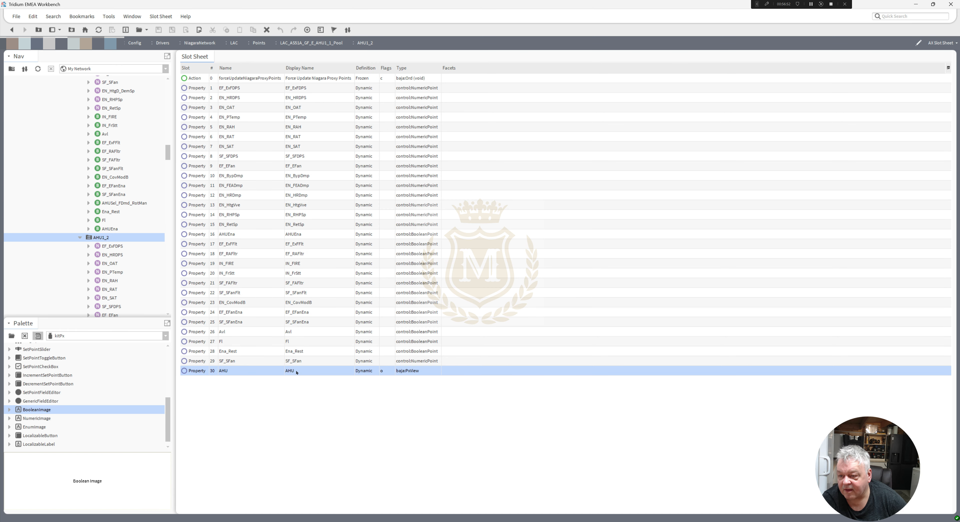
right_click(297, 371)
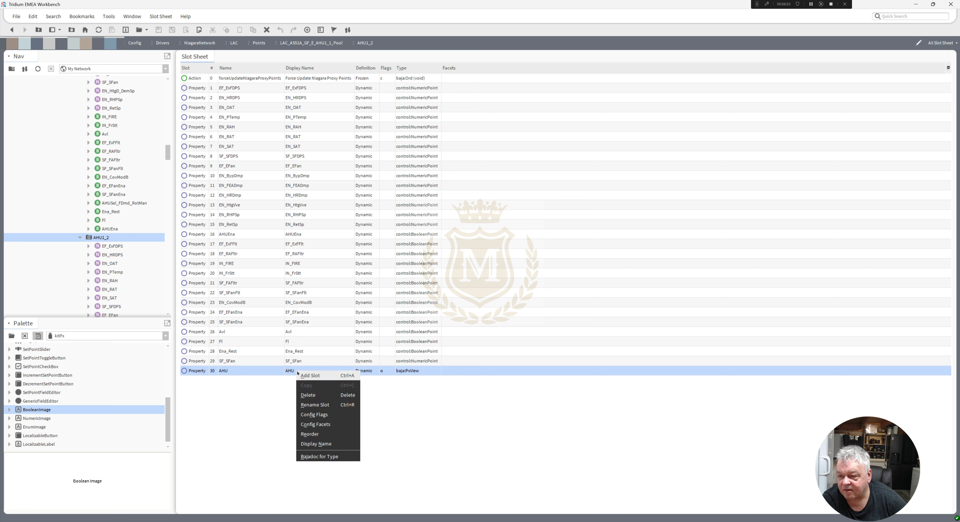
left_click(315, 395)
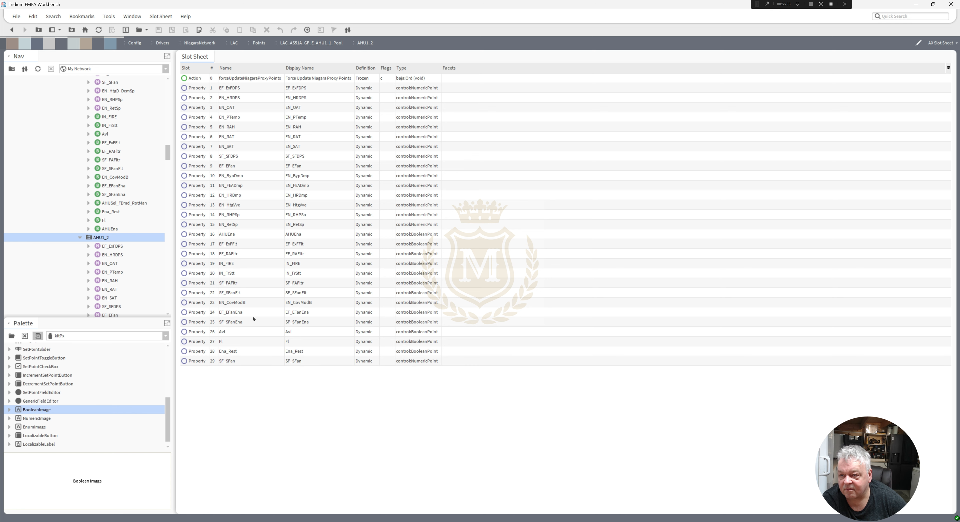
Open AHU1_1's graphic in edit mode, inspect the heat valve label's binding properties and return to view mode.
left_click_drag(168, 152, 169, 145)
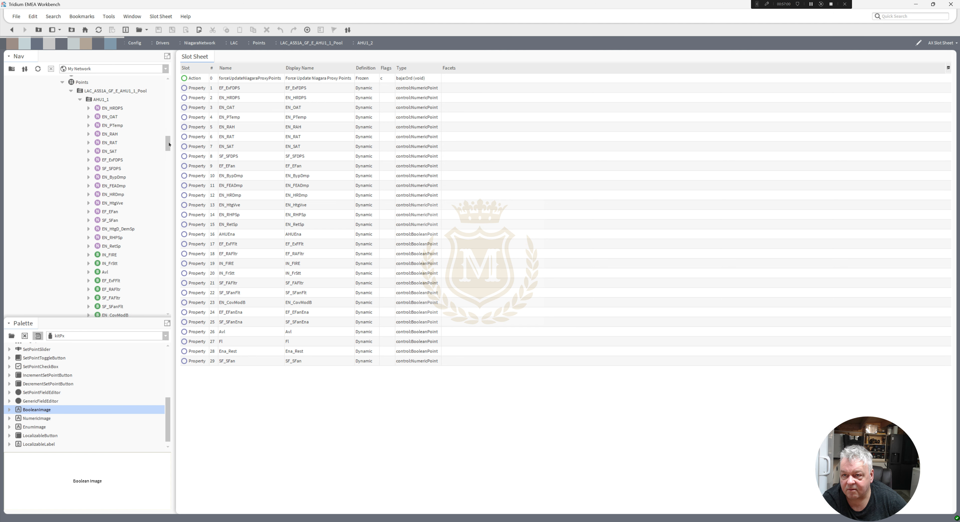
double_click(100, 99)
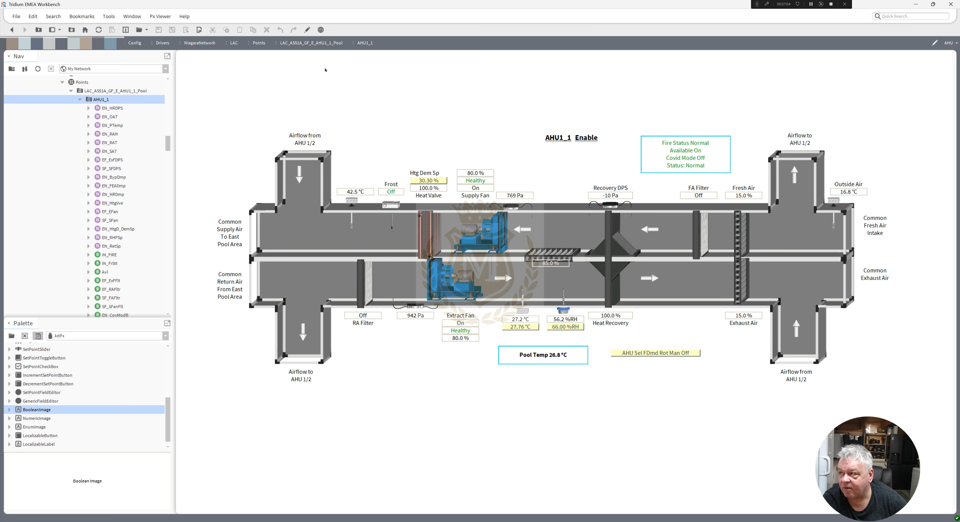
left_click(307, 29)
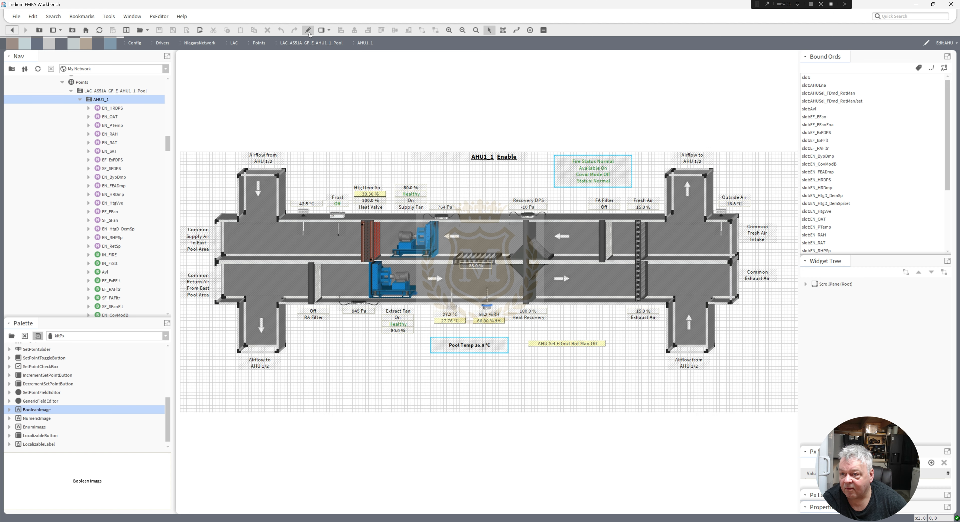
double_click(371, 200)
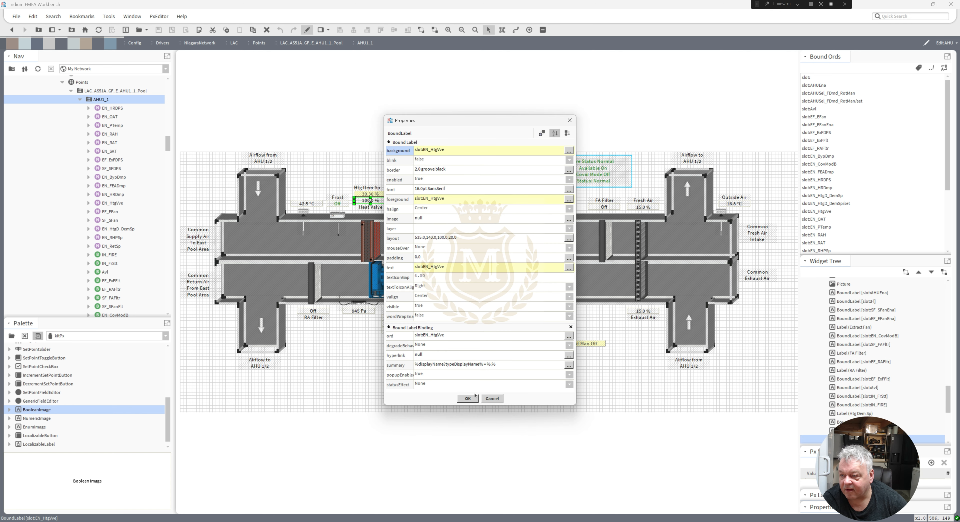
left_click(467, 399)
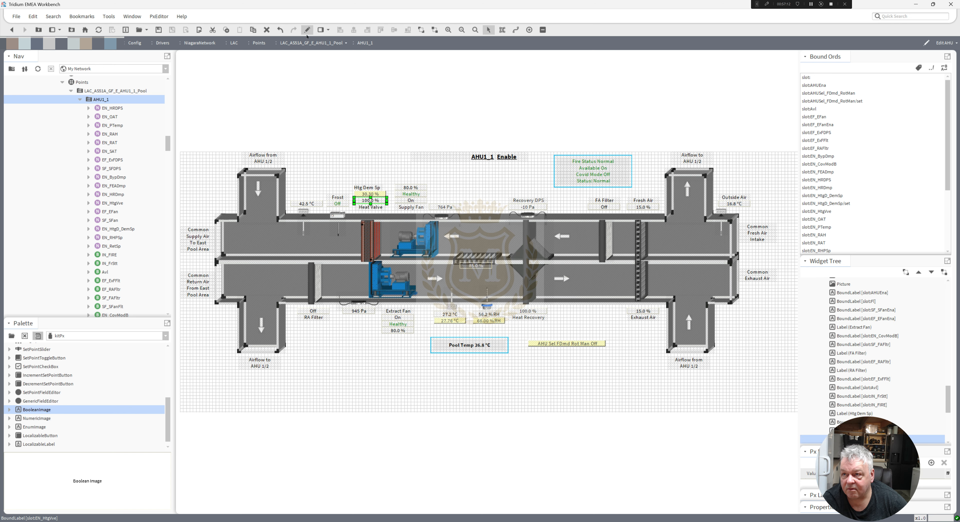
left_click(307, 30)
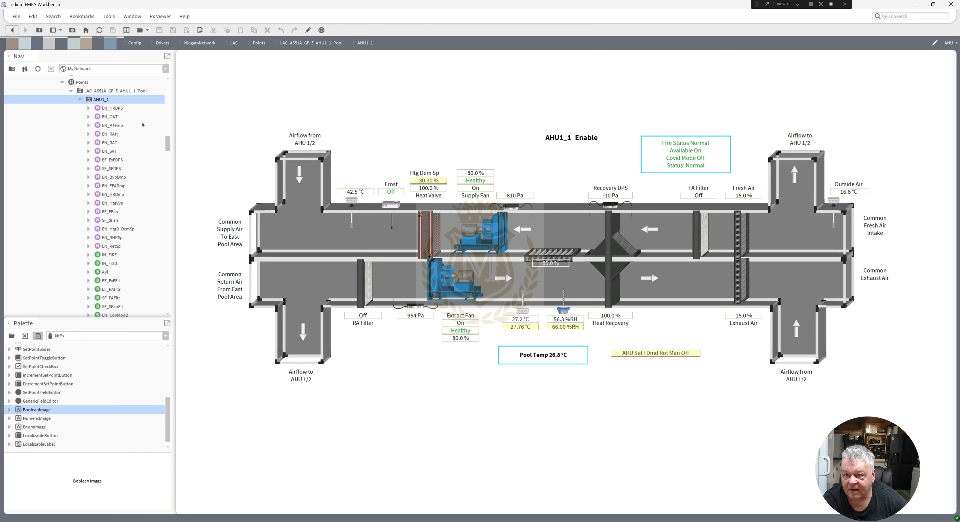
Open AHU1_2's point manager and review its list of points.
left_click_drag(170, 147, 172, 145)
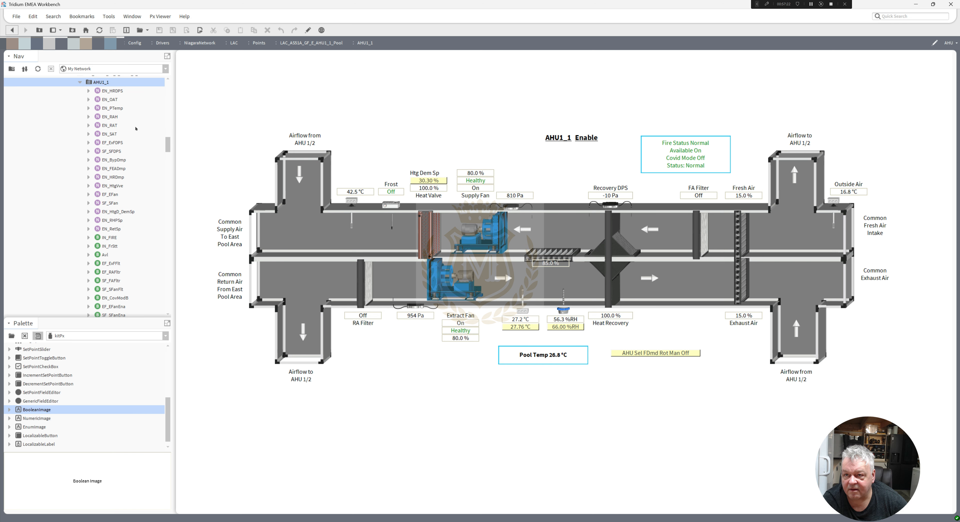
left_click_drag(168, 145, 172, 153)
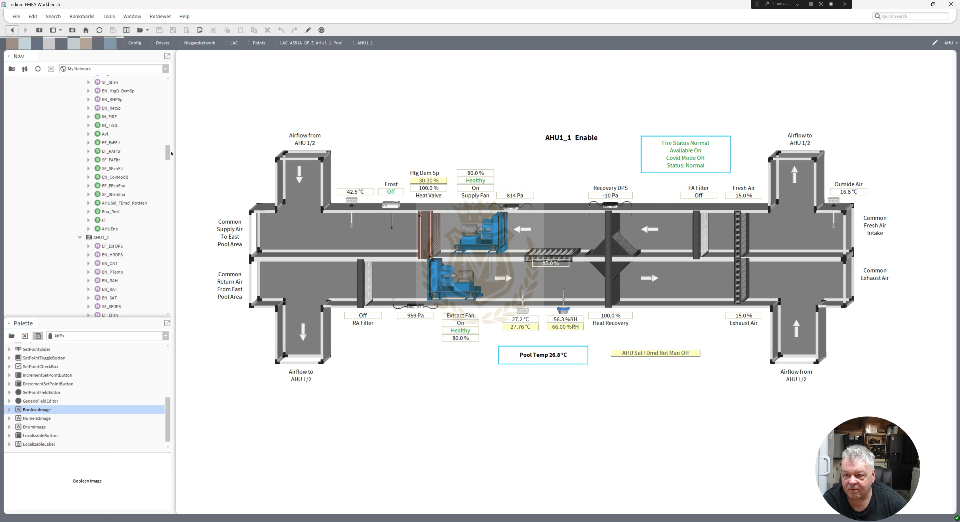
left_click_drag(171, 145, 173, 155)
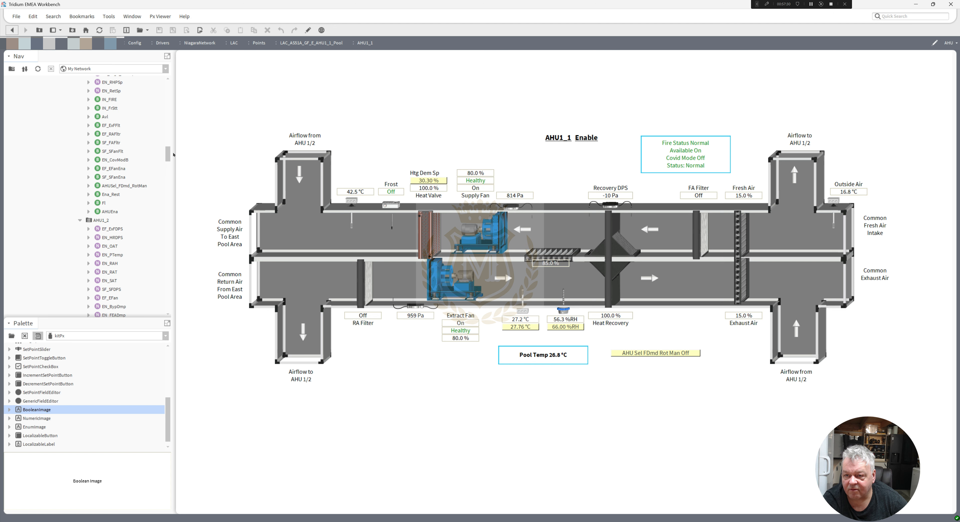
double_click(98, 220)
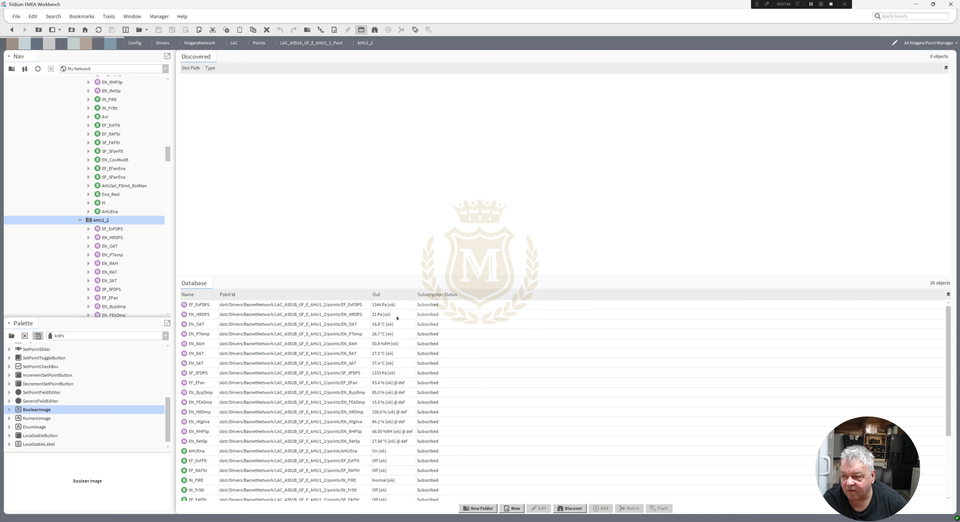
scroll(843, 333, "down", 3)
scroll(924, 347, "up", 3)
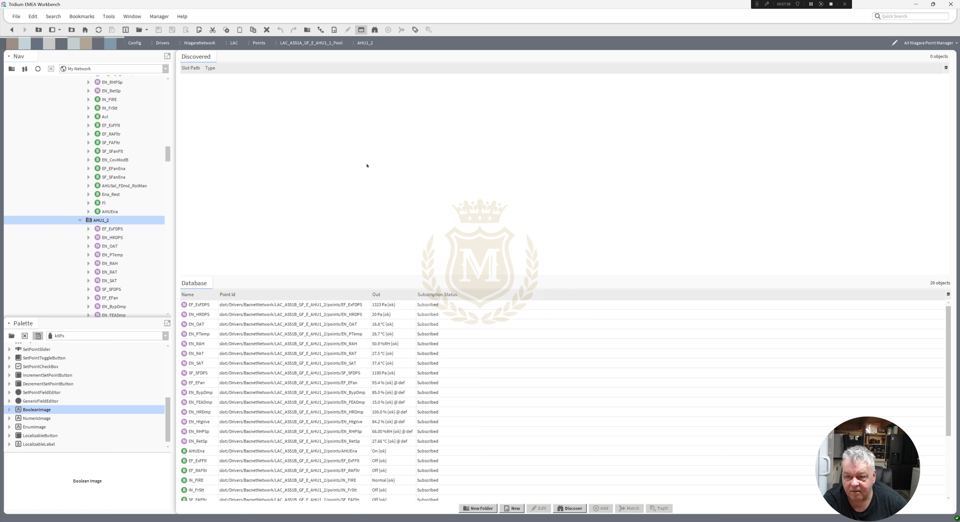
Try creating a new AHU Px view on AHU1_2 that reuses the existing AHU.px file unmodified.
right_click(99, 223)
mouse_move(123, 226)
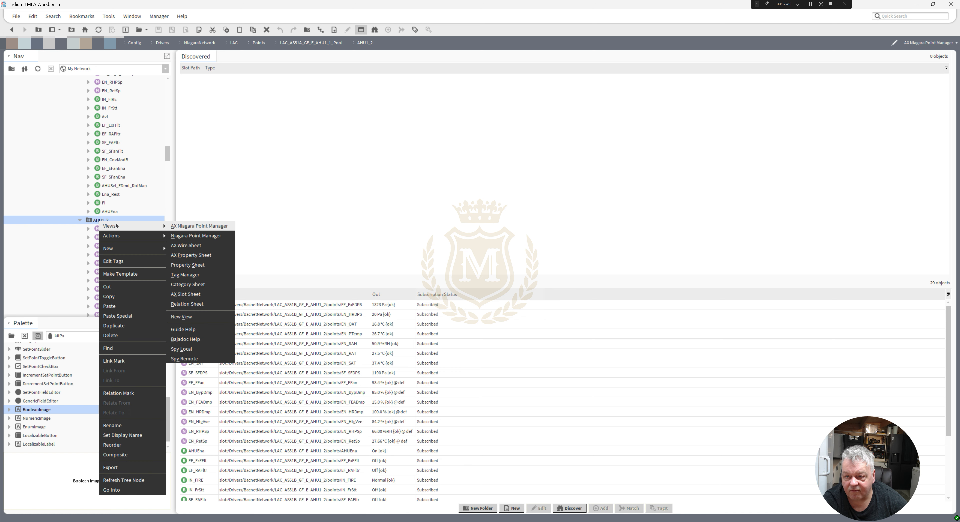
left_click(205, 317)
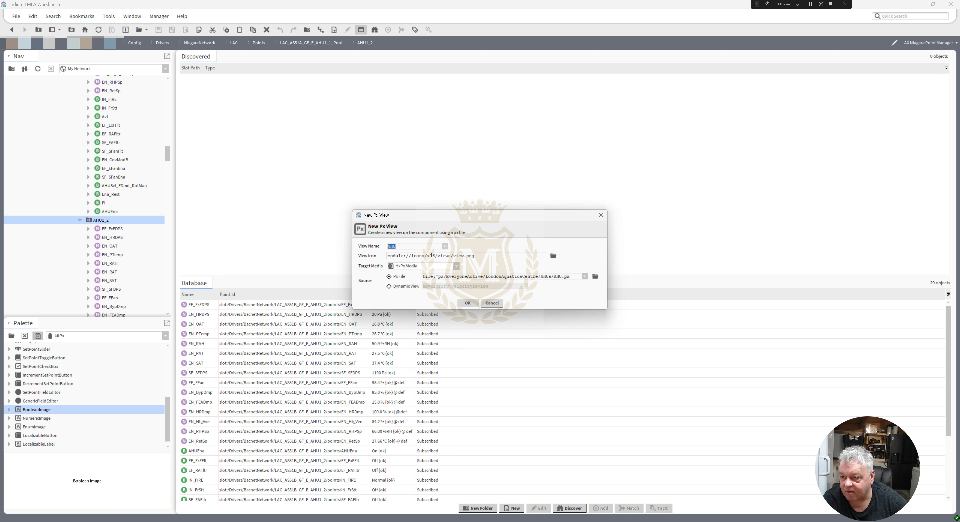
left_click(595, 277)
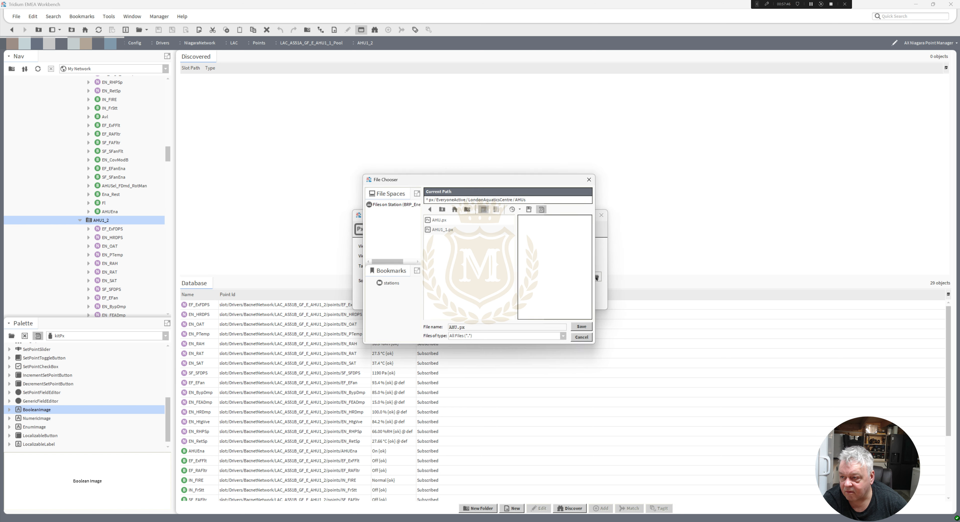
left_click(436, 223)
double_click(436, 222)
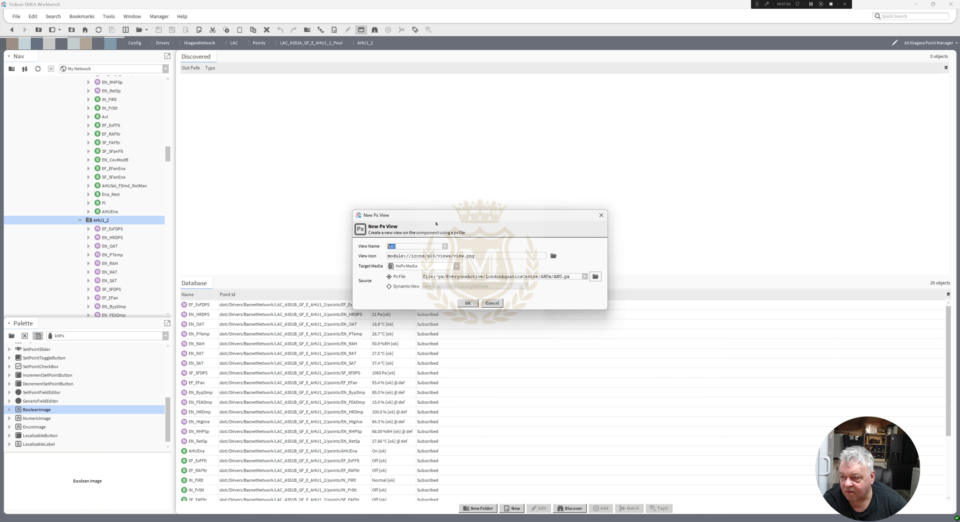
left_click(468, 303)
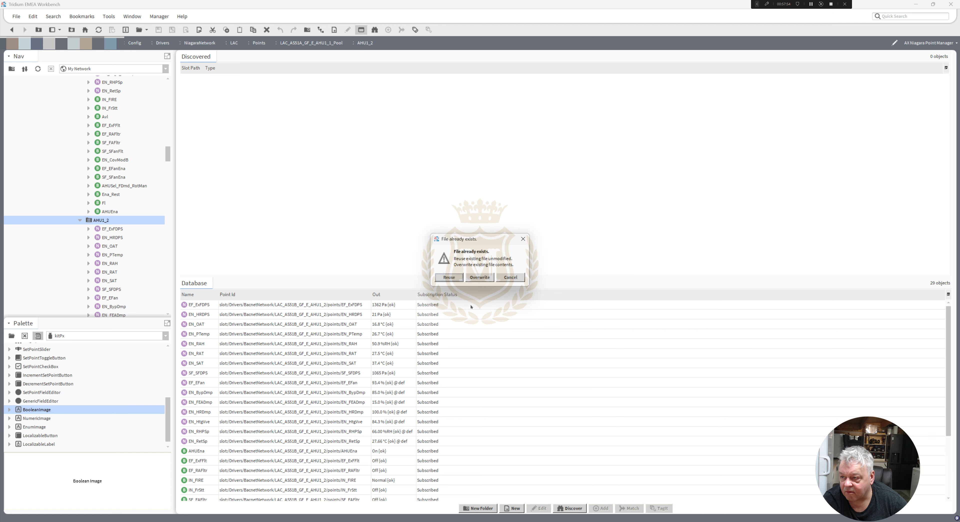
left_click(448, 278)
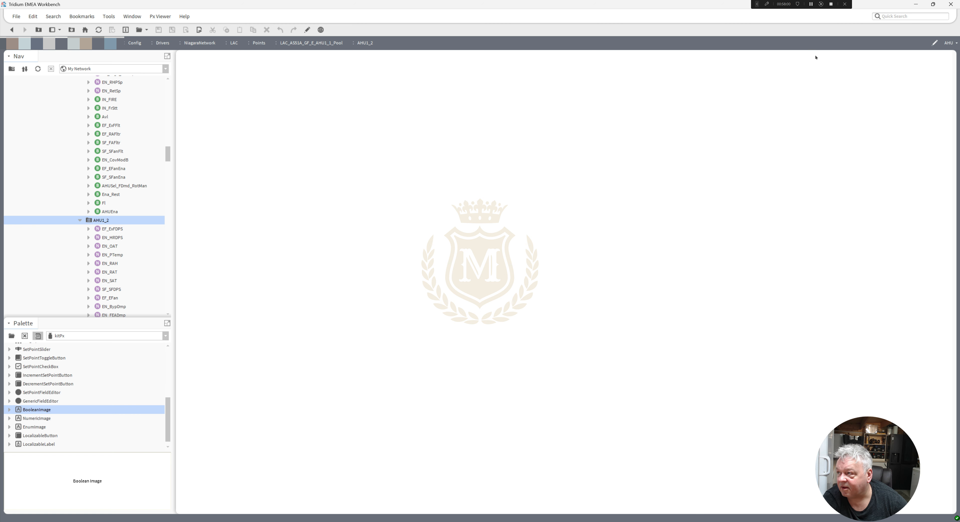
left_click(810, 4)
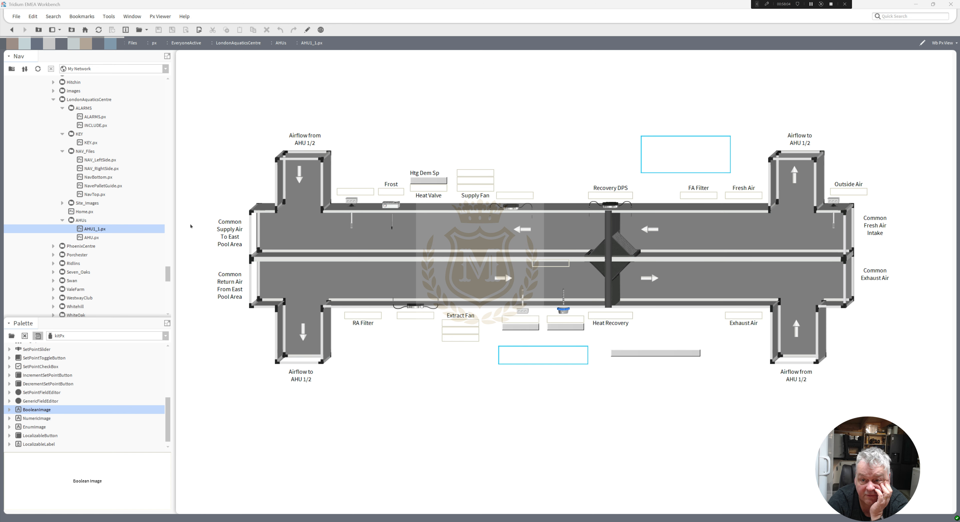
Open AHU.px from the LondonAquaticsCentre AHUs folder, check it in edit mode and delete the file.
scroll(167, 275, "up", 3)
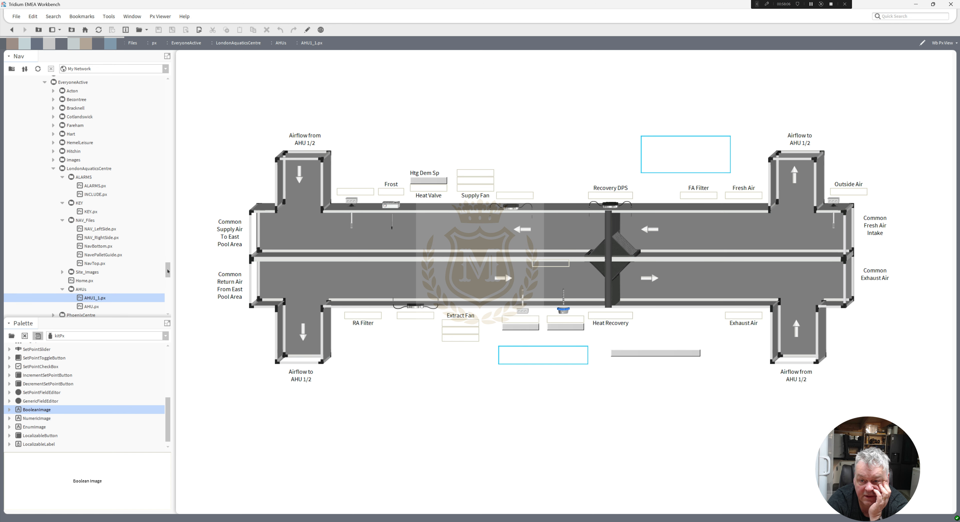
double_click(91, 307)
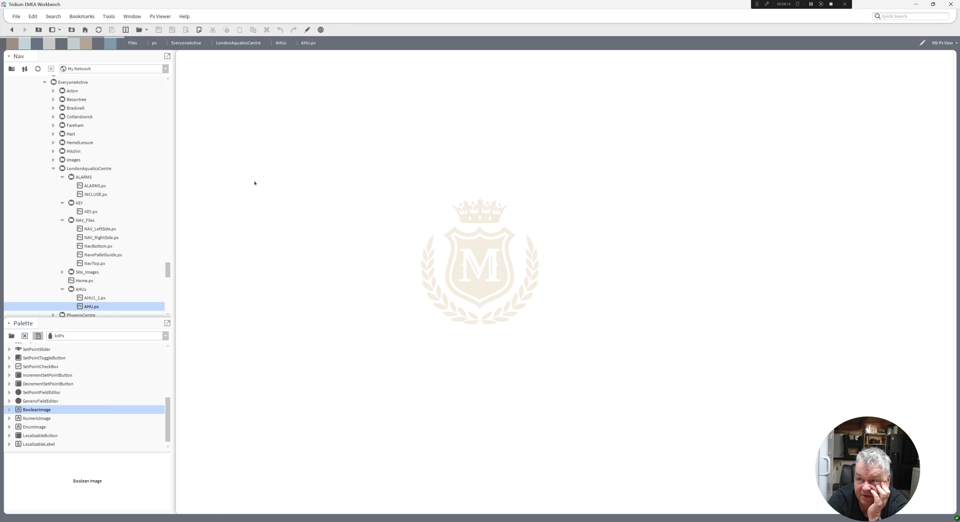
left_click(307, 30)
left_click(307, 30)
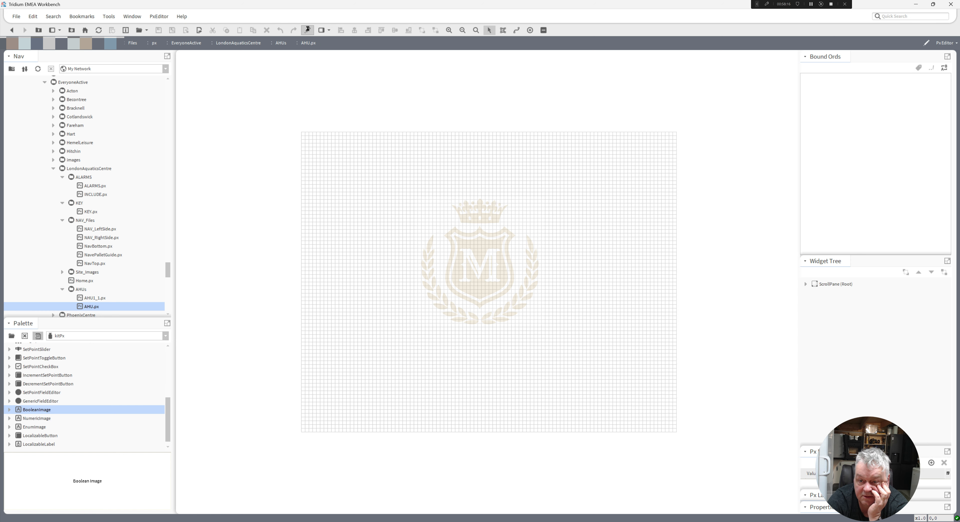
right_click(91, 307)
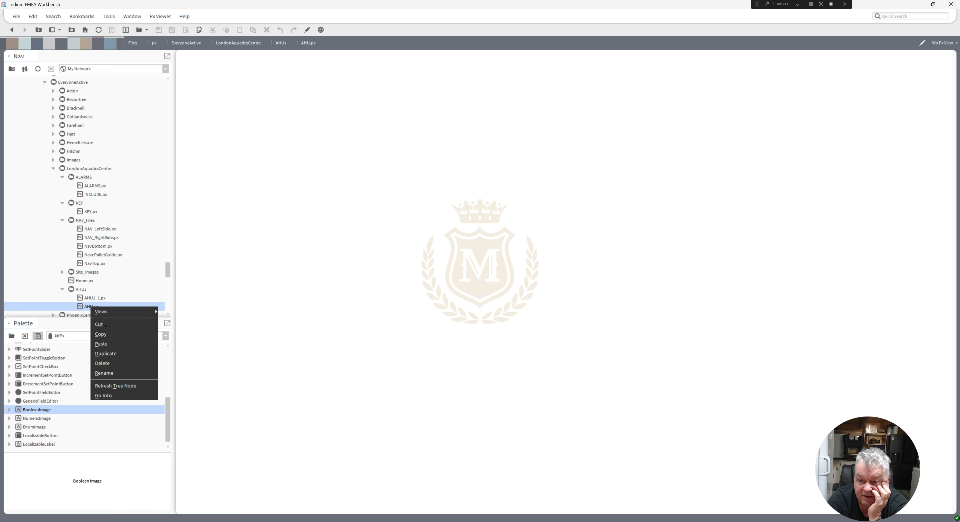
left_click(112, 358)
Rename the AHU1_1.px file in the AHUs folder to AHU.px.
right_click(93, 297)
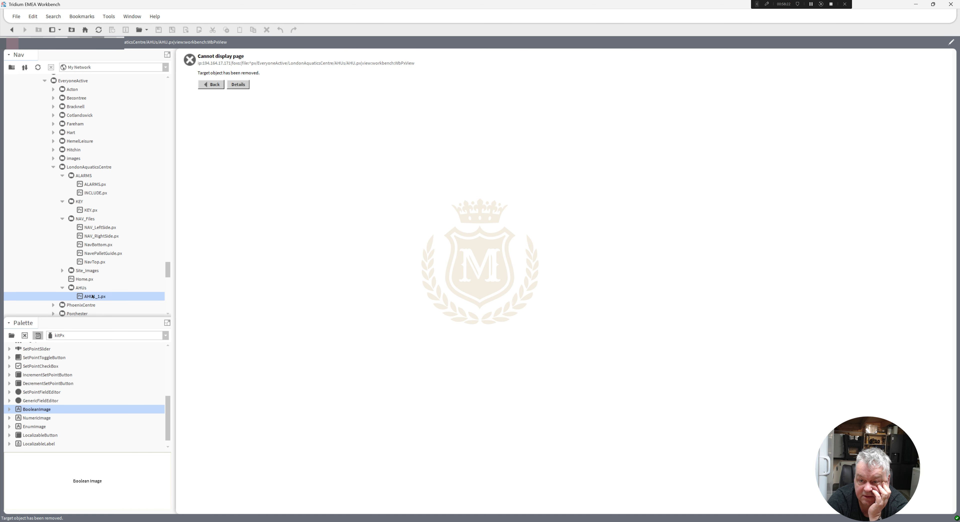
left_click(121, 360)
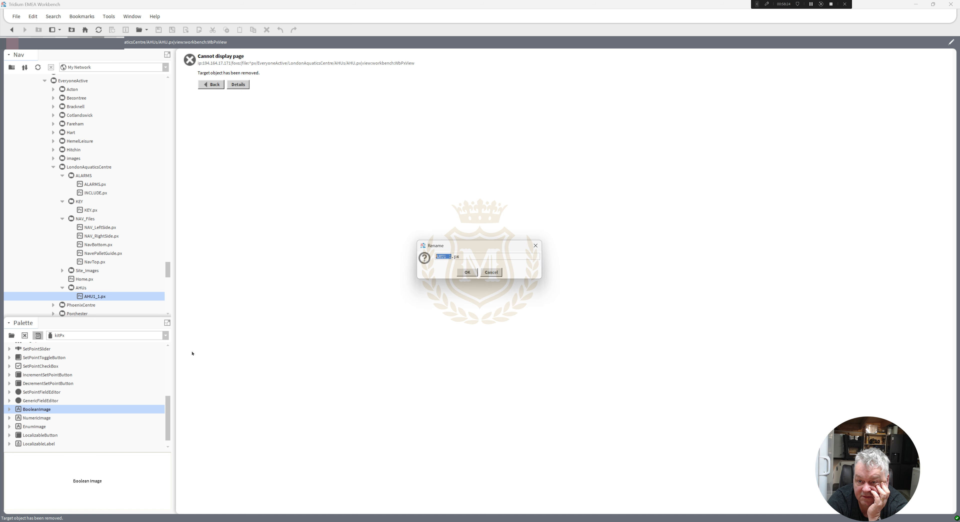
left_click_drag(443, 256, 452, 258)
key("BackSpace")
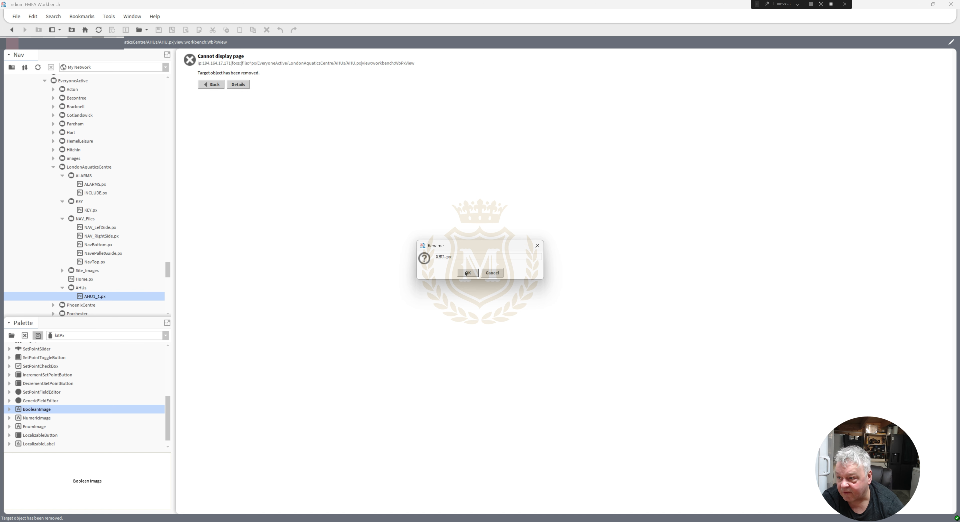
left_click(467, 272)
Open AHU1_1's slot sheet and delete its AHU PxView property.
left_click_drag(167, 270, 173, 137)
double_click(101, 116)
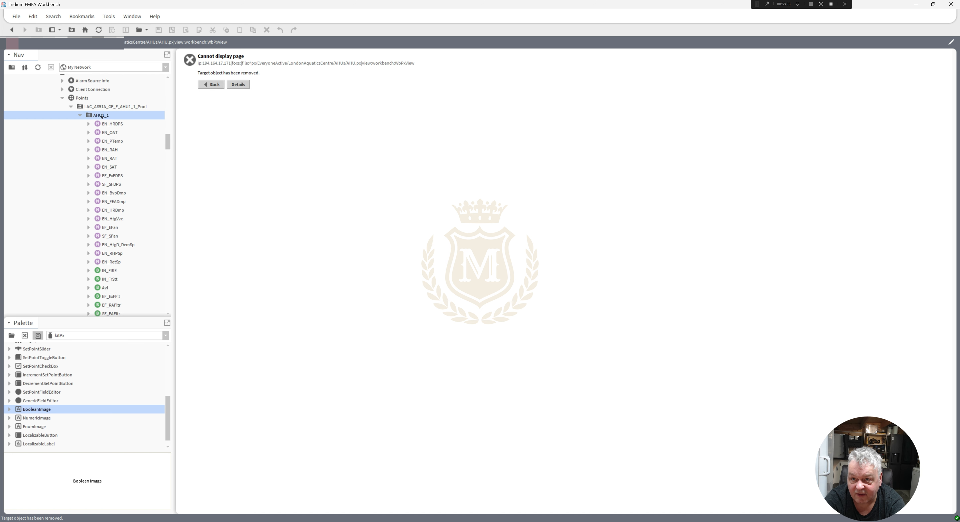
right_click(101, 116)
mouse_move(112, 120)
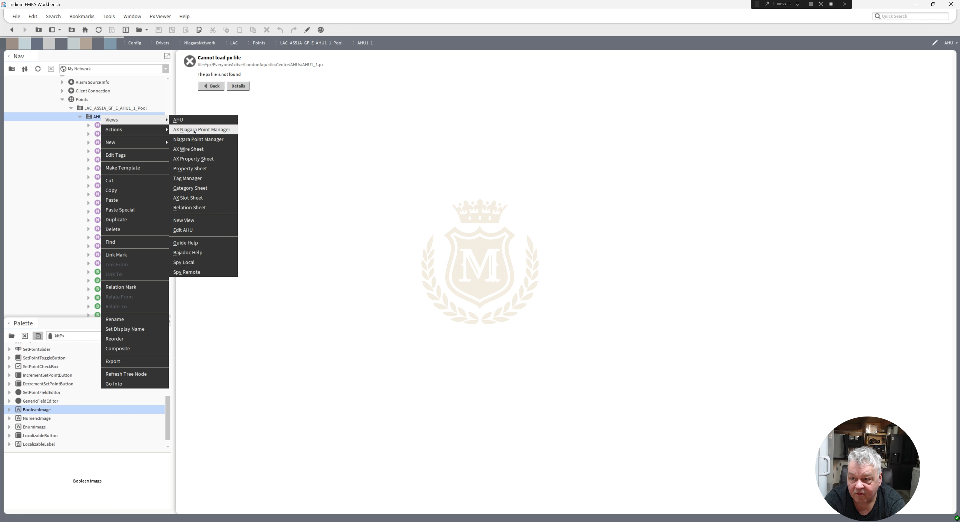
left_click(201, 198)
right_click(245, 391)
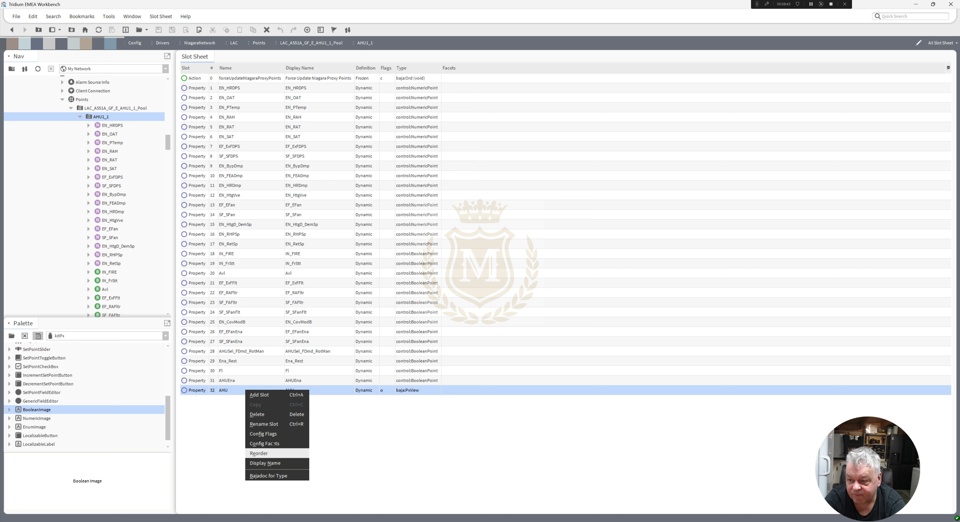
left_click(273, 415)
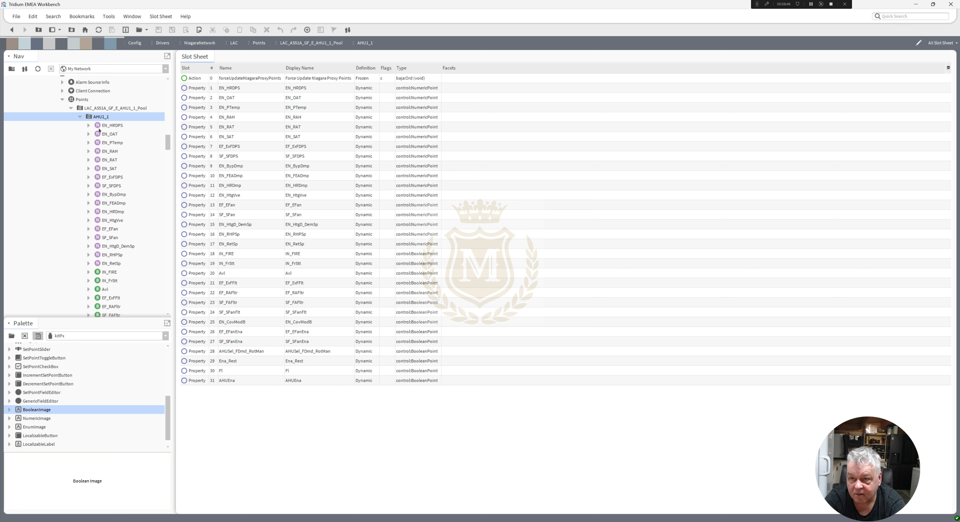
Create a new Px view named AHU on AHU1_1, reusing the existing AHU.px file unmodified.
right_click(101, 118)
mouse_move(123, 122)
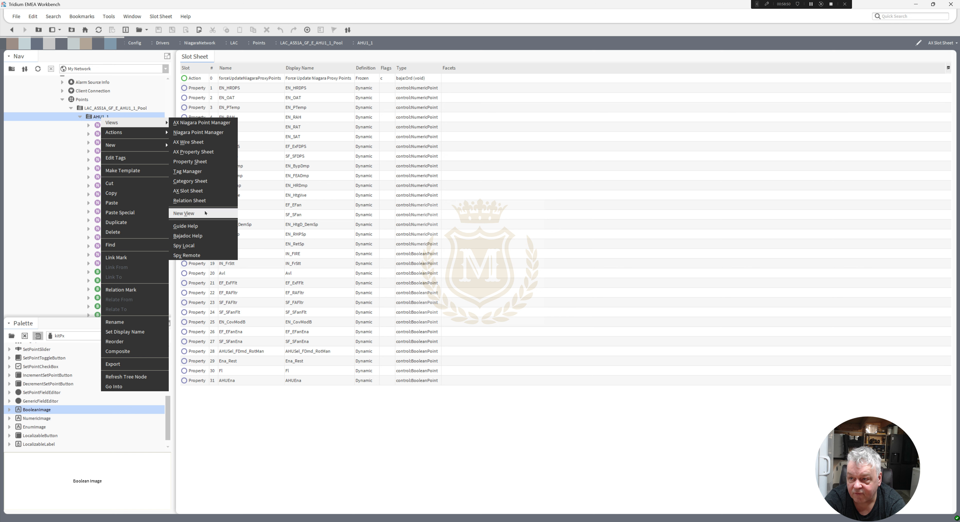
left_click(184, 214)
left_click(595, 276)
double_click(438, 220)
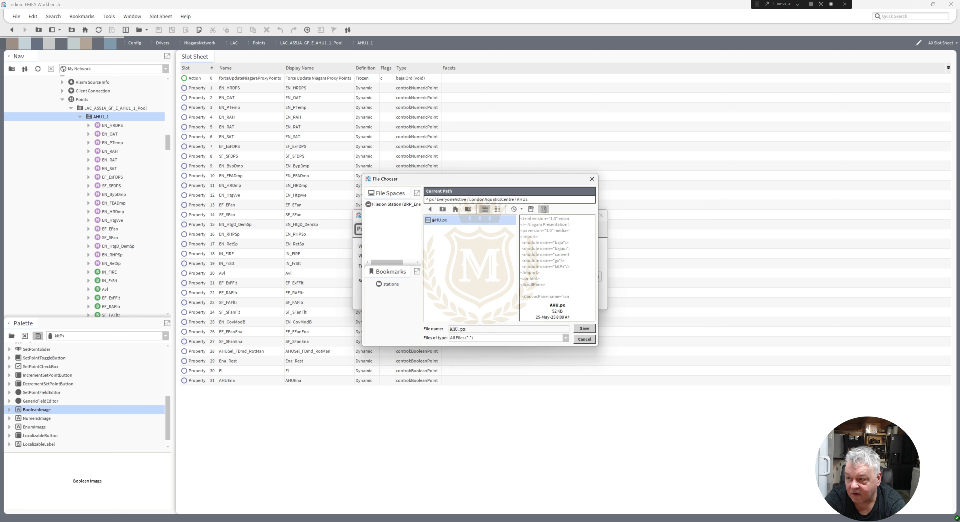
left_click(468, 303)
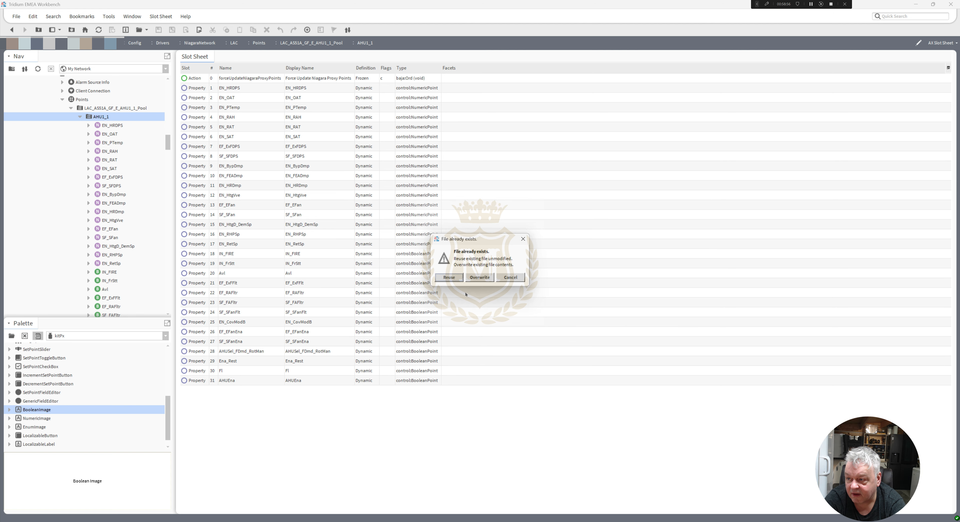
left_click(449, 277)
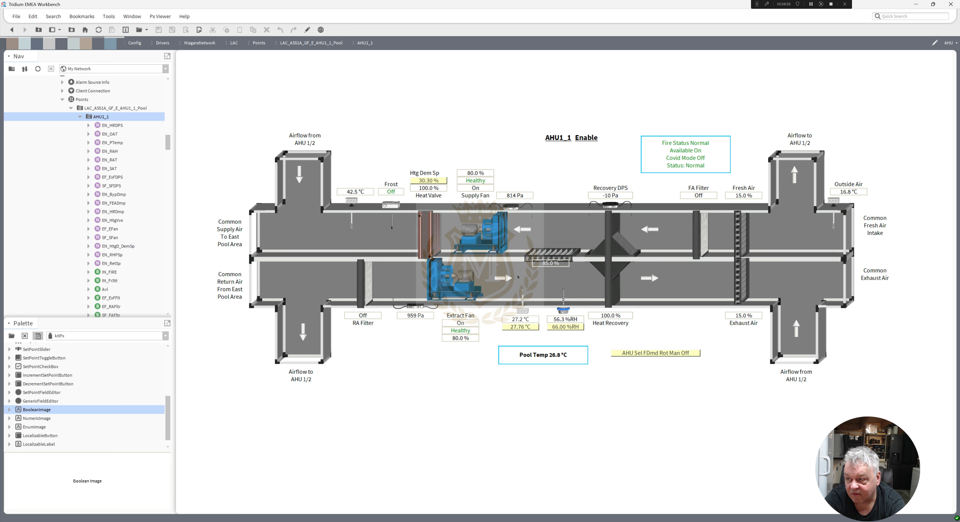
Edit AHU1_1's graphic, move the EN_BypDmp percentage label just above the bypass damper and return to view mode.
left_click(307, 30)
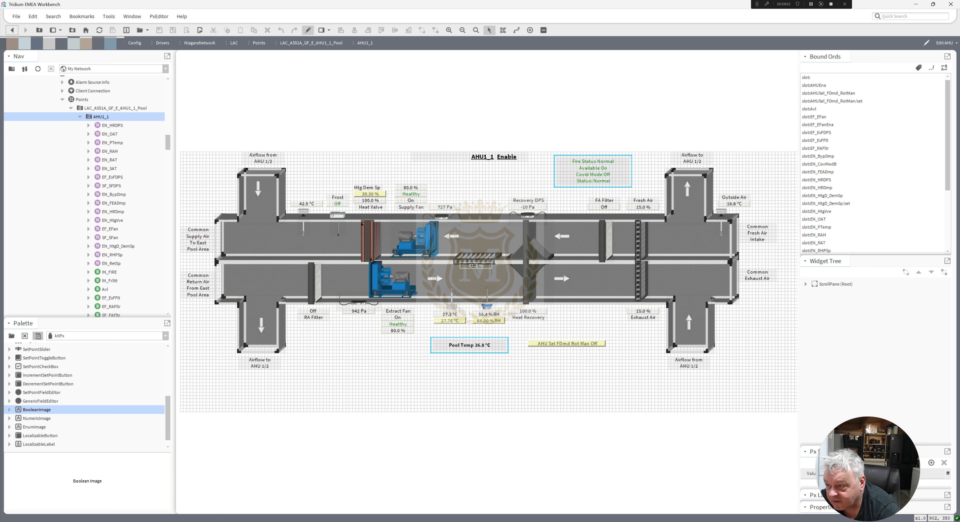
left_click(472, 265)
left_click_drag(472, 266, 475, 247)
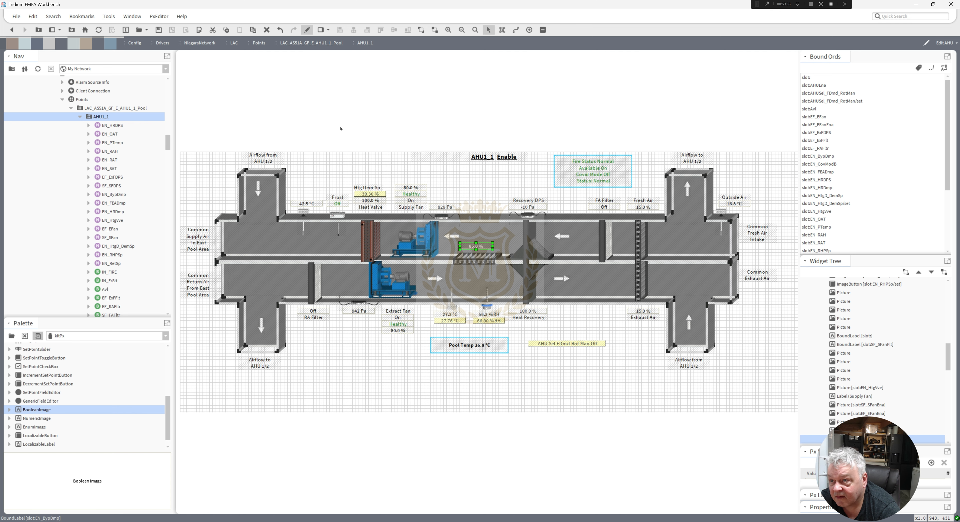
left_click(307, 30)
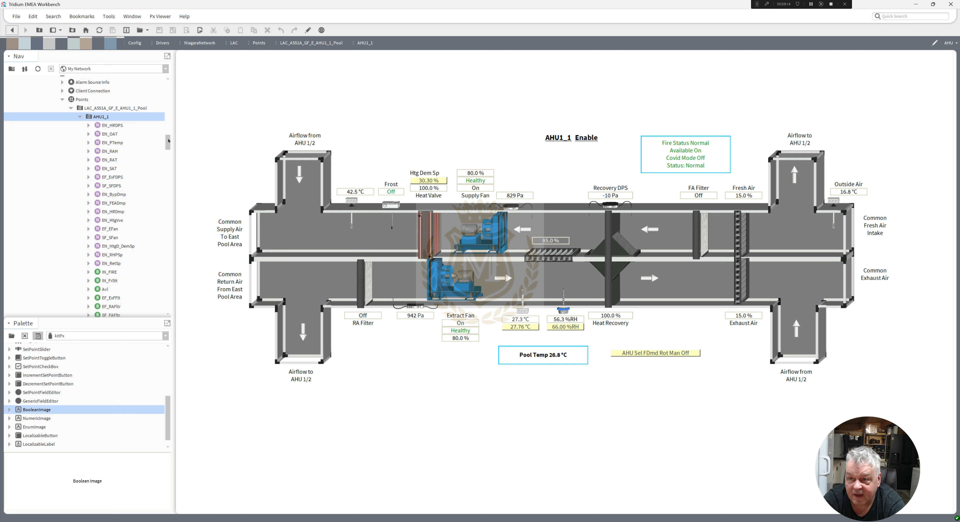
Create a new Px view named AHU on AHU1_2, reusing the shared AHU.px file unmodified.
scroll(102, 276, "down", 5)
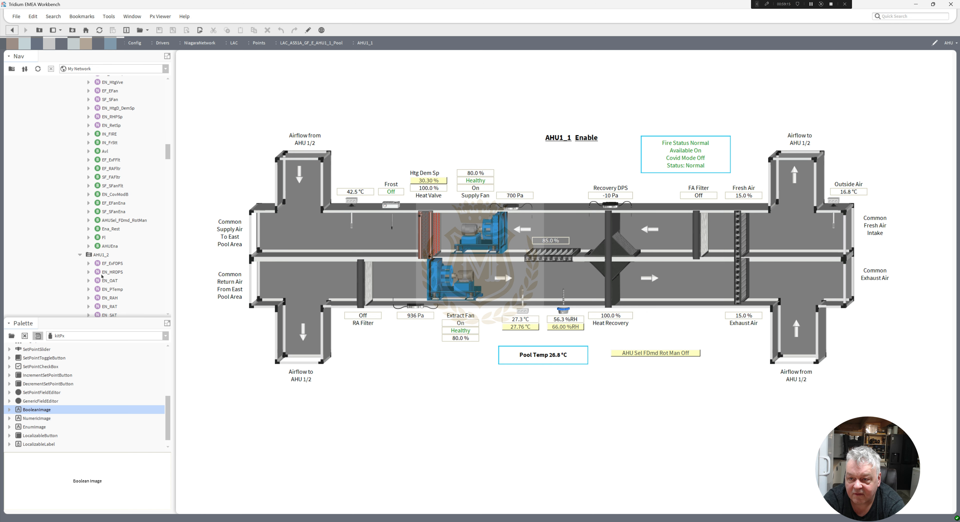
right_click(100, 256)
mouse_move(156, 257)
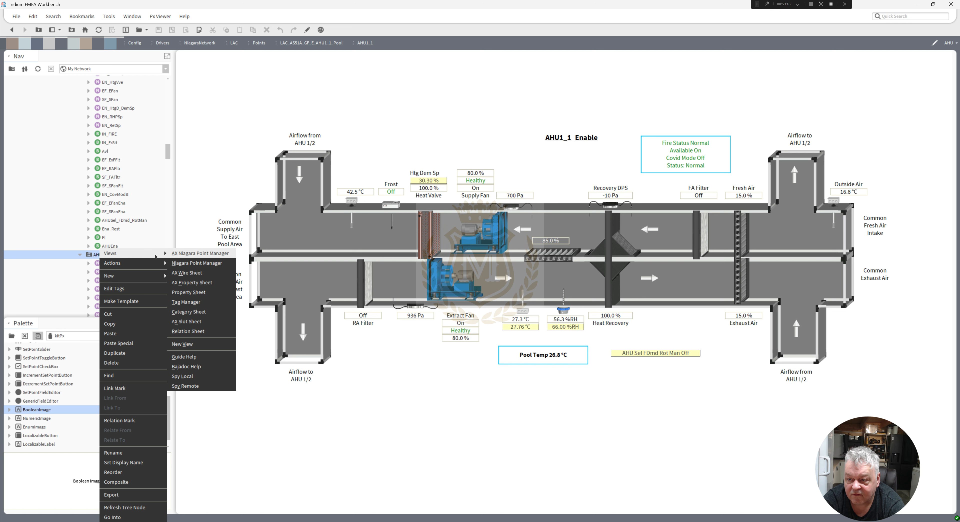
left_click(203, 344)
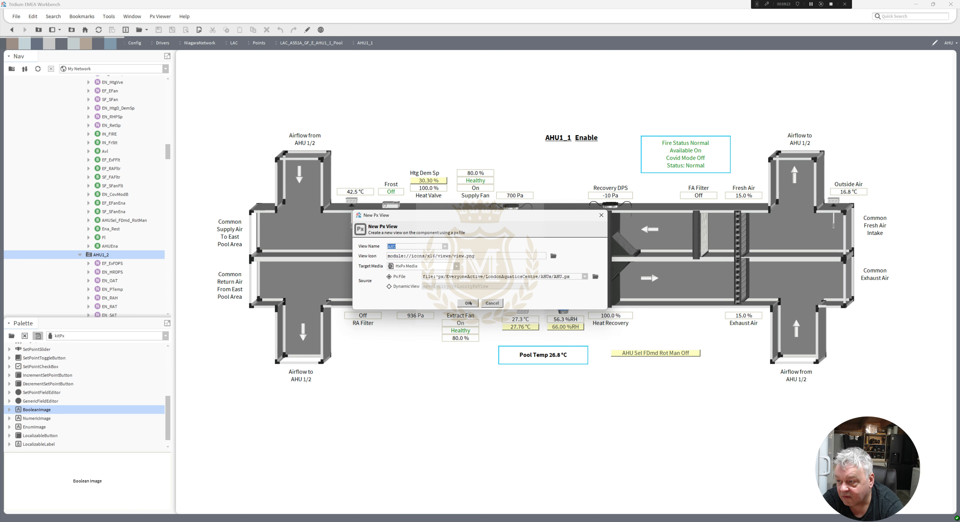
left_click(460, 304)
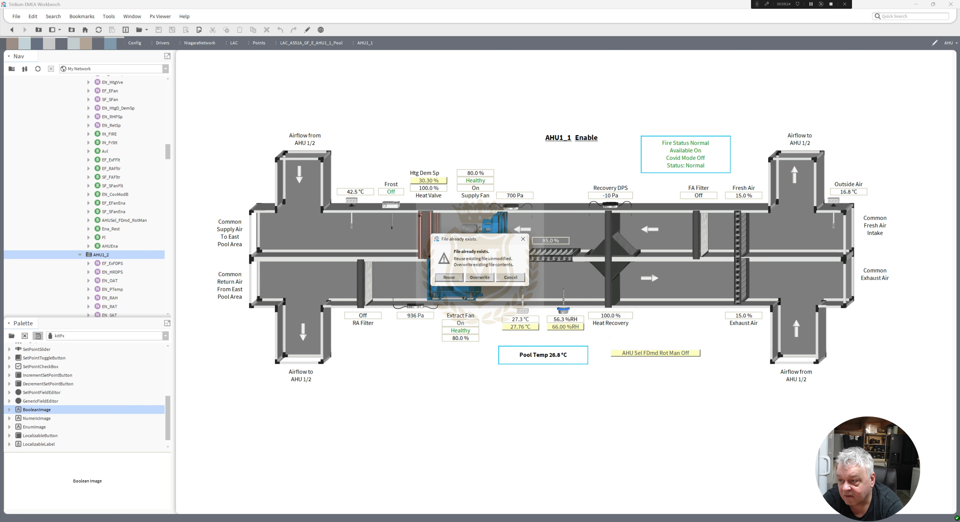
left_click(450, 278)
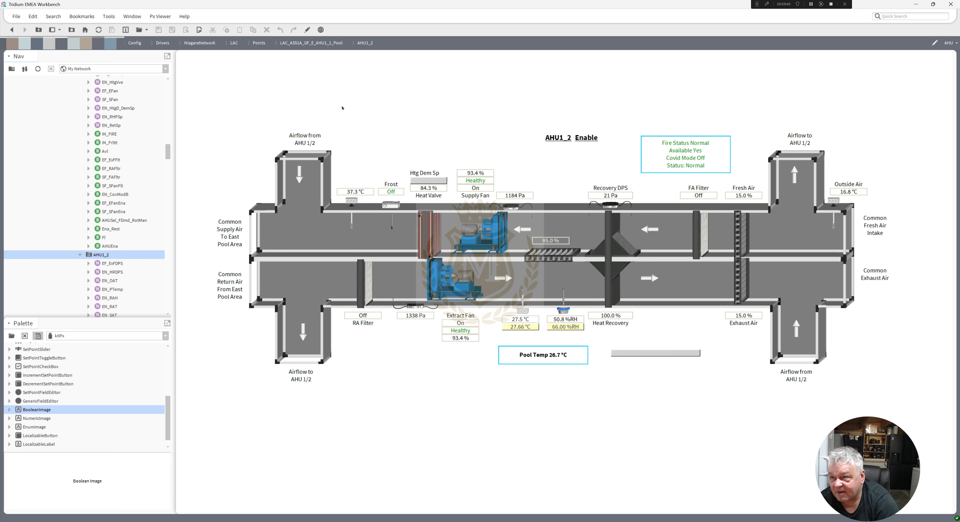
Delete the Htg Dem Sp button and label and the AHUSel_FDmd_RotMan button from AHU1_2's graphic, and return to view mode.
left_click(307, 29)
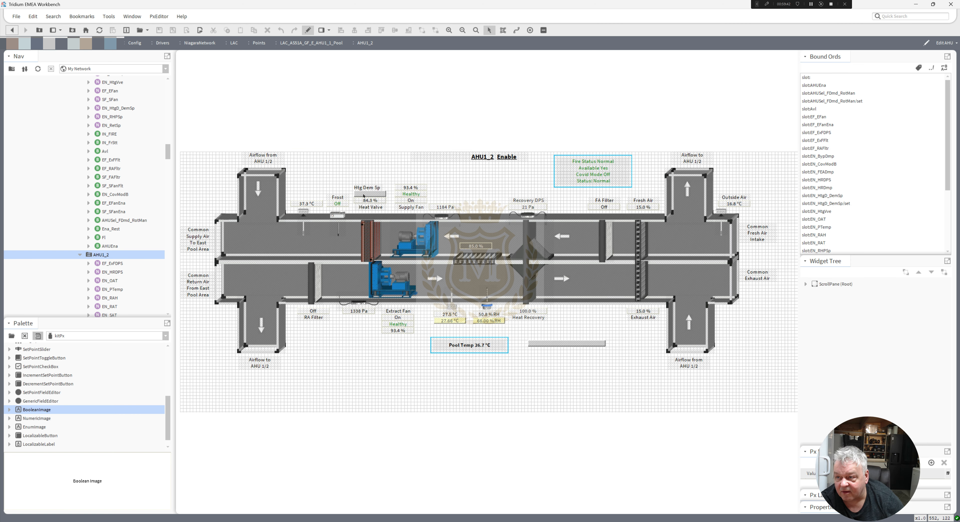
left_click(364, 196)
key("Delete")
left_click(367, 188)
key("Delete")
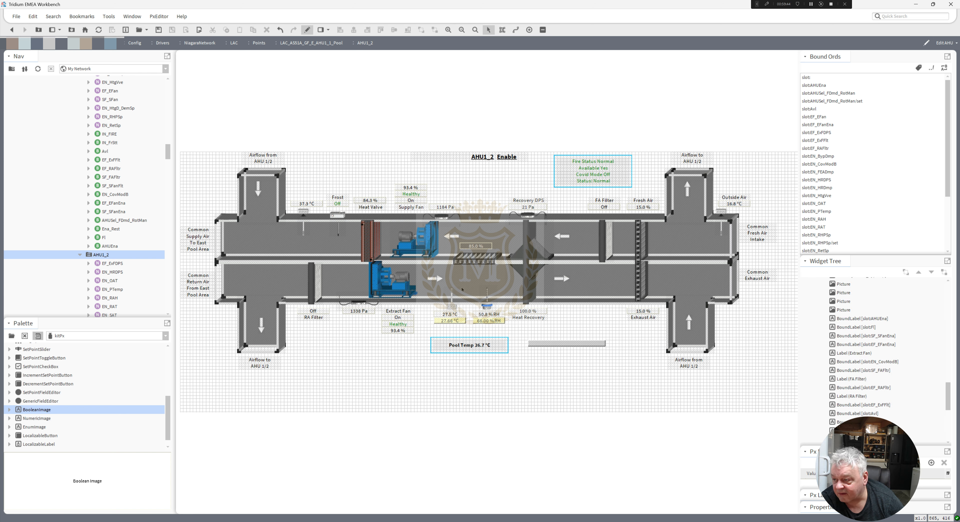
left_click(549, 344)
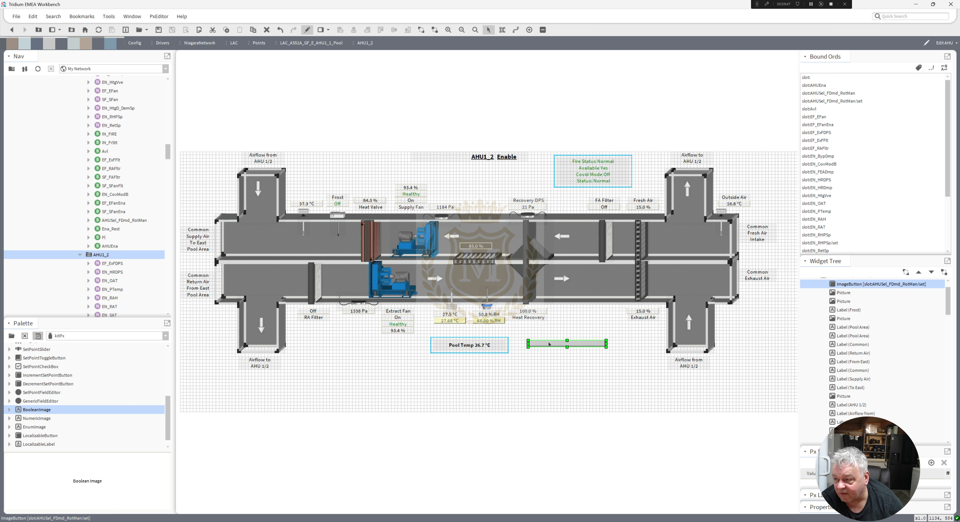
key("Delete")
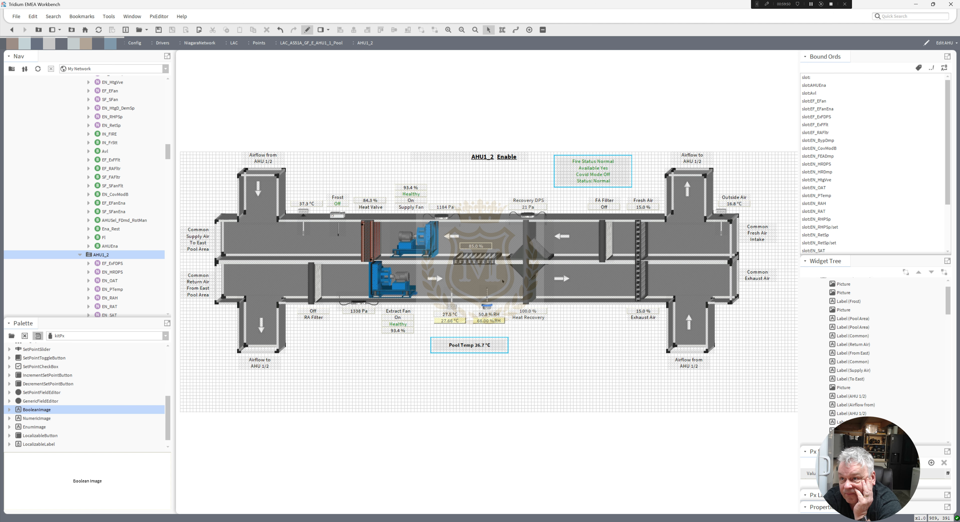
left_click(307, 30)
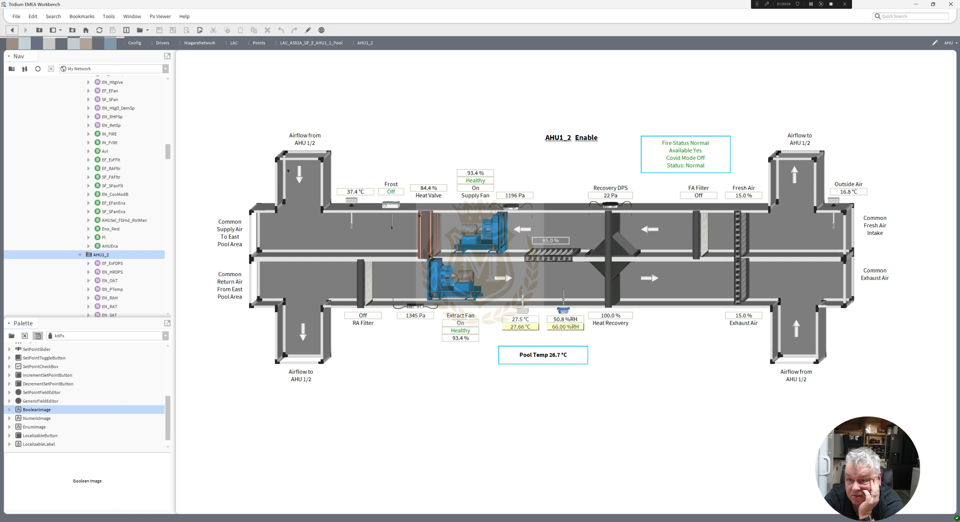
Open AHU1_1's graphic and return to AHU1_2's to compare how the shared view displays on each unit.
left_click_drag(169, 154, 169, 144)
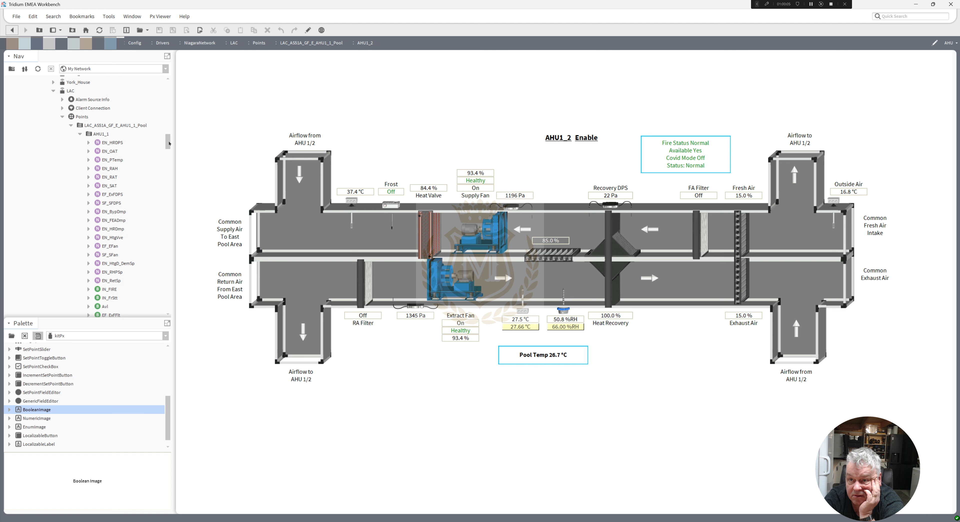
double_click(99, 135)
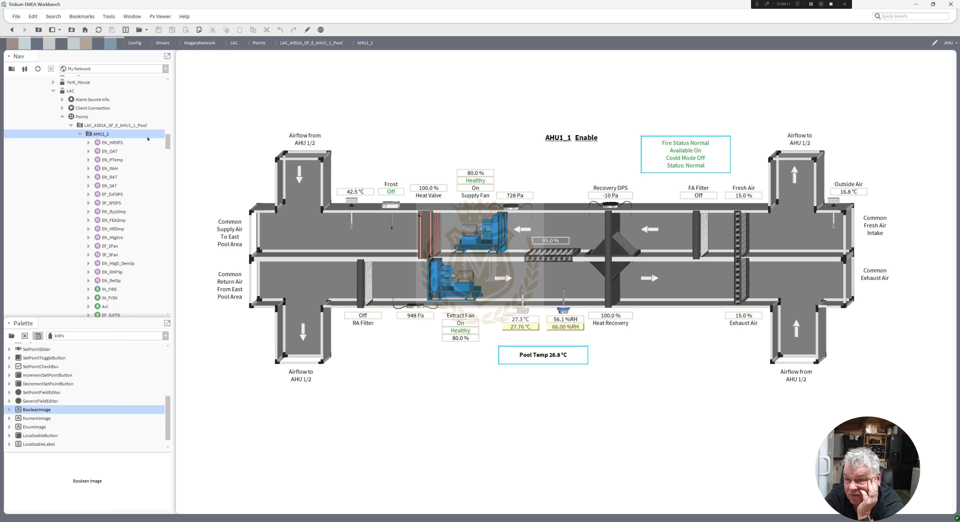
left_click_drag(168, 142, 168, 152)
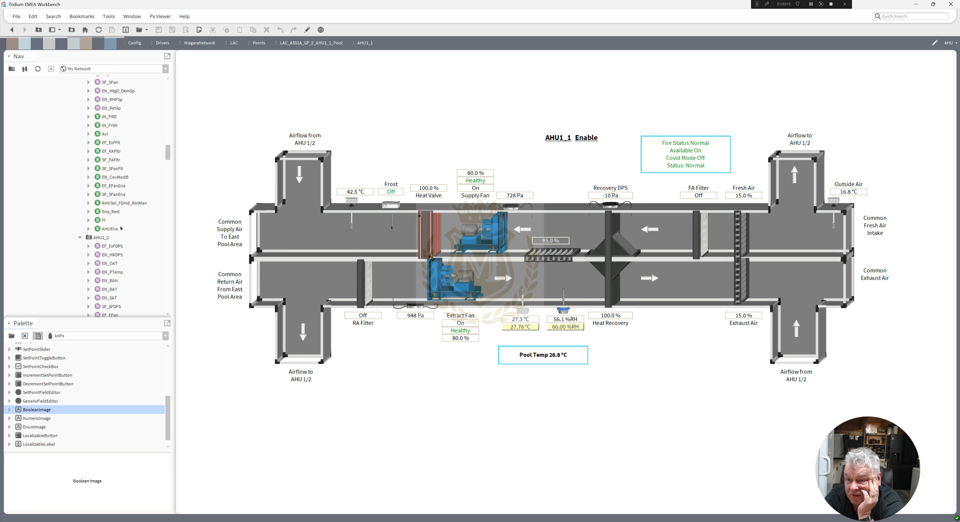
left_click(101, 238)
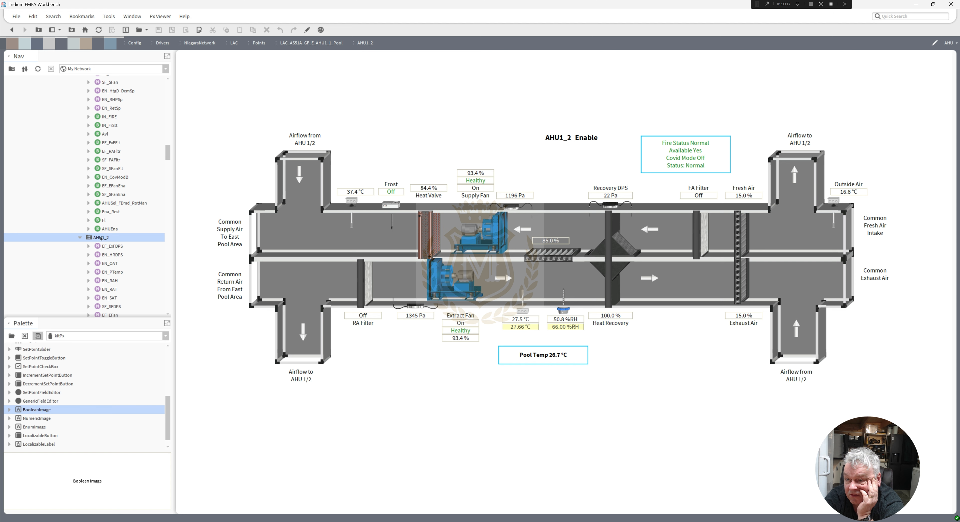
Create a new Px view named AHU on AHU1_3, reusing the shared AHU.px file unmodified.
left_click_drag(170, 152, 169, 167)
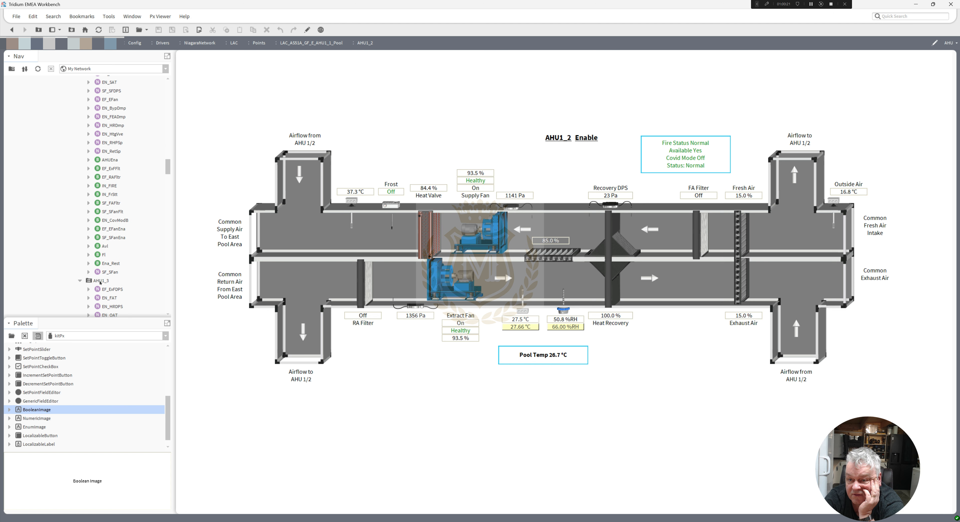
left_click(100, 283)
right_click(100, 283)
mouse_move(123, 253)
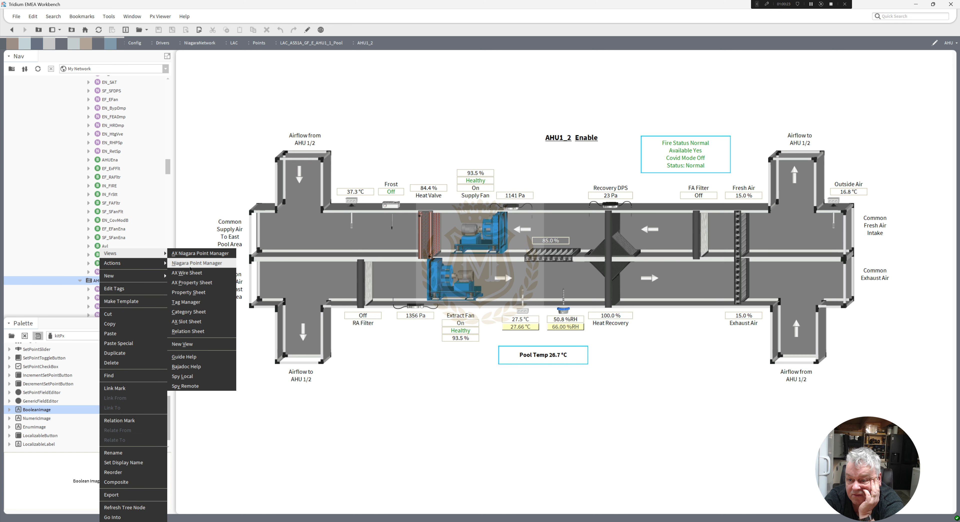
left_click(182, 343)
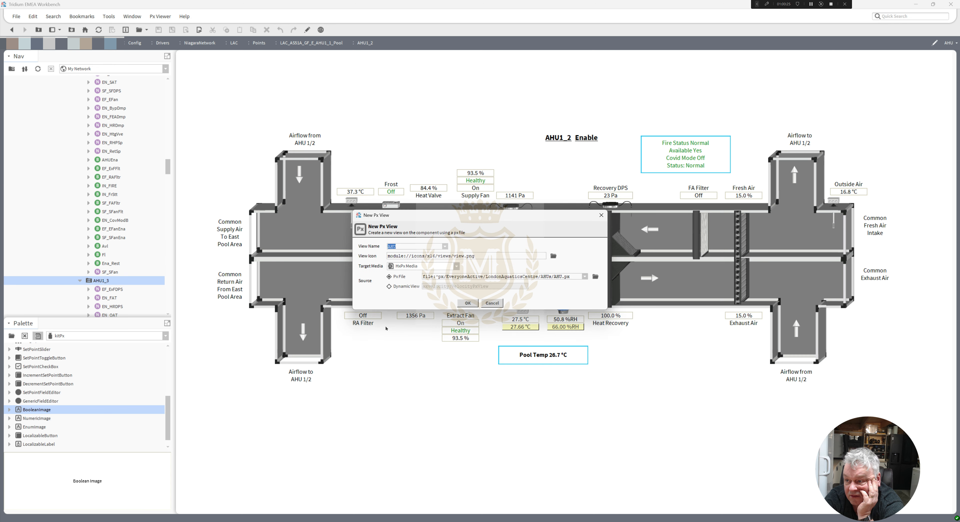
left_click(467, 302)
left_click(449, 277)
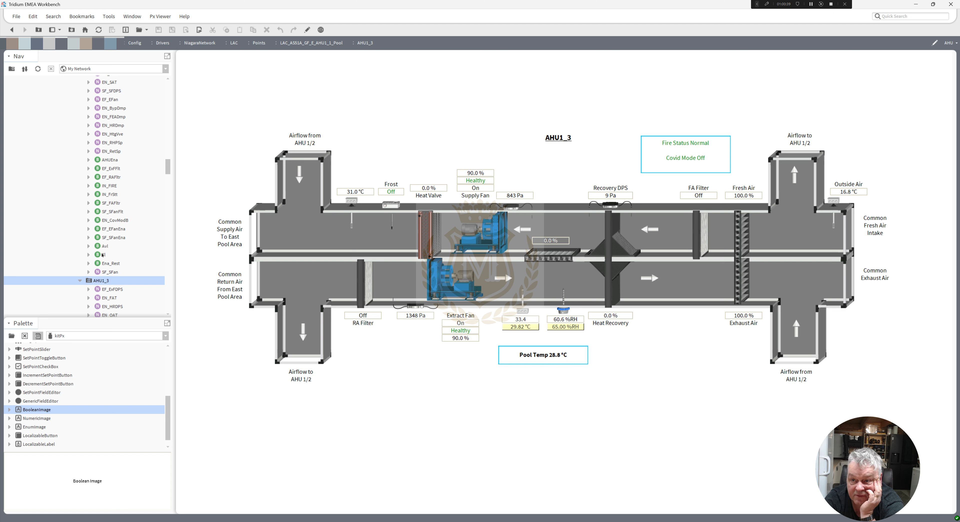
Create a new Px view named AHU on AHU1_4, reusing the shared AHU.px file unmodified.
left_click_drag(168, 168, 172, 186)
right_click(103, 272)
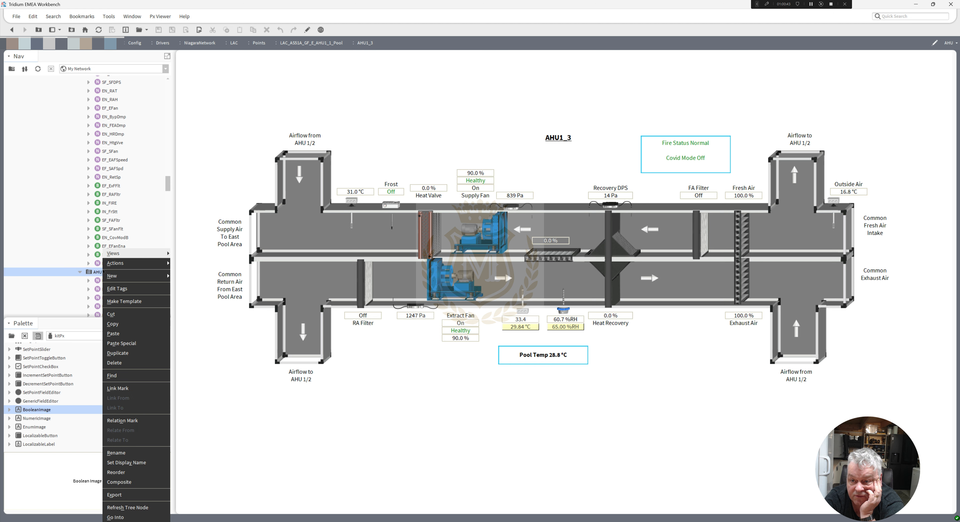
mouse_move(149, 257)
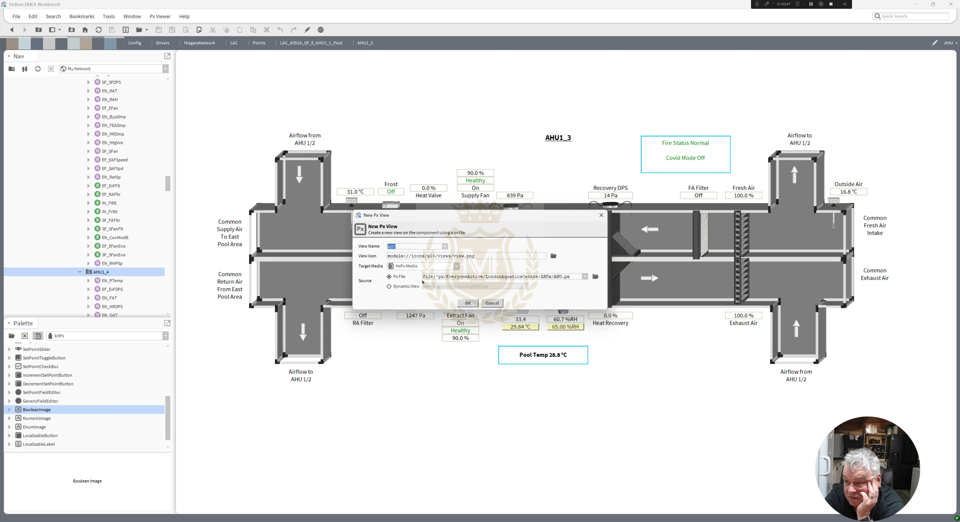
left_click(467, 304)
left_click(449, 277)
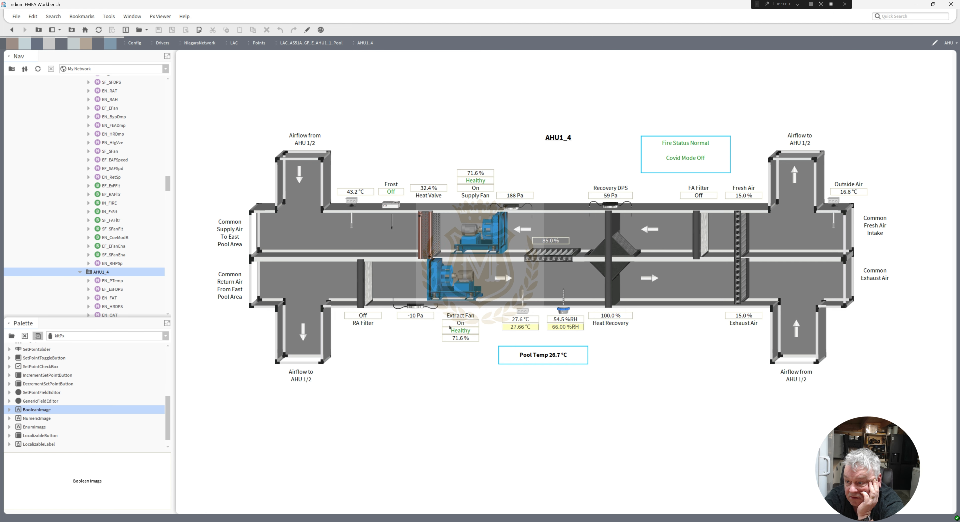